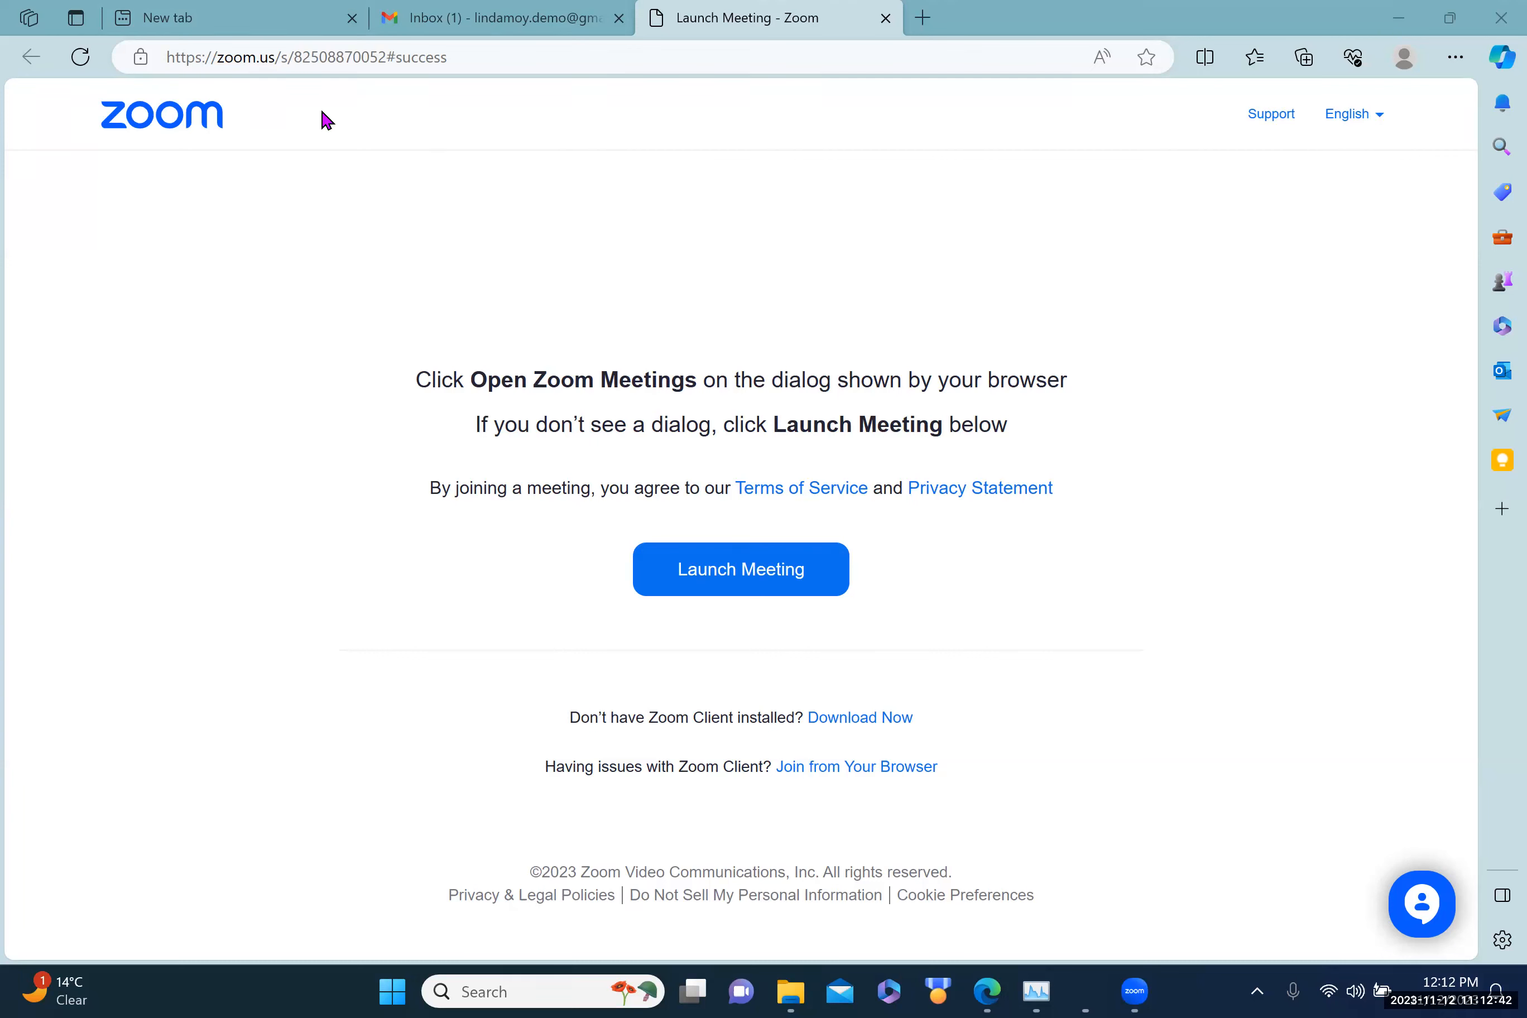
Step: Switch to the new browser tab showing the Microsoft Start page
click(232, 28)
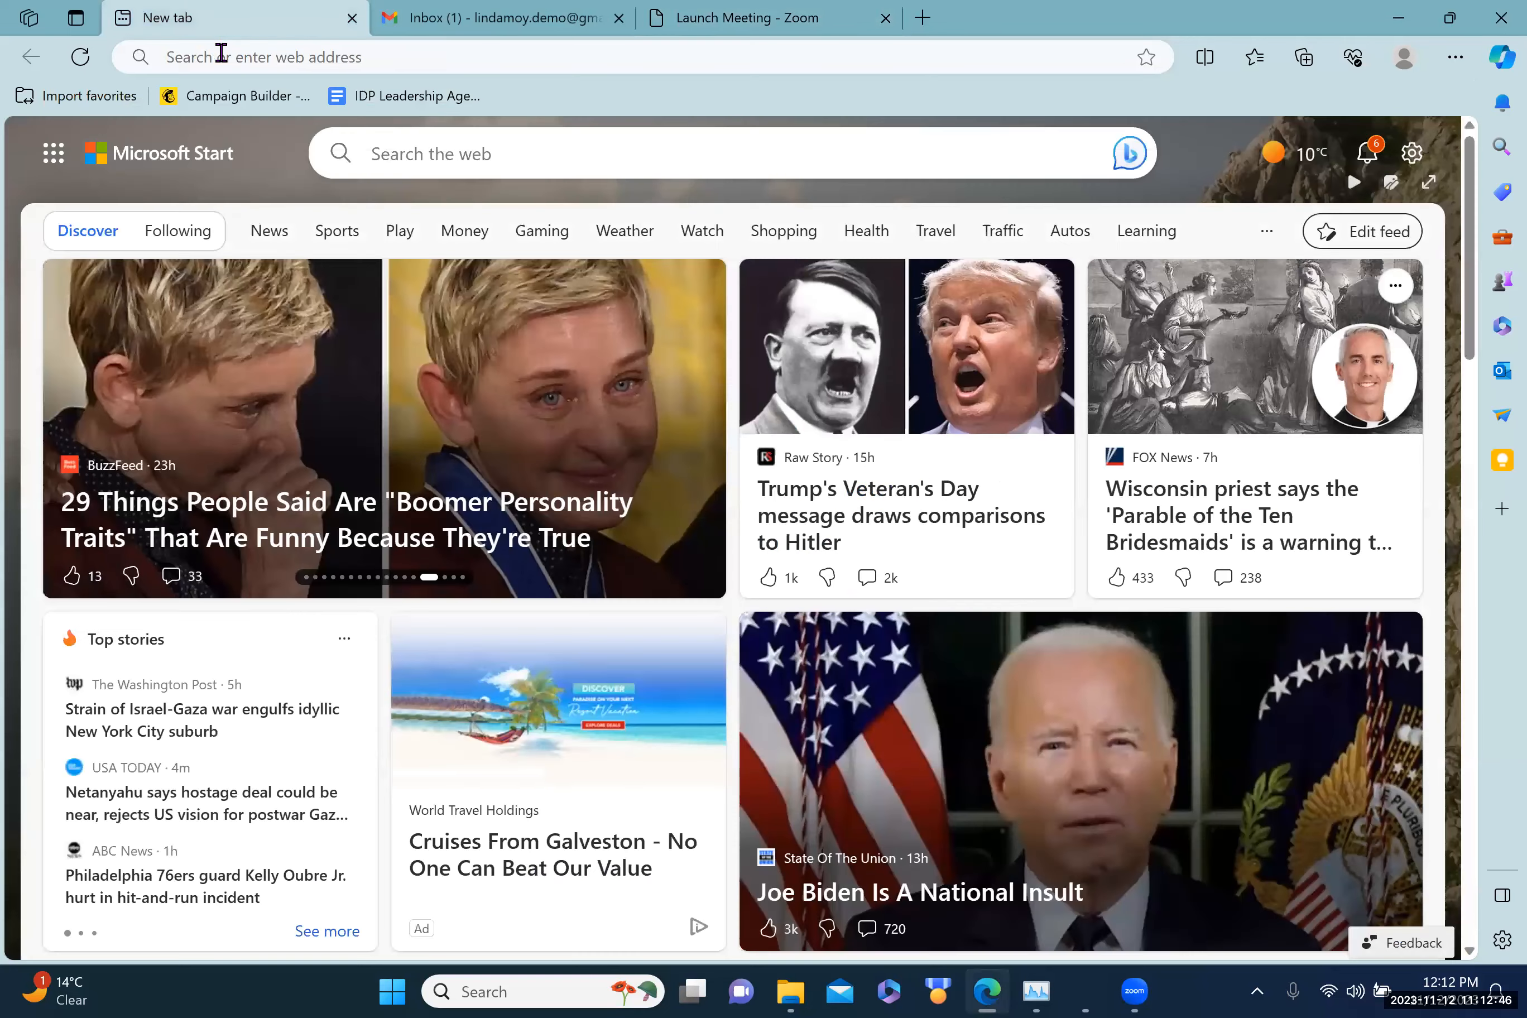
Step: Search the web for 'gmail', then close the results tab to reveal the Gmail inbox
click(221, 55)
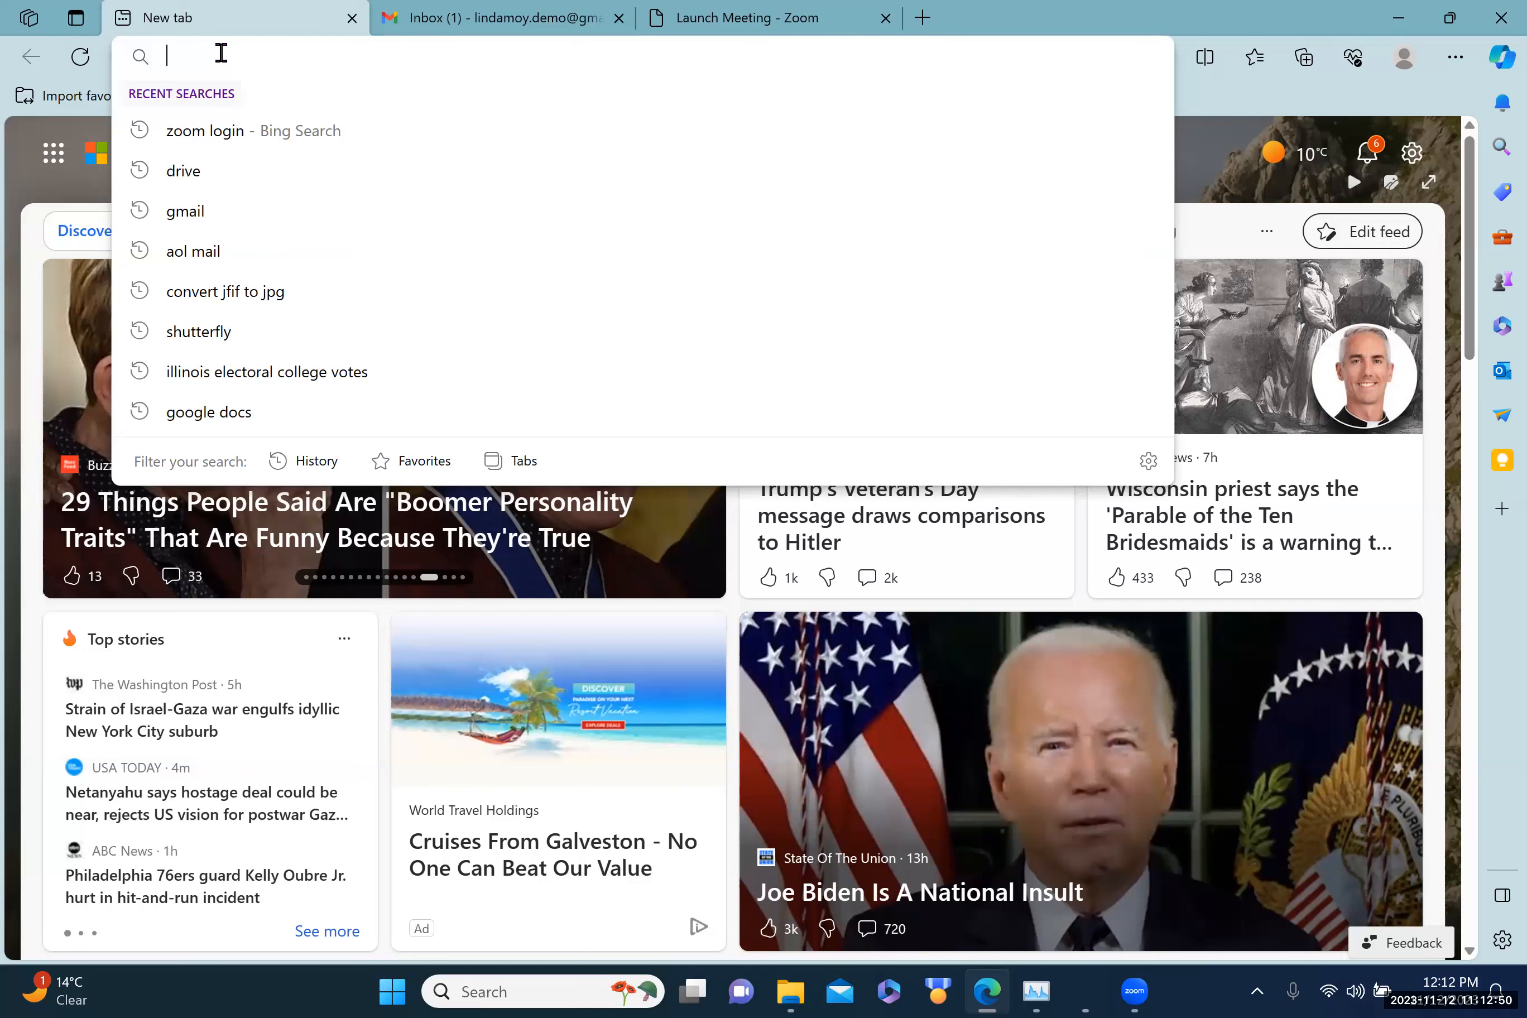
text(gmail)
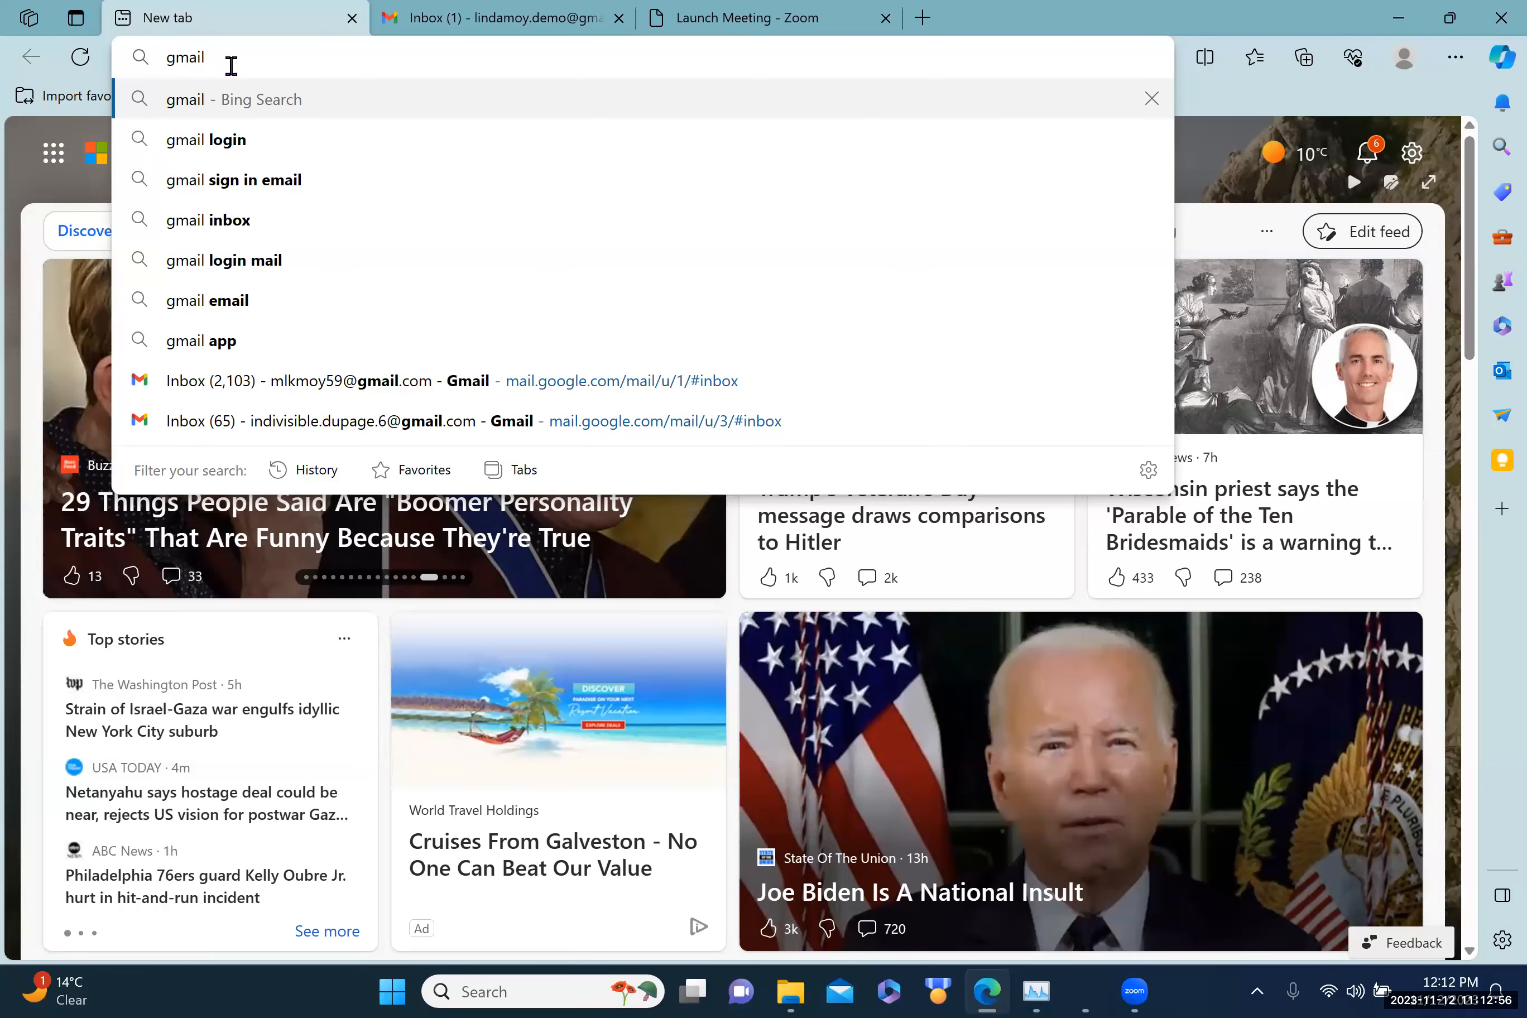
key(Return)
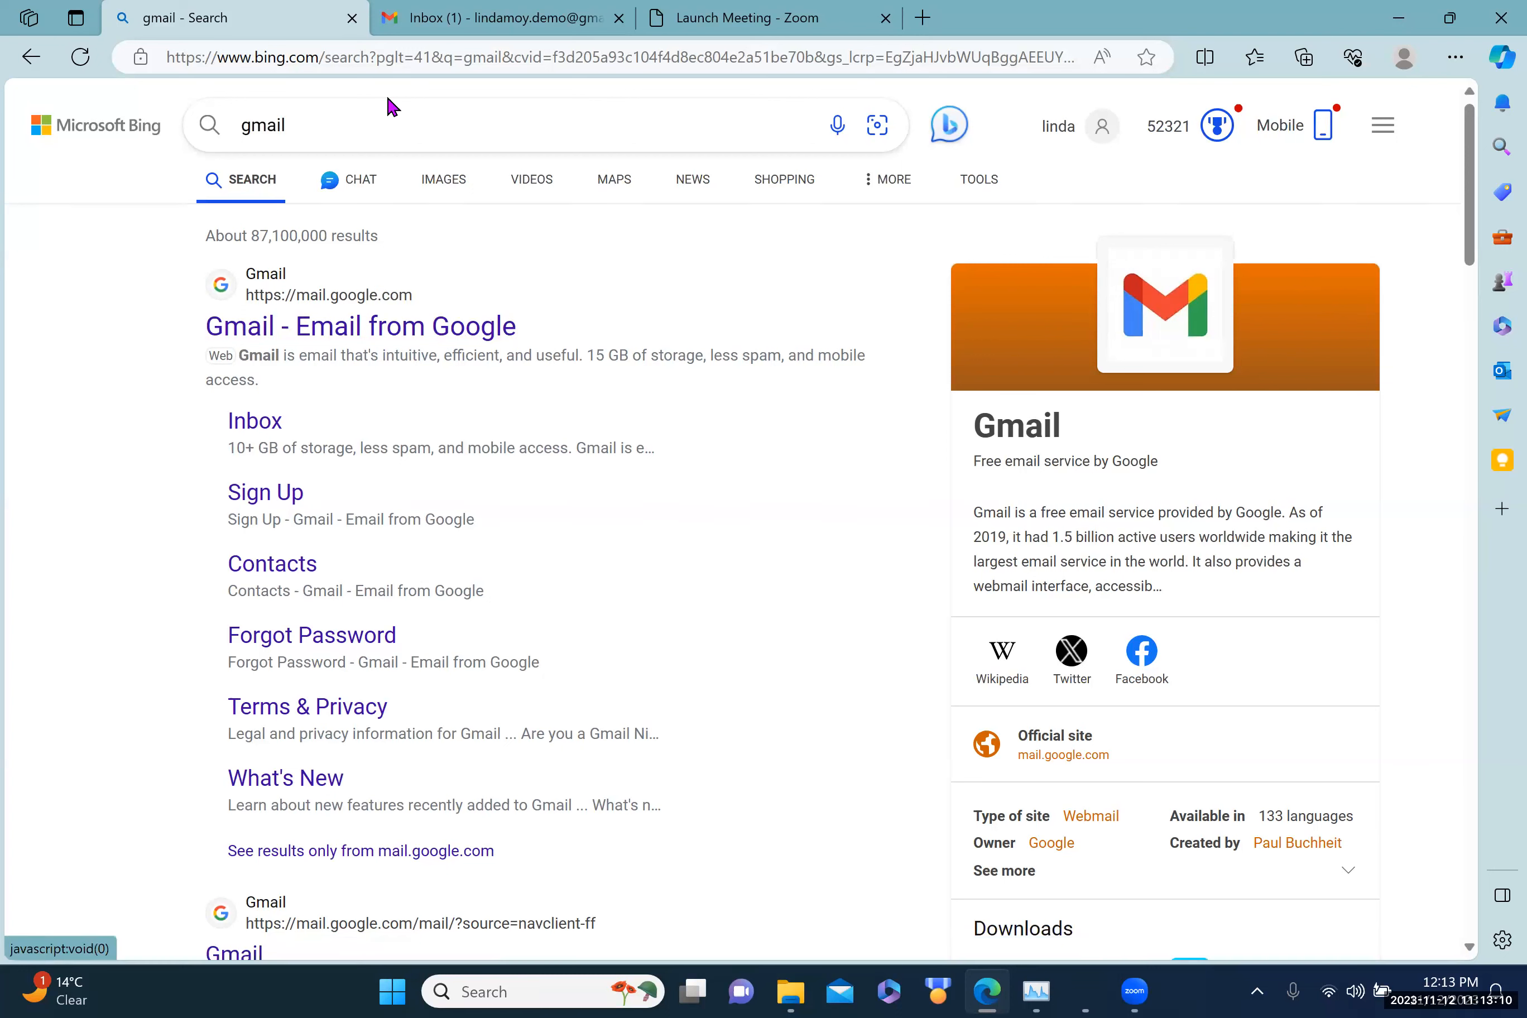
click(352, 20)
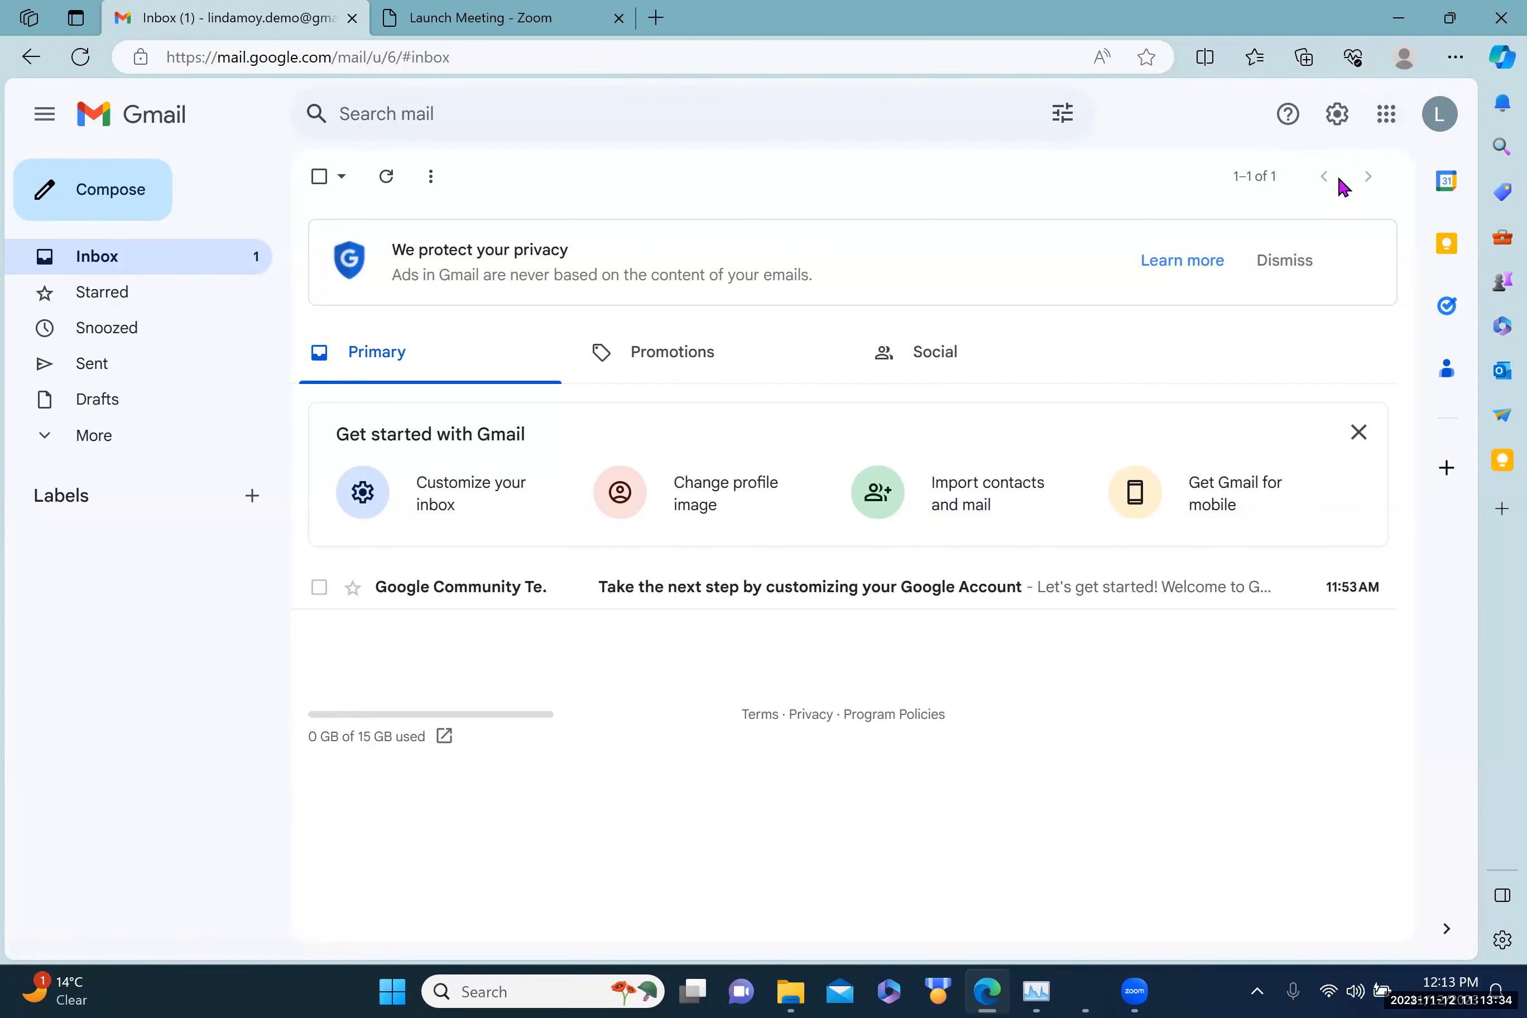
Step: Open the Google apps launcher and scroll down until Keep is listed
click(1387, 119)
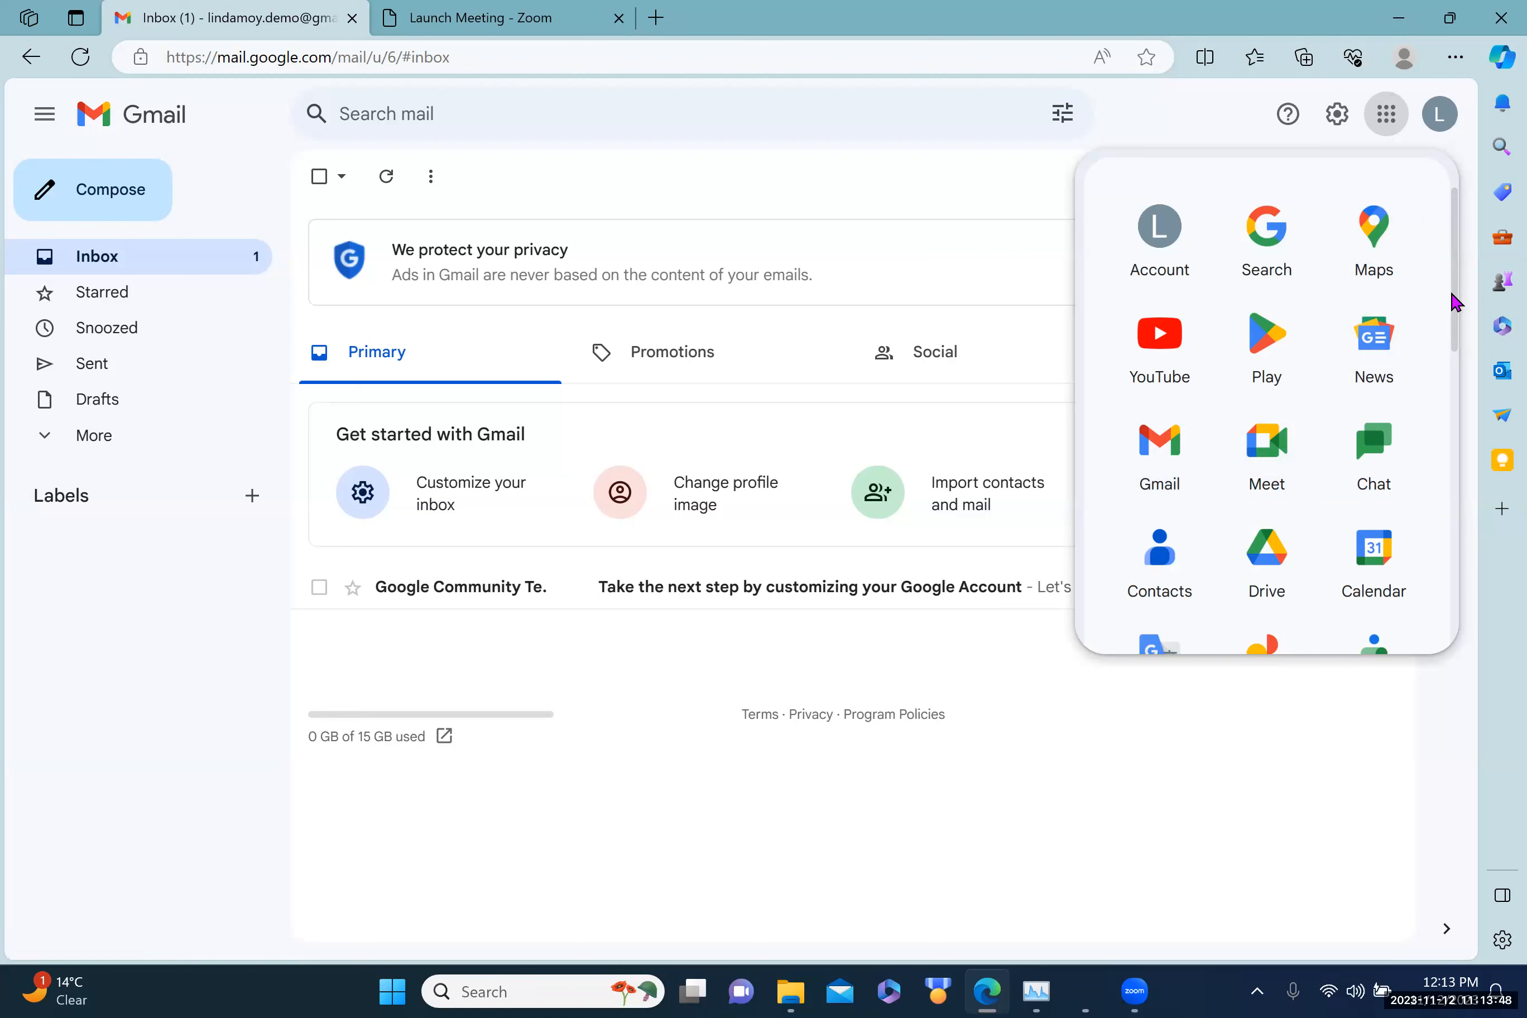
scroll(1449, 313, down, 2)
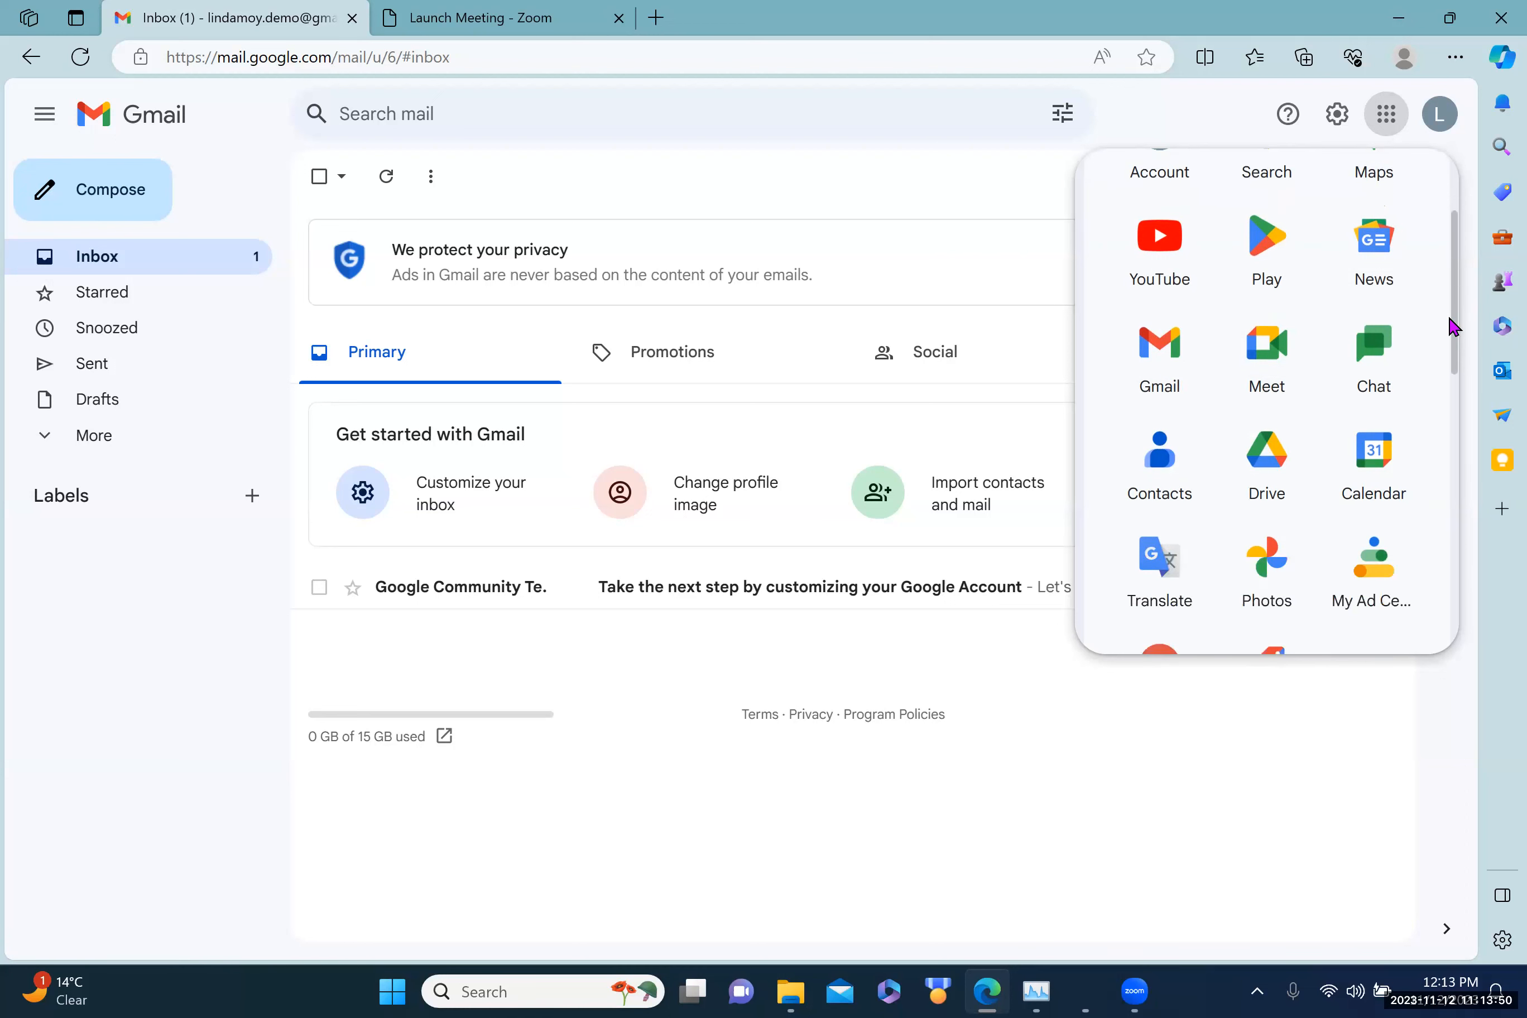
scroll(1447, 332, down, 2)
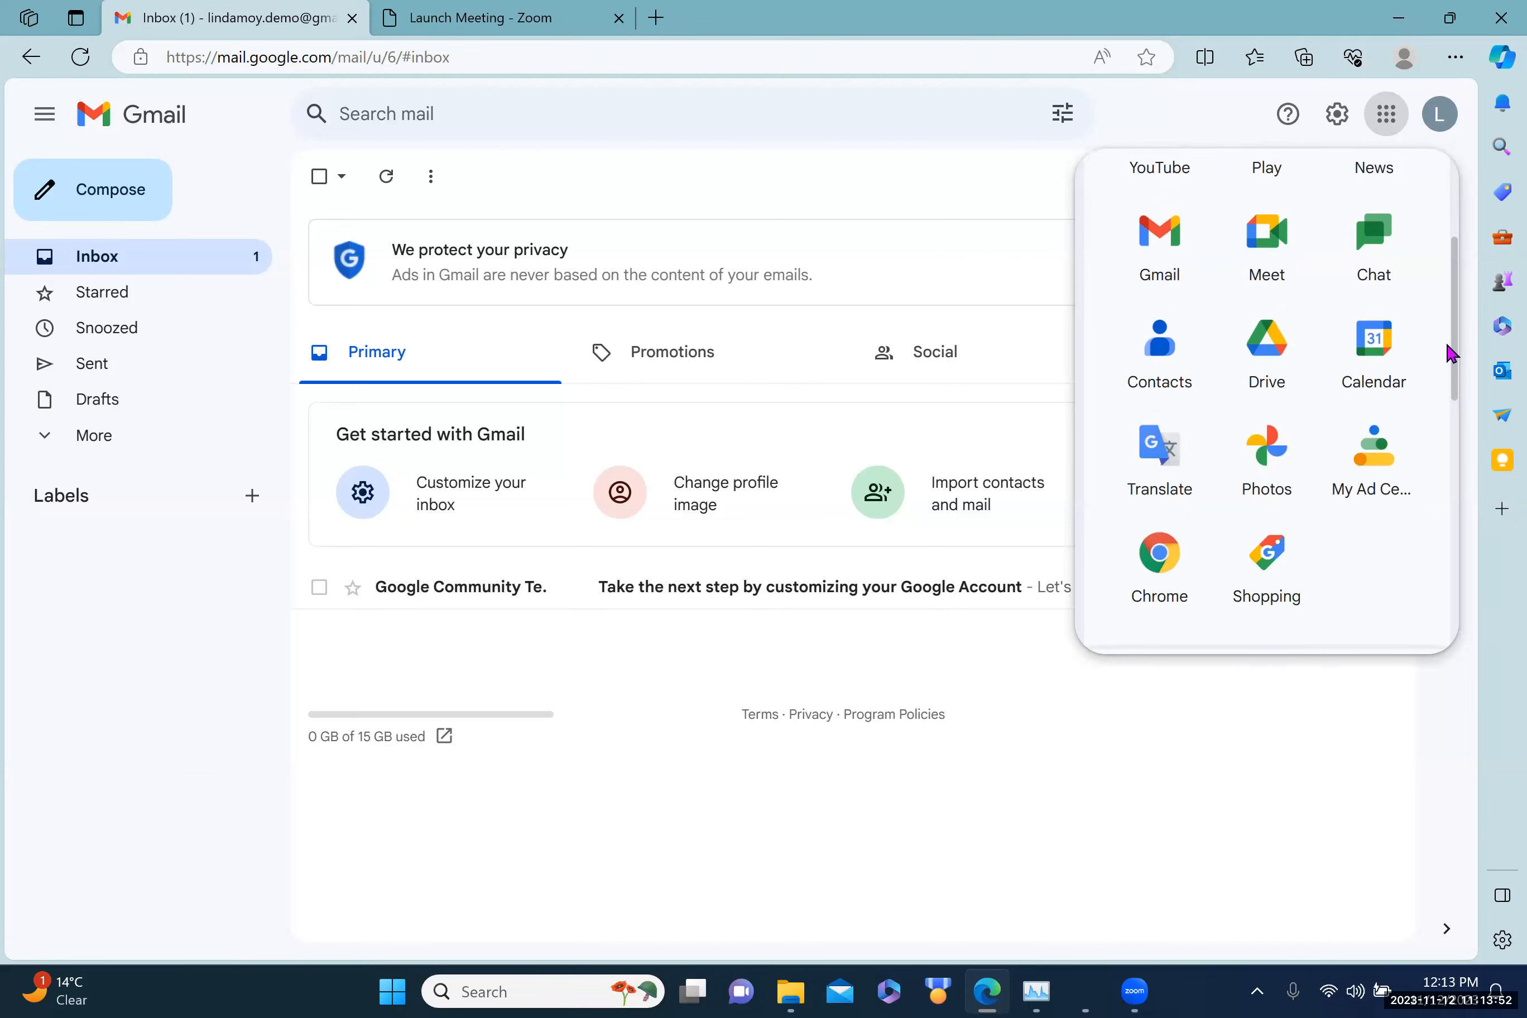
scroll(1444, 354, down, 2)
scroll(1442, 387, down, 2)
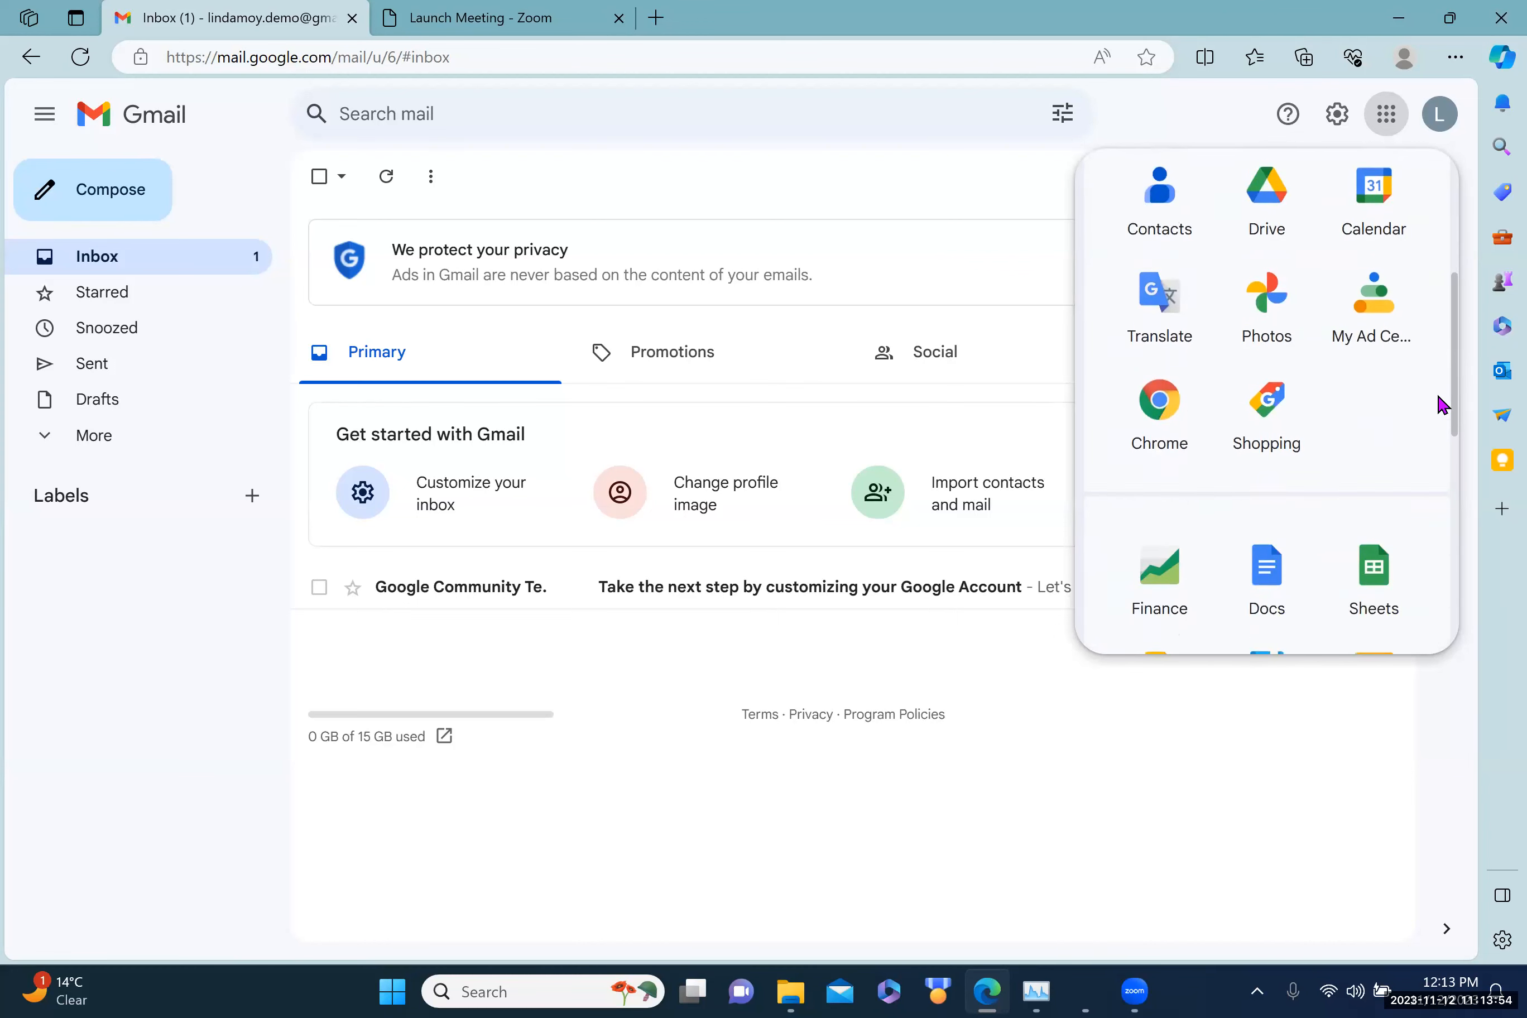
scroll(1430, 434, down, 4)
scroll(1430, 461, down, 1)
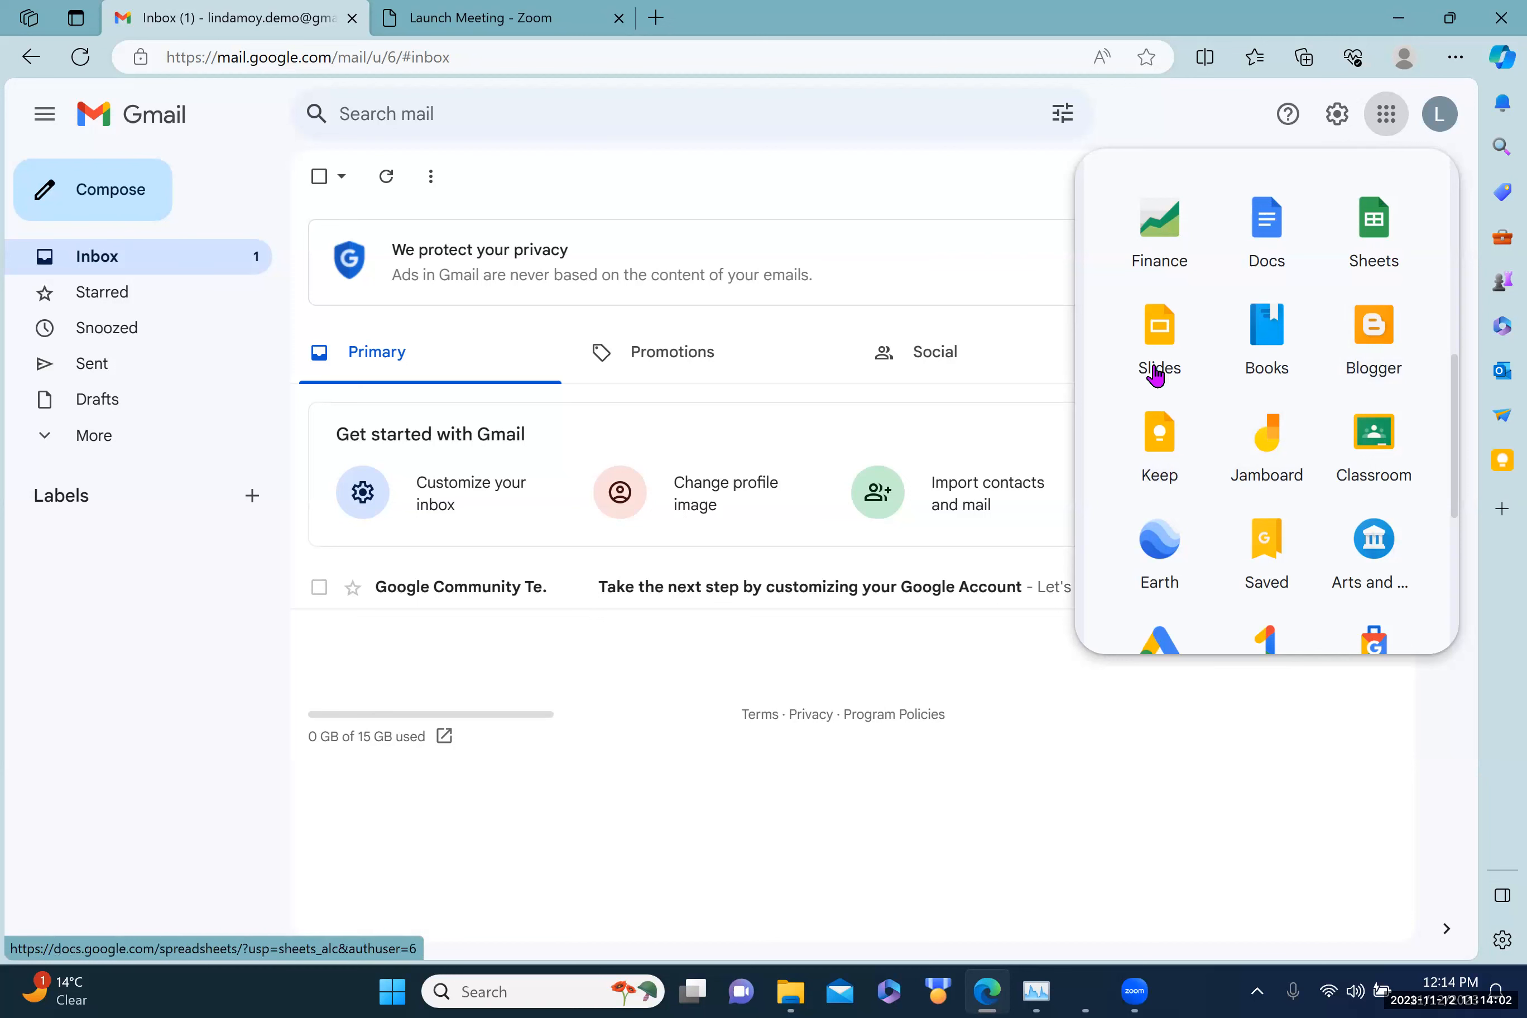
Step: Open Google Keep and start a note whose first line reads 'Find a speaker'
click(1163, 438)
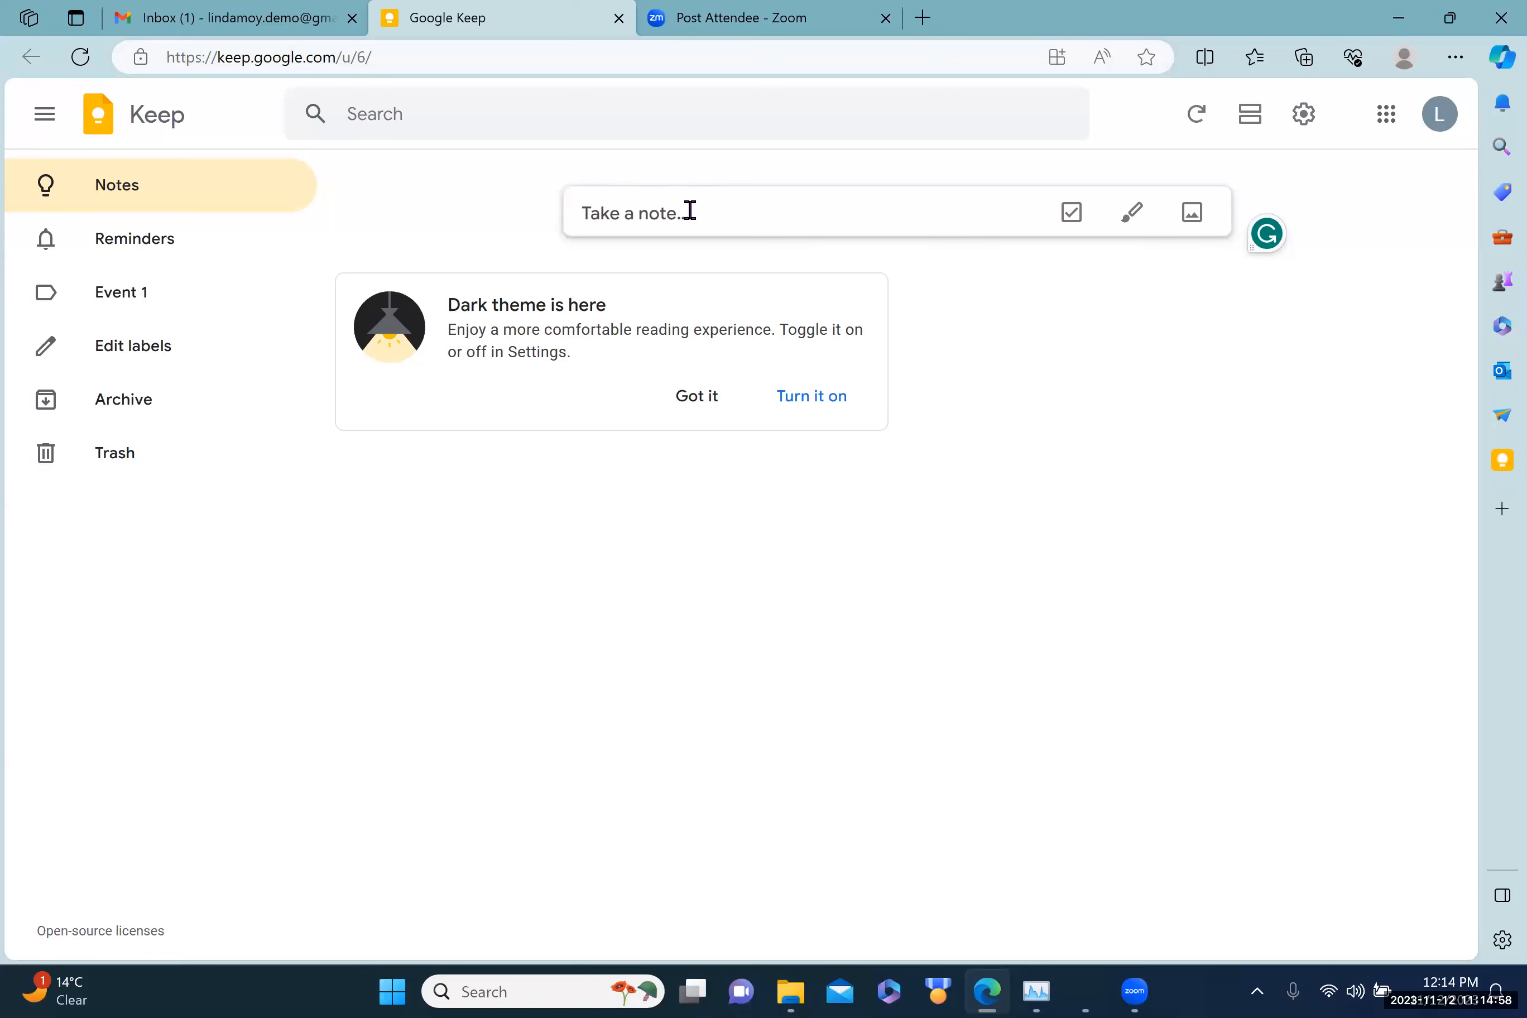
text(Find a speaker)
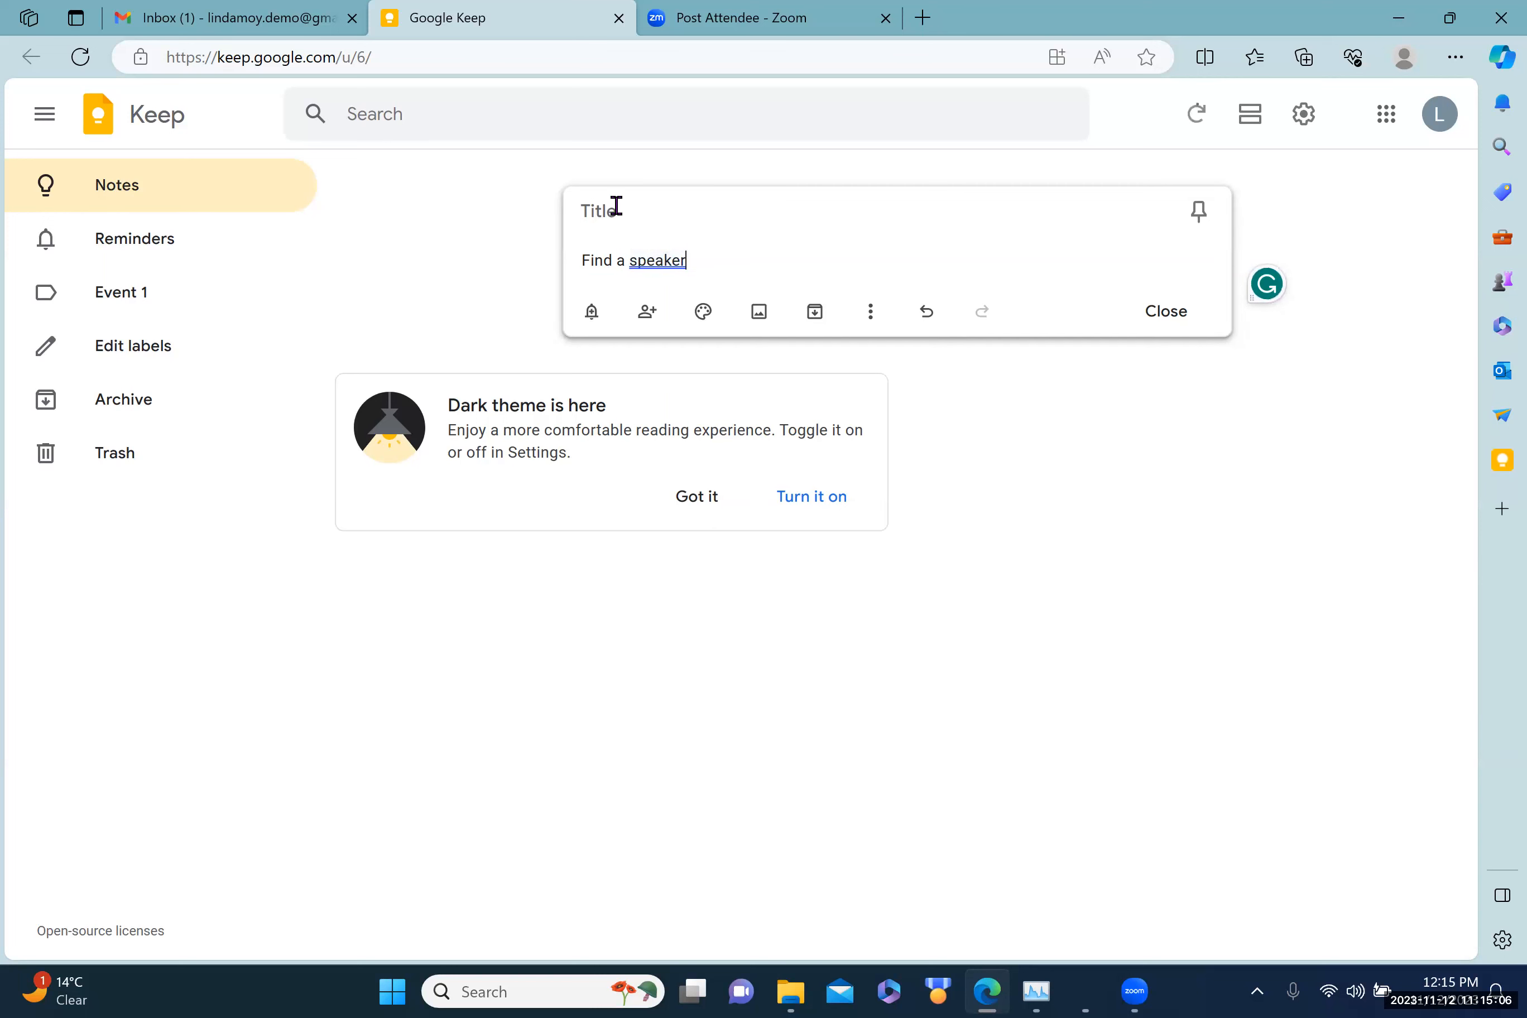
Step: Title the note 'Event 1' and add 'Find a venue' as the second line
click(579, 206)
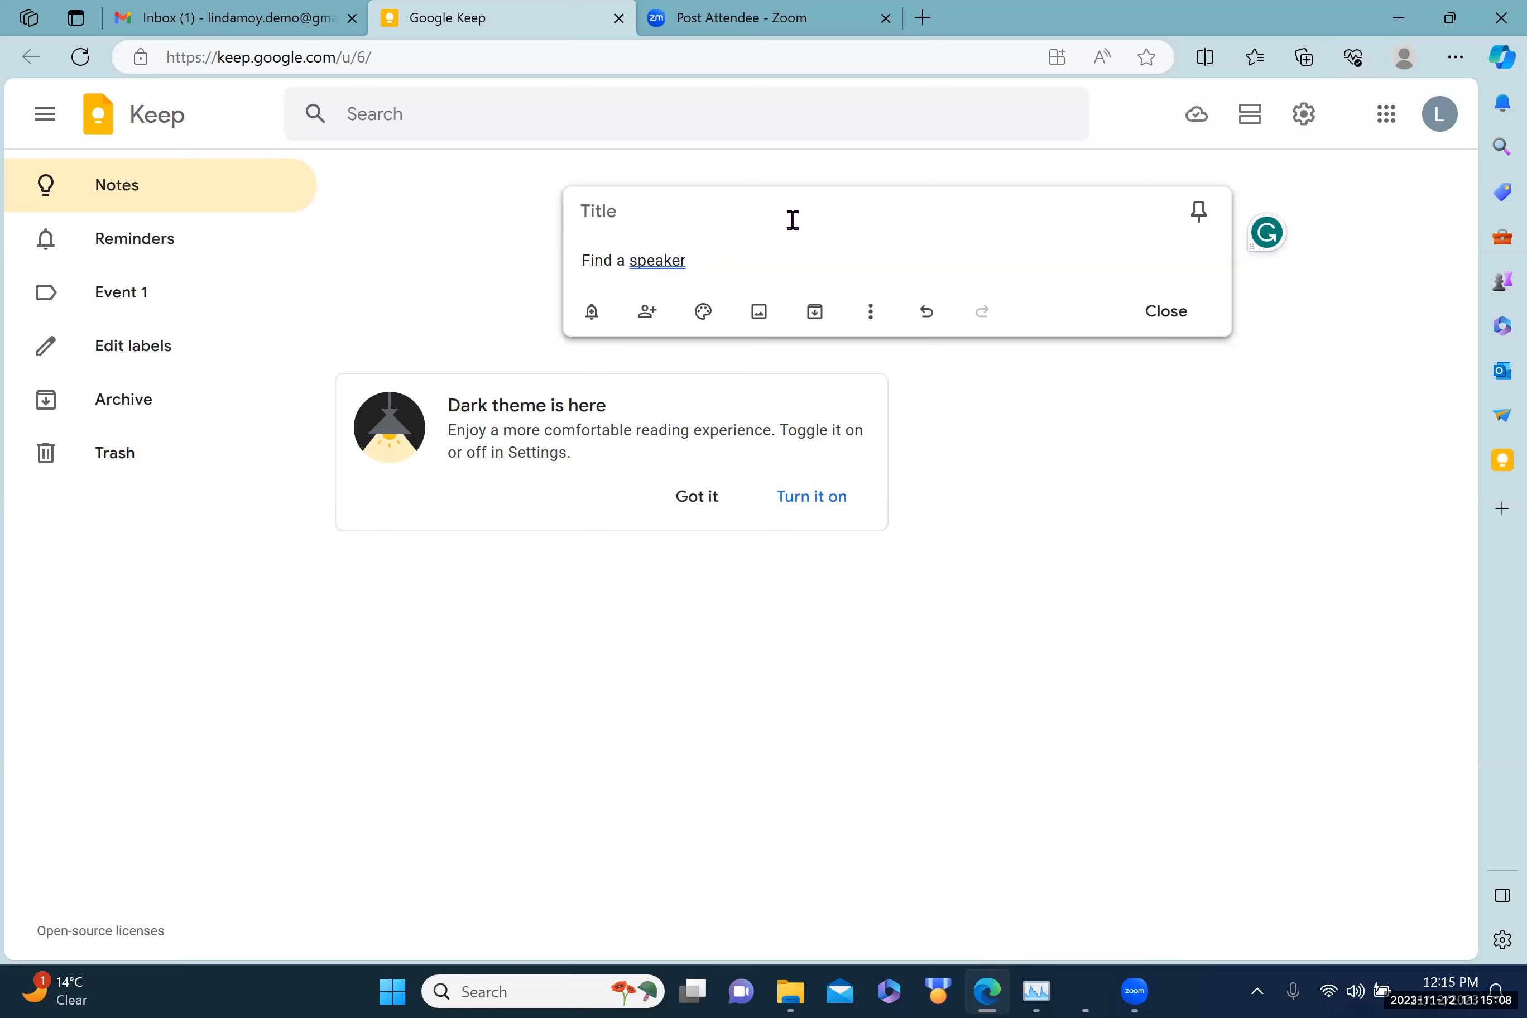
text(Event 1)
click(698, 261)
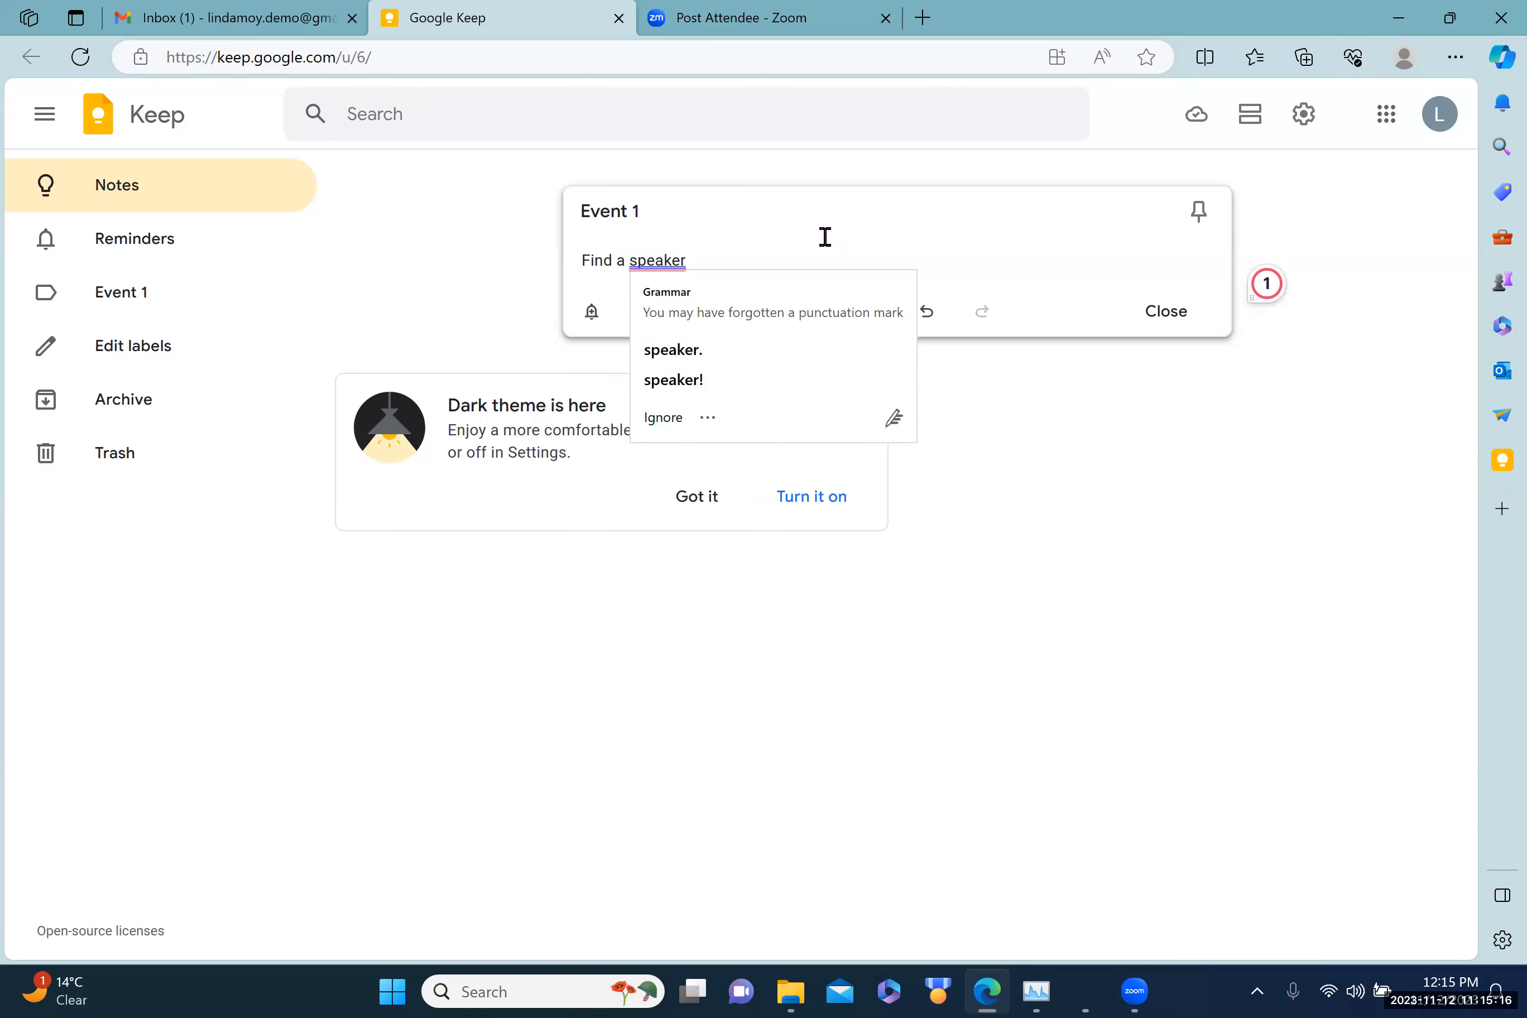
key(Return)
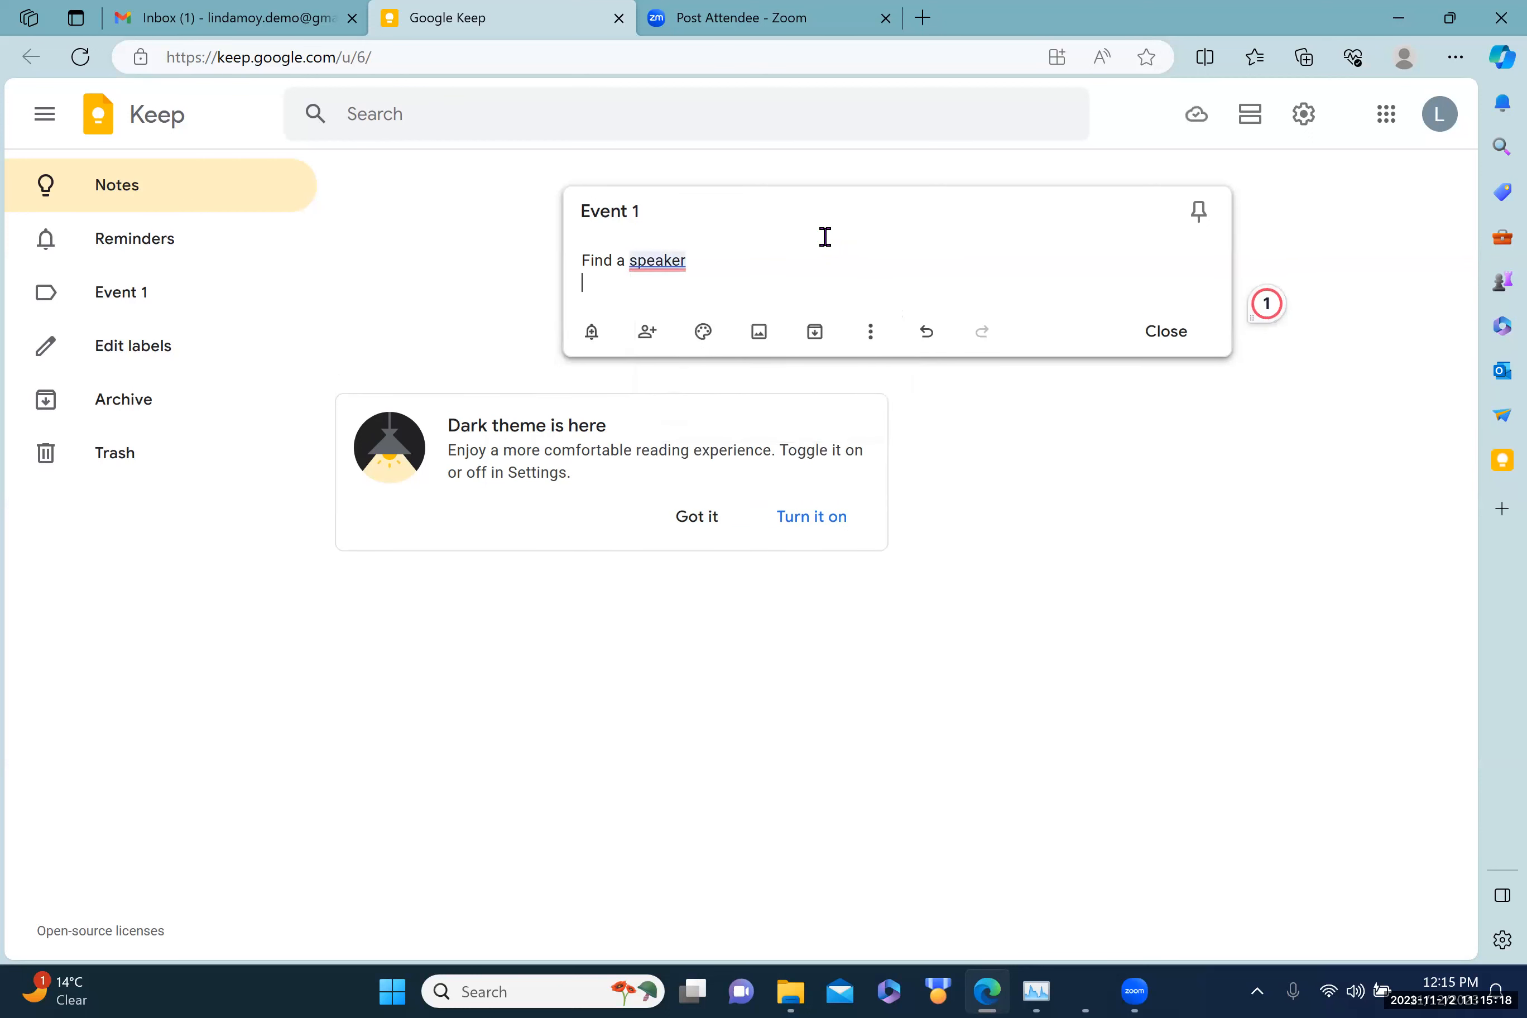
text(Find a venue)
Step: Add lines 'create flyer', 'create facebook event', 'create agenda' and 'event'
key(Return)
text(cre)
key(BackSpace)
text(reate)
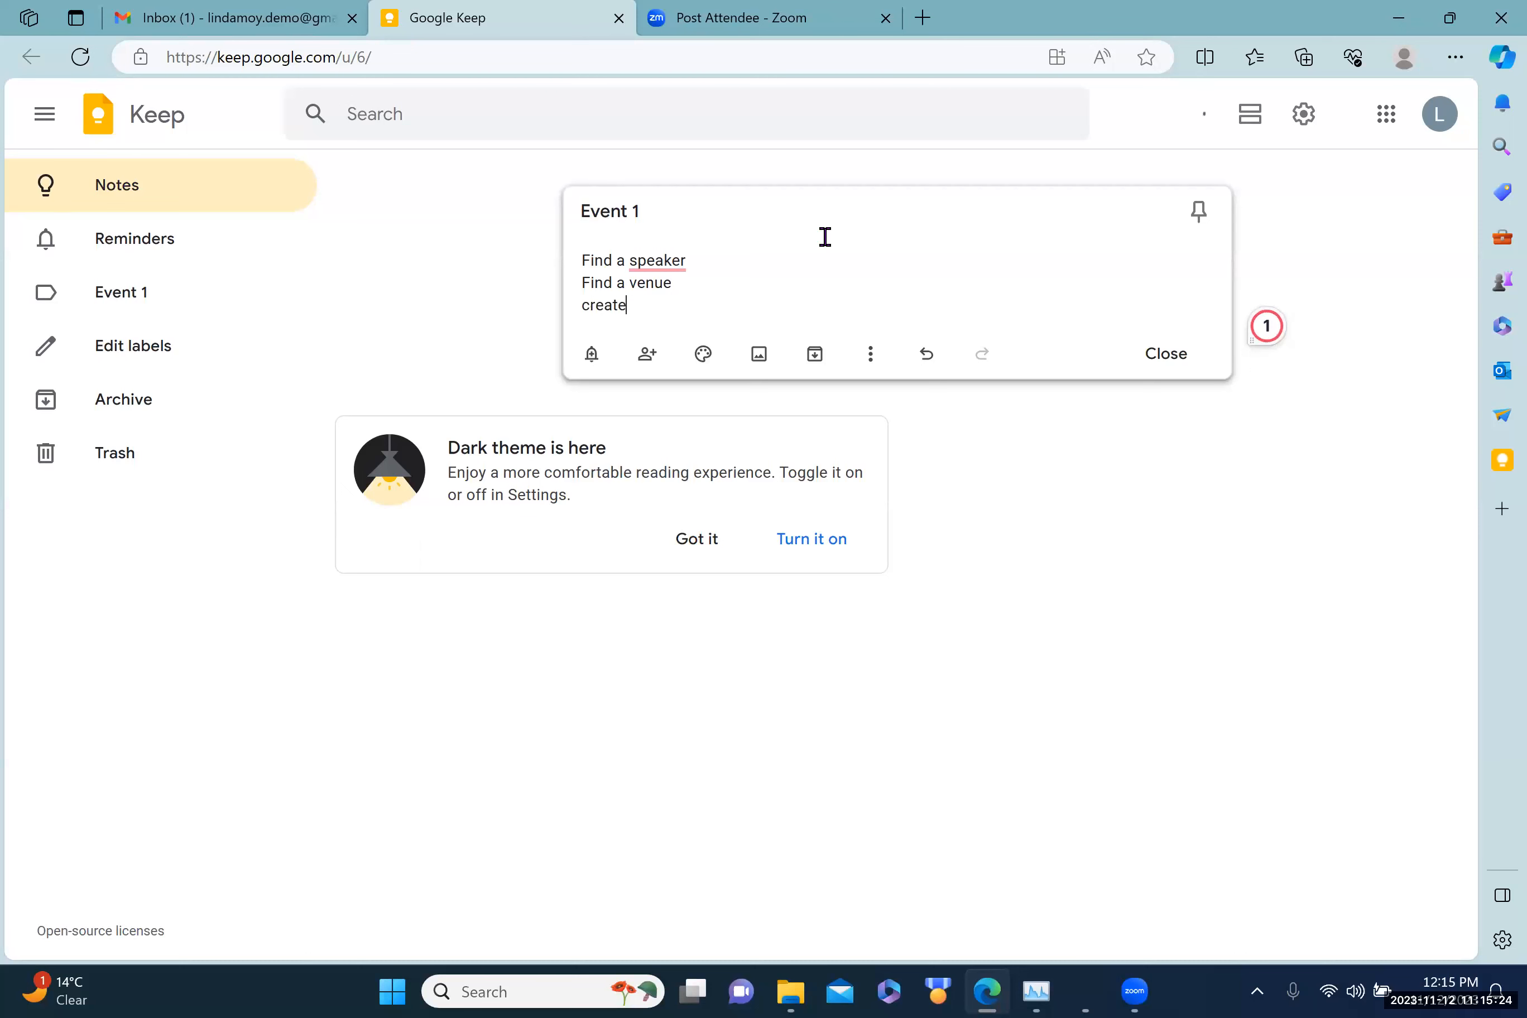
text( flyers)
key(Return)
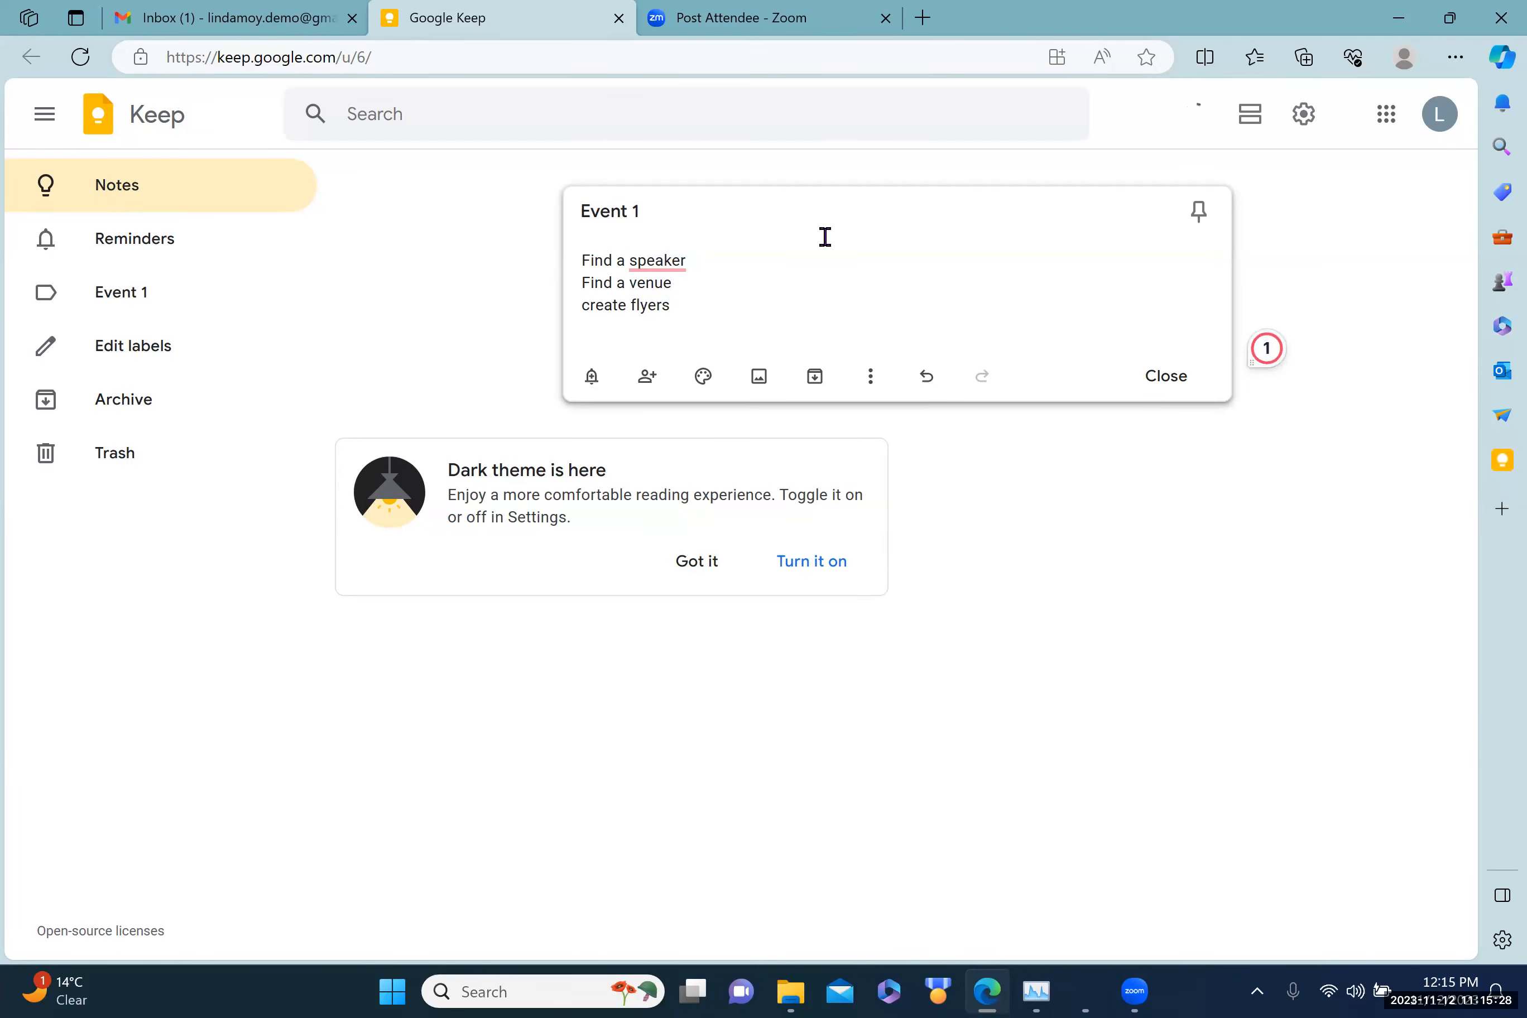
text(create facebook event)
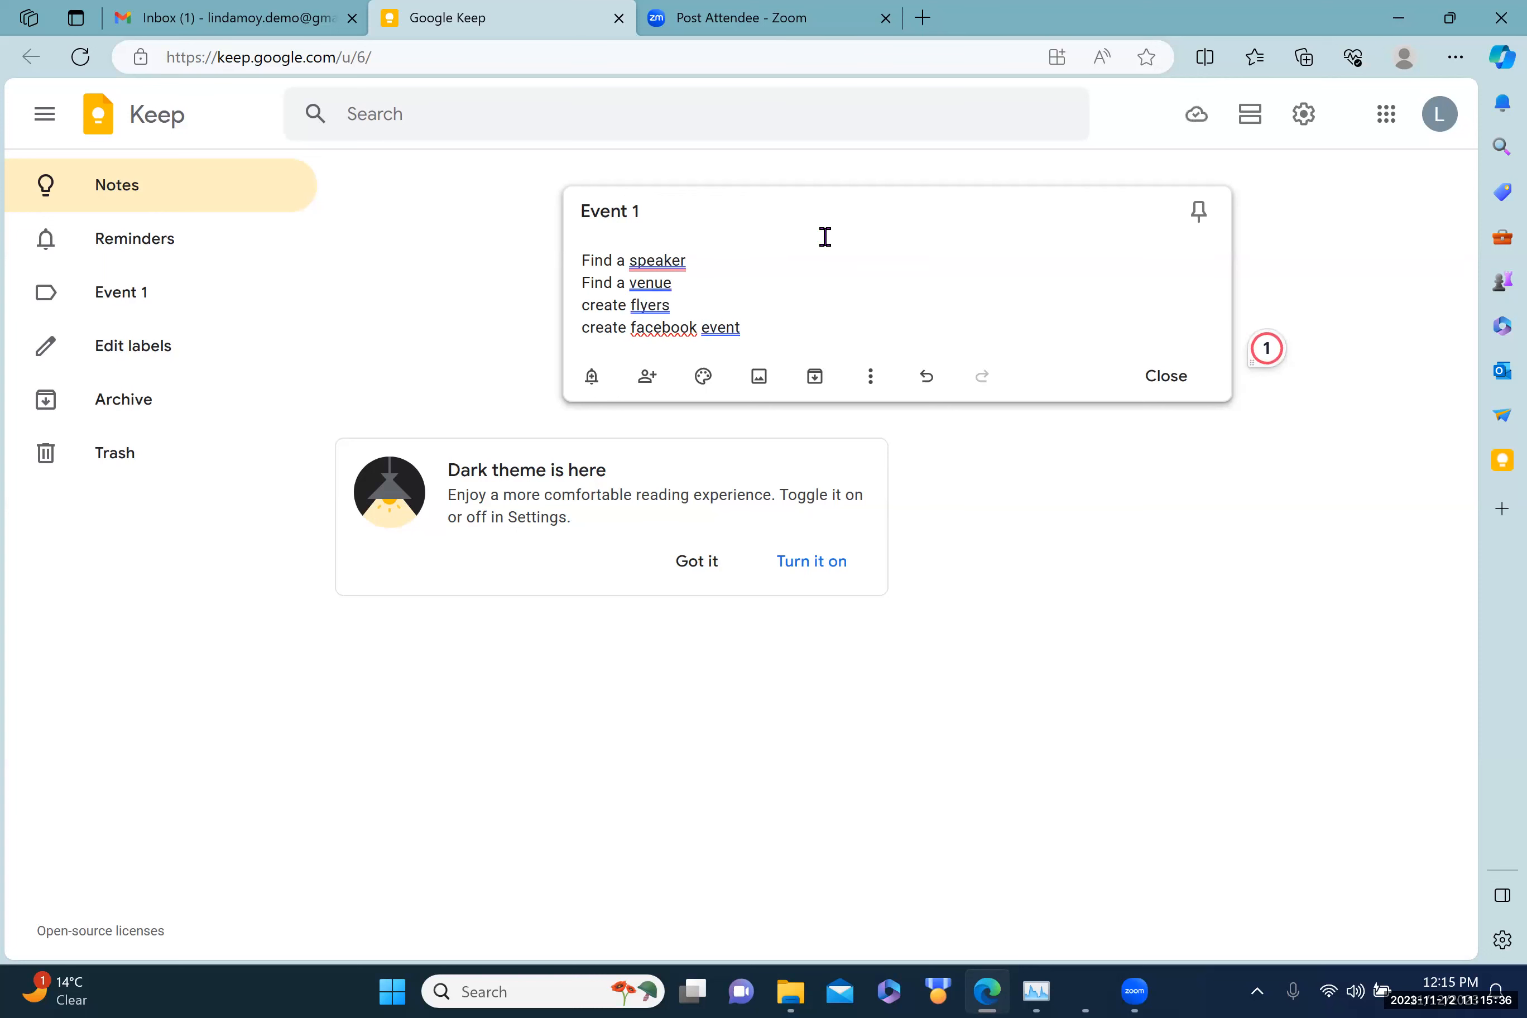
key(Return)
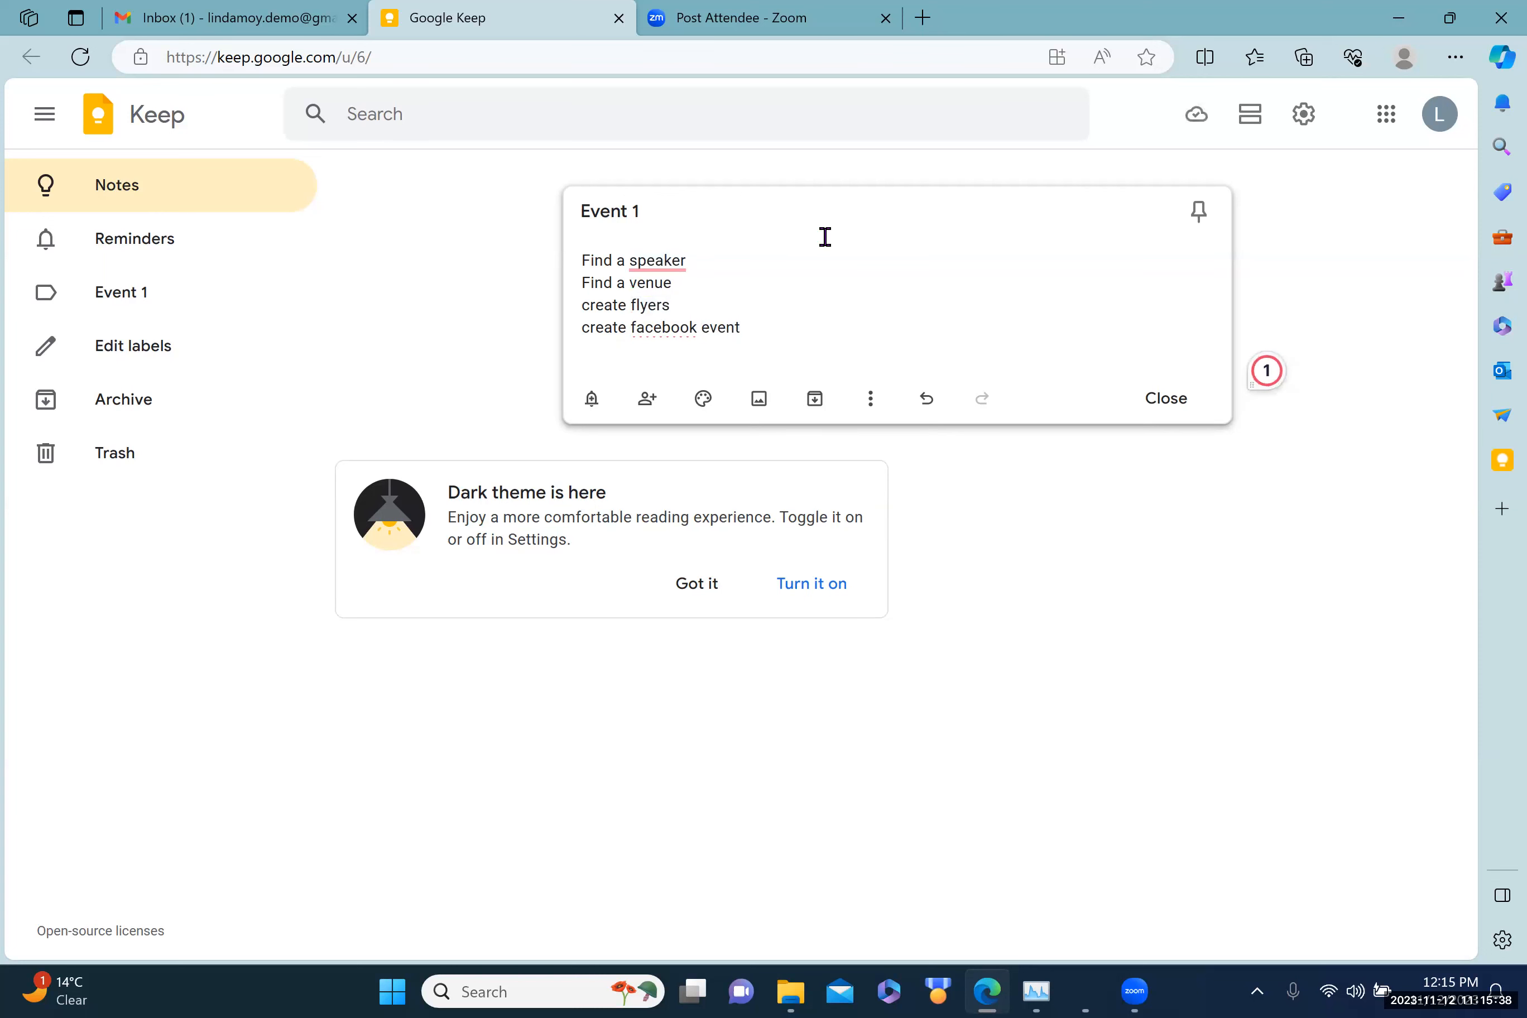
text(create agenda)
key(Return)
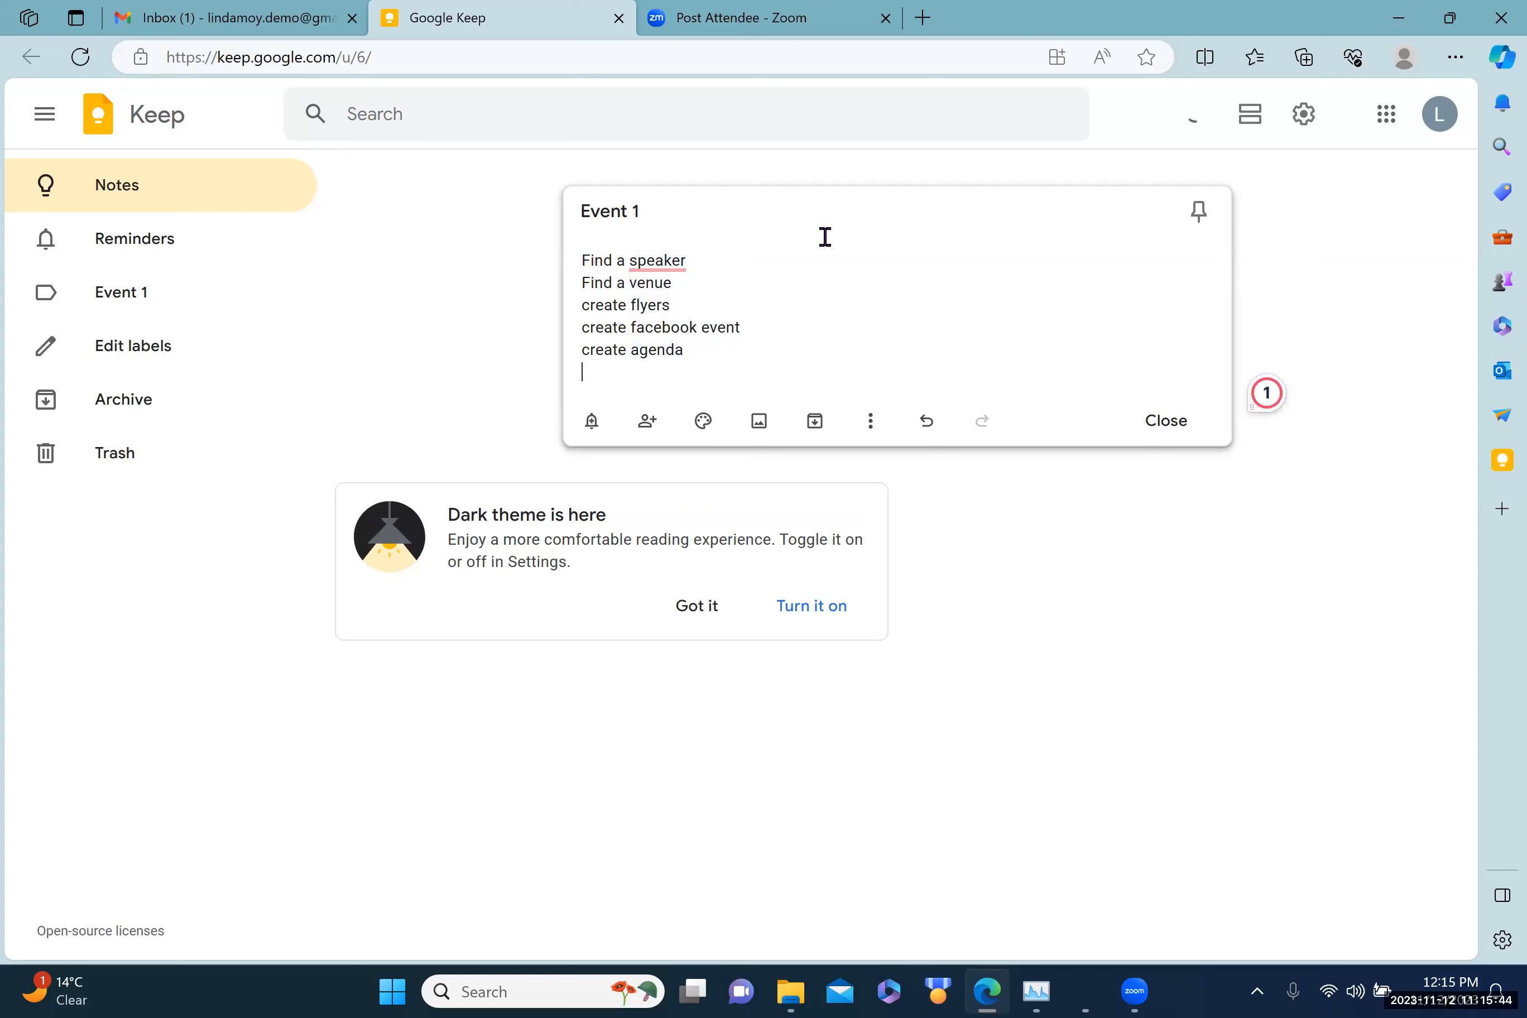
text(event)
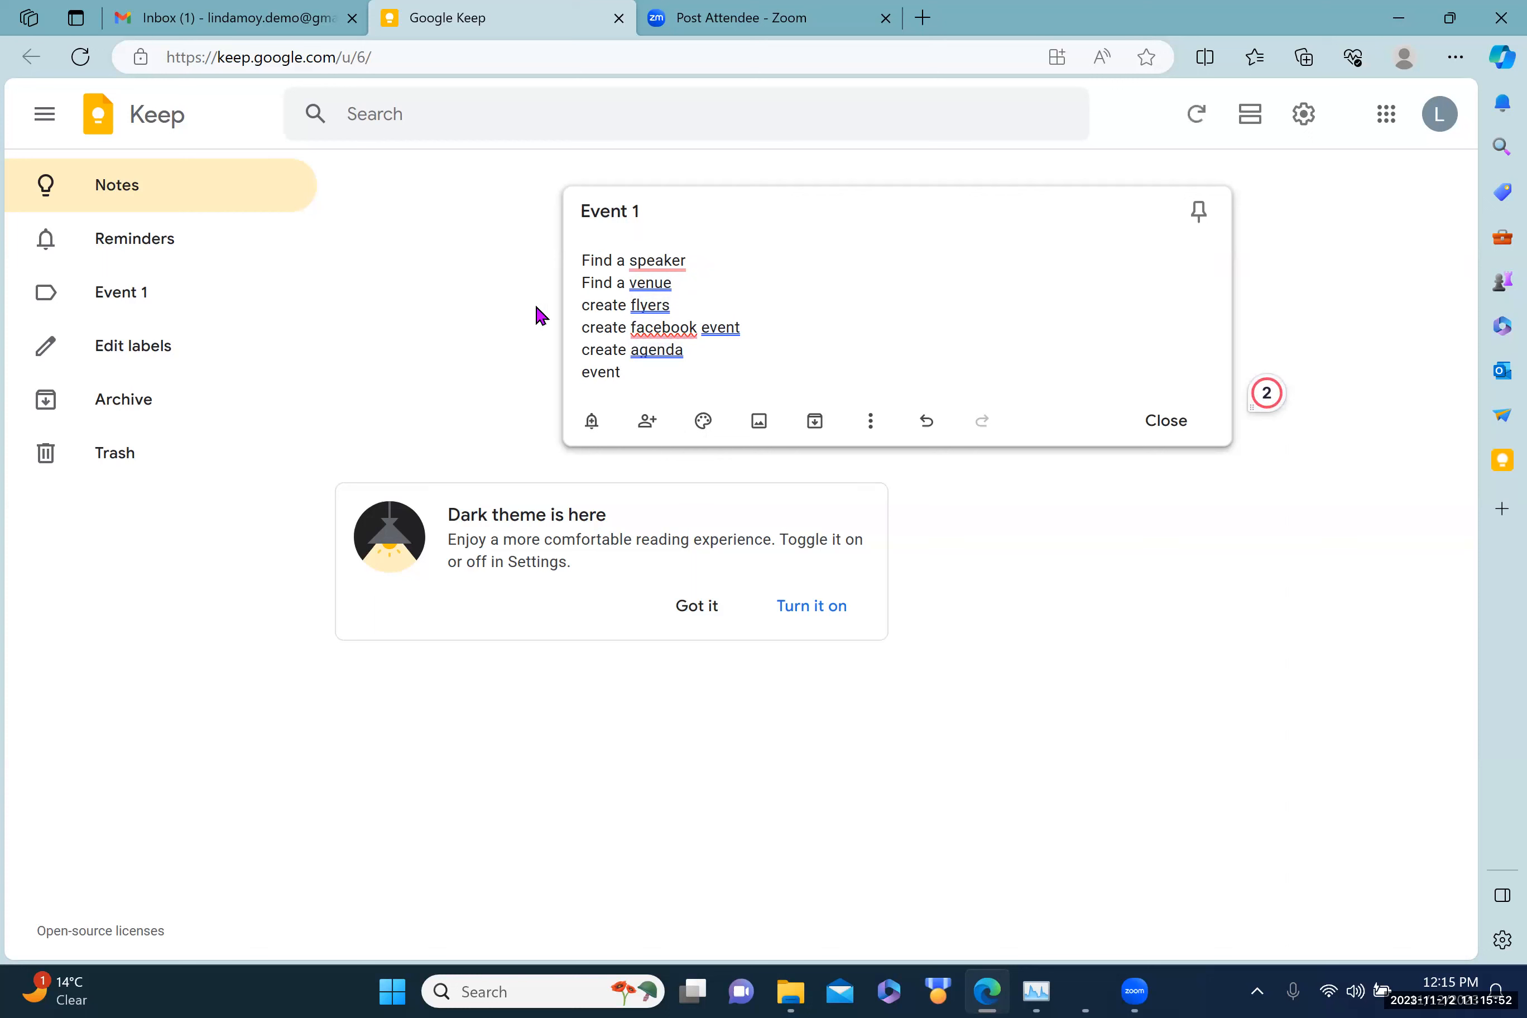
Step: Turn the Event 1 note into checkboxes, enter 'Event 1' under Add label, and close it
click(872, 421)
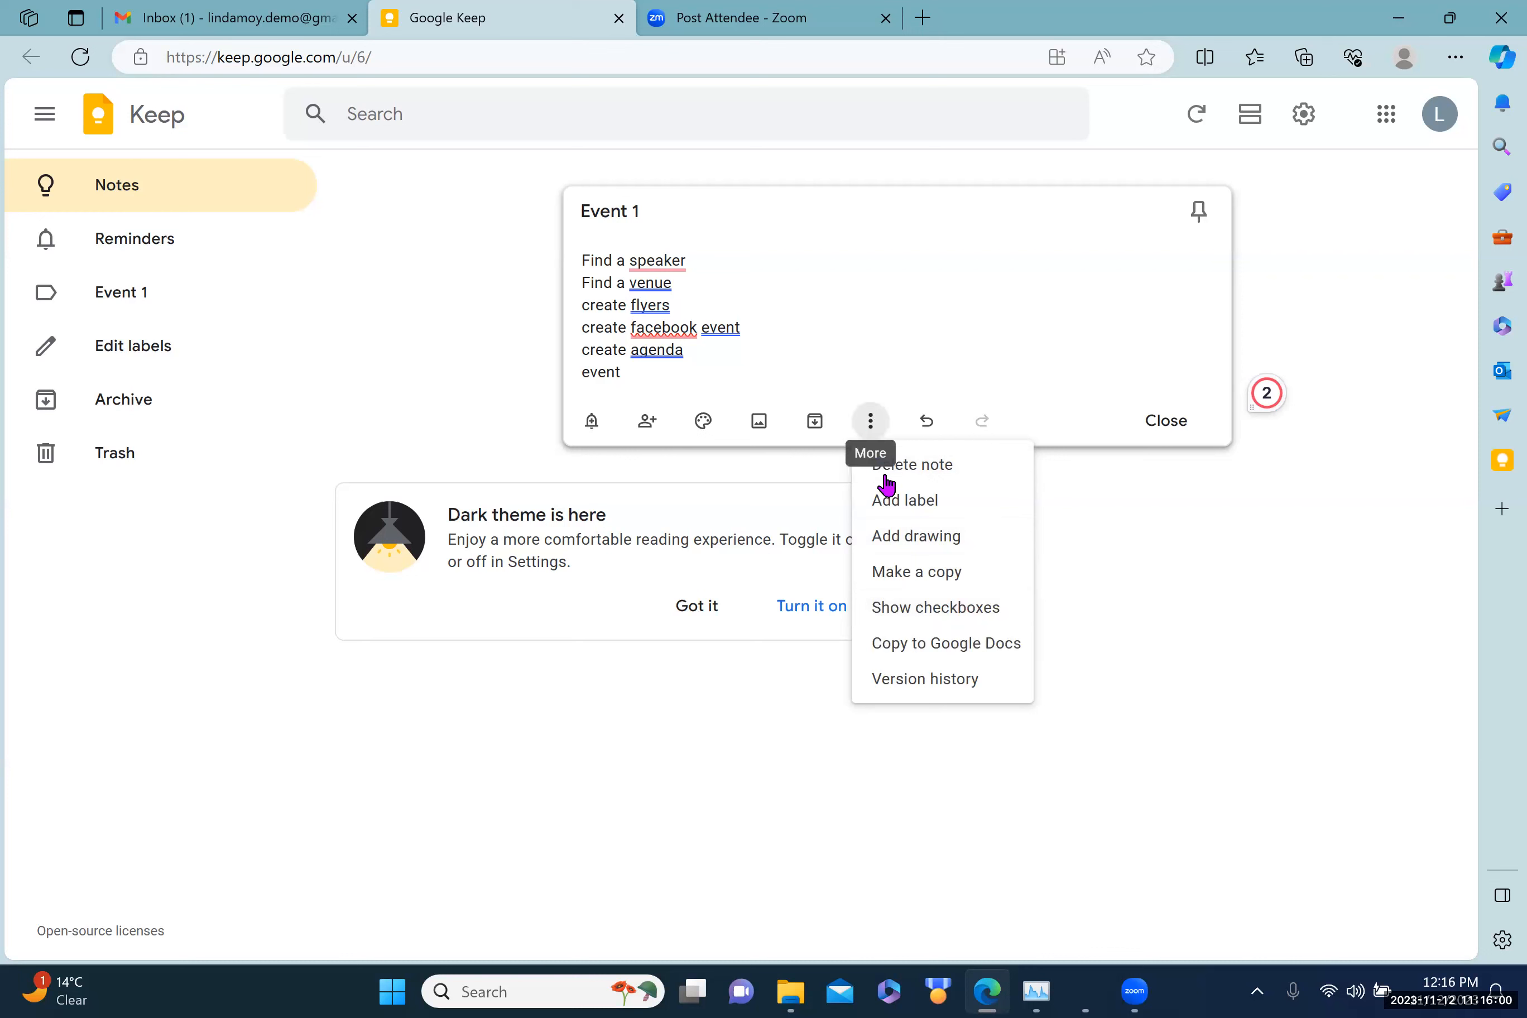
click(916, 616)
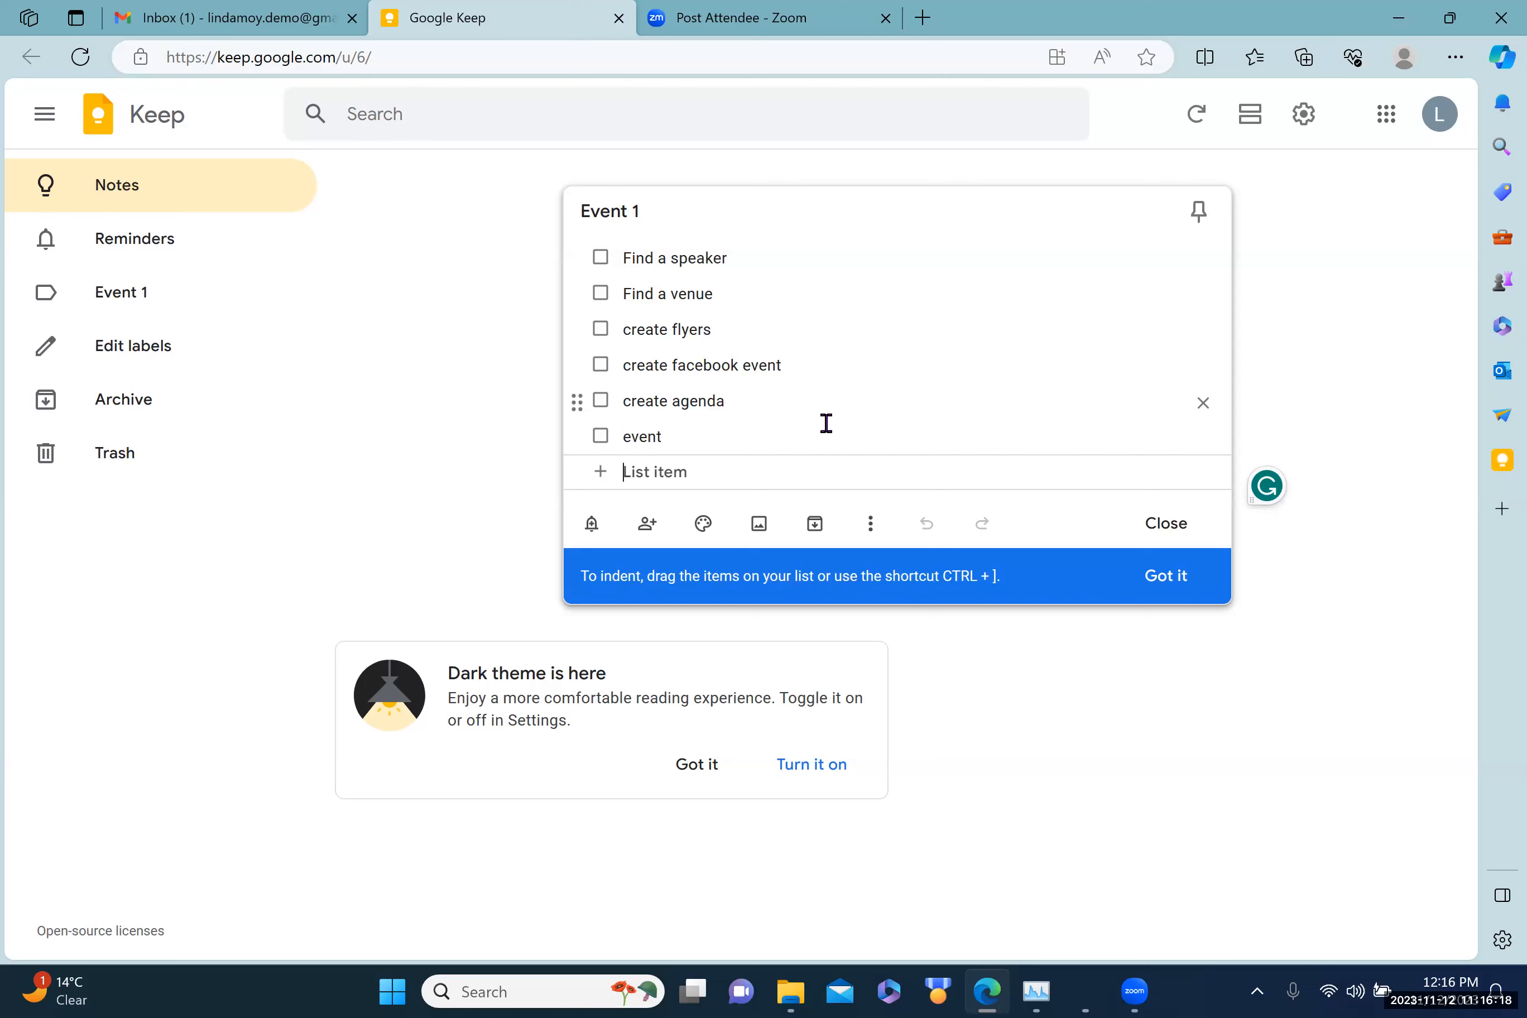
click(871, 523)
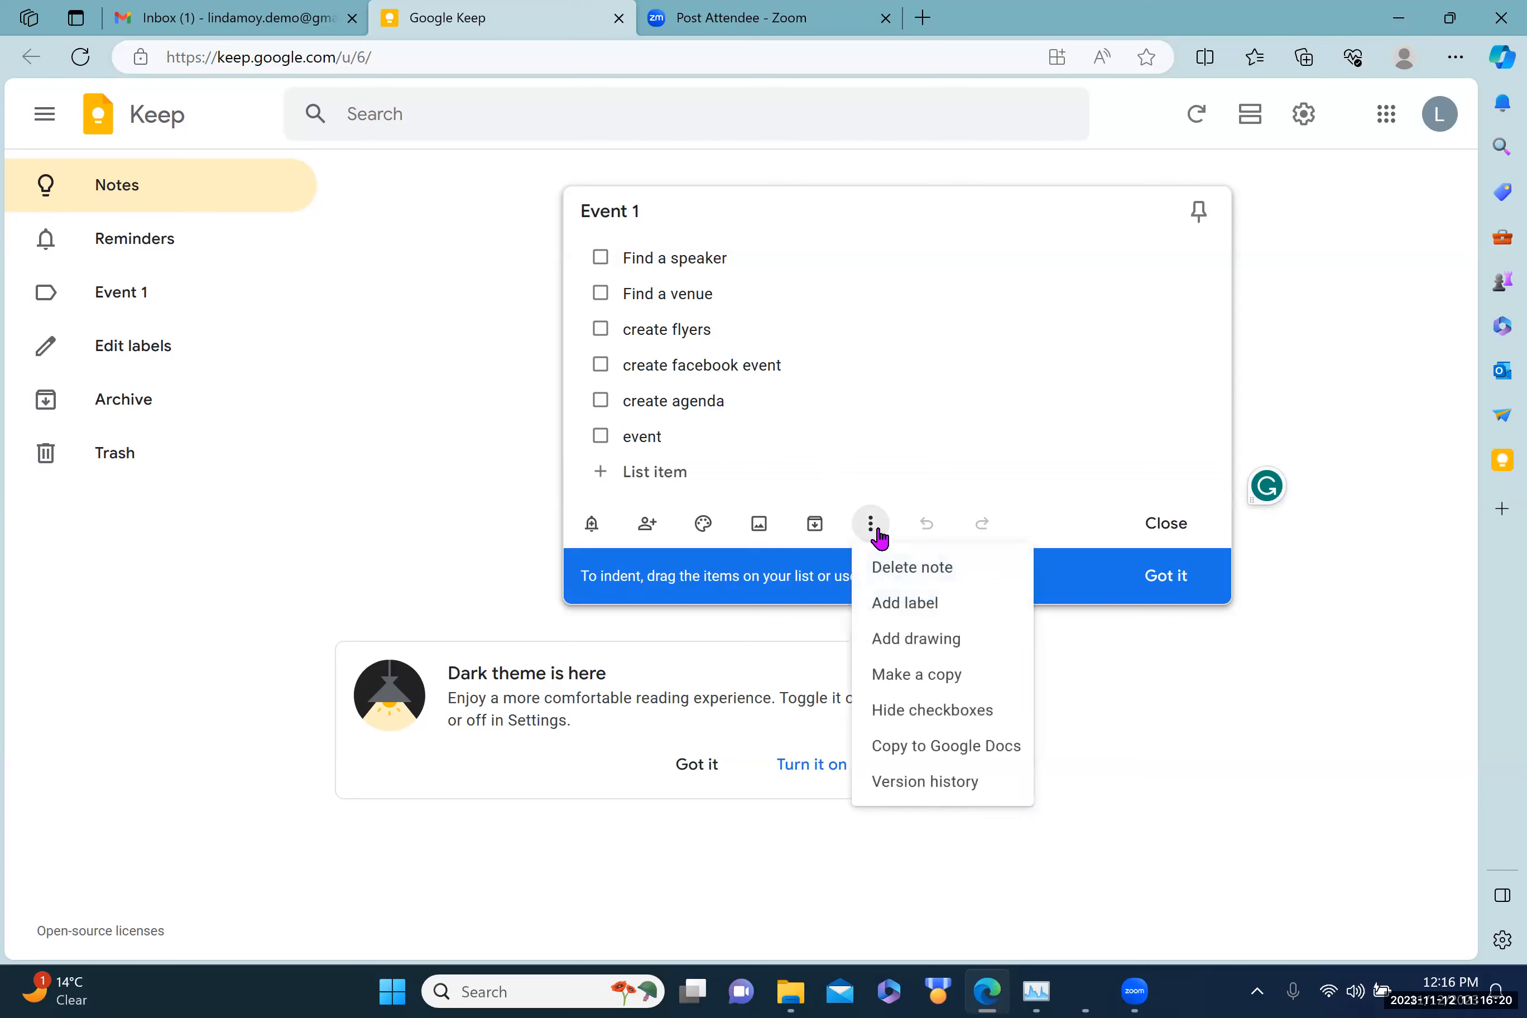
click(900, 604)
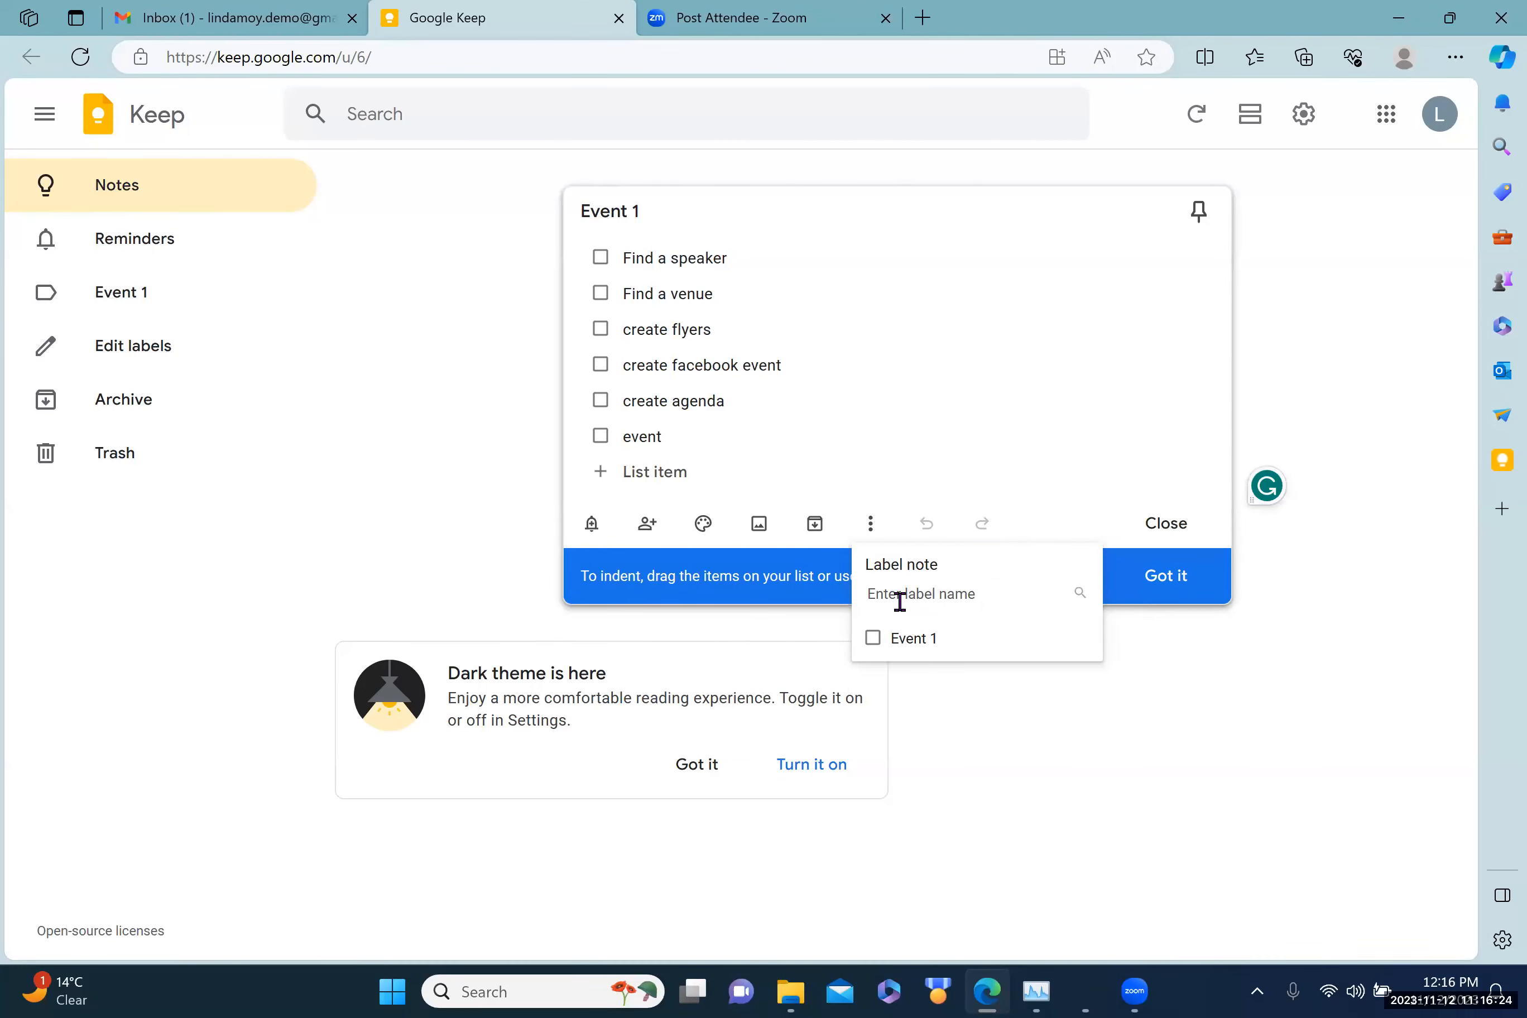
text(Event 1)
click(1022, 702)
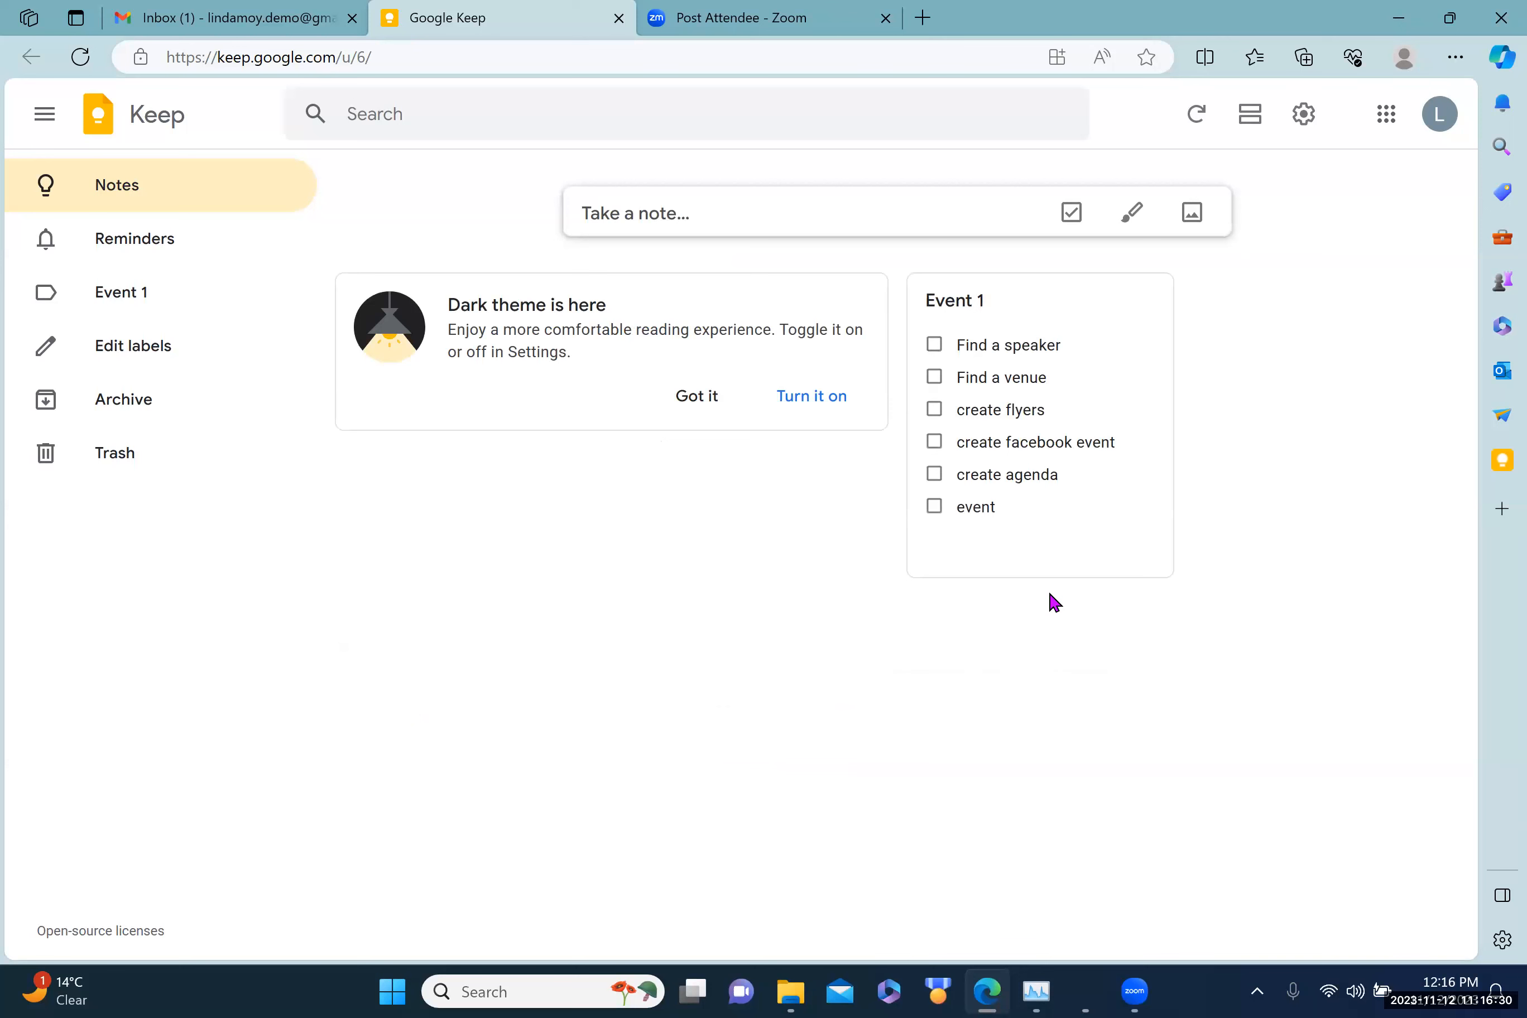
Step: Apply the 'Event 1' label to the Event 1 checklist card
mouse_move(1013, 551)
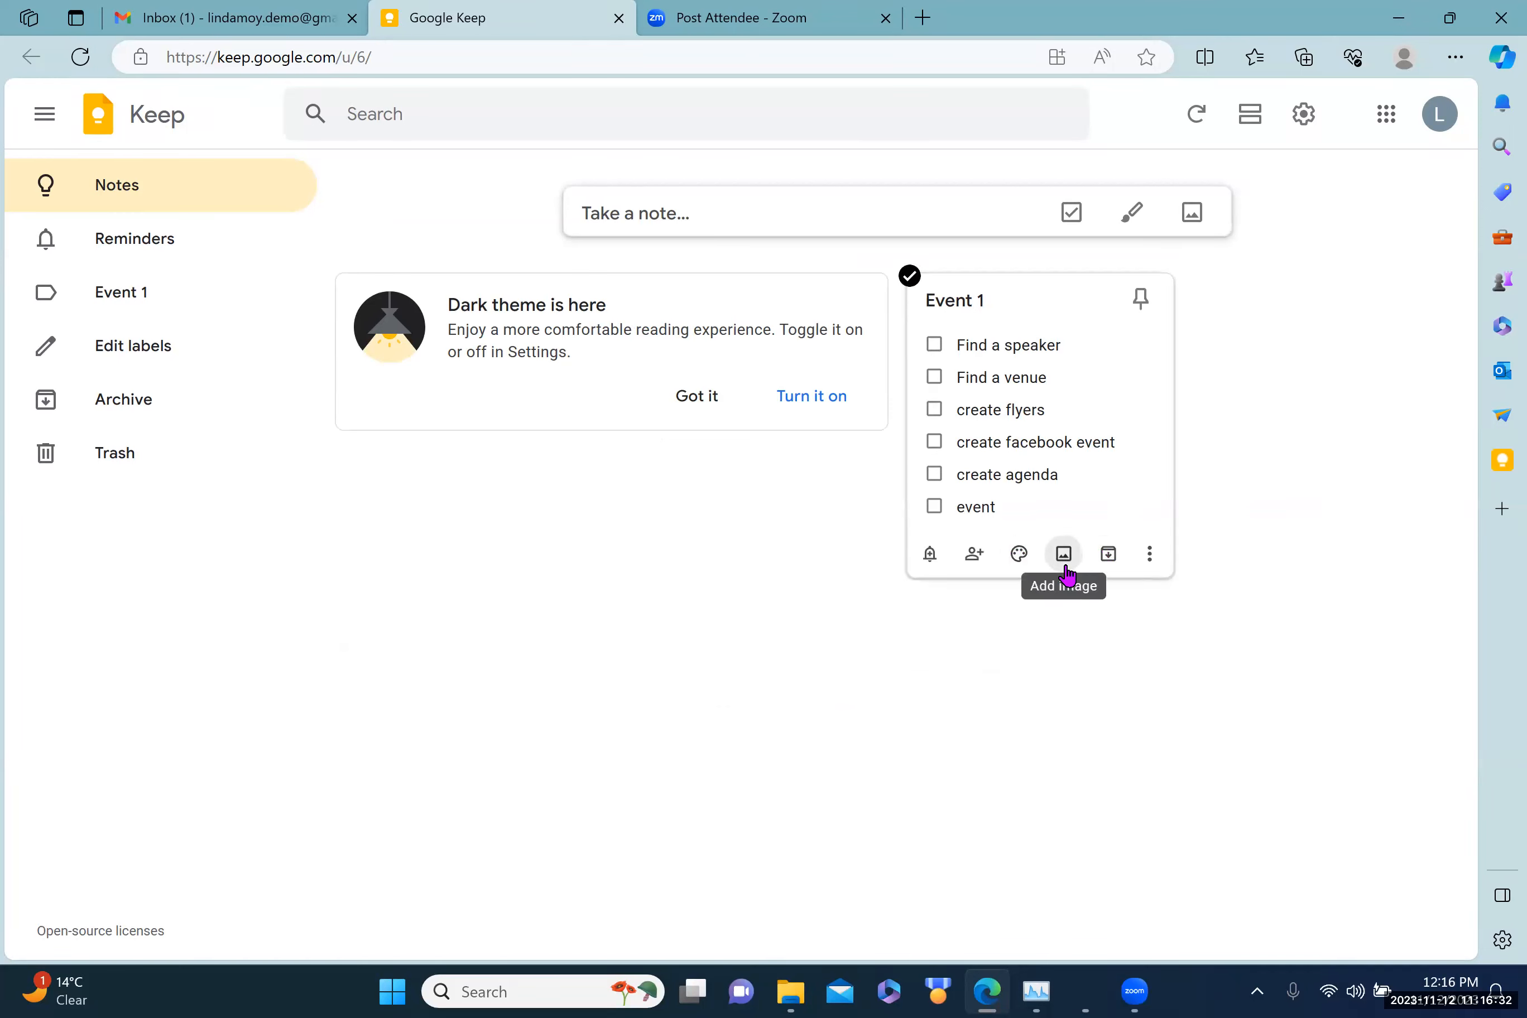
click(1148, 558)
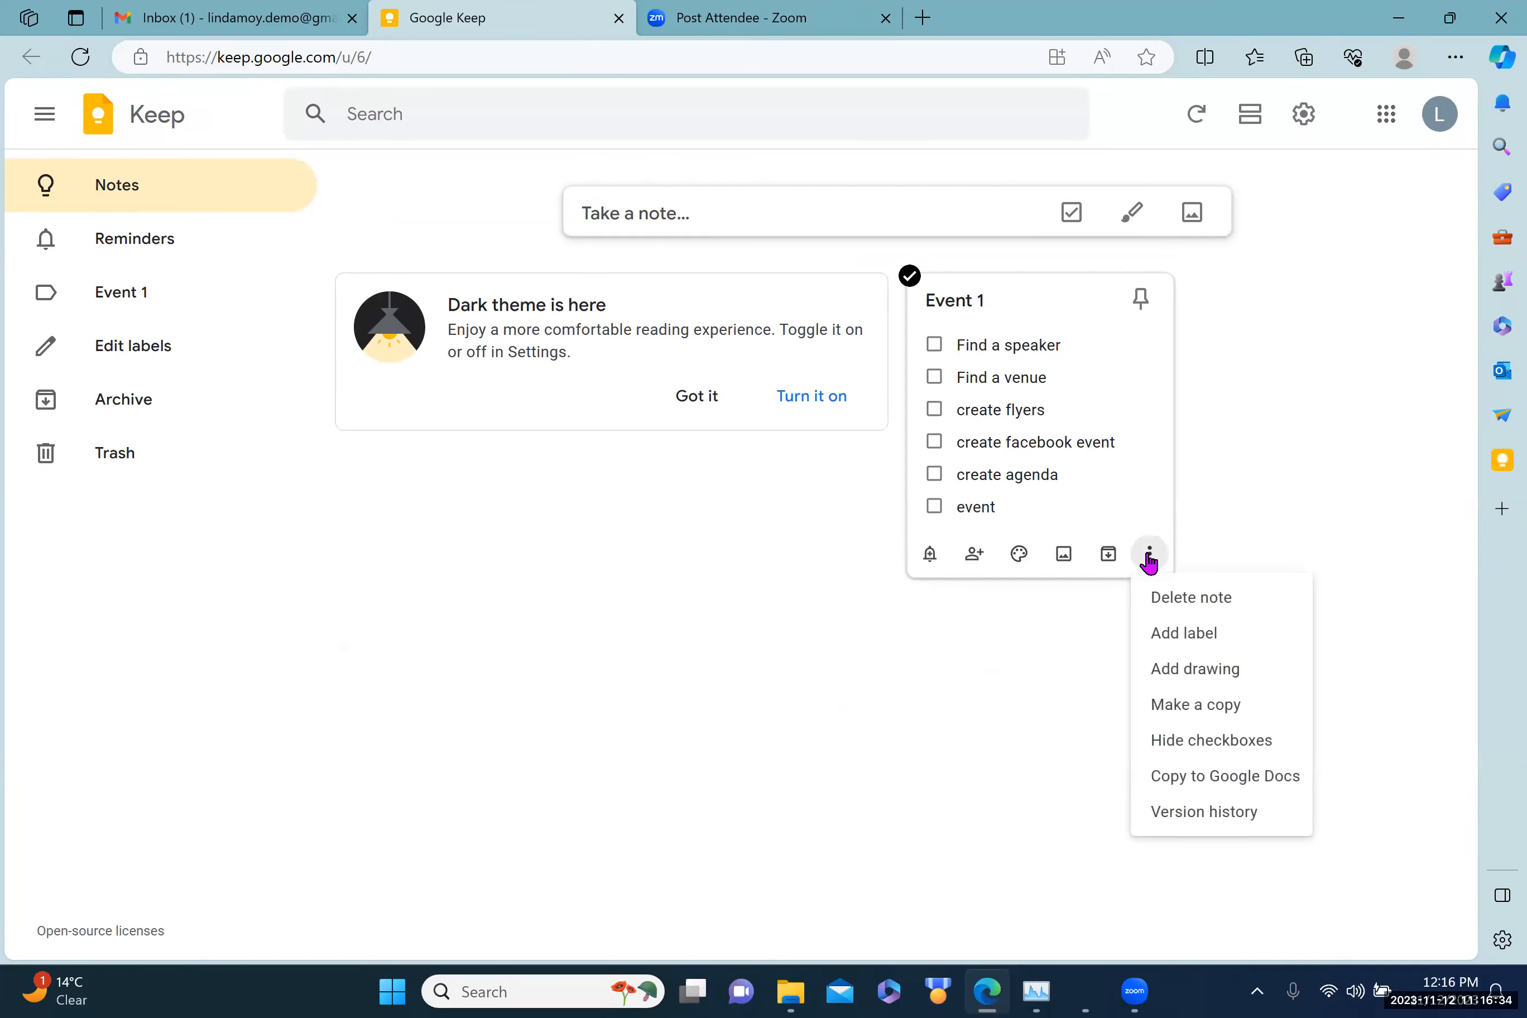
click(1176, 632)
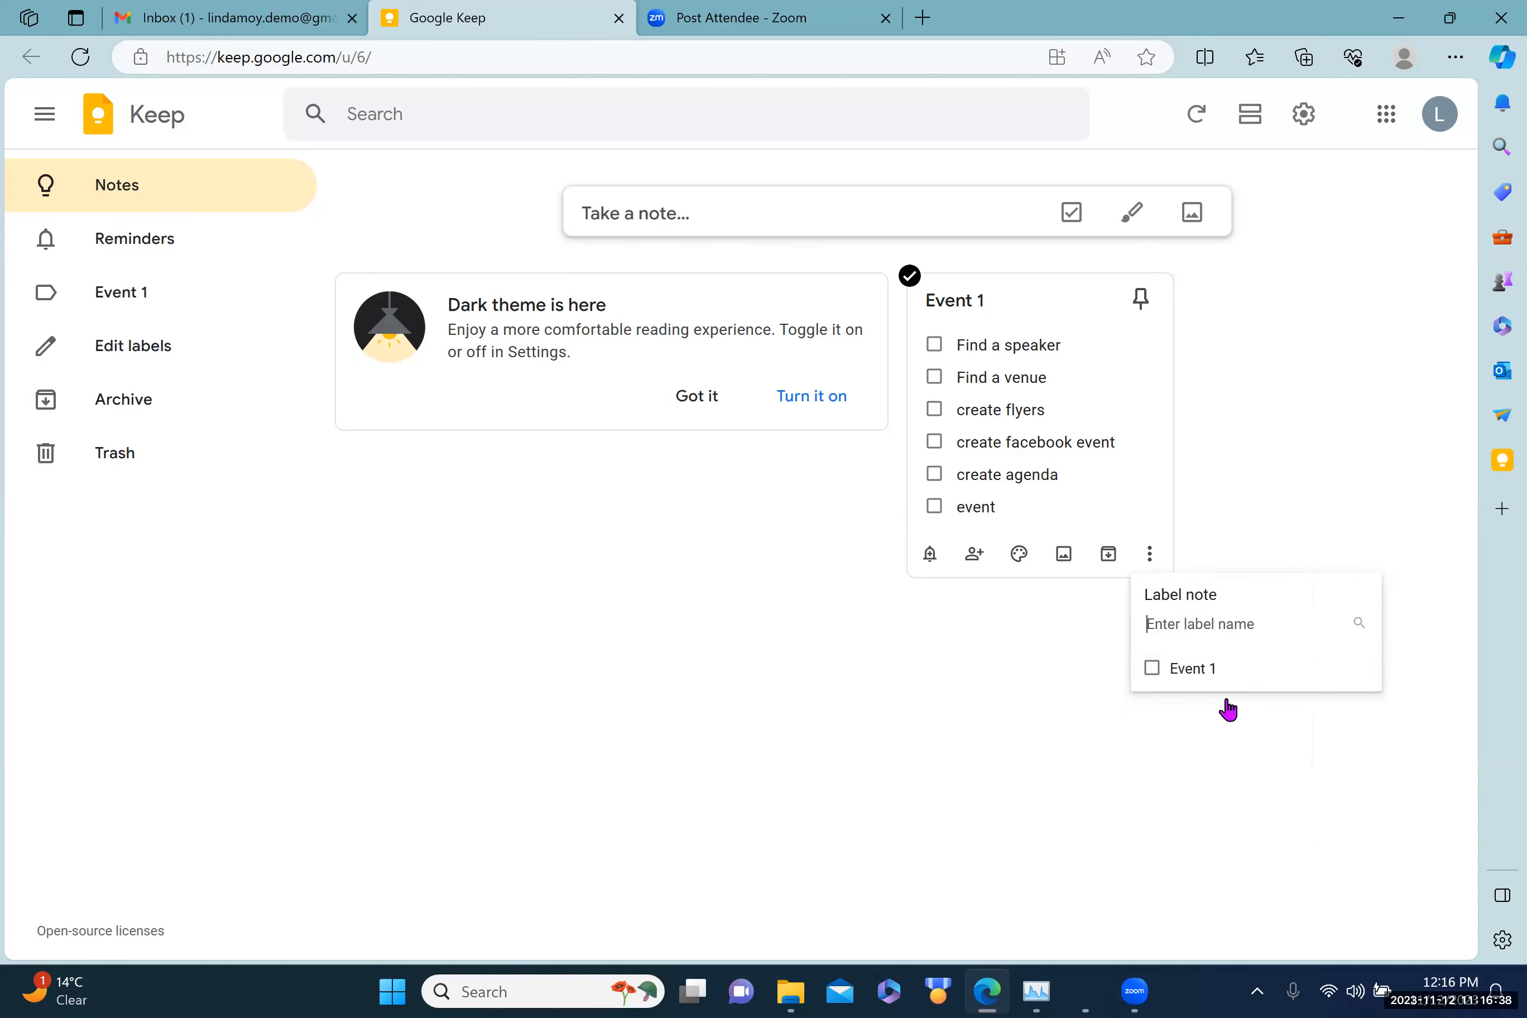
text(event 1)
click(1150, 669)
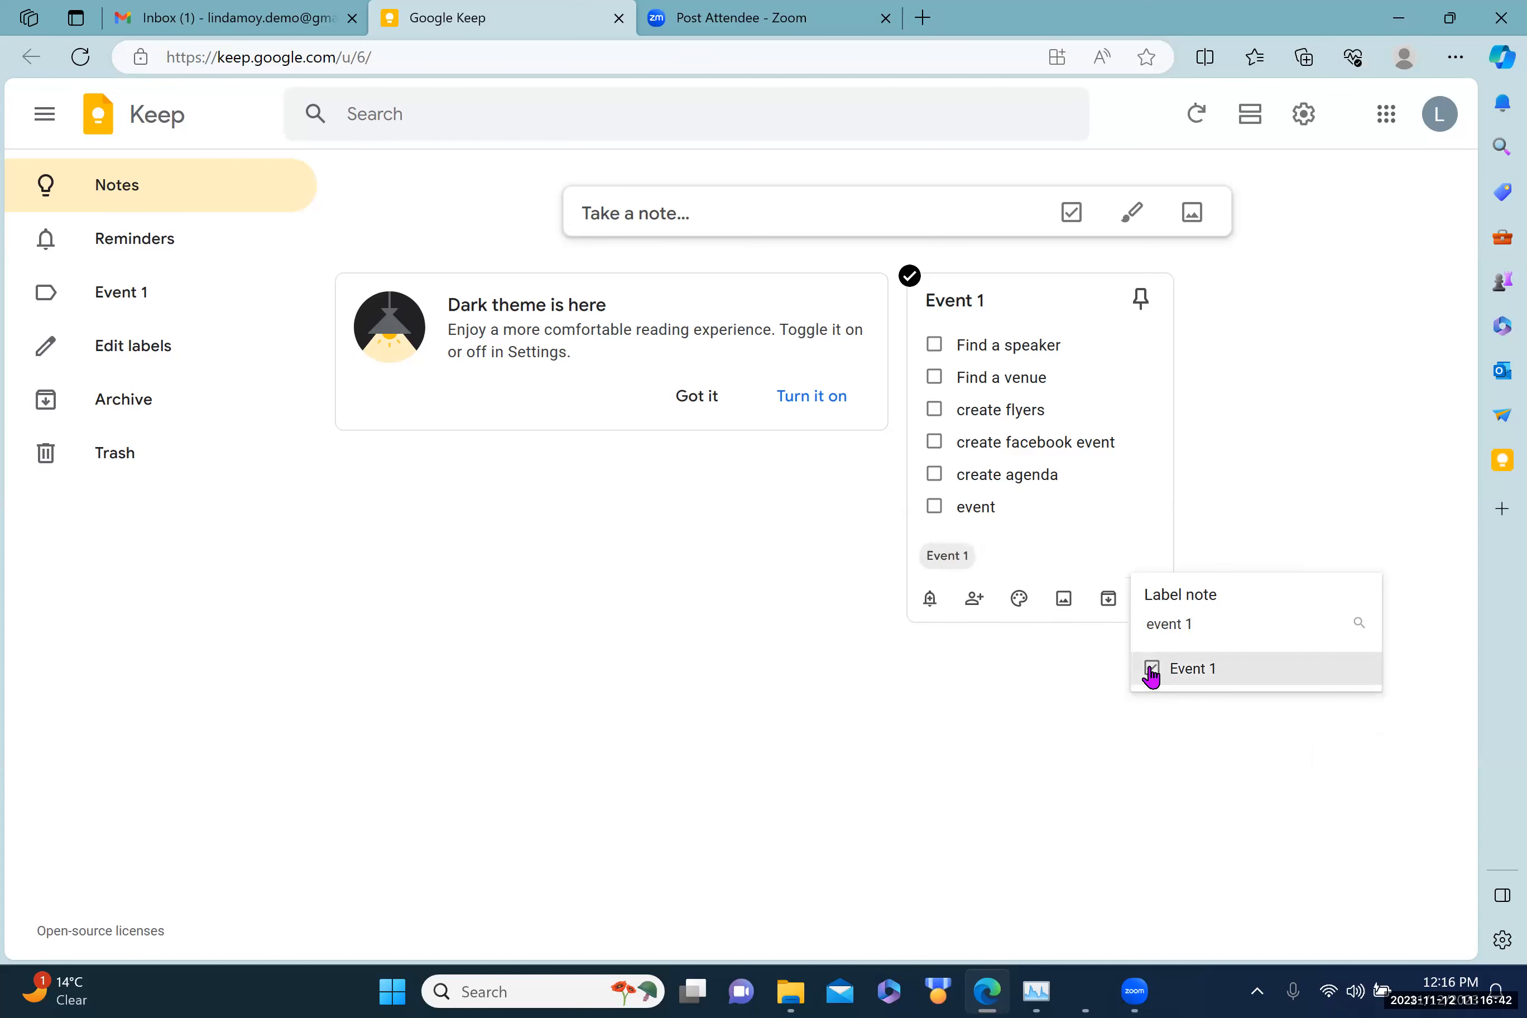
click(1176, 711)
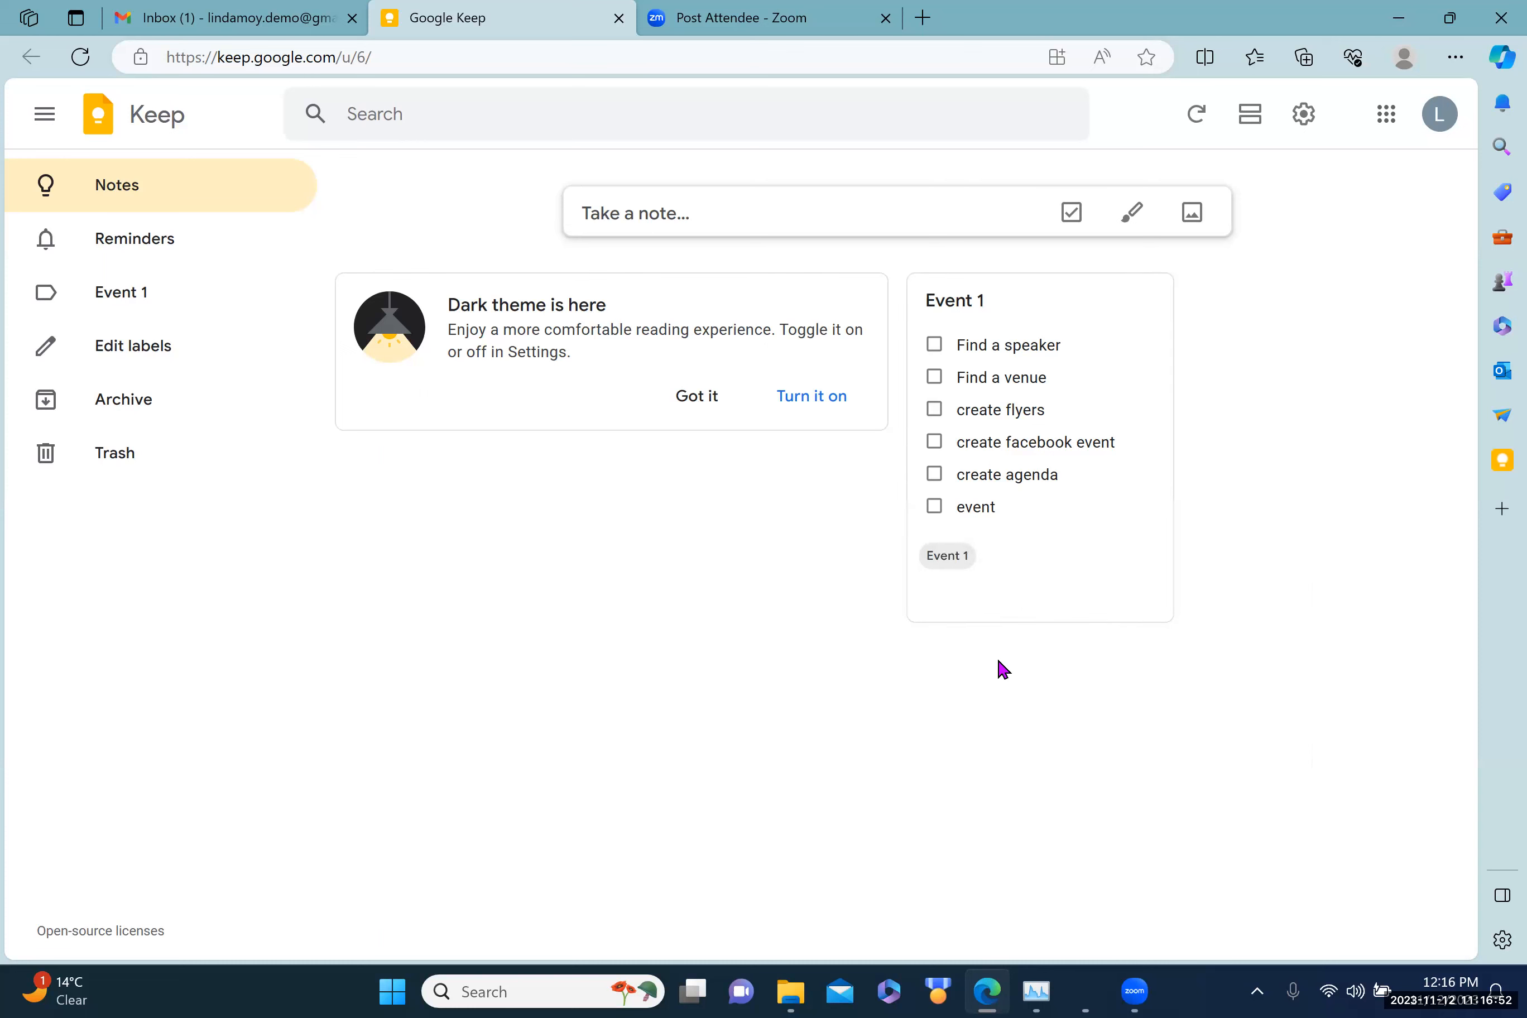
Step: Make a copy of the Event 1 checklist note
mouse_move(1139, 561)
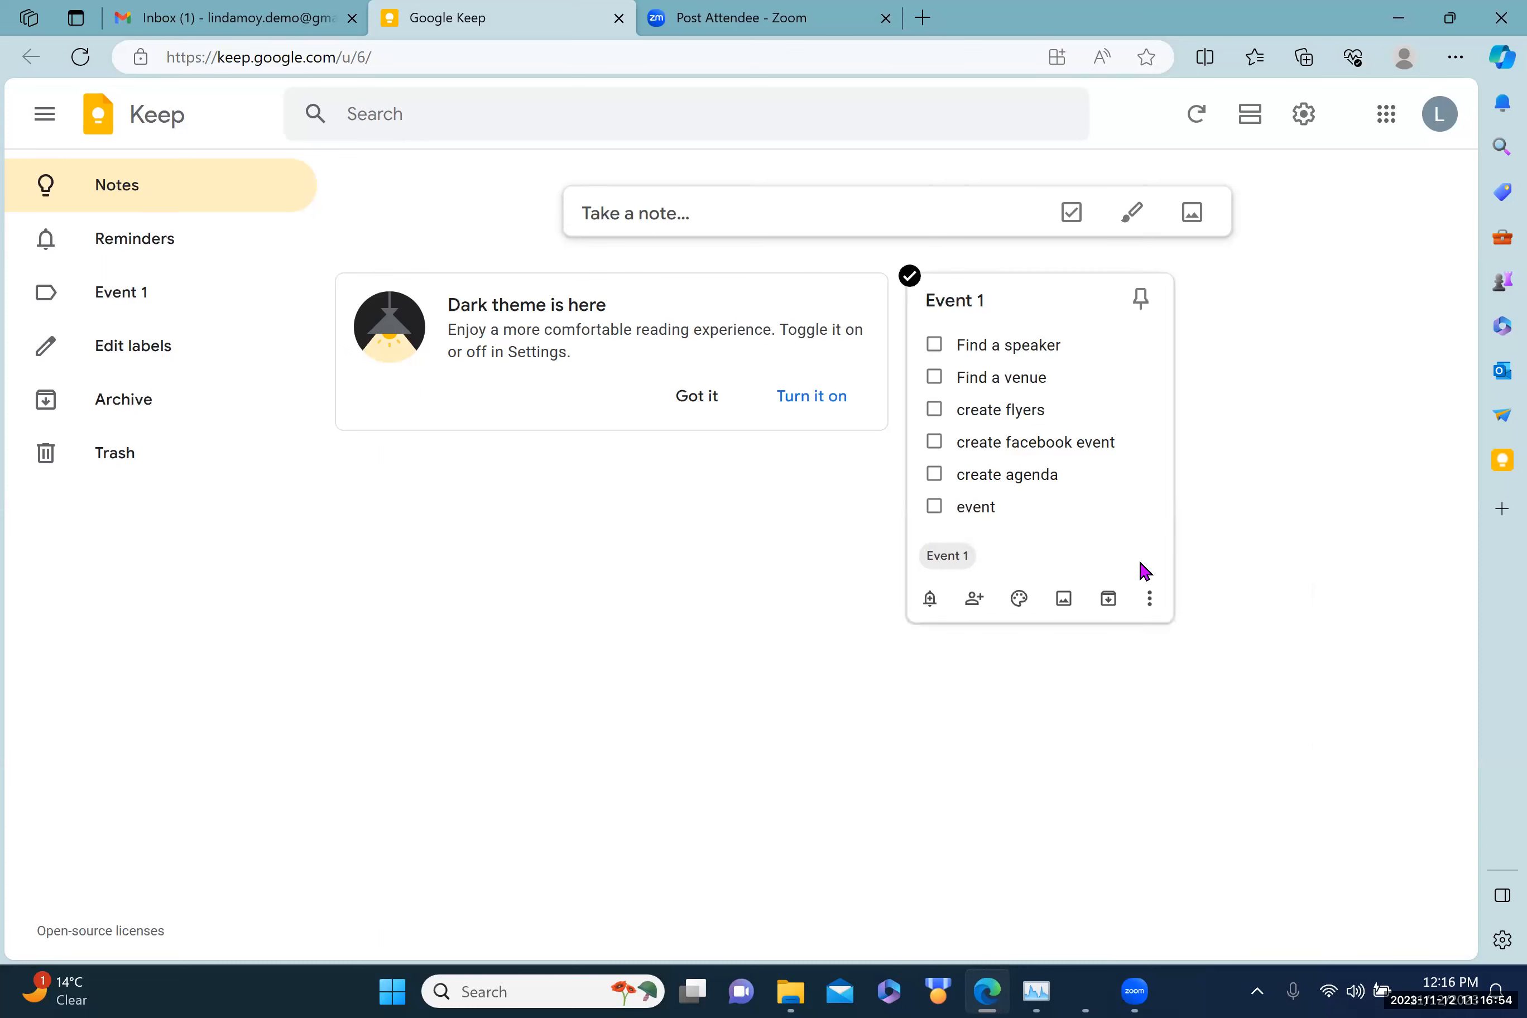
click(1148, 603)
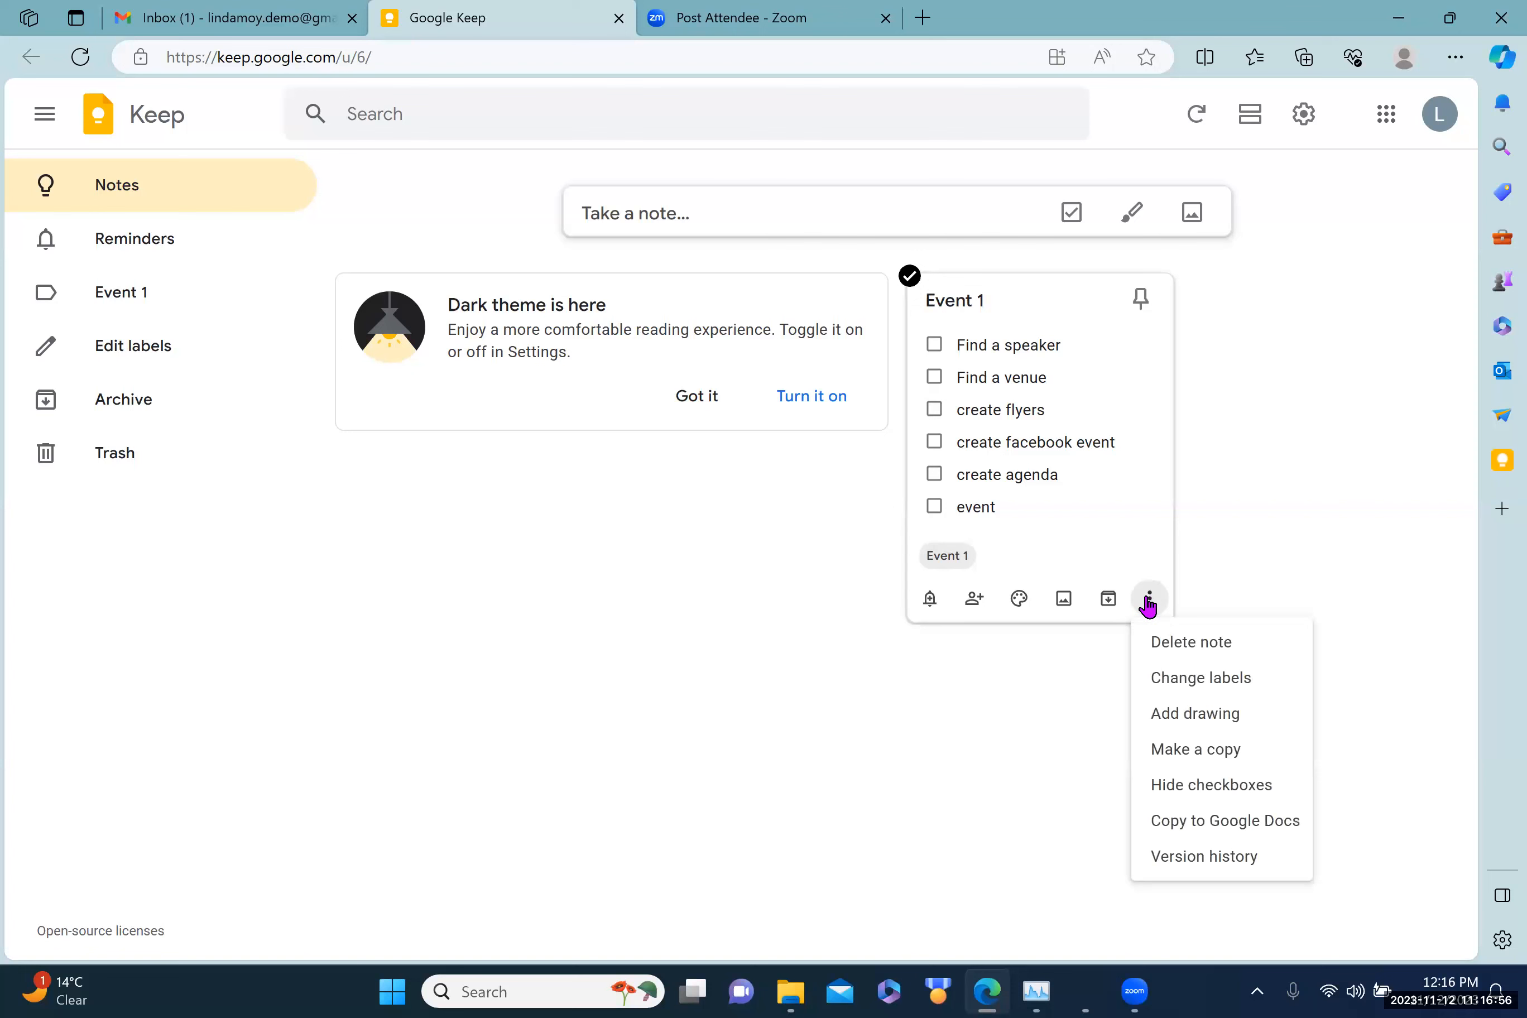
click(1191, 757)
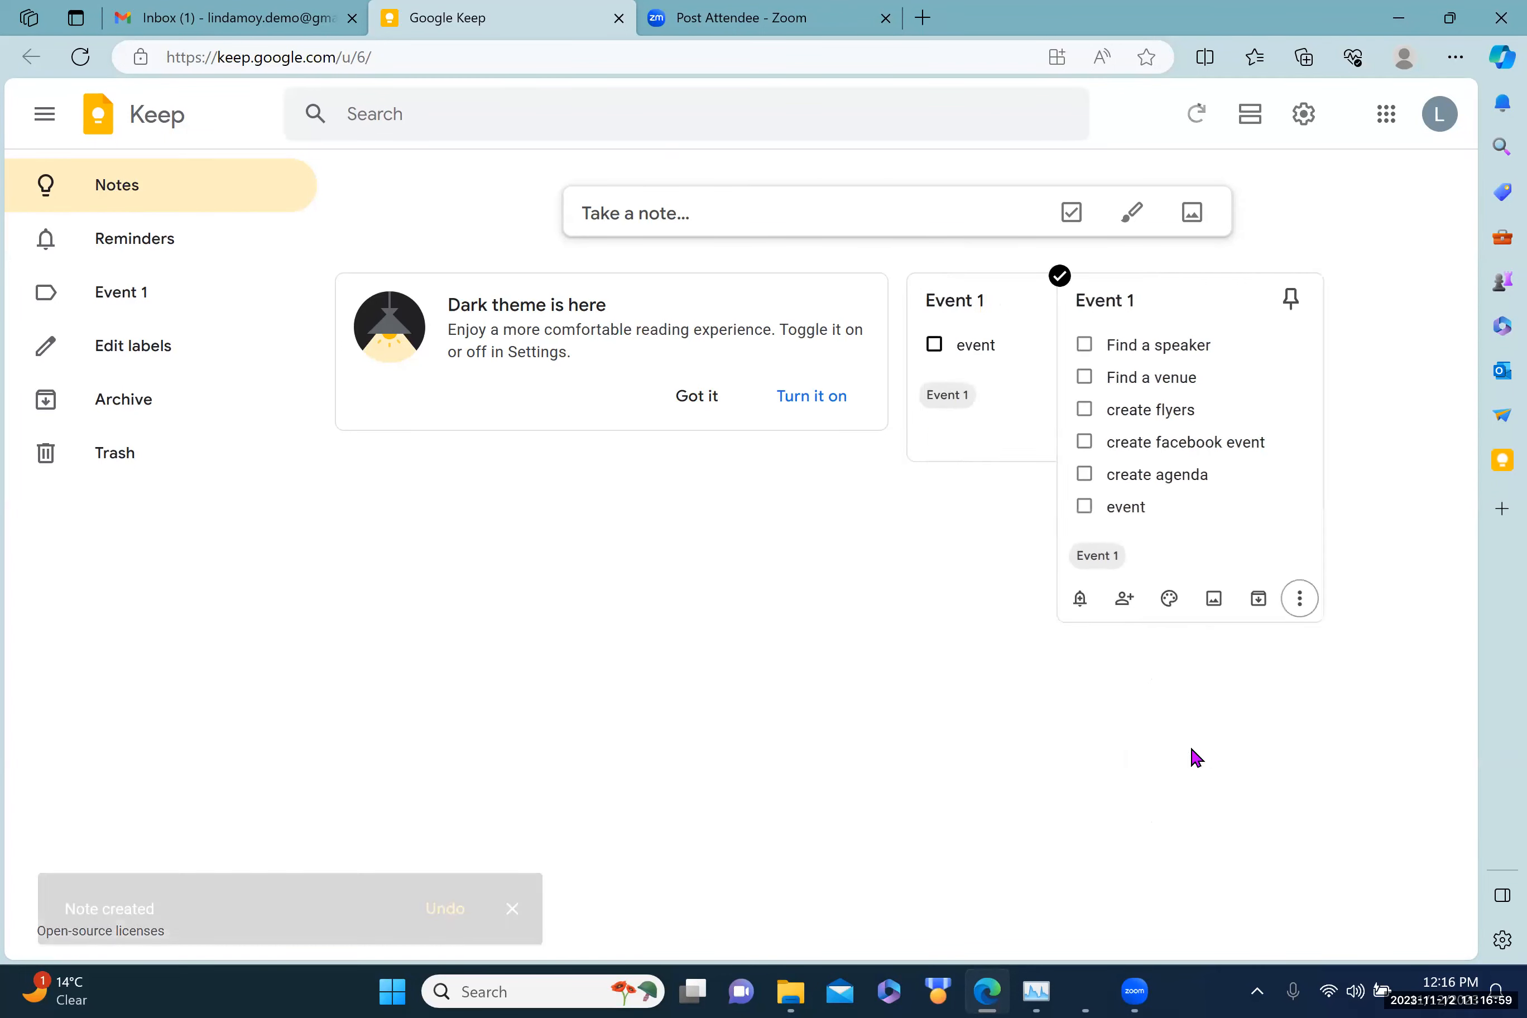
Step: Retitle the copied note from 'Event 1' to 'Event 2'
click(982, 301)
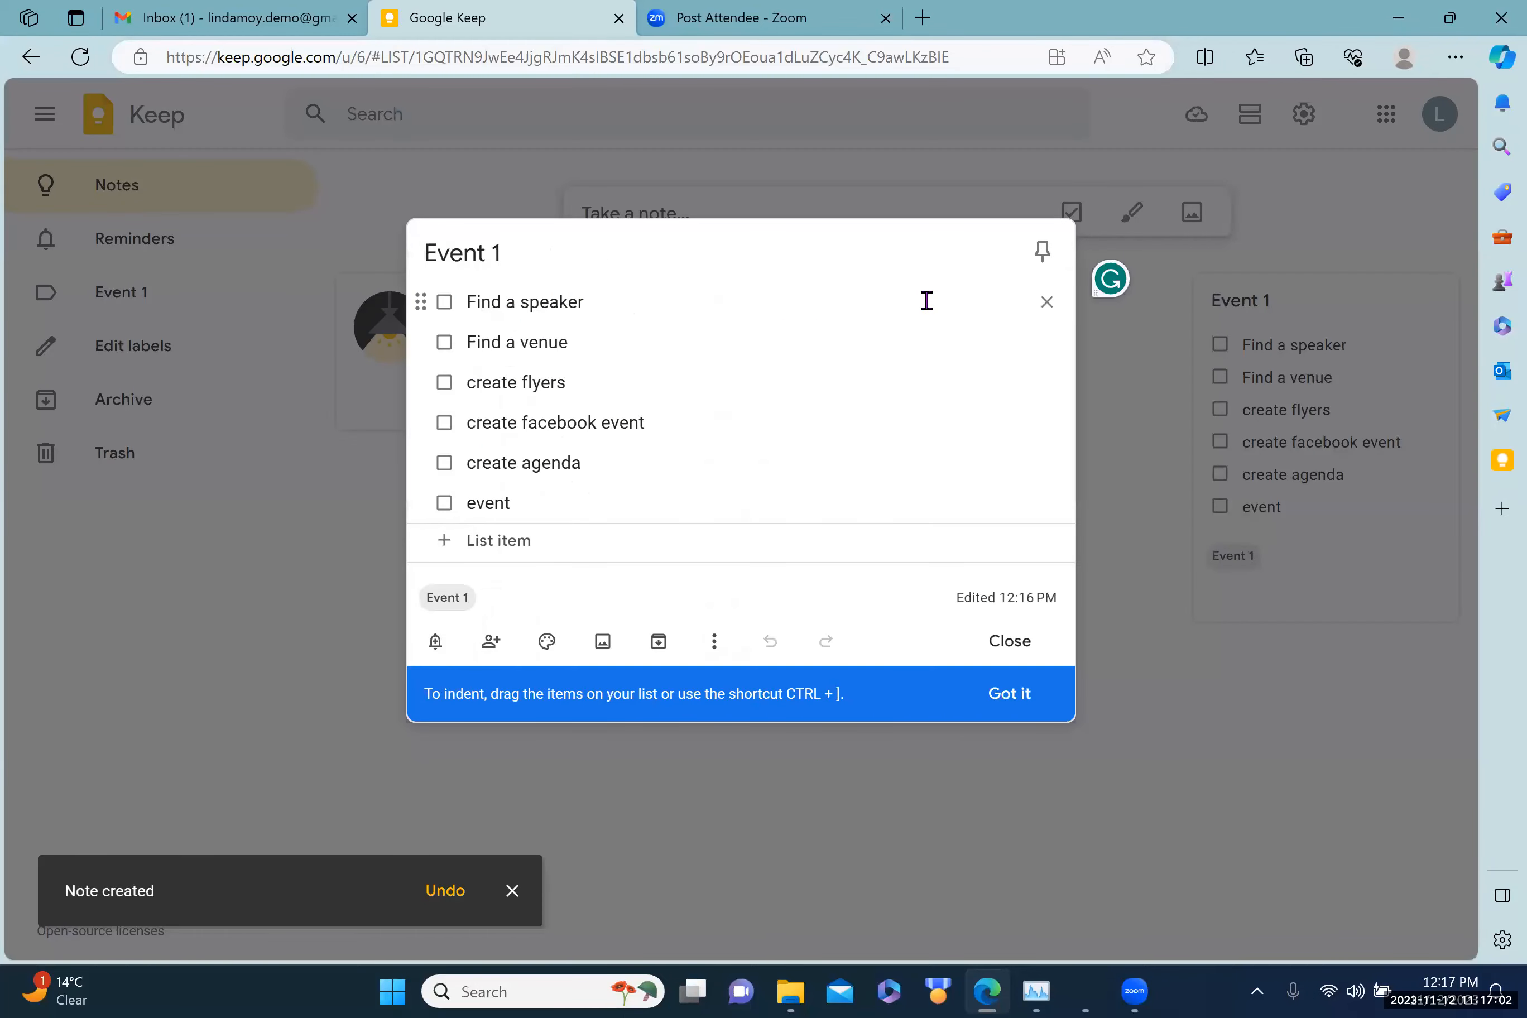
key(BackSpace)
text(2)
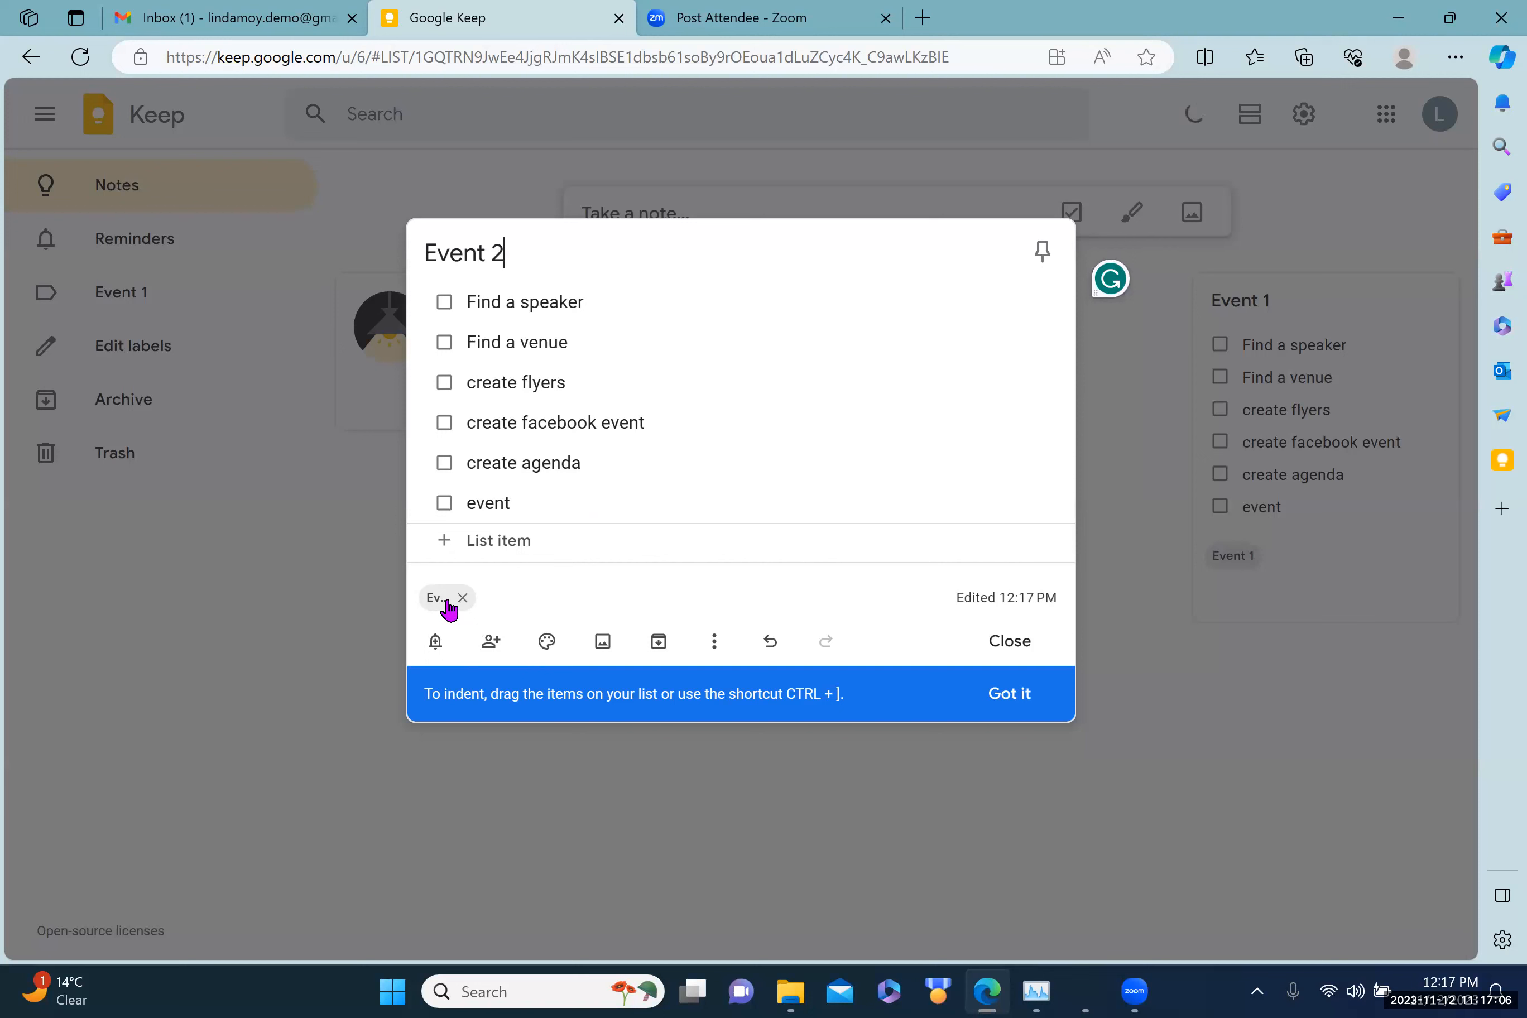
click(716, 640)
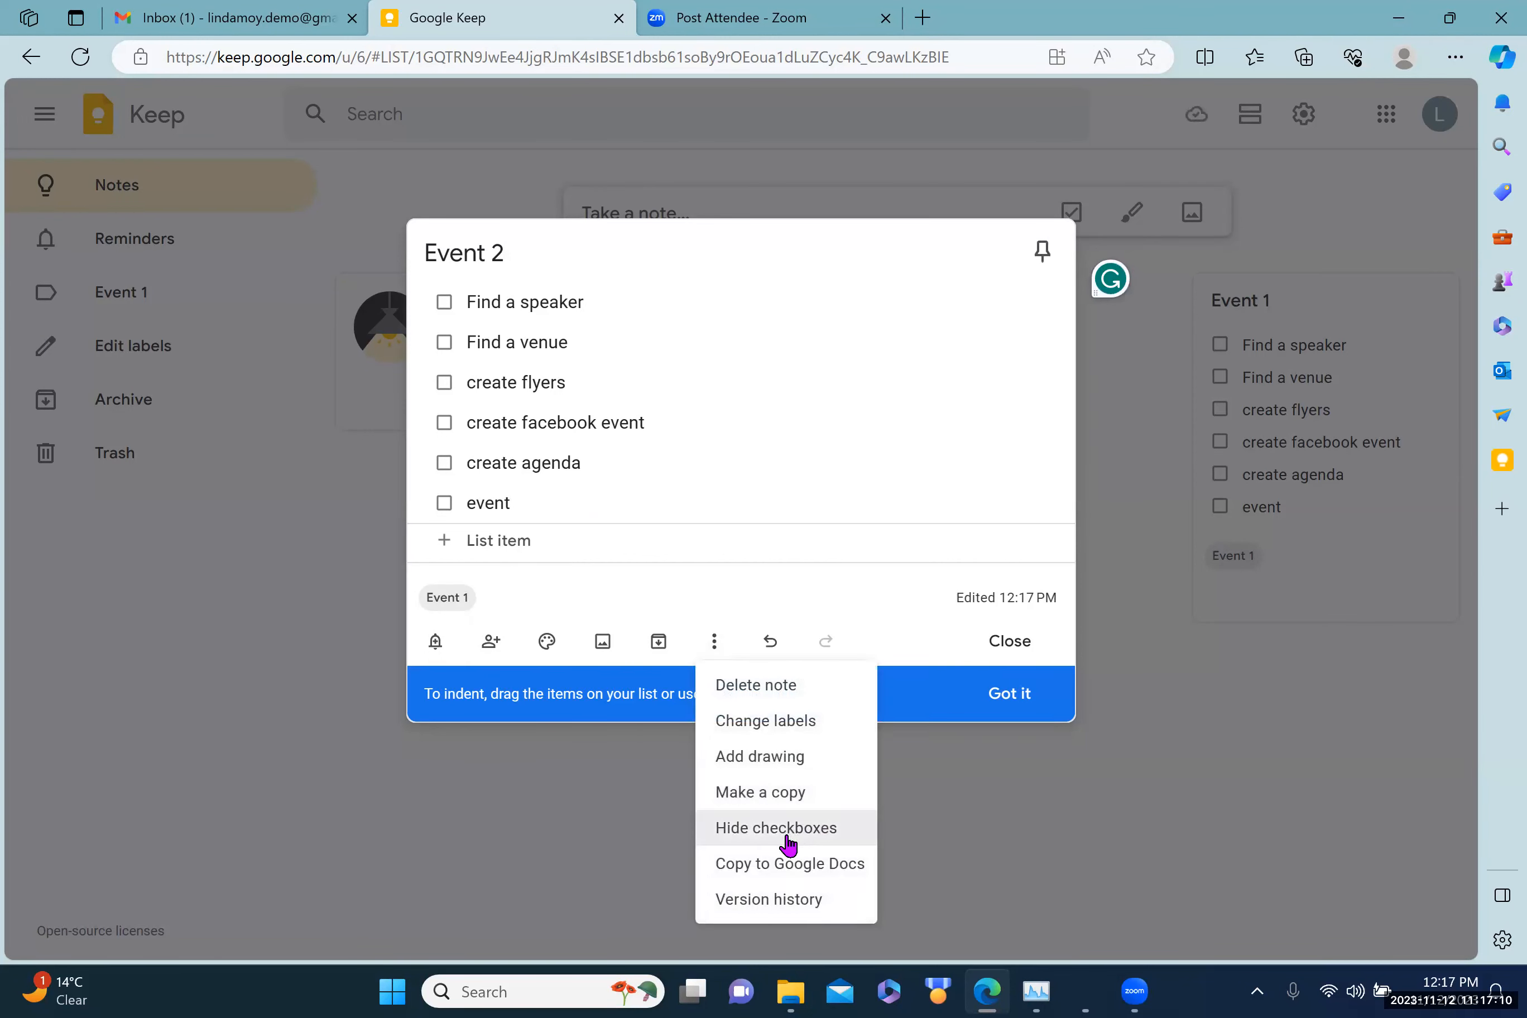
Step: Swap the Event 2 note's 'Event 1' label for a newly created 'Event 2' label, then close it
click(749, 720)
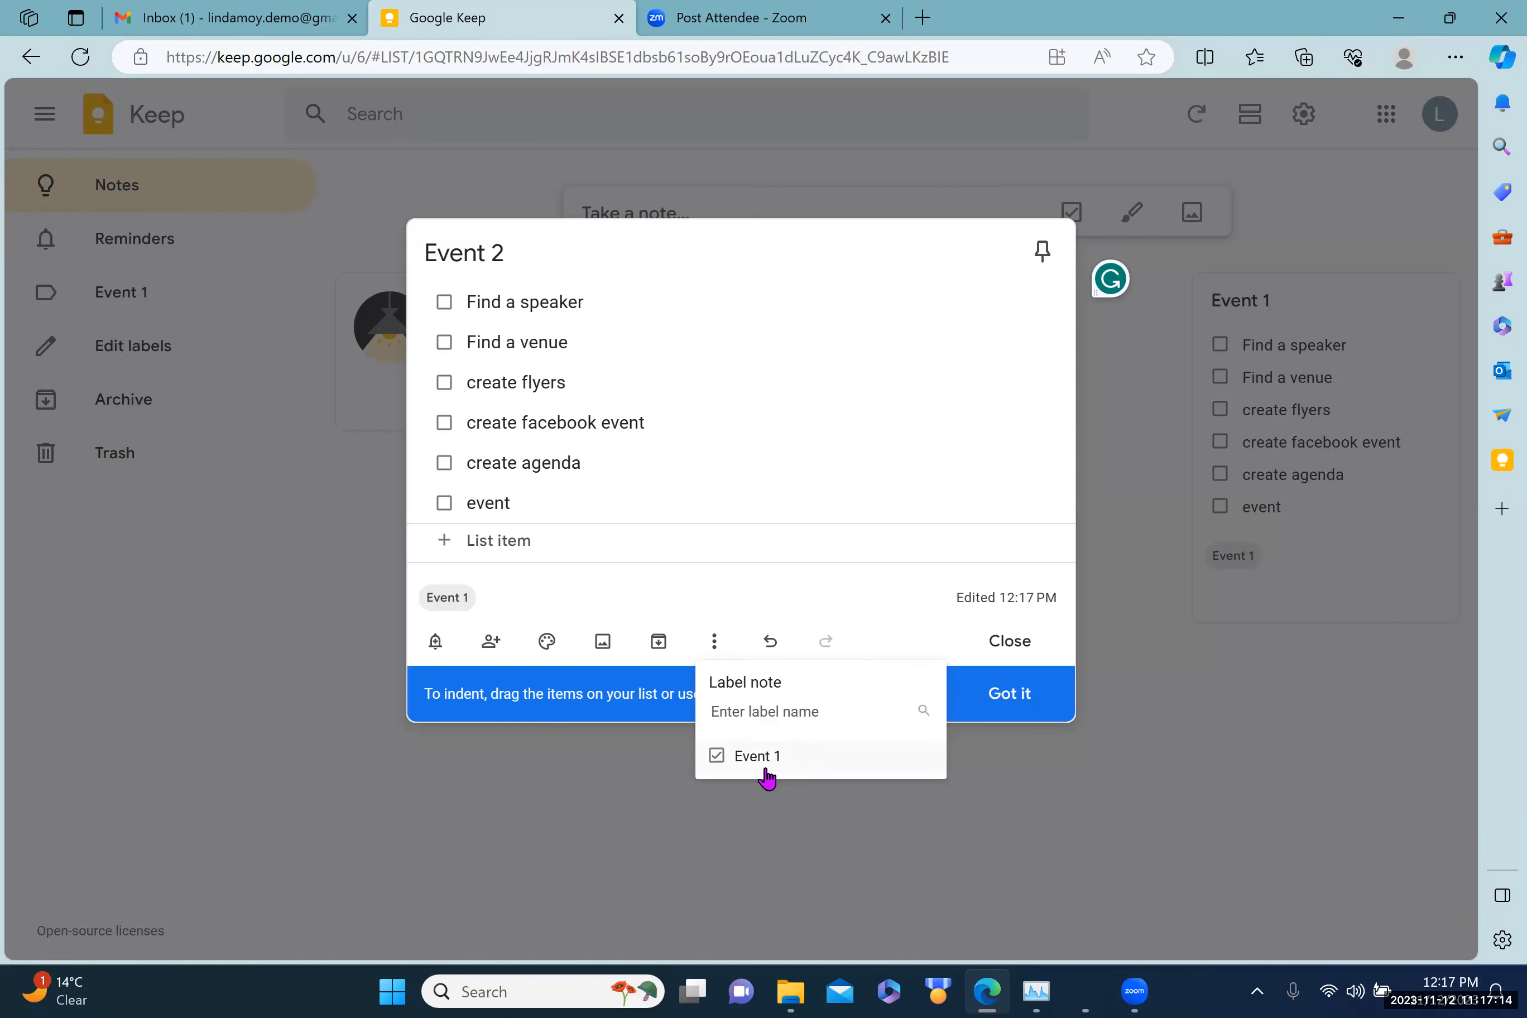
click(716, 757)
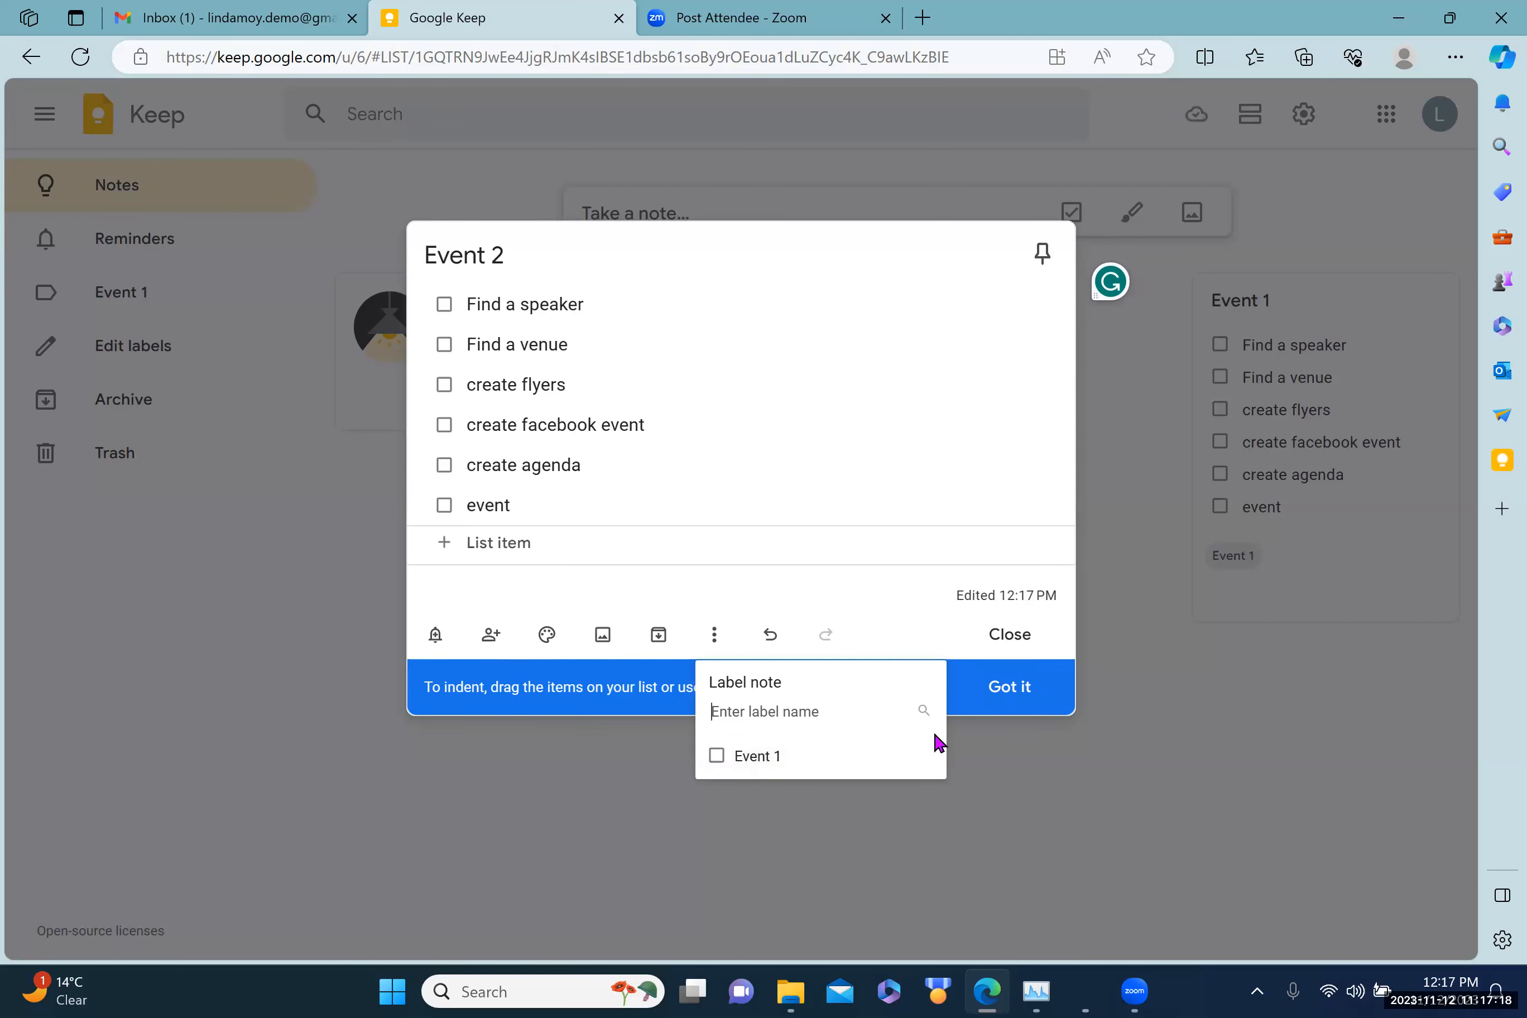
text(Event)
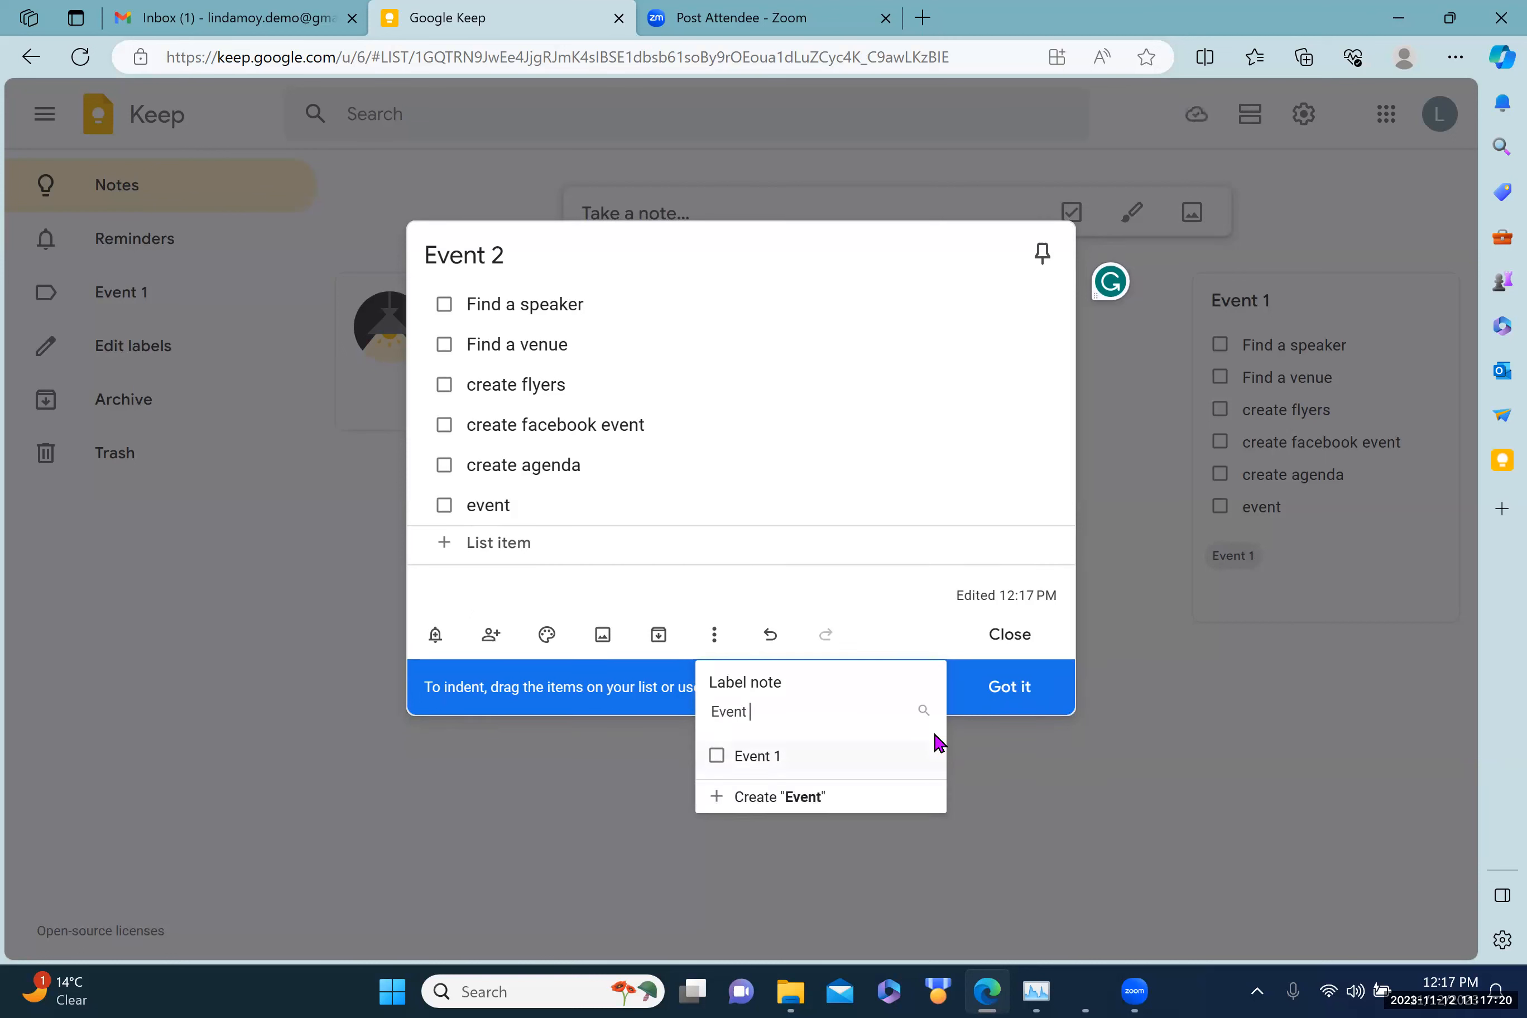
text( 2)
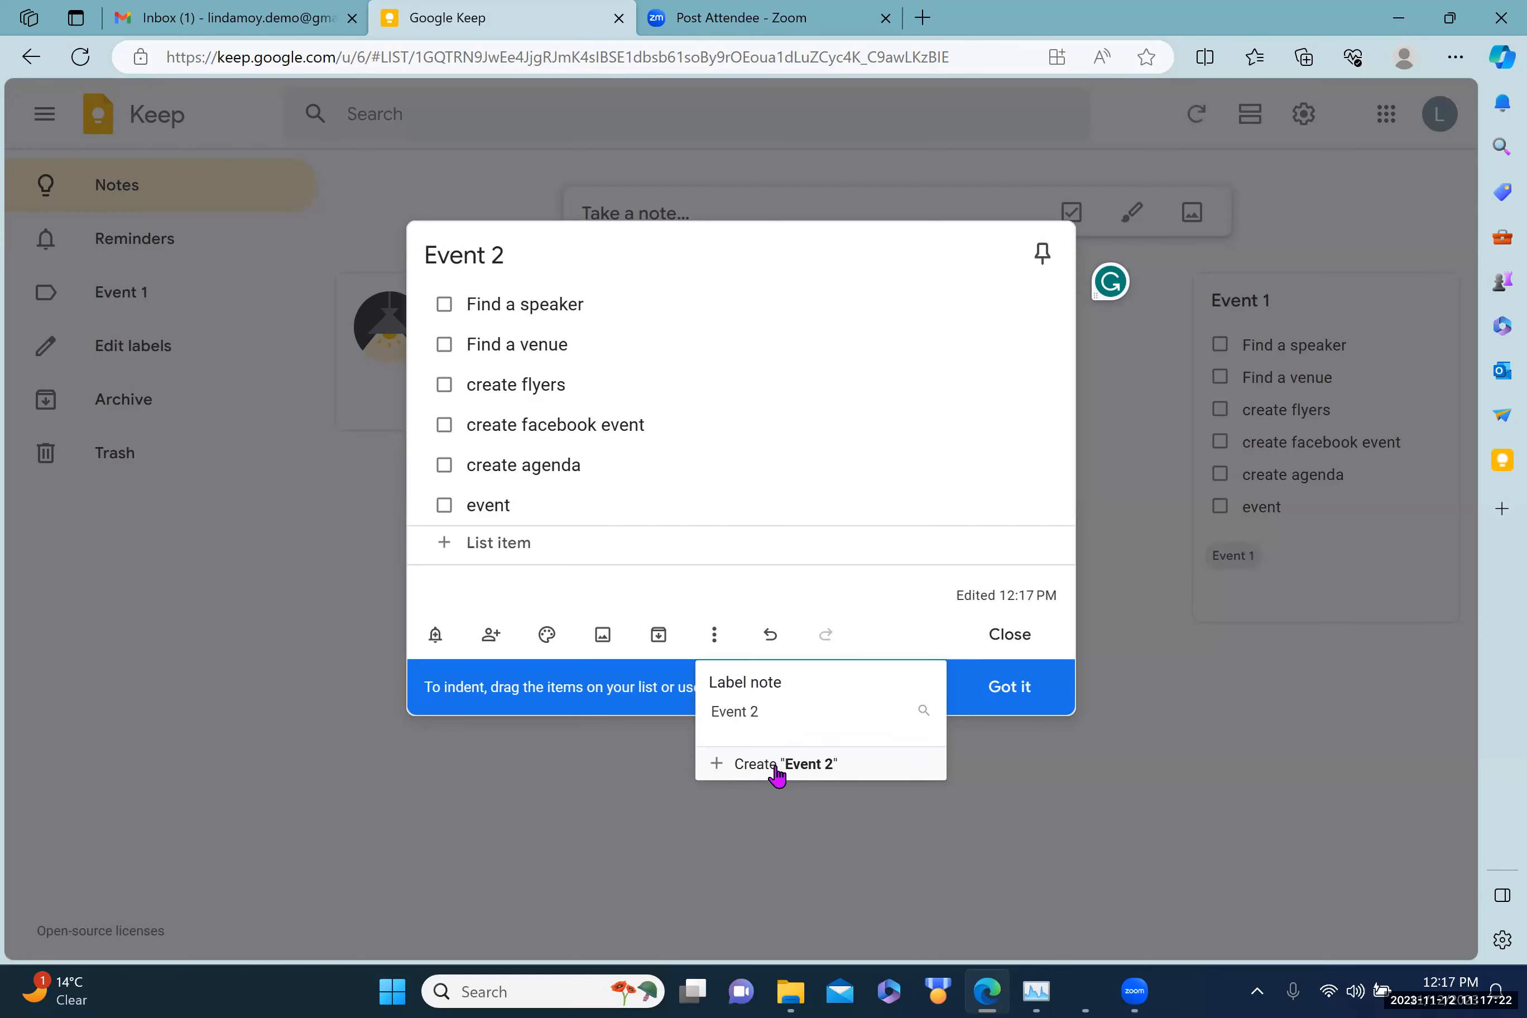
click(775, 765)
click(1166, 787)
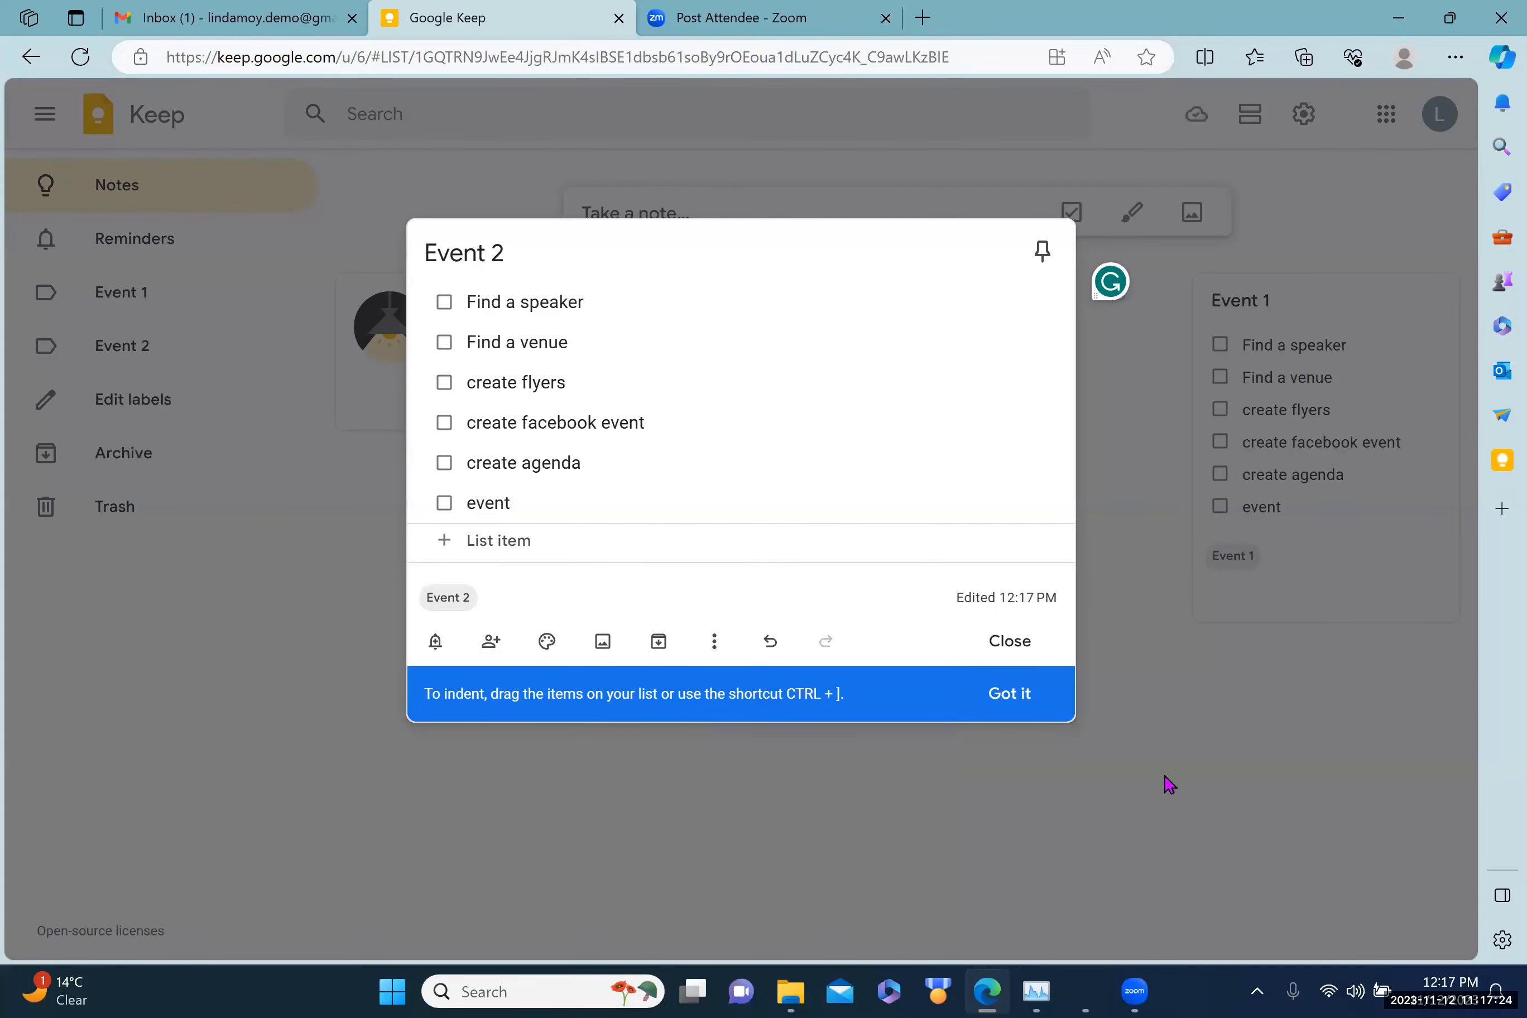
click(1069, 762)
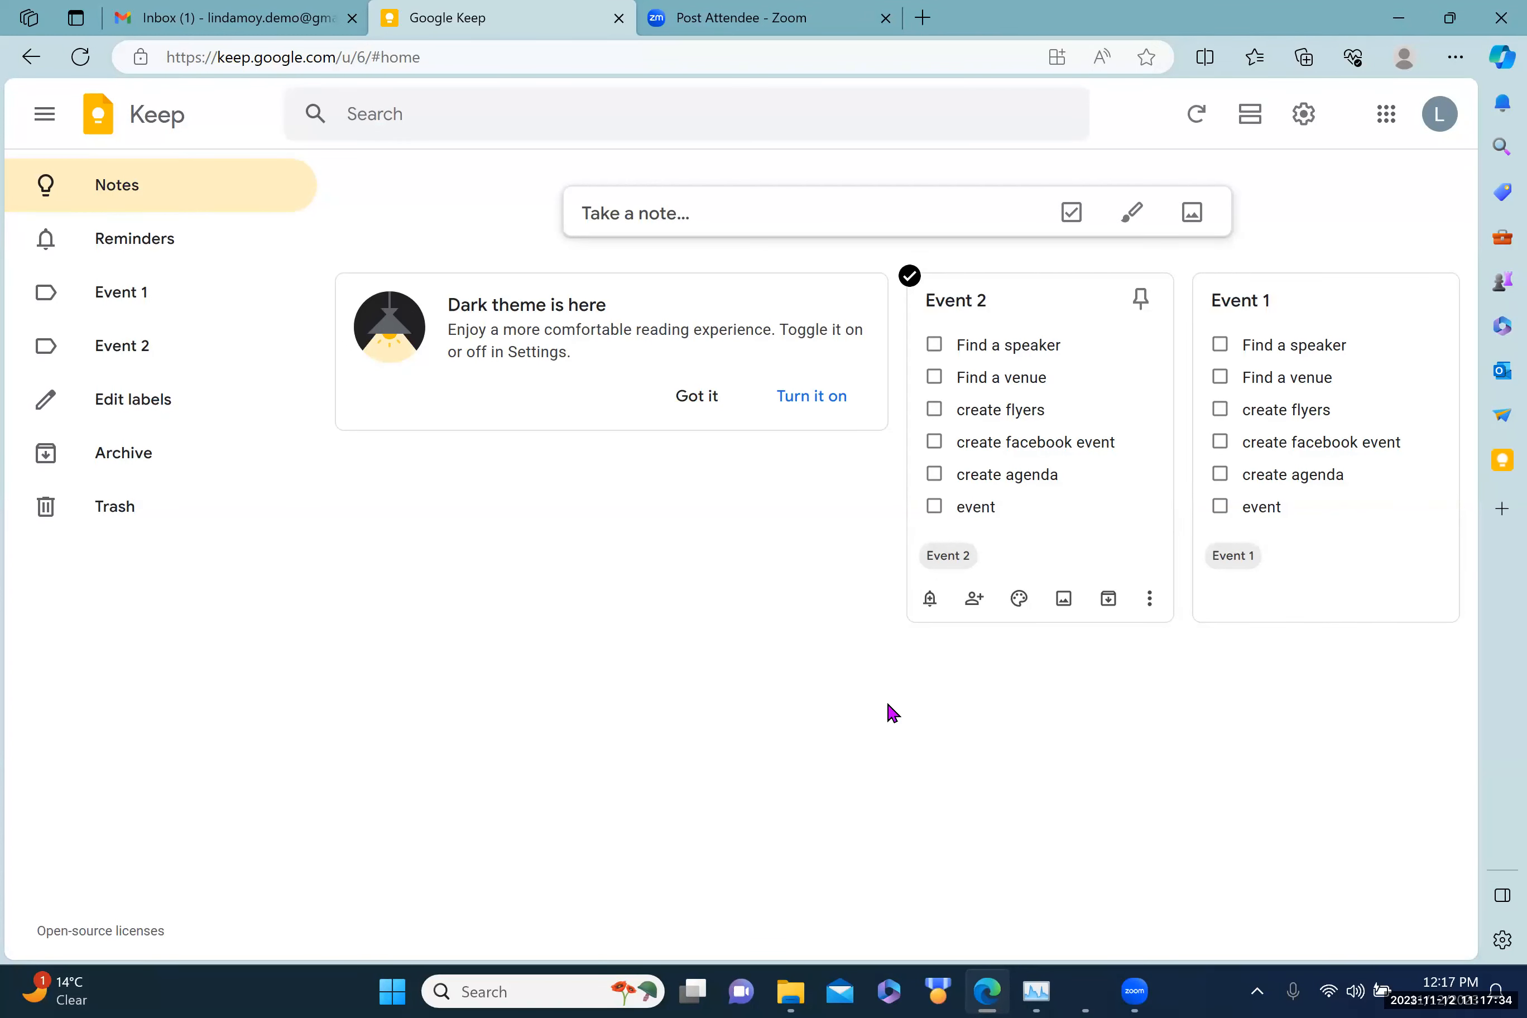
Step: Create a new note titled 'event 1' with the body 'Find a venue'
click(590, 218)
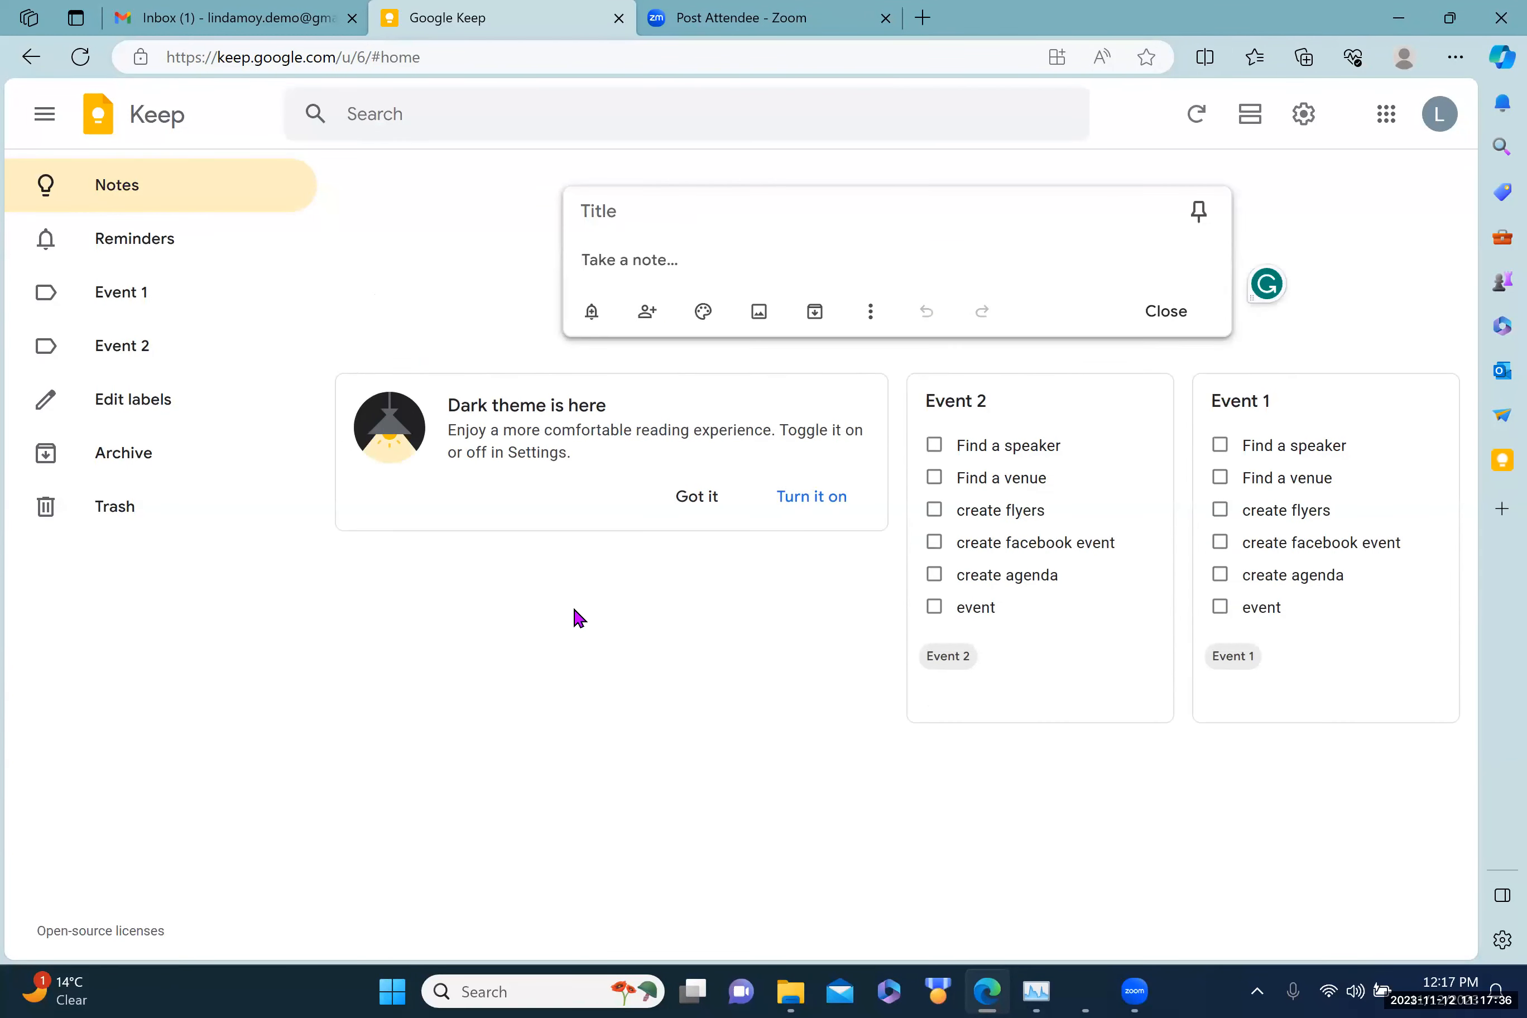
click(569, 215)
text(event )
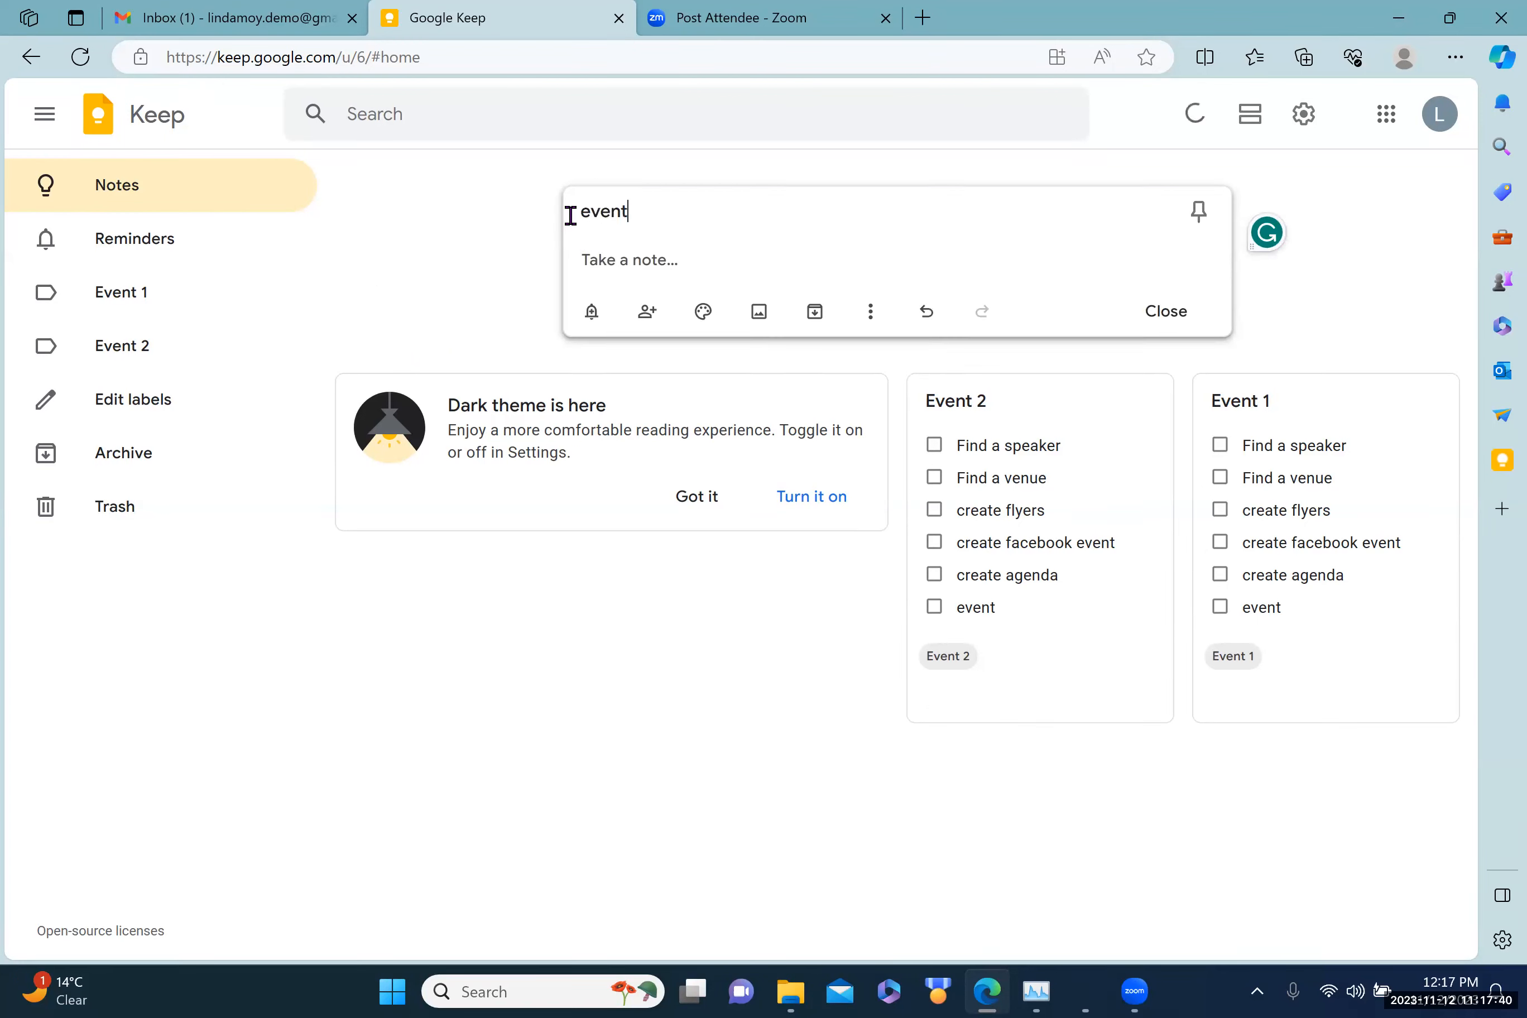
text(1)
click(576, 257)
text(Fin)
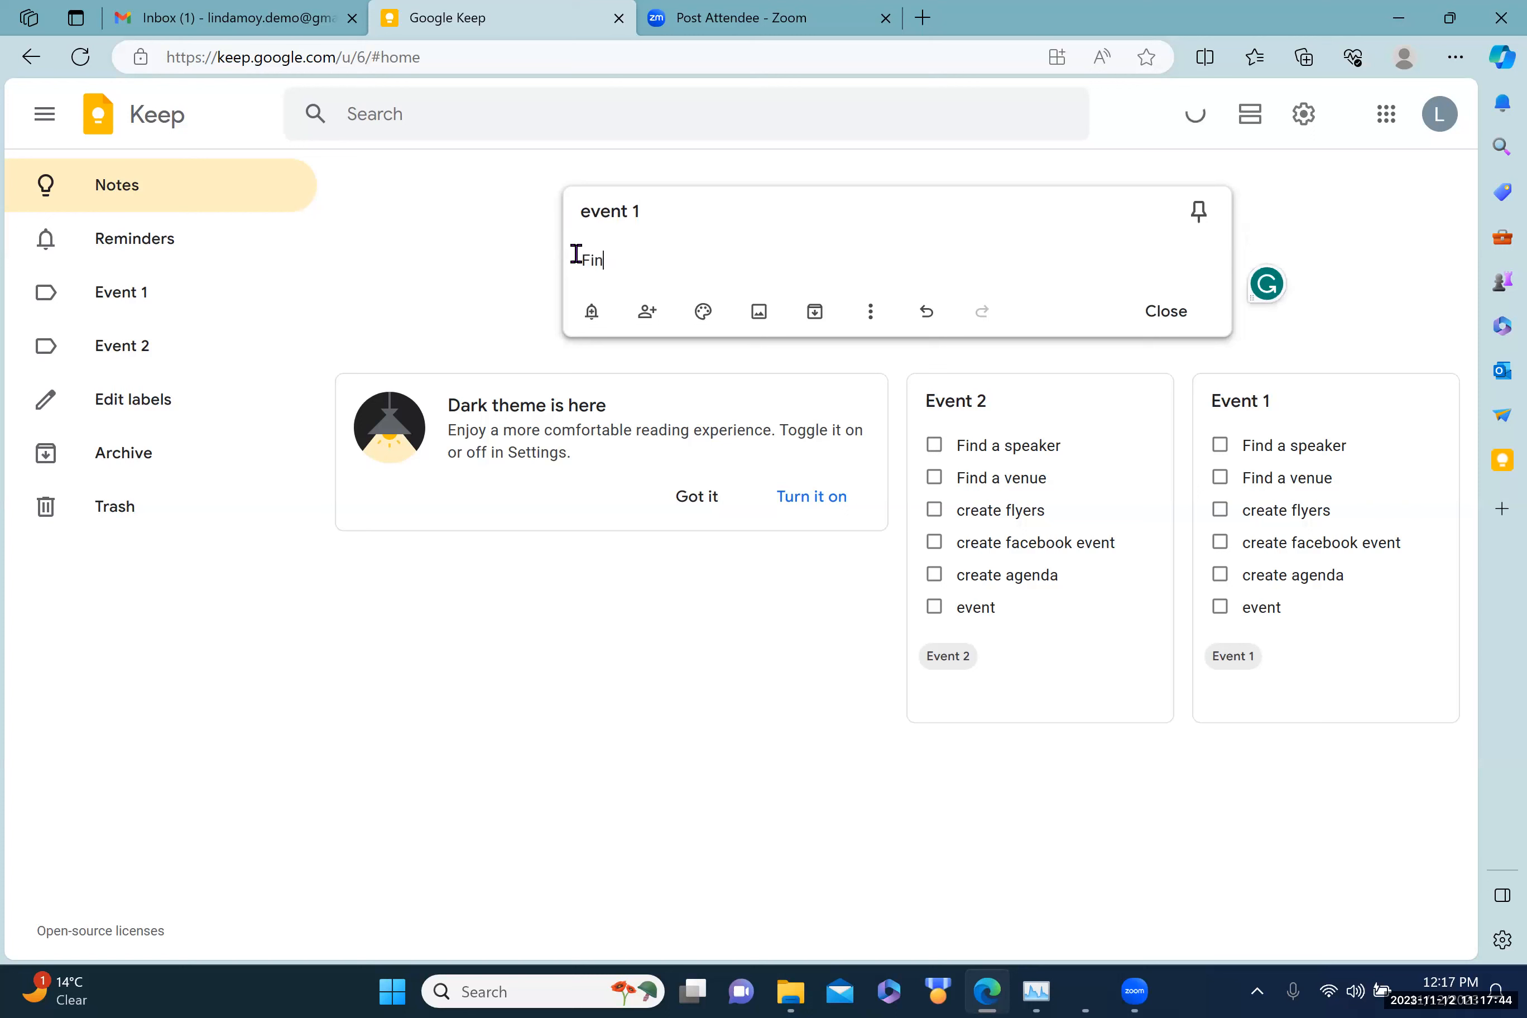
text(d a venue)
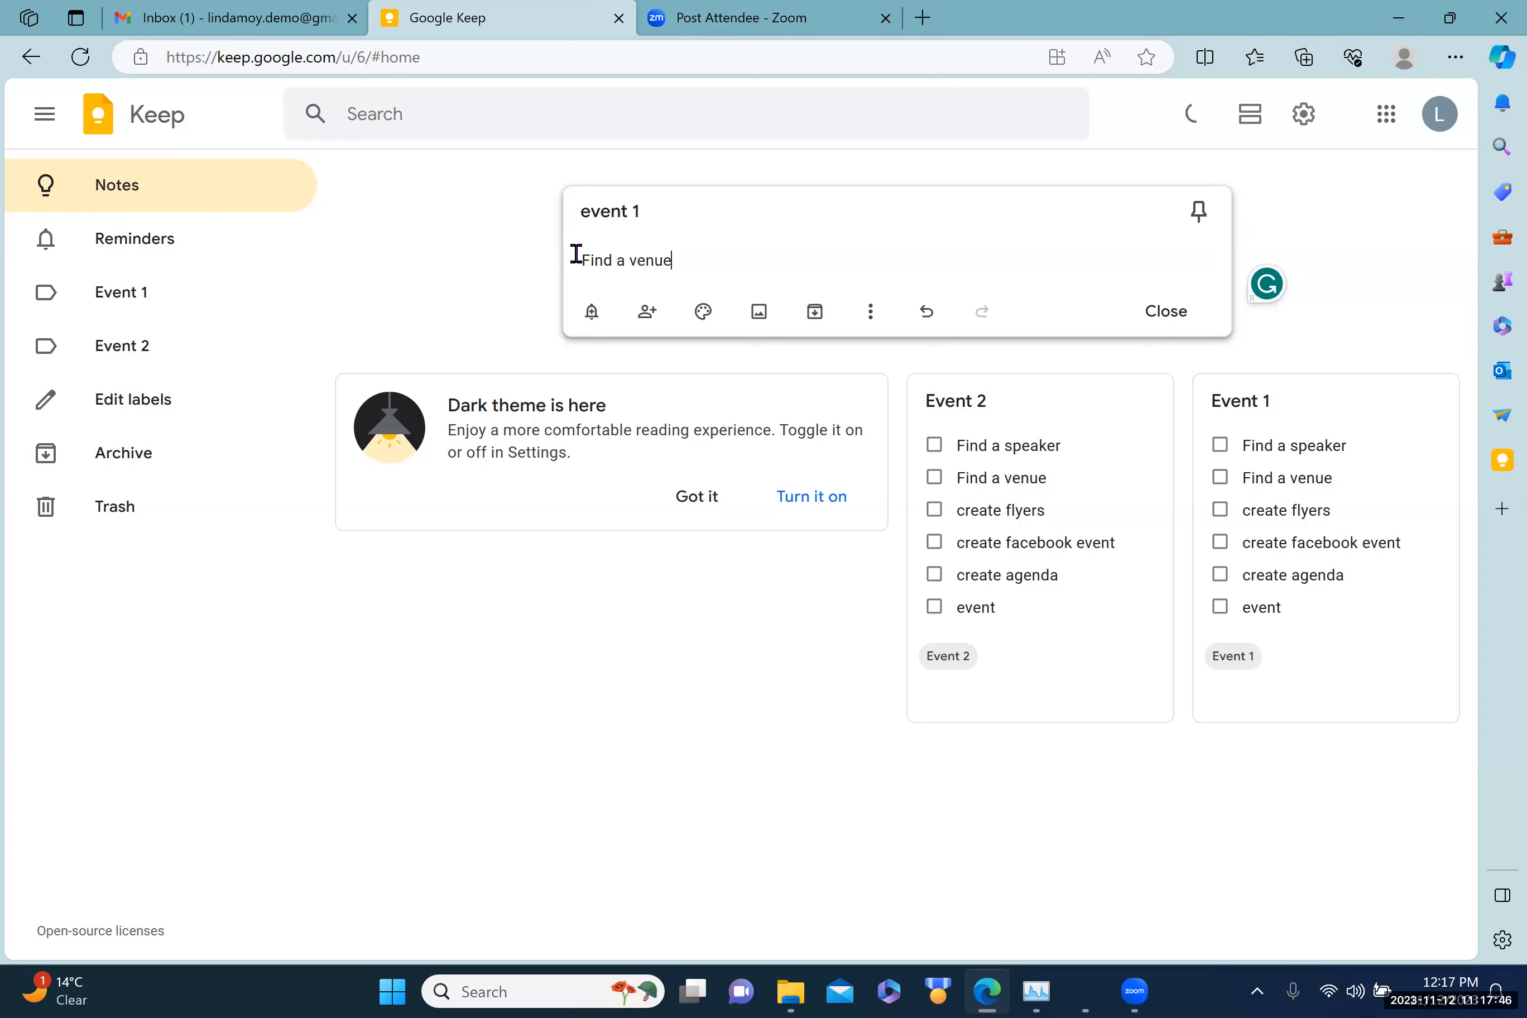
Step: Set a reminder on the note for Dec 4, 2023 at 3:30 PM
click(592, 313)
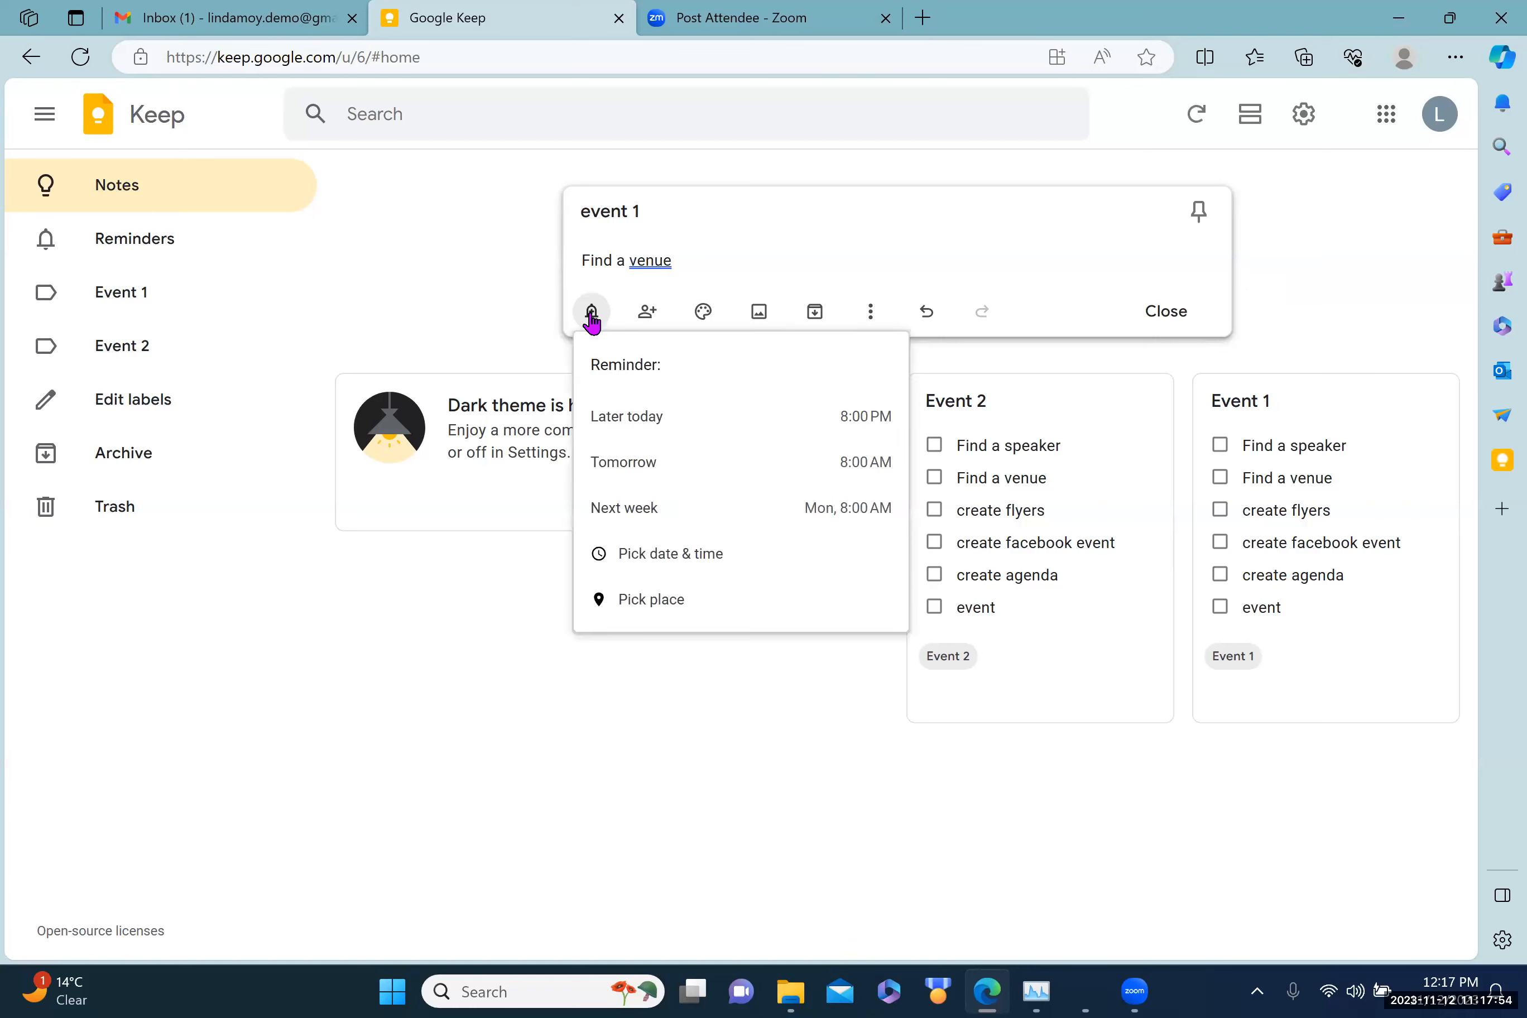
click(667, 555)
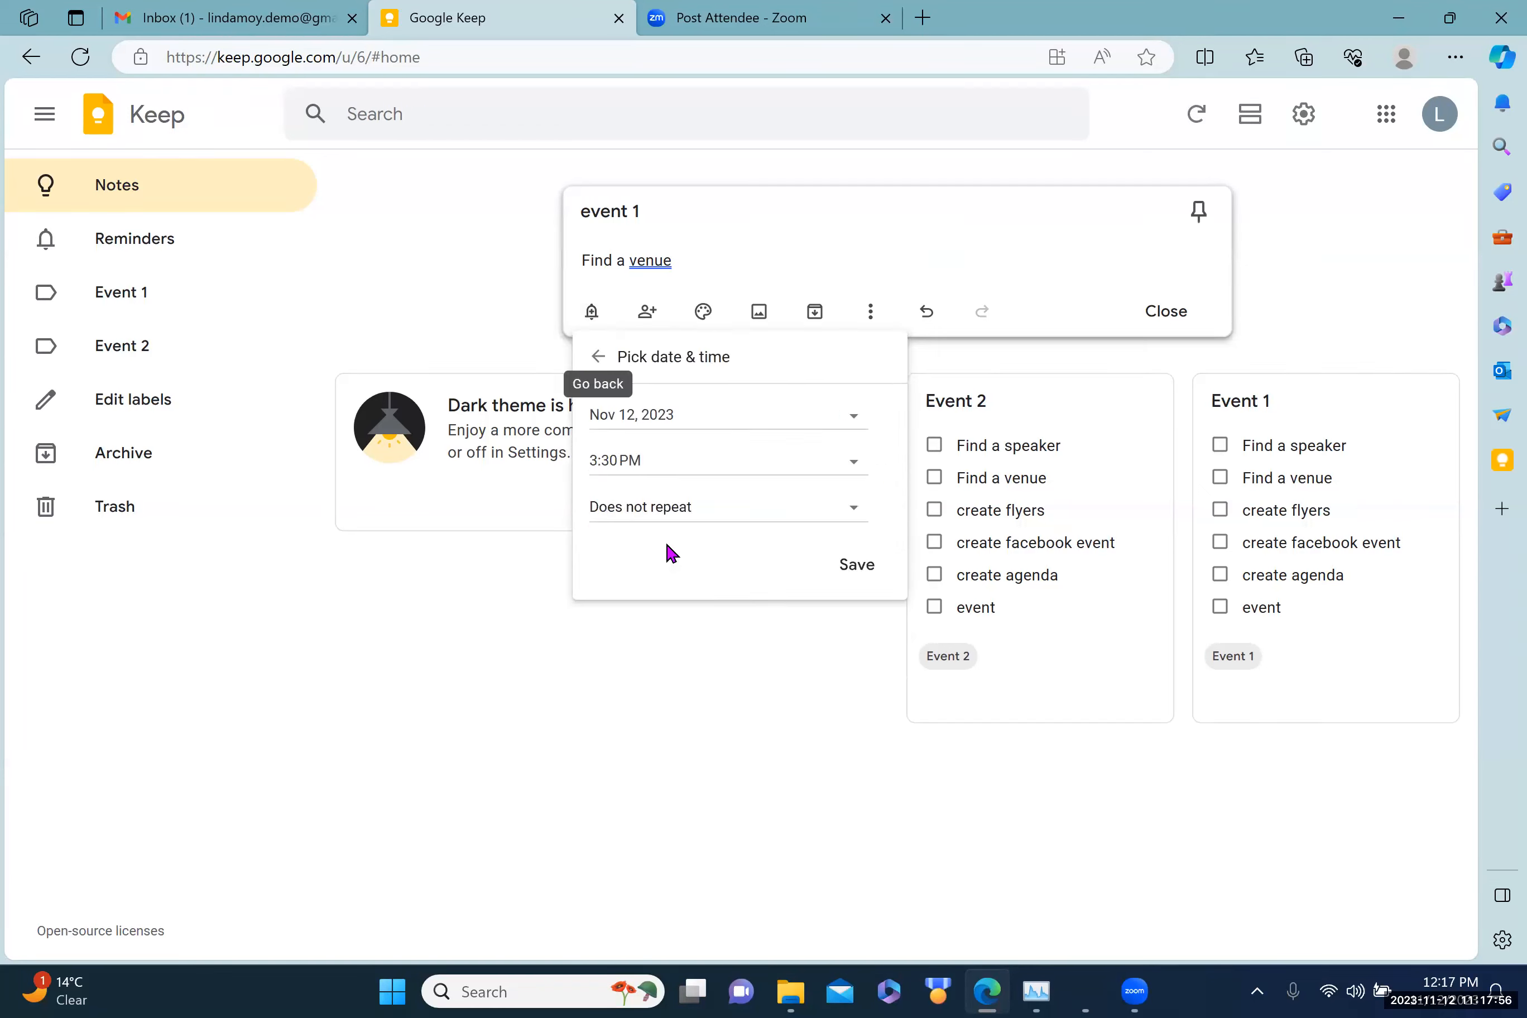
click(856, 420)
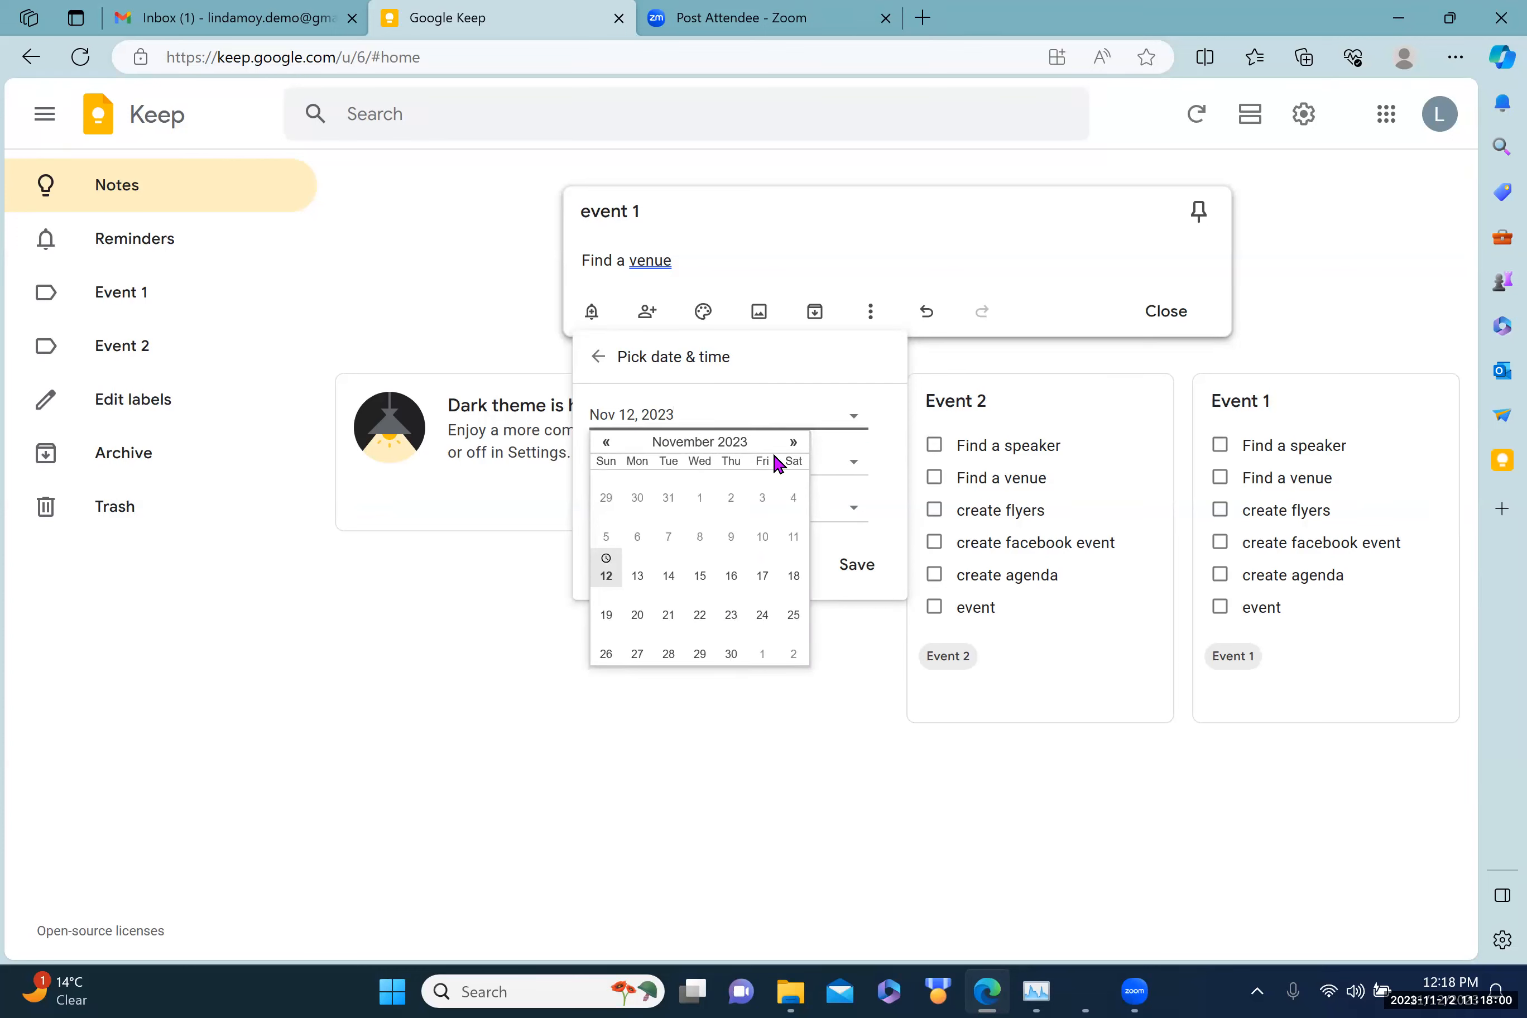
click(793, 442)
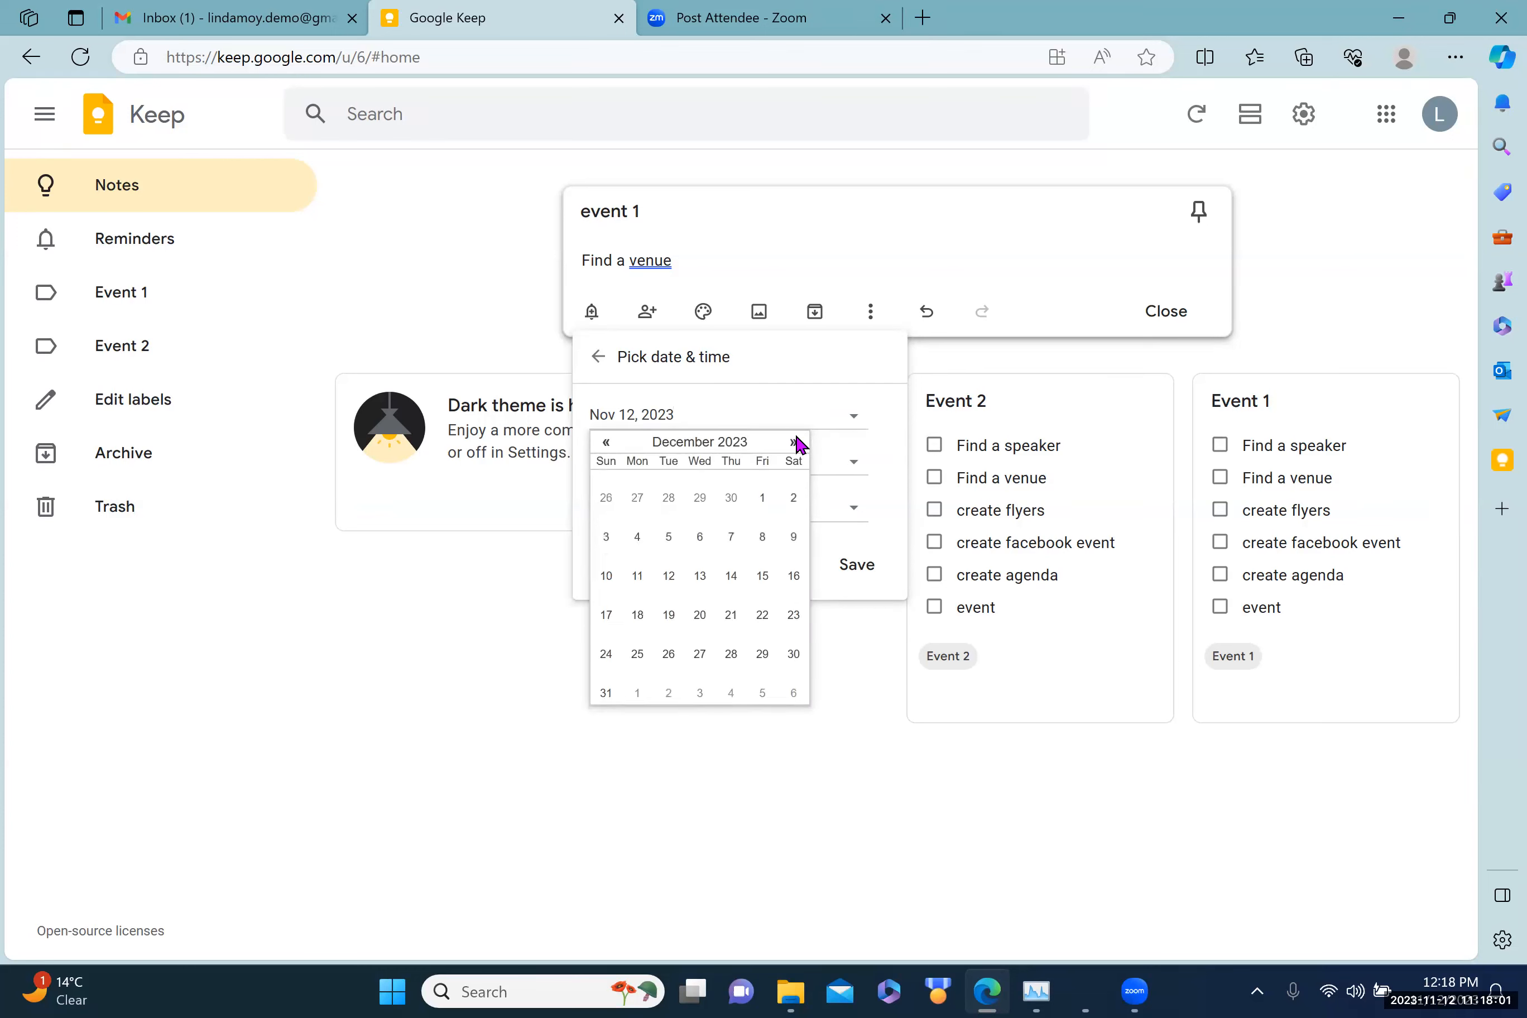
click(634, 539)
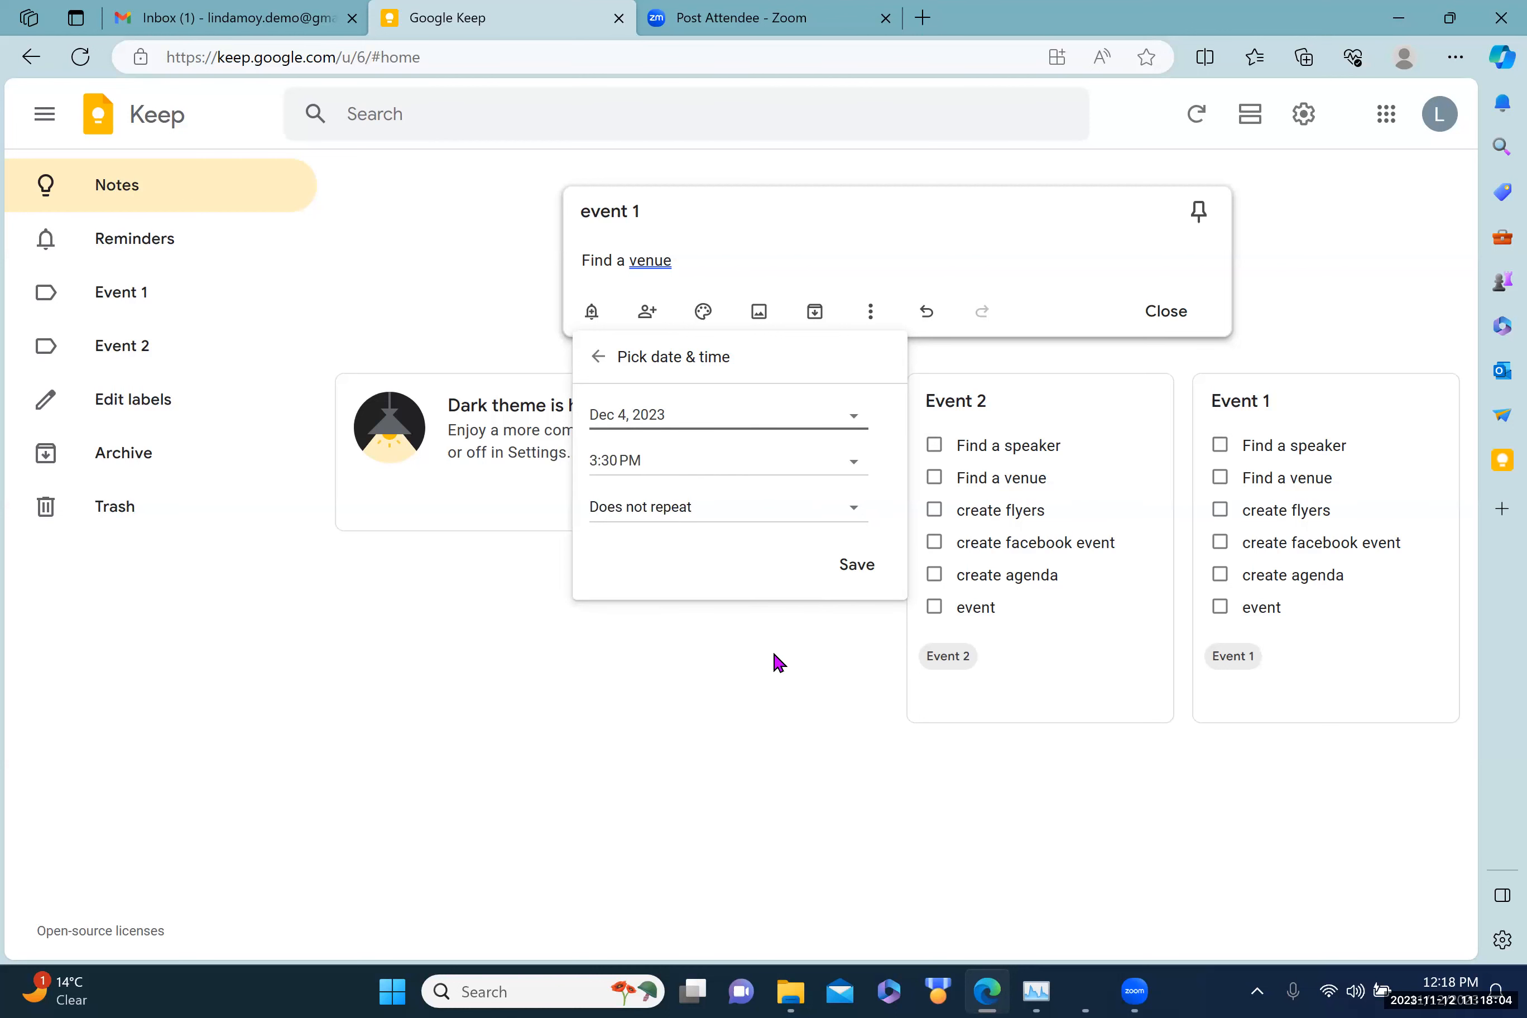
click(852, 569)
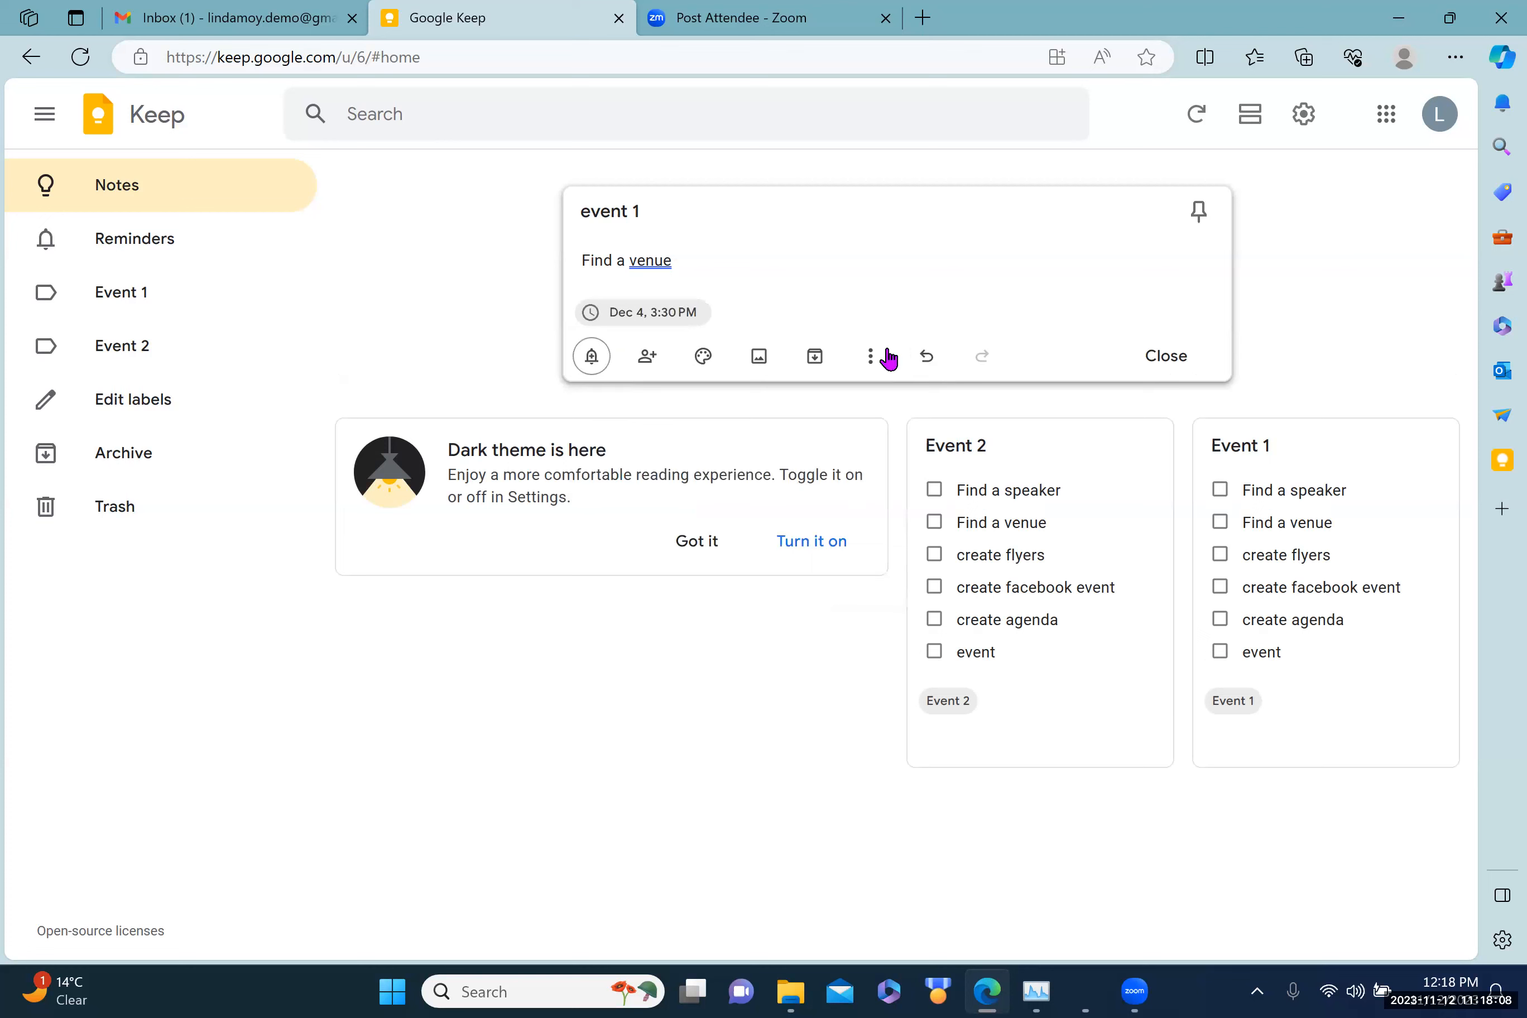
Step: Label the event 1 venue note with Event 1 and a new 'Helper 1' label, then close it
click(879, 358)
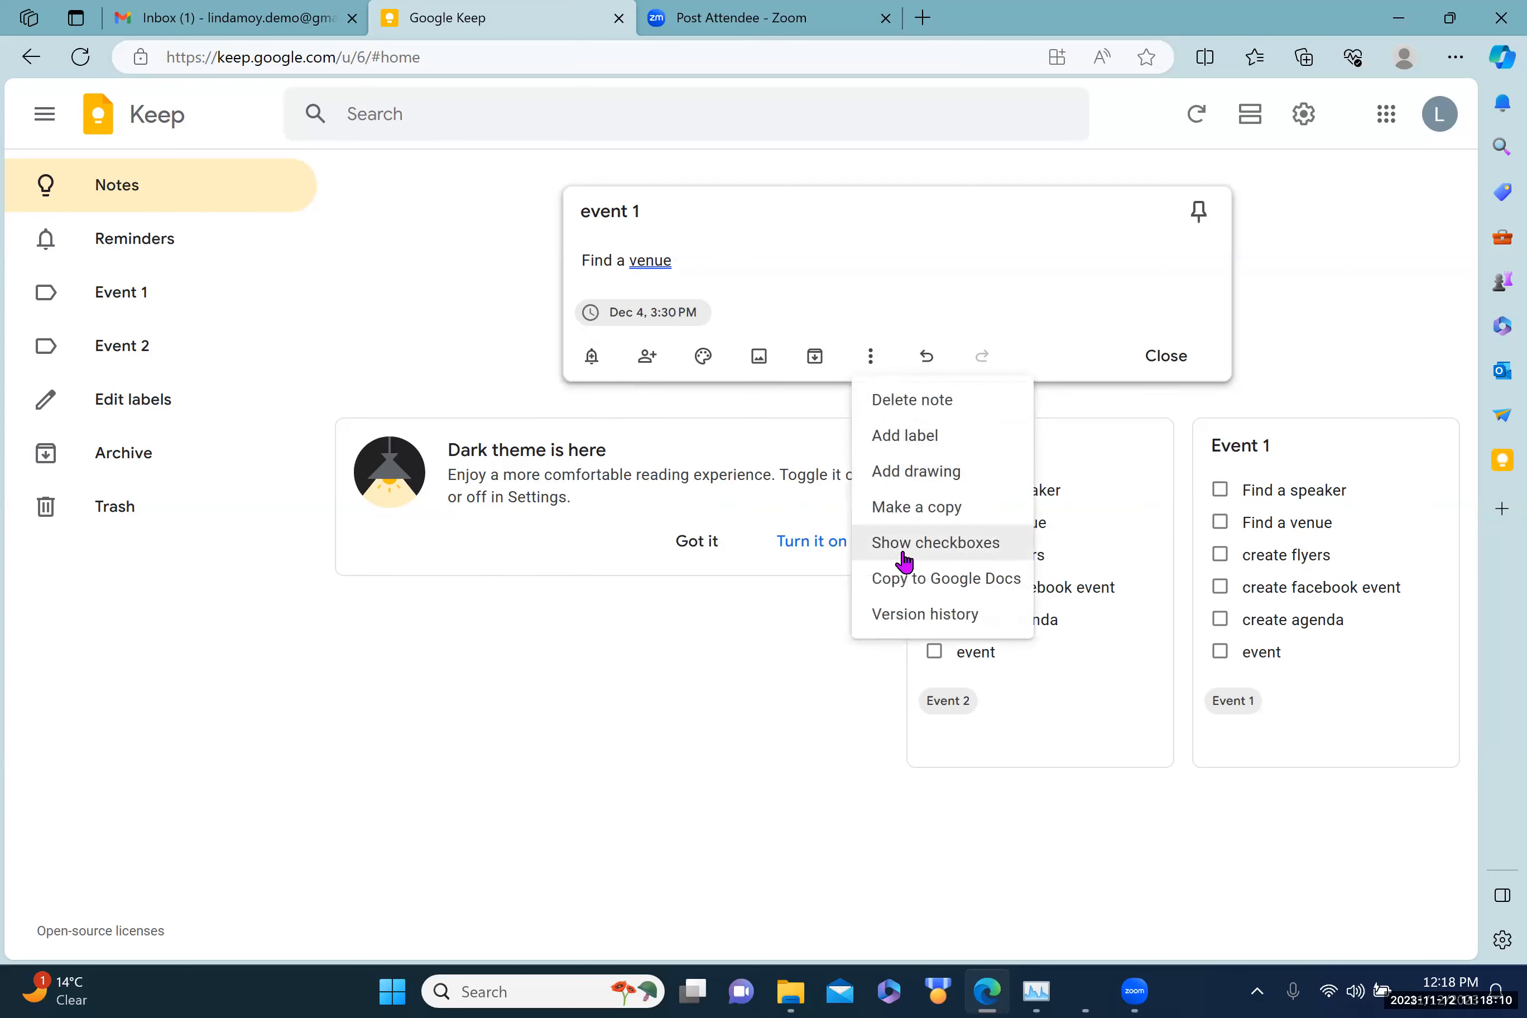
click(887, 434)
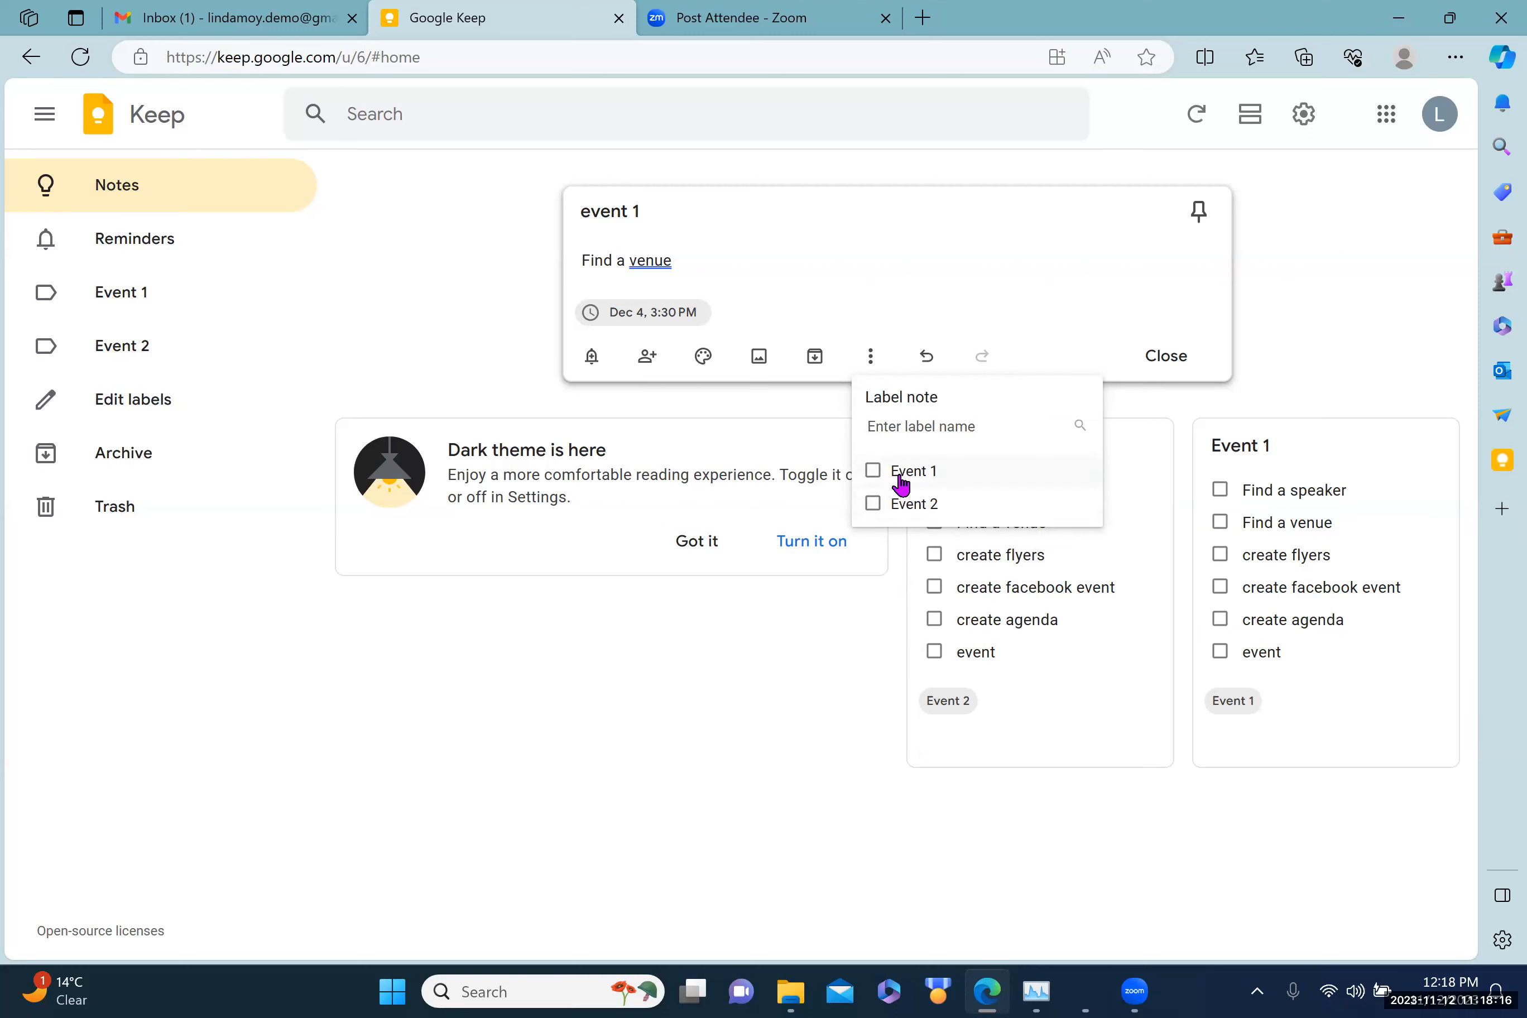
click(871, 471)
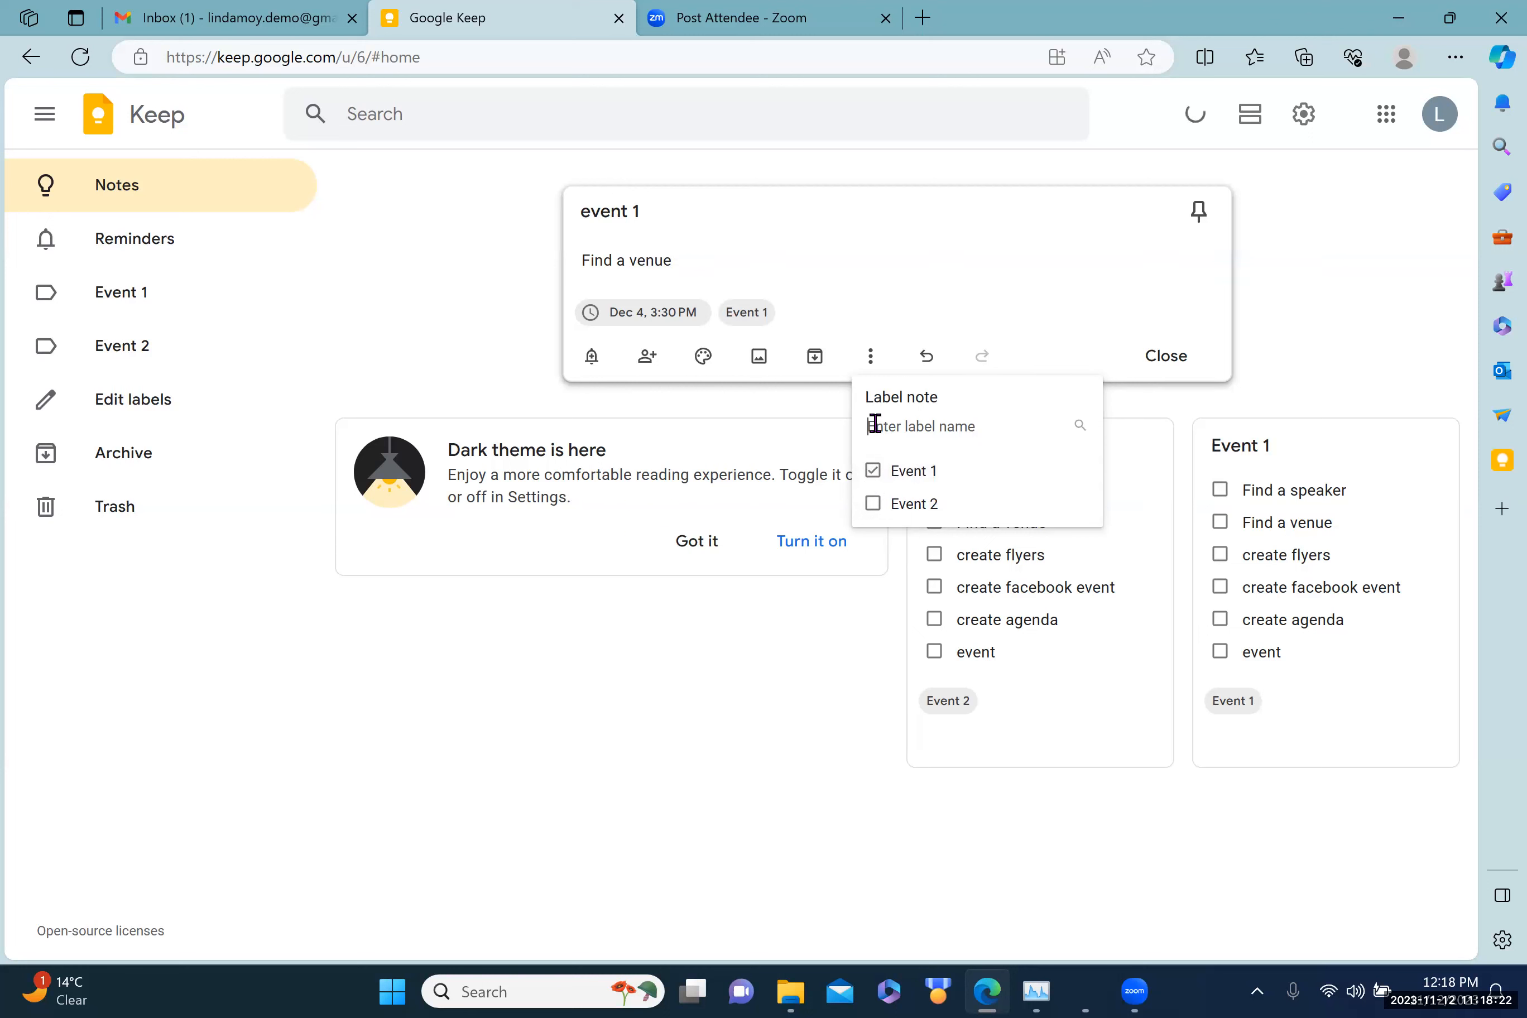
text(Helper 1)
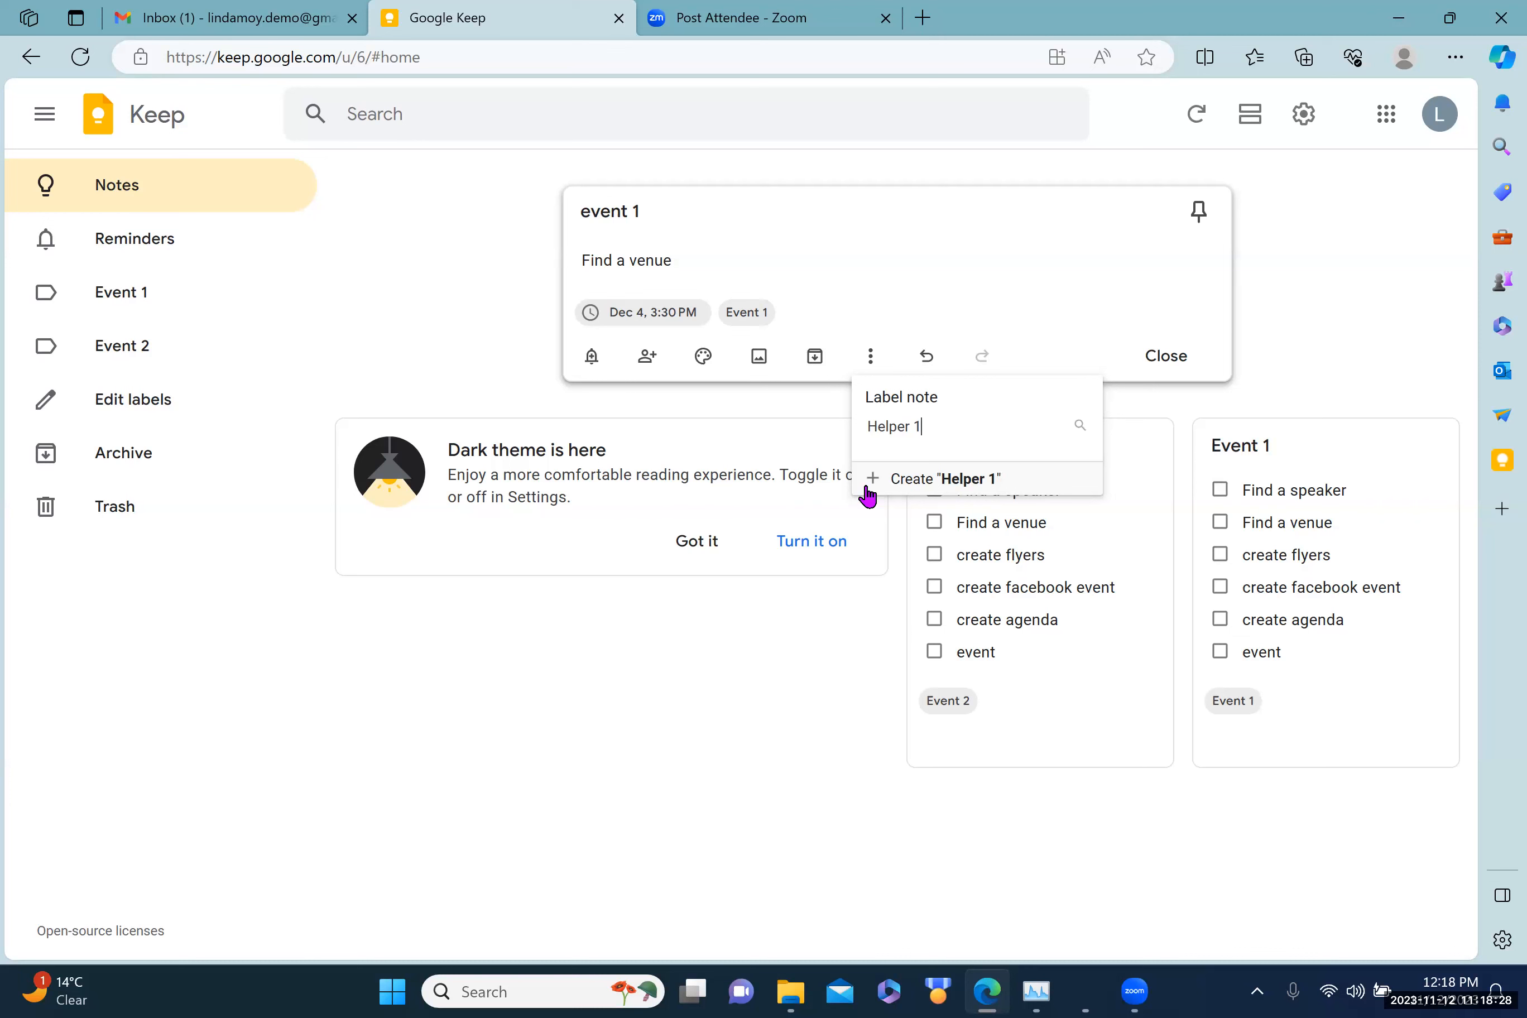
click(915, 484)
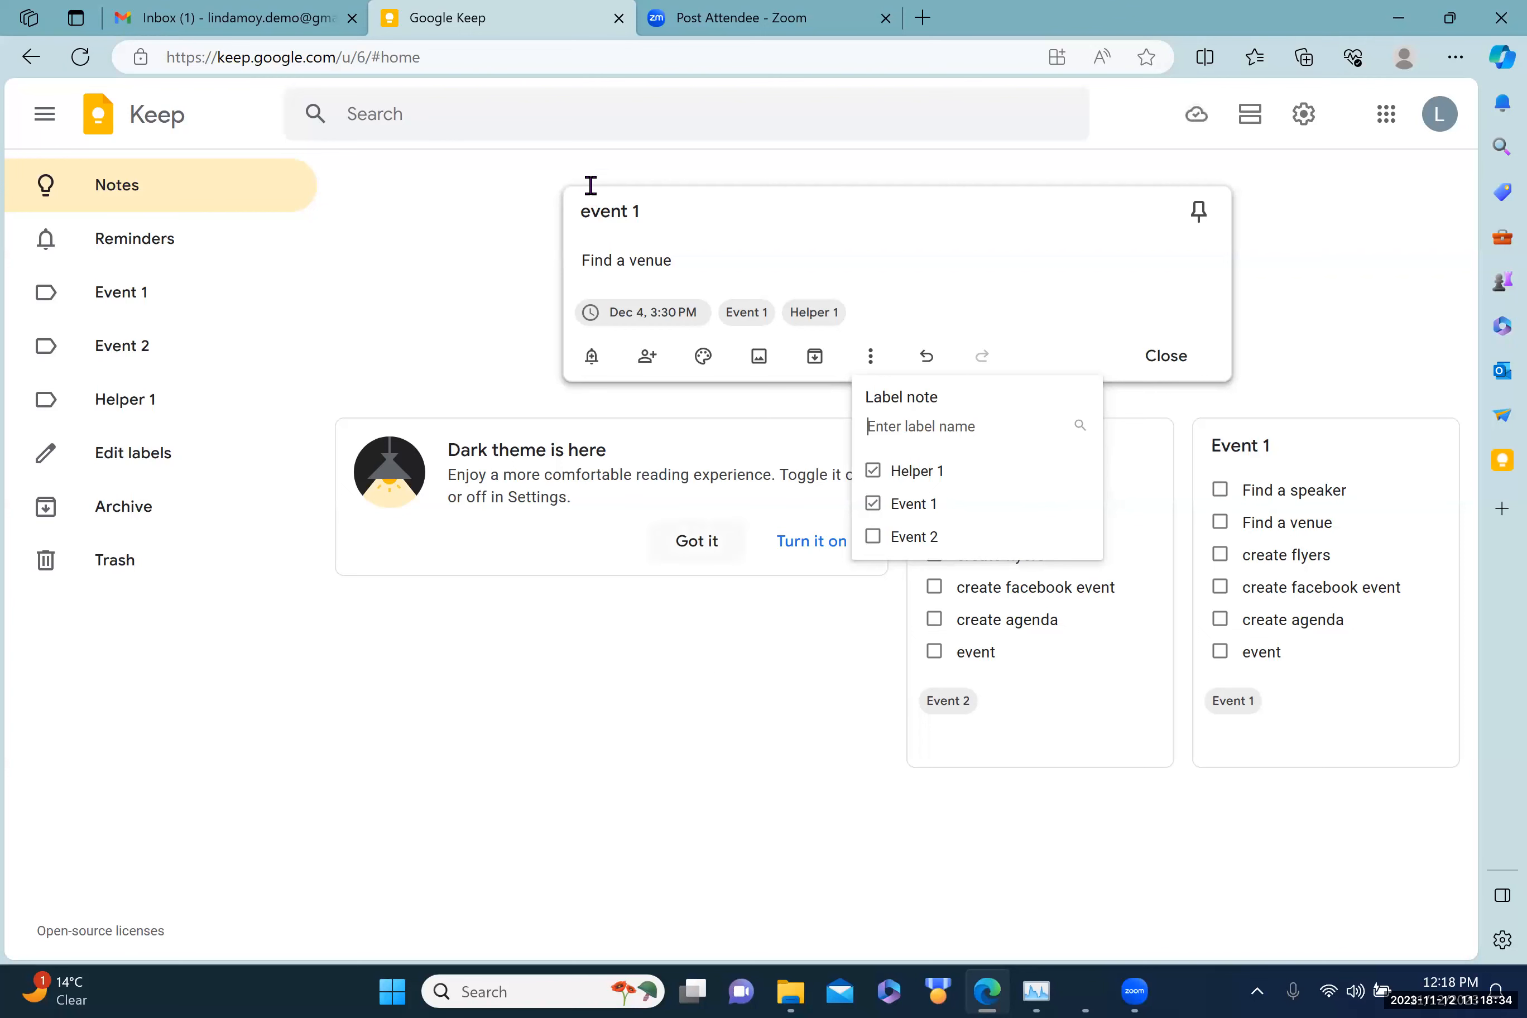
click(714, 660)
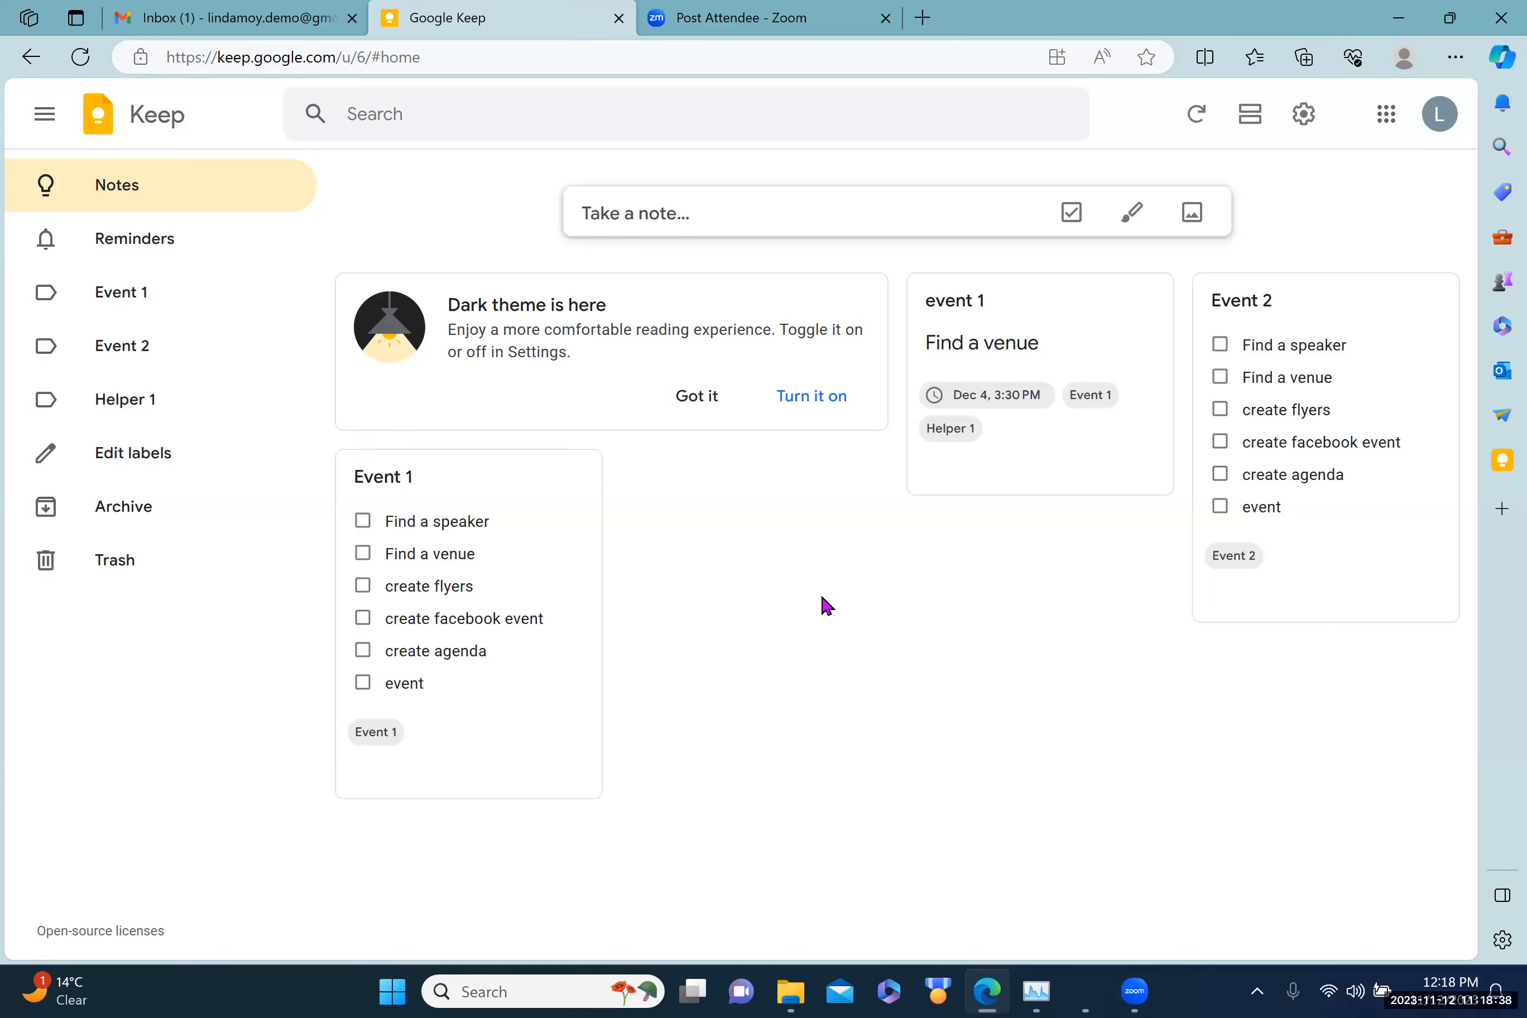
Step: Start a new note titled 'event 2' with the body 'Find a venue'
click(609, 213)
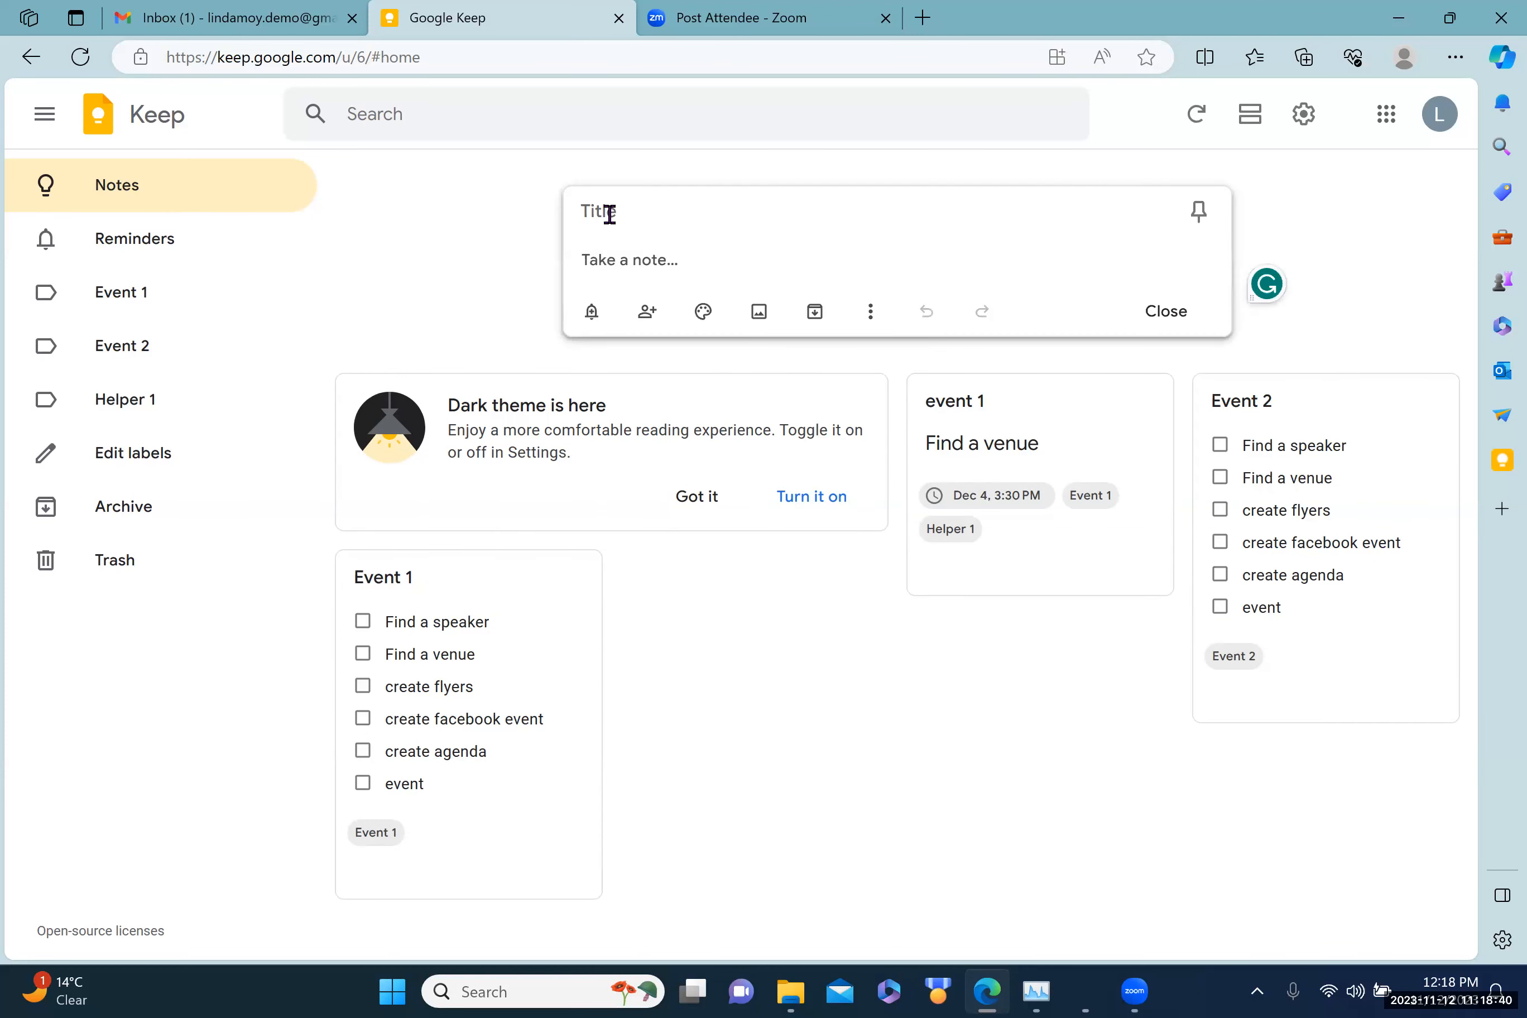
click(584, 211)
text(event 2)
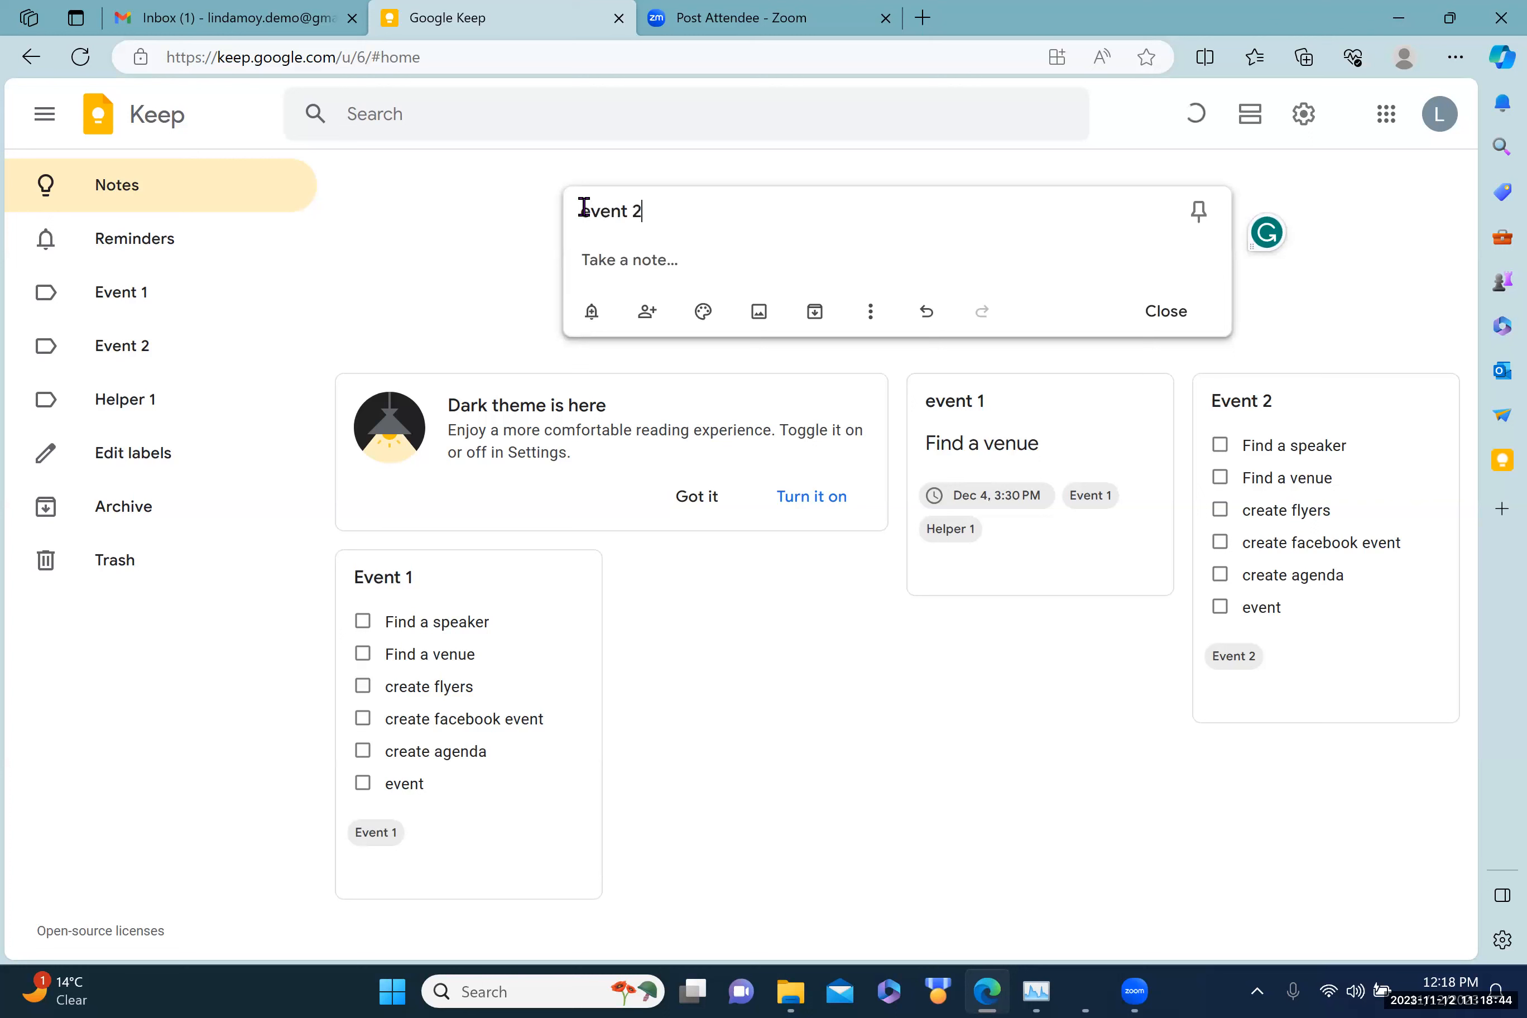
click(585, 253)
text(Find a venue)
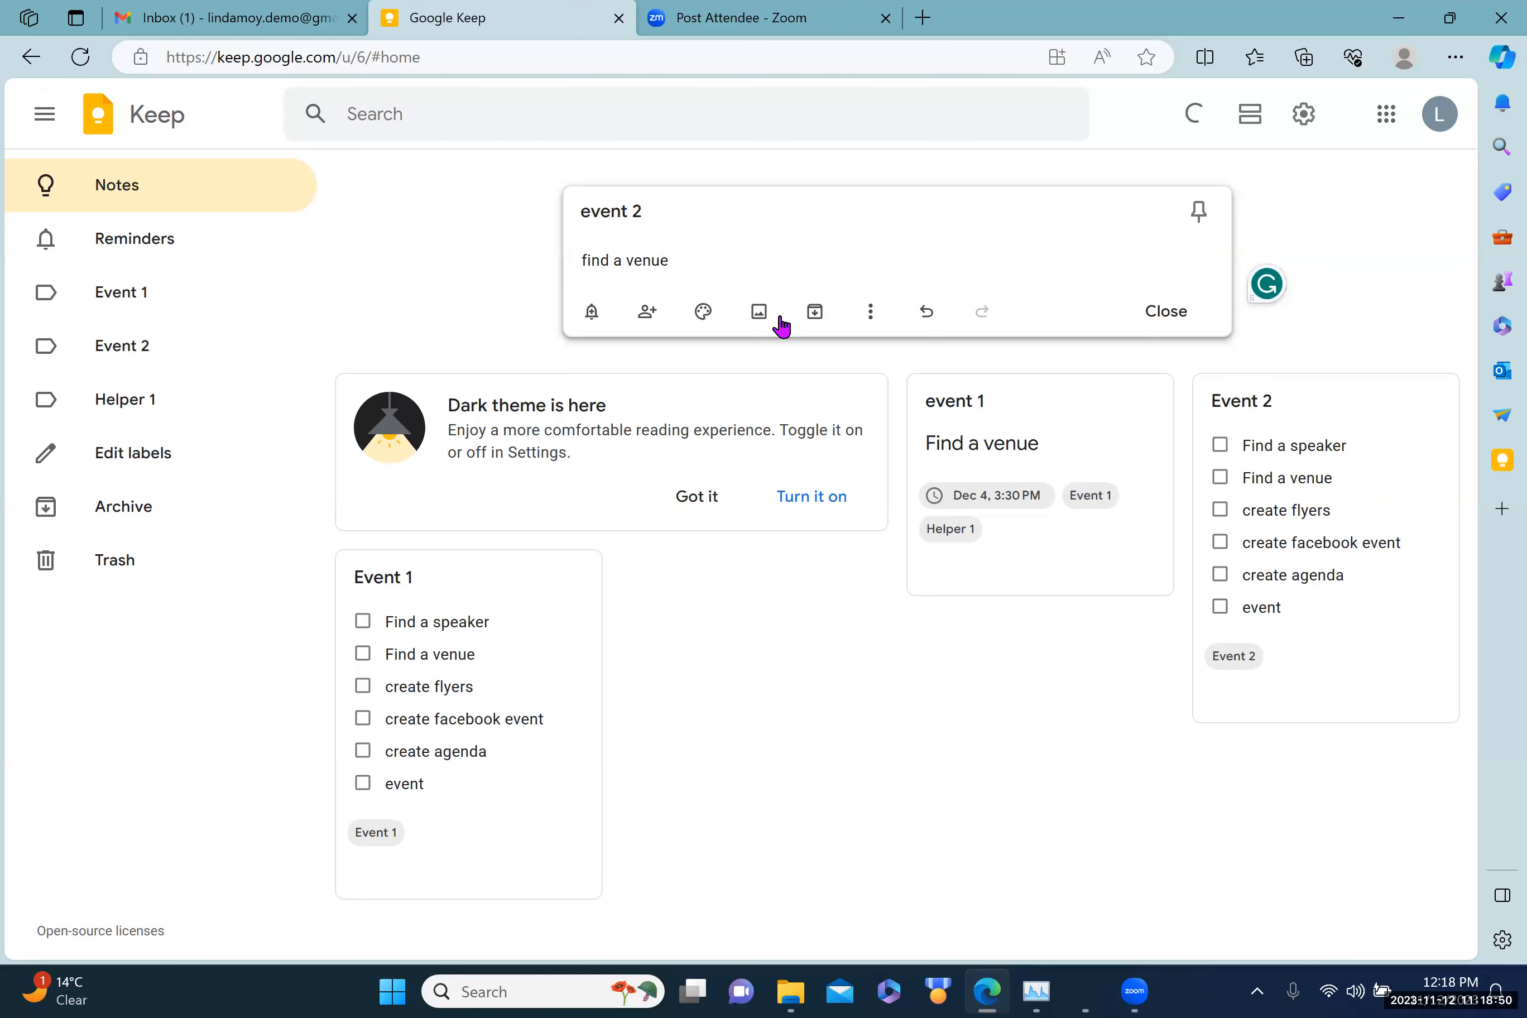
Step: Give the note a reminder for Dec 21, 2023 at 3:30 PM
click(590, 313)
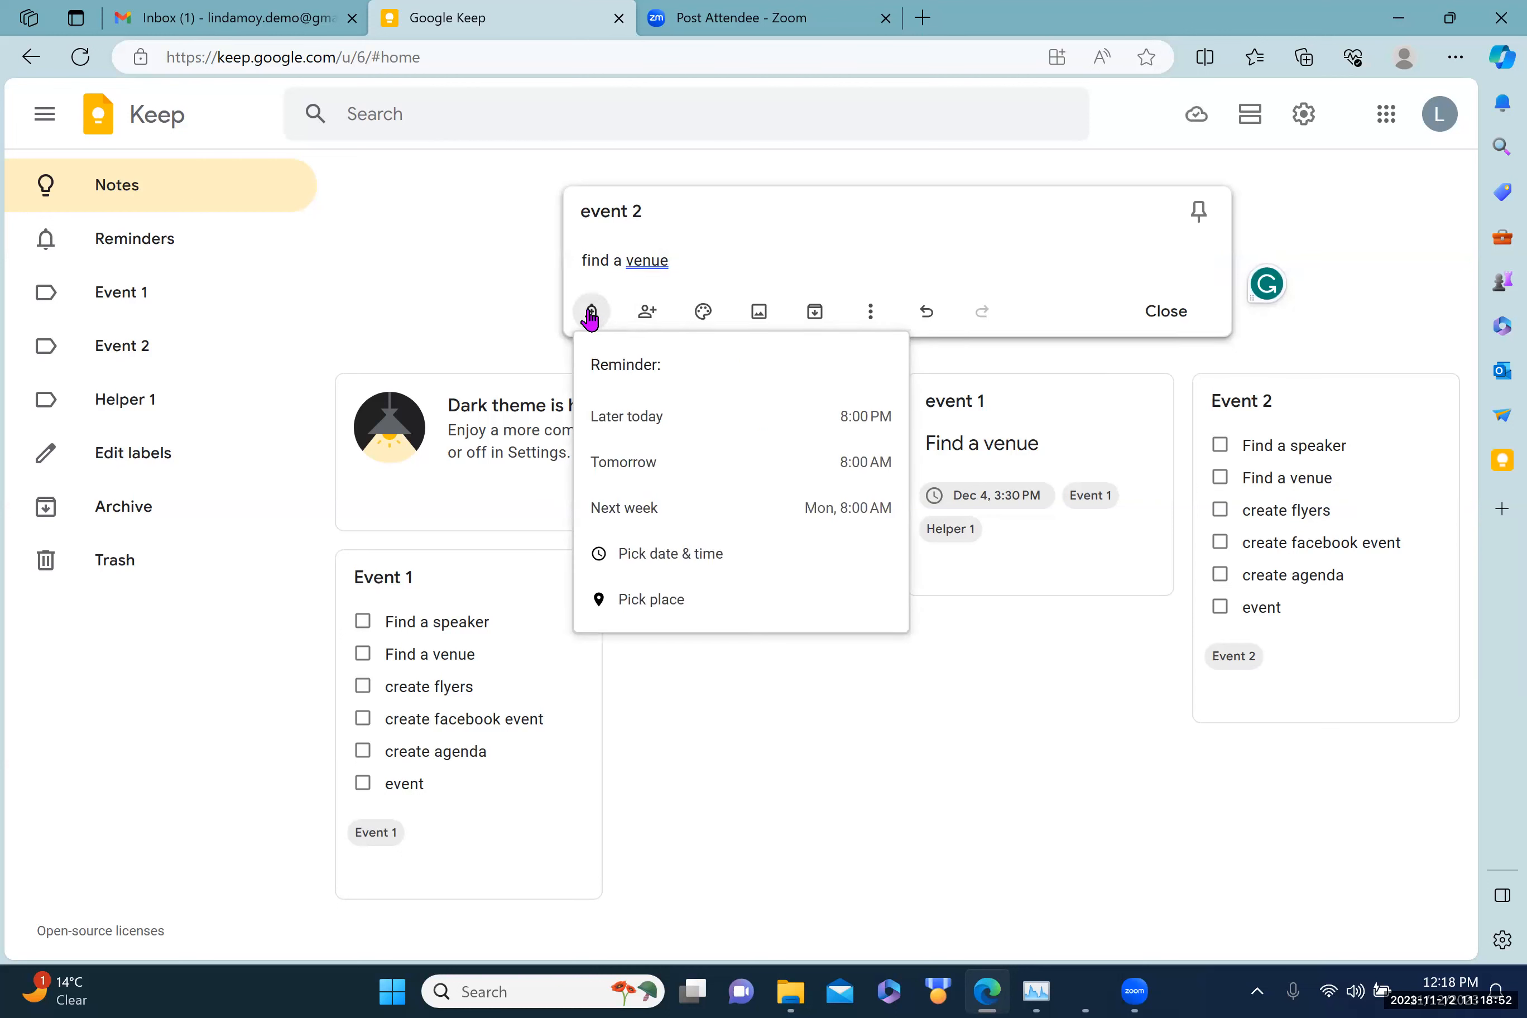
click(659, 554)
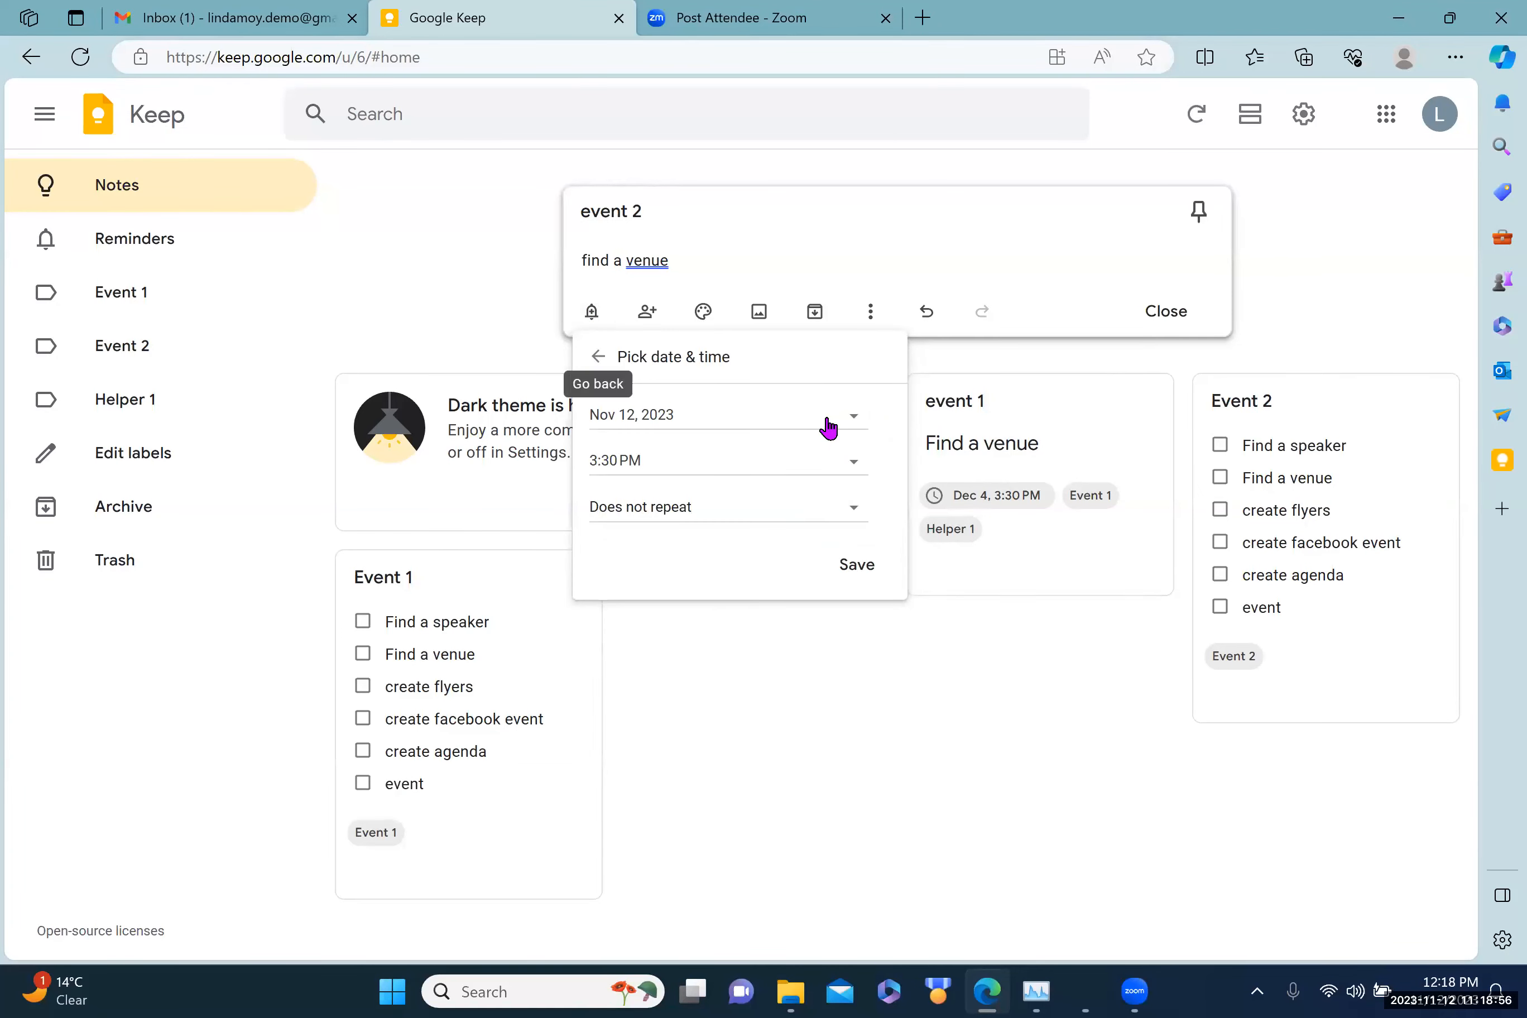
click(854, 418)
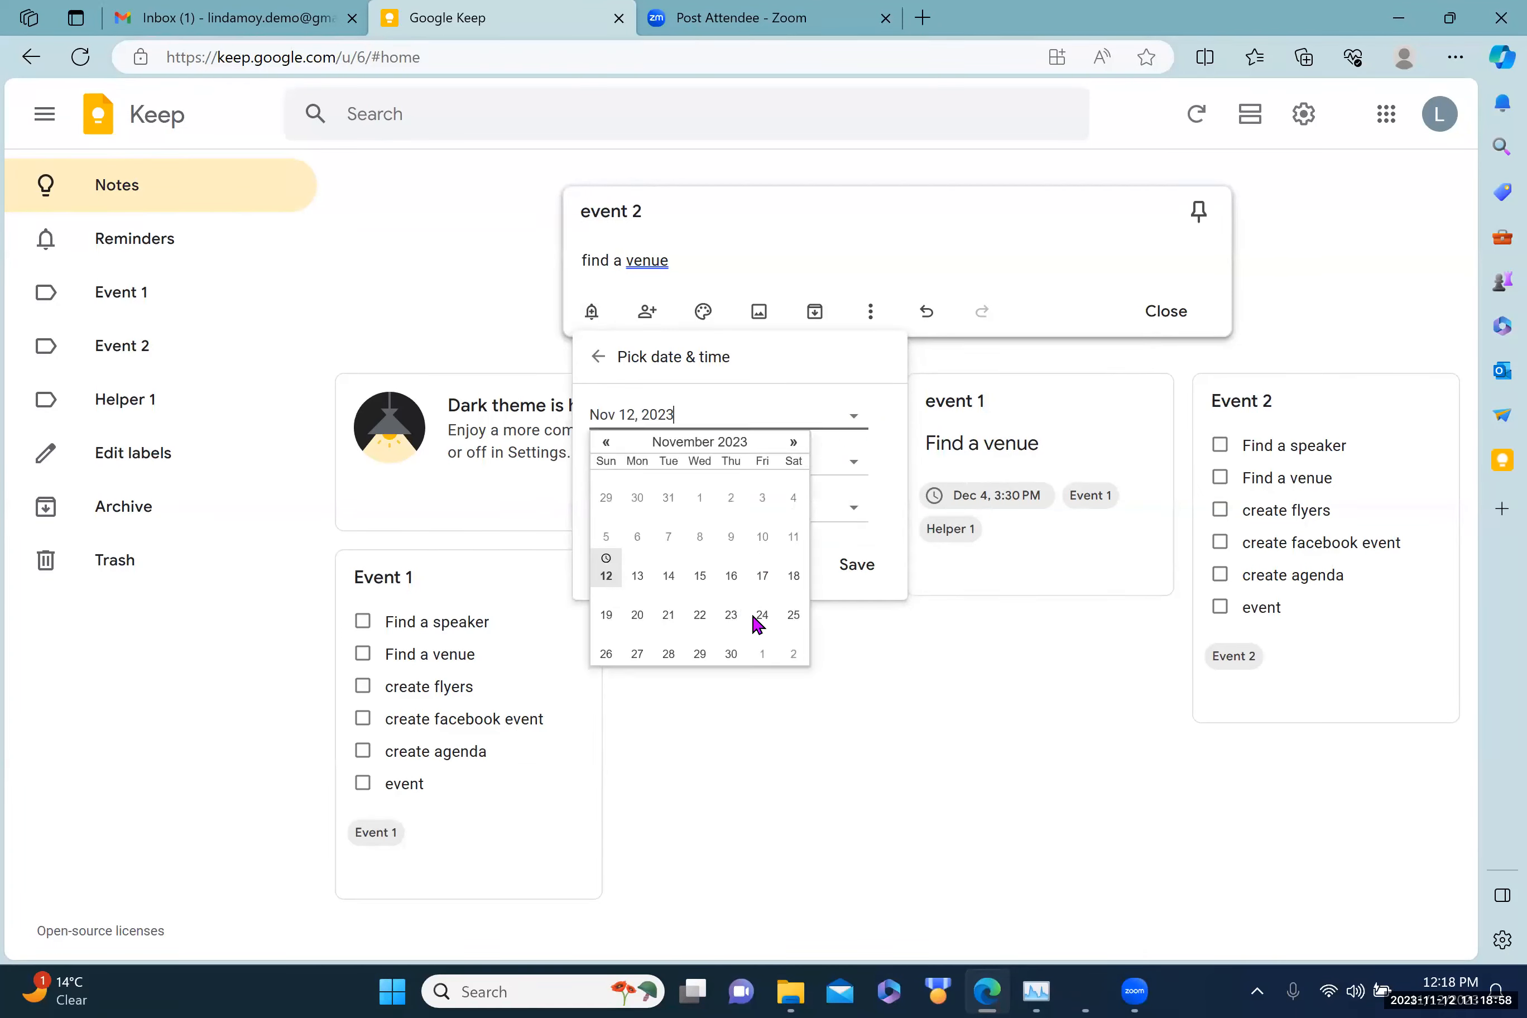
click(789, 439)
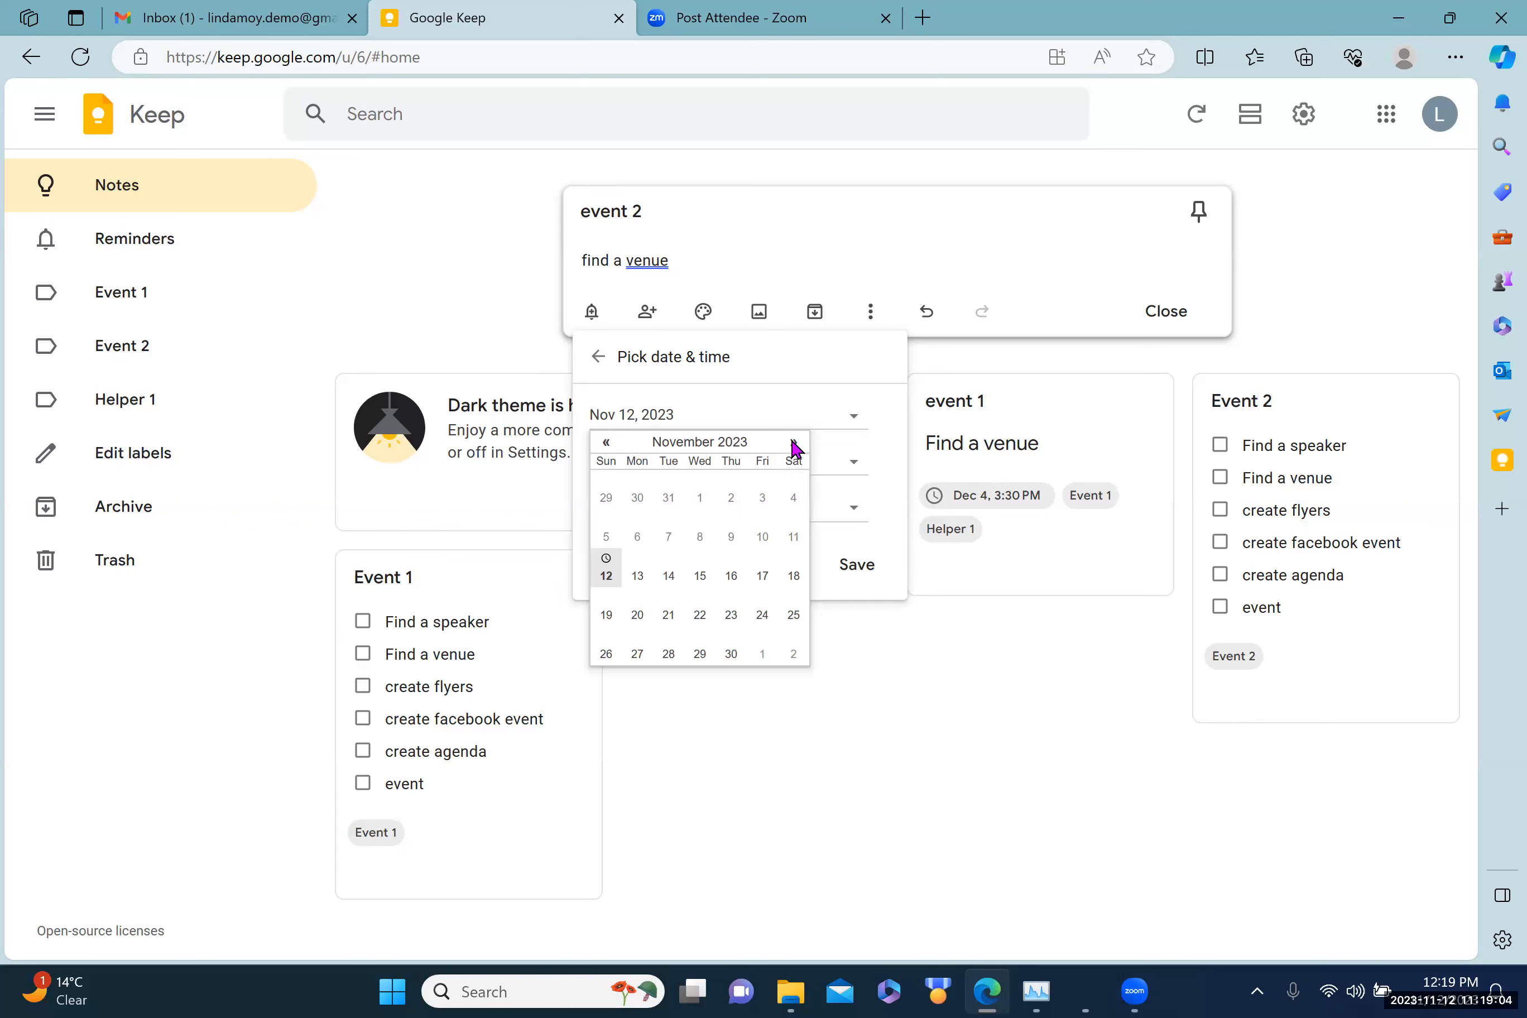
click(793, 442)
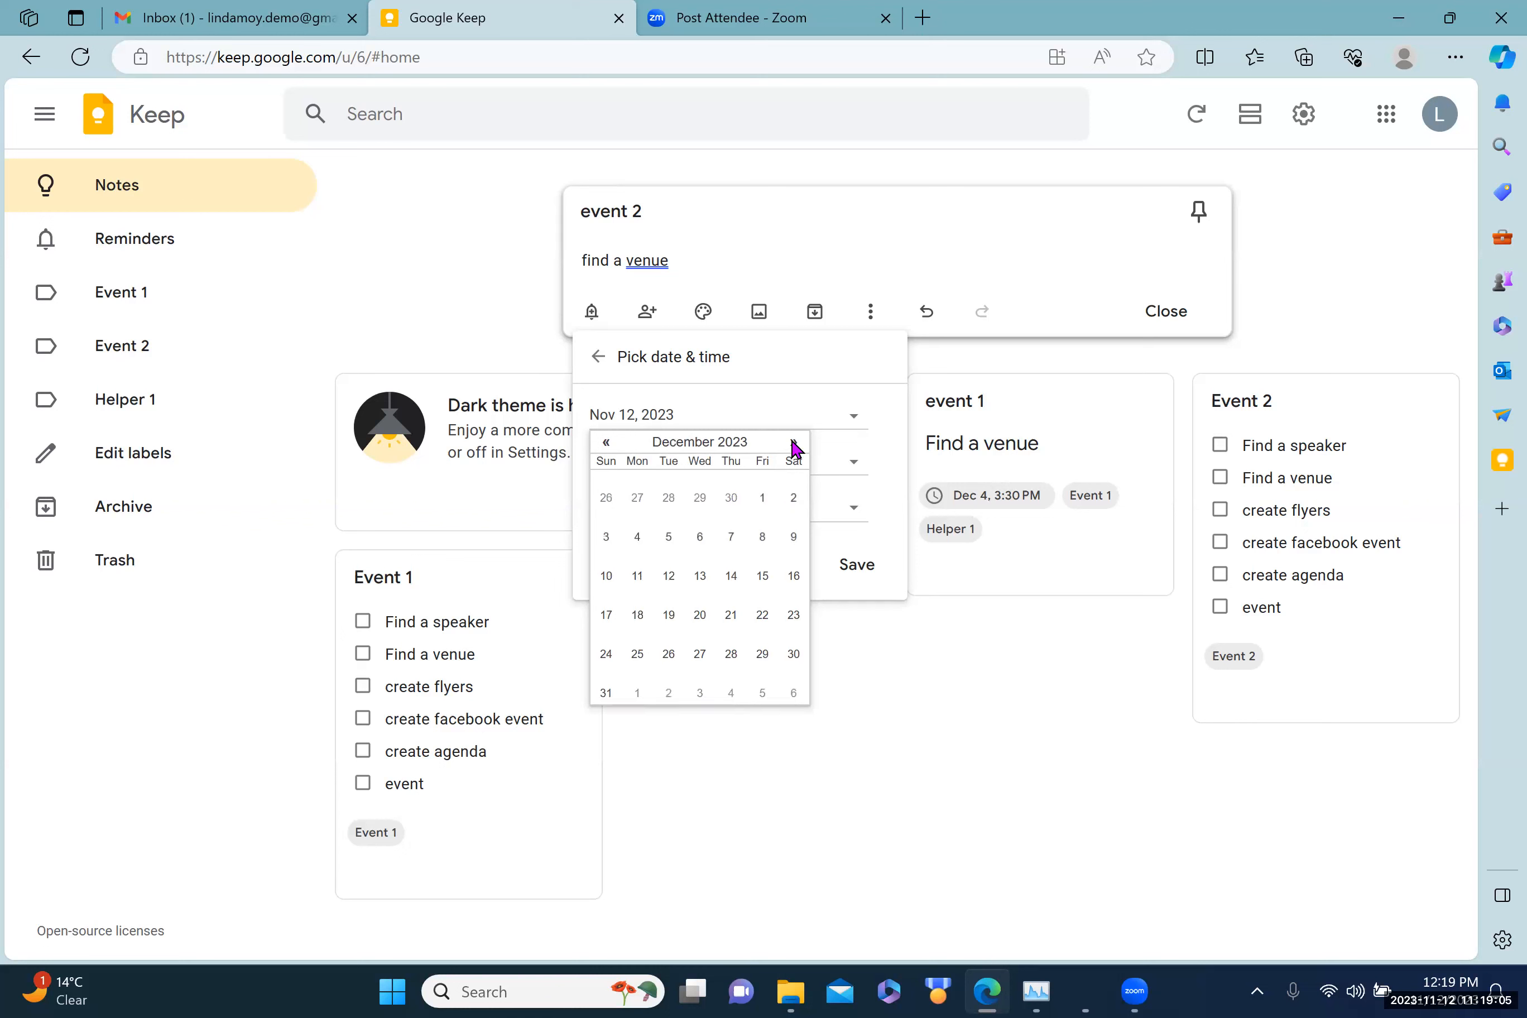
click(730, 617)
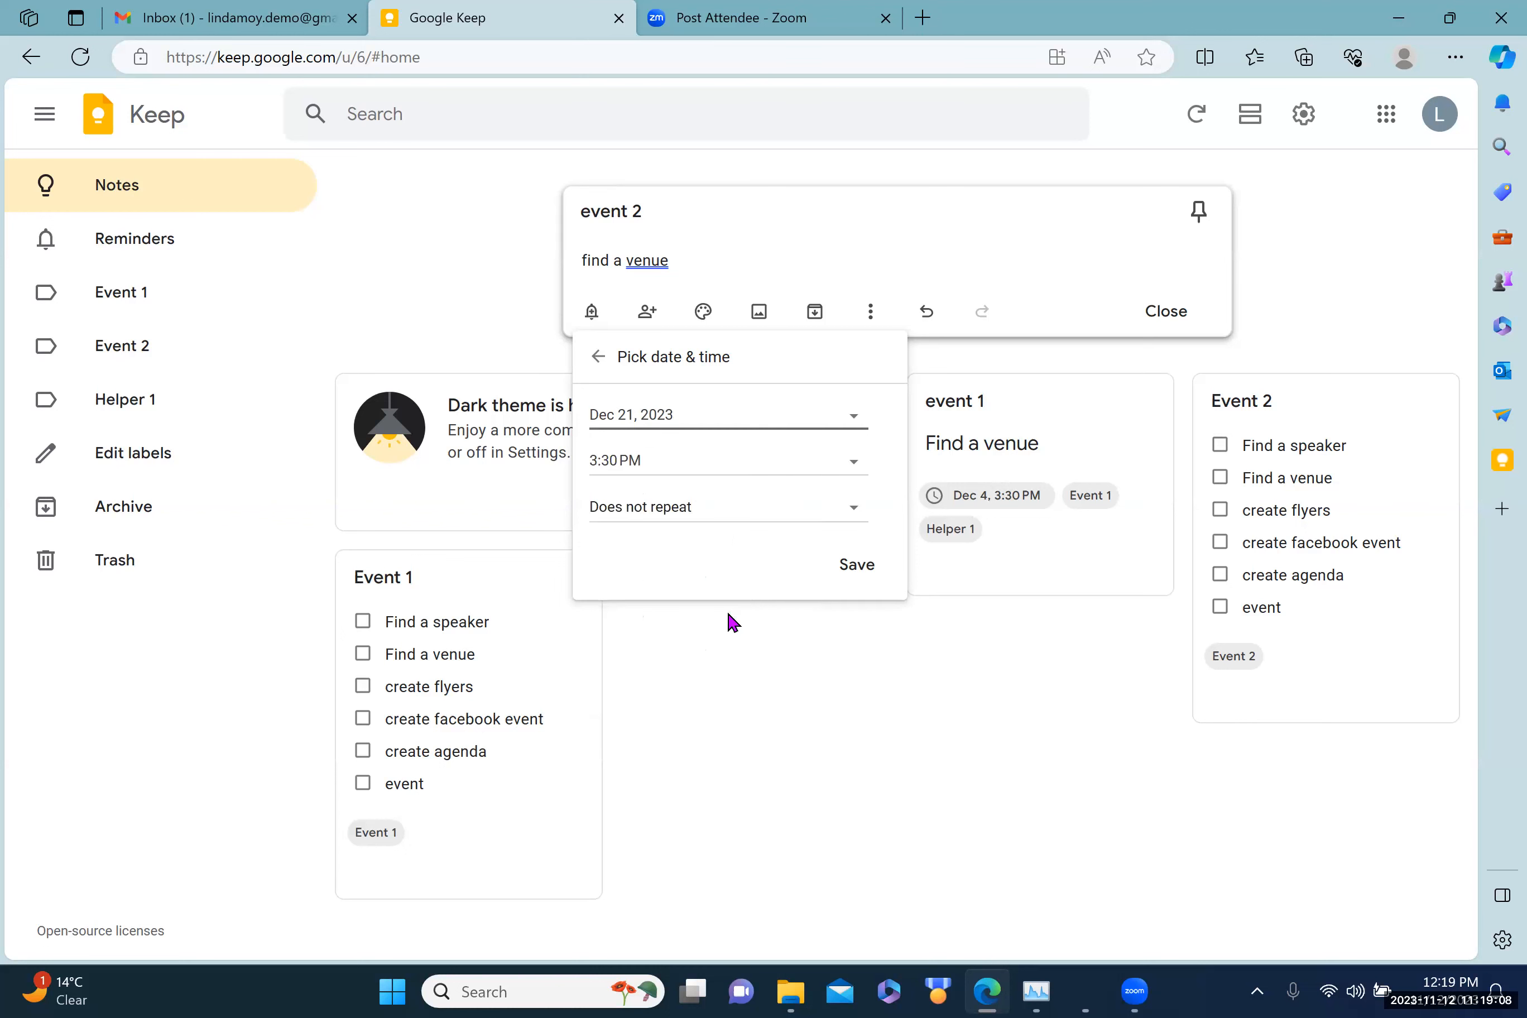
click(846, 570)
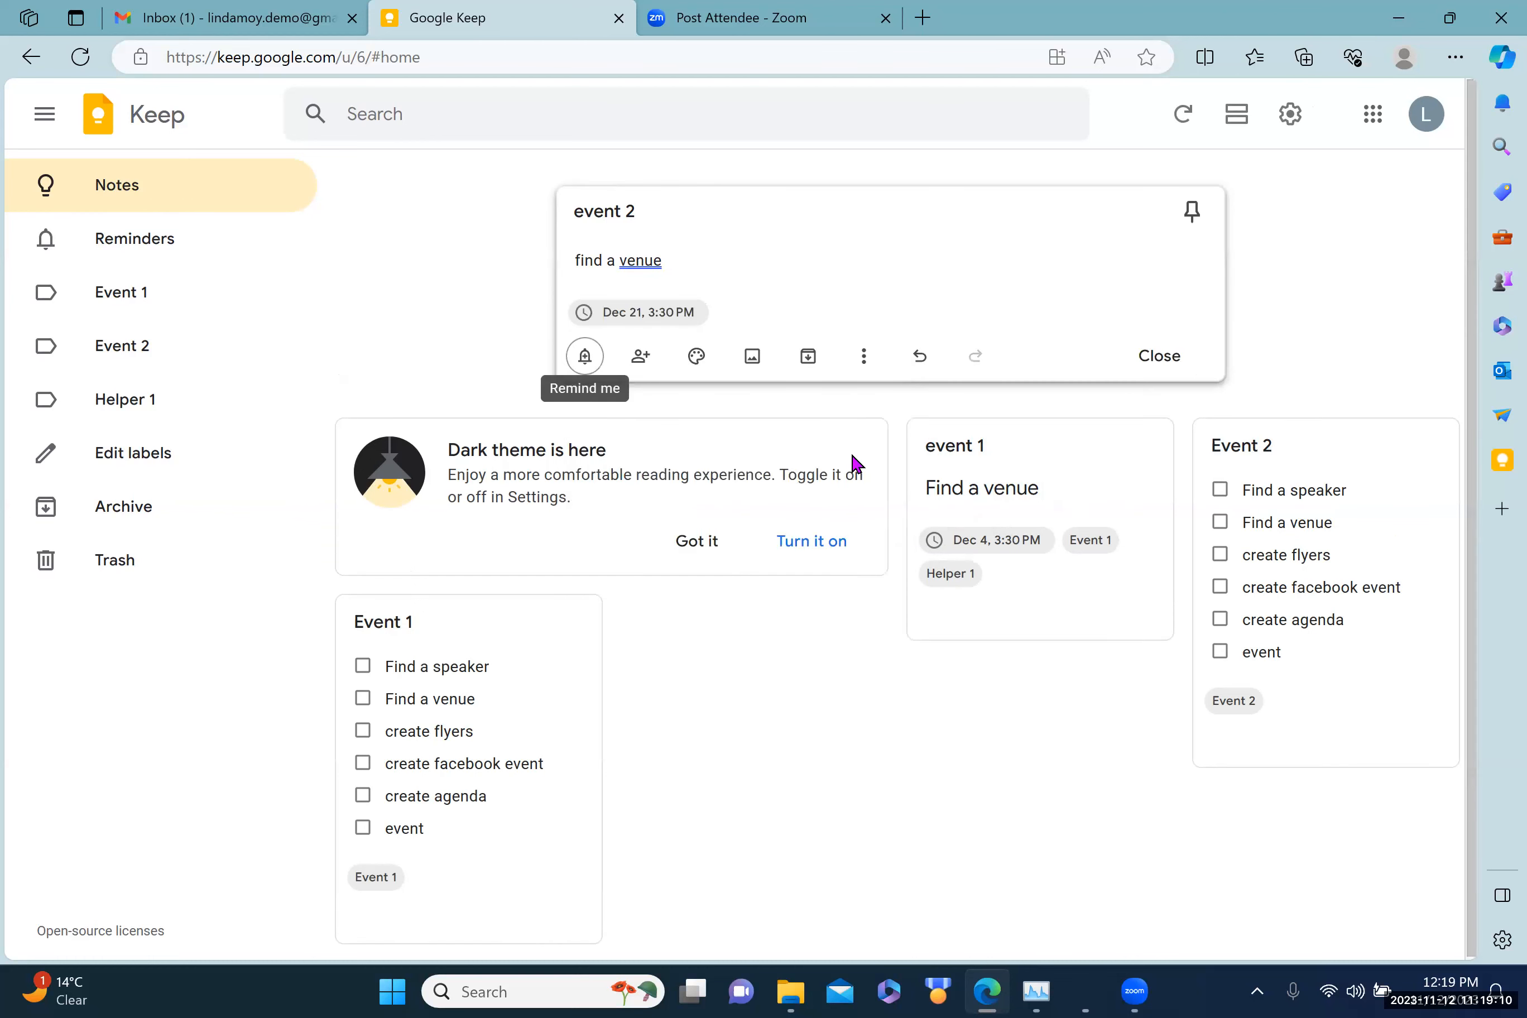
Step: Tag the event 2 note Event 2, save it, and tick Find a speaker in the Event 2 checklist
click(863, 357)
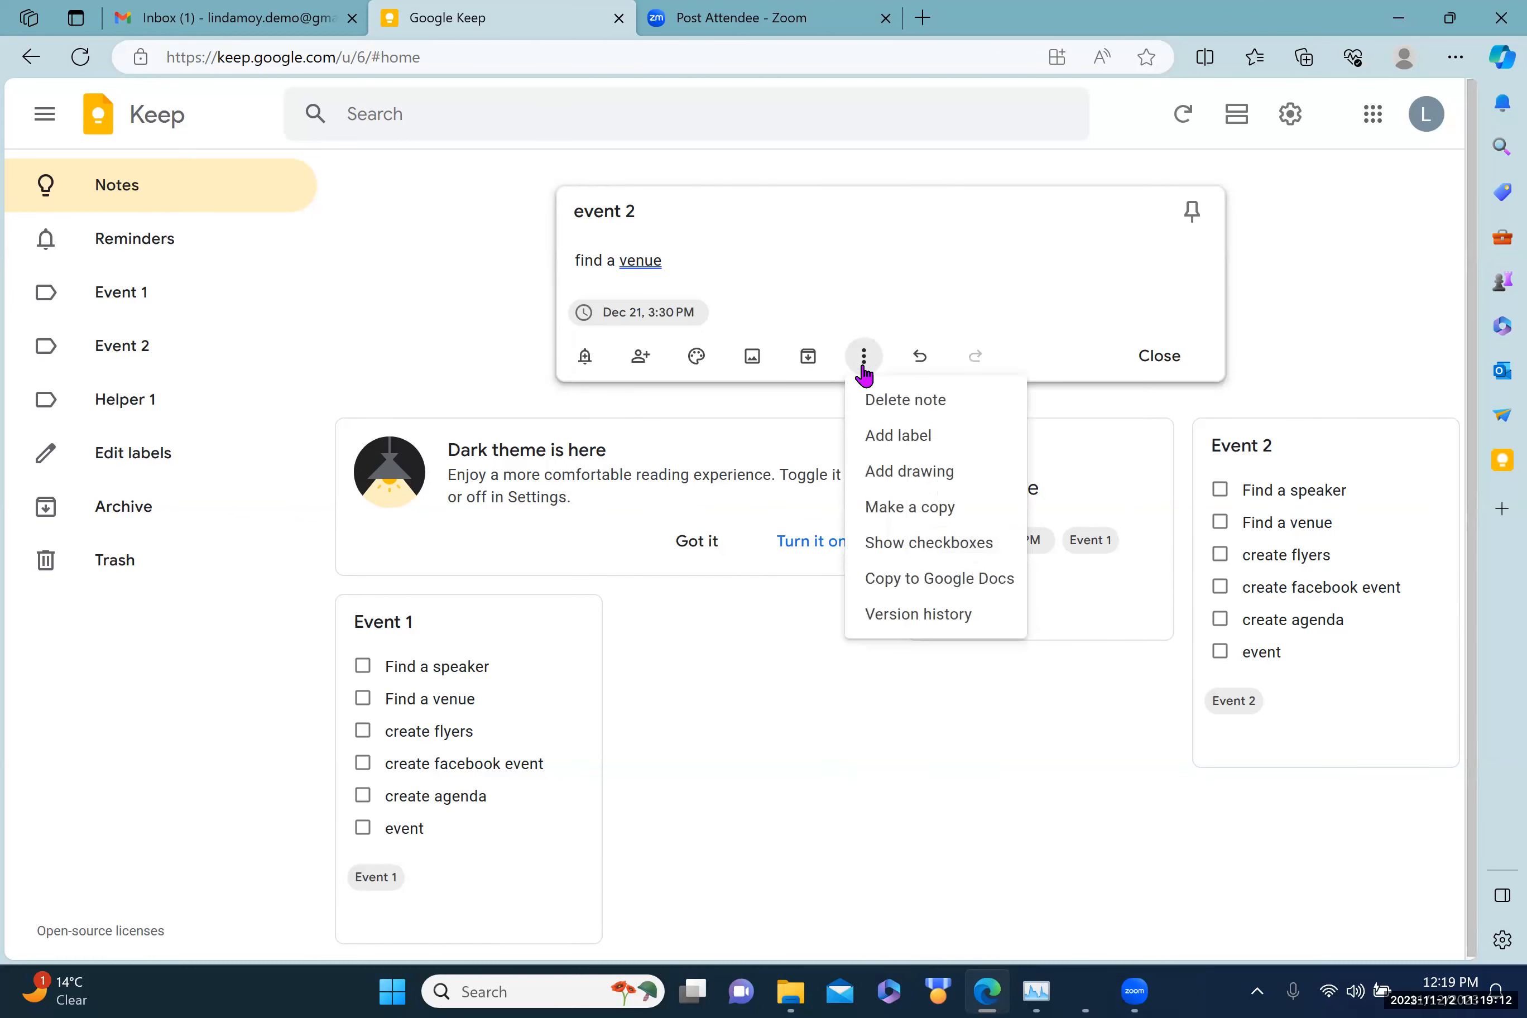
click(881, 446)
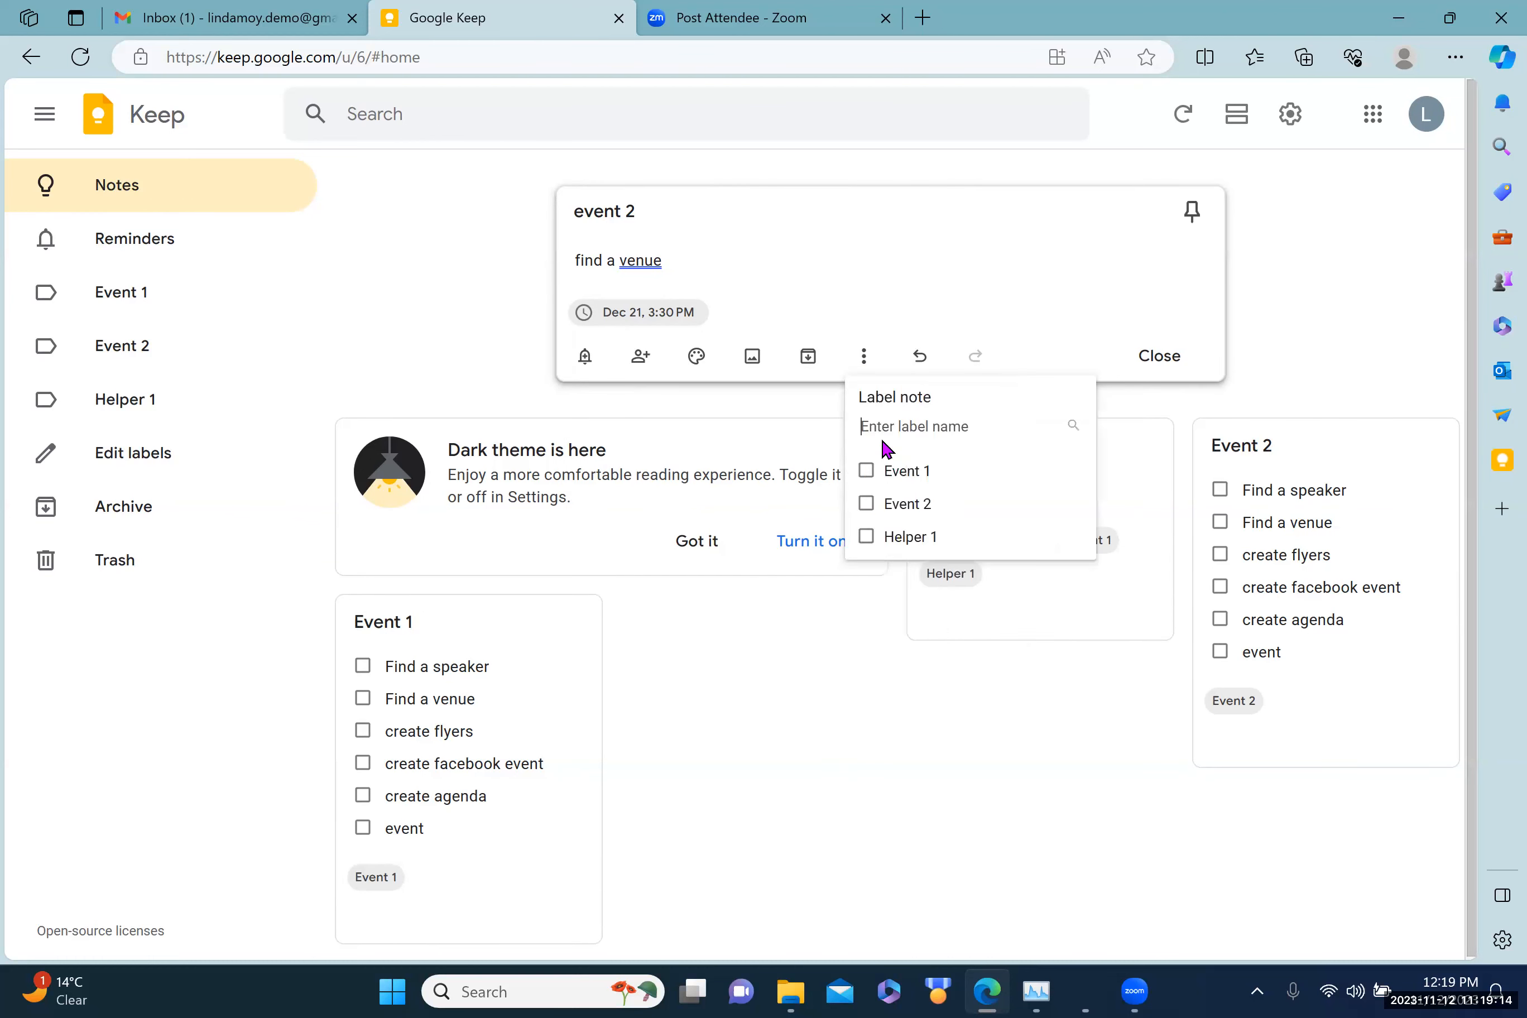
click(867, 505)
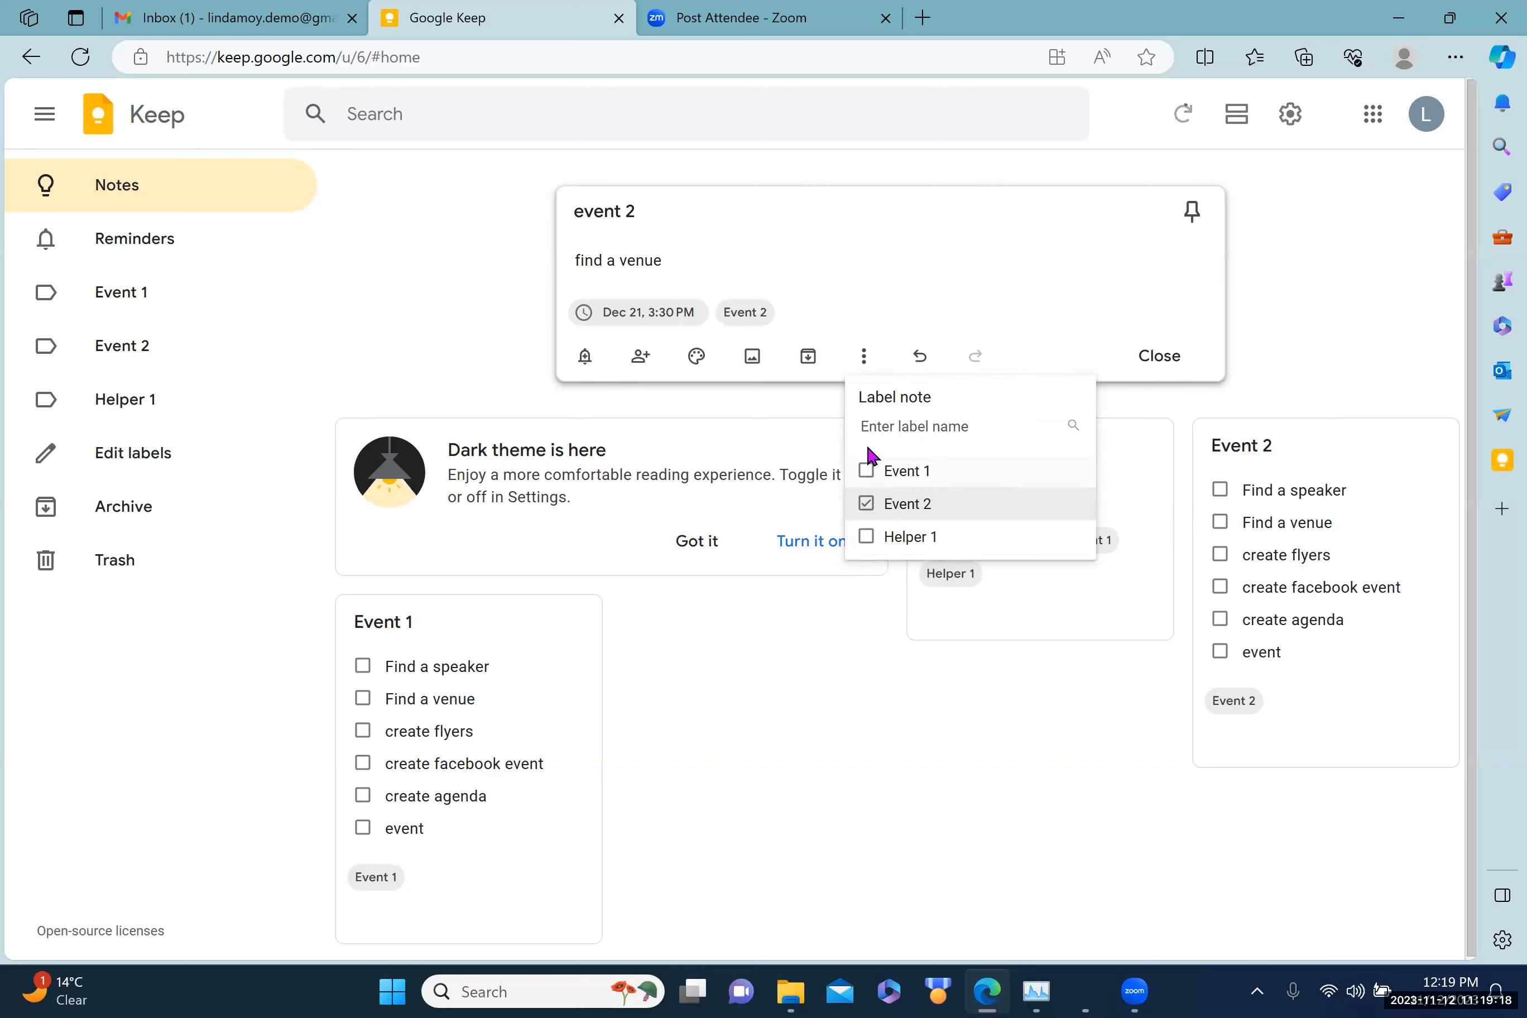
text(helper 2)
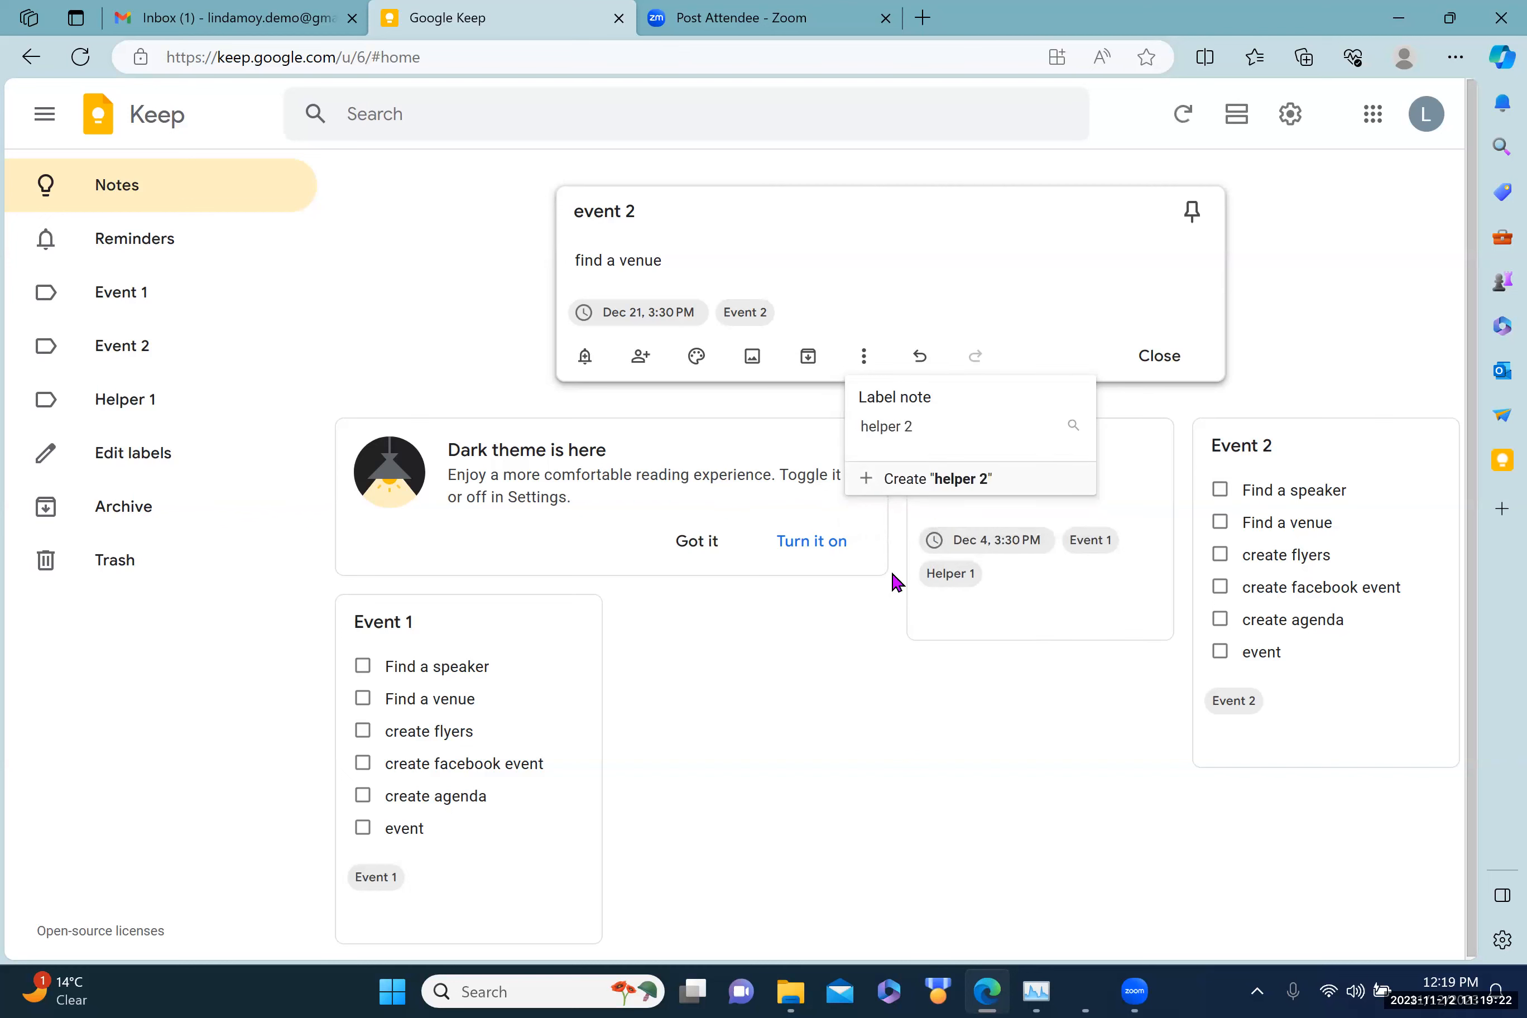
click(879, 664)
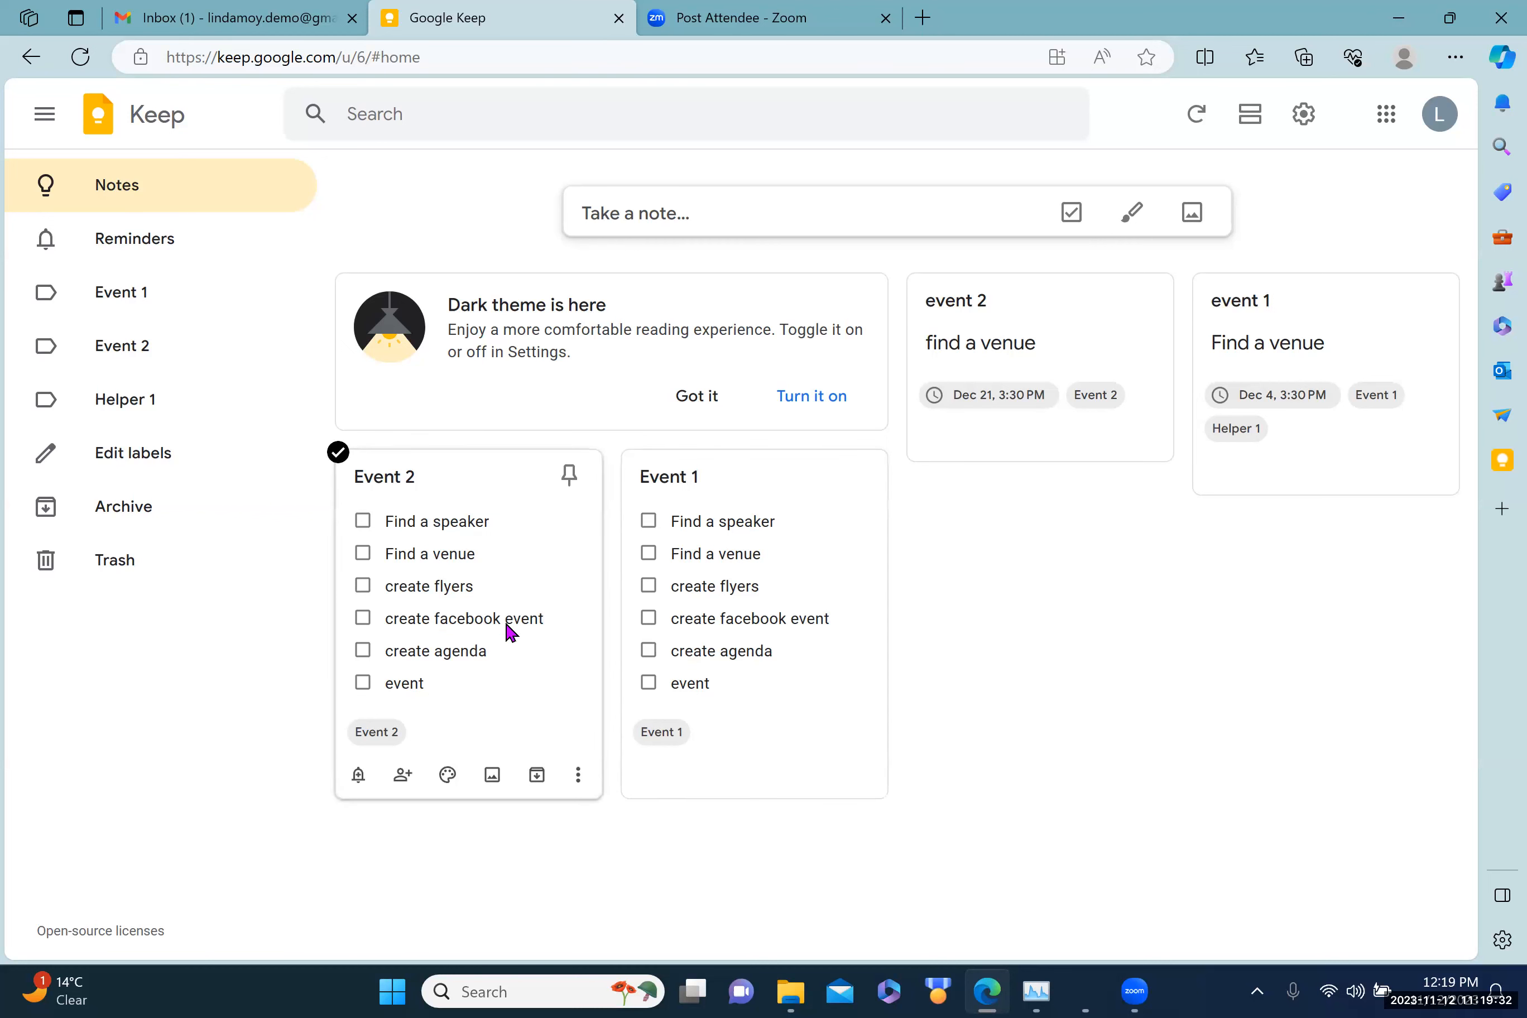
click(362, 521)
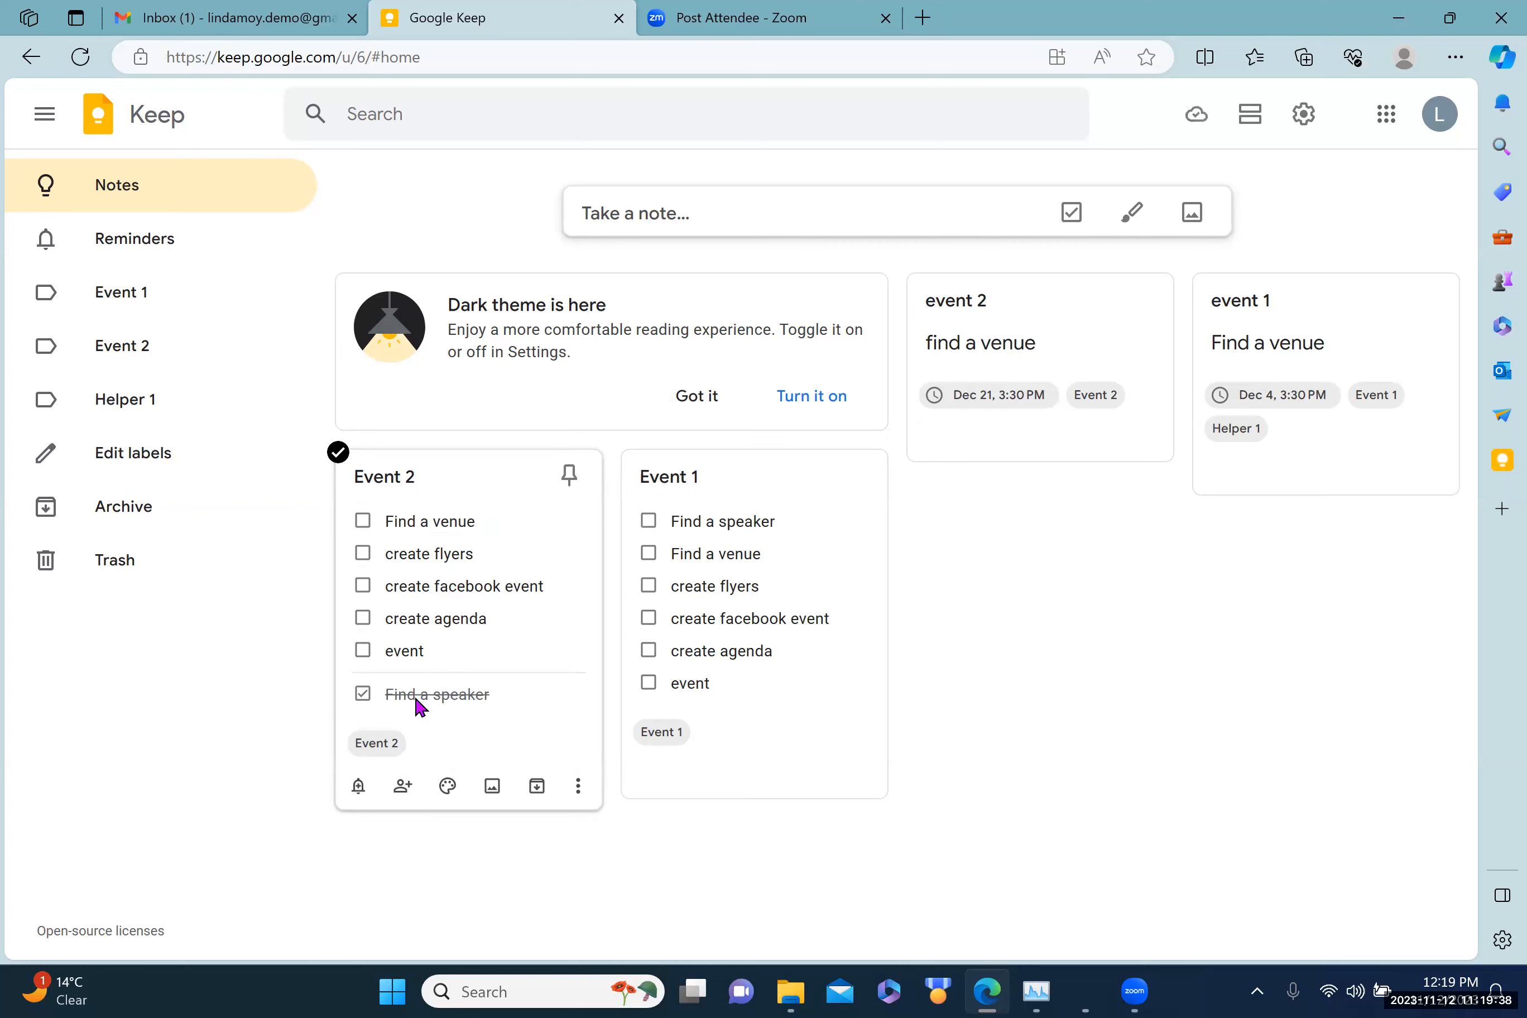
Step: Untick Find a speaker in the Event 2 checklist card
click(362, 694)
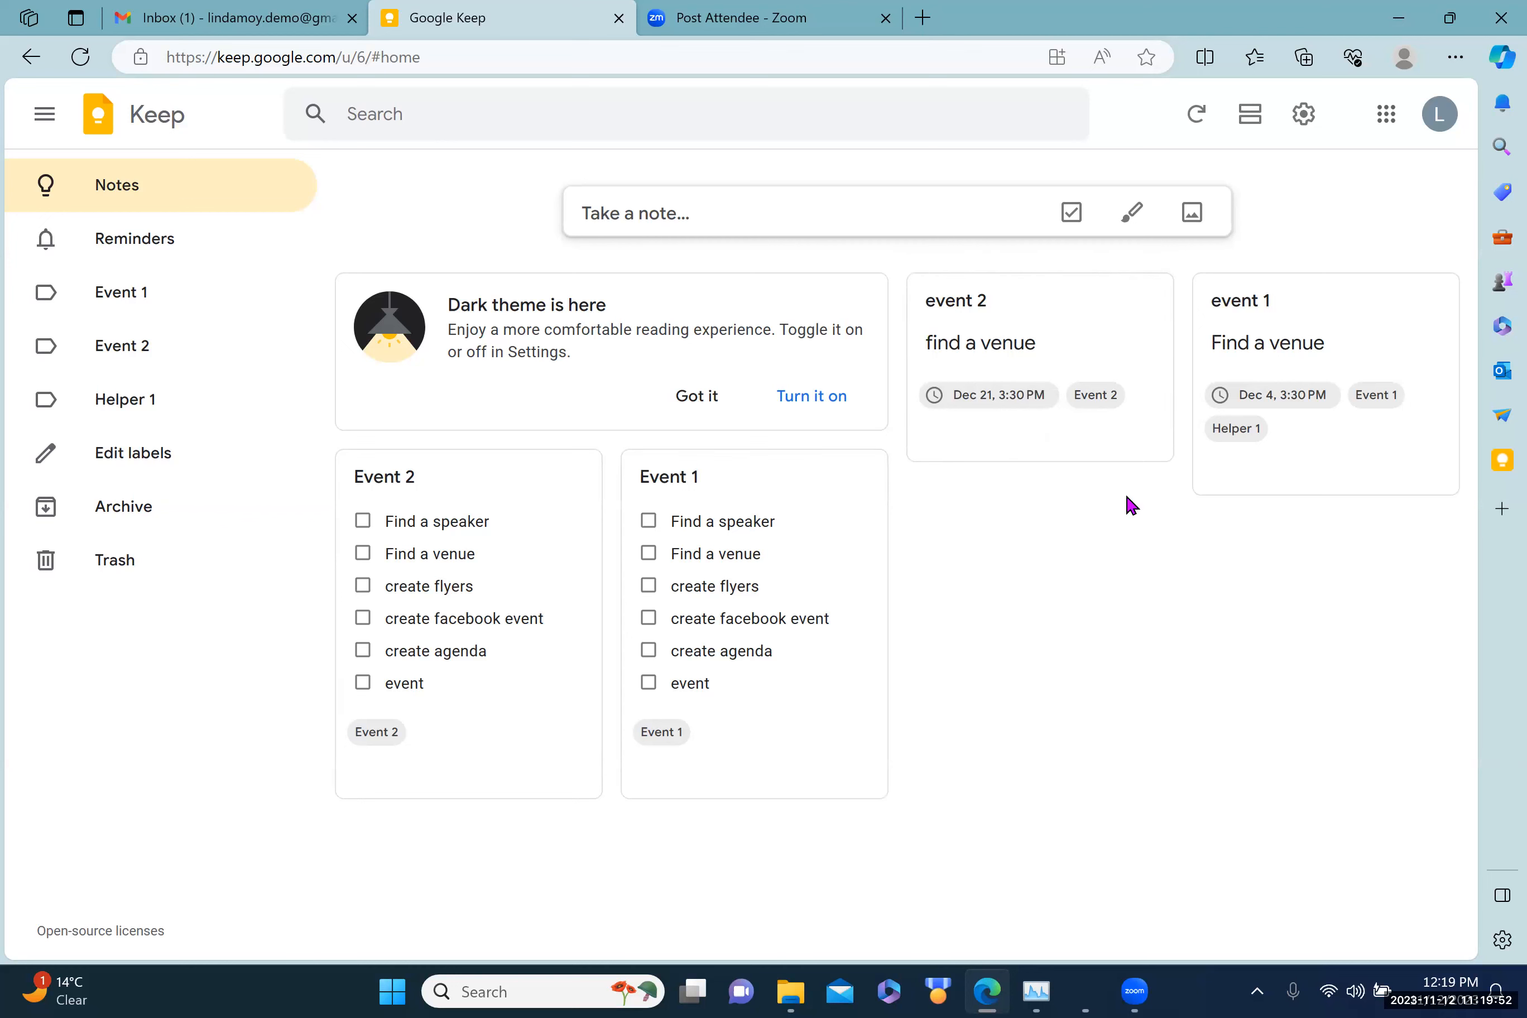
Step: Reopen the event 2 note, create and apply a 'helper 2' label, and close it
click(1008, 352)
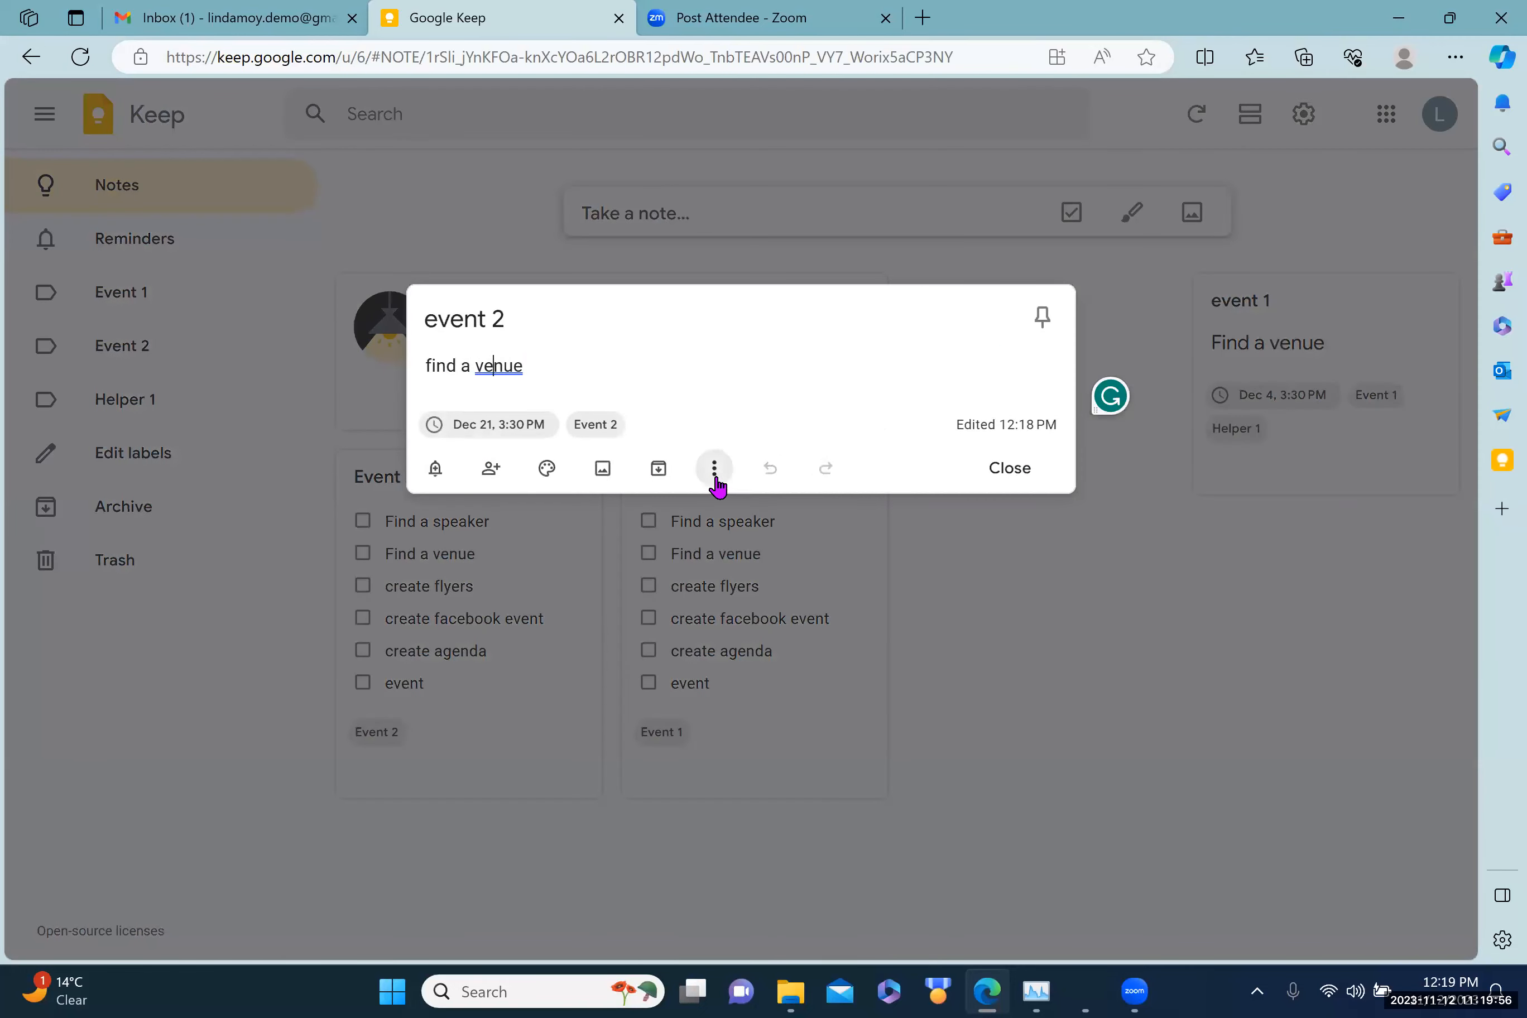
click(715, 470)
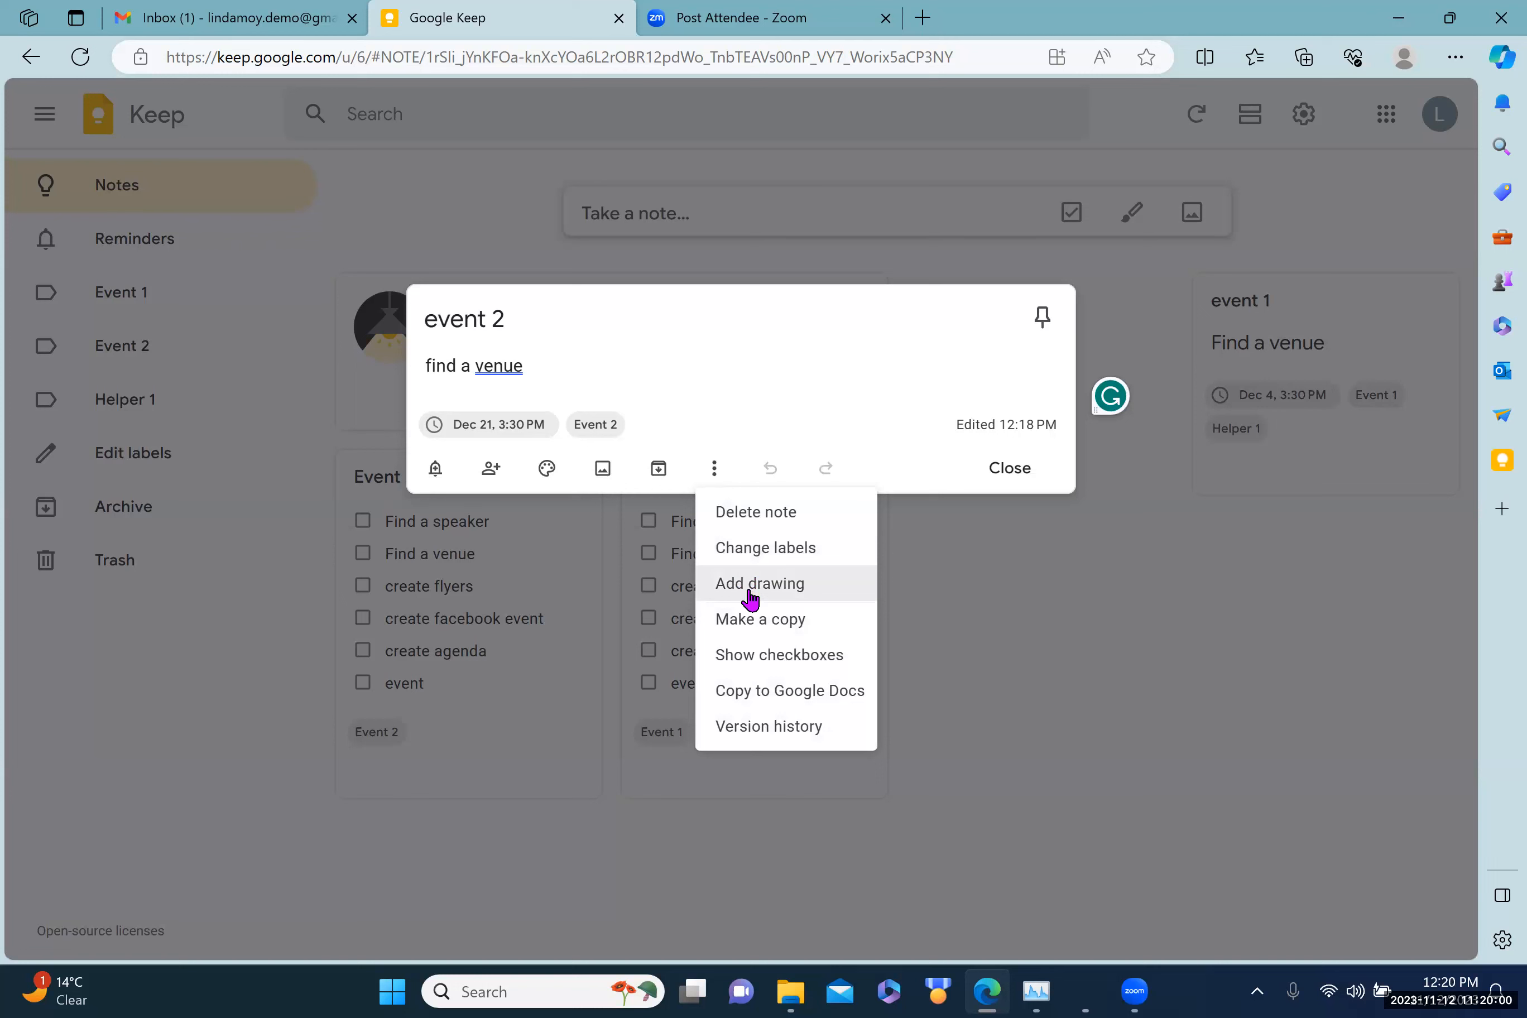
click(748, 560)
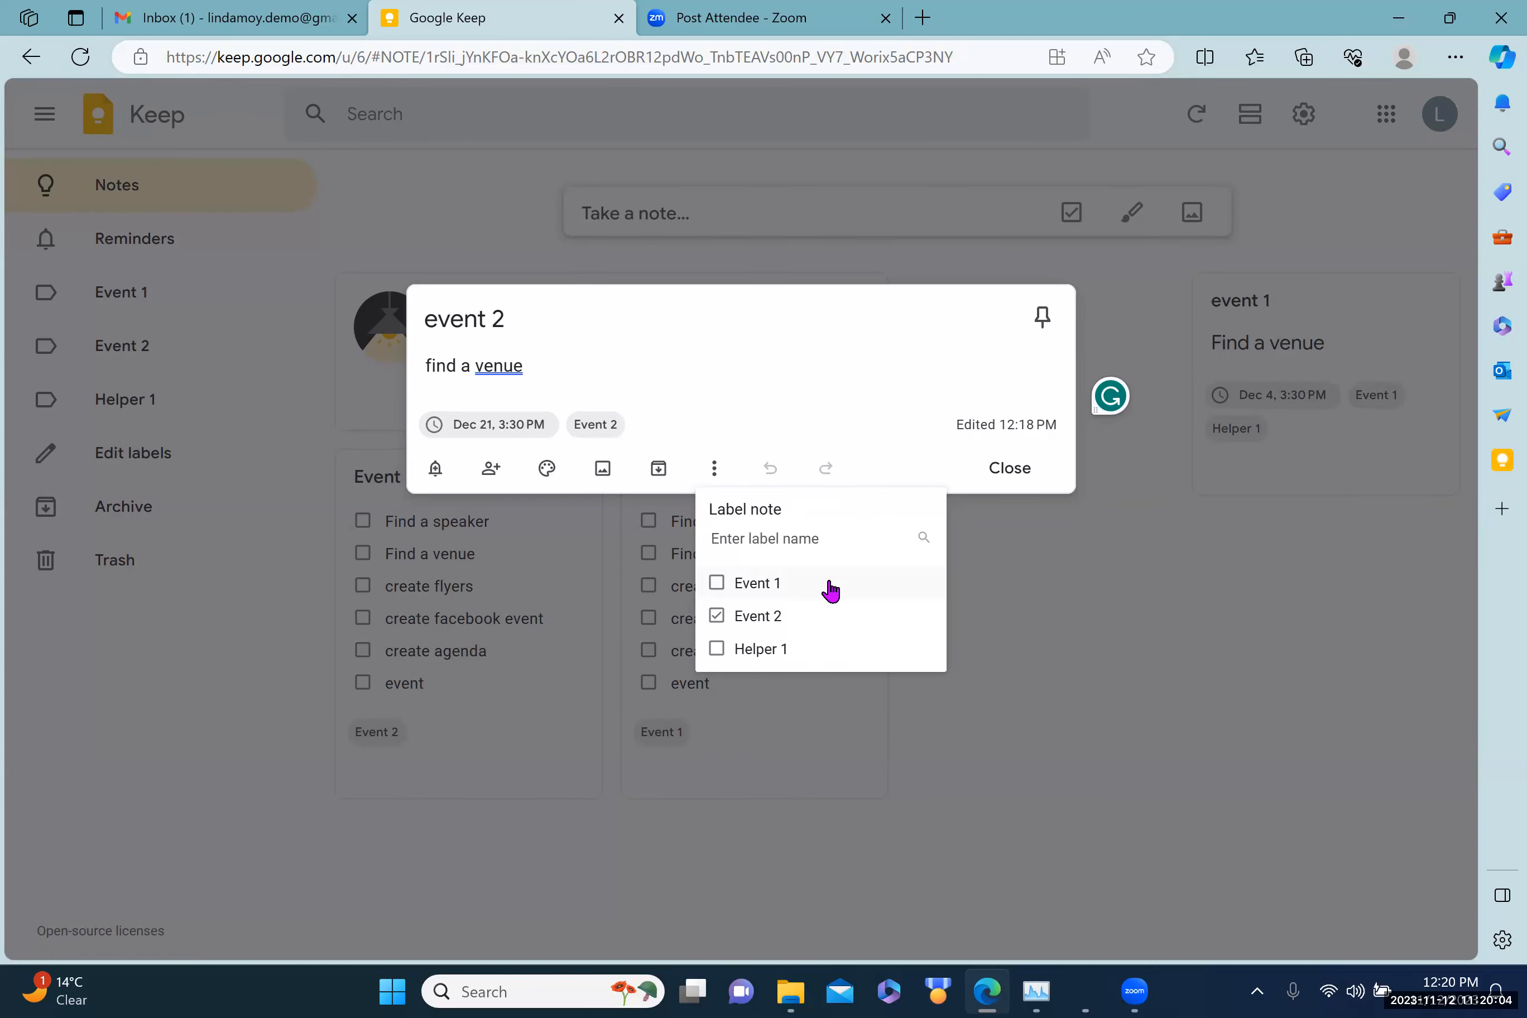
text(help)
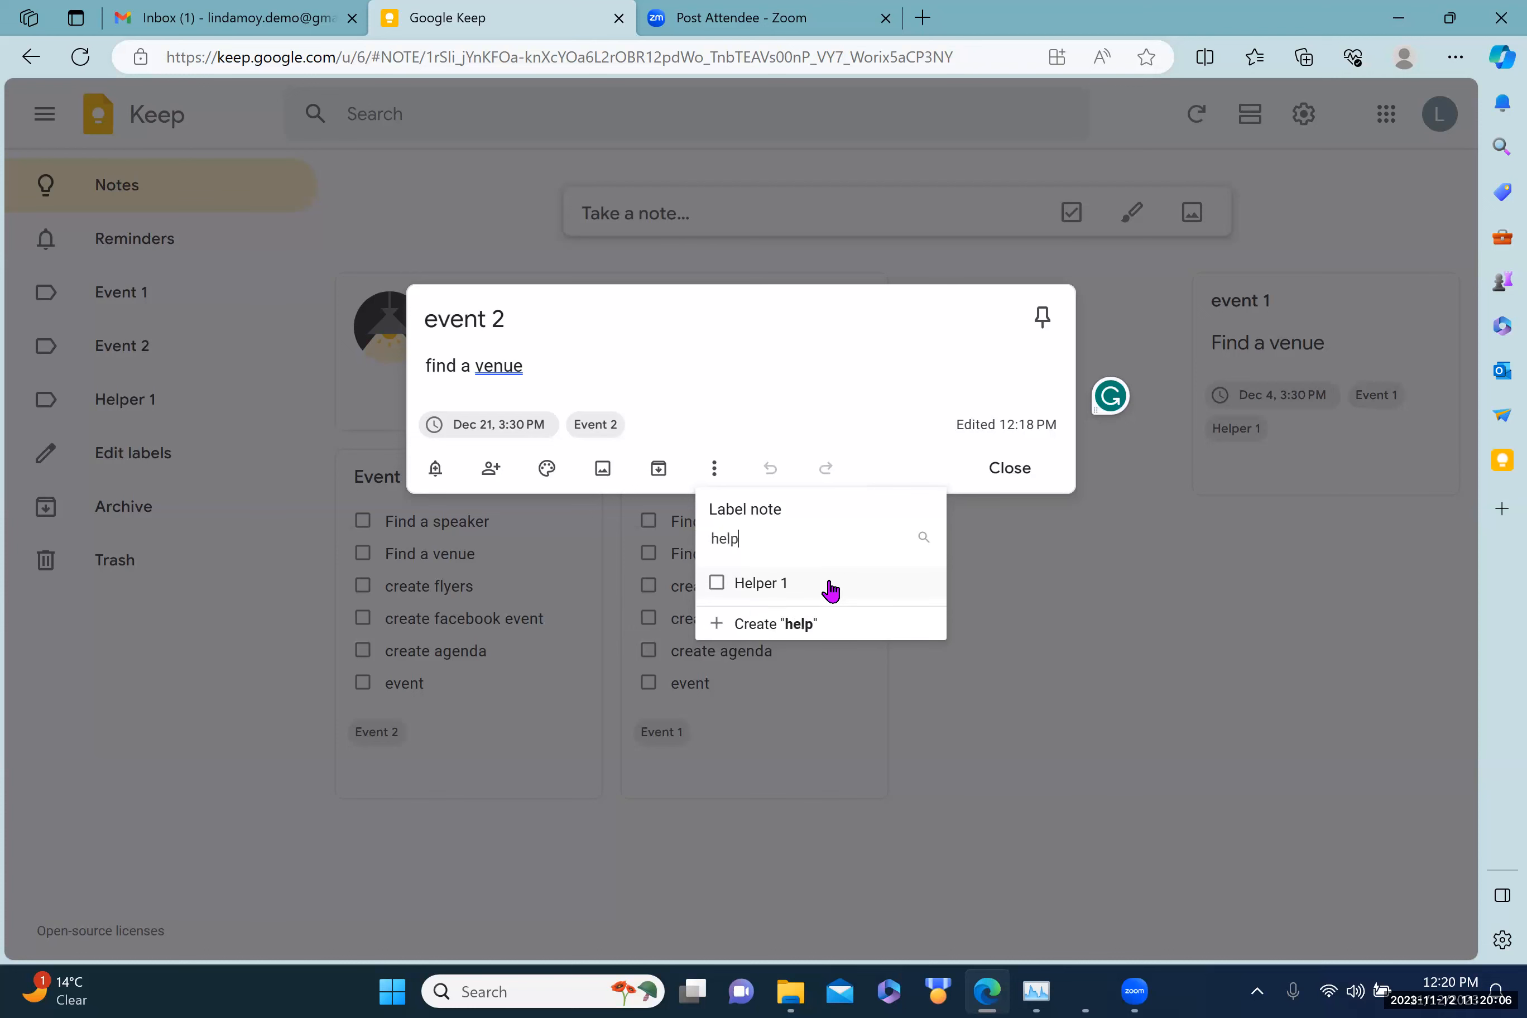
text(er 2)
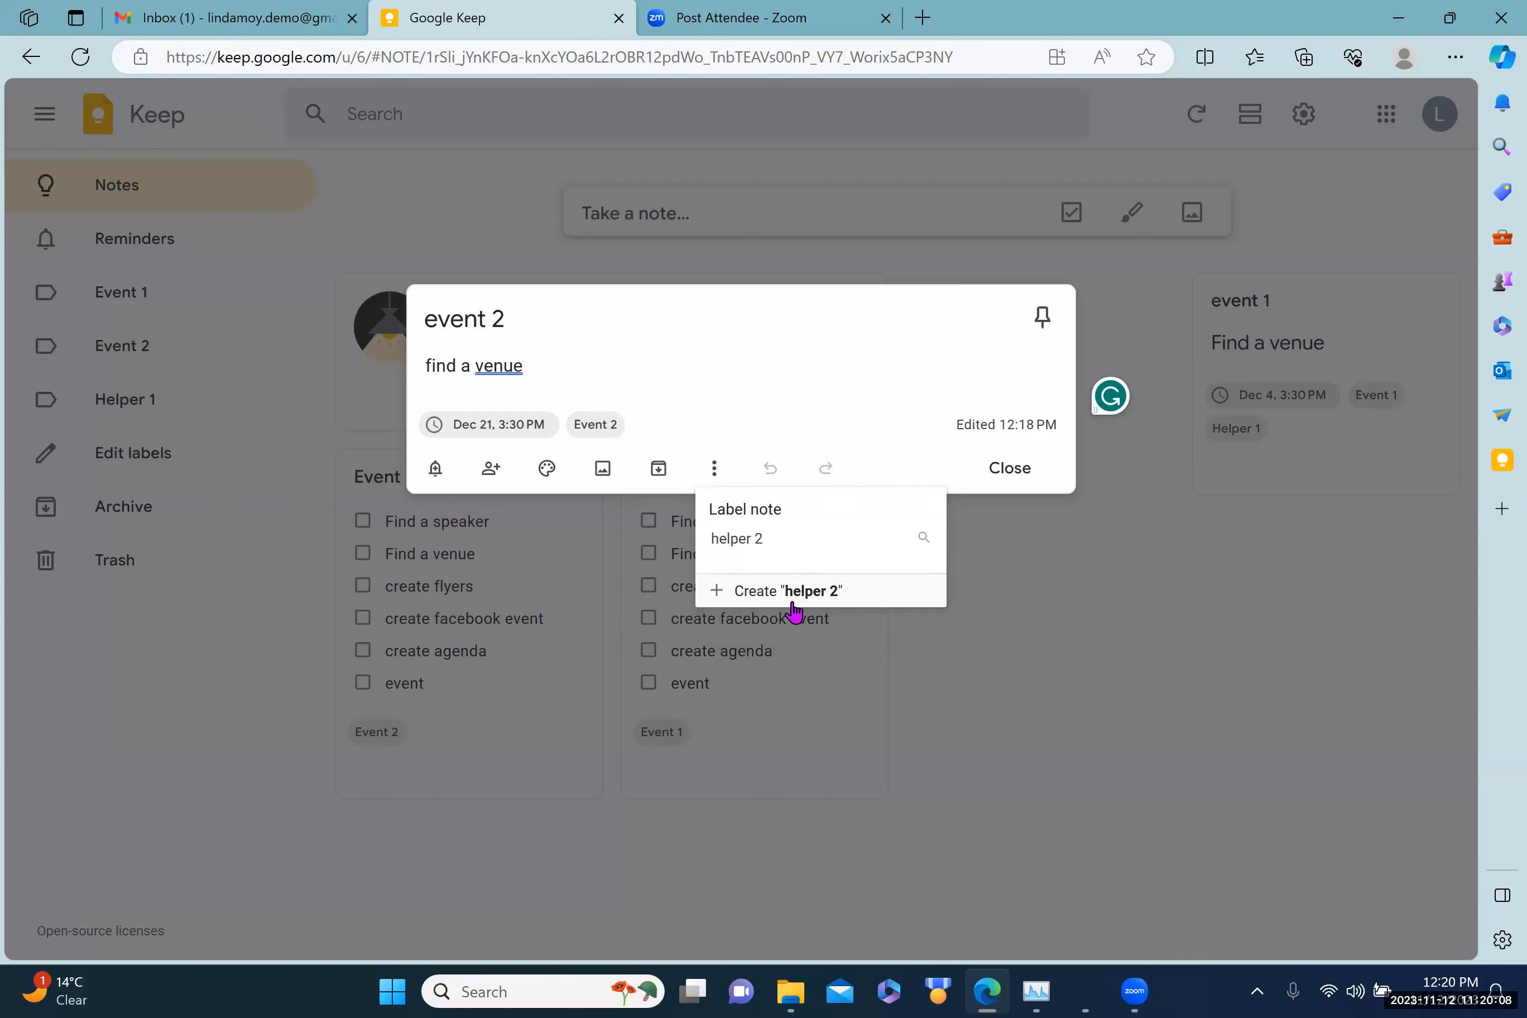
click(775, 594)
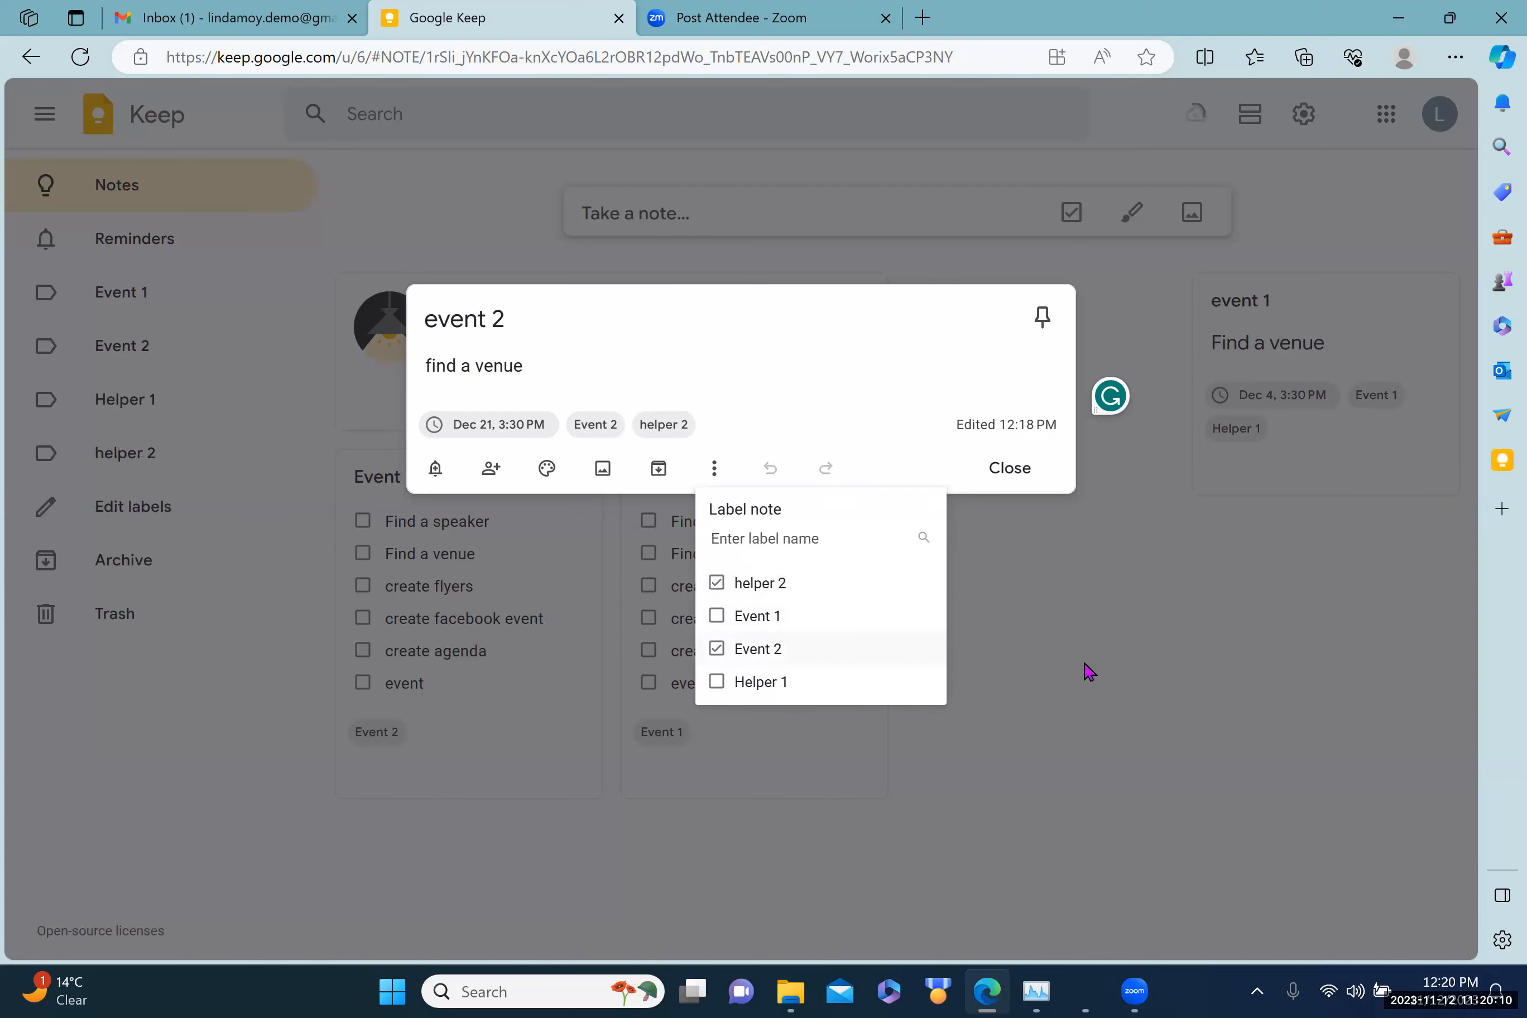
click(1171, 634)
click(1172, 634)
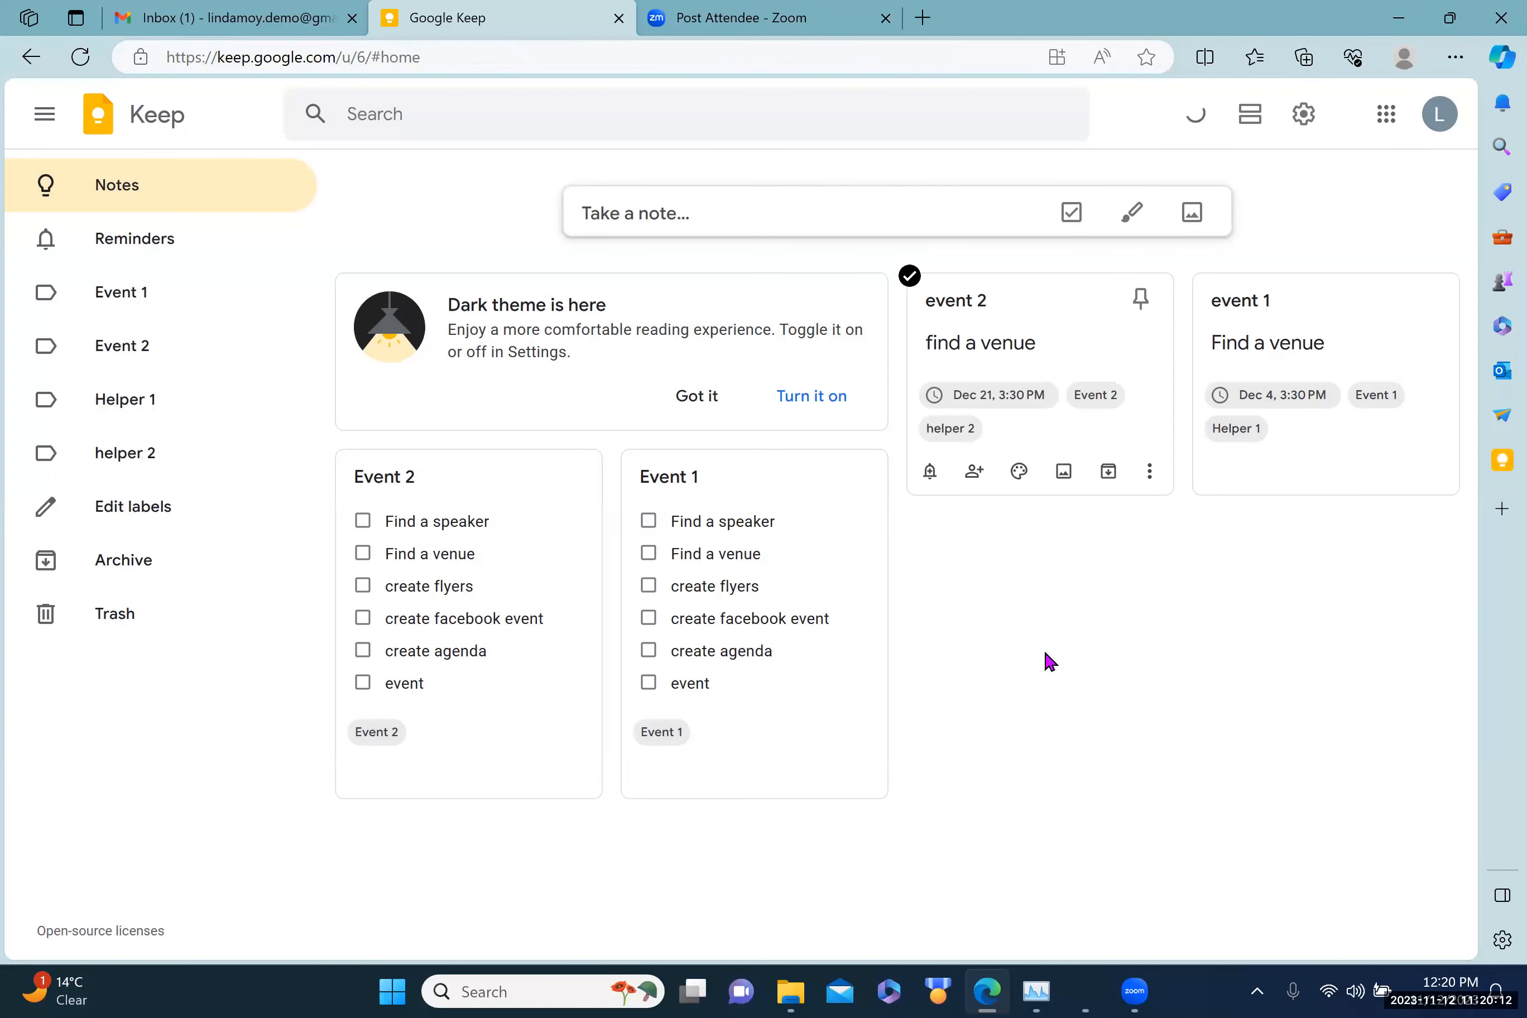
Step: Start a new note titled 'Event 1' reading 'create flyers'
click(629, 193)
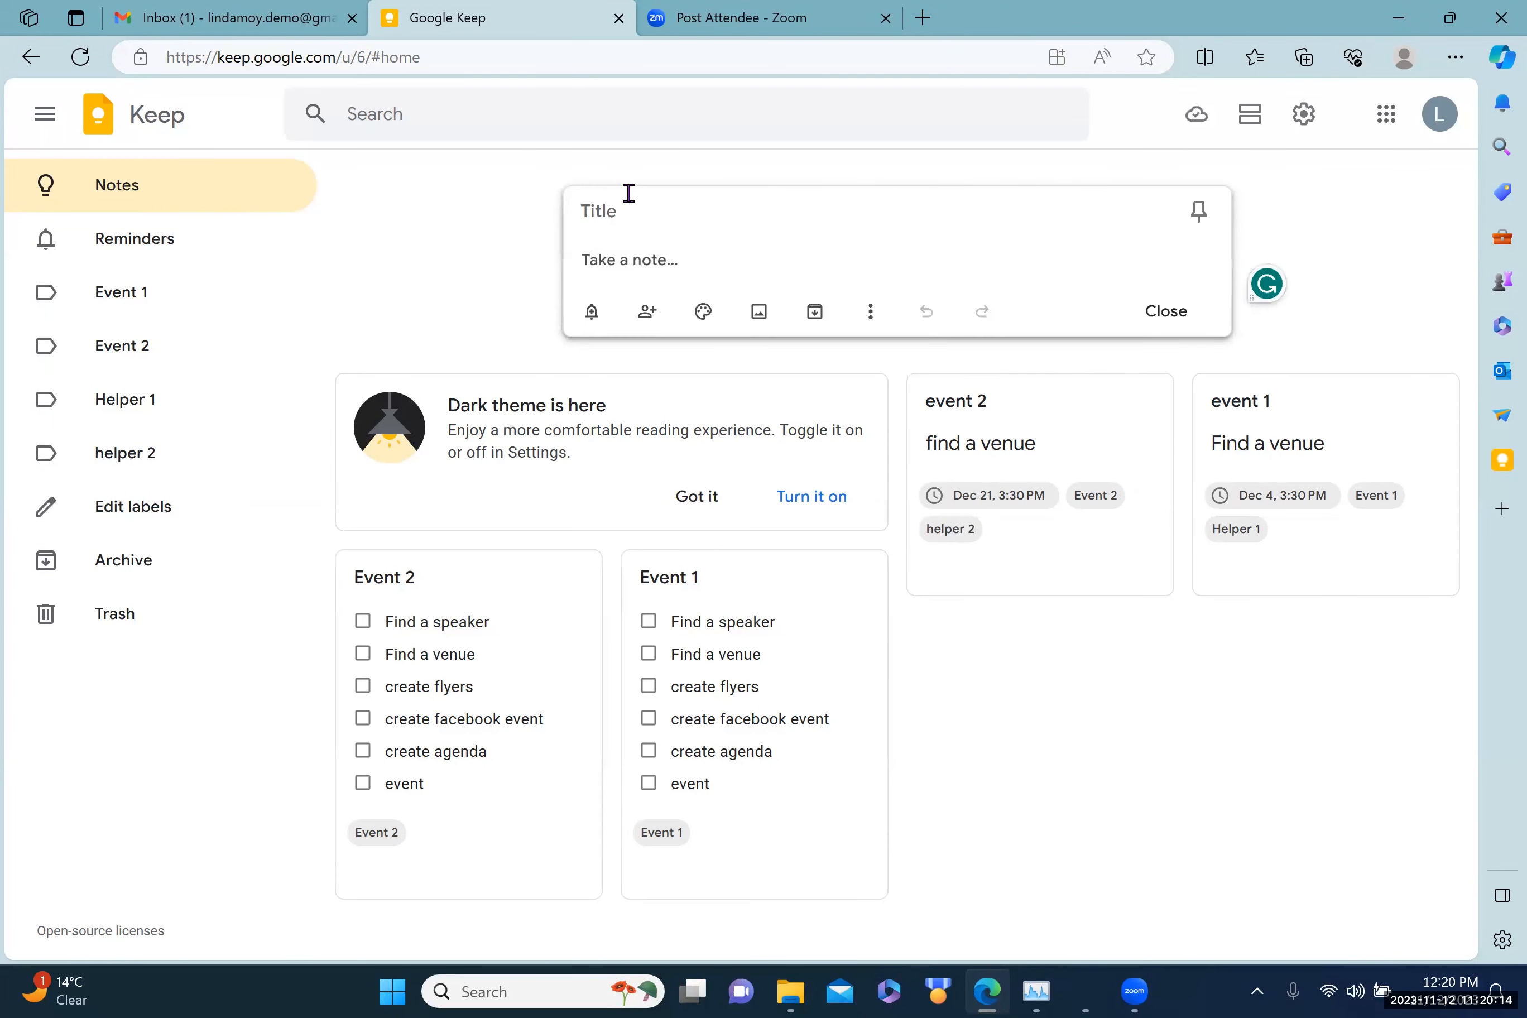
text(create flyers)
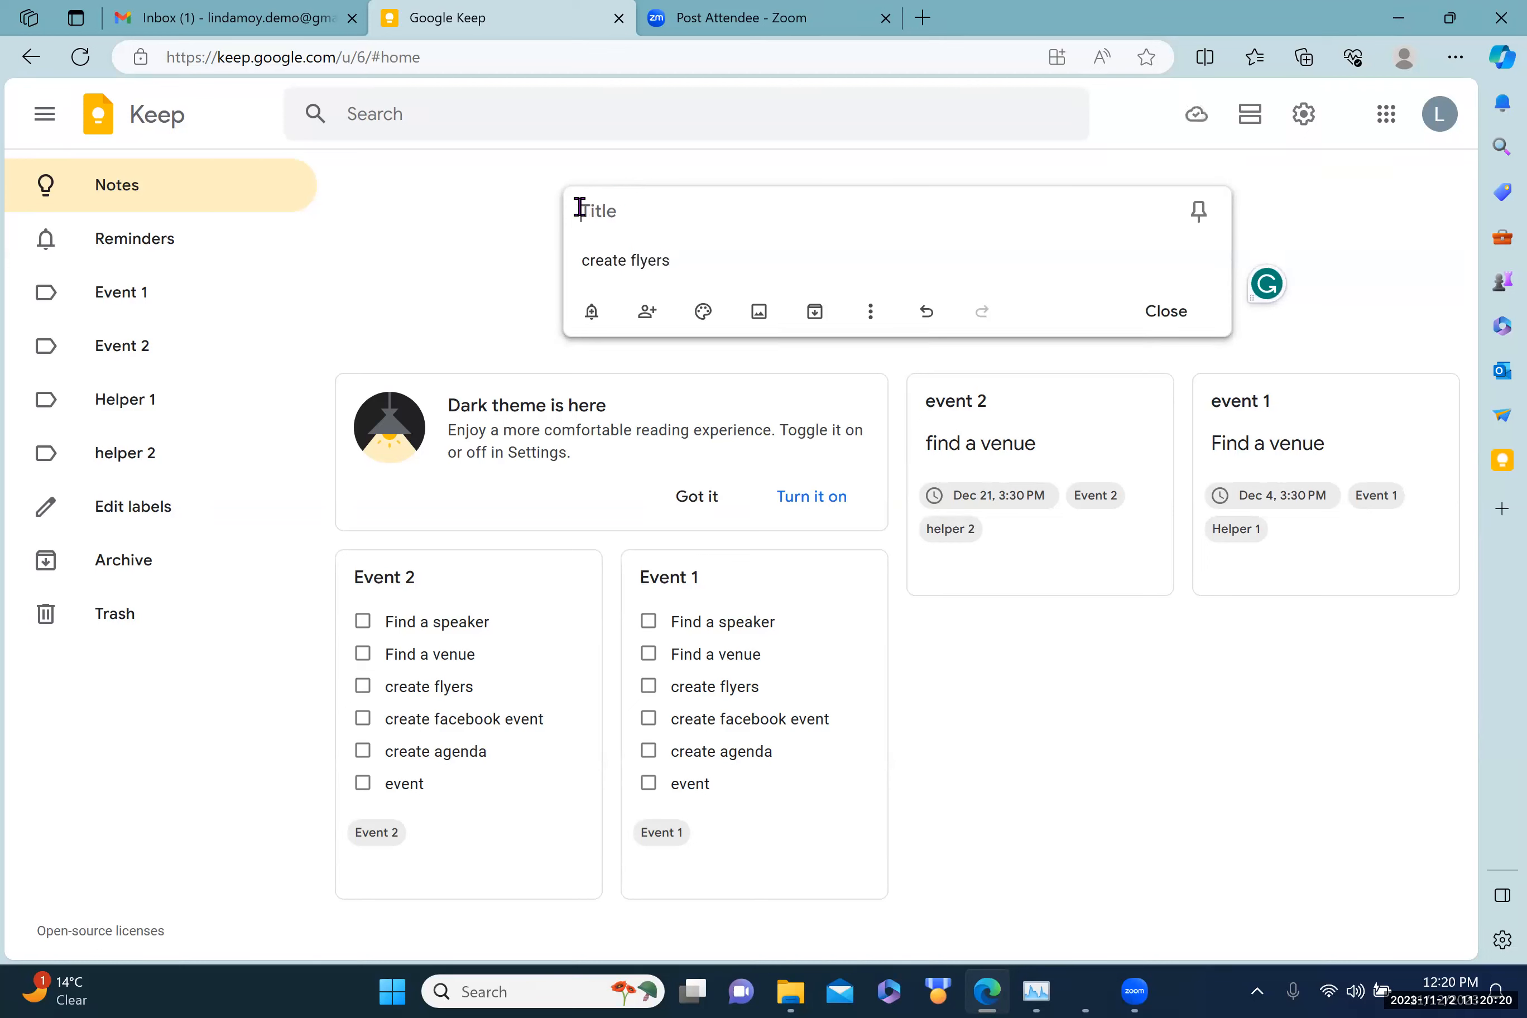
click(579, 208)
text(Event 1)
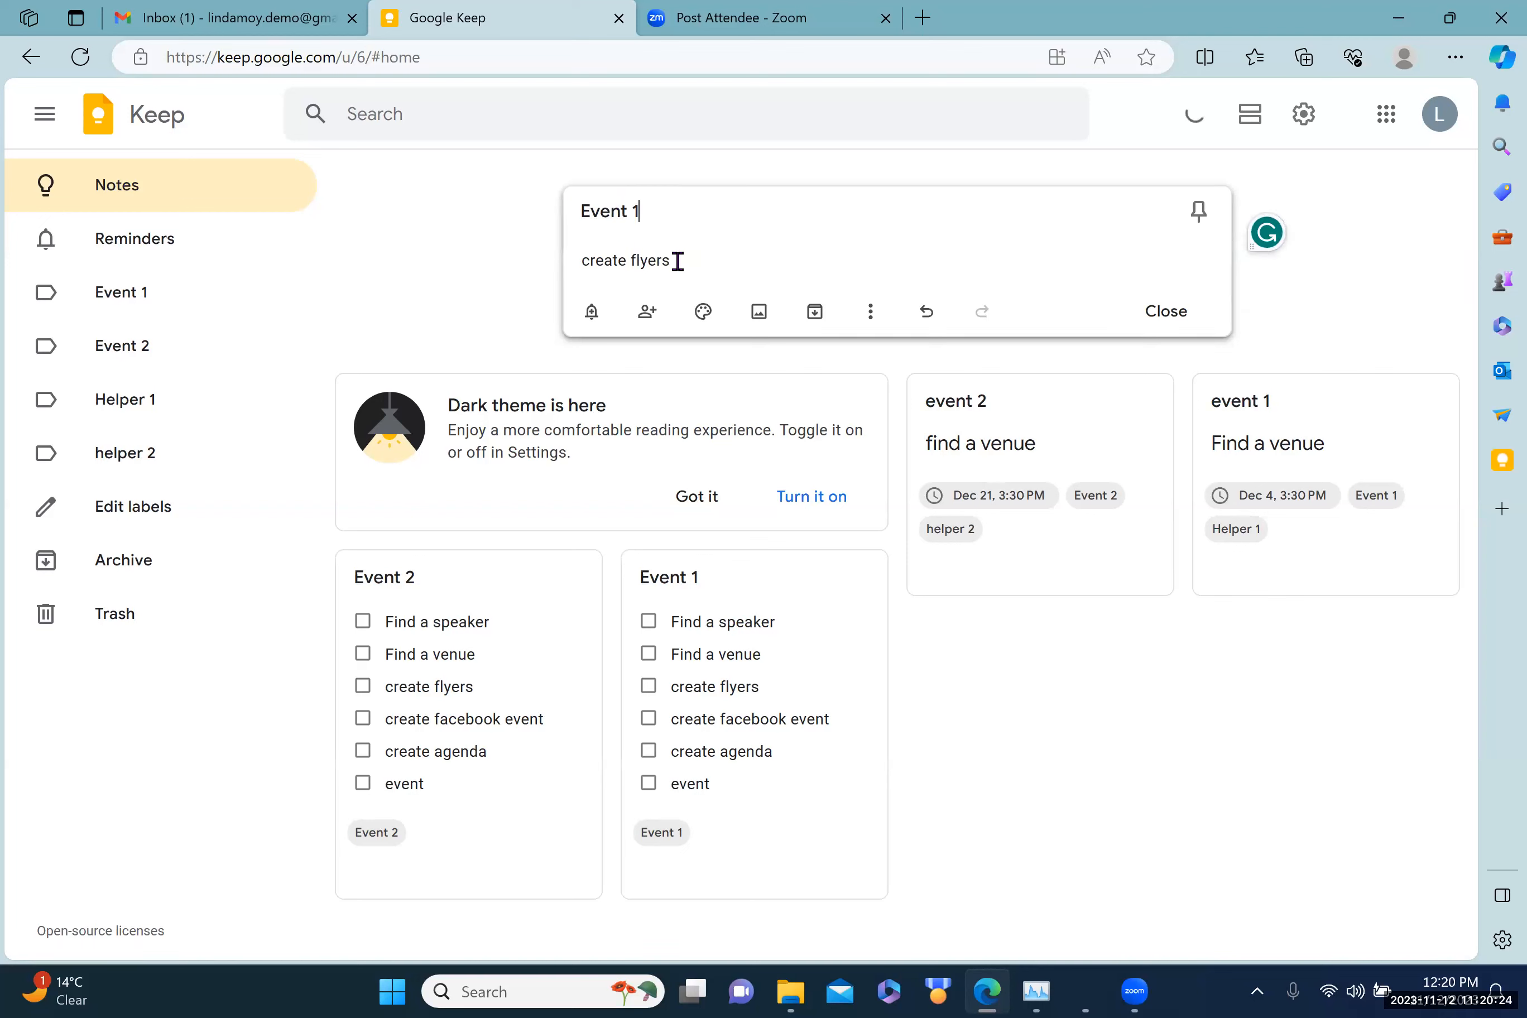
Step: Tag the note with the Event 1 and helper 2 labels and close it
click(870, 313)
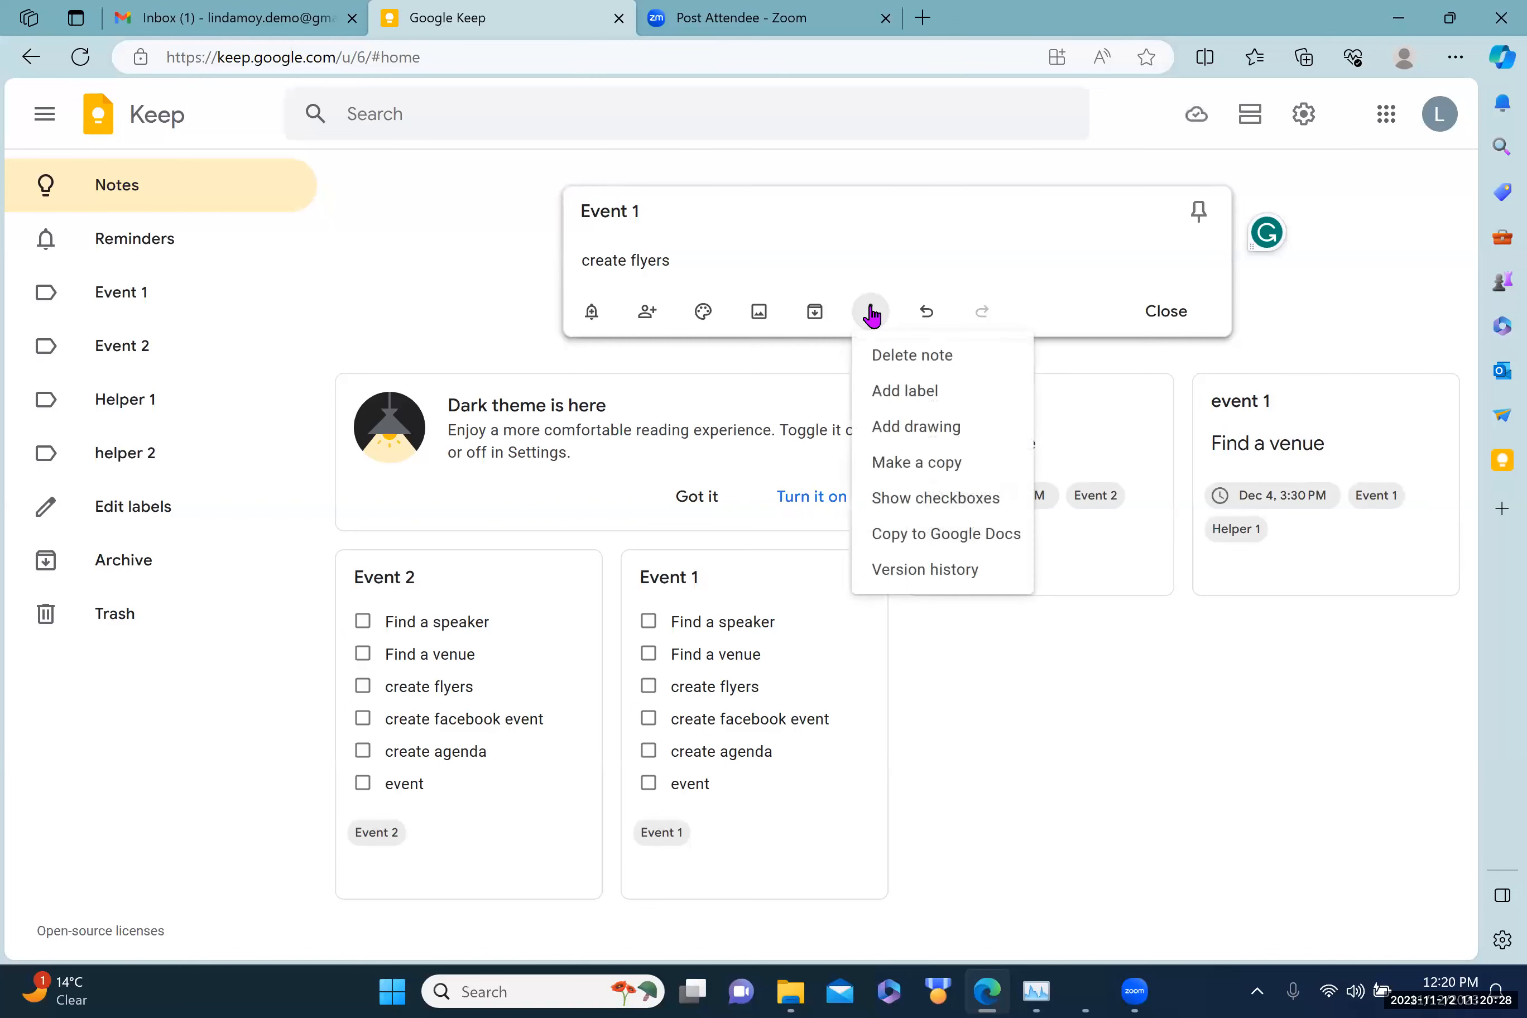
click(897, 394)
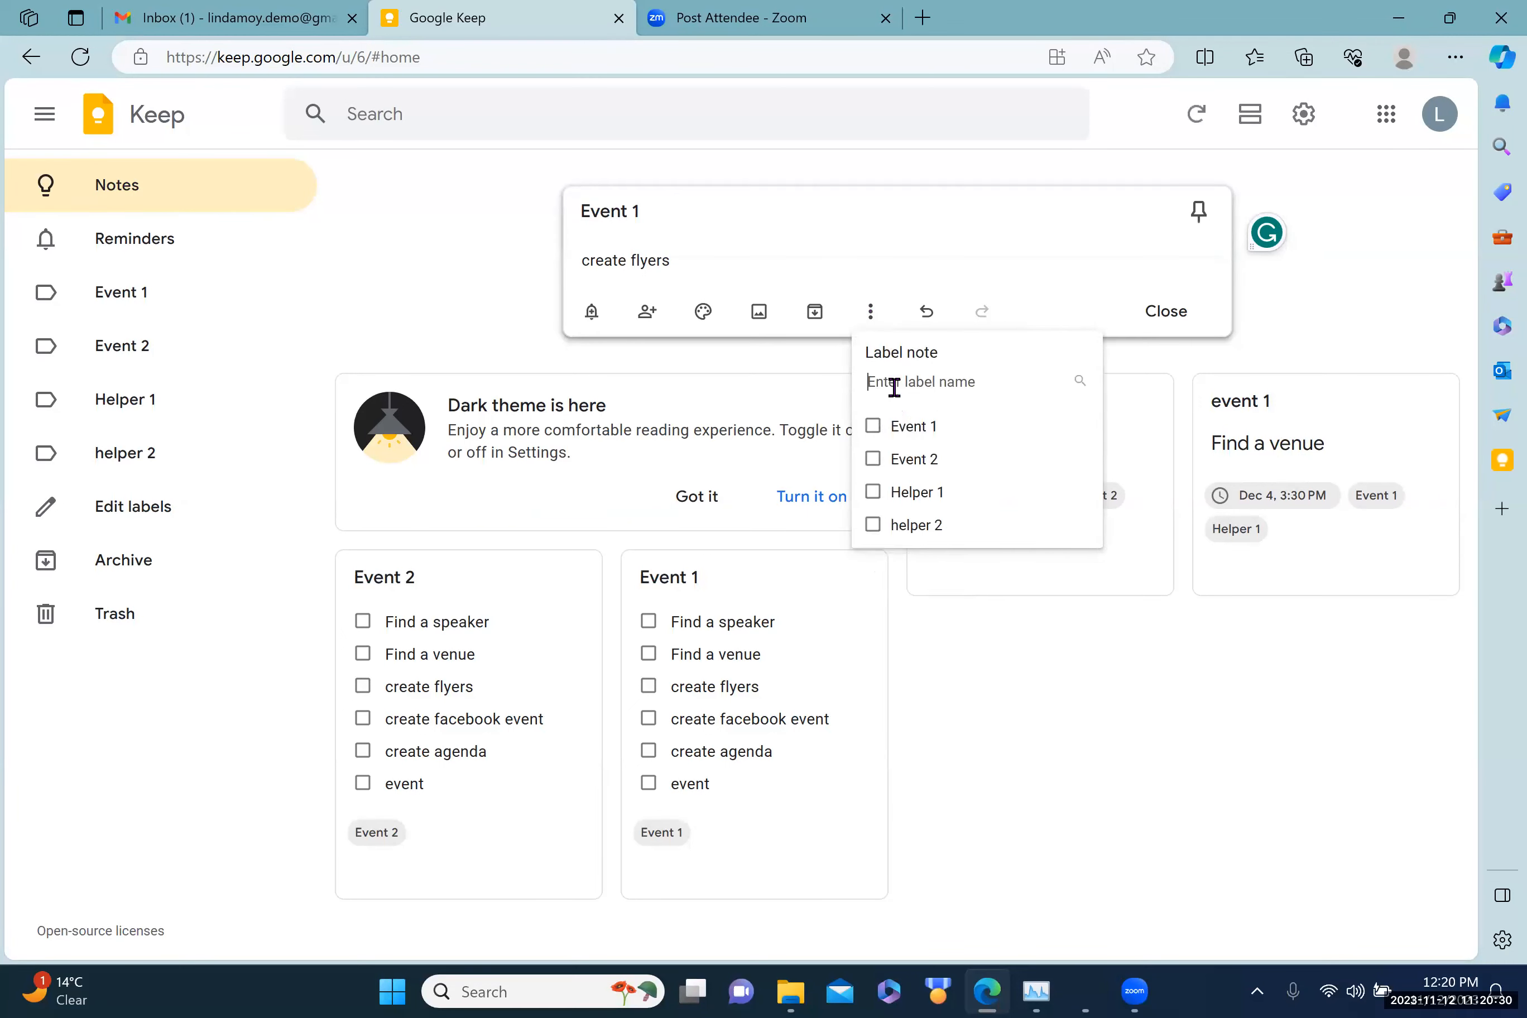
click(873, 428)
click(873, 527)
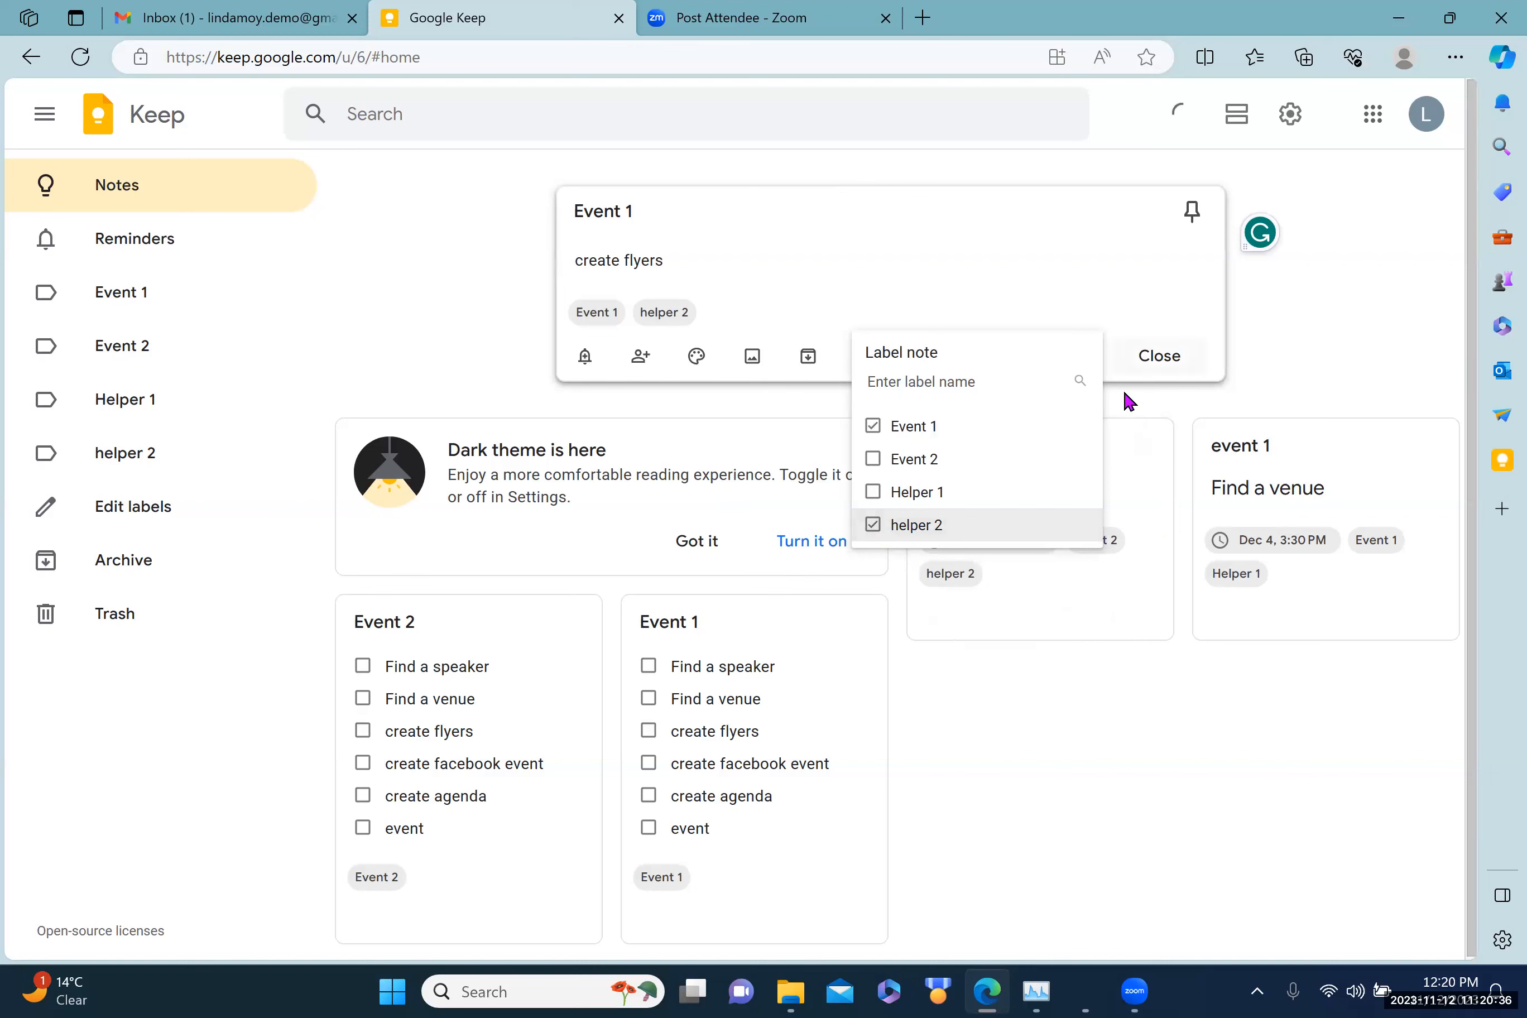
click(1146, 360)
click(1149, 361)
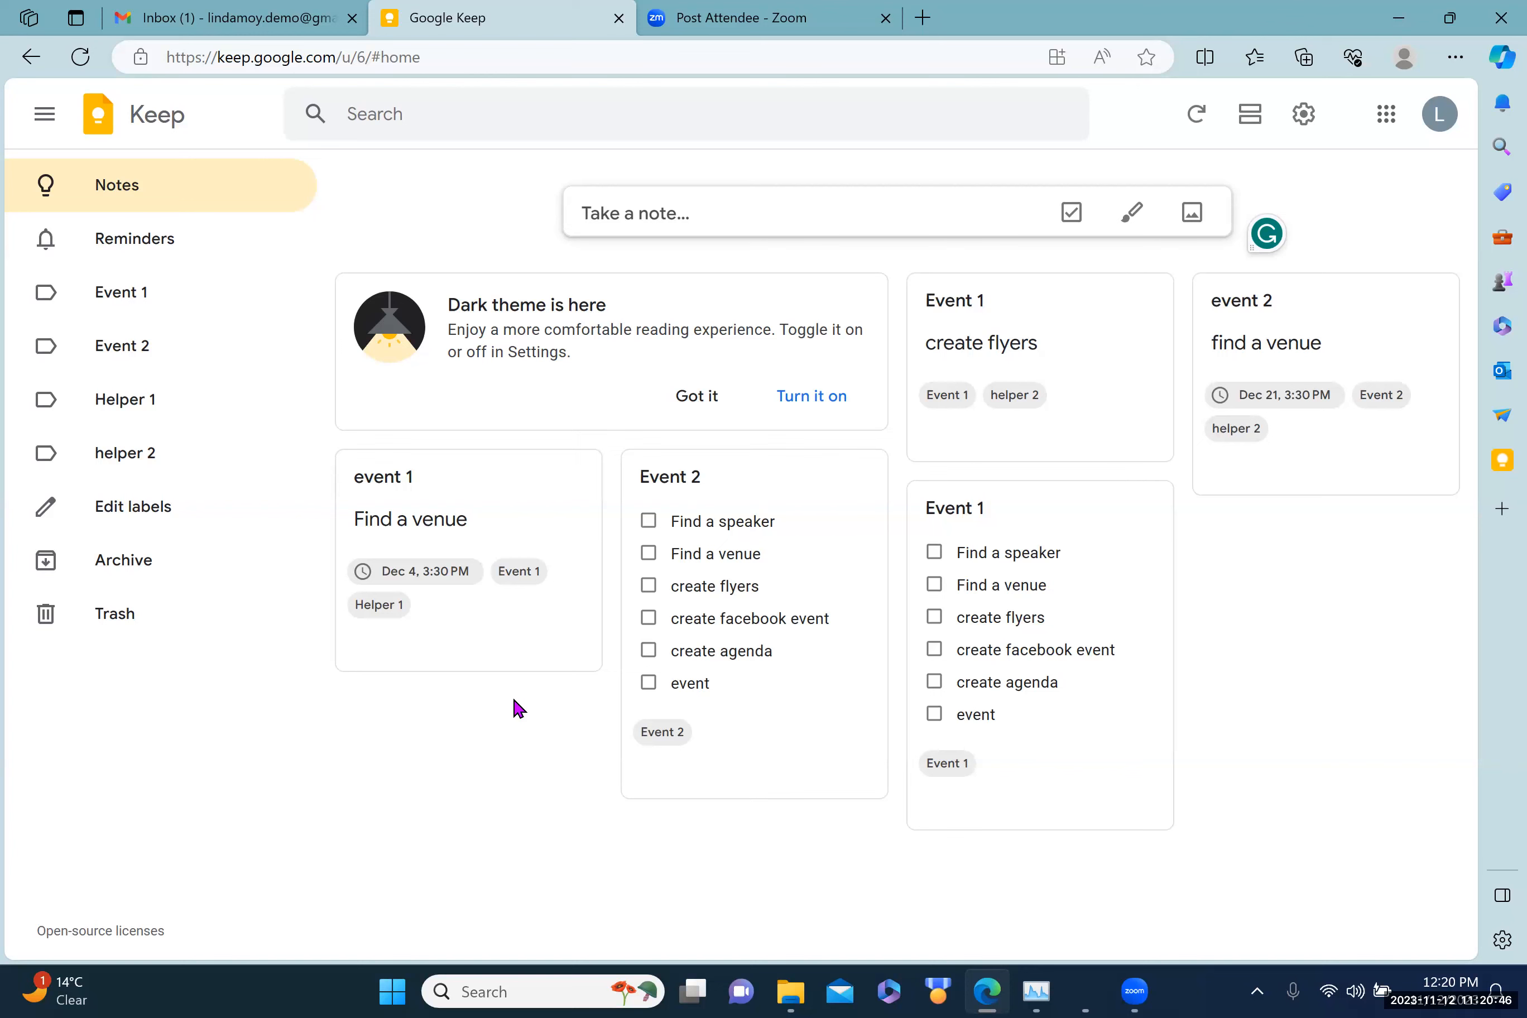
Step: Give the create flyers note a Dec 20, 2023, 3:30 PM reminder and close it
click(1098, 396)
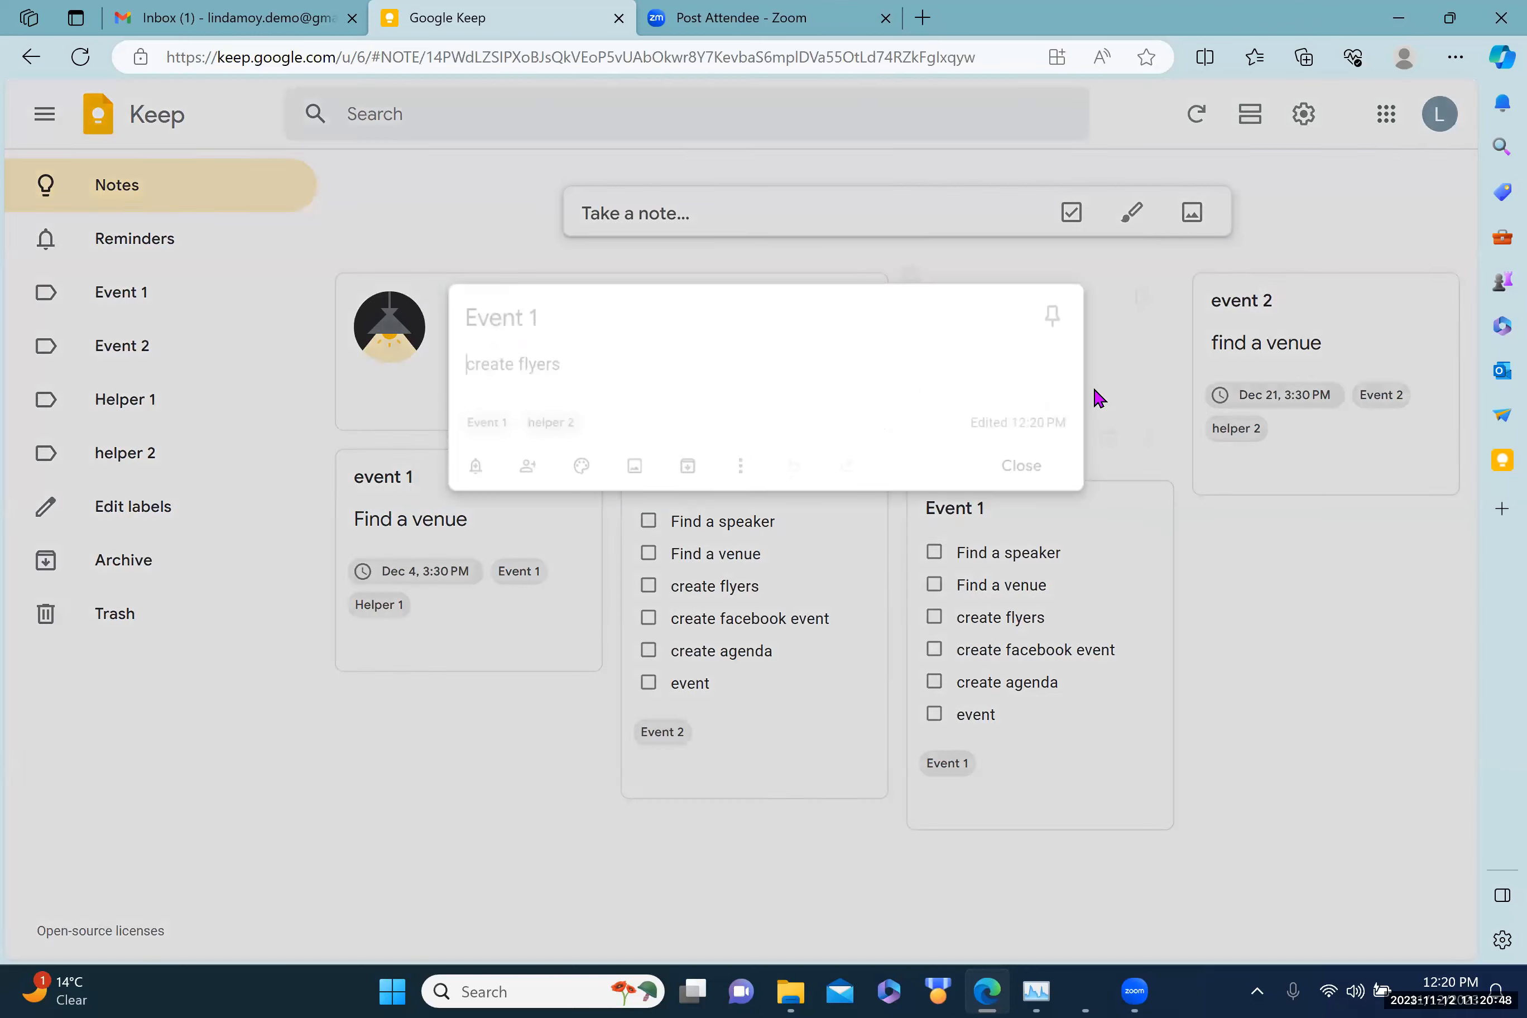
click(436, 470)
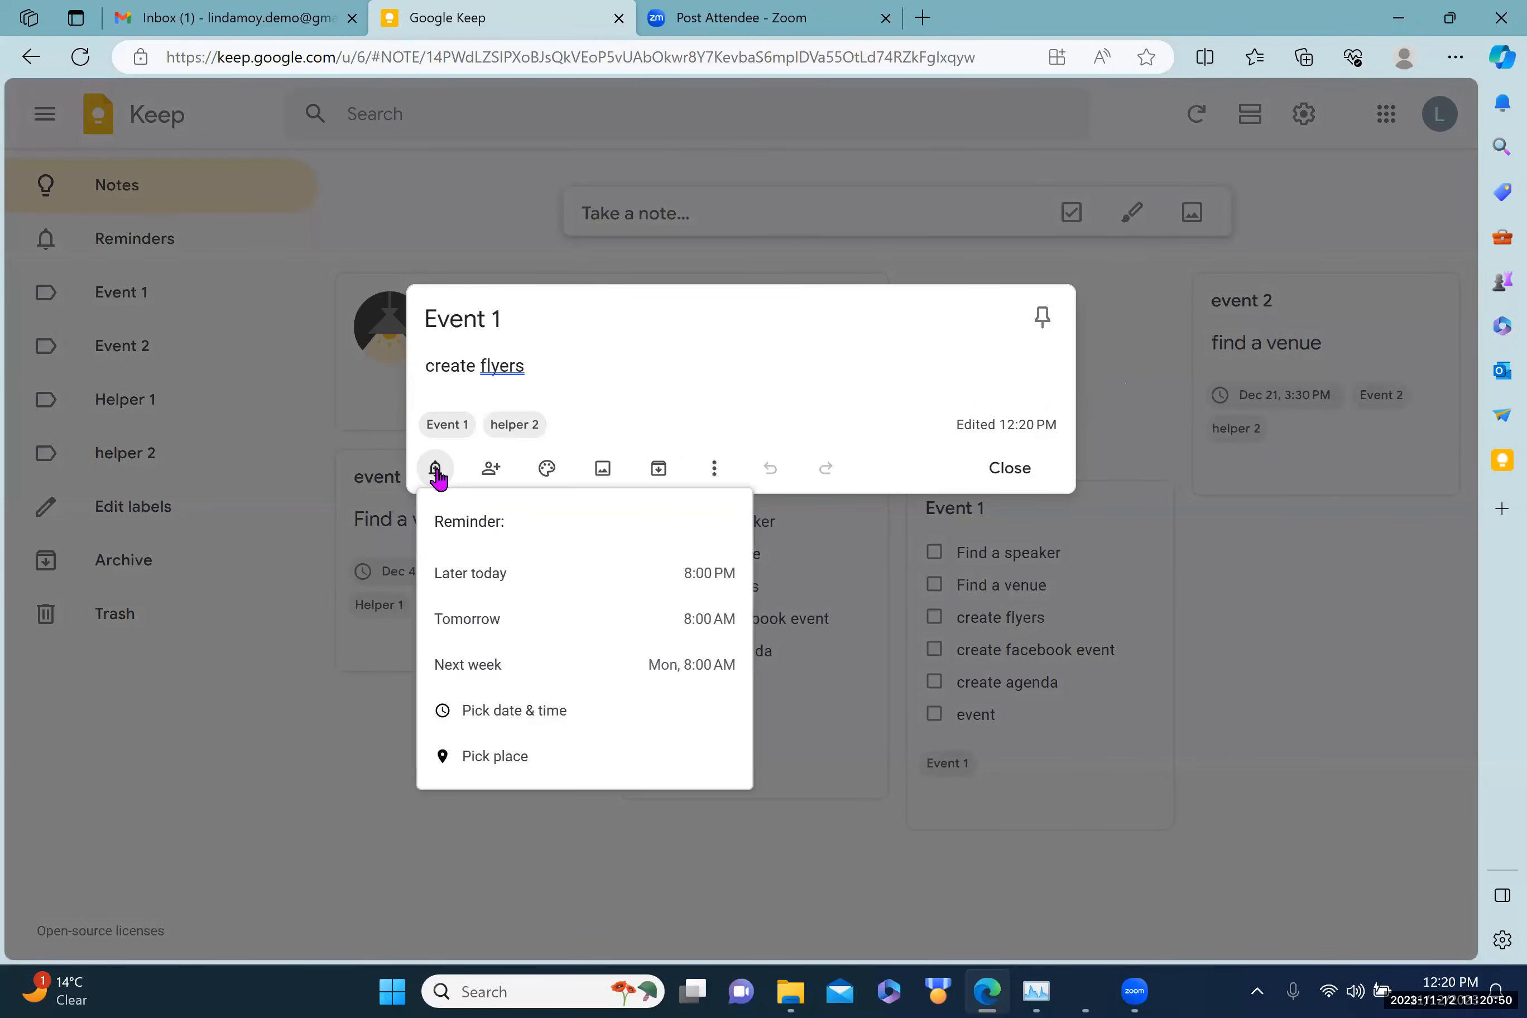
click(499, 713)
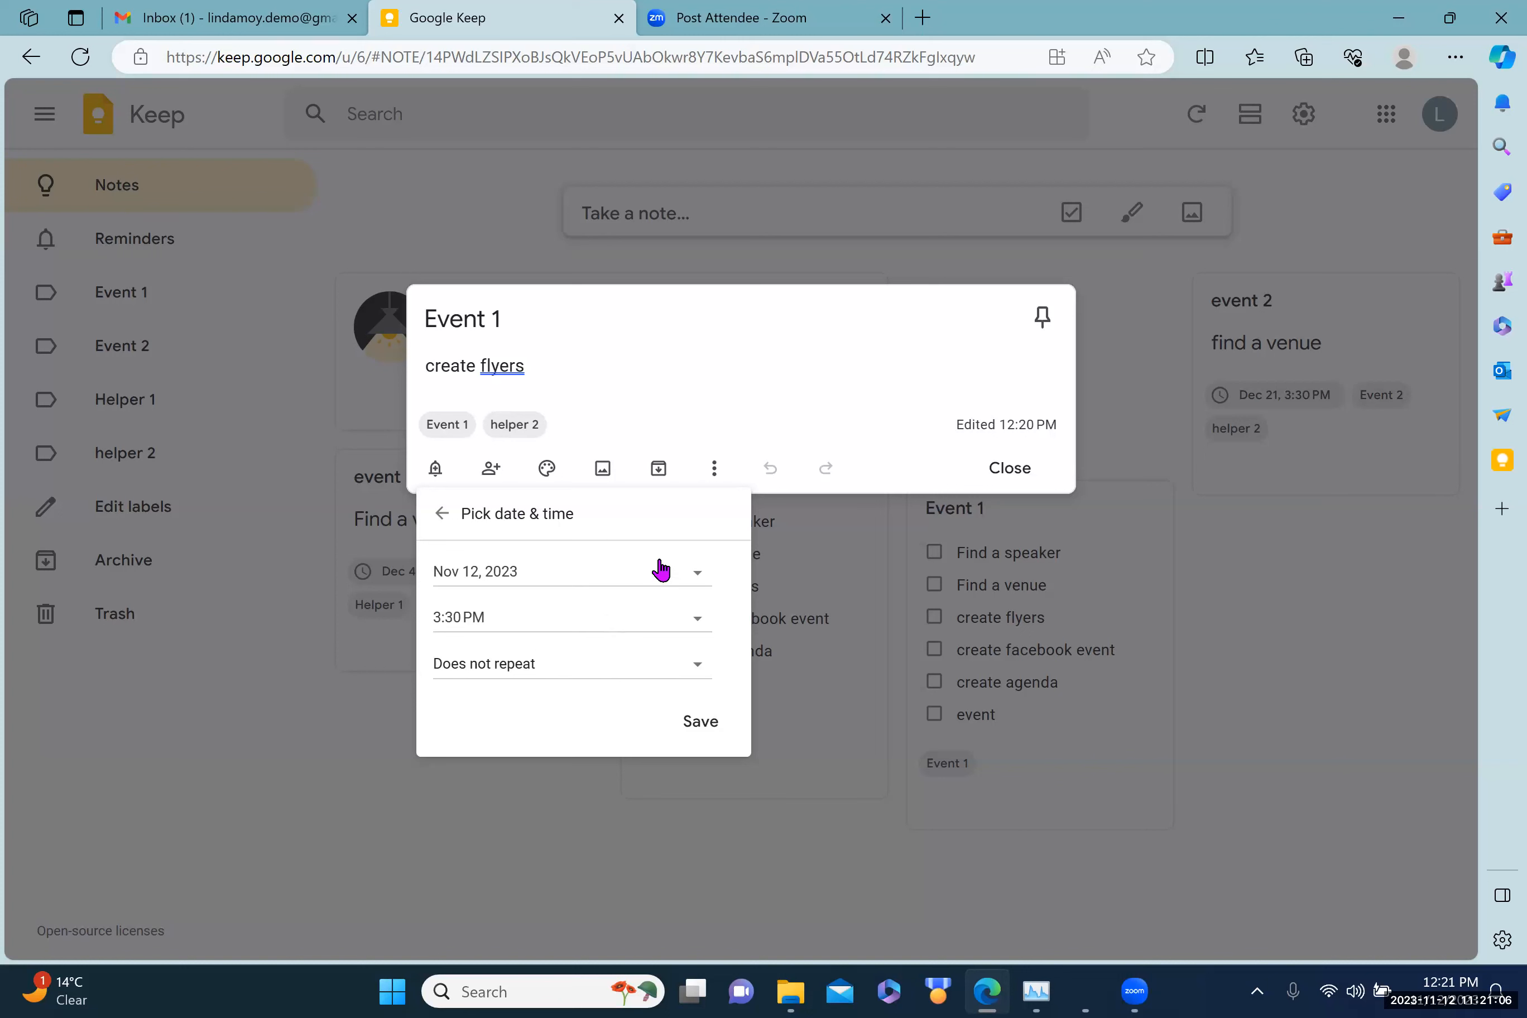
click(687, 577)
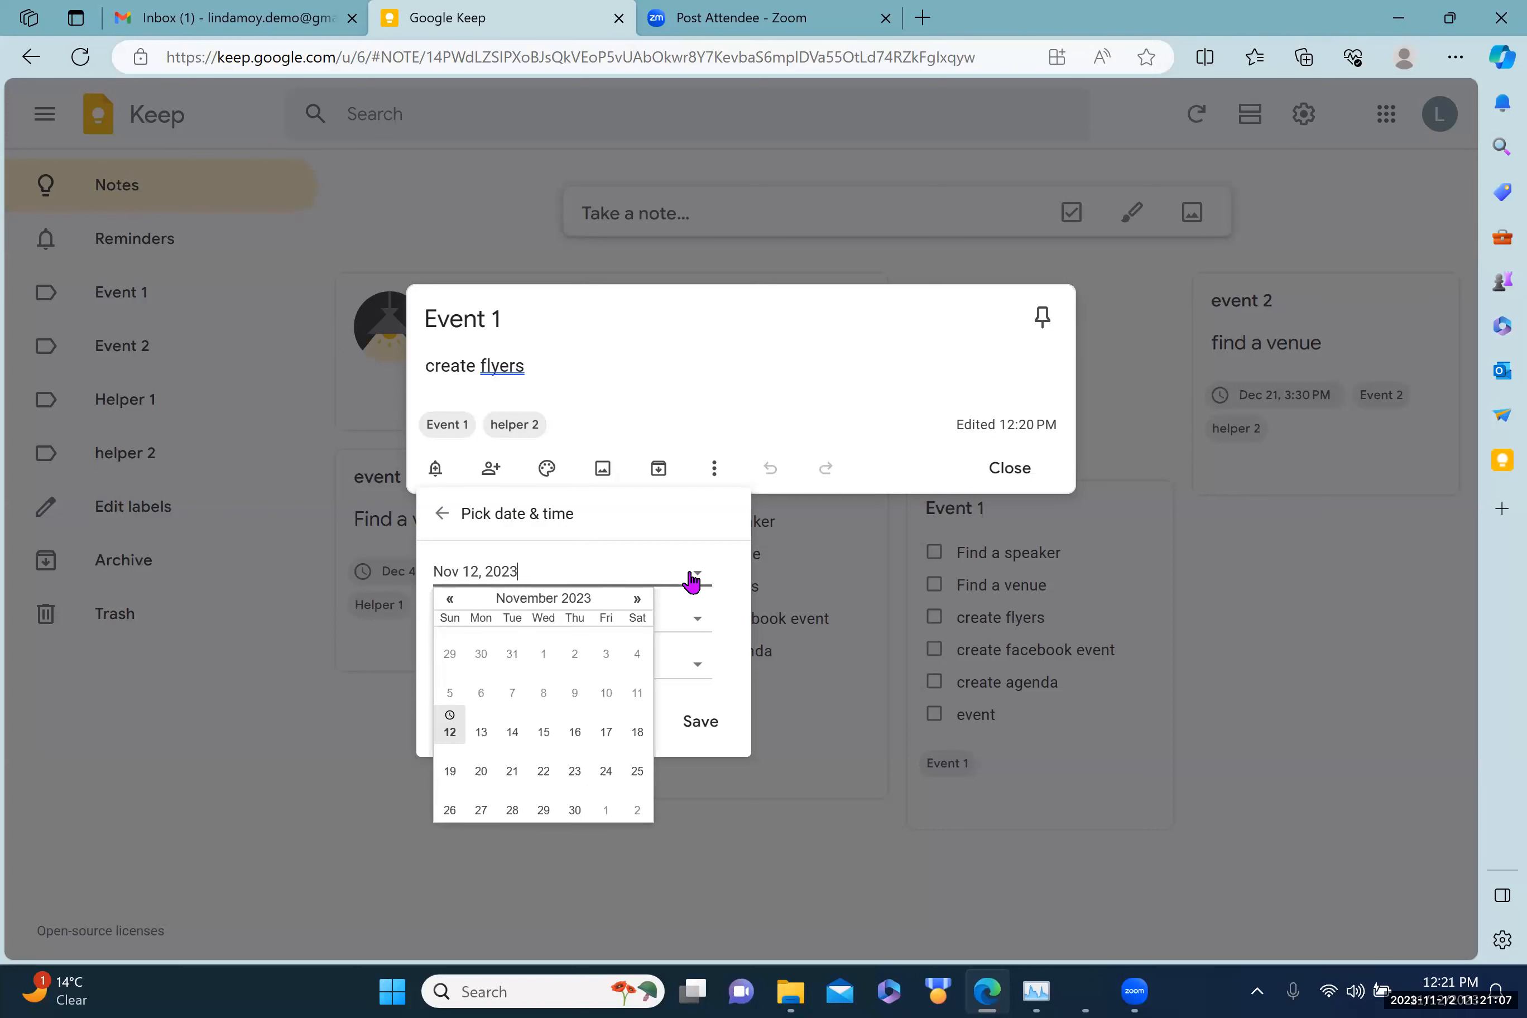
click(637, 598)
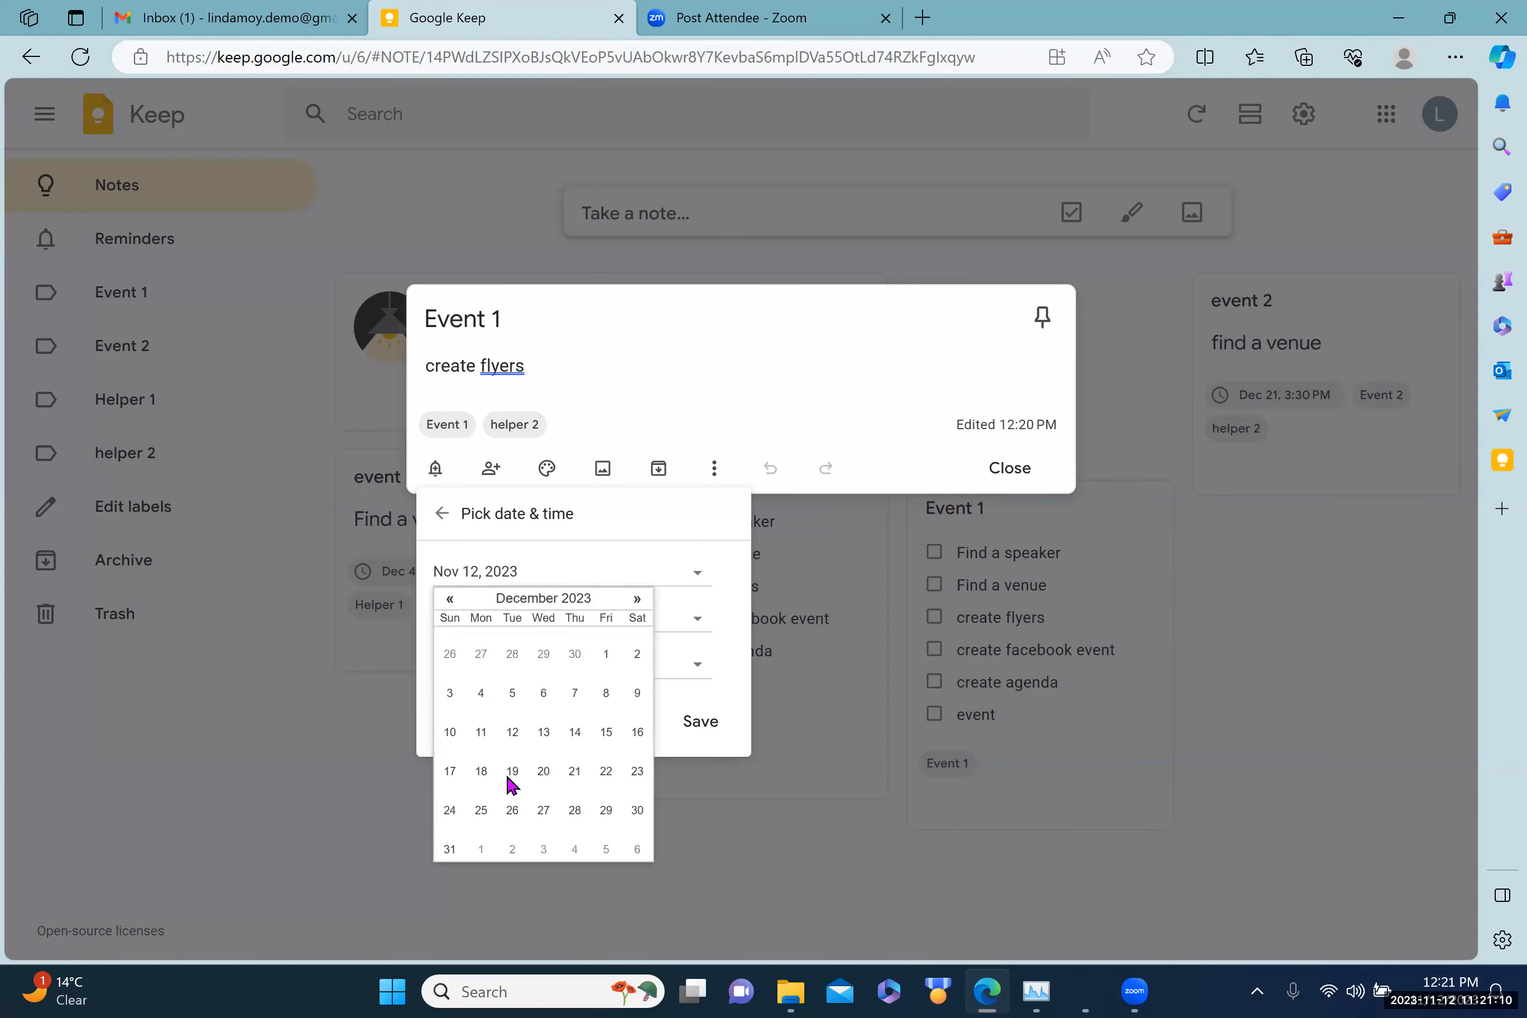
click(543, 771)
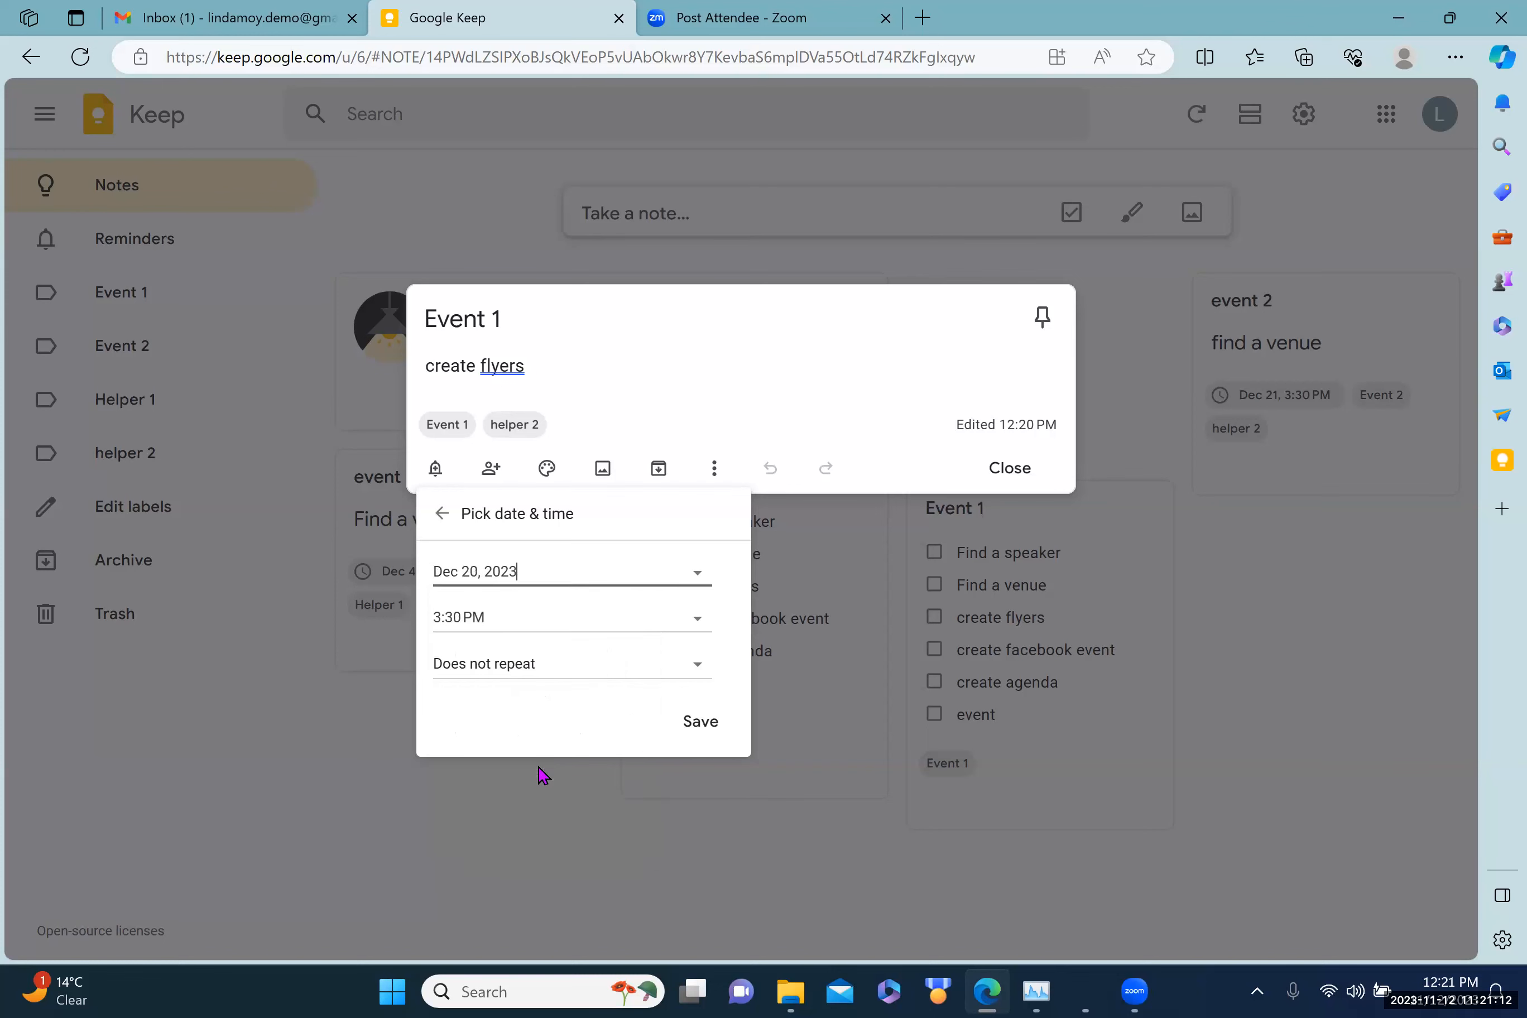
click(706, 724)
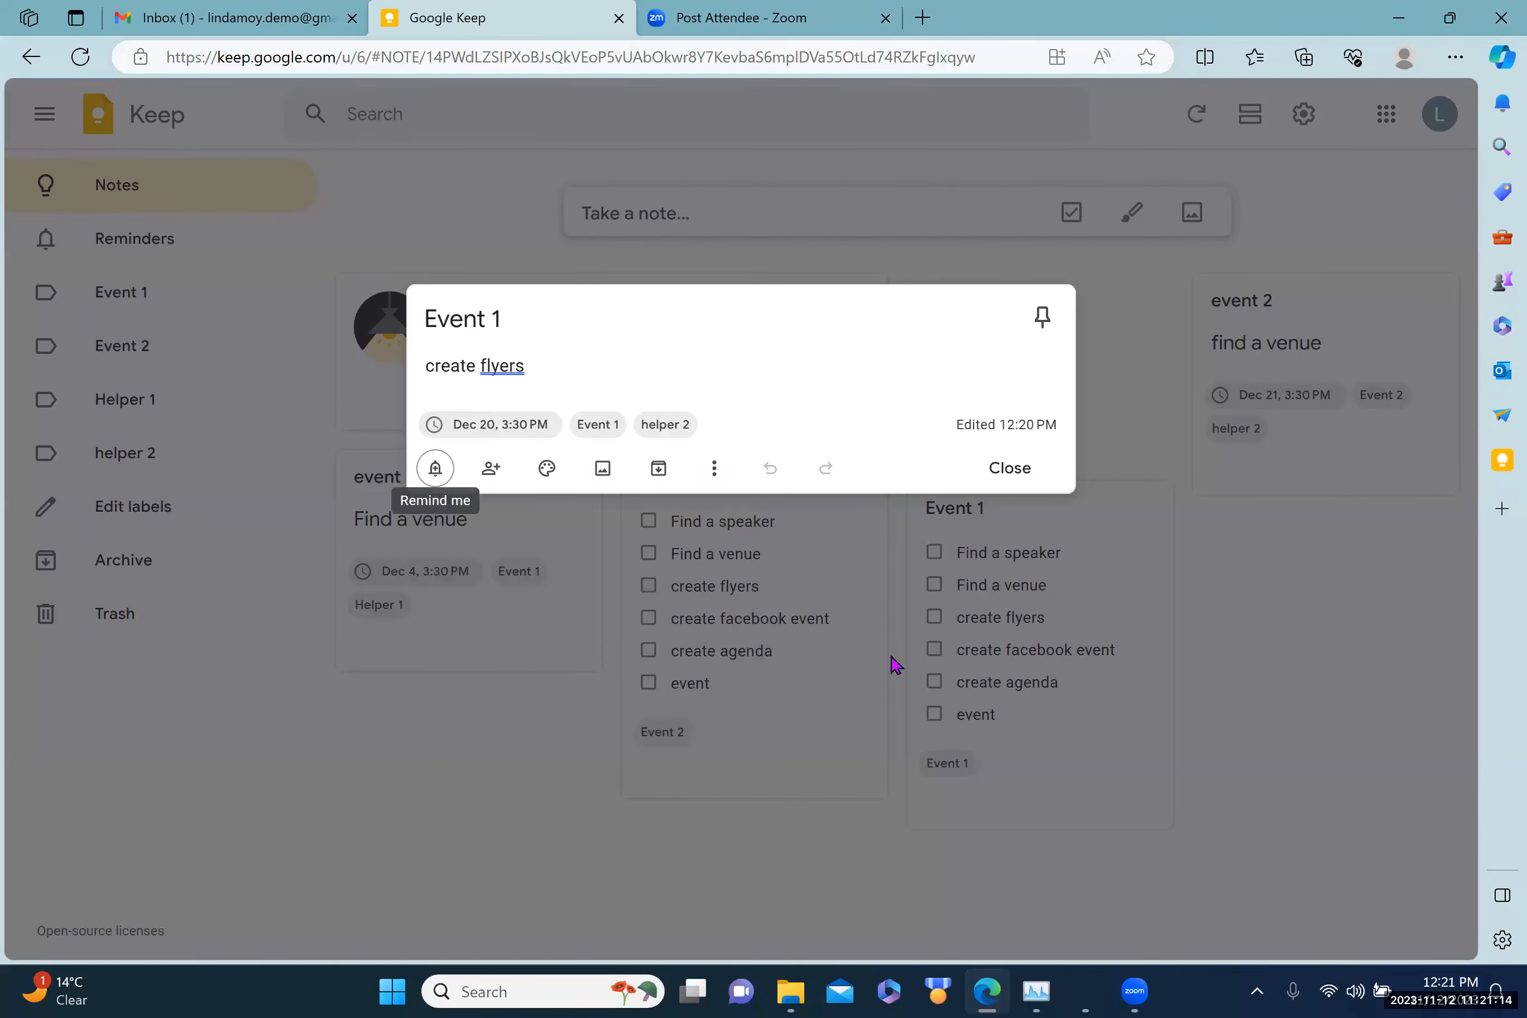
click(1216, 599)
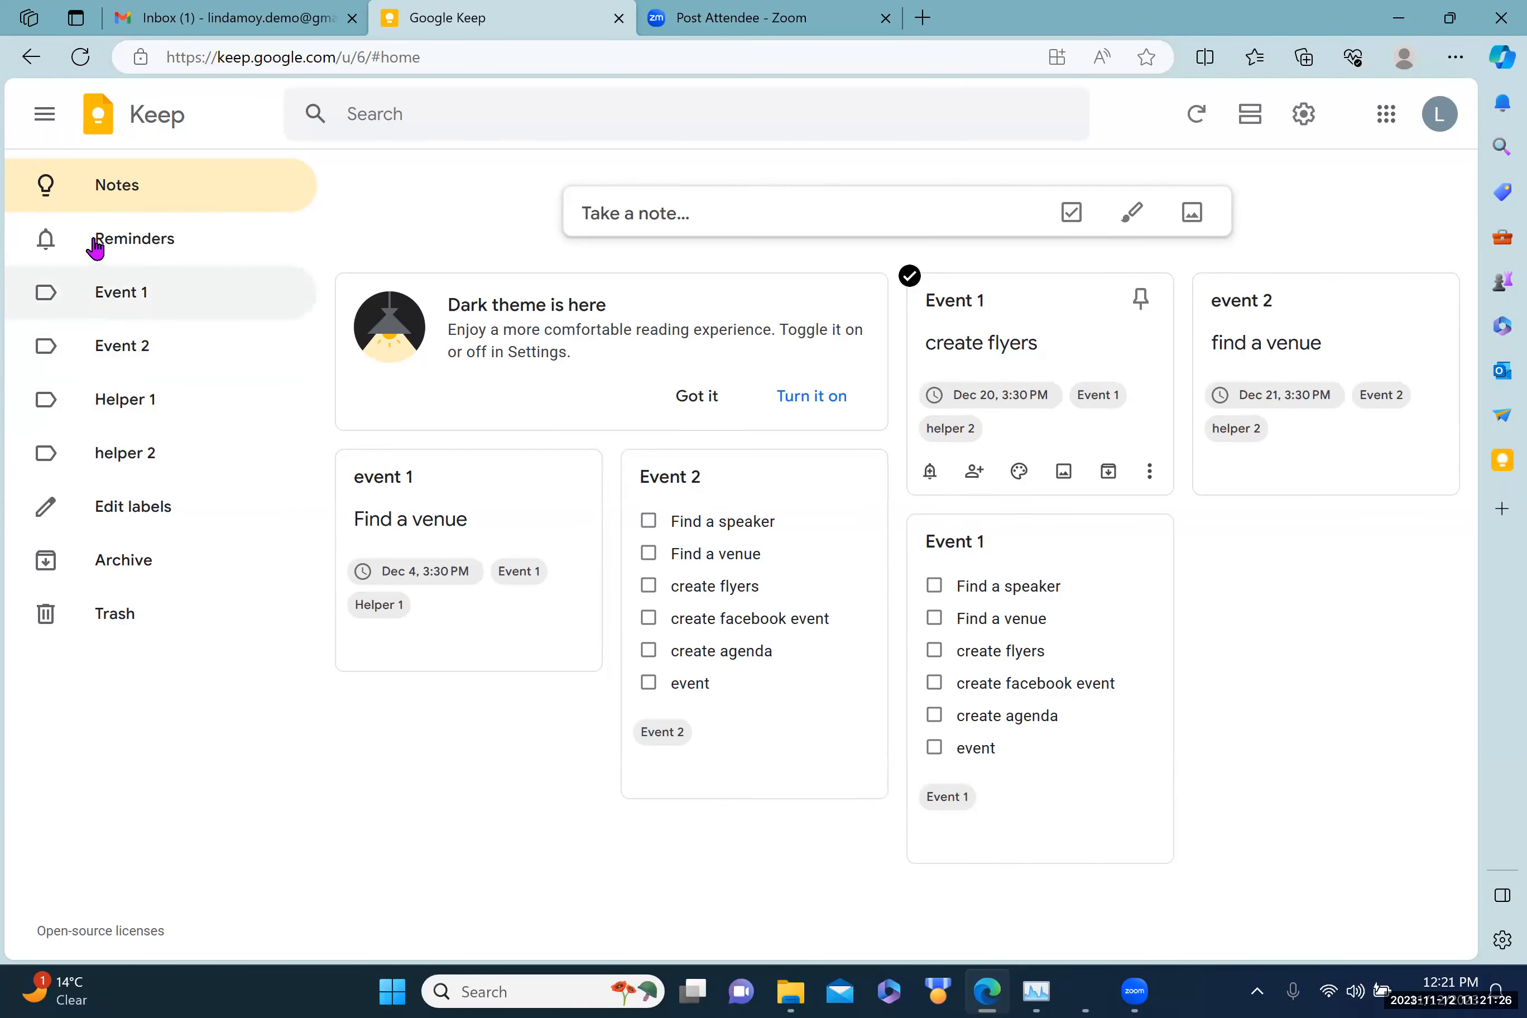
Step: Filter the board by the Event 1, Helper 1 and helper 2 labels
click(113, 302)
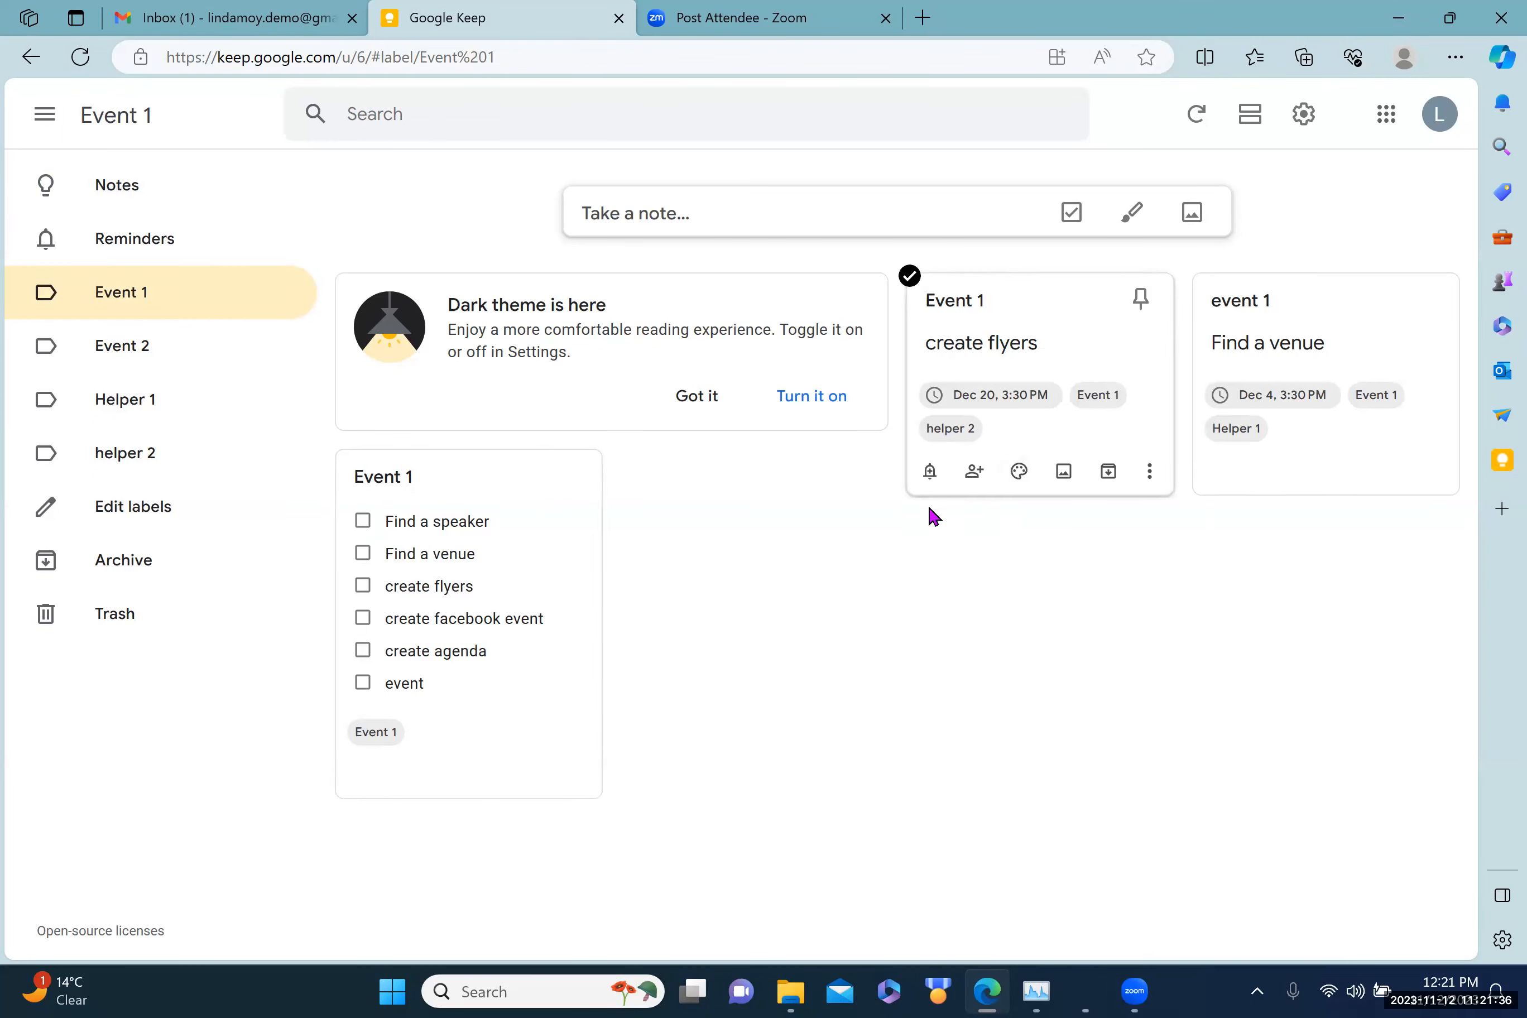
mouse_move(1107, 407)
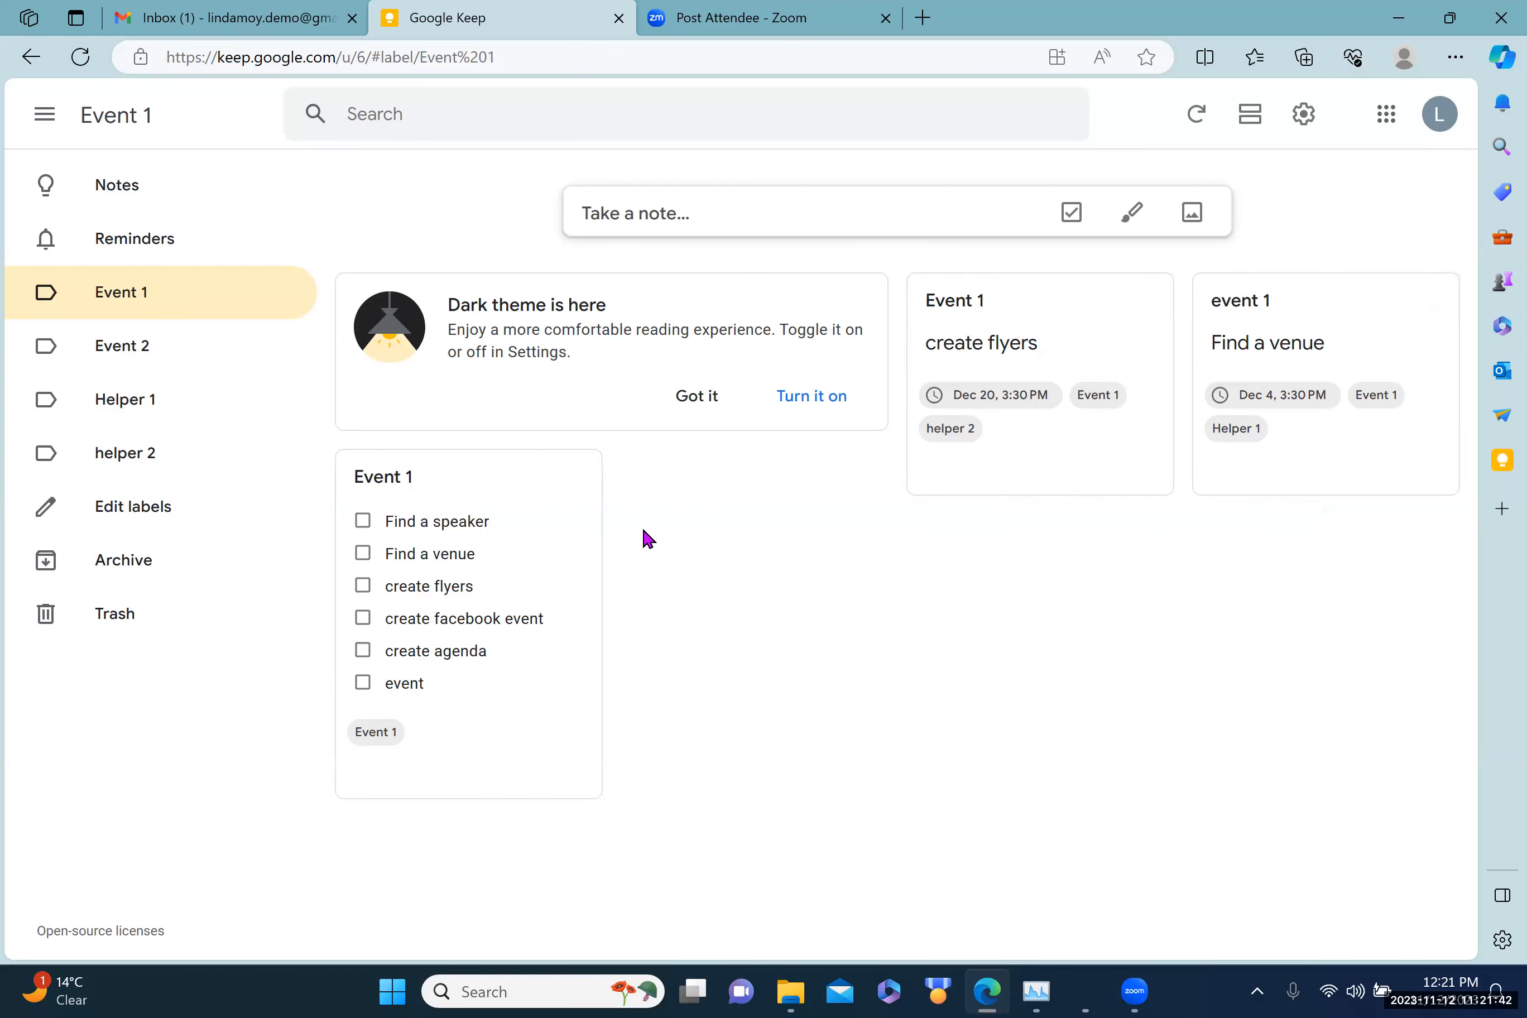
click(133, 408)
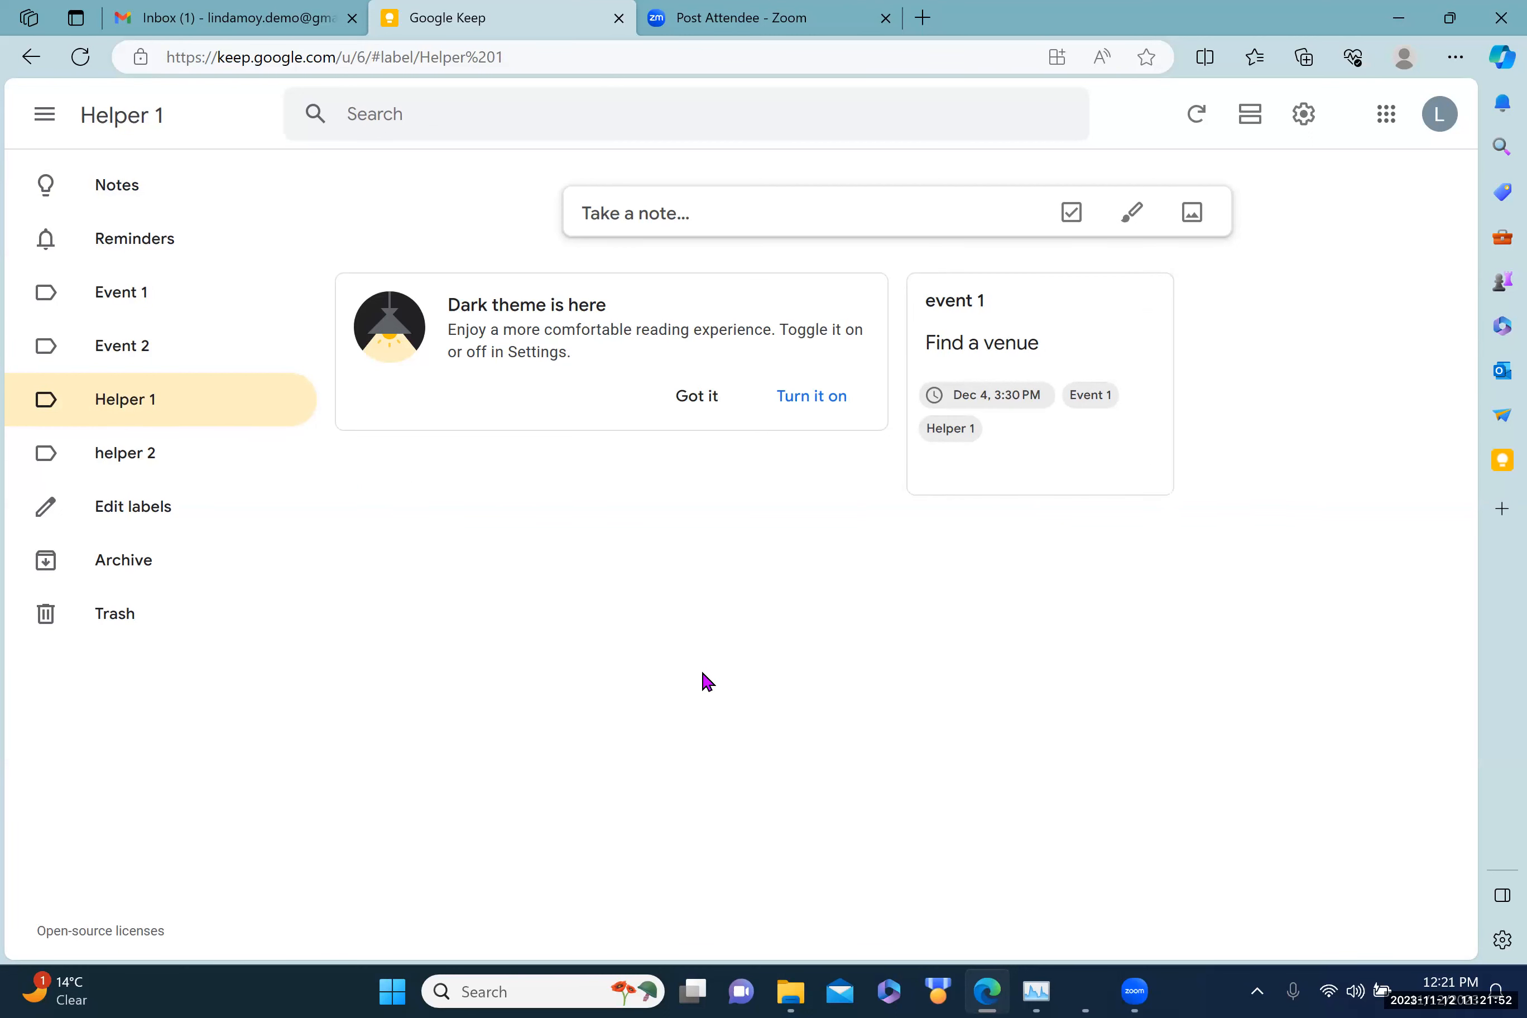
click(123, 460)
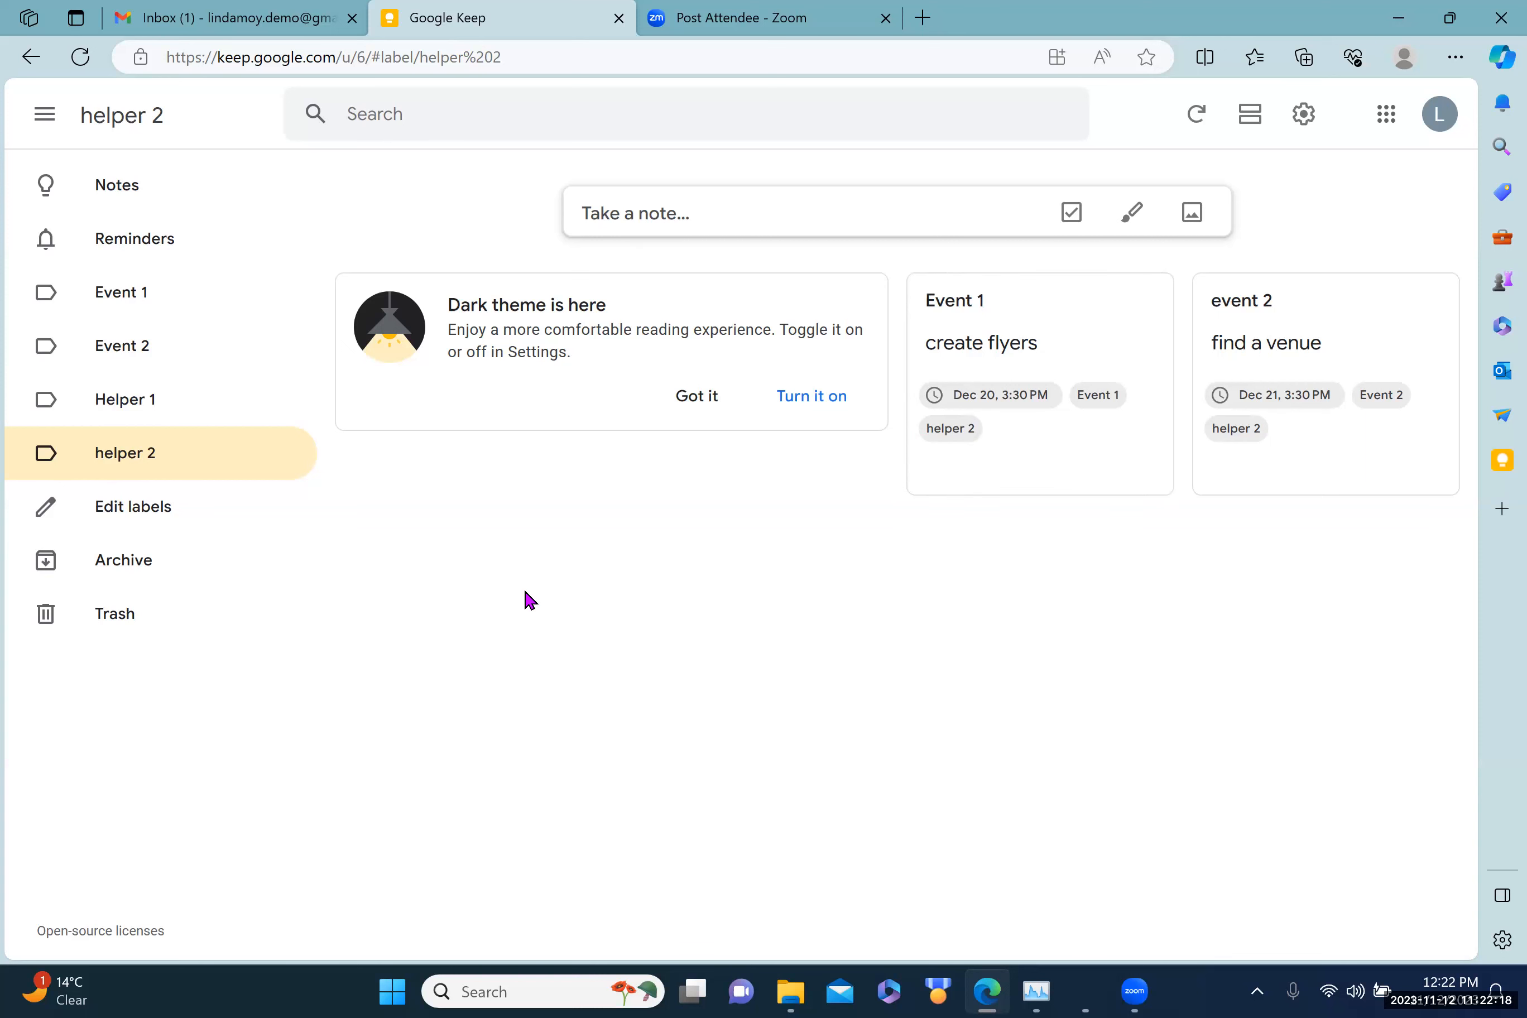
Step: Return to all notes, step through Event 1, Event 2, Helper 1, helper 2, then show Reminders
click(122, 195)
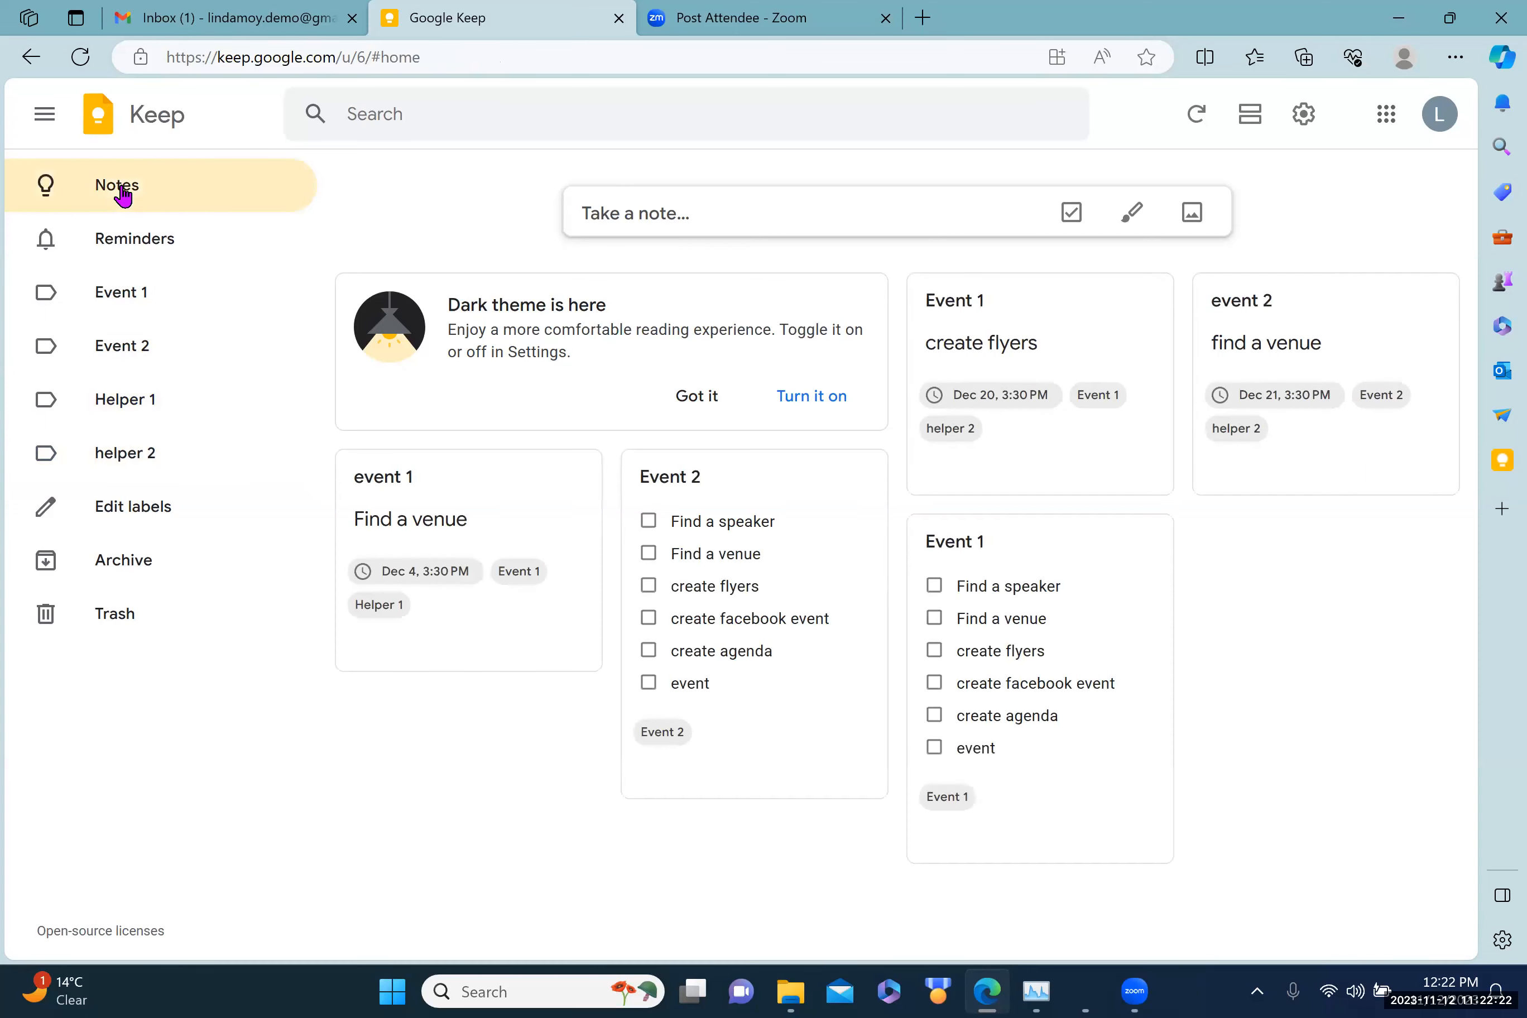
click(122, 294)
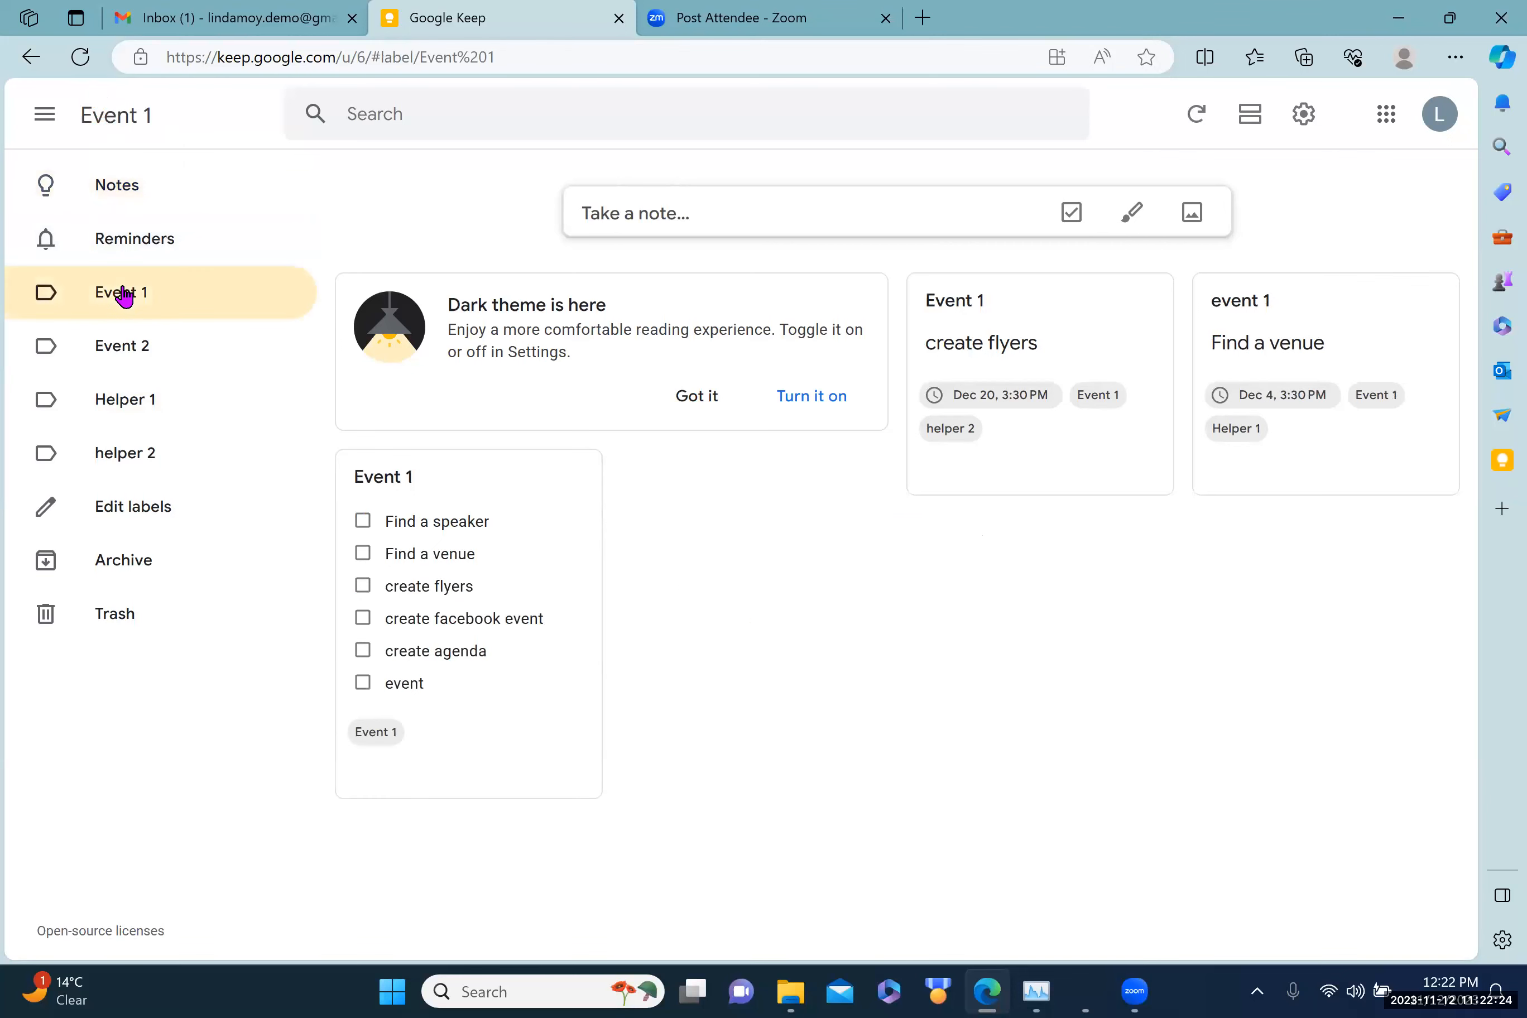
click(123, 351)
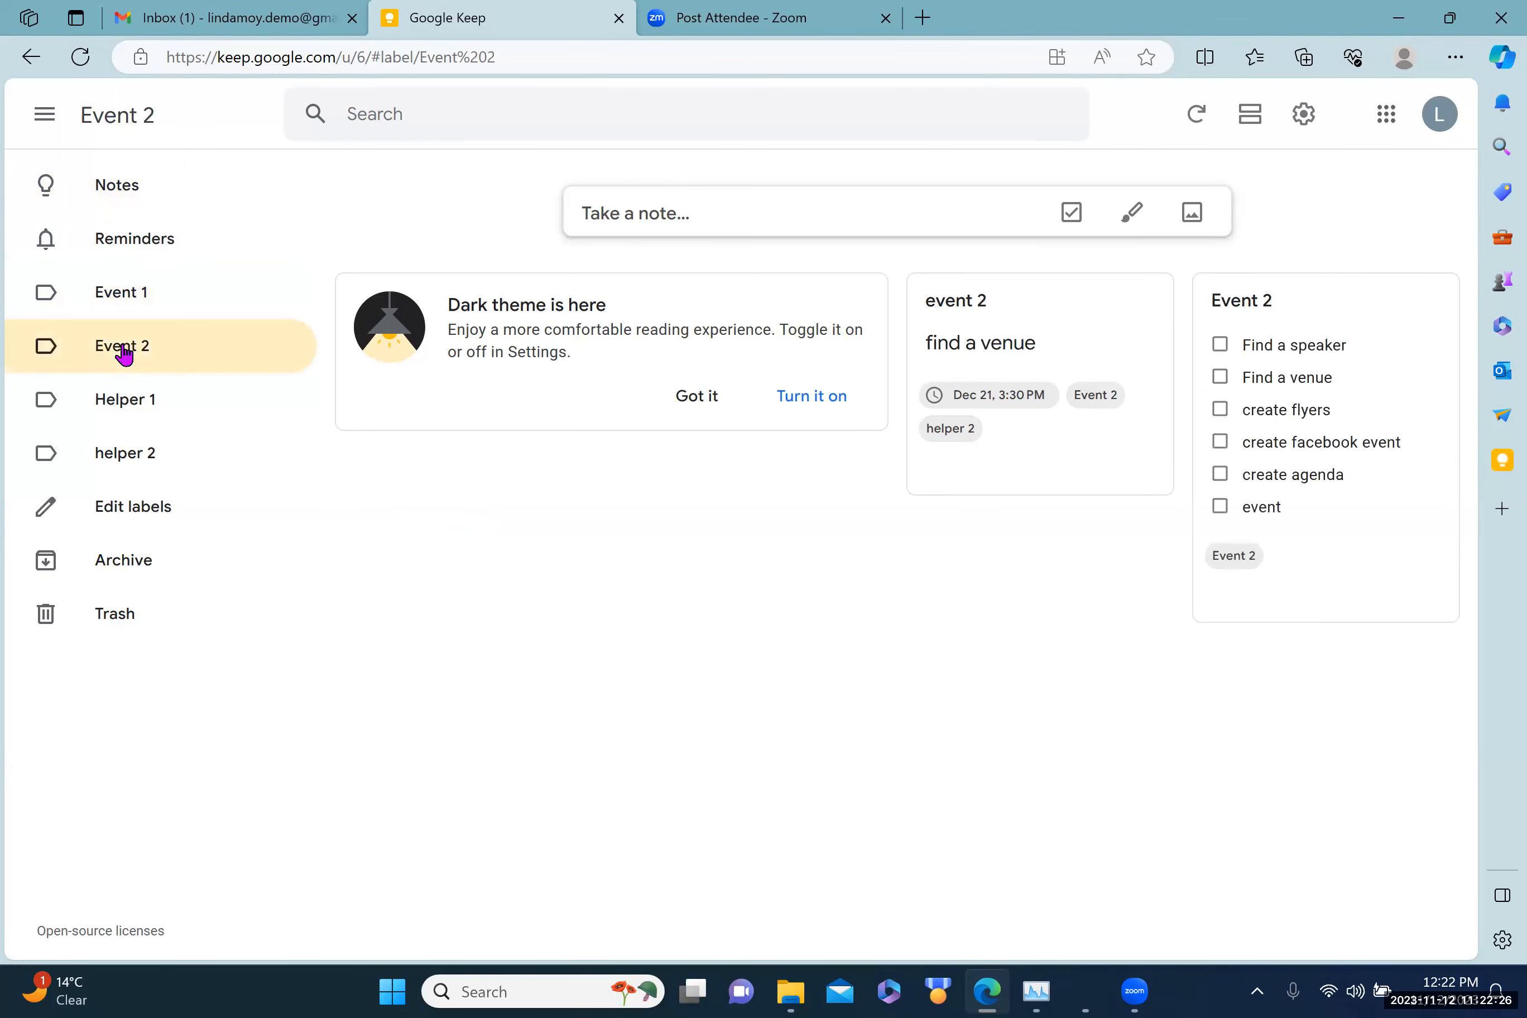
click(126, 405)
click(140, 454)
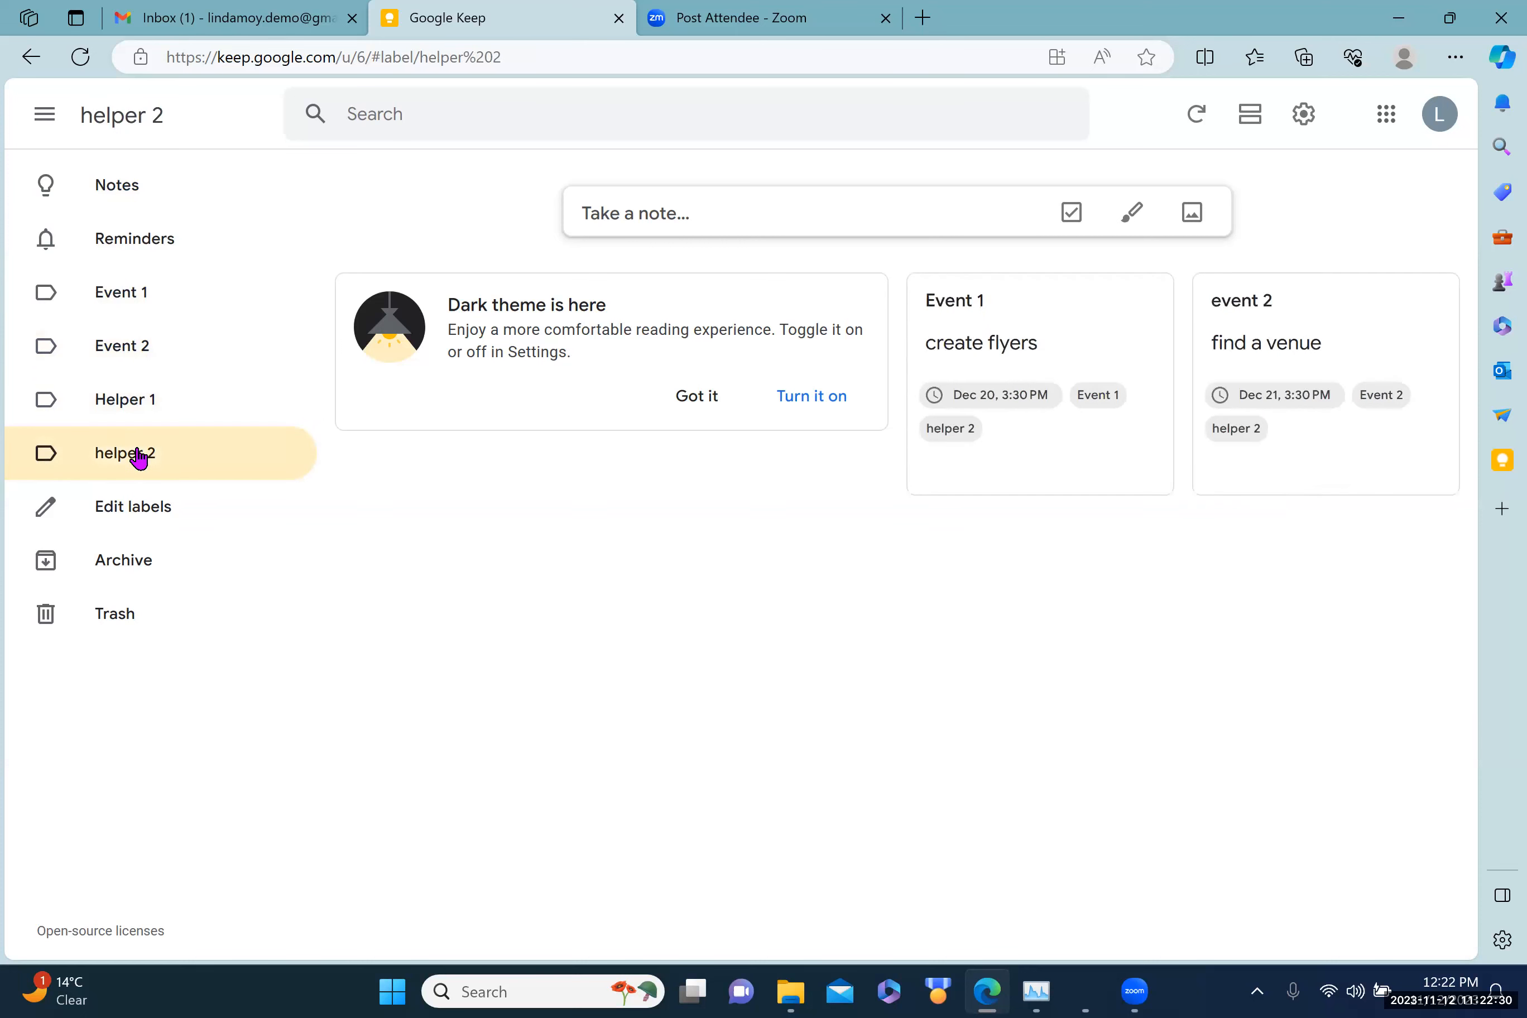
click(133, 244)
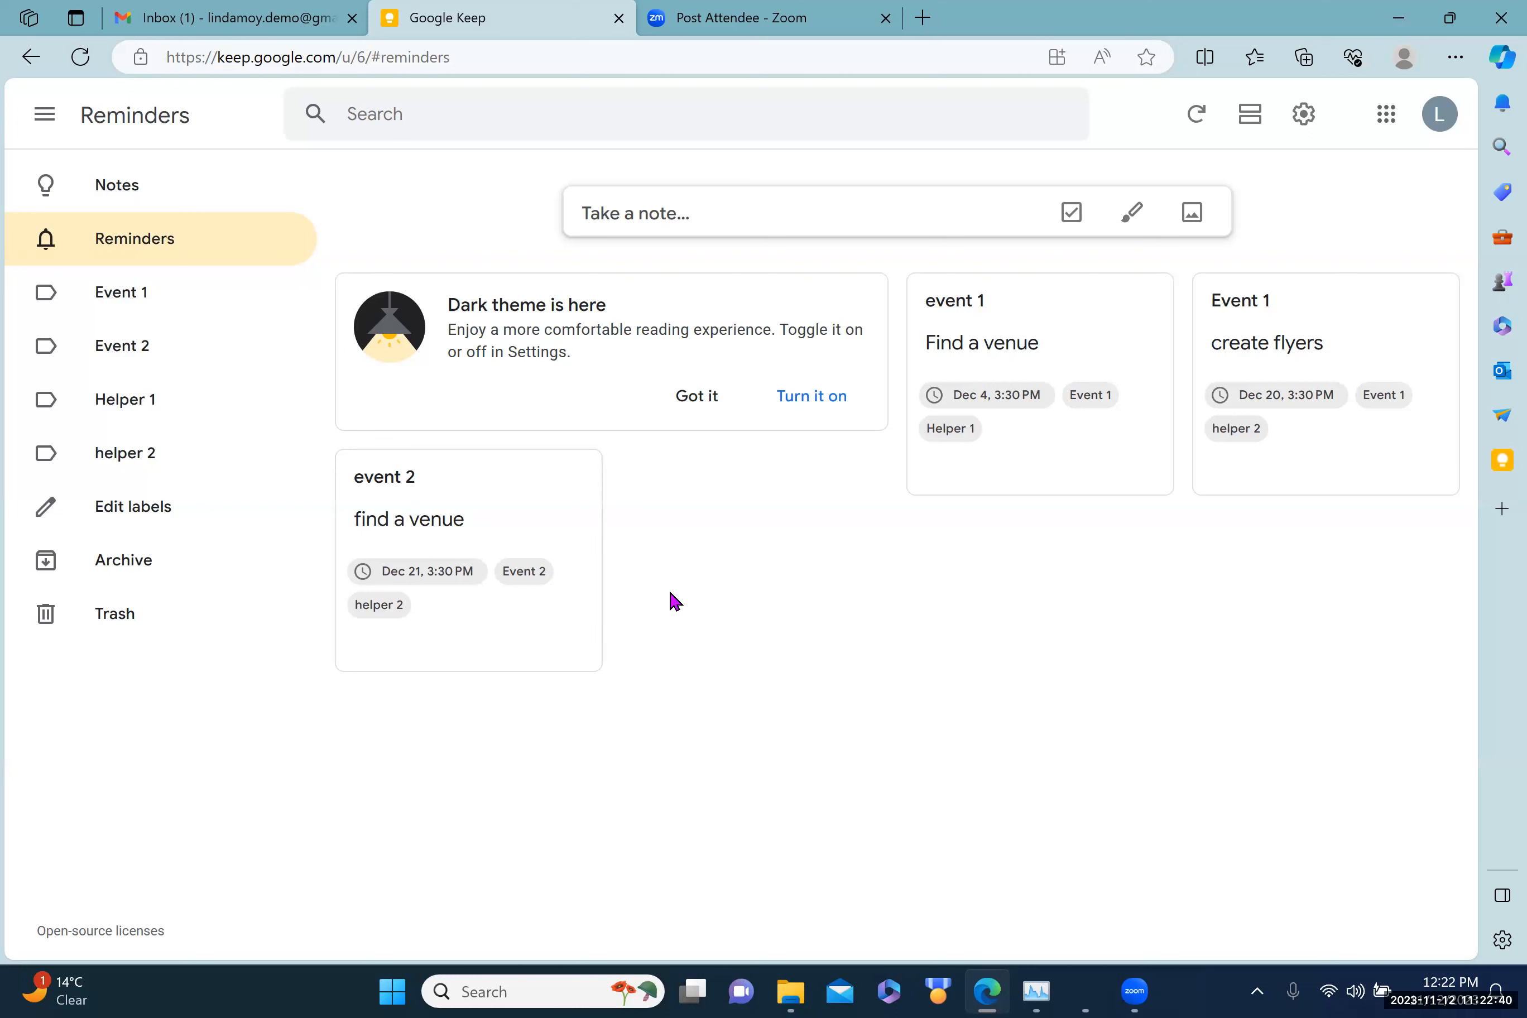
Step: Open the event 2 card's More menu, then switch to the Gmail inbox tab
mouse_move(528, 647)
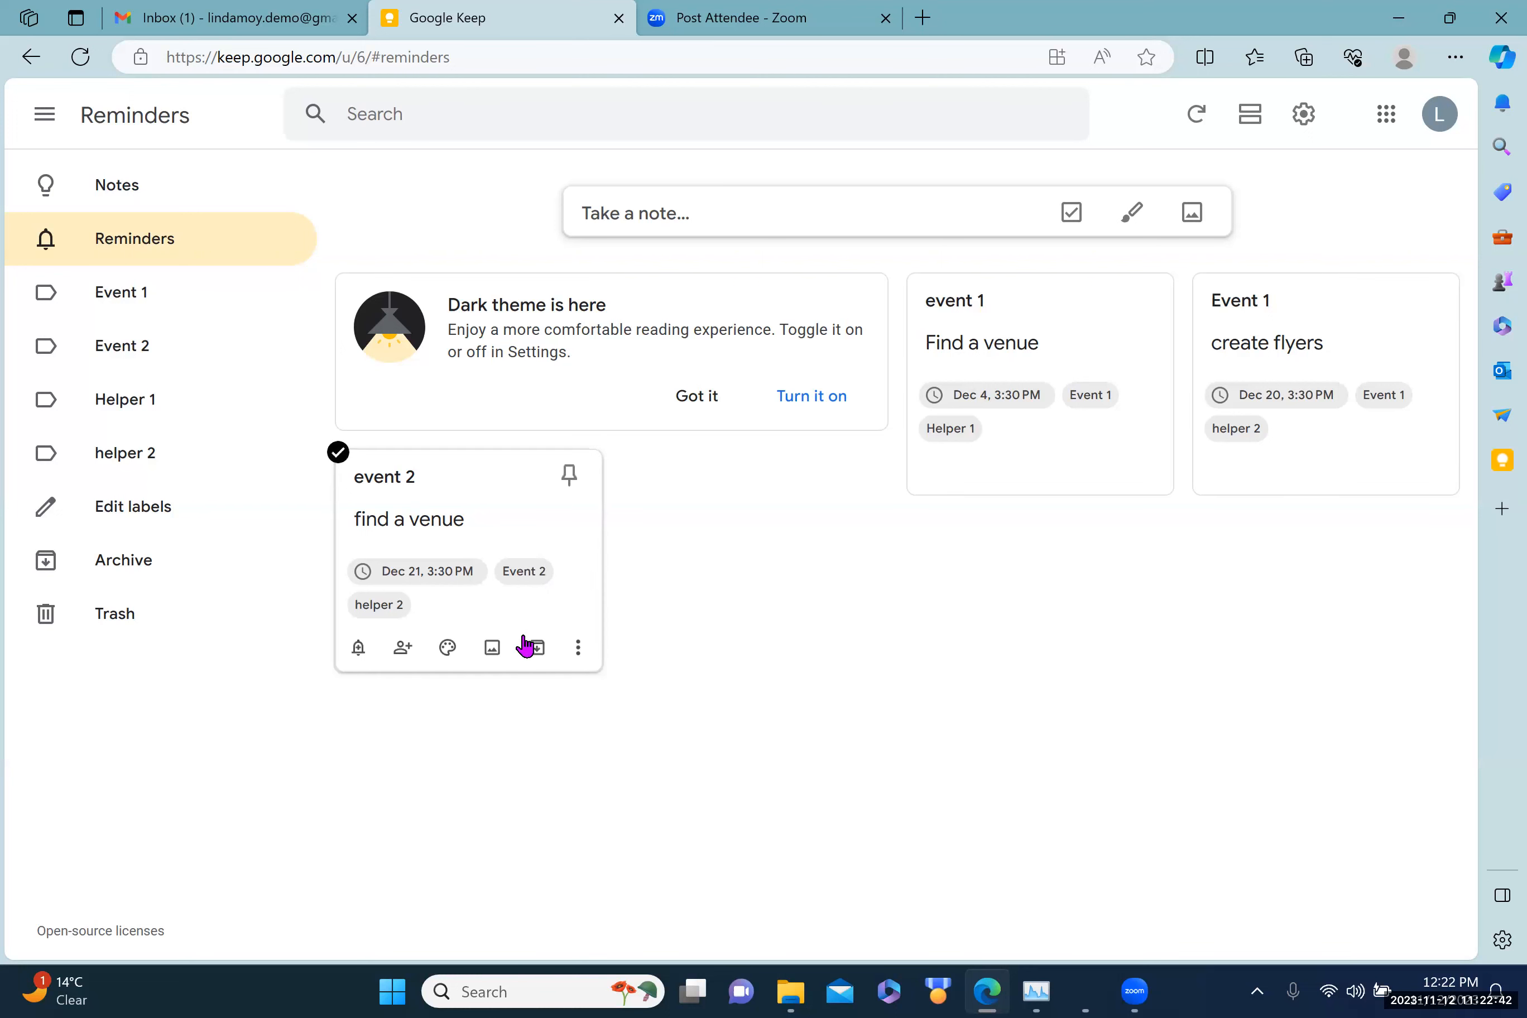
click(579, 650)
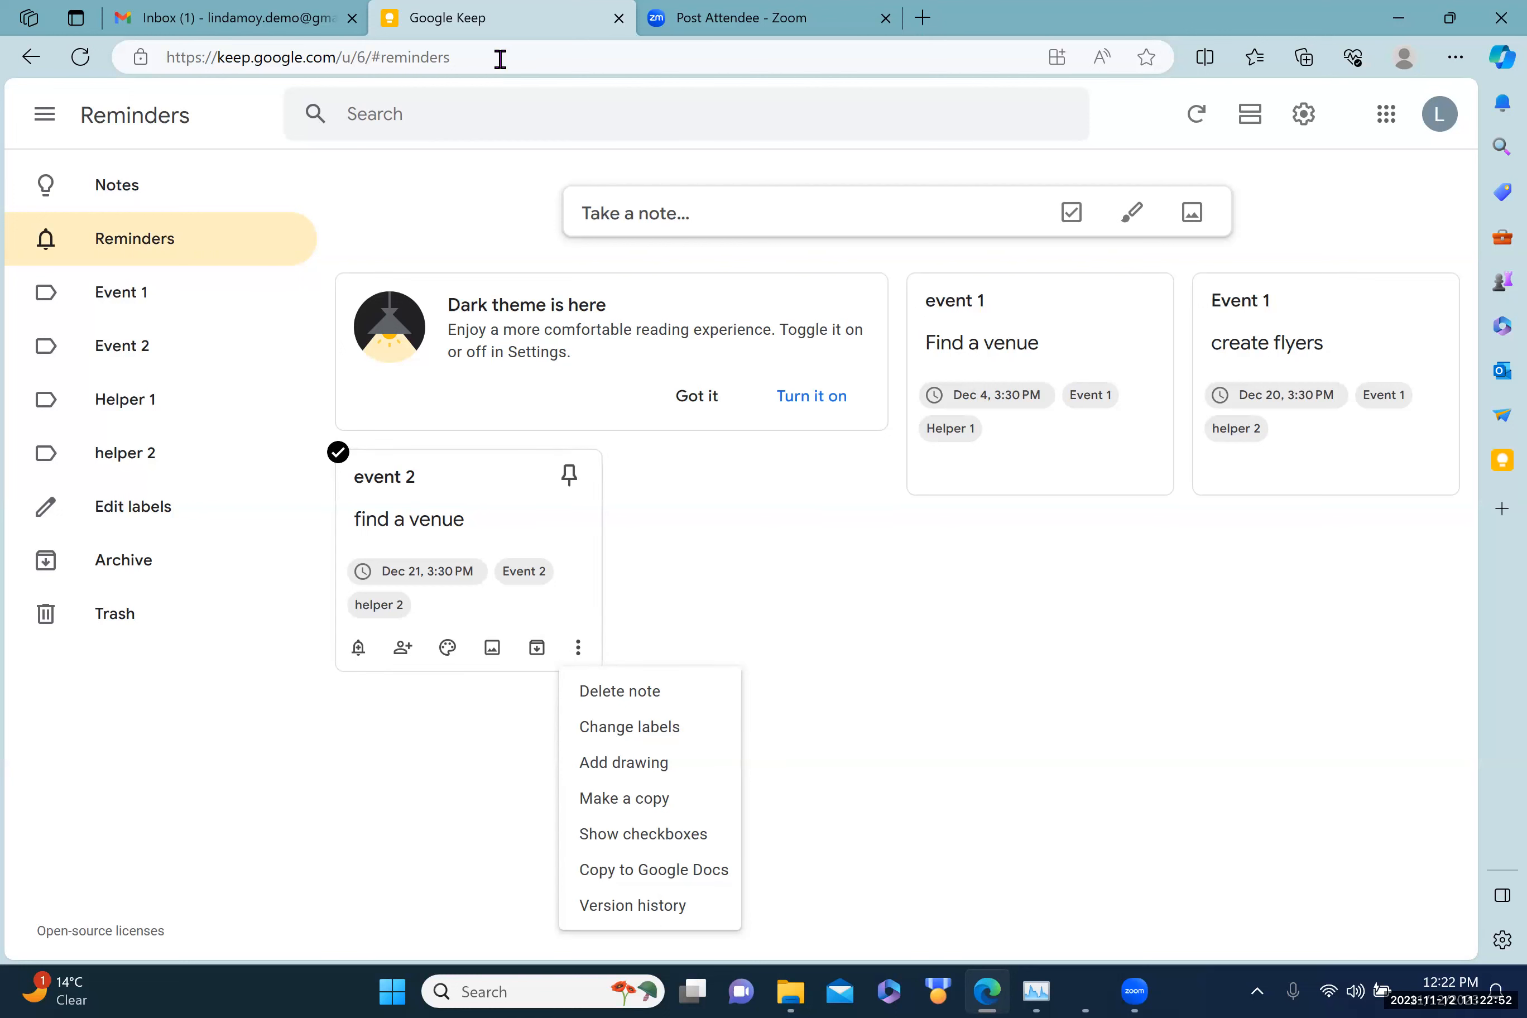
click(217, 20)
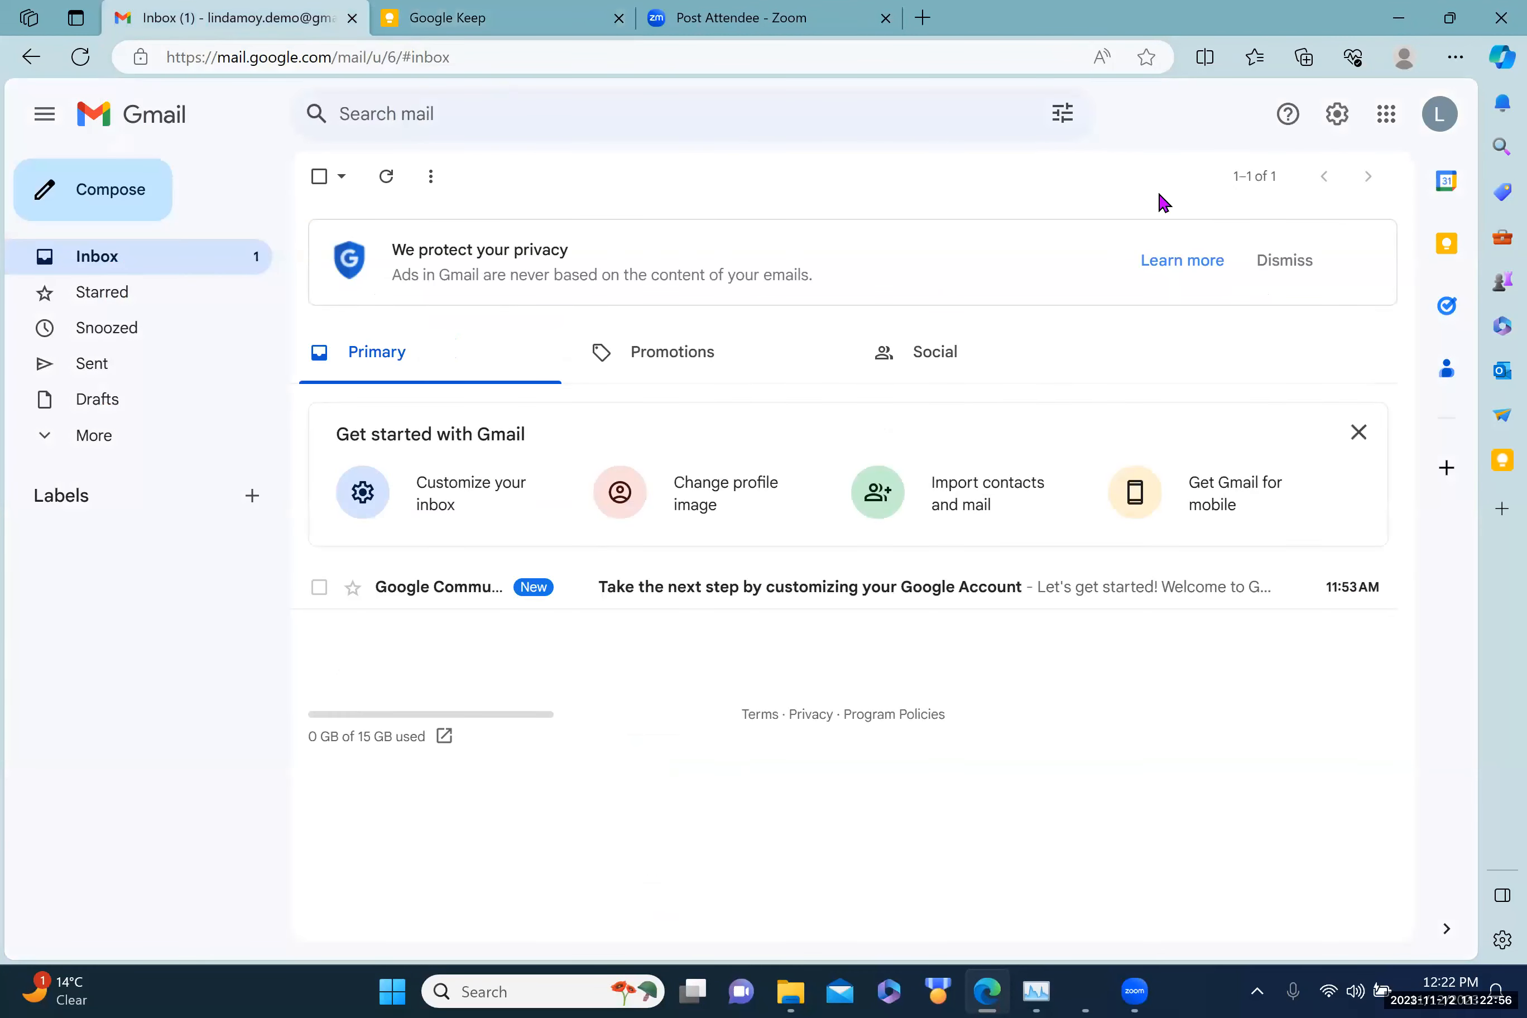
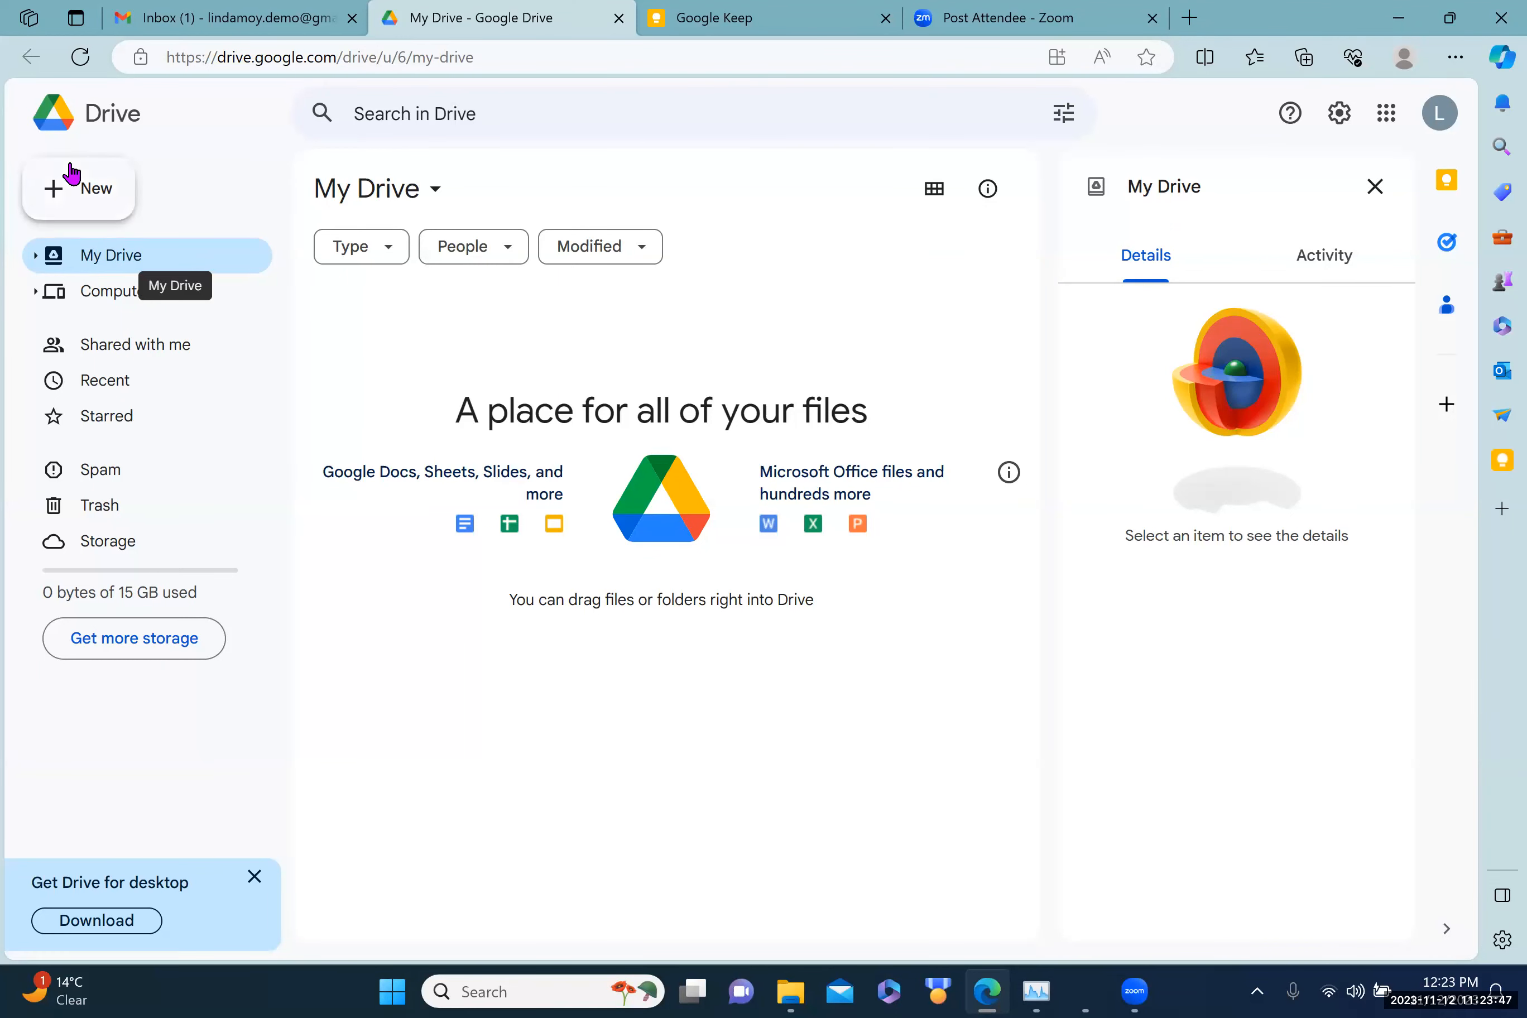
Step: Create a new folder named 'Event 1' in My Drive from the New menu
click(90, 193)
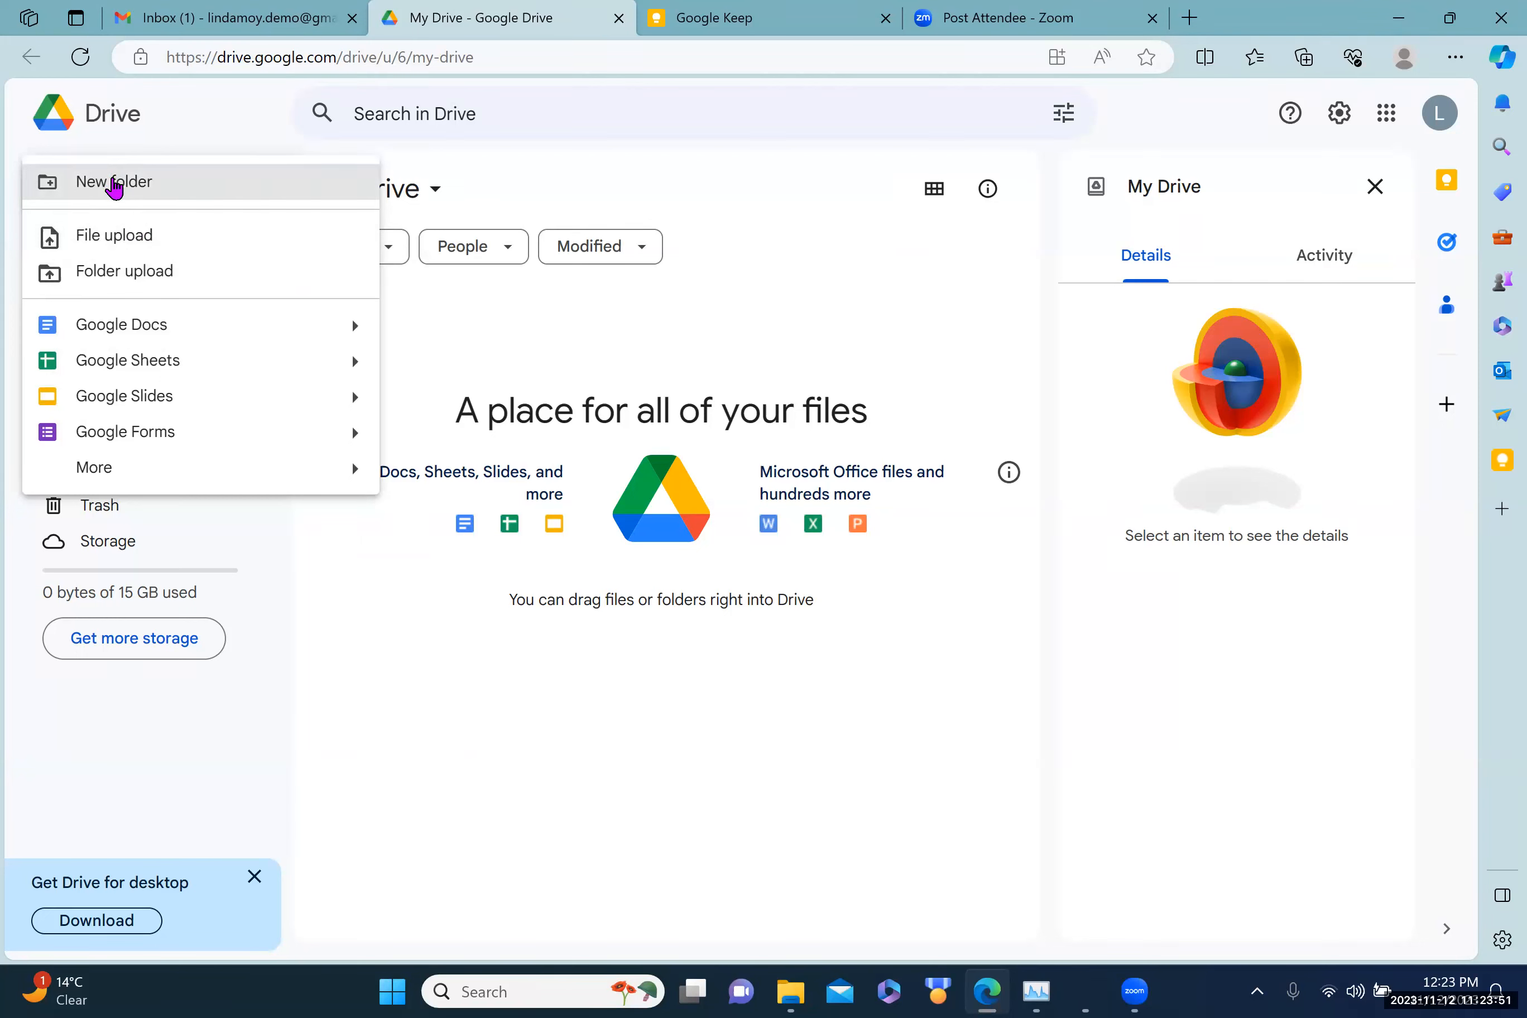
click(113, 187)
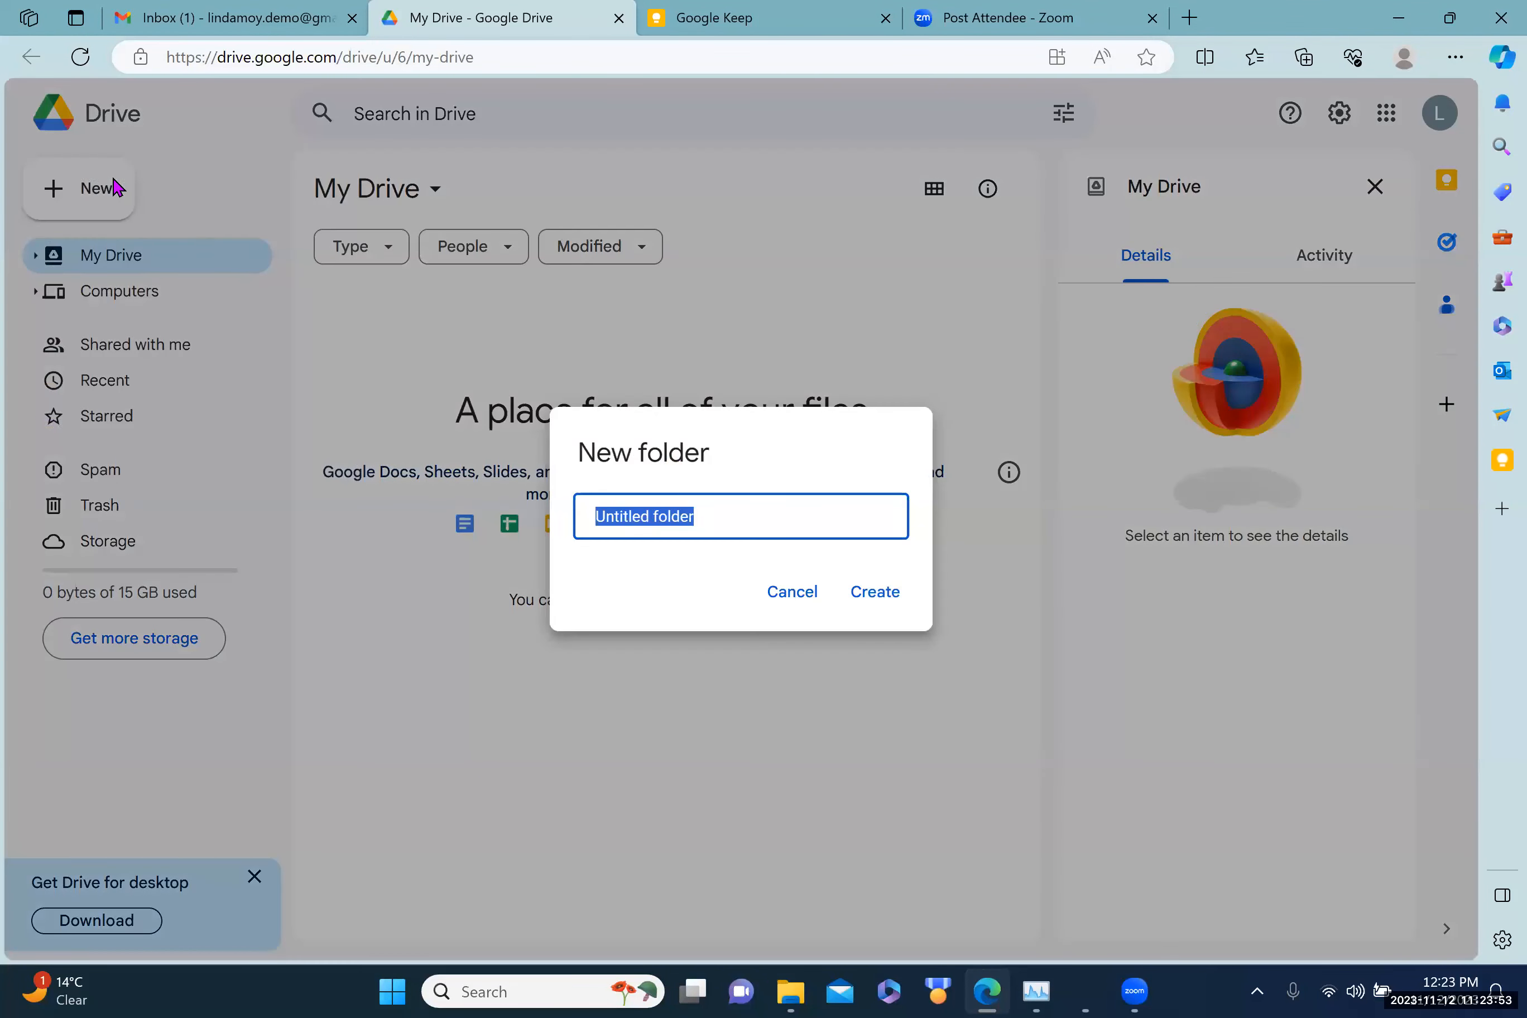
text(Event 1)
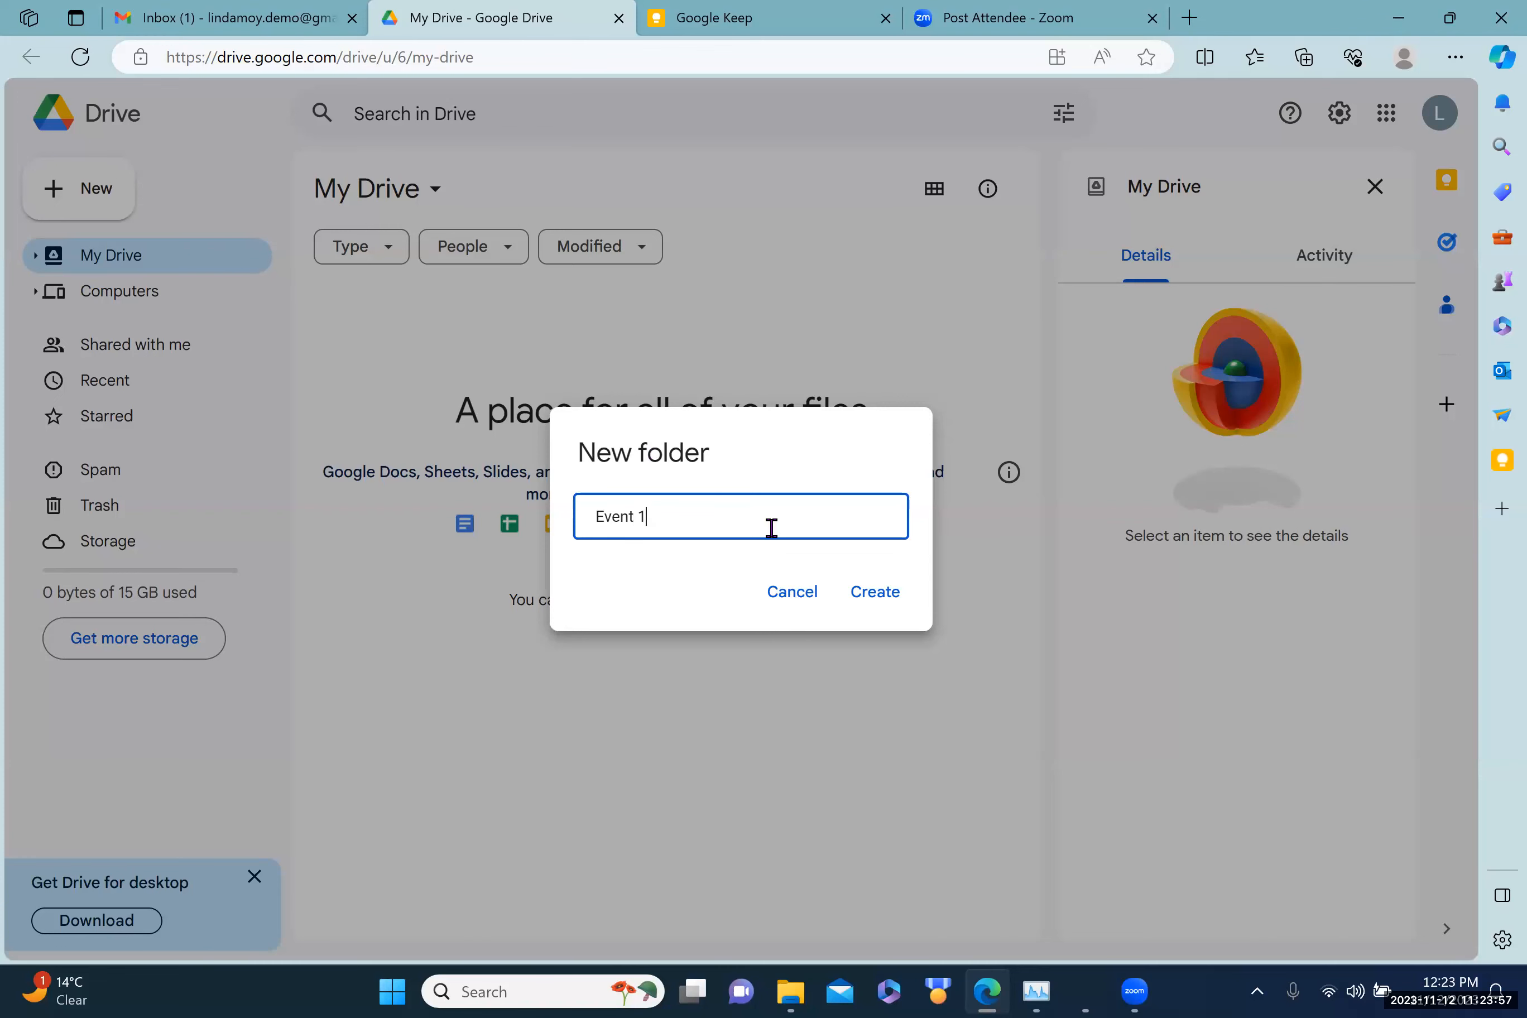
click(875, 593)
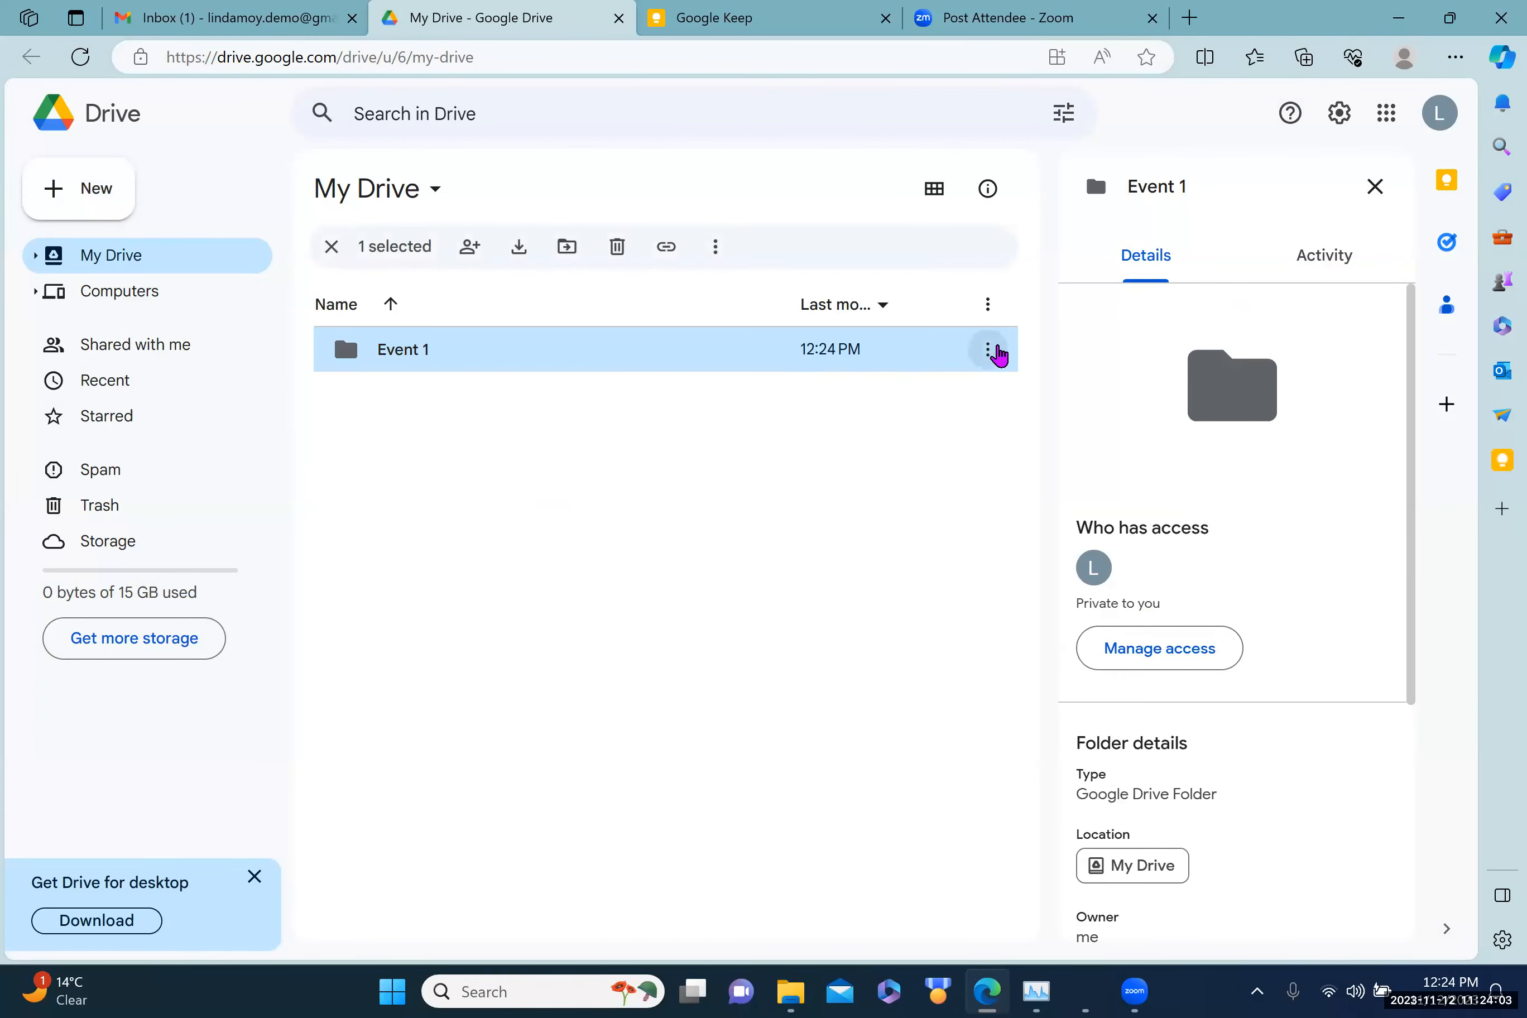
Step: Open Event 1's sharing settings and add the first collaborator's e-mail address as a recipient
click(986, 350)
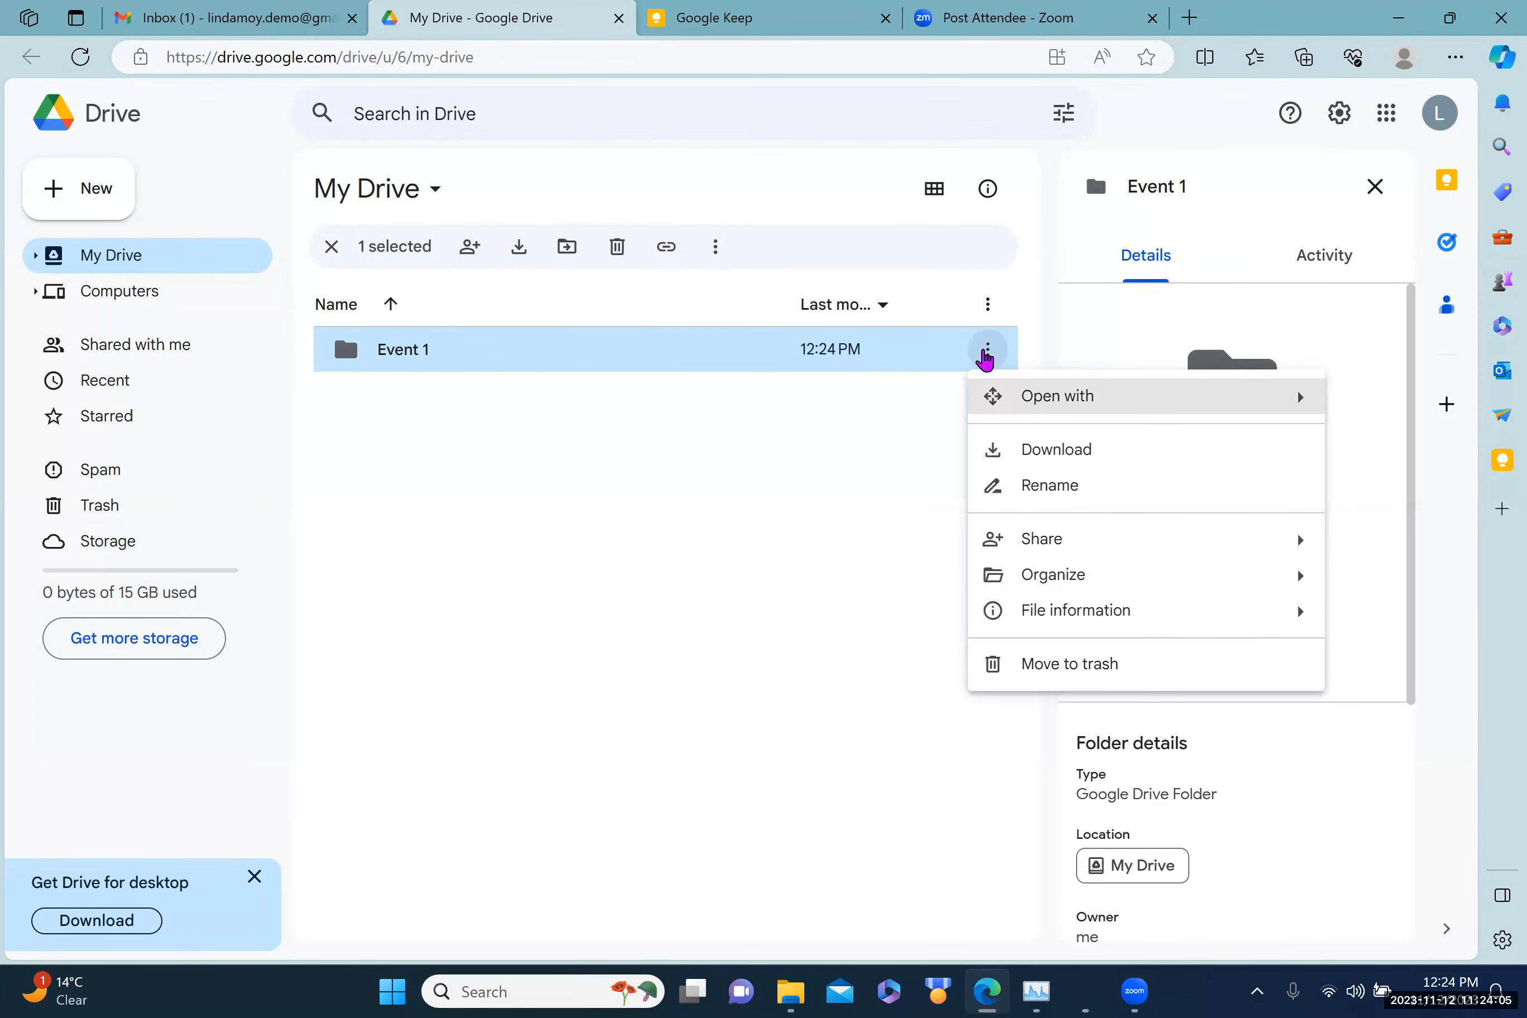
mouse_move(1039, 549)
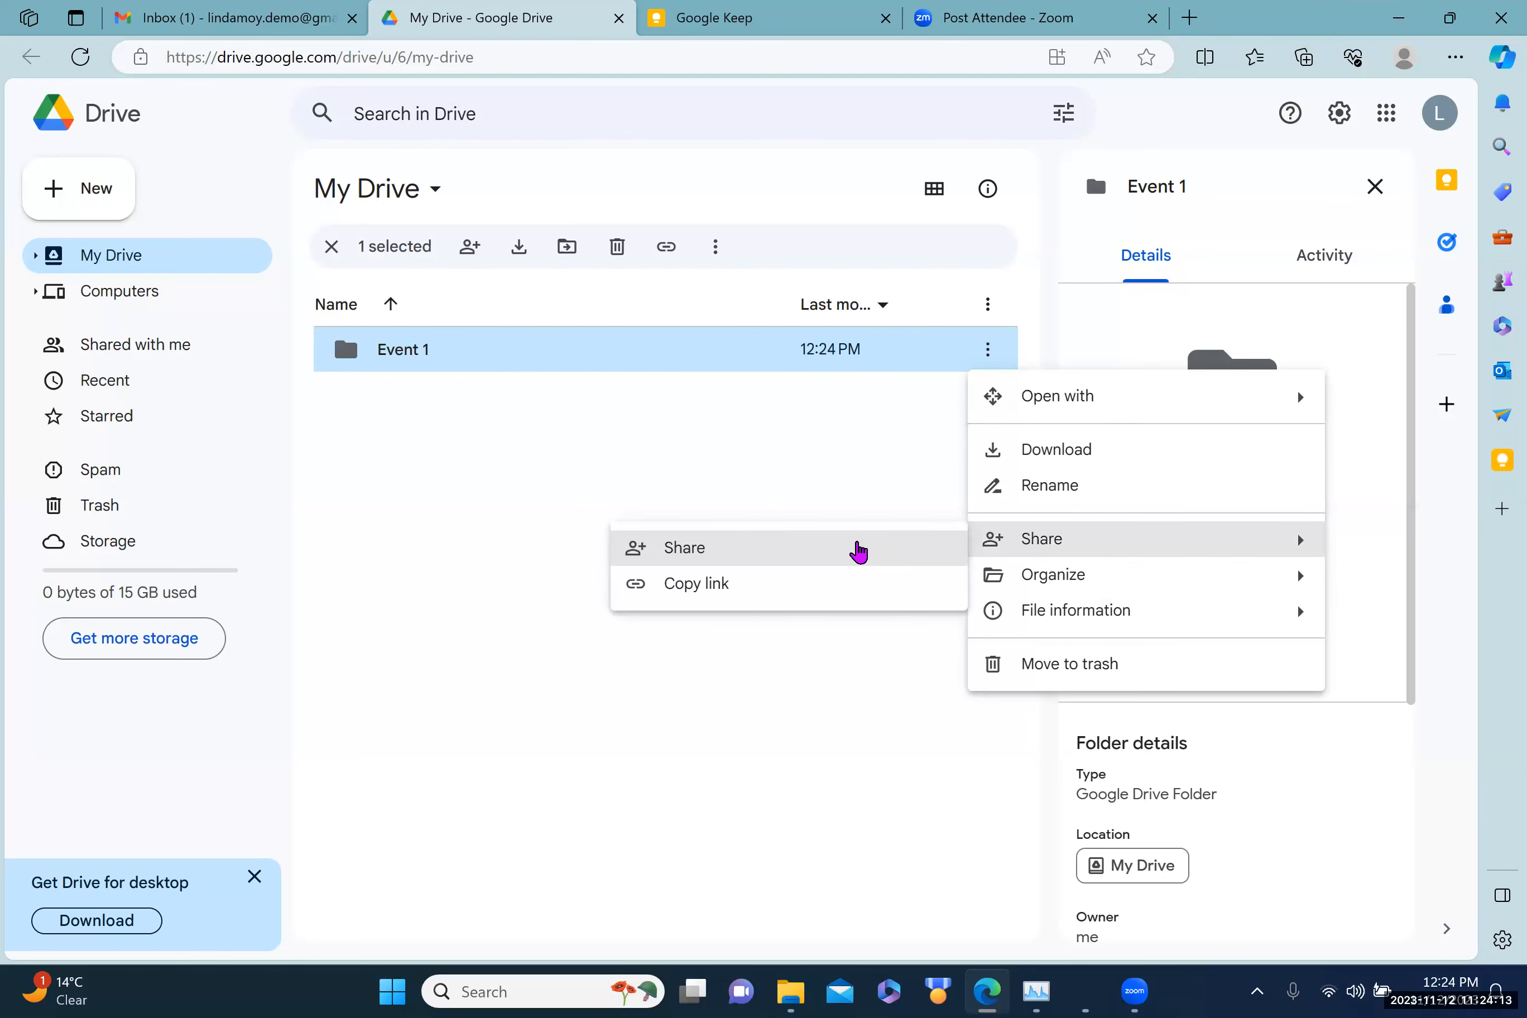
click(857, 551)
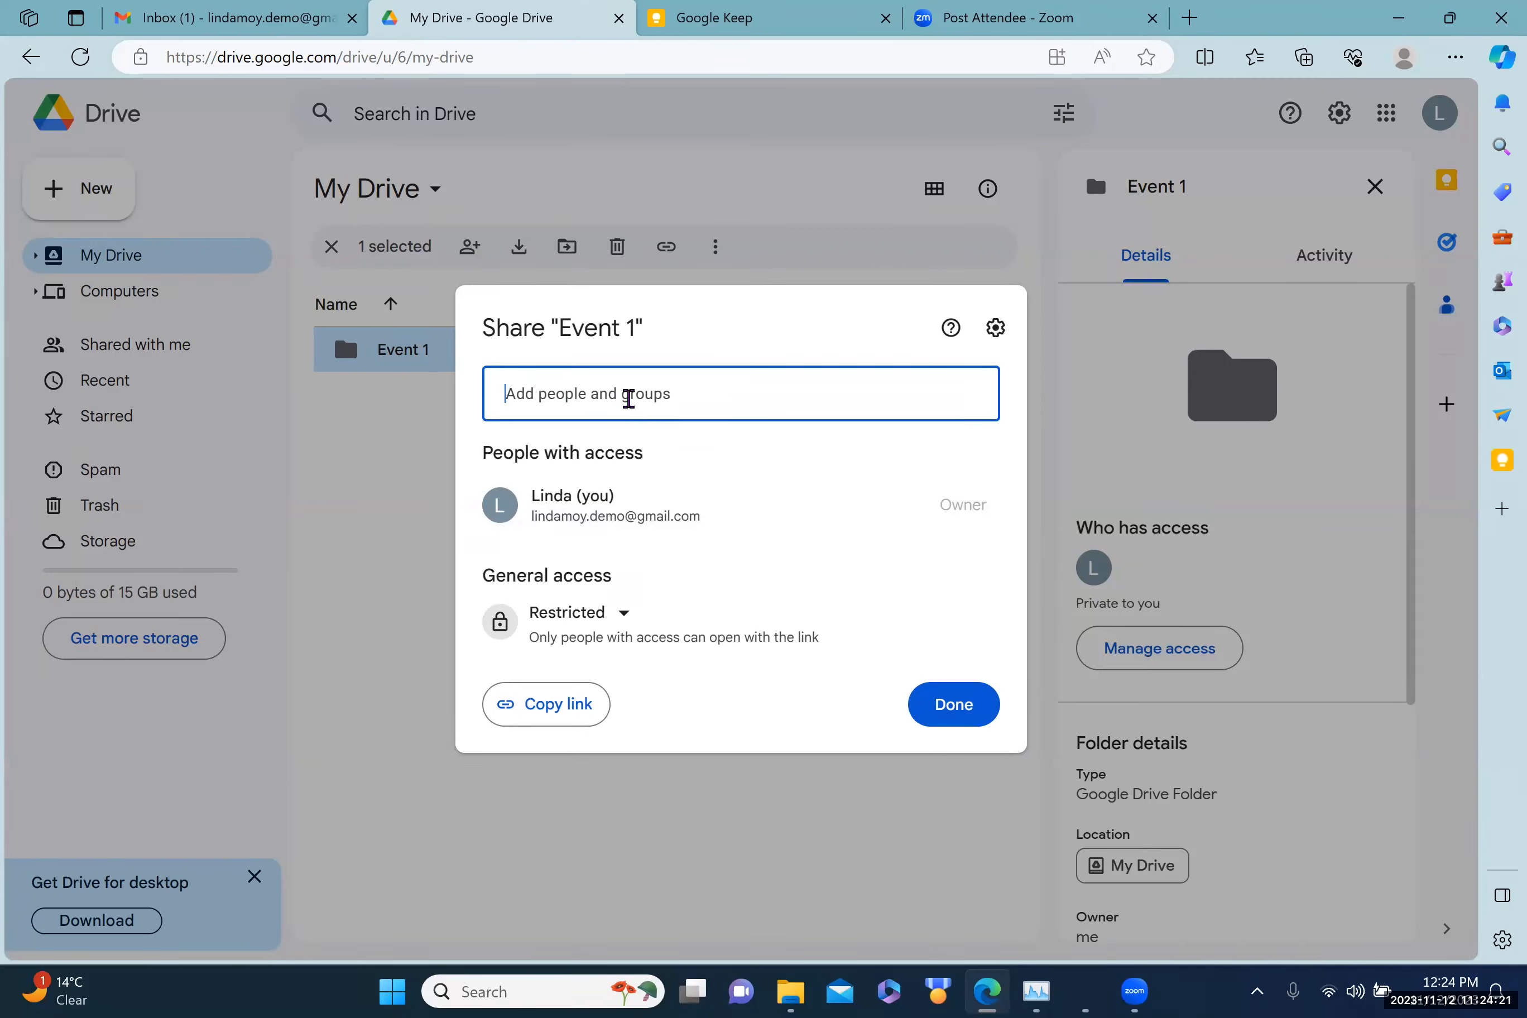
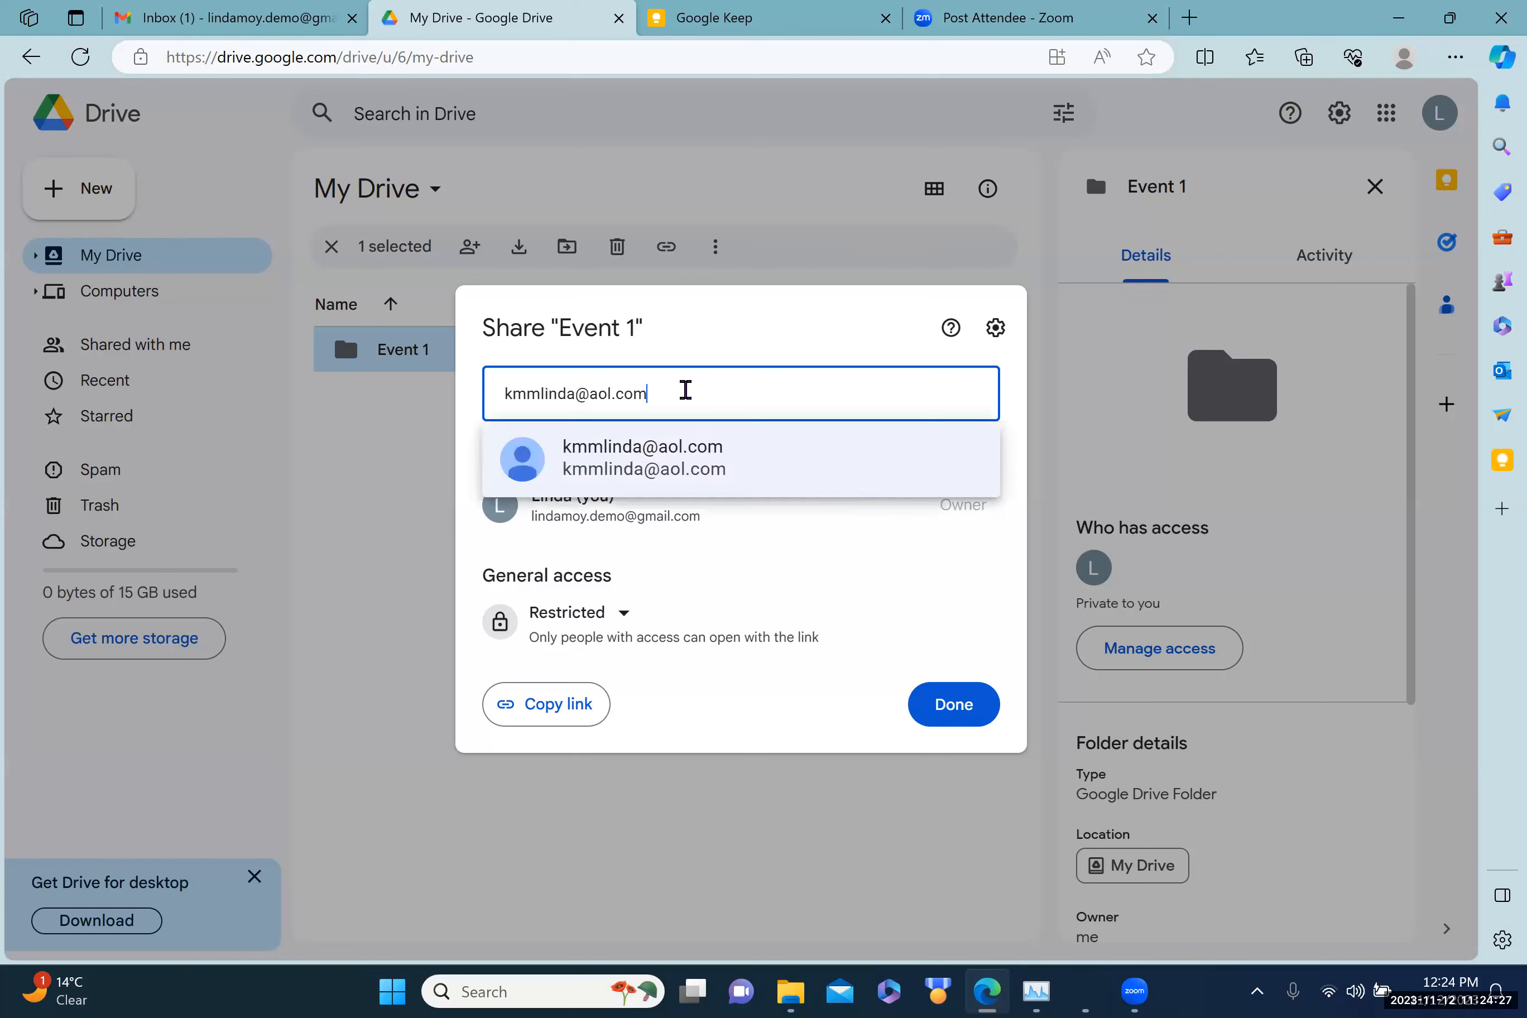
click(647, 469)
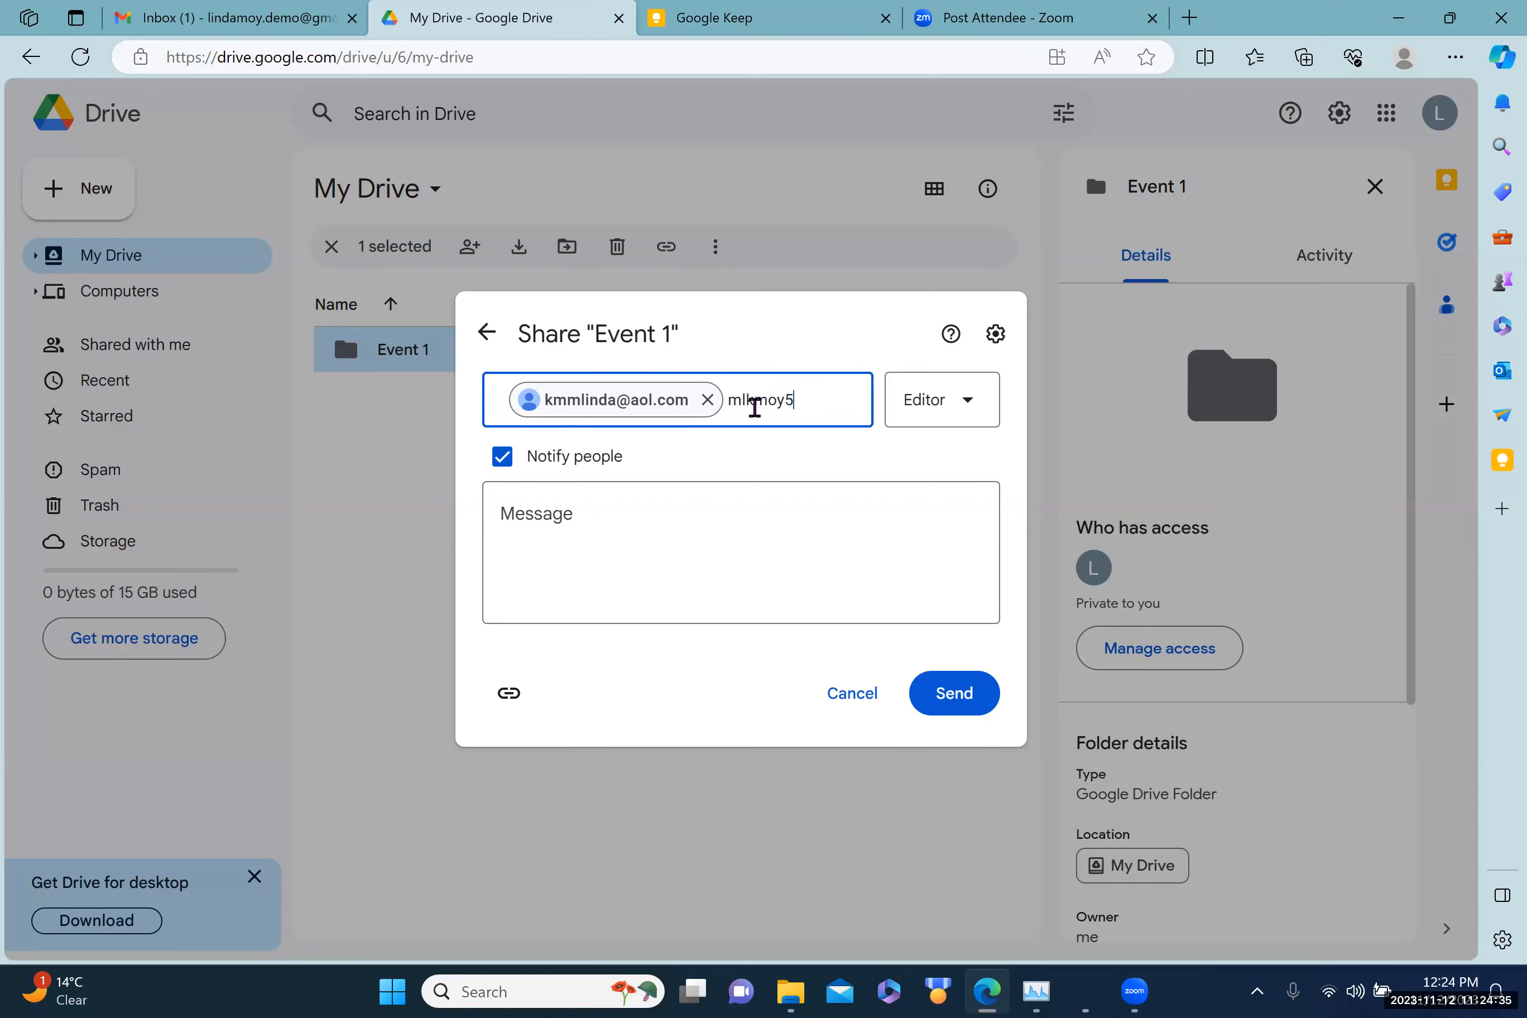
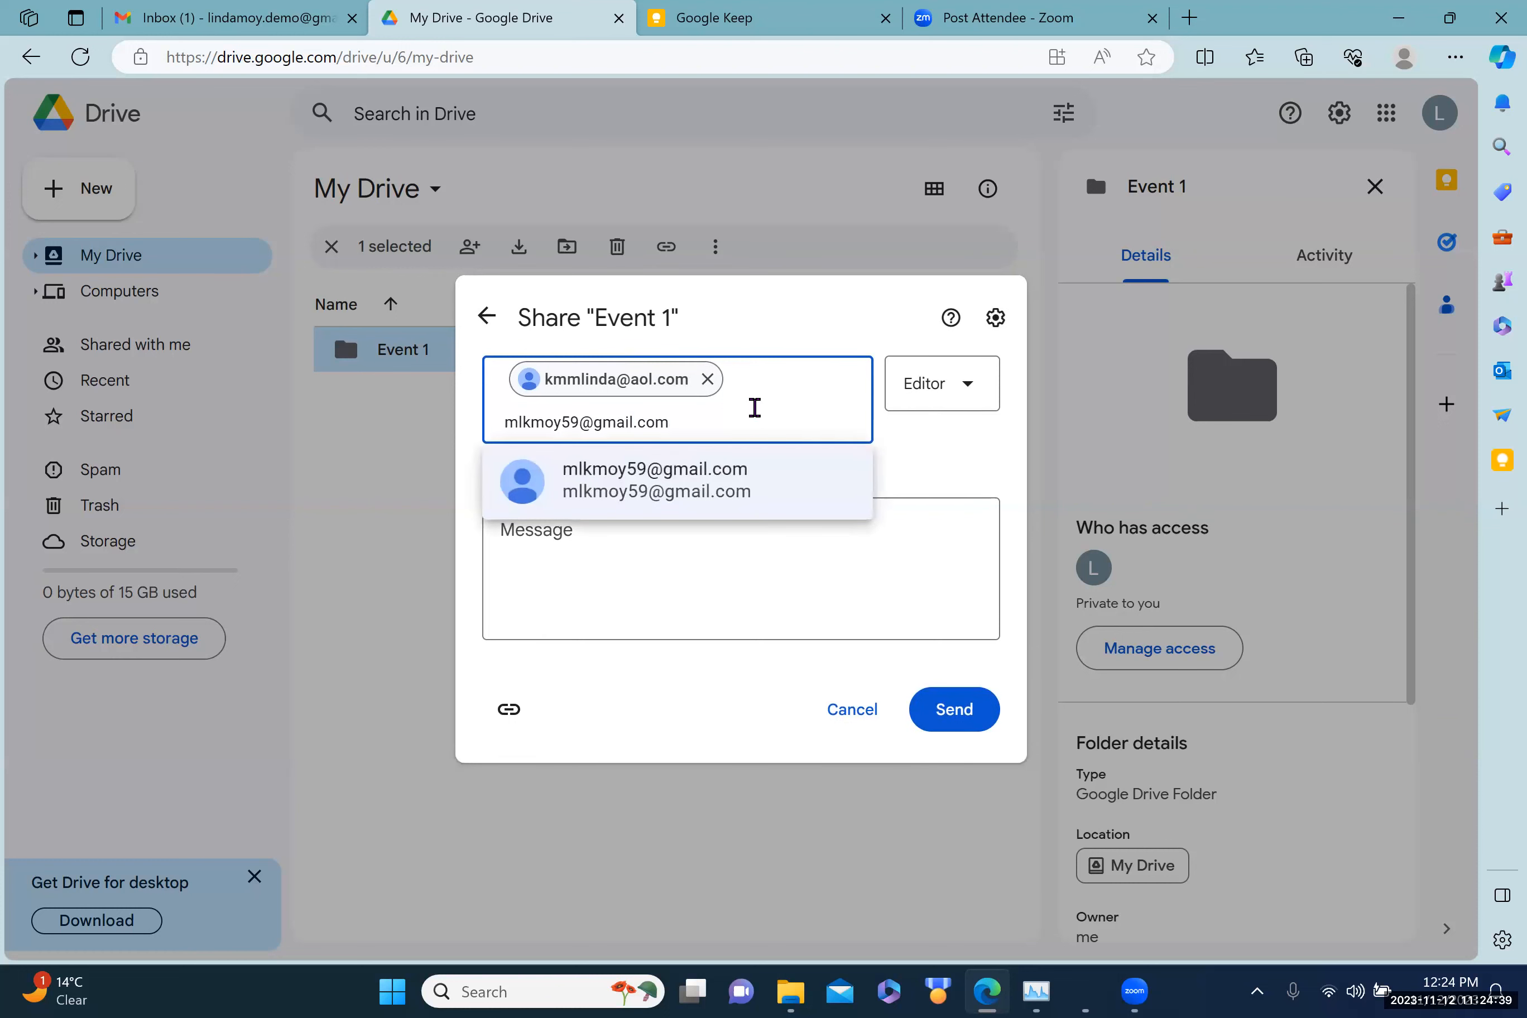
Step: Add the second collaborator's e-mail, keep Editor access, turn off notifications, and share Event 1
click(927, 456)
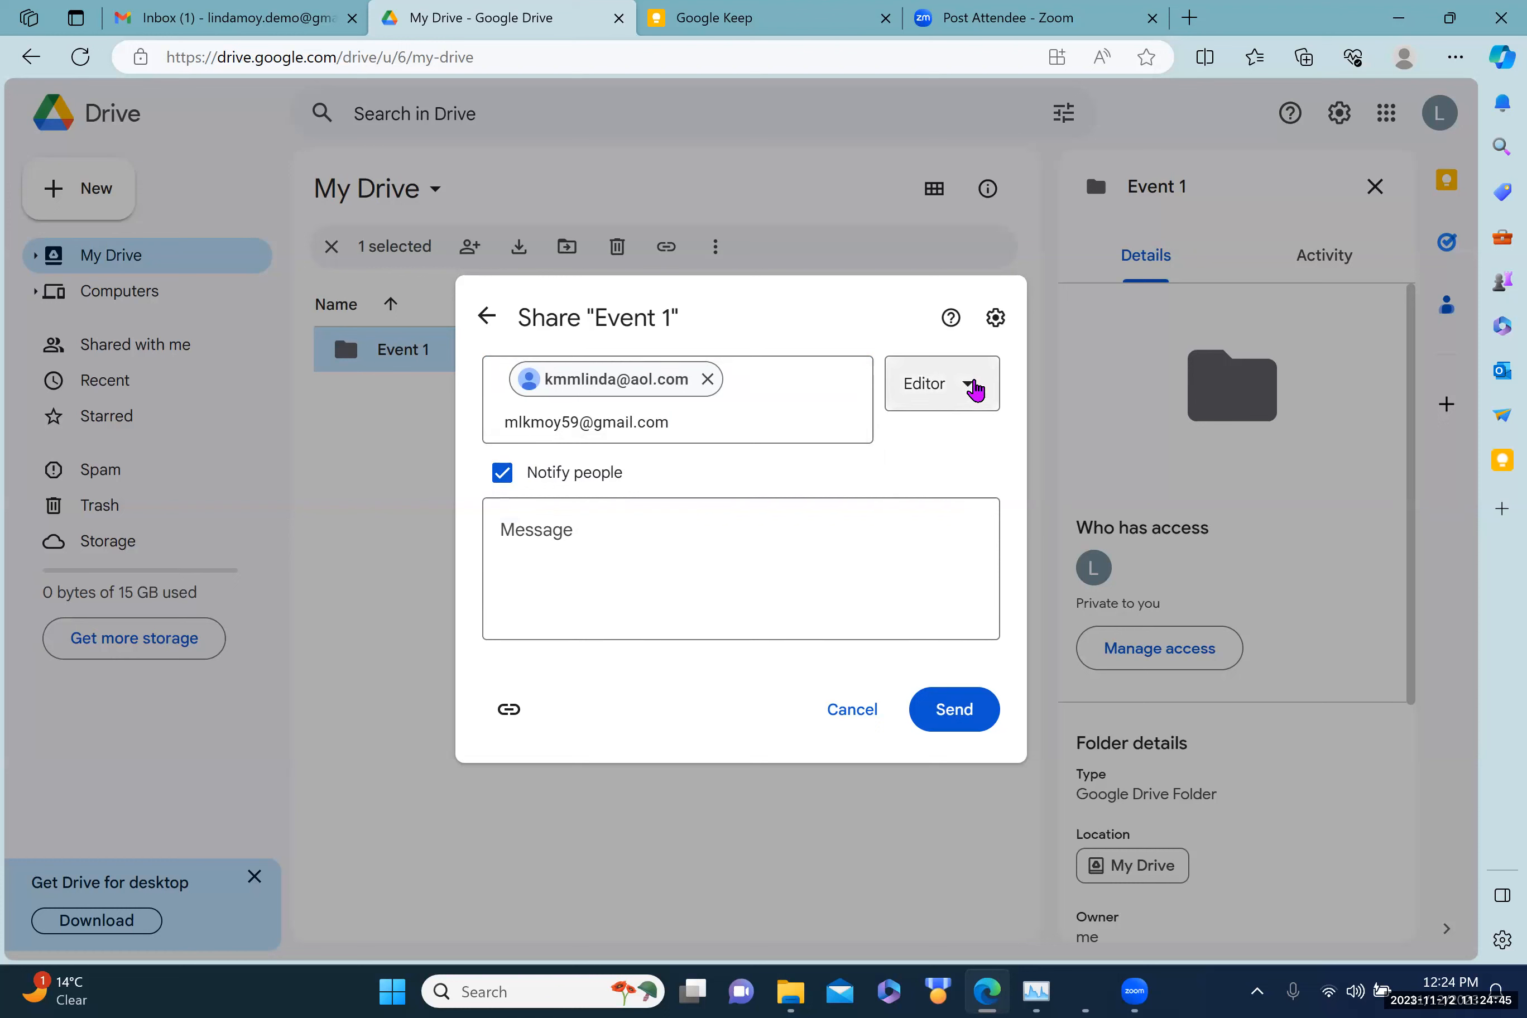
click(975, 390)
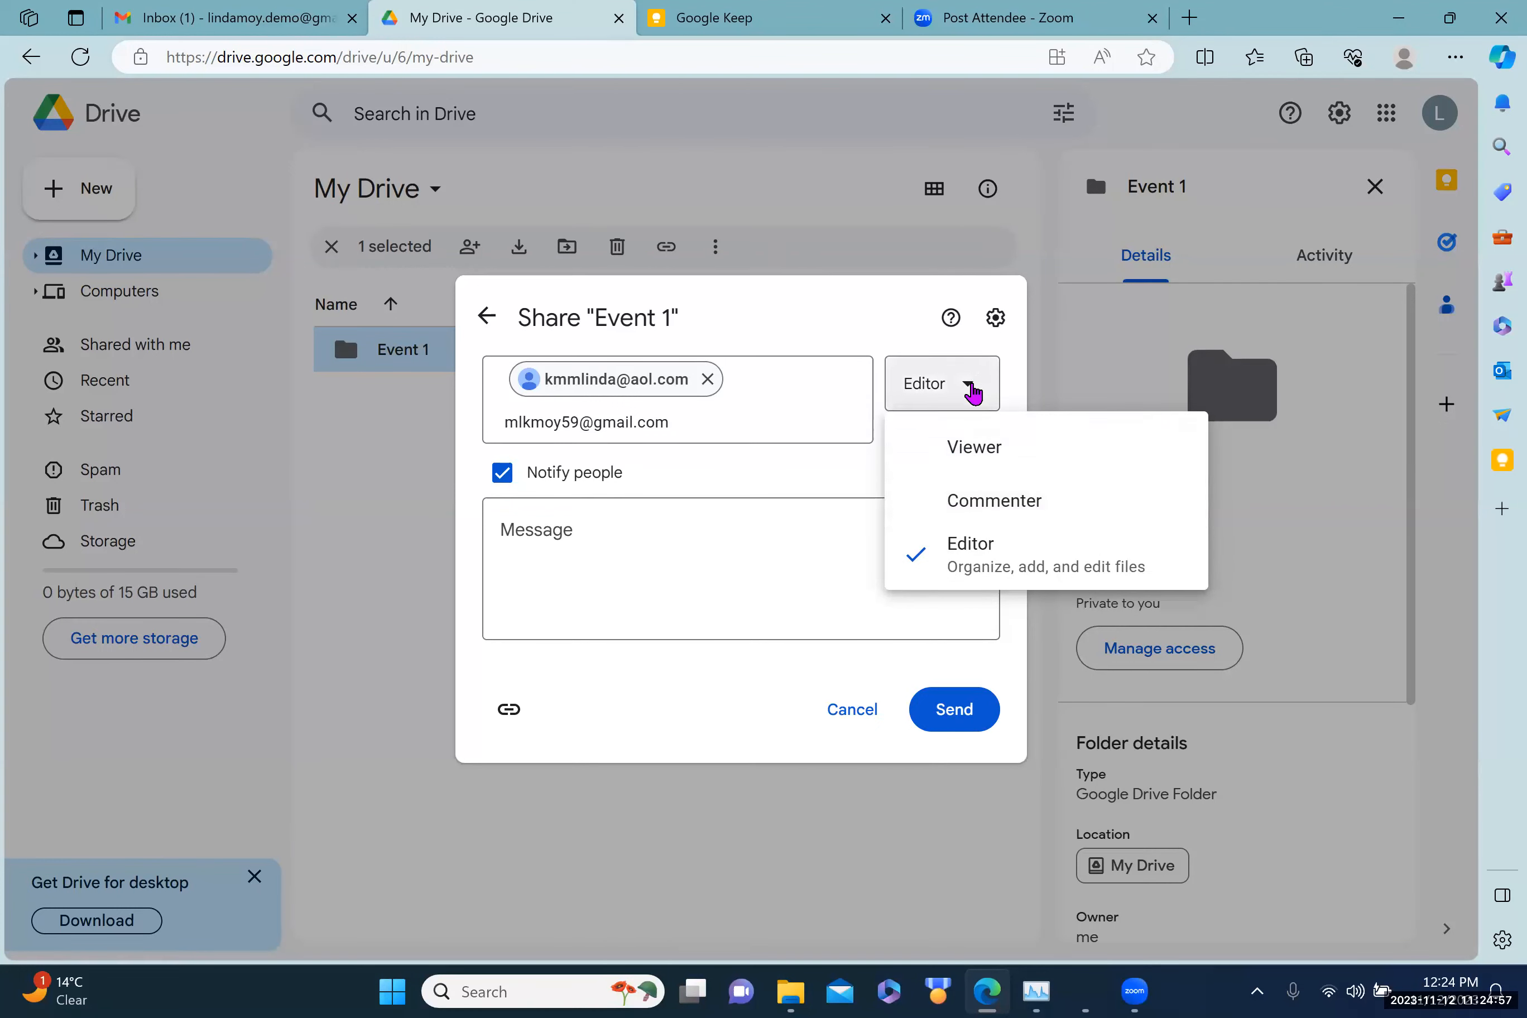
click(972, 393)
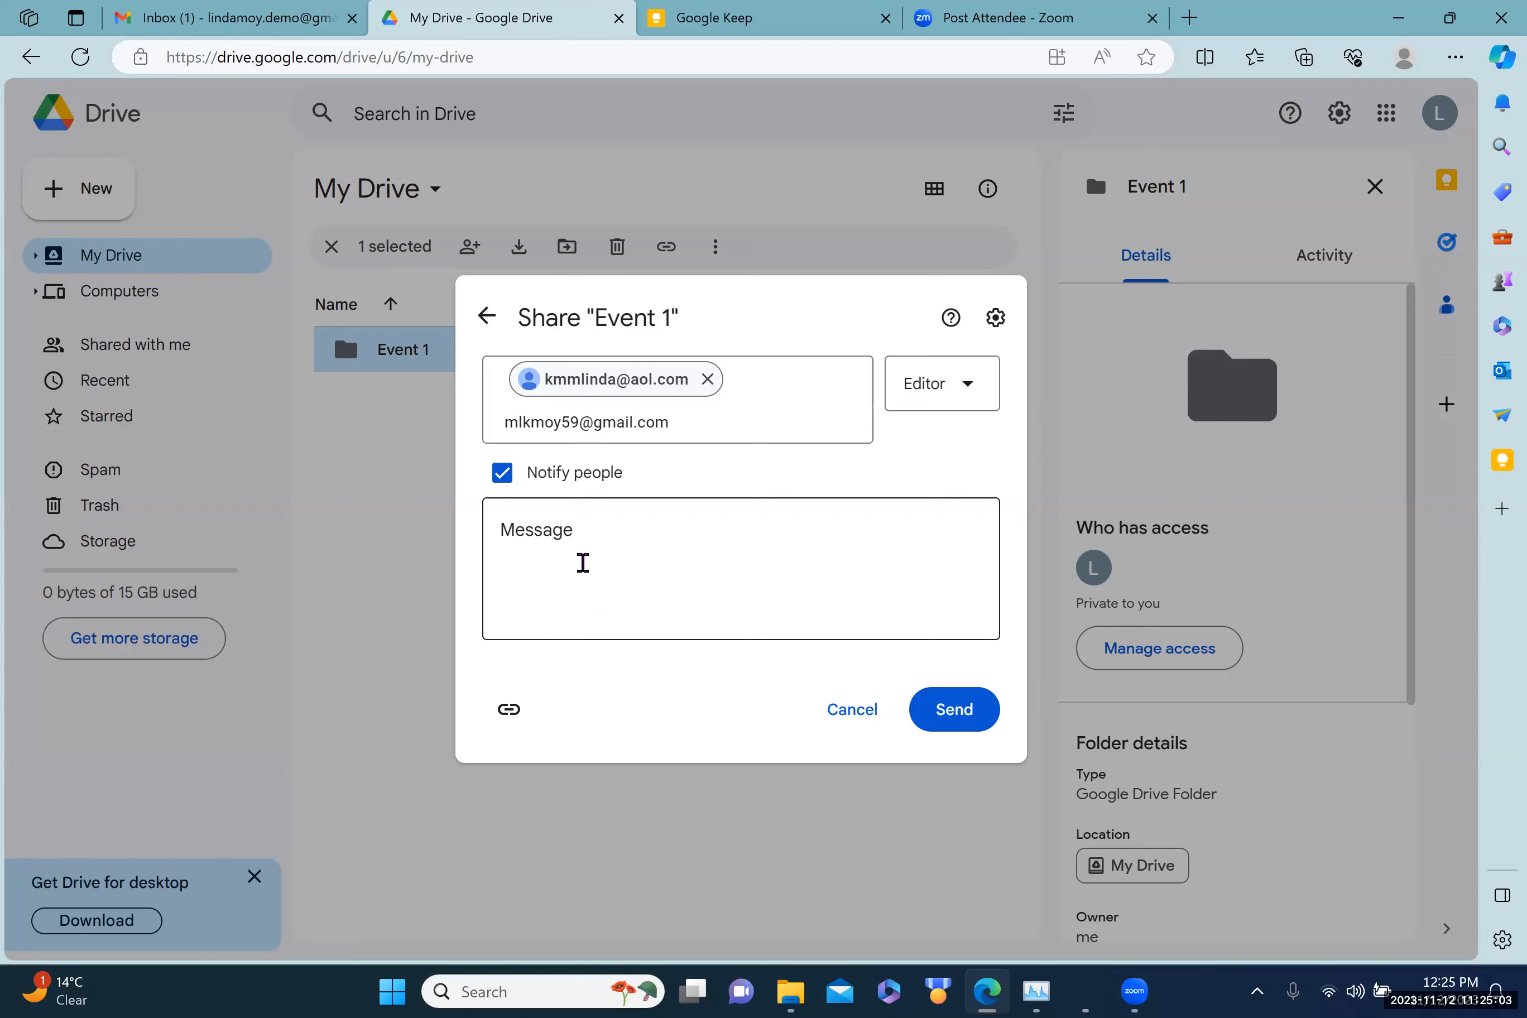
click(546, 428)
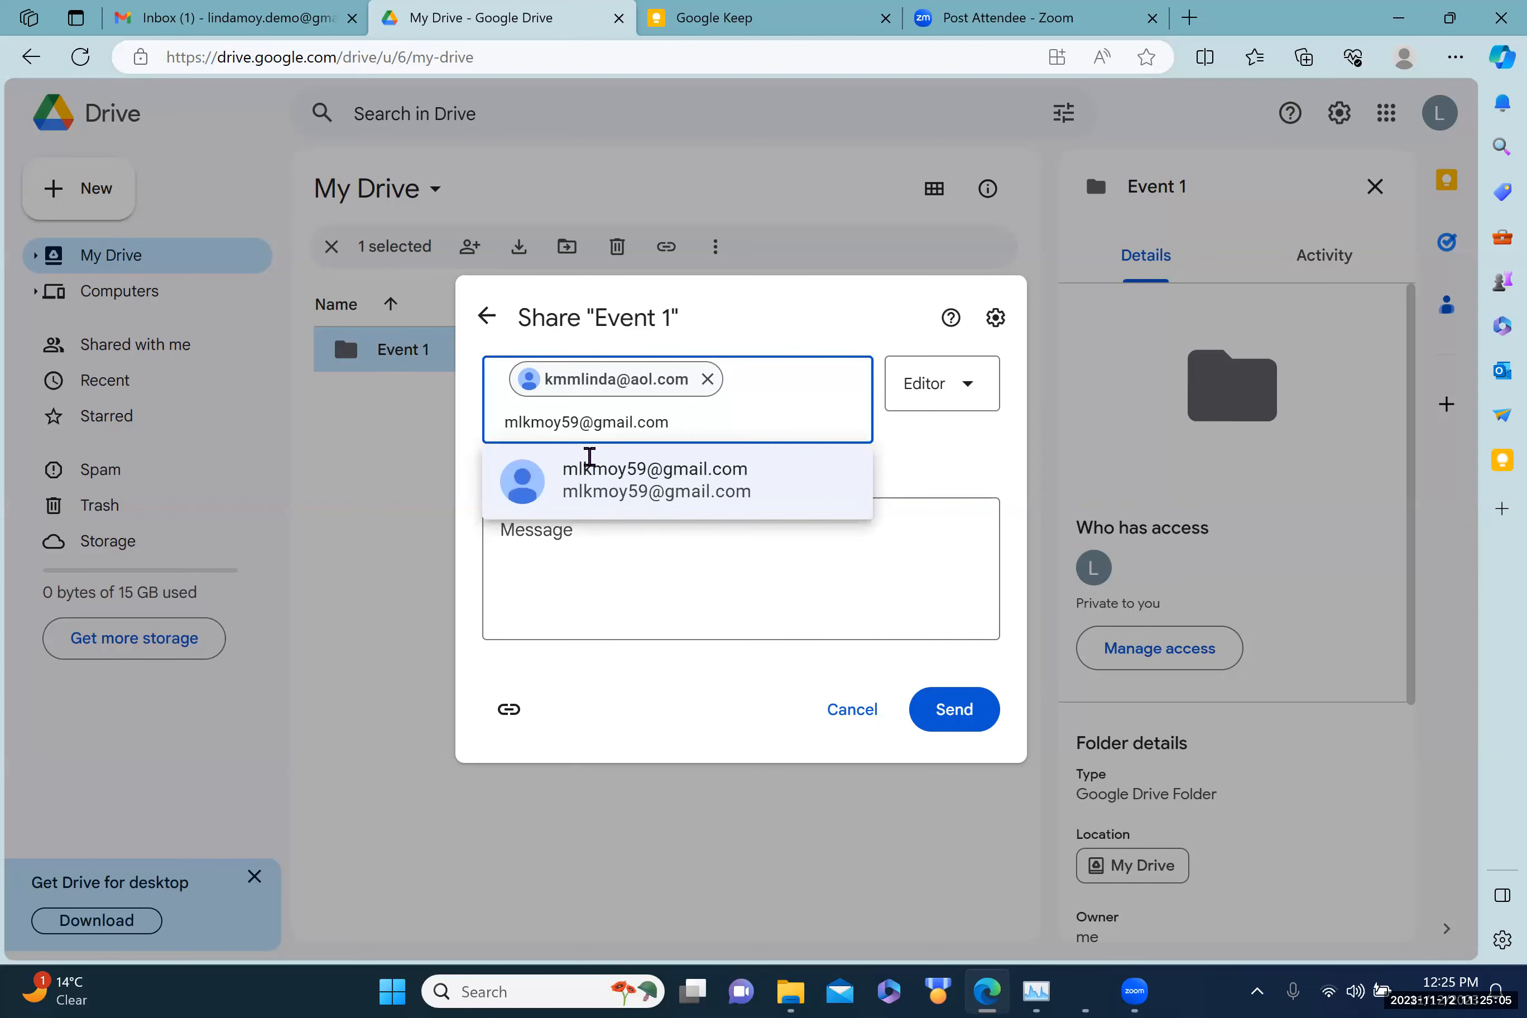
click(620, 488)
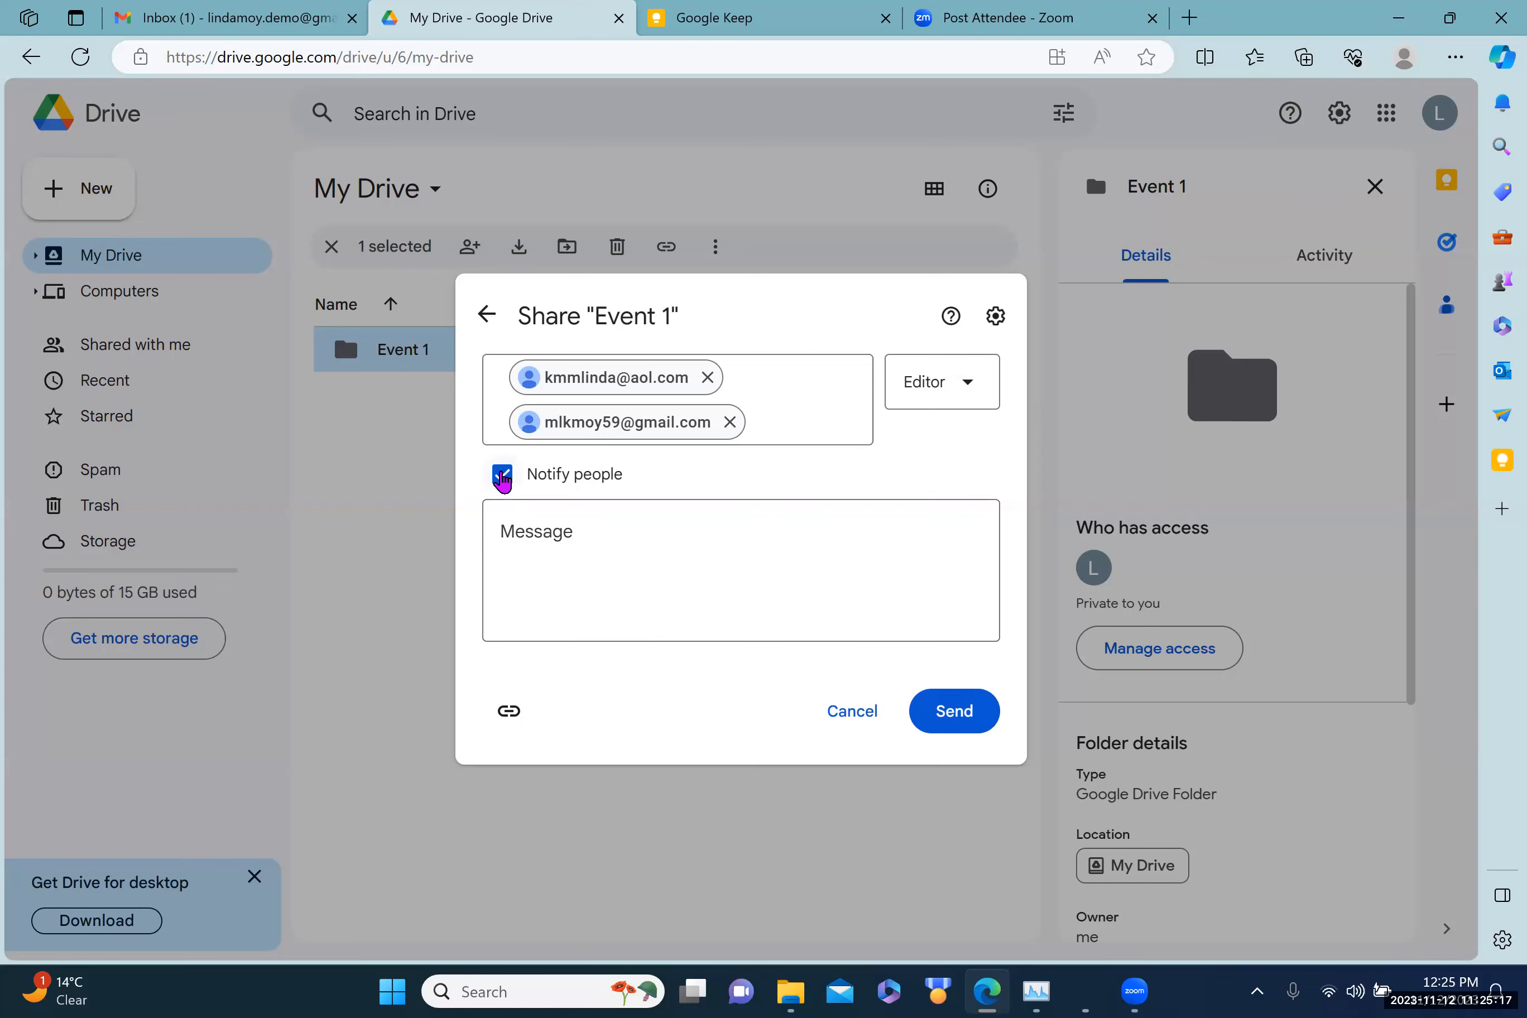
click(502, 474)
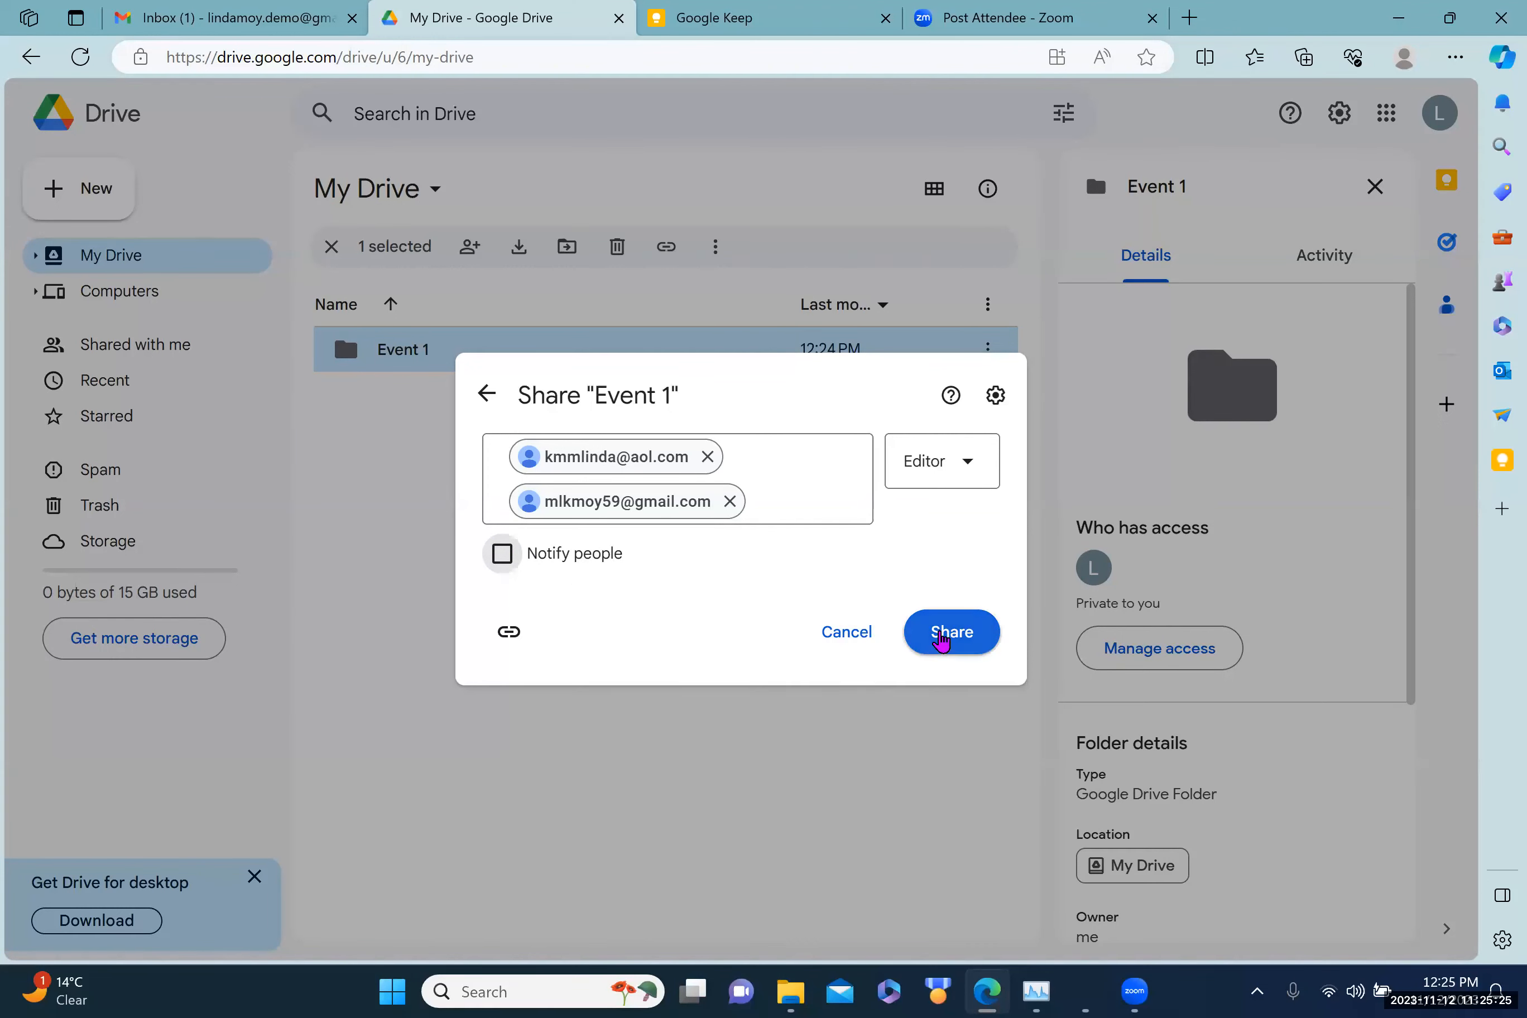
click(941, 640)
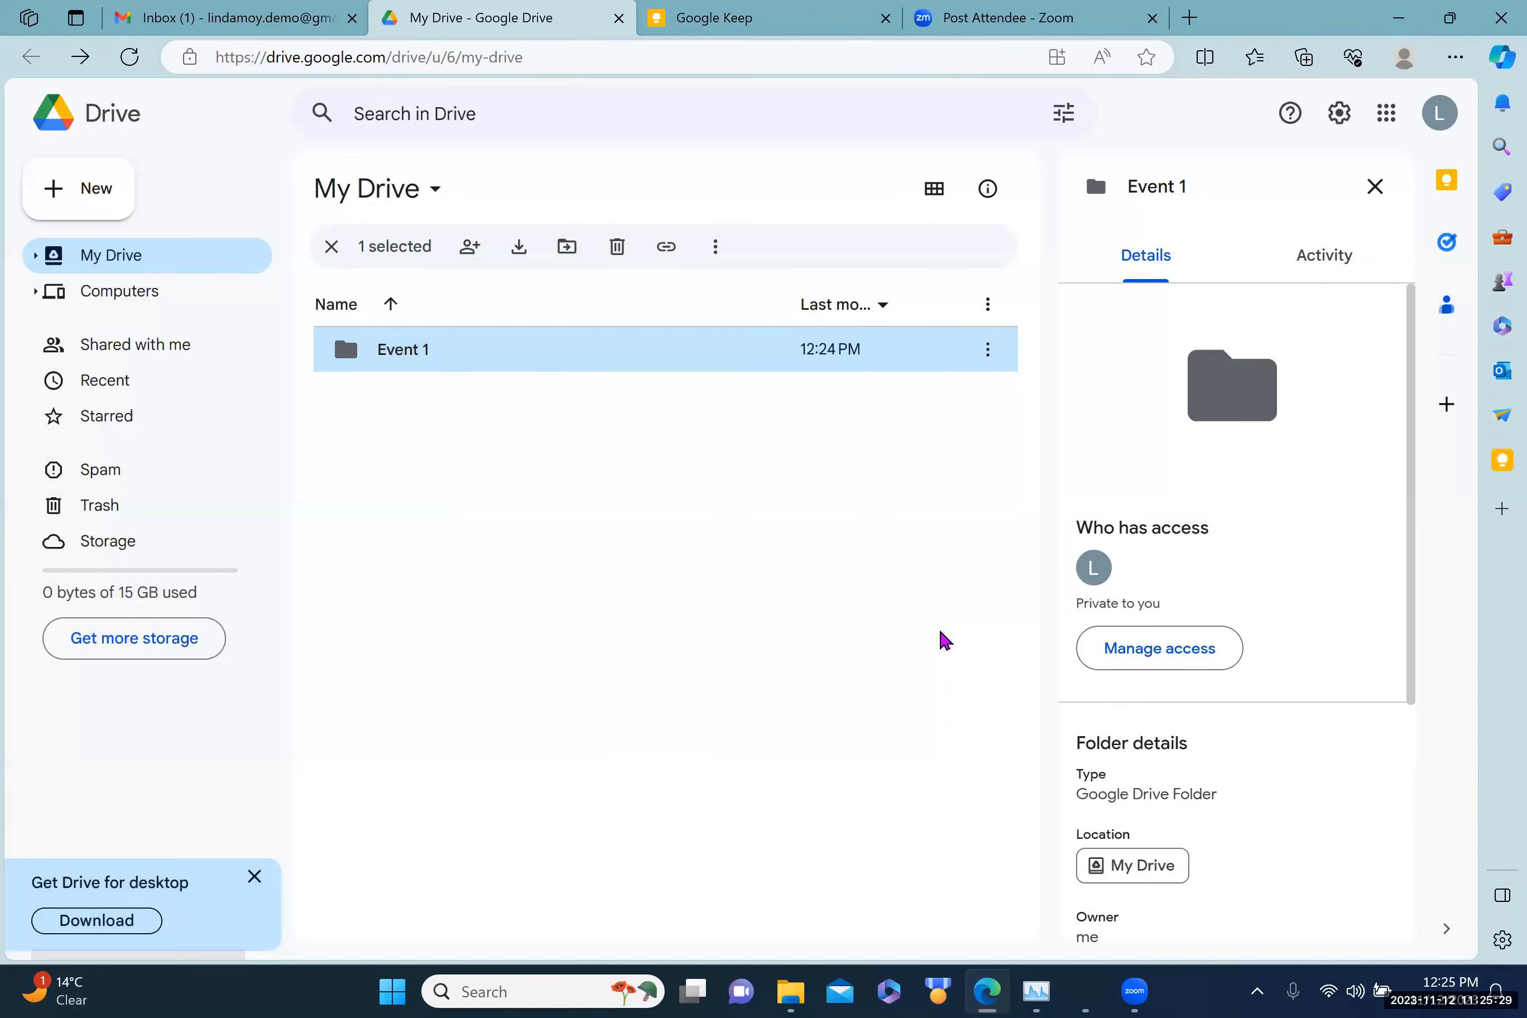
Step: Create a second folder named 'event 2' and bring up its actions menu
click(77, 195)
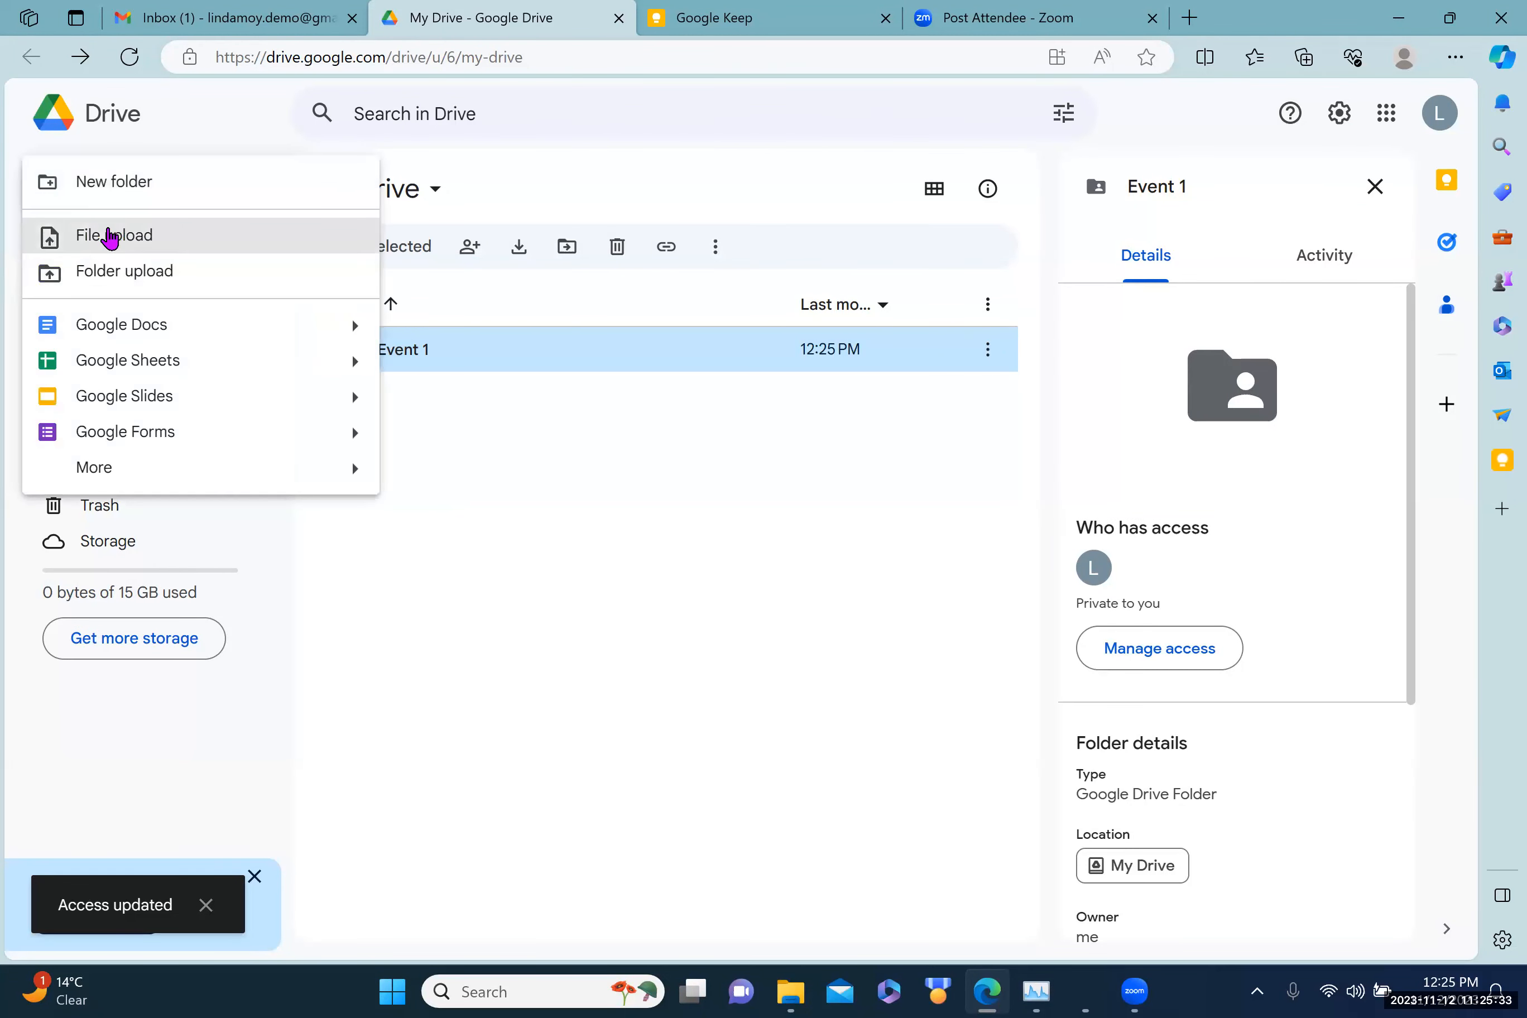
click(105, 186)
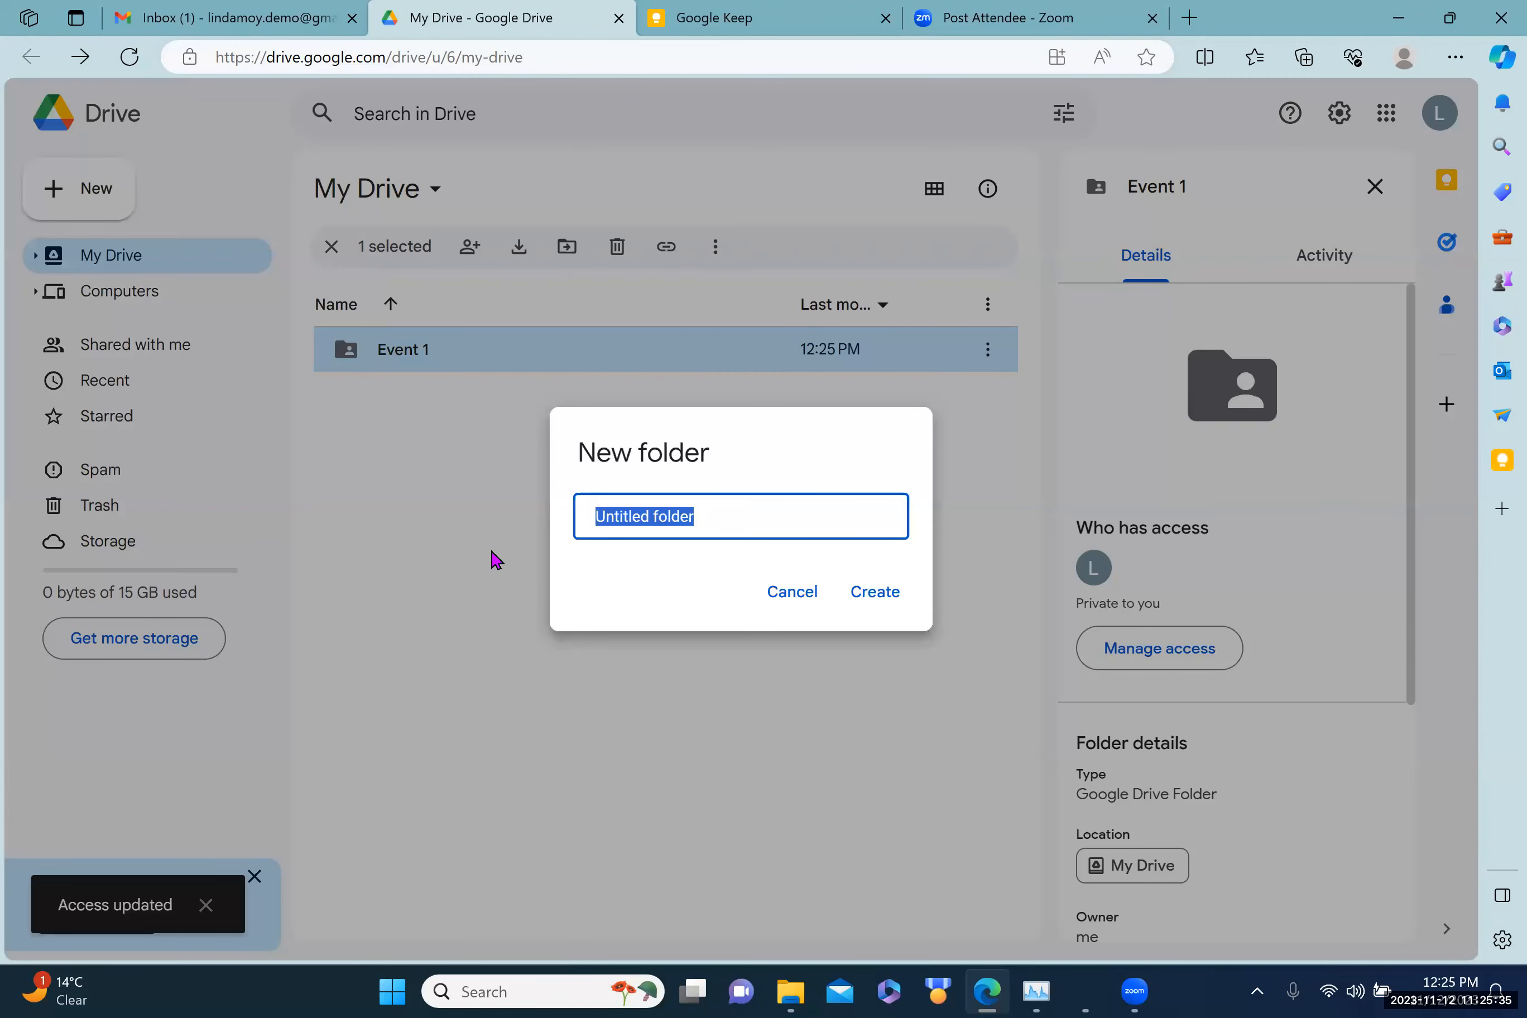
text(event 2)
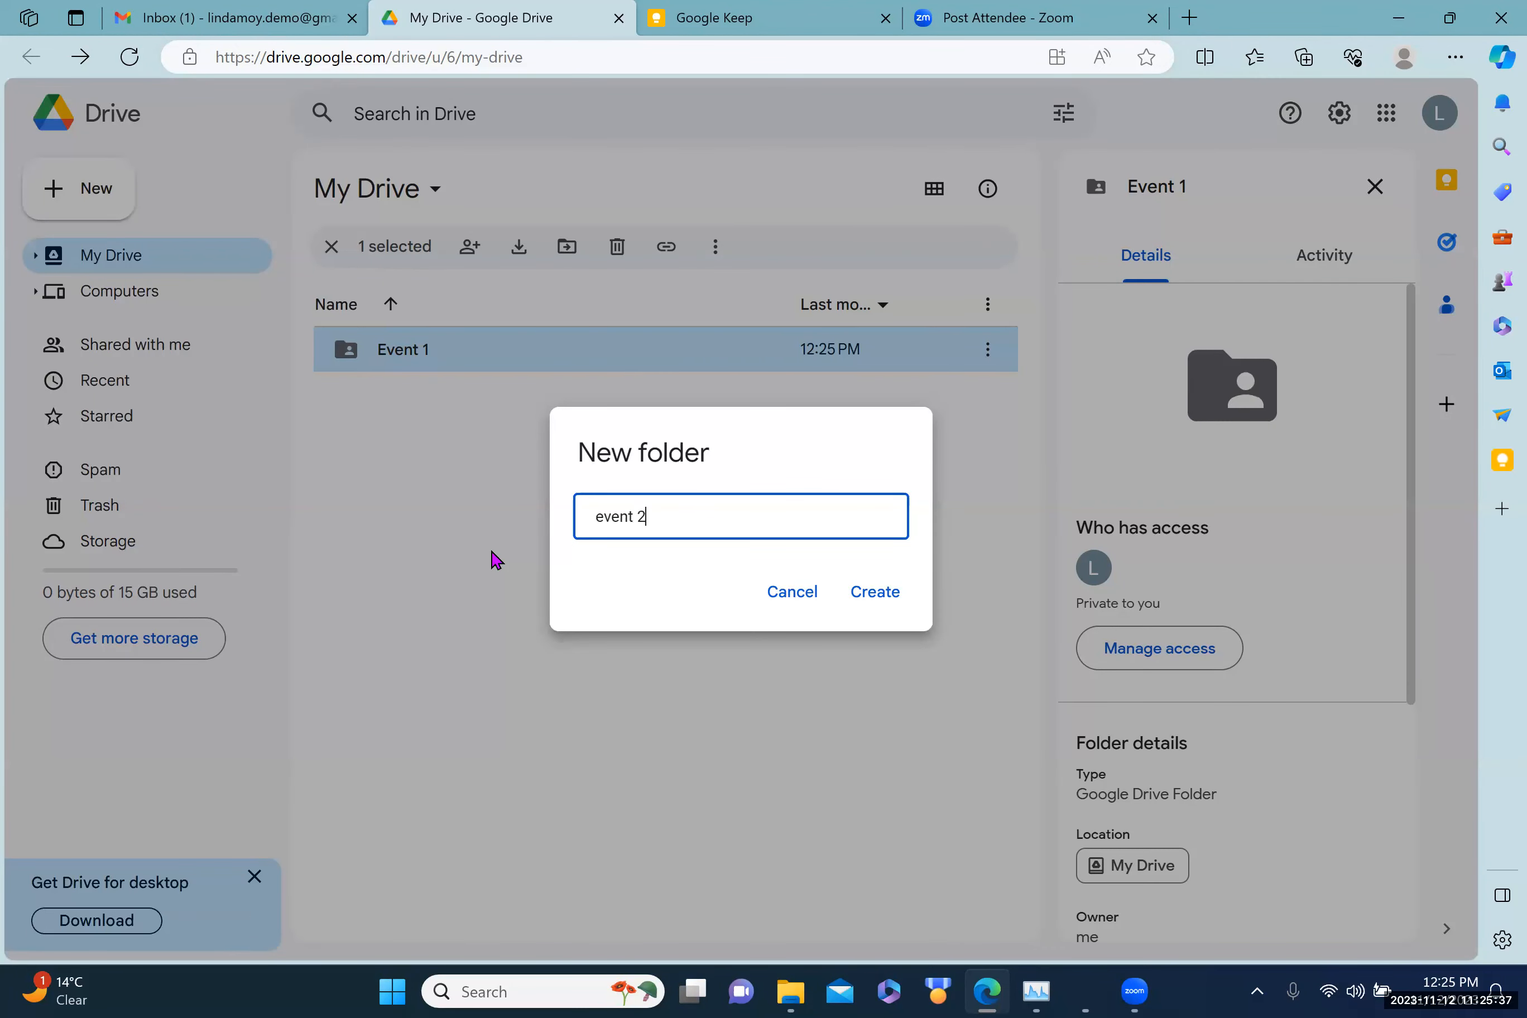
click(875, 595)
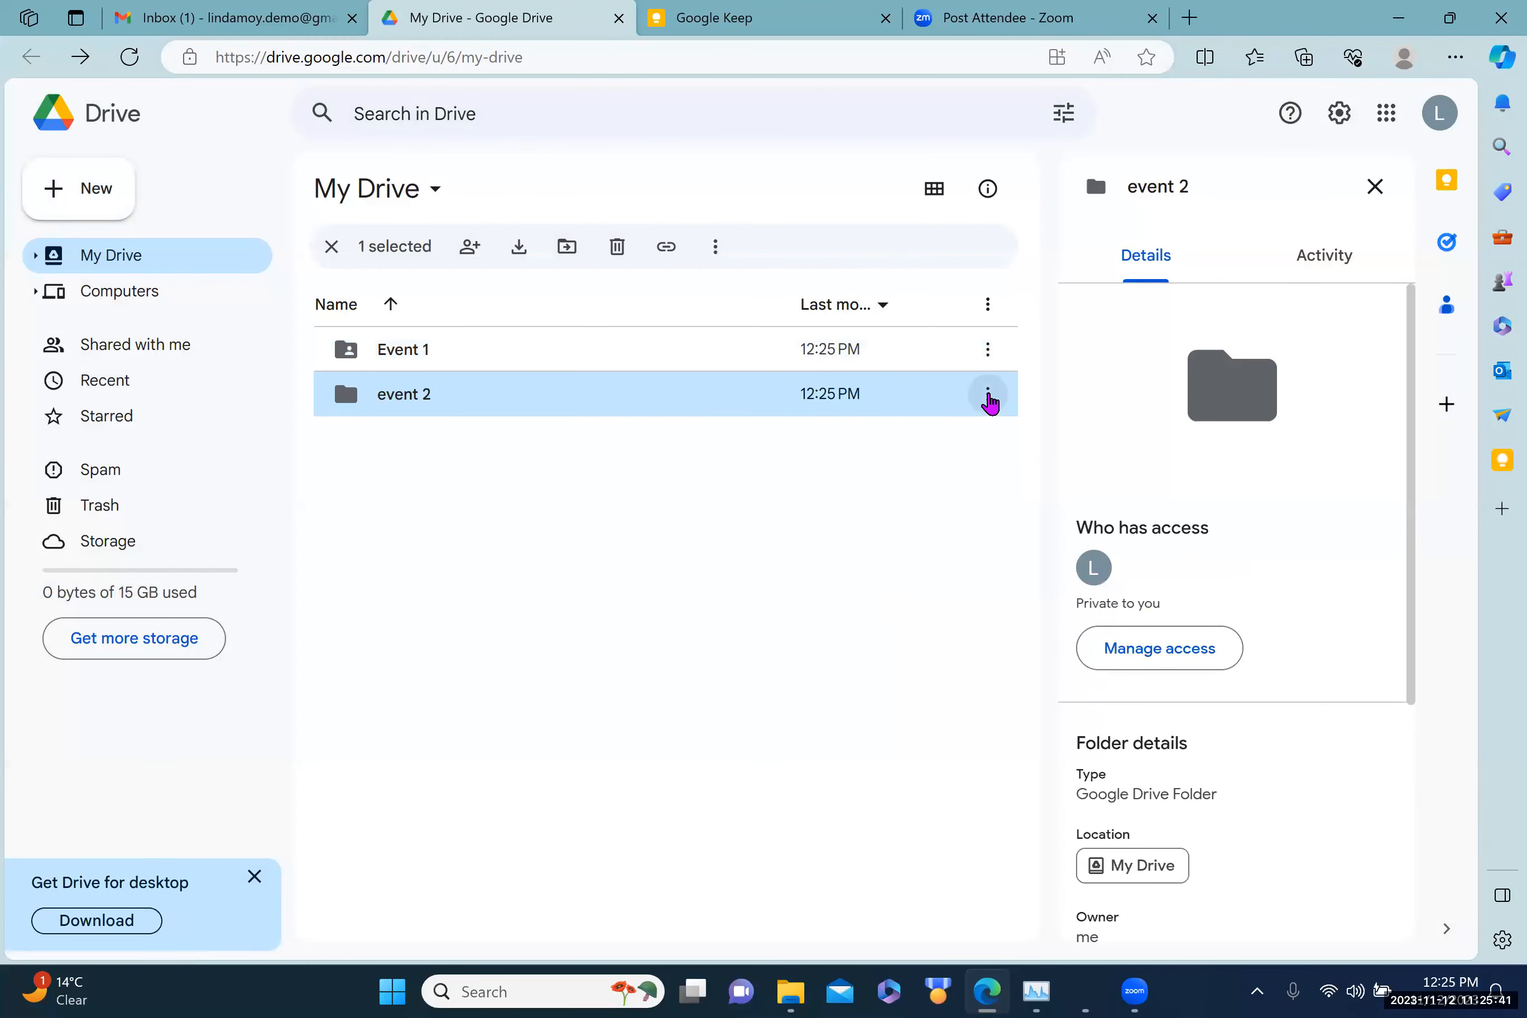
click(987, 394)
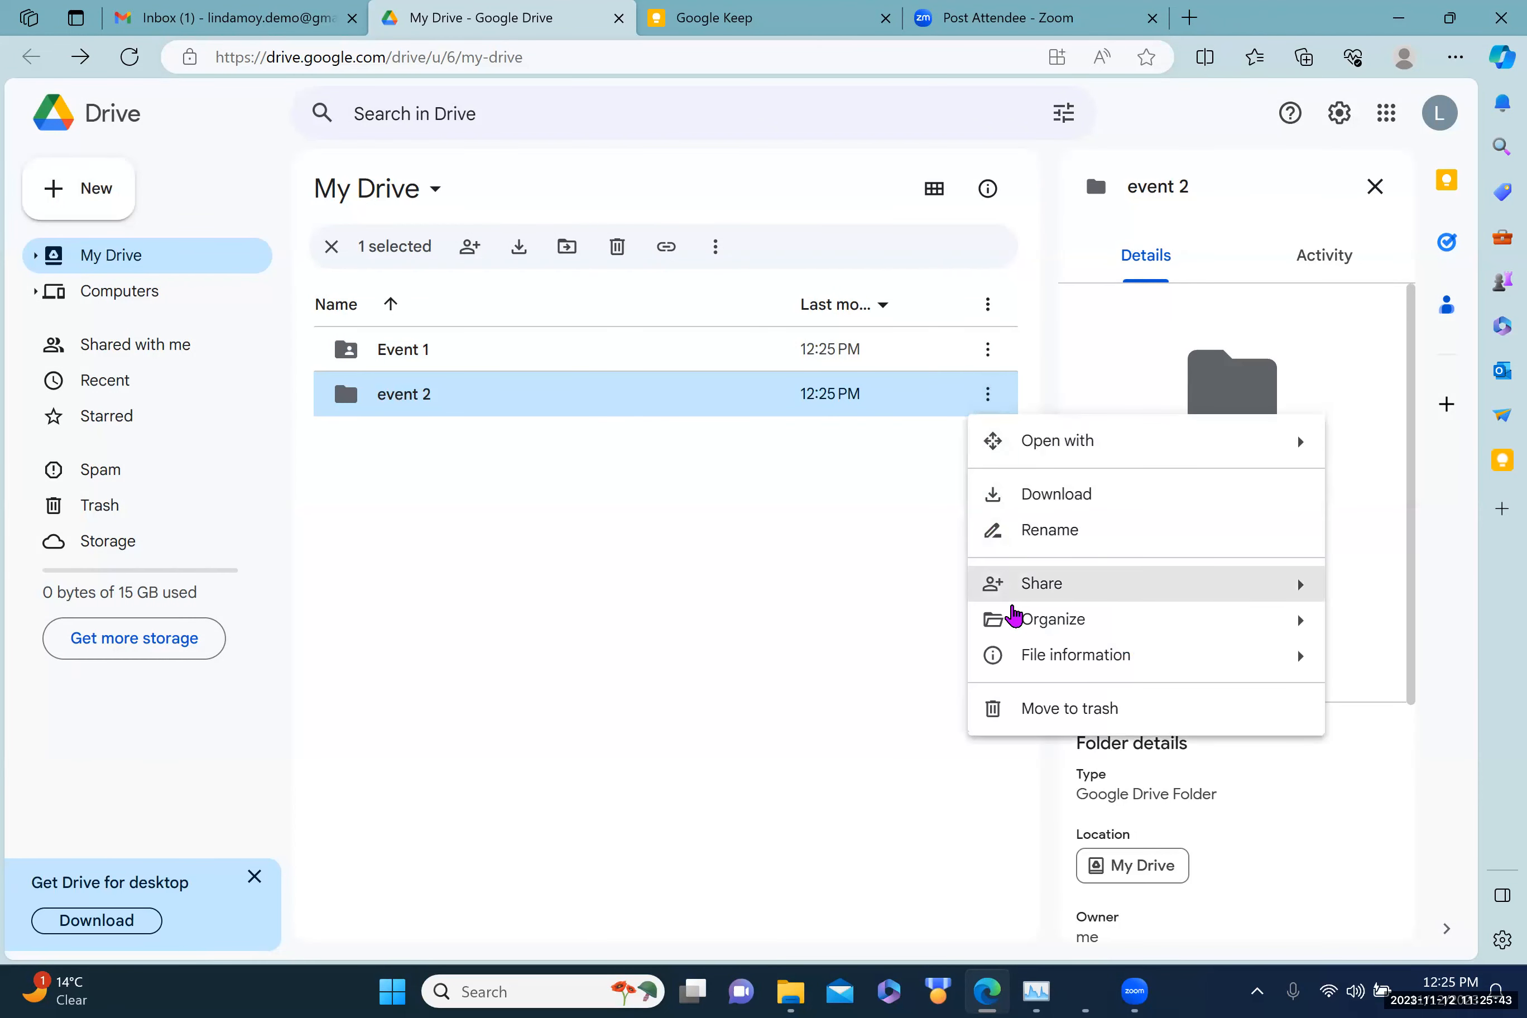
Step: Share event 2 with both collaborators' addresses as Editors, with Notify people unticked
mouse_move(1030, 585)
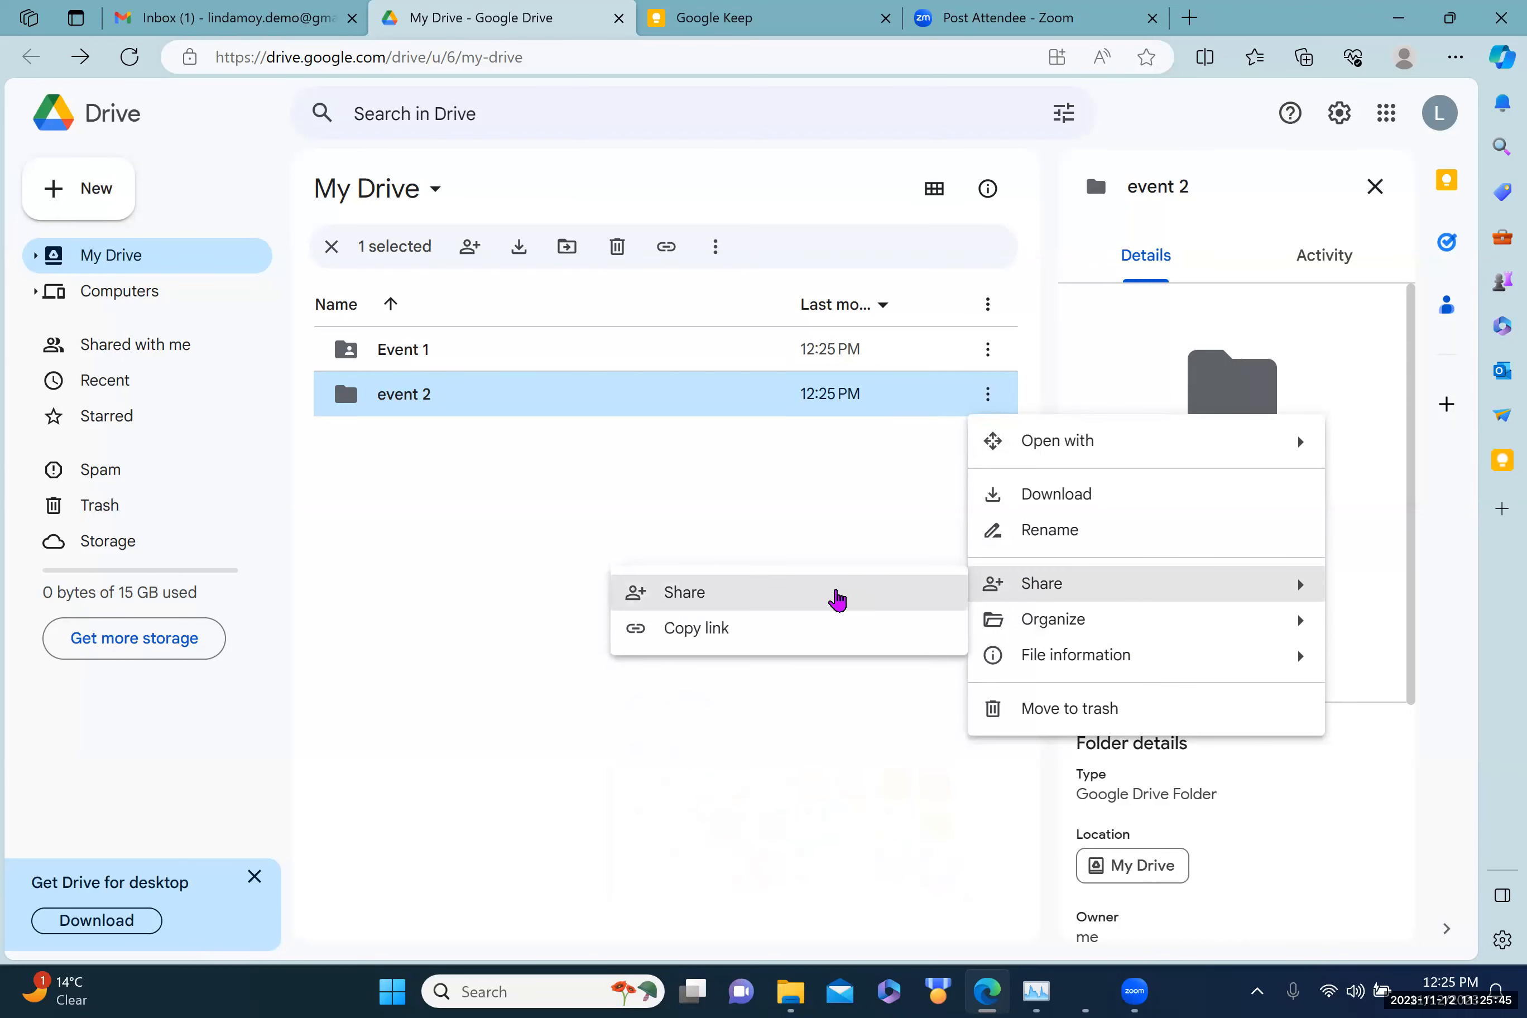
click(836, 598)
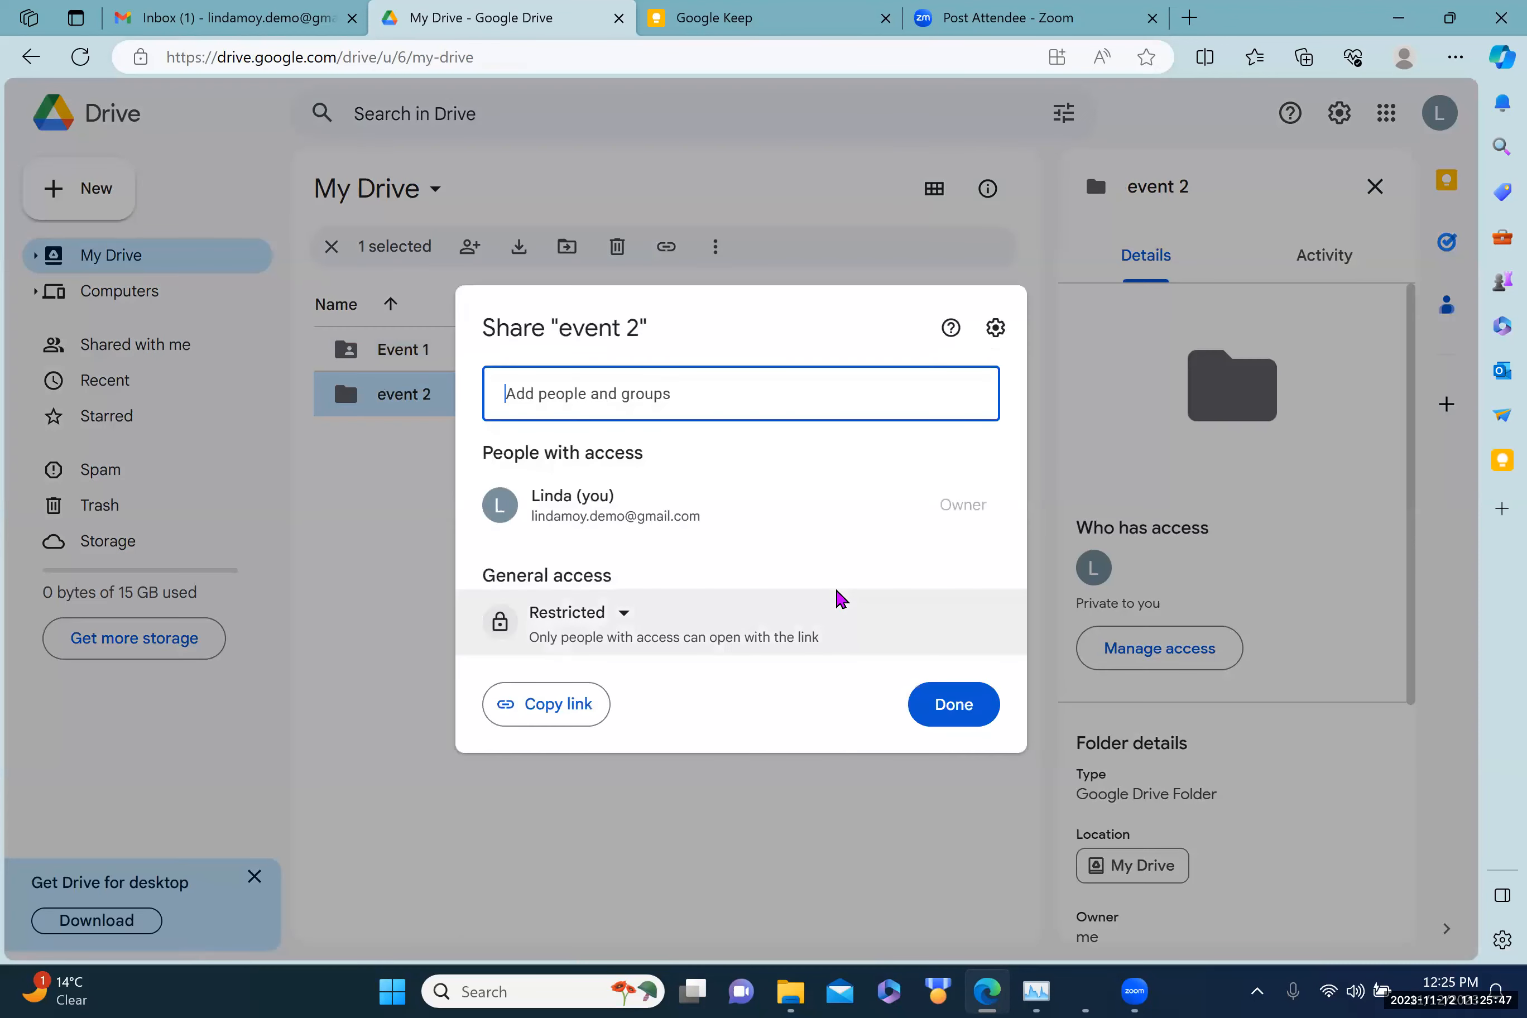
text(k)
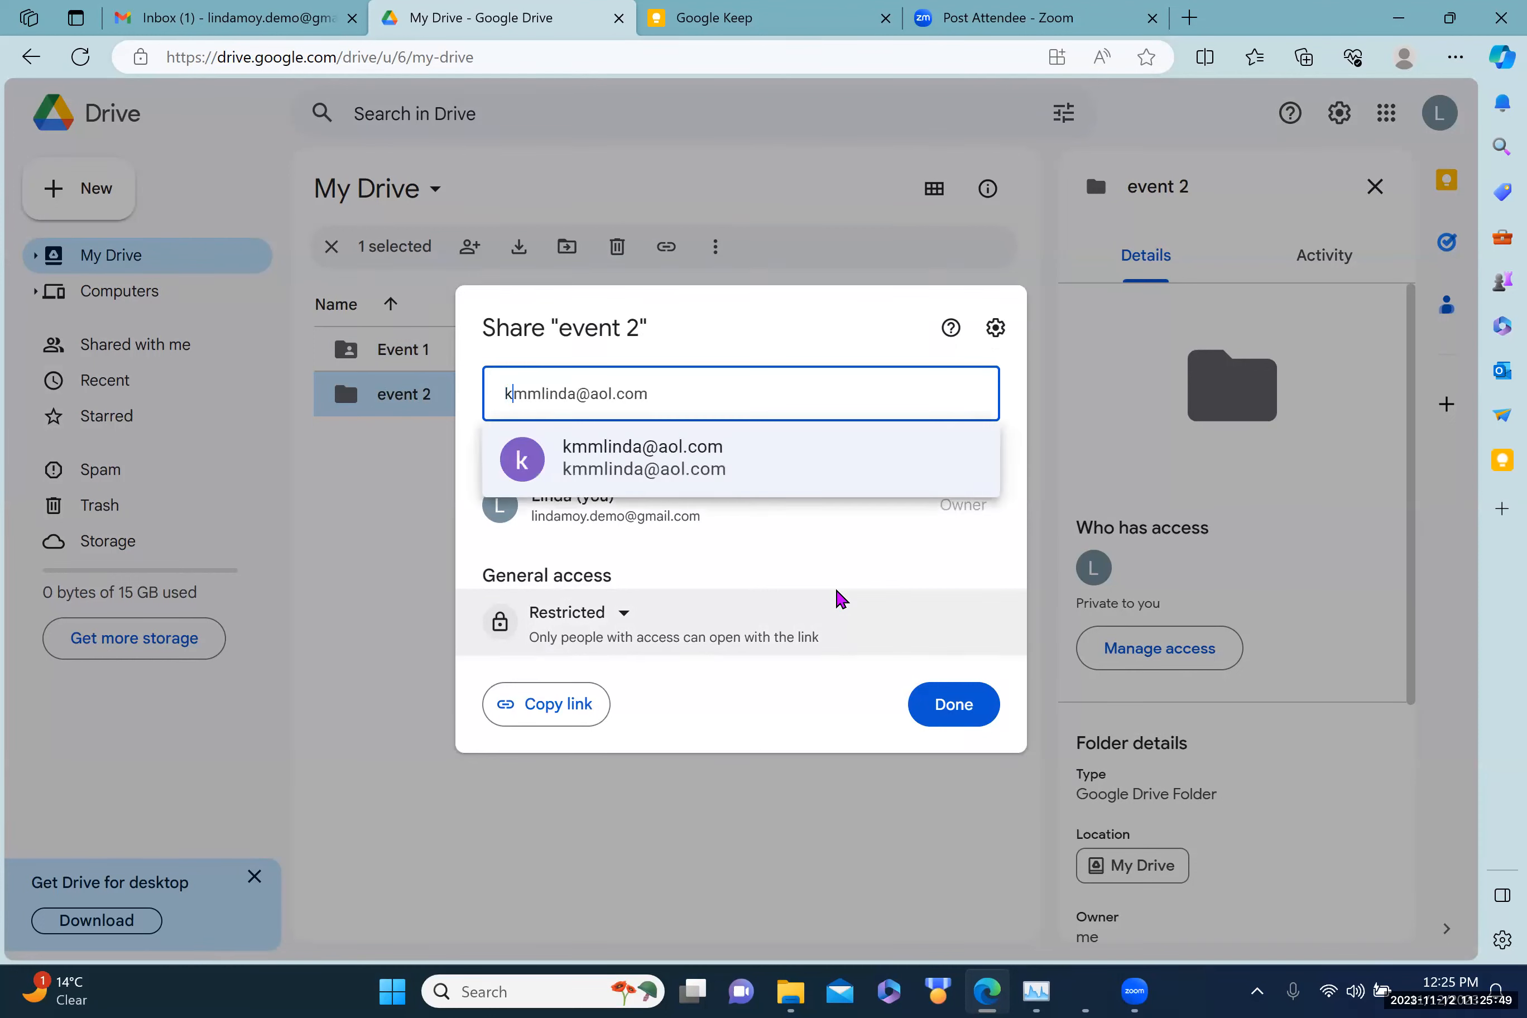
text(mm)
click(680, 479)
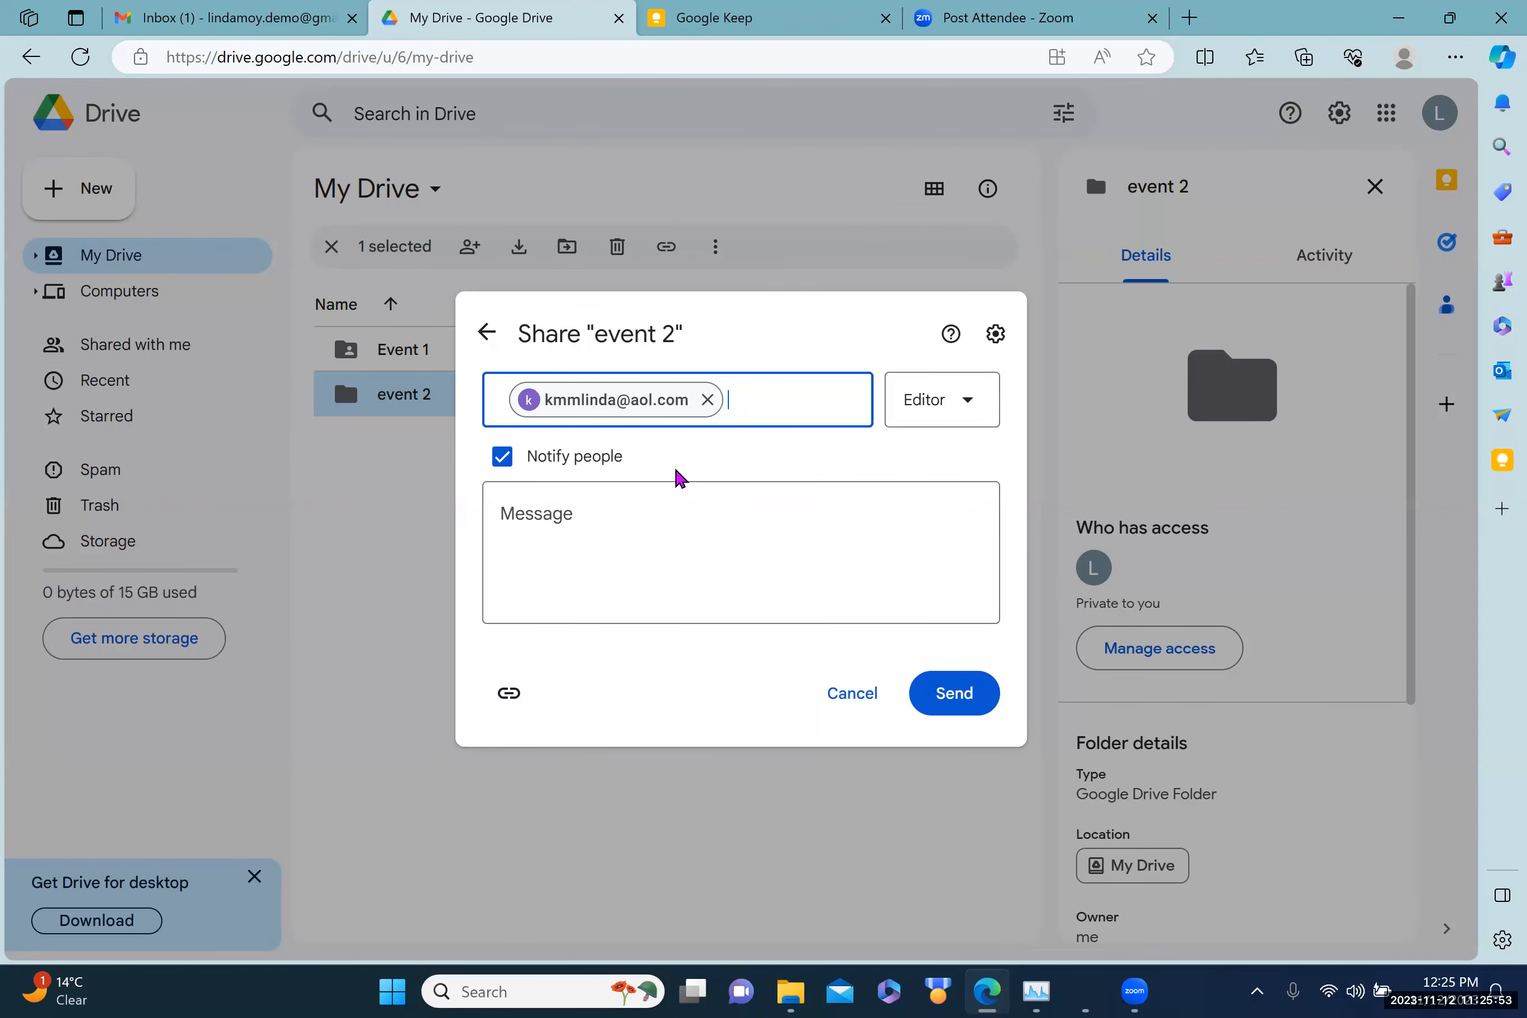
click(679, 478)
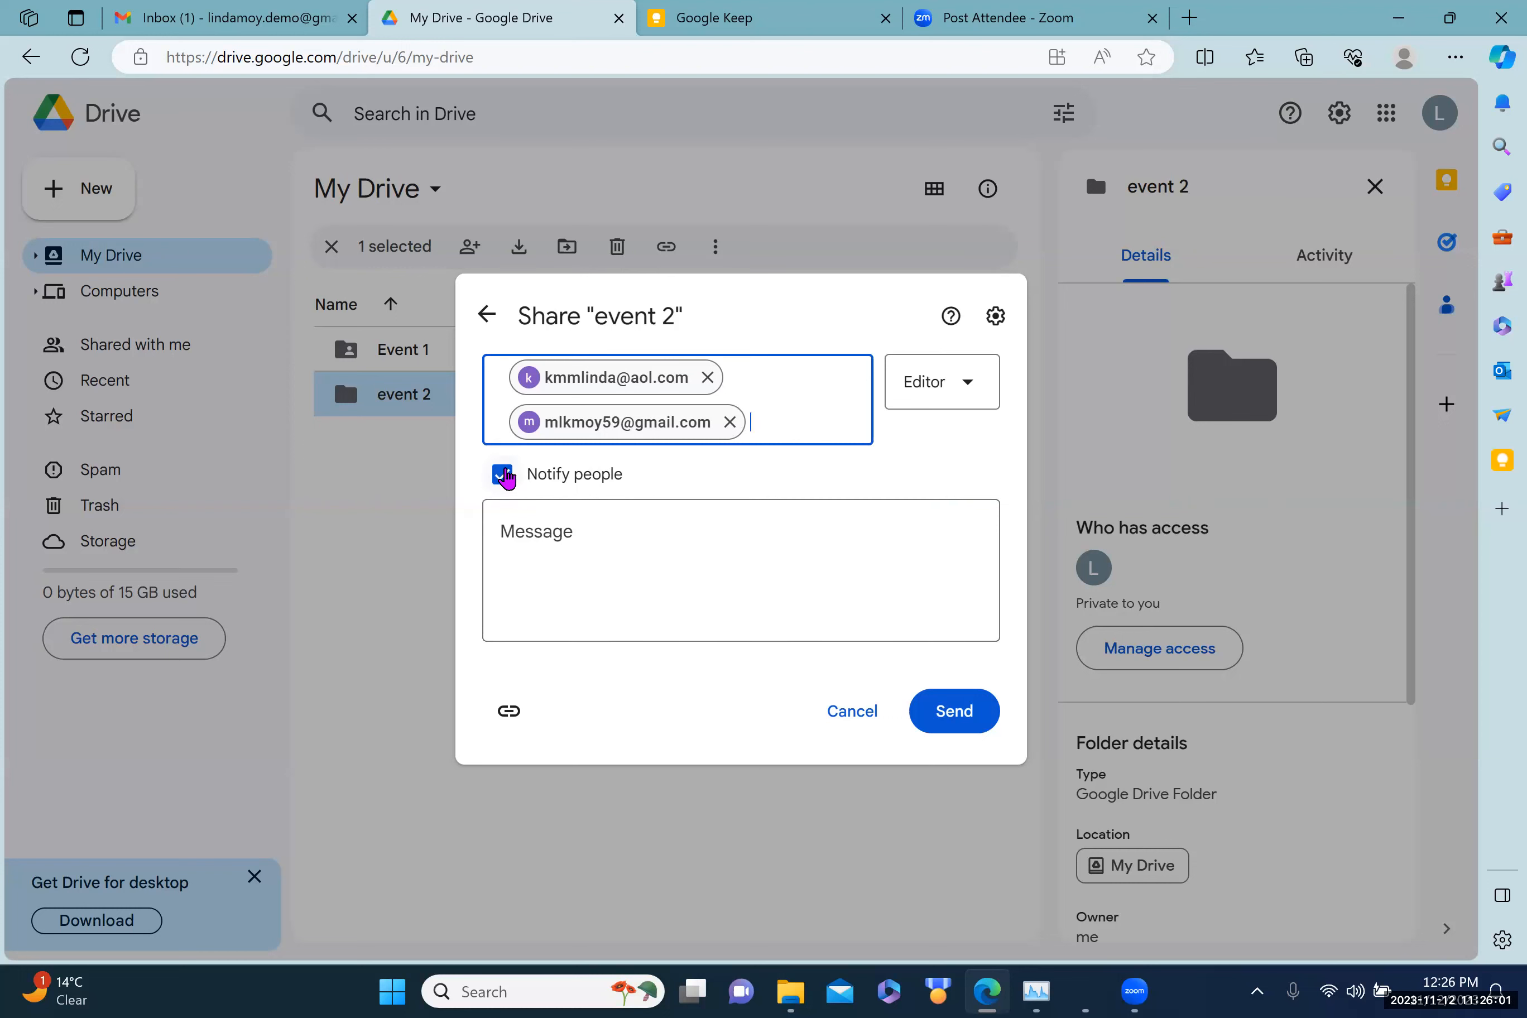
click(501, 475)
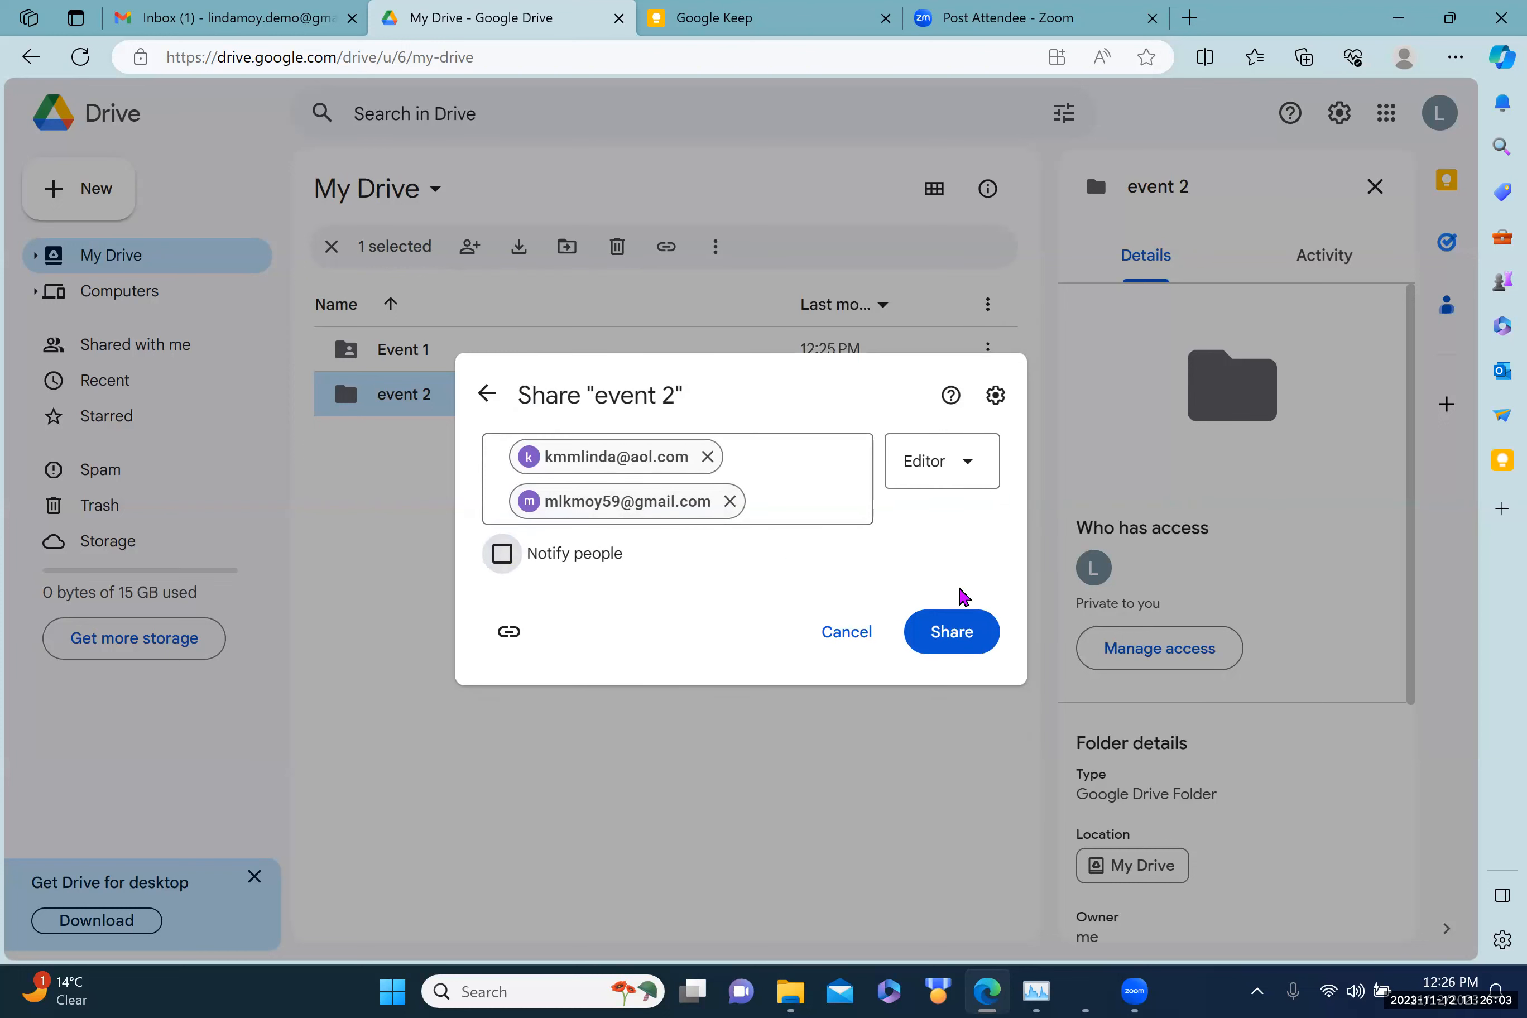
click(949, 646)
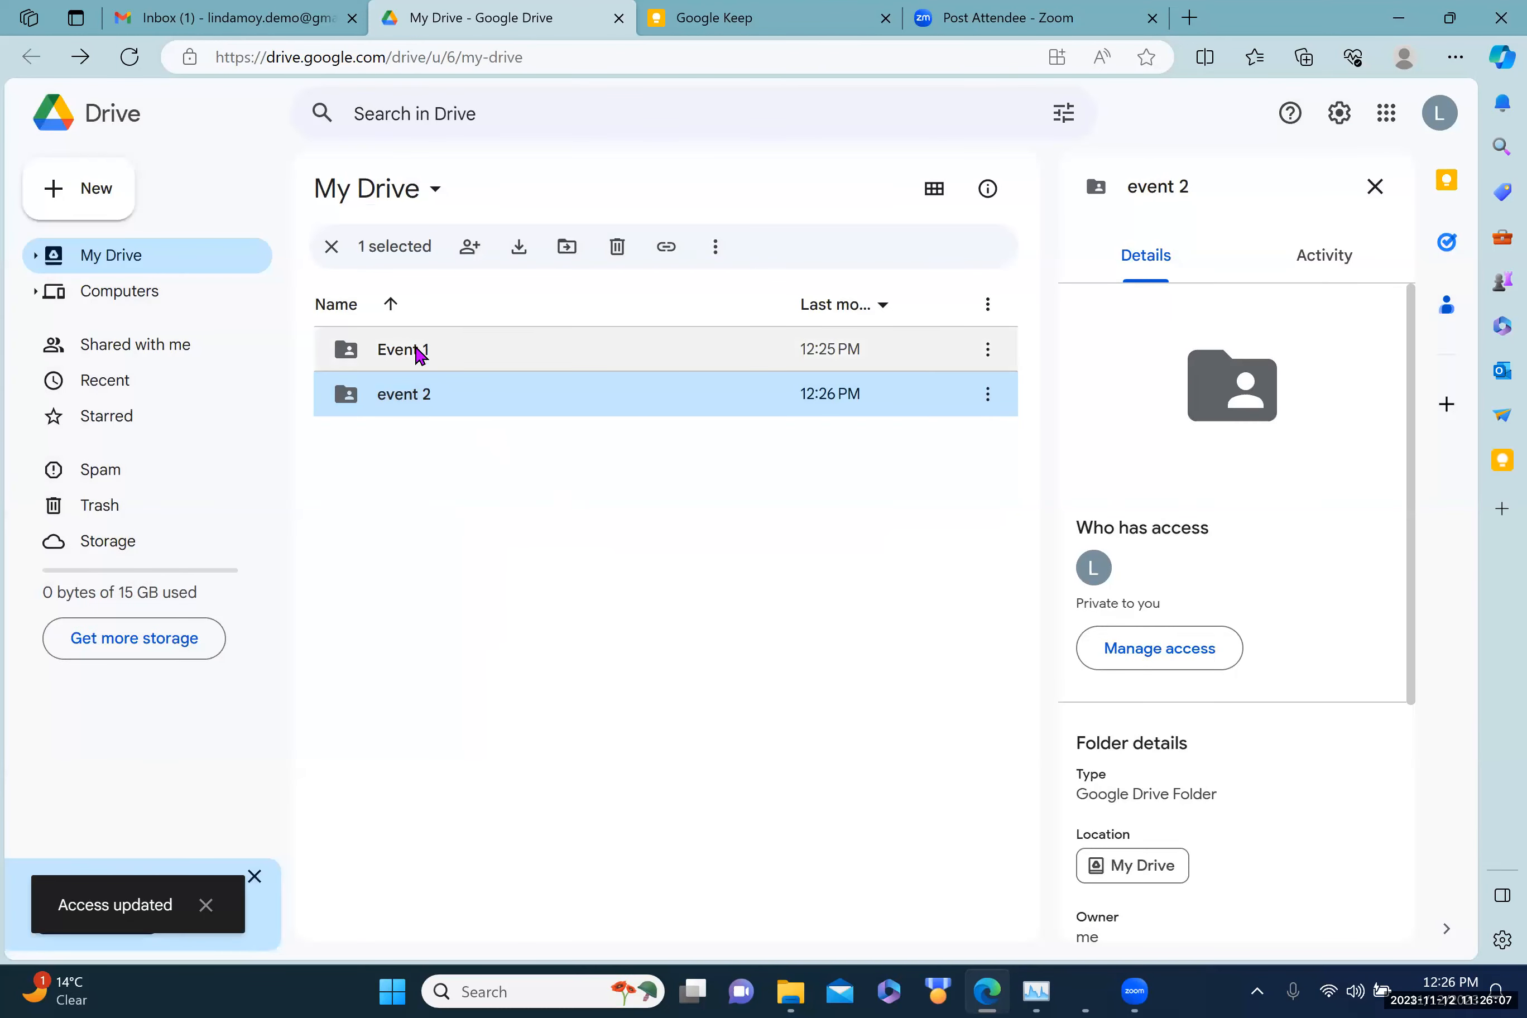
Step: Open the Event 1 folder and its New menu, then switch over to Gmail
double_click(419, 355)
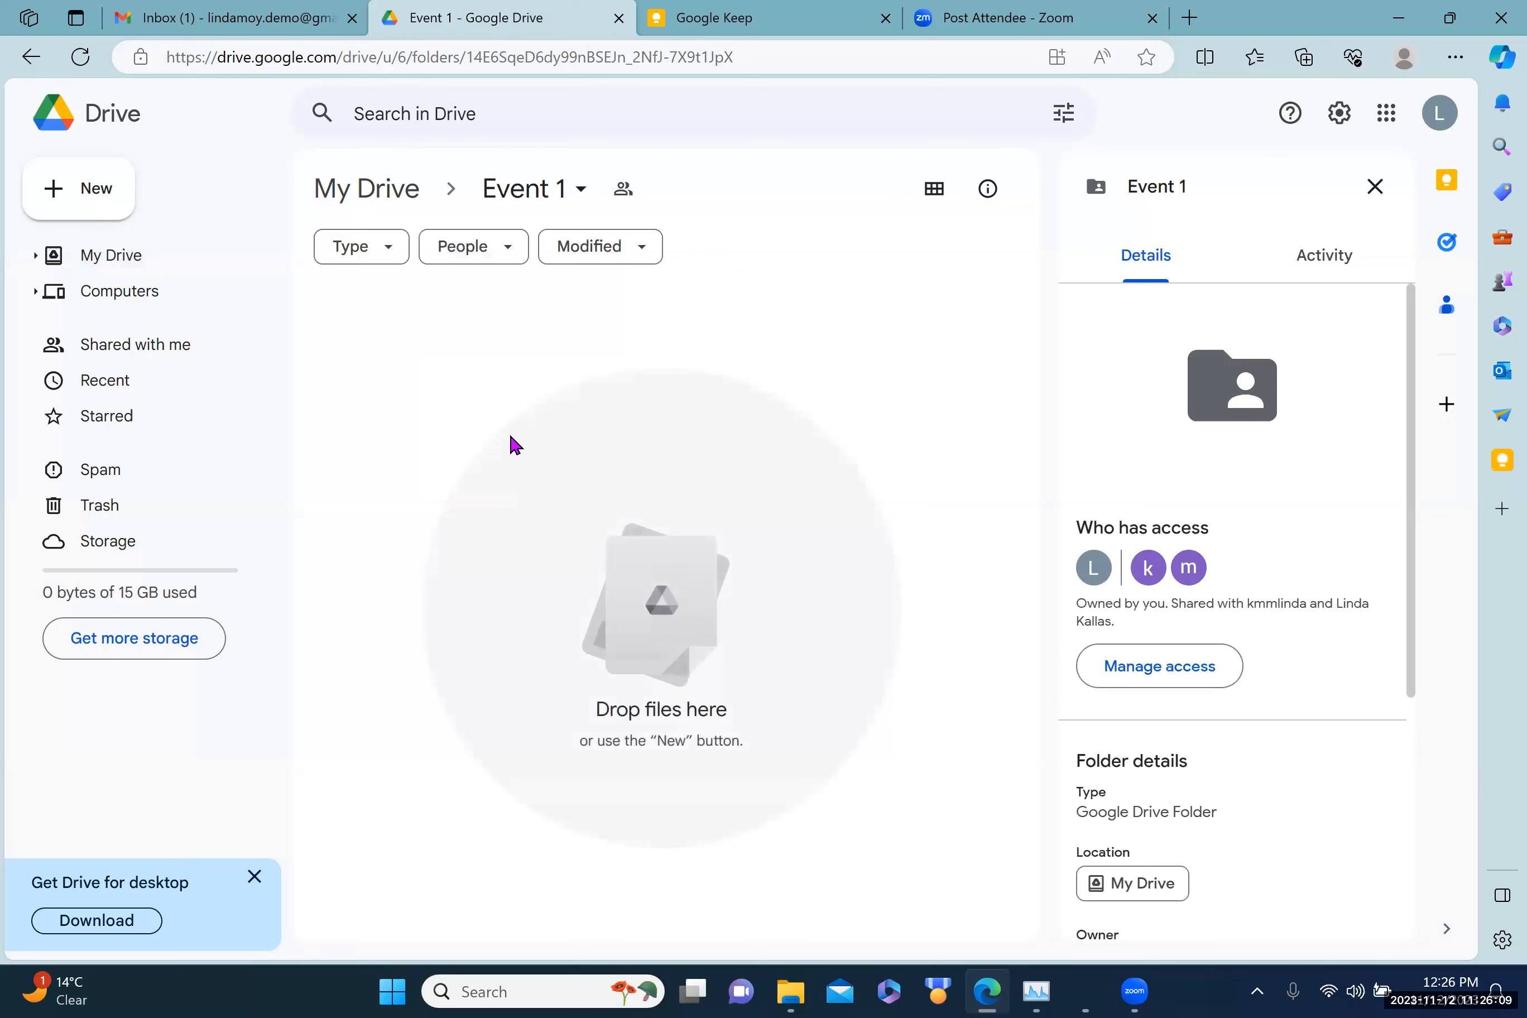
click(101, 197)
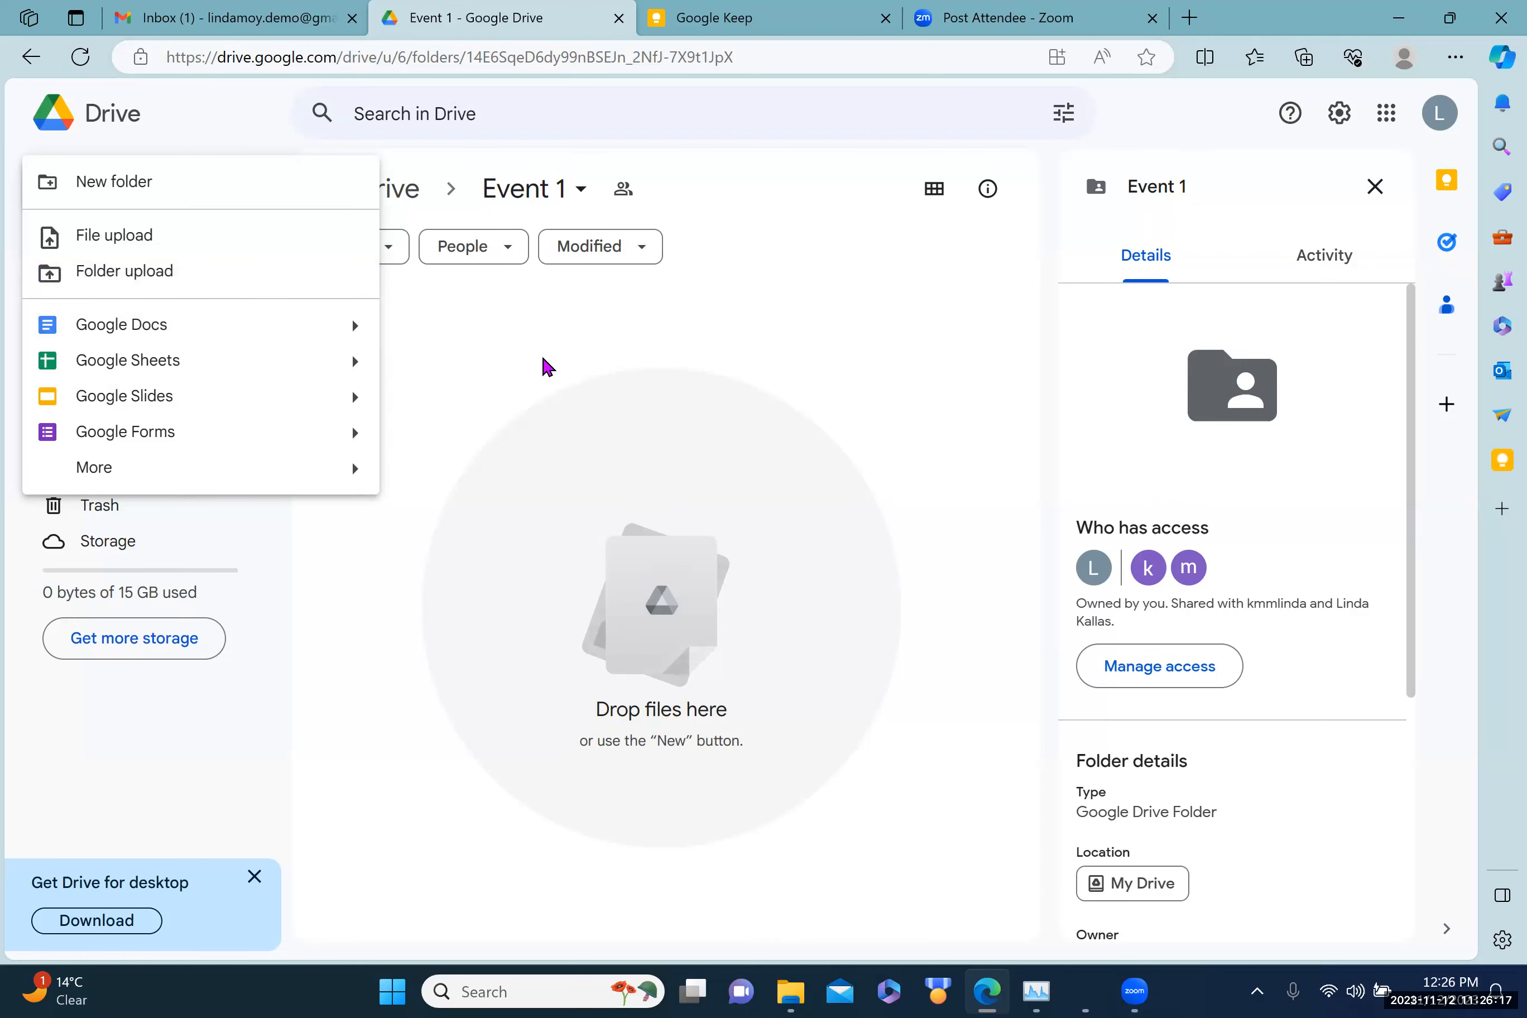
click(222, 20)
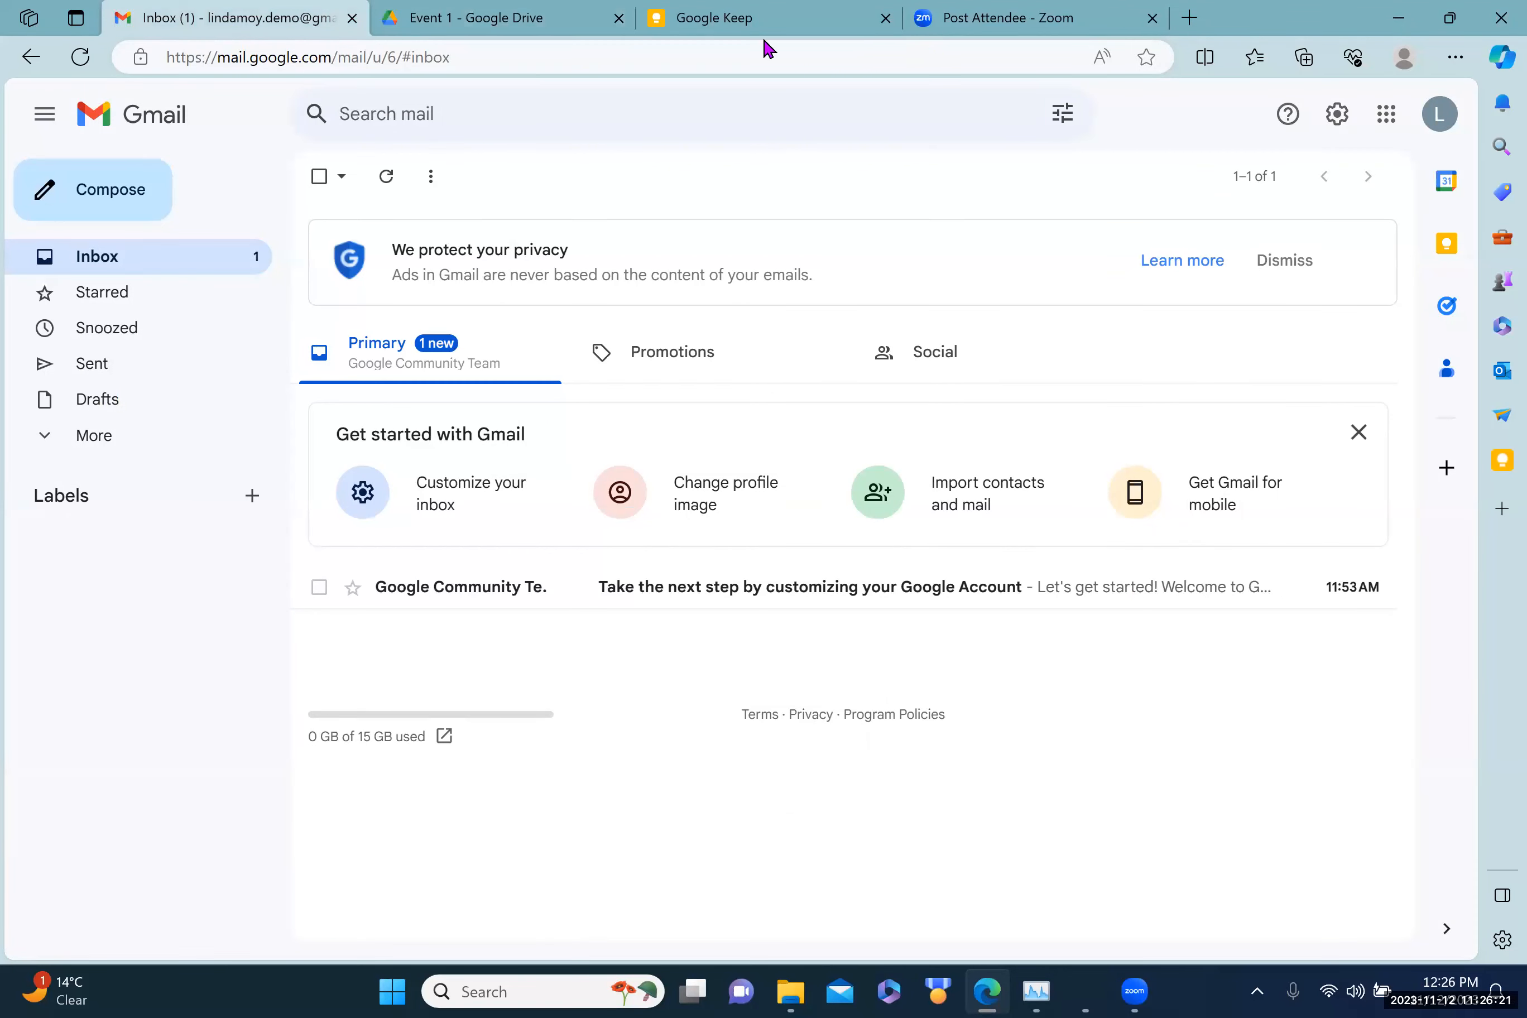
Step: Browse the Google apps grid from Gmail, then open a new browser tab
click(1384, 118)
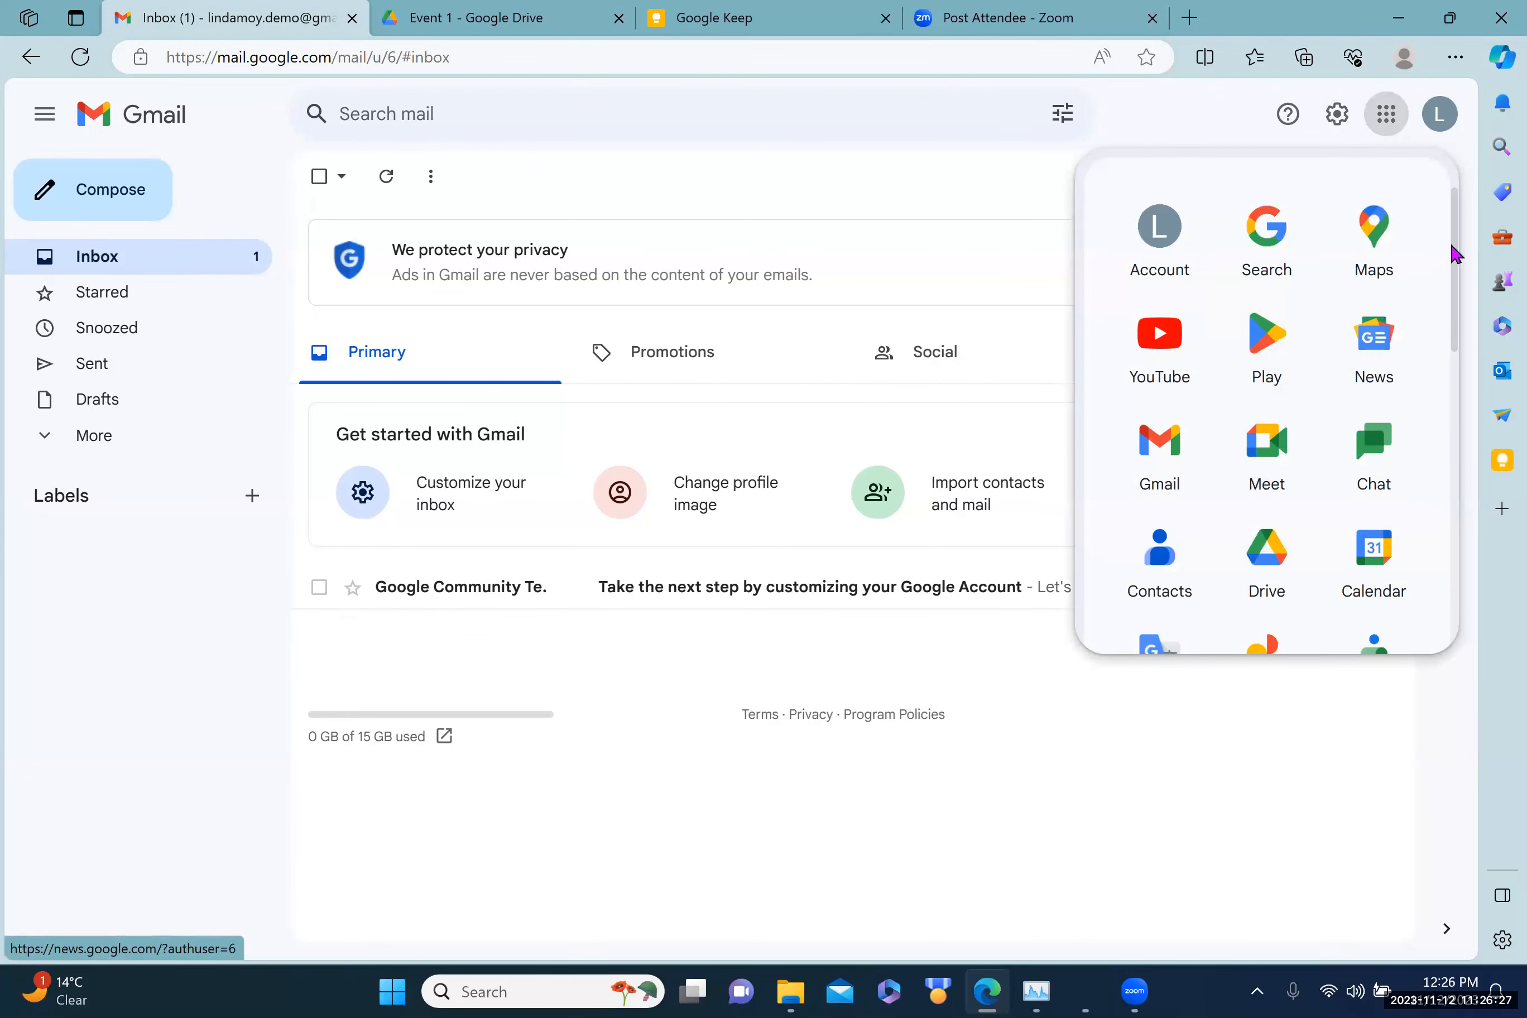
scroll(1455, 255, down, 6)
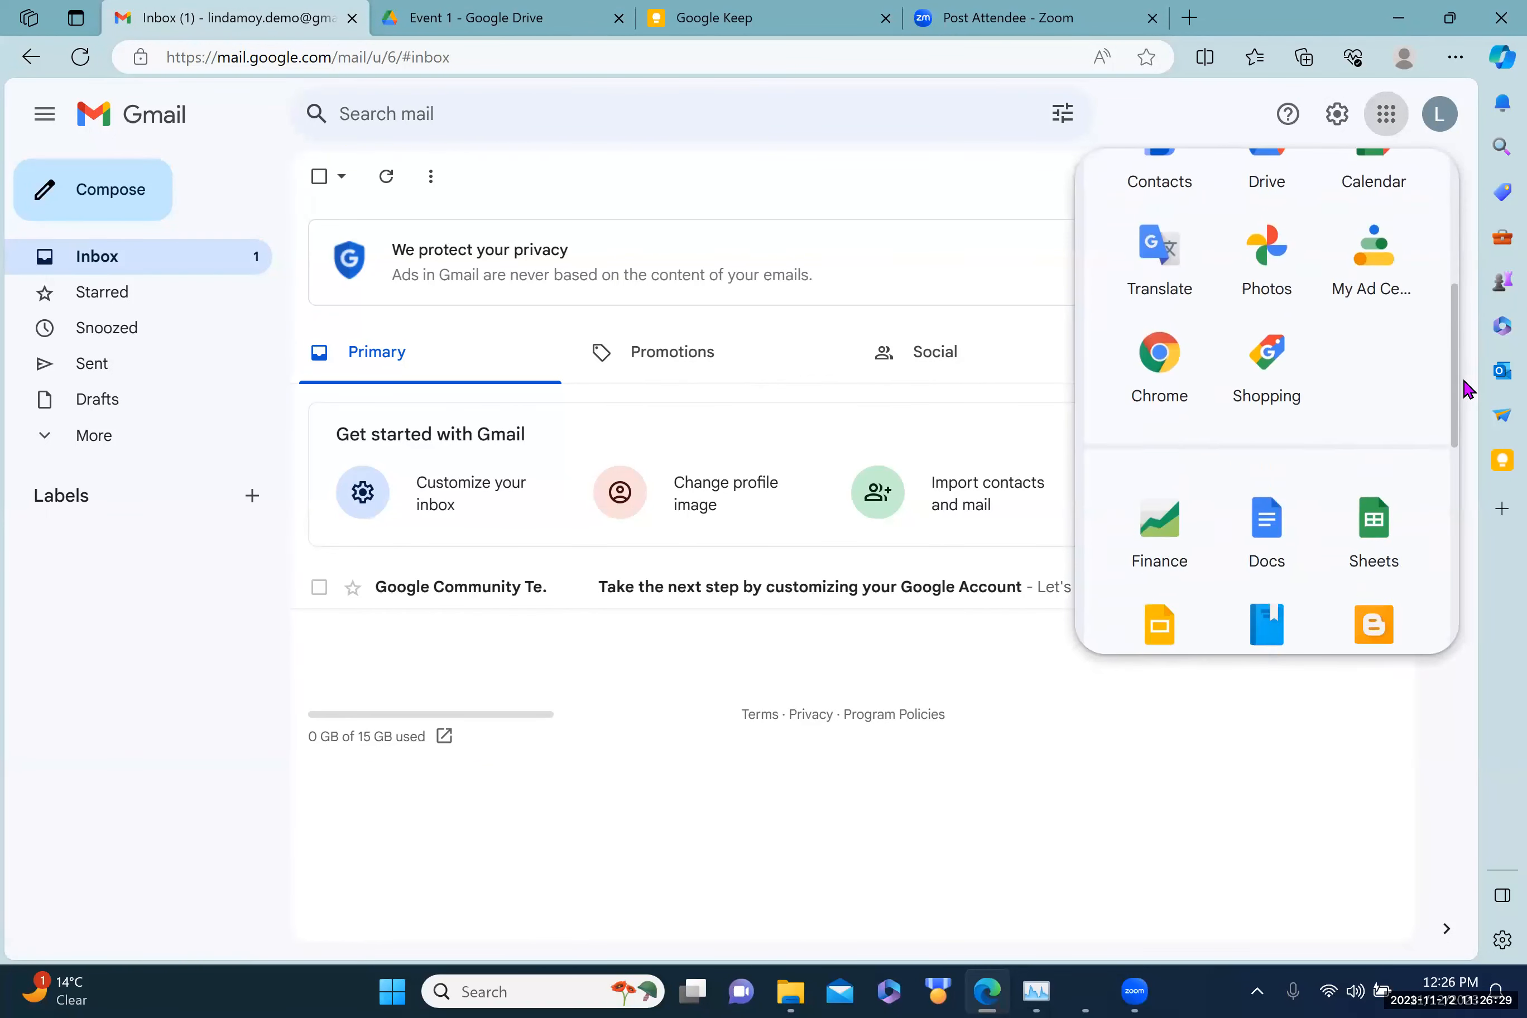
scroll(1466, 387, down, 2)
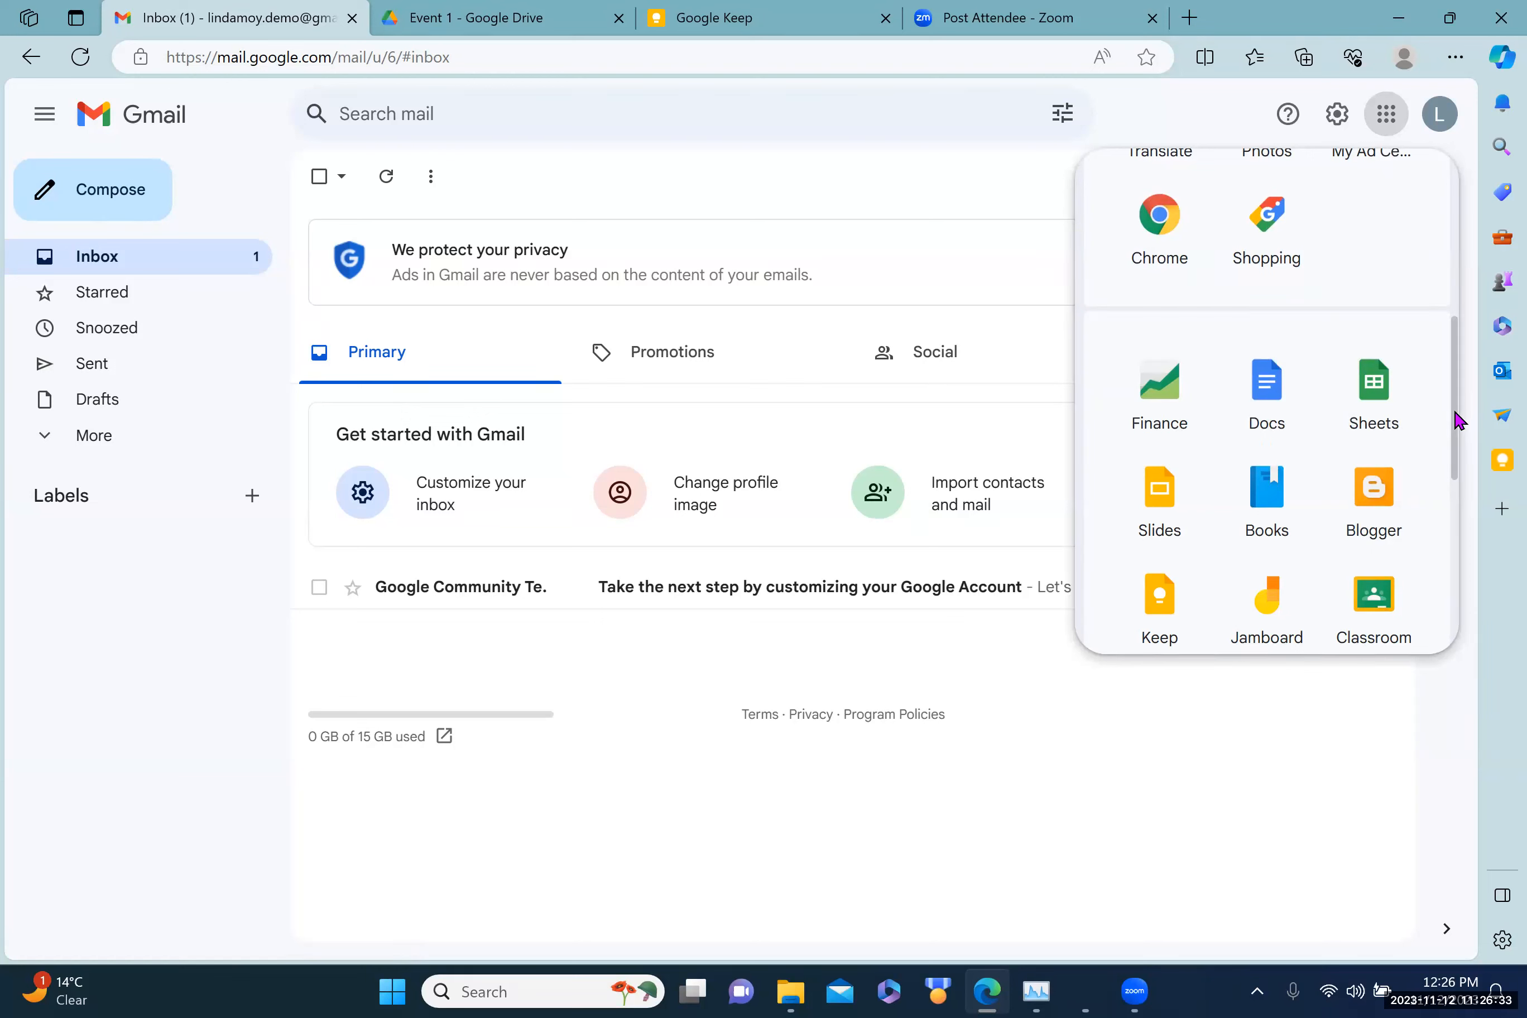
drag(1459, 421, 1459, 249)
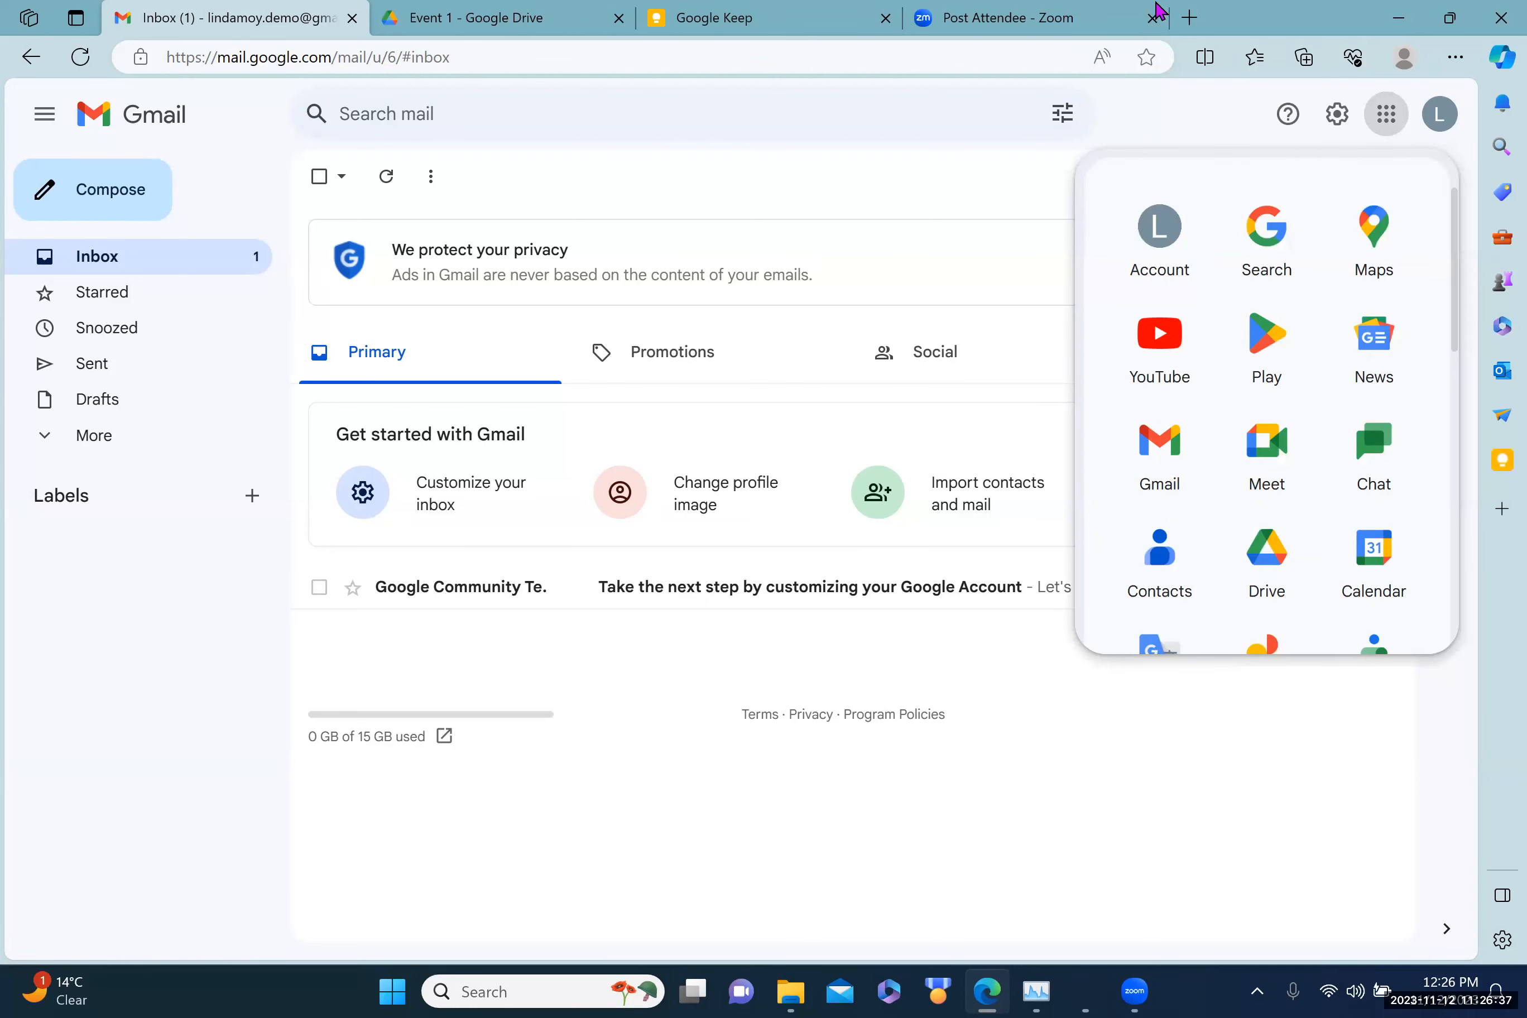
click(1188, 18)
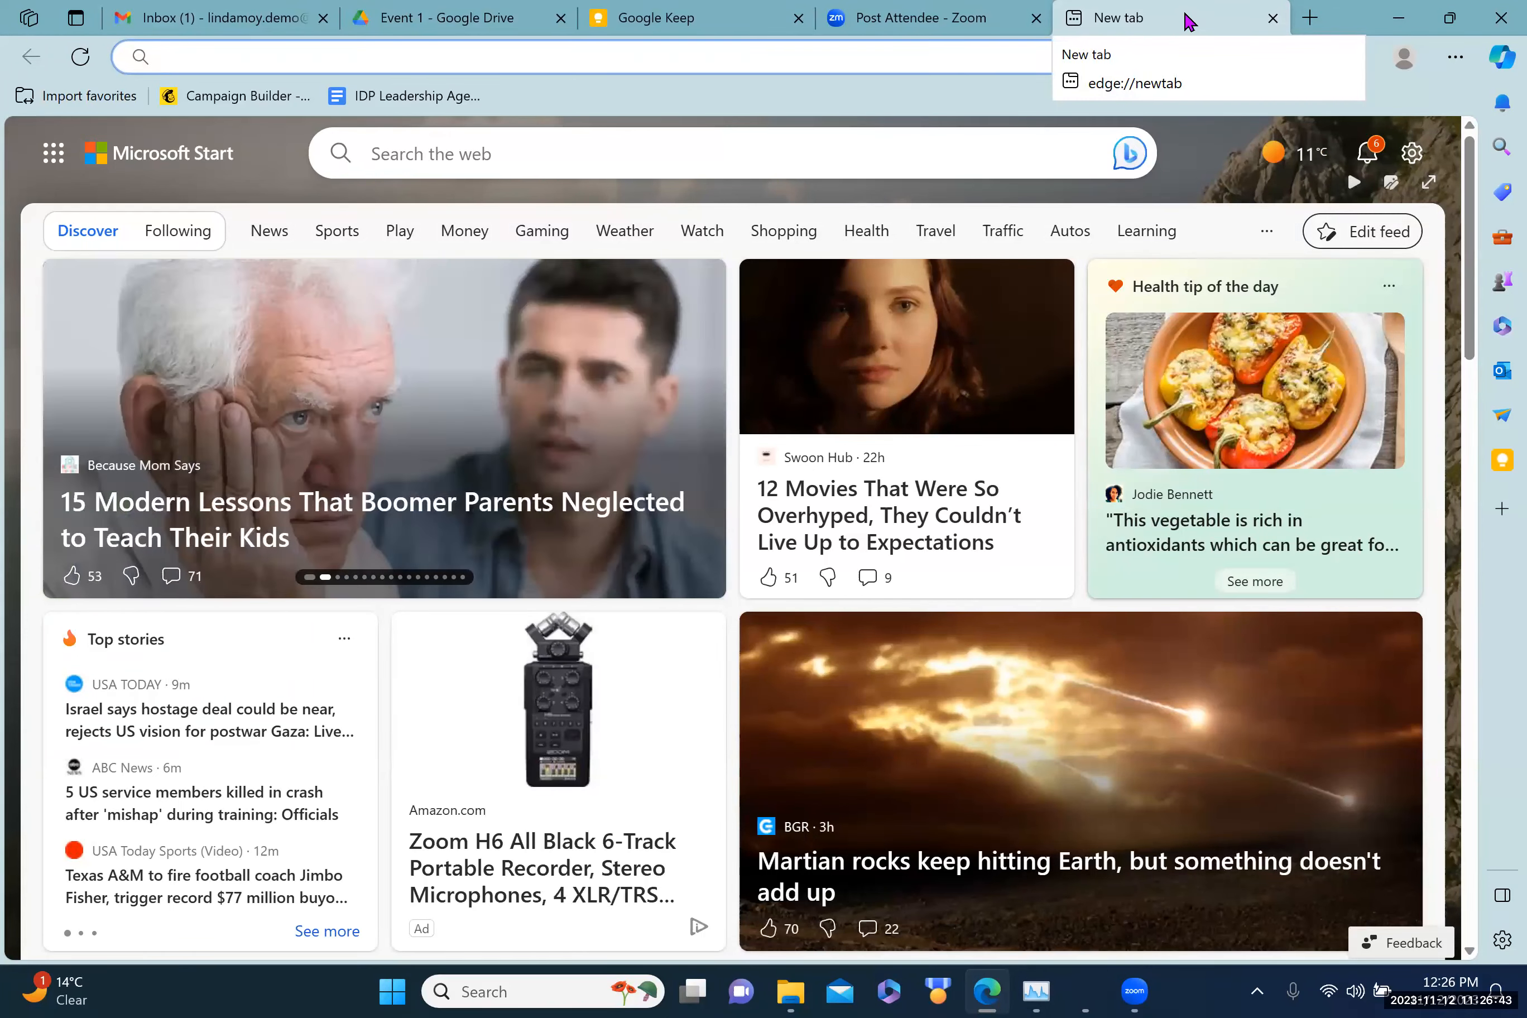
Step: Enter 'google doc' in the address bar without the autocomplete, then return to the Event 1 Drive tab
text(google doc)
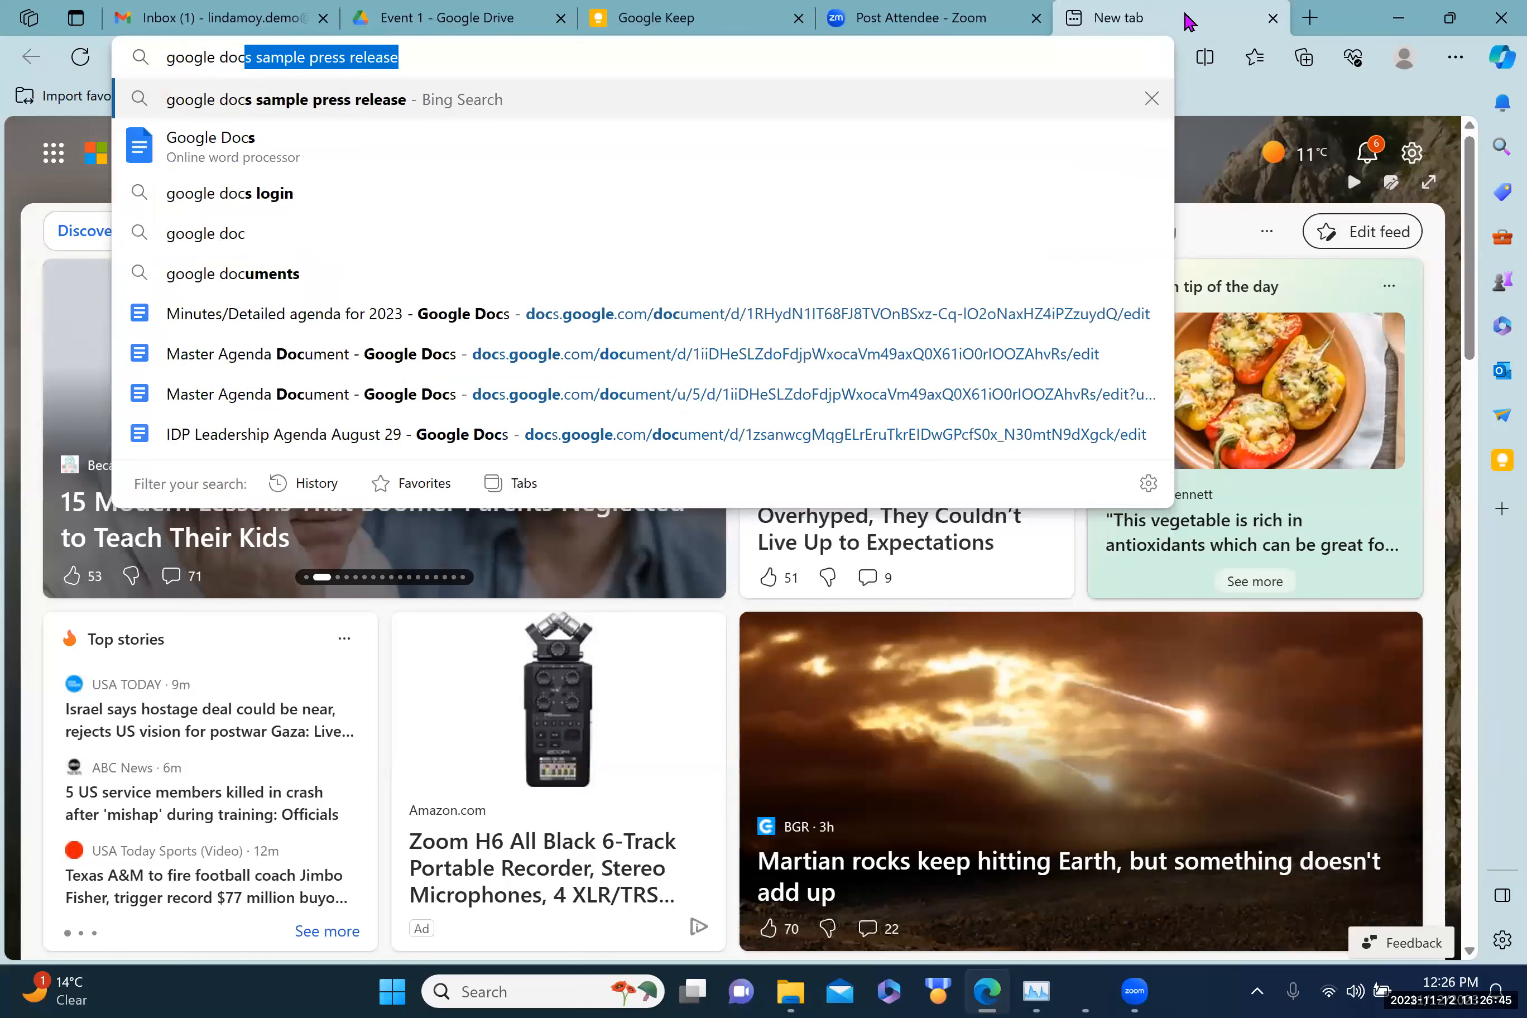
key(BackSpace)
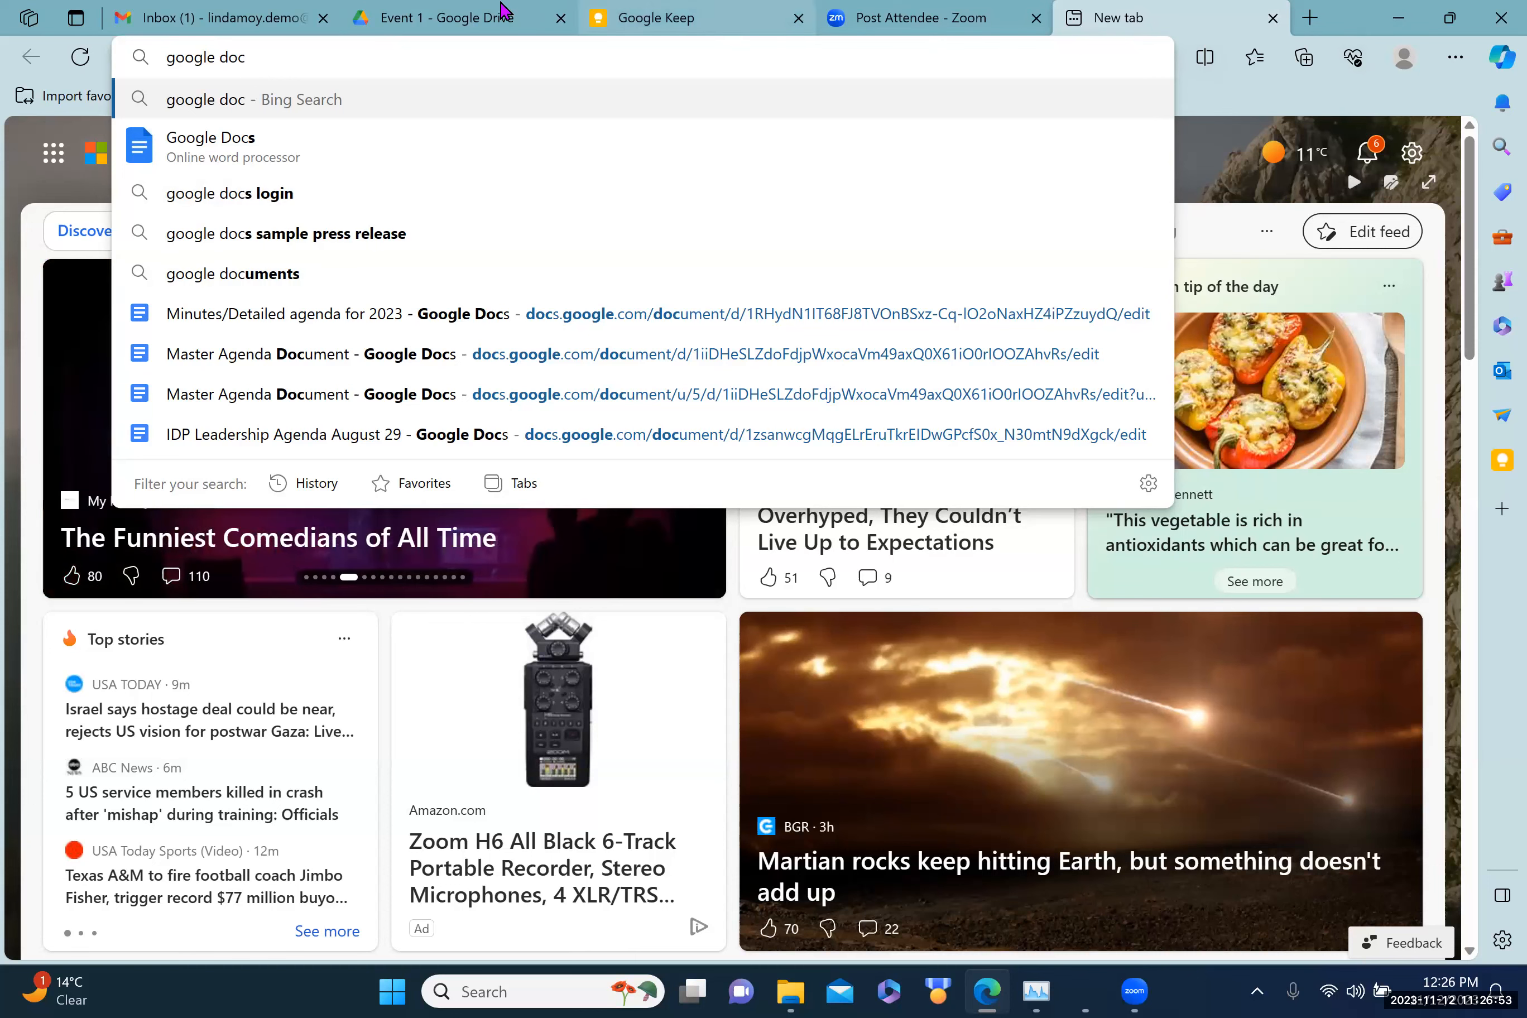
click(444, 21)
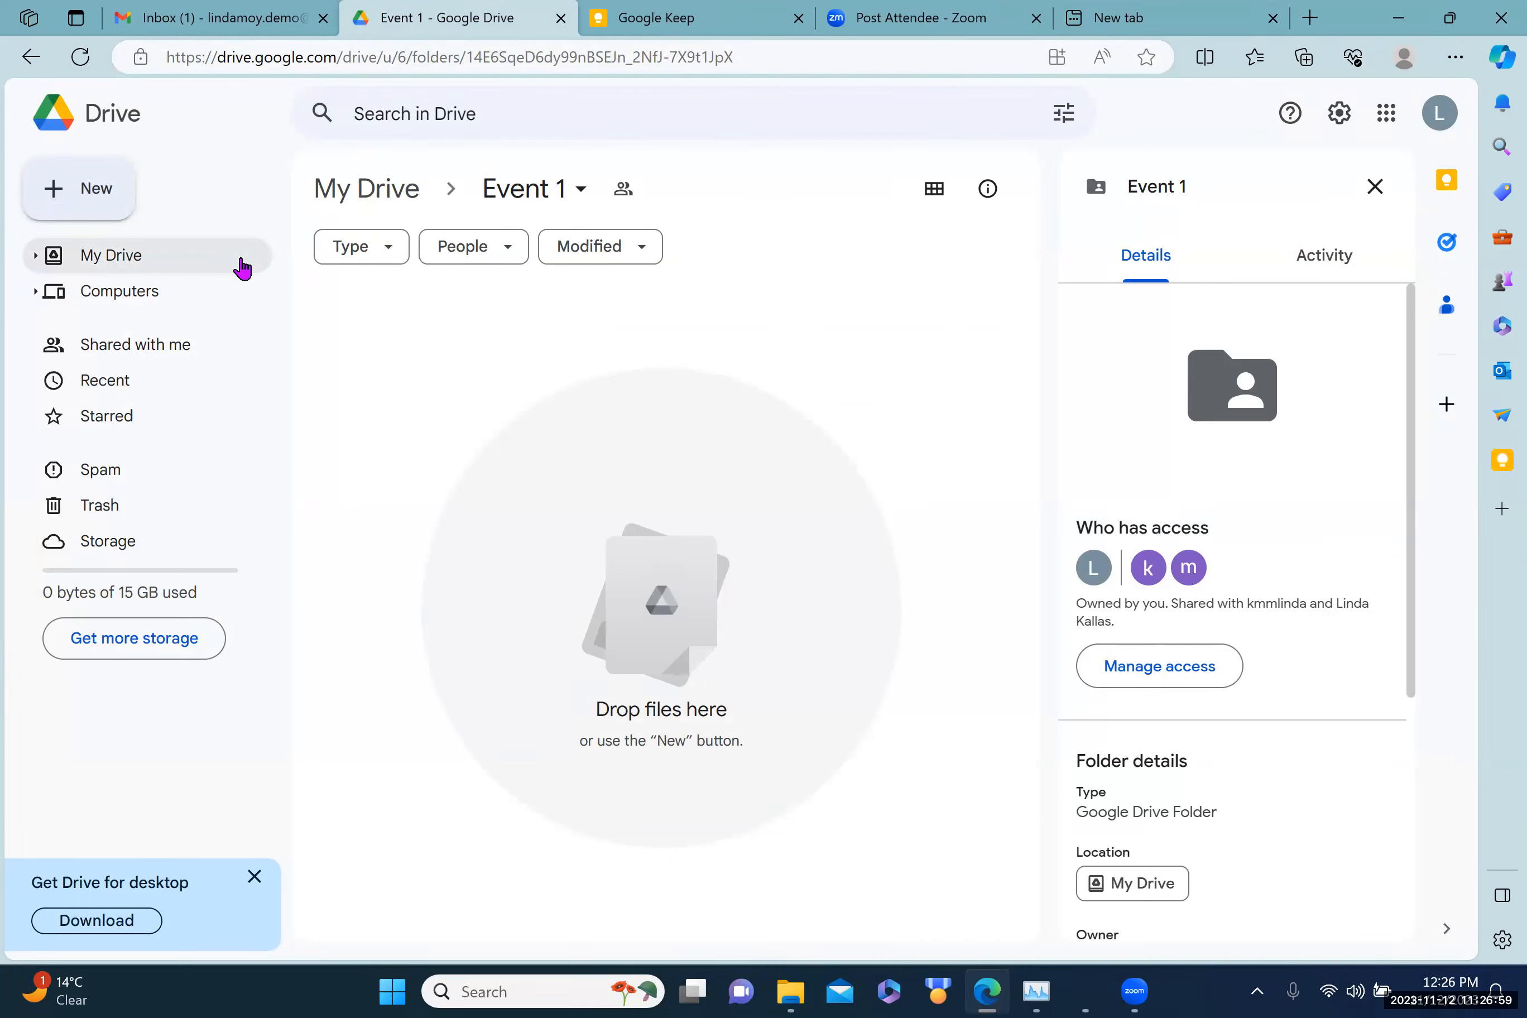
Step: Create a new Google Docs document inside Event 1, shared with the folder's people
click(125, 263)
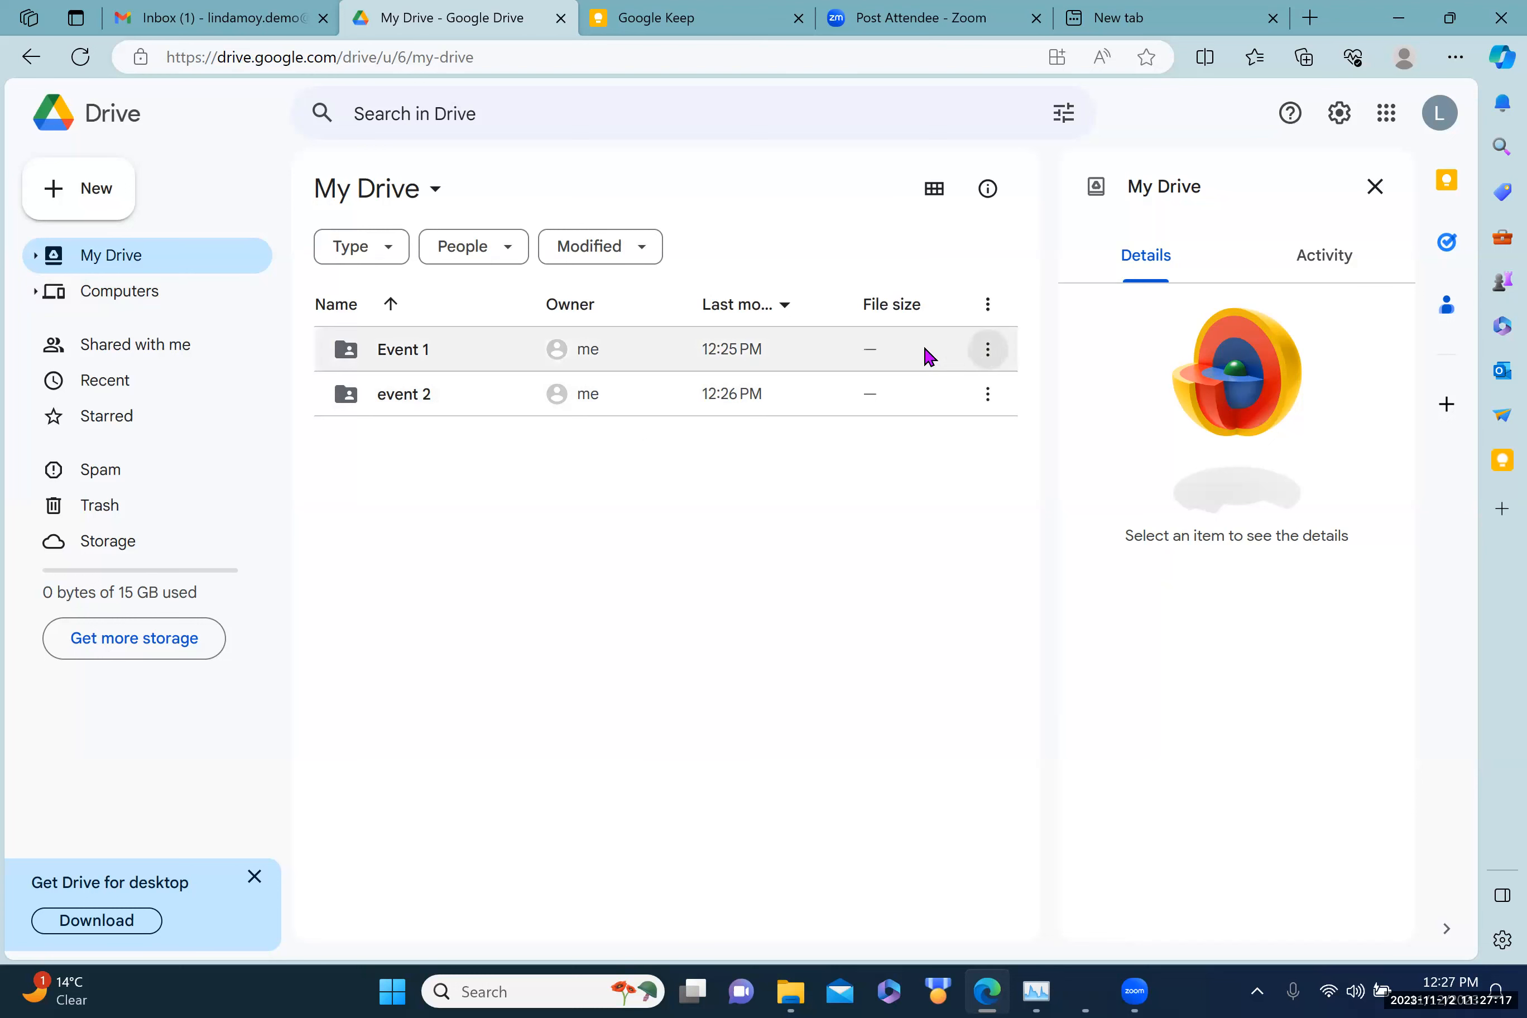
click(404, 353)
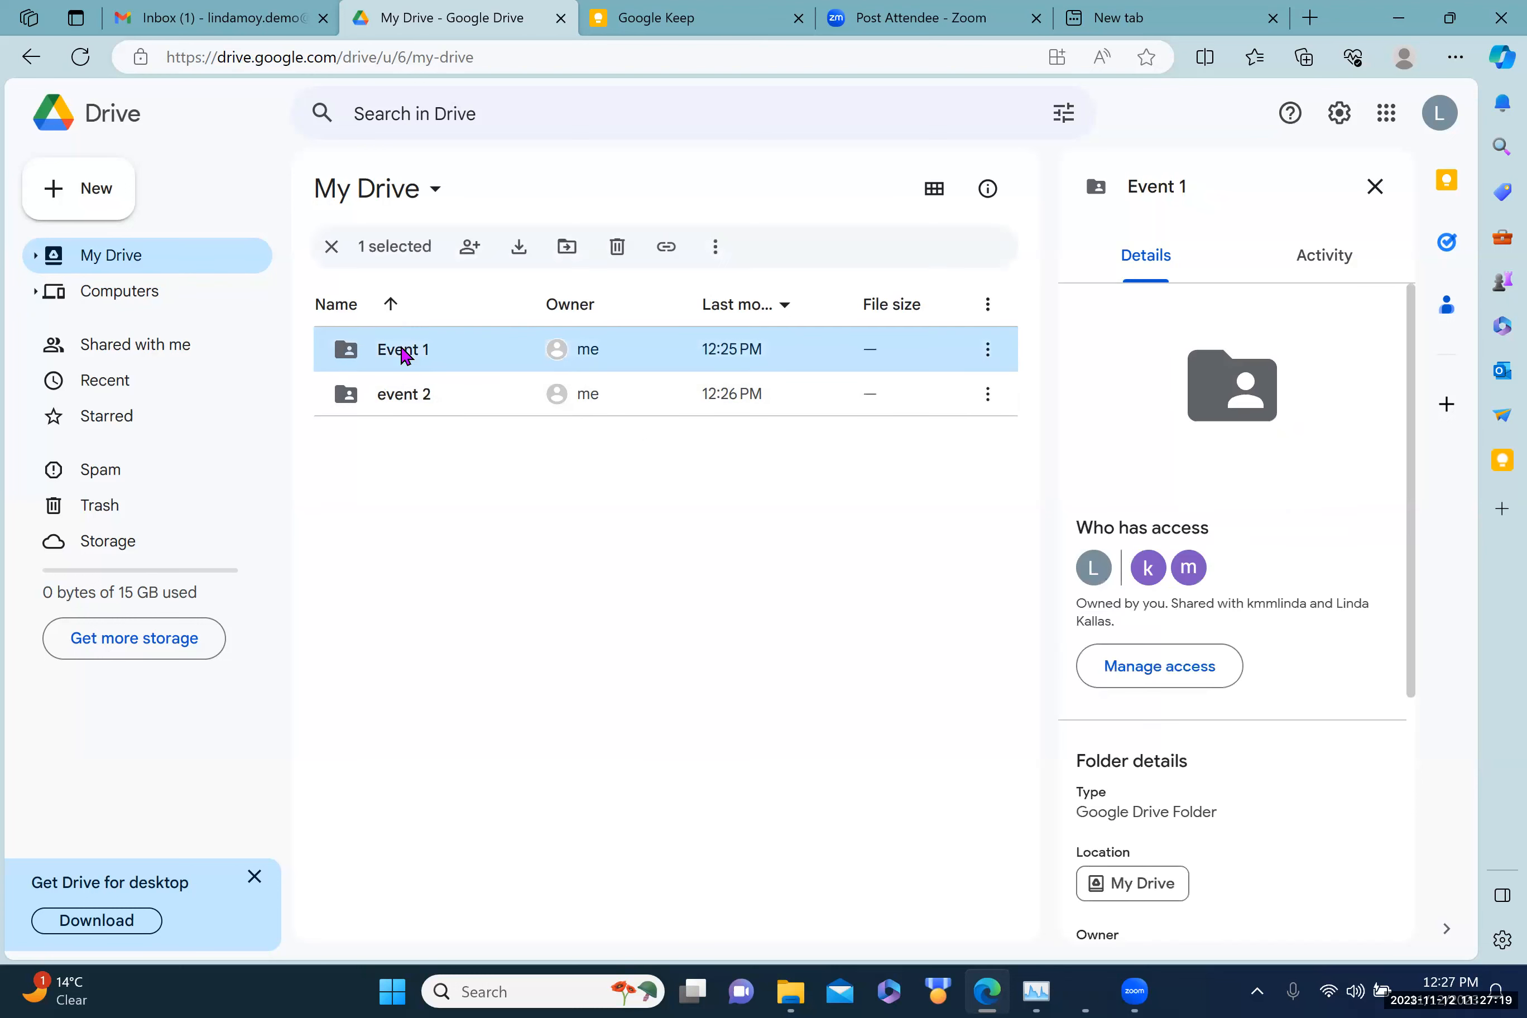
double_click(642, 352)
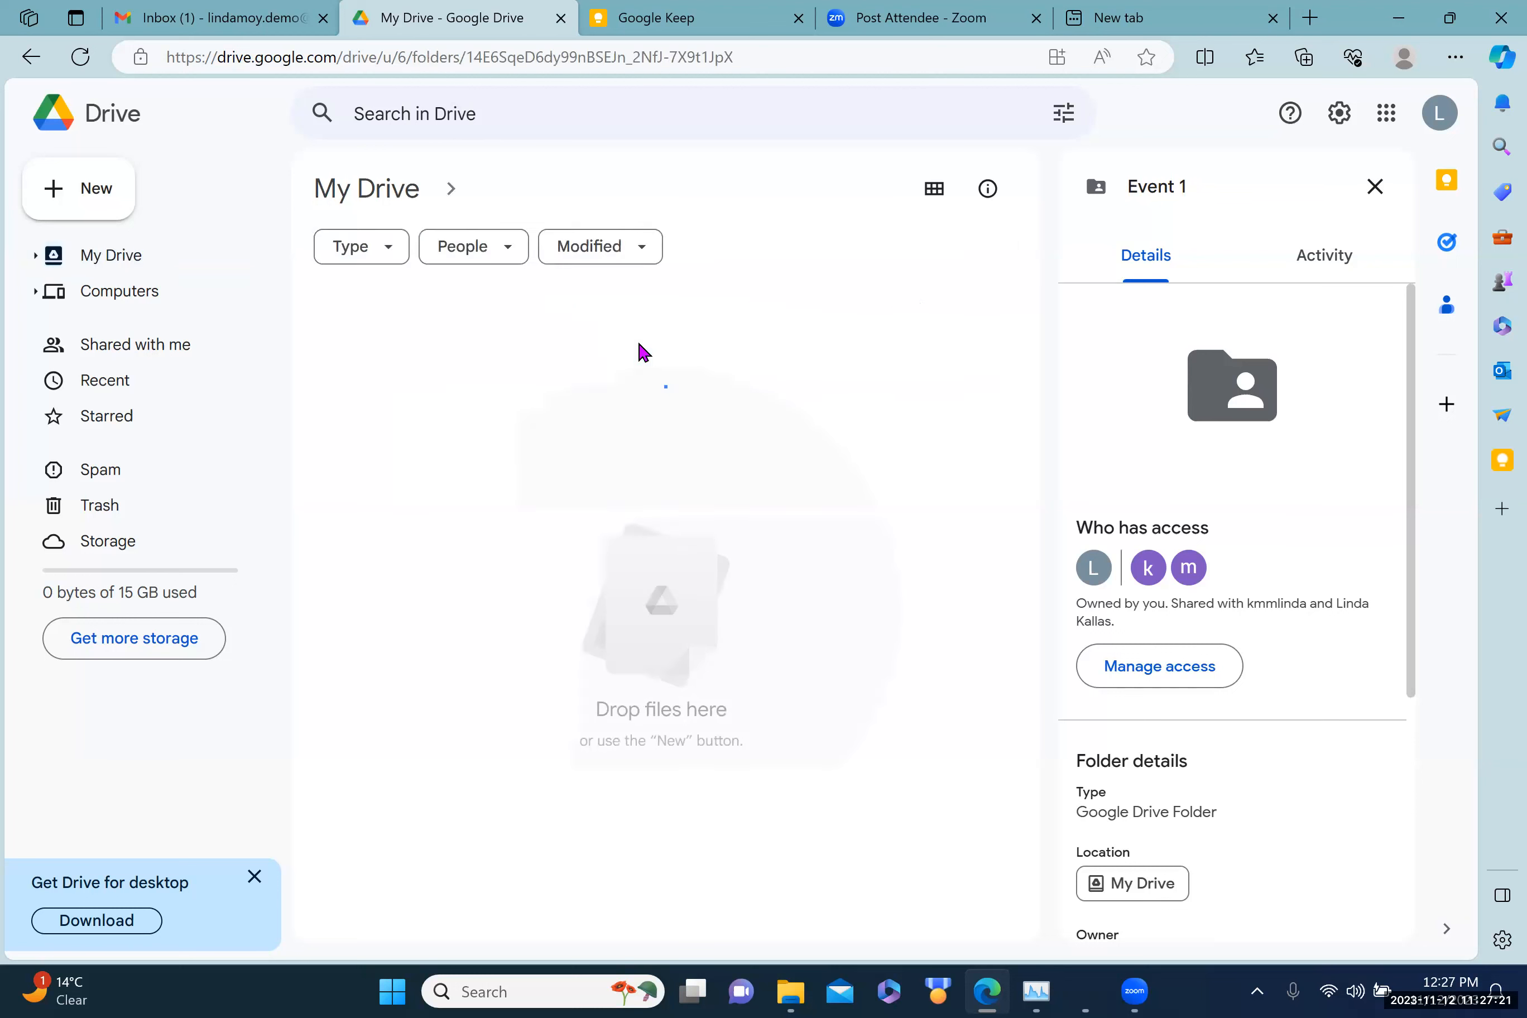
click(62, 194)
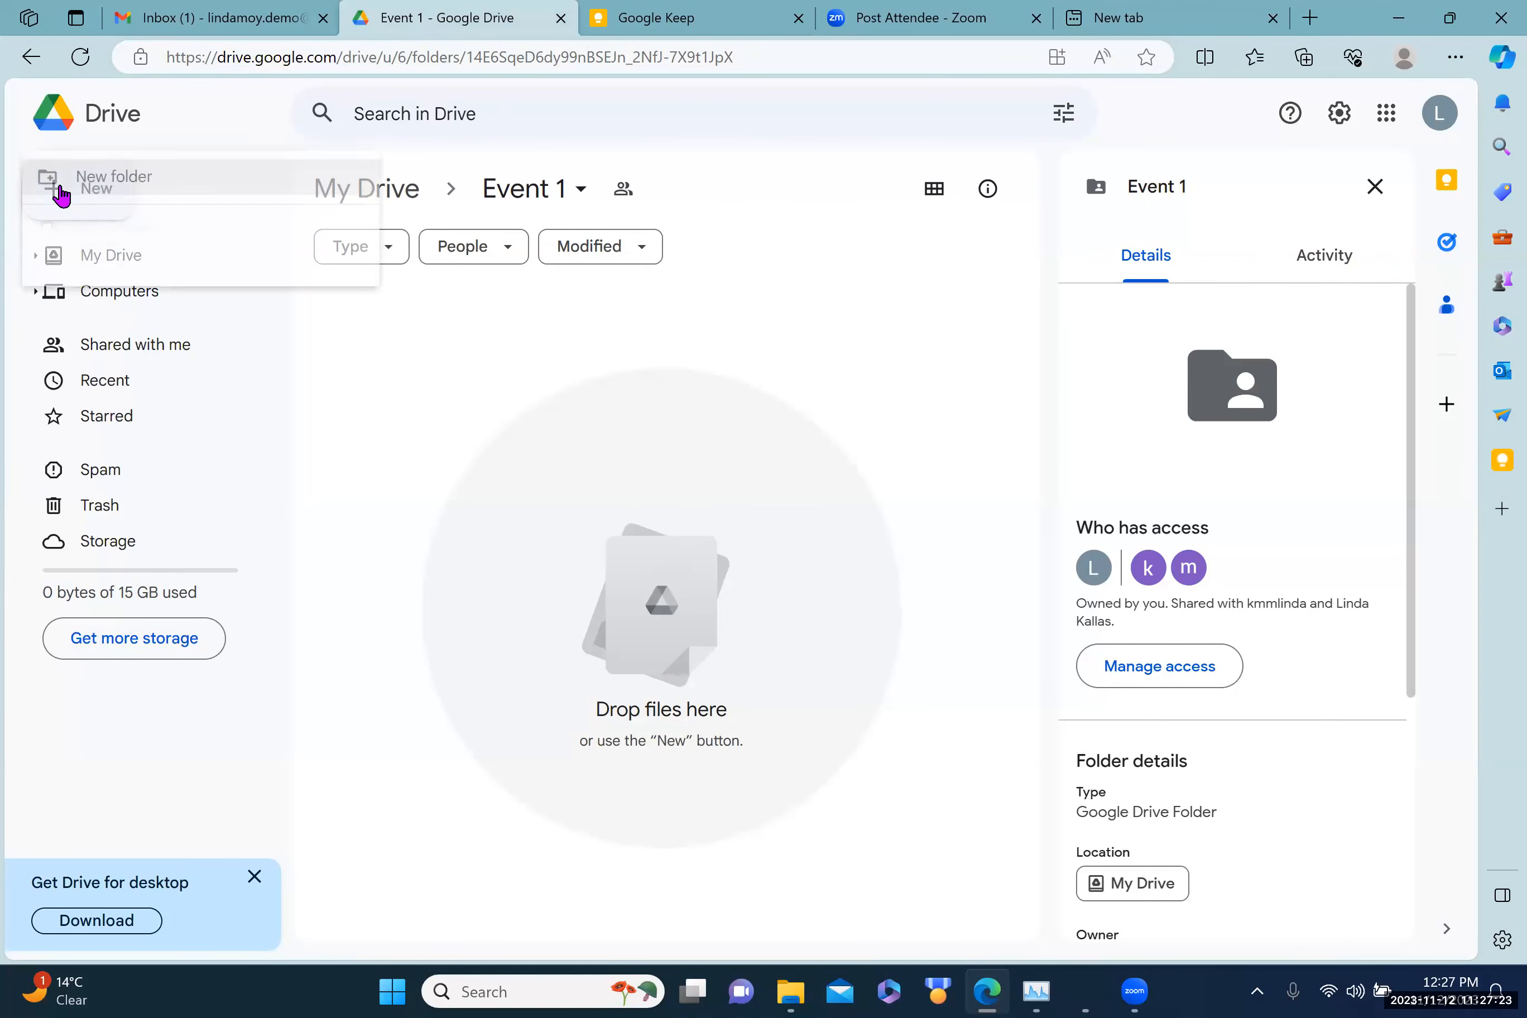
click(121, 328)
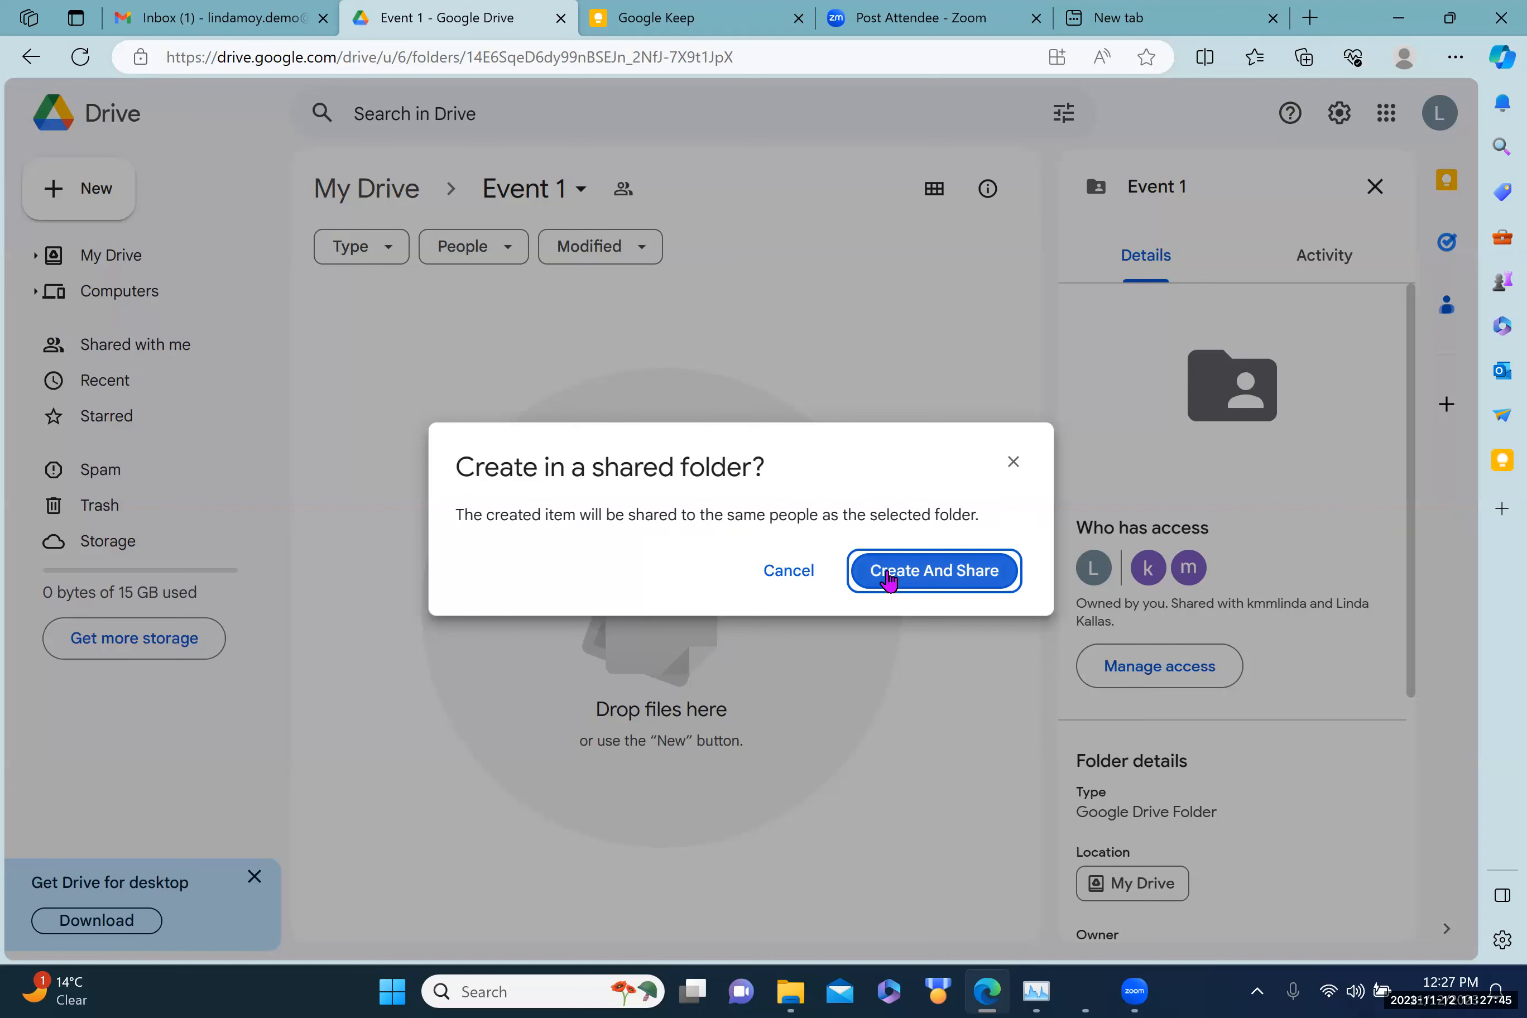
click(885, 576)
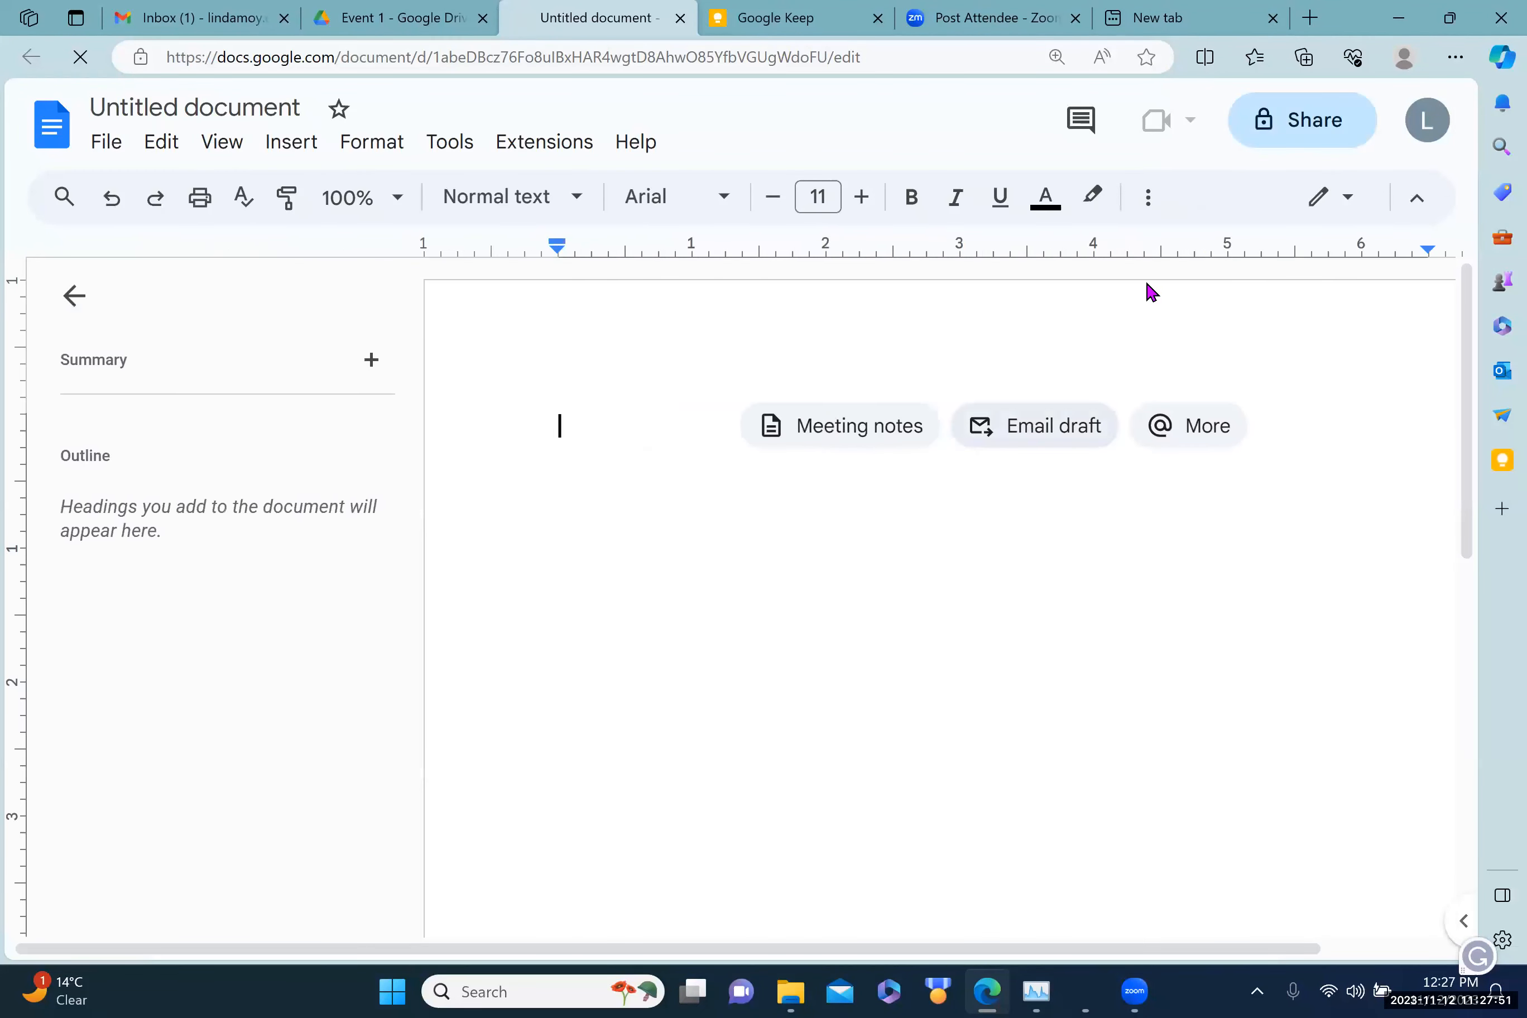
Step: Name the new document 'event 1' when sharing, bringing up its two-editor sharing list
click(1286, 125)
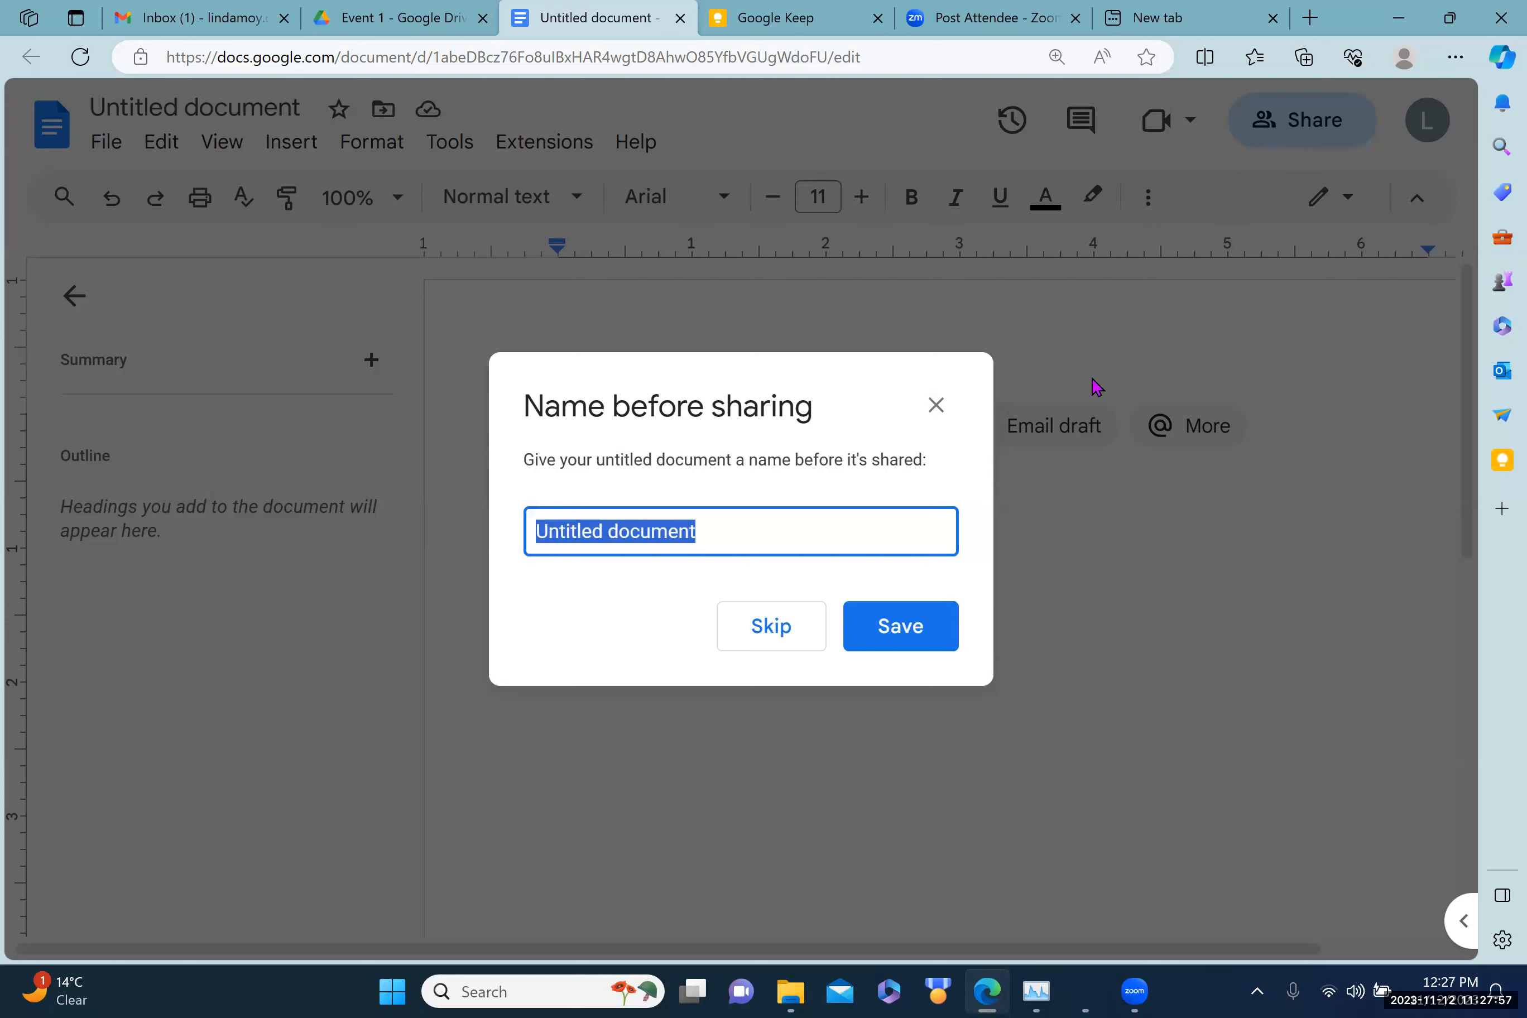
text(event)
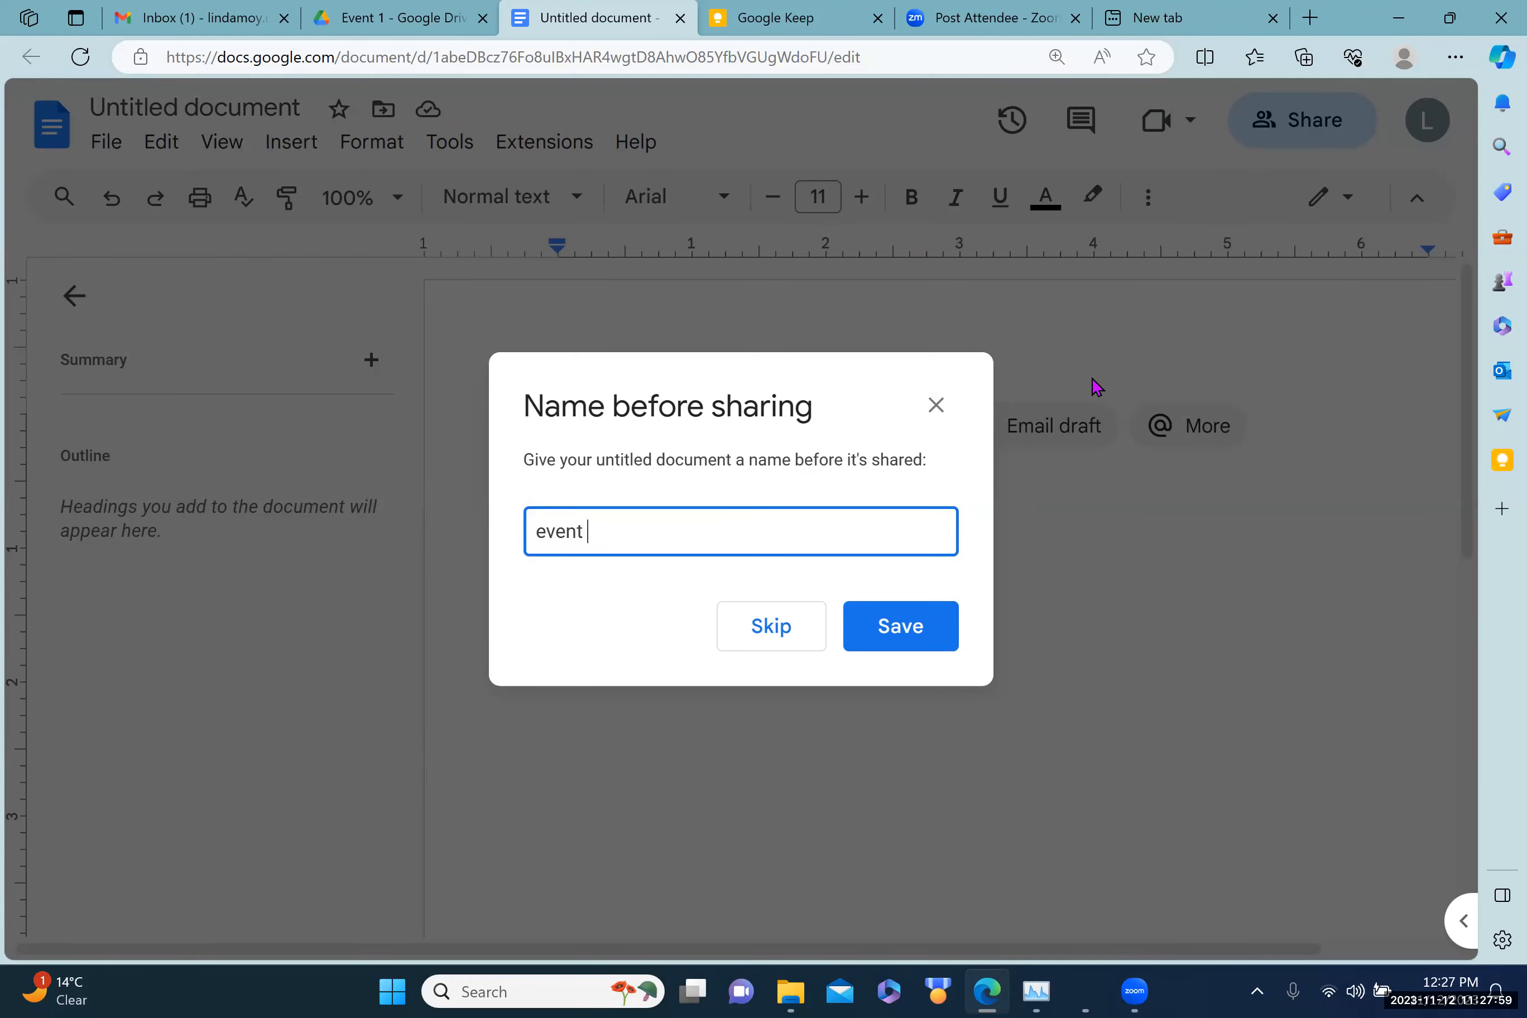
click(880, 627)
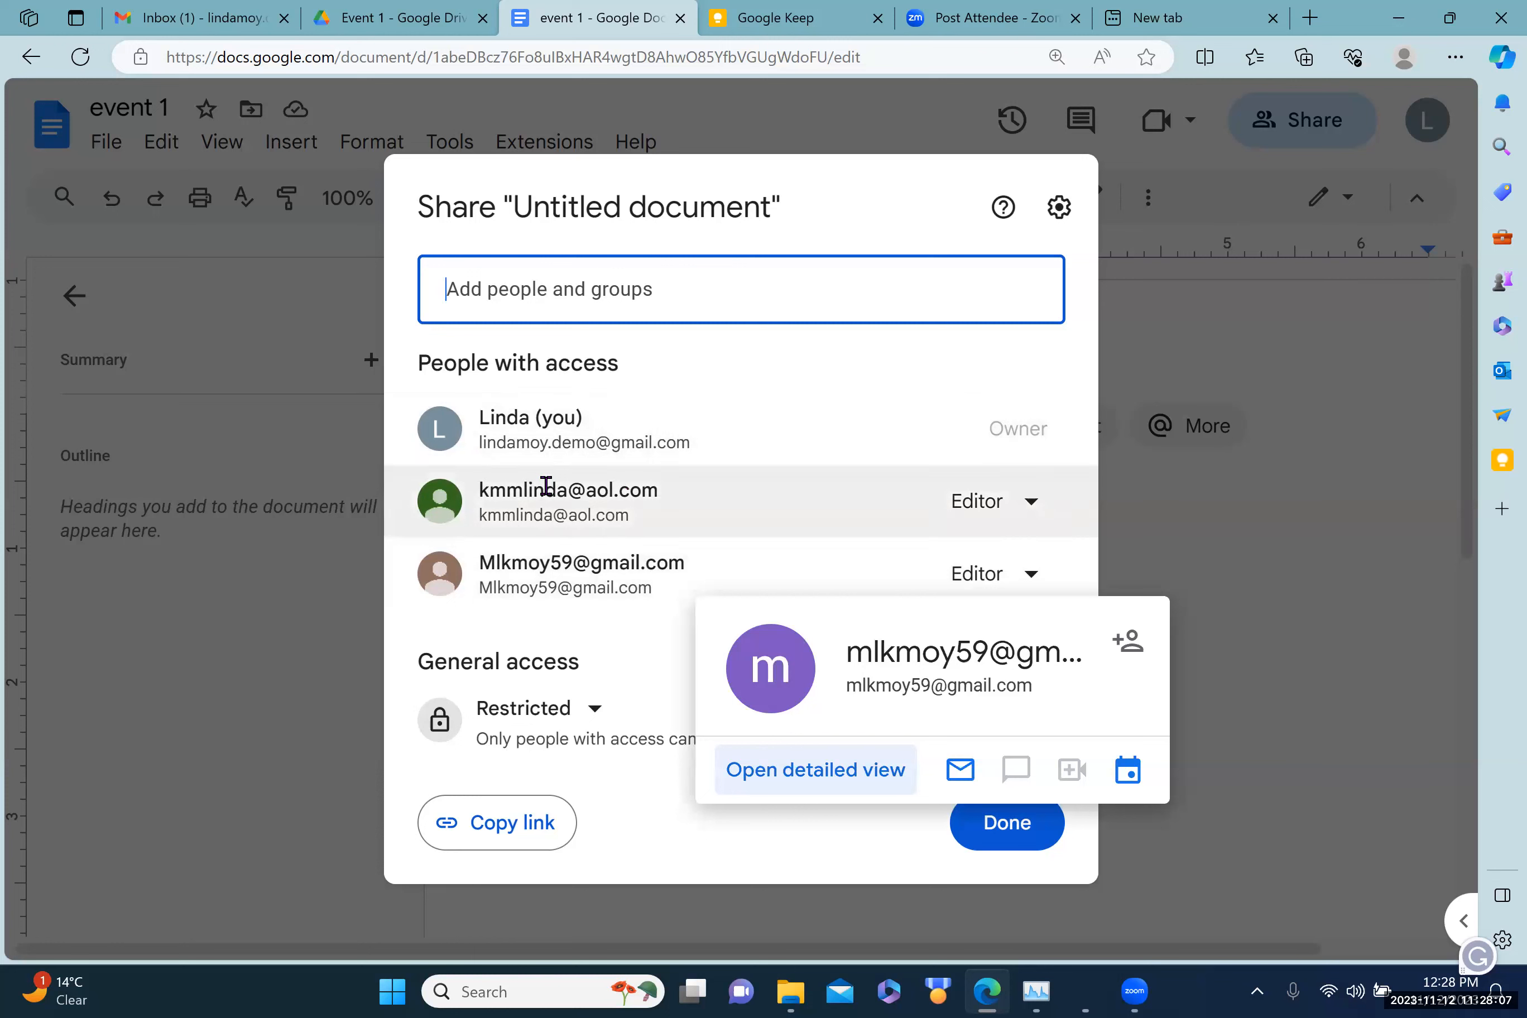
Step: Change the second person's role to Viewer for this document only
mouse_move(545, 486)
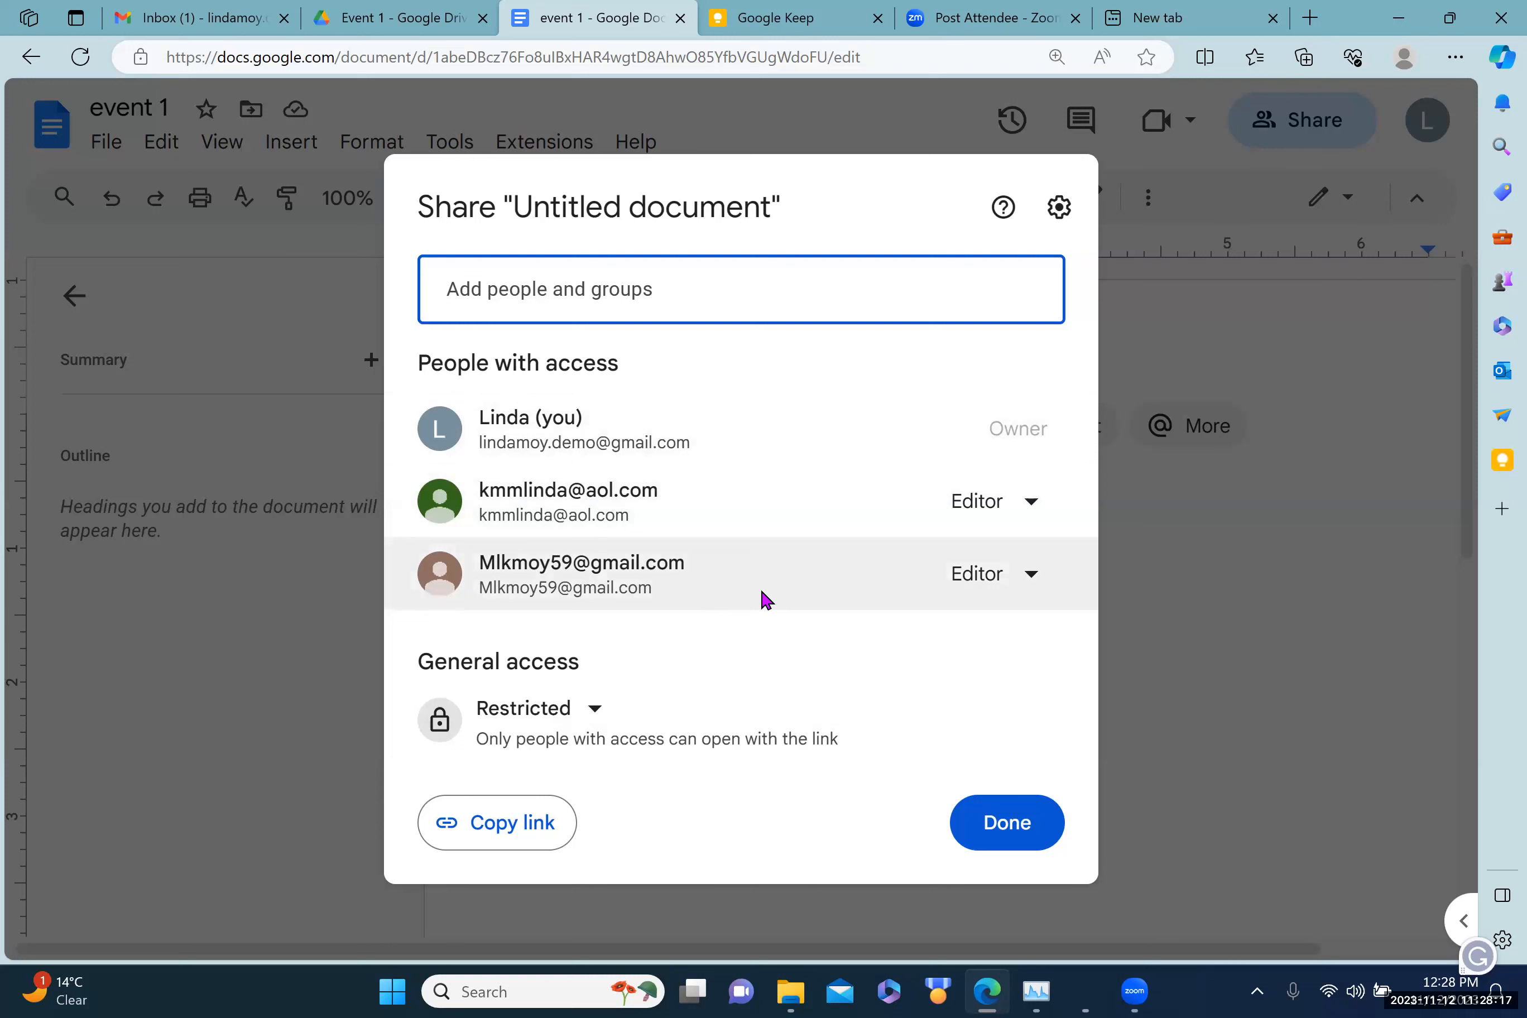
click(1031, 576)
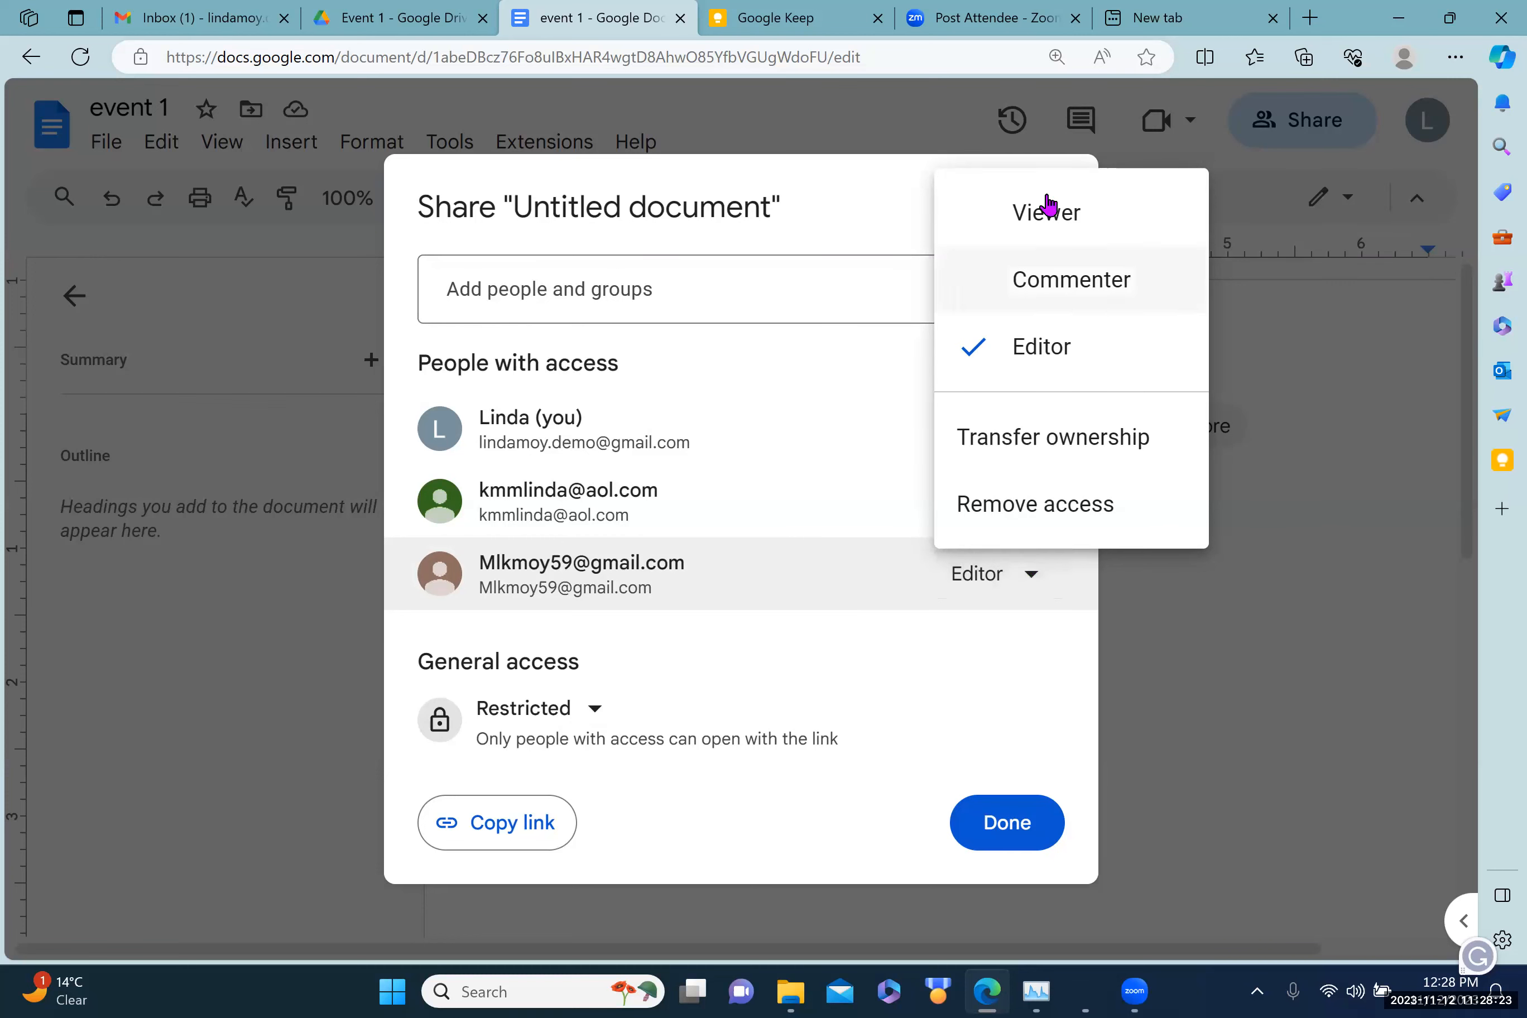
click(1045, 220)
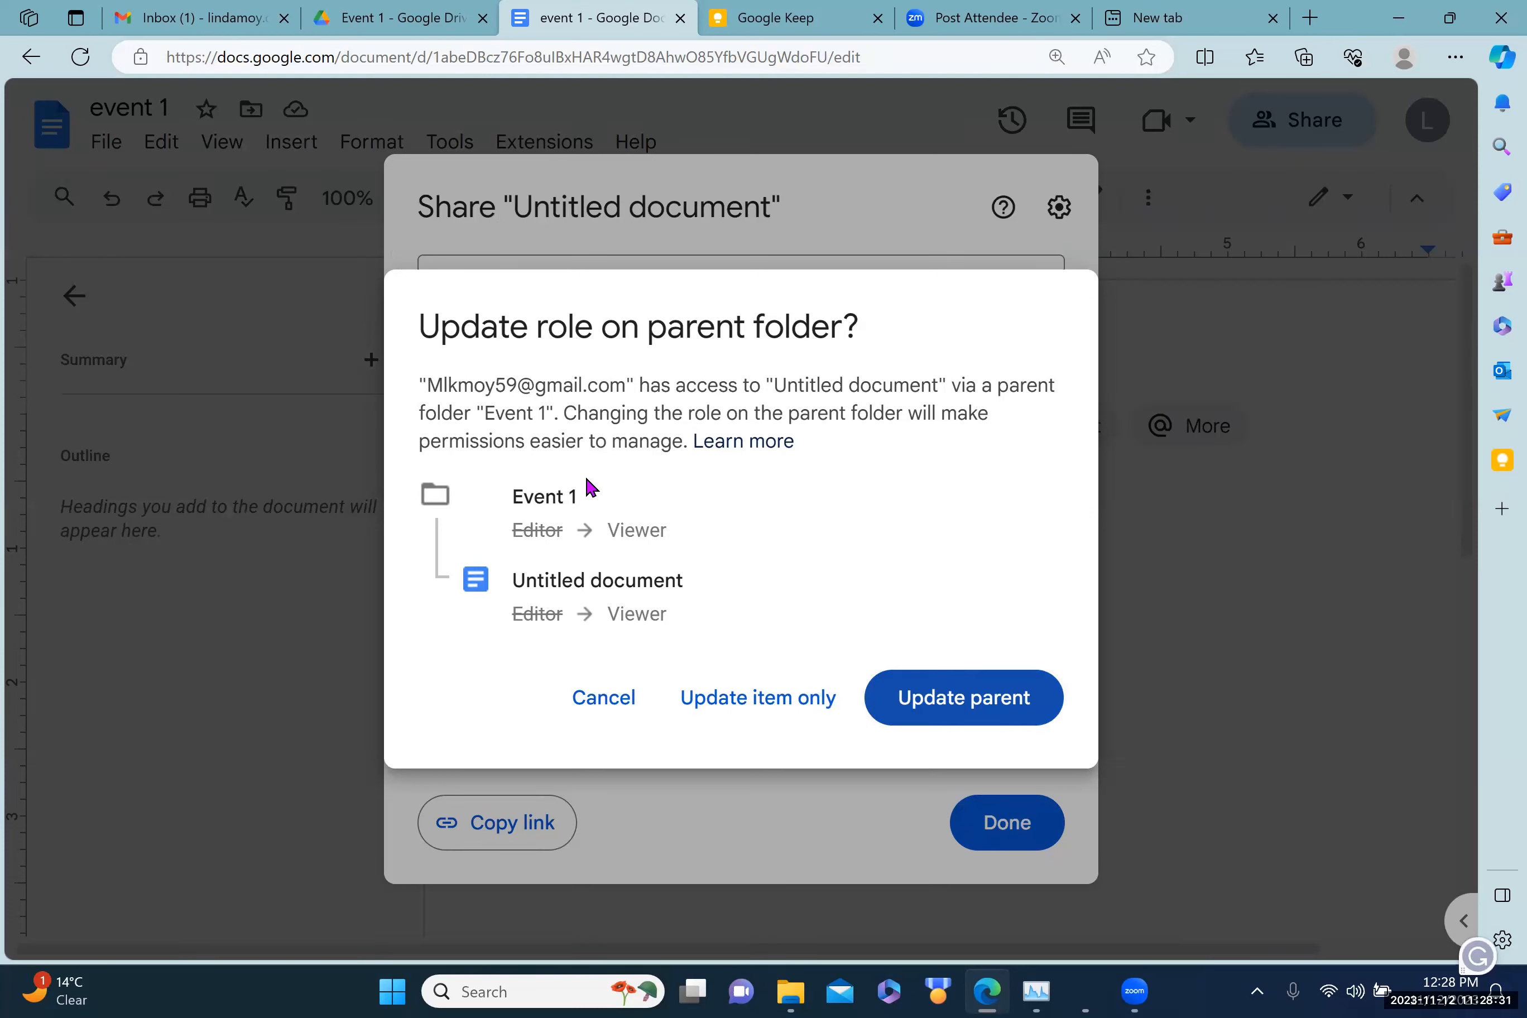
click(727, 705)
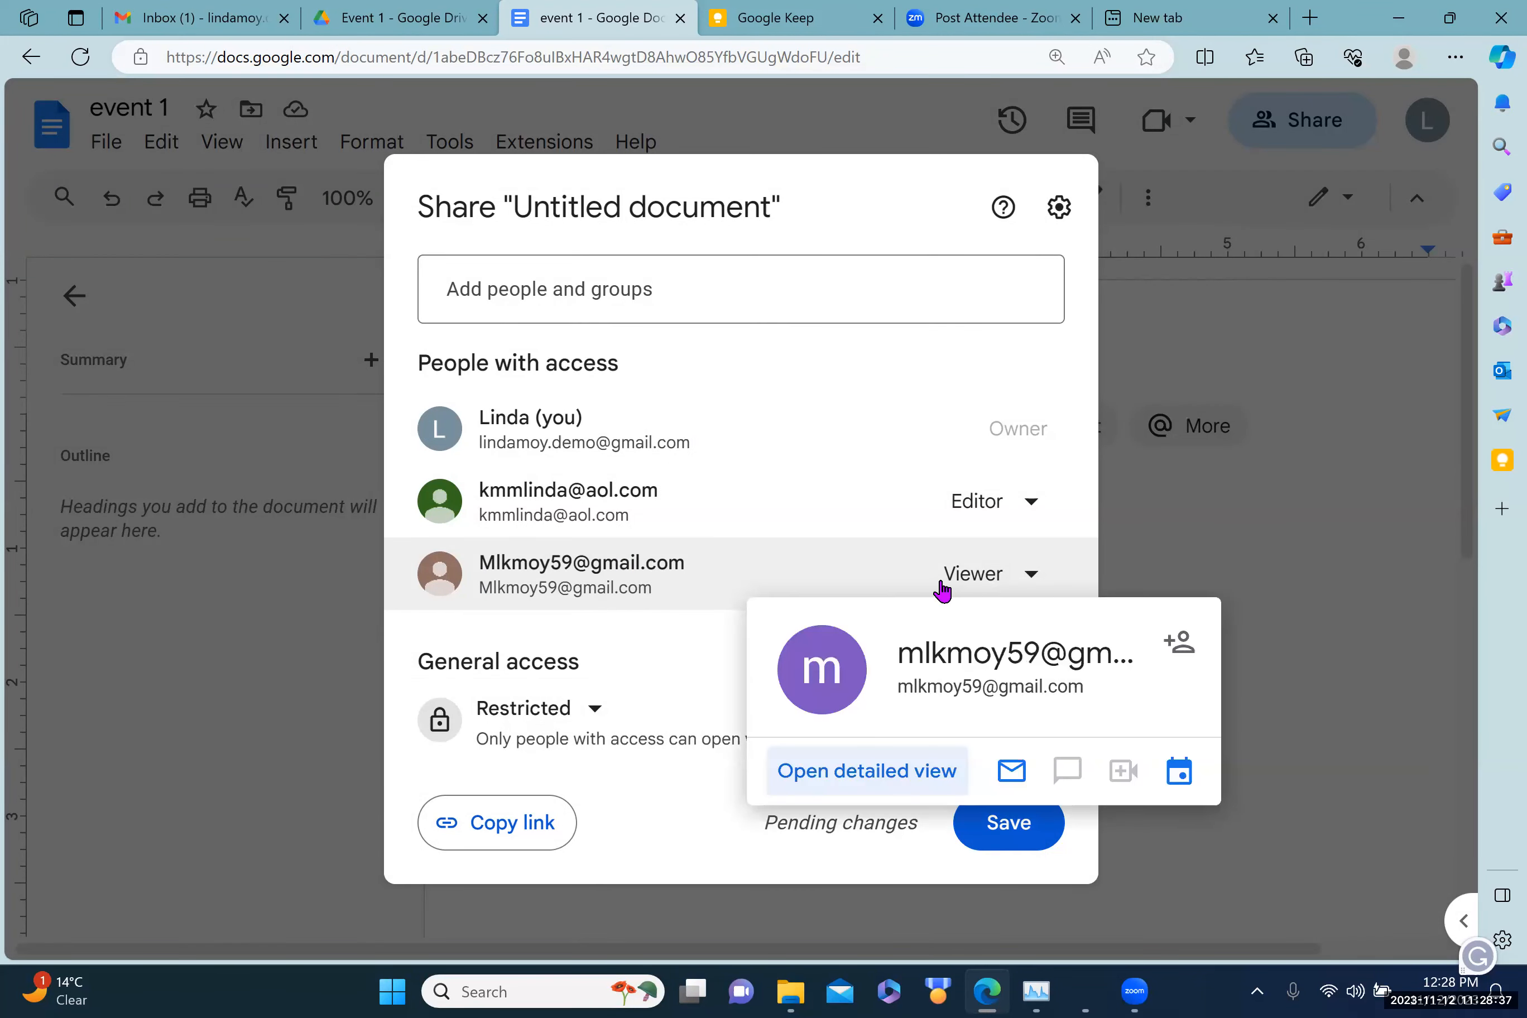
Step: Remove that viewer's access to this document only, keeping folder access, and save the changes
click(1033, 579)
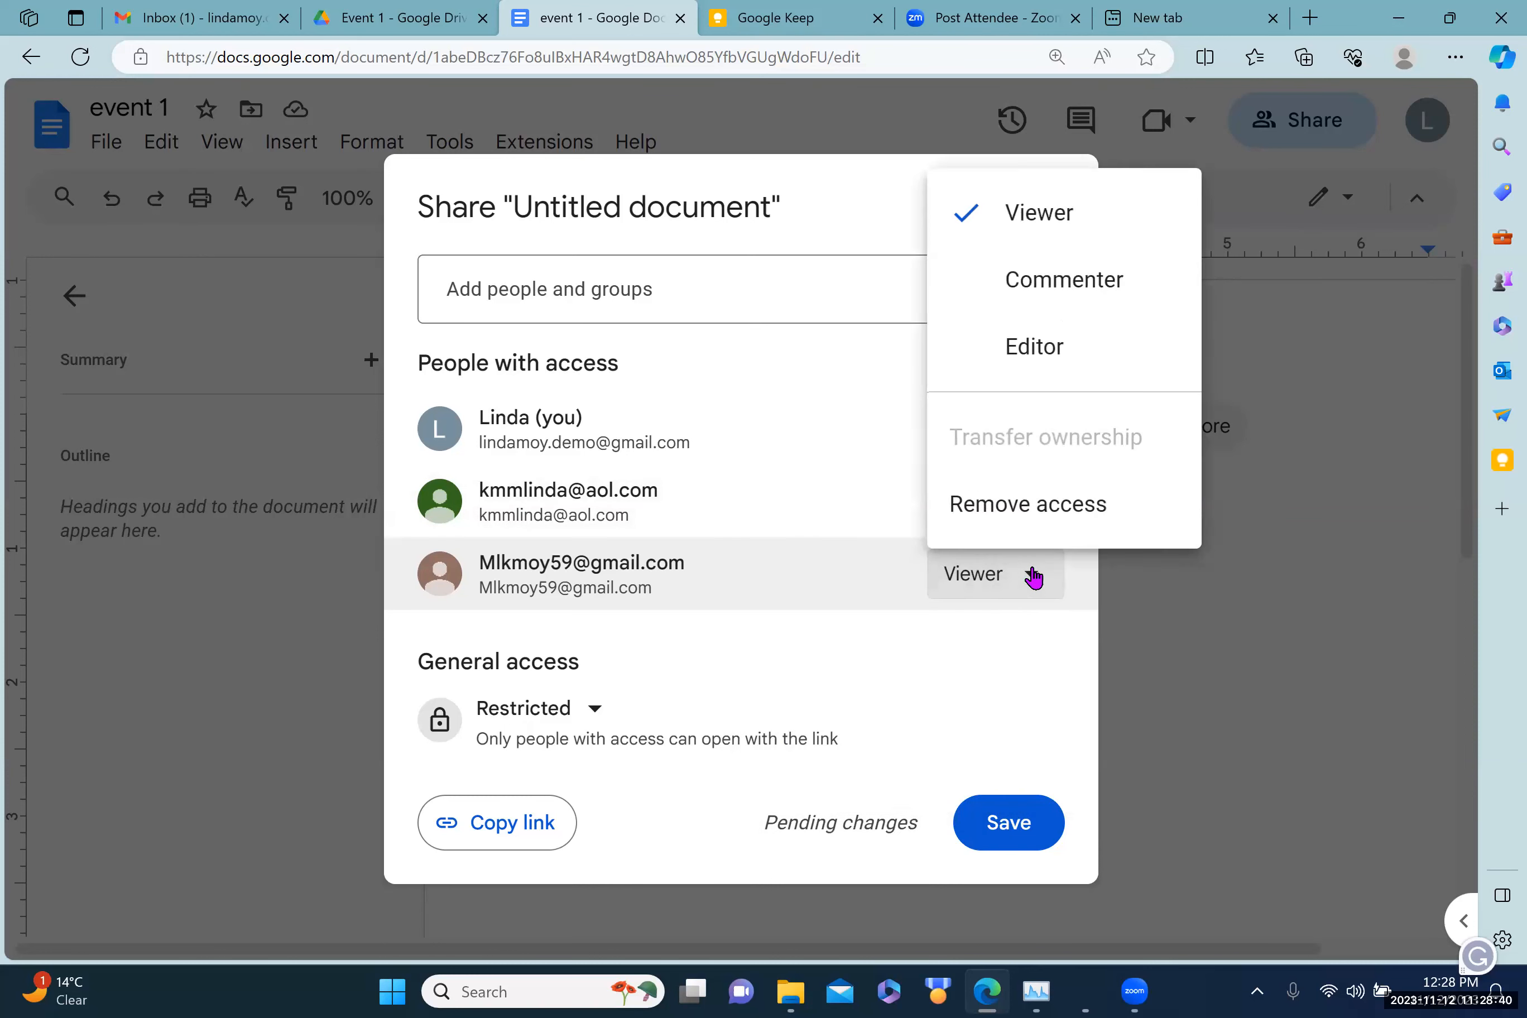
click(994, 509)
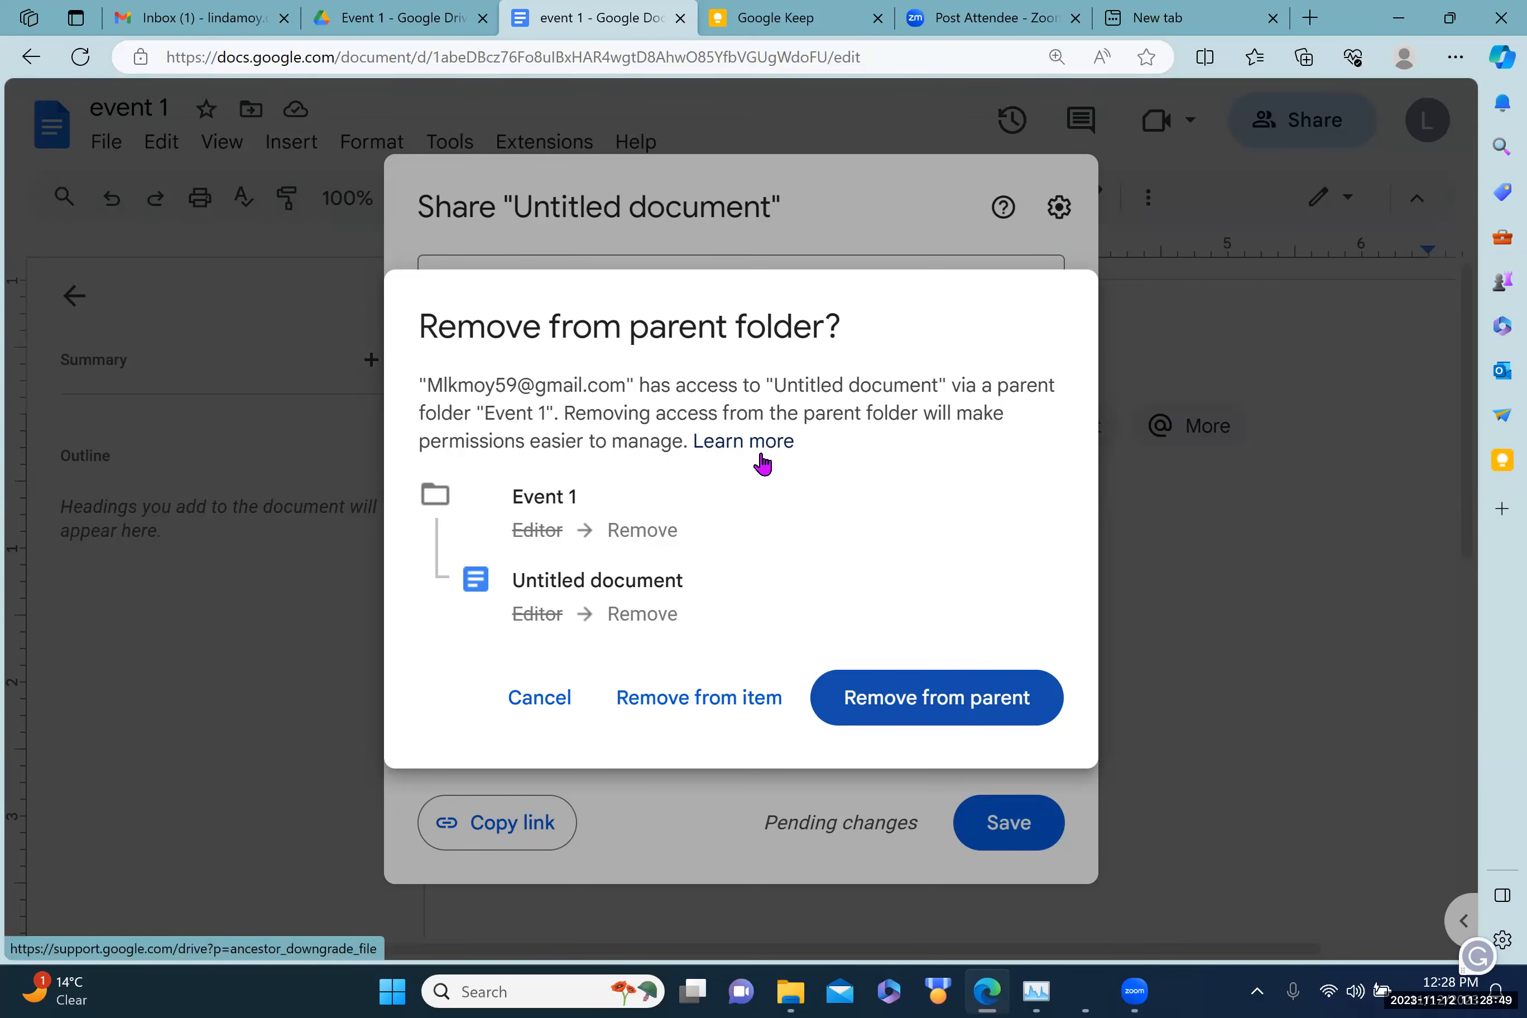
click(527, 708)
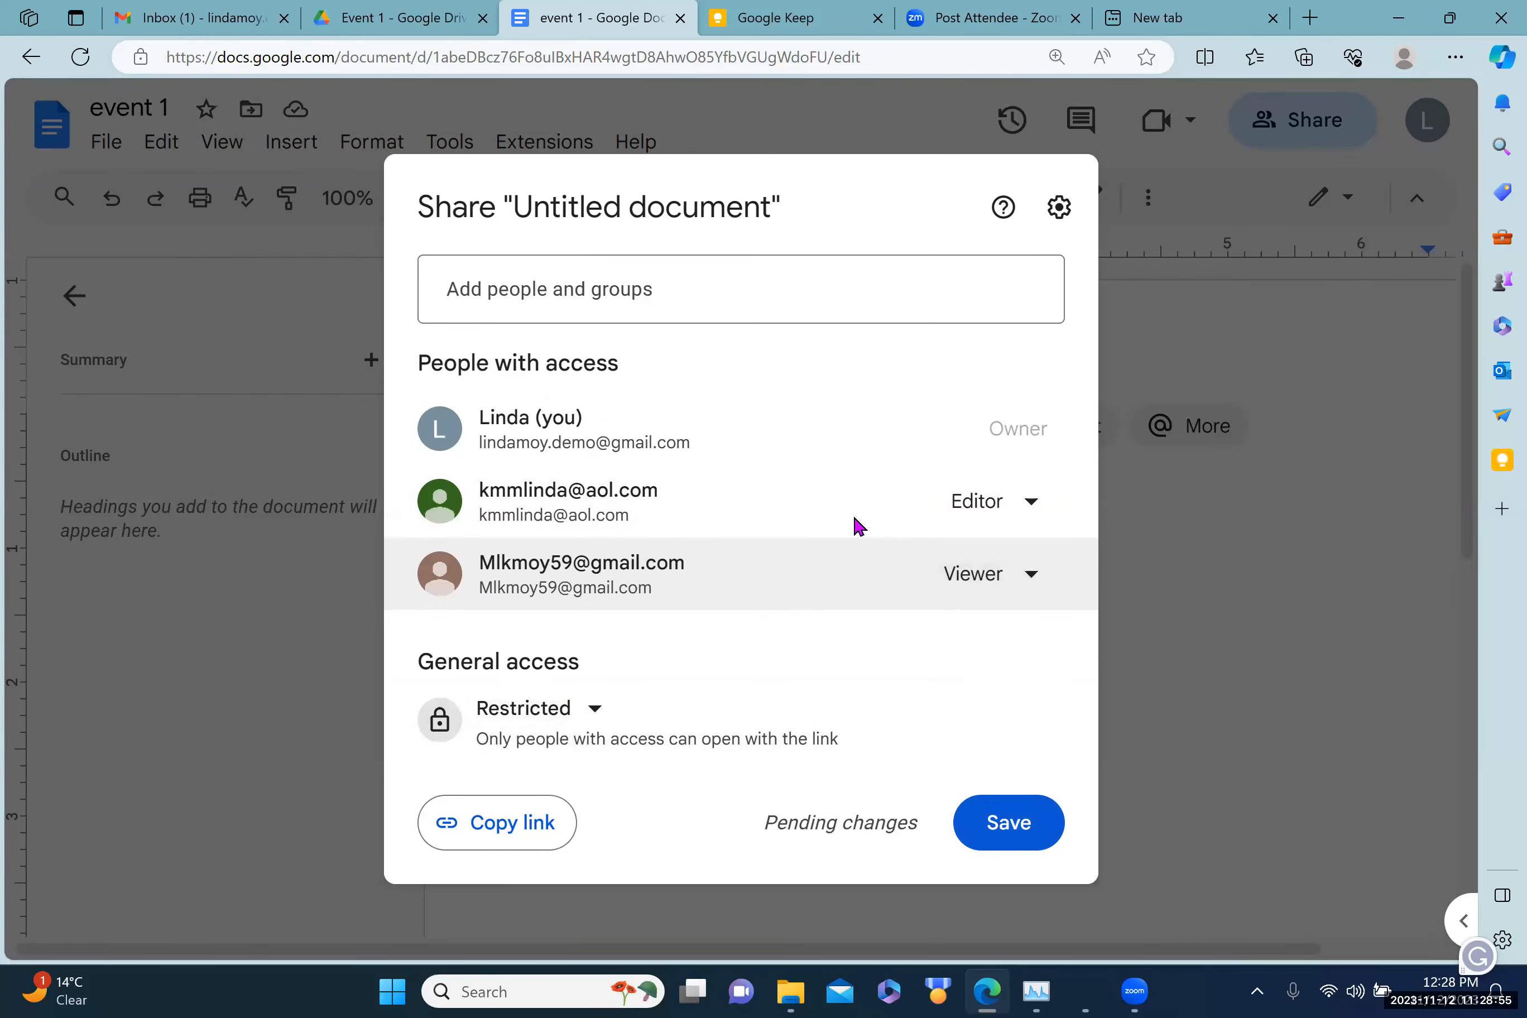
click(1016, 828)
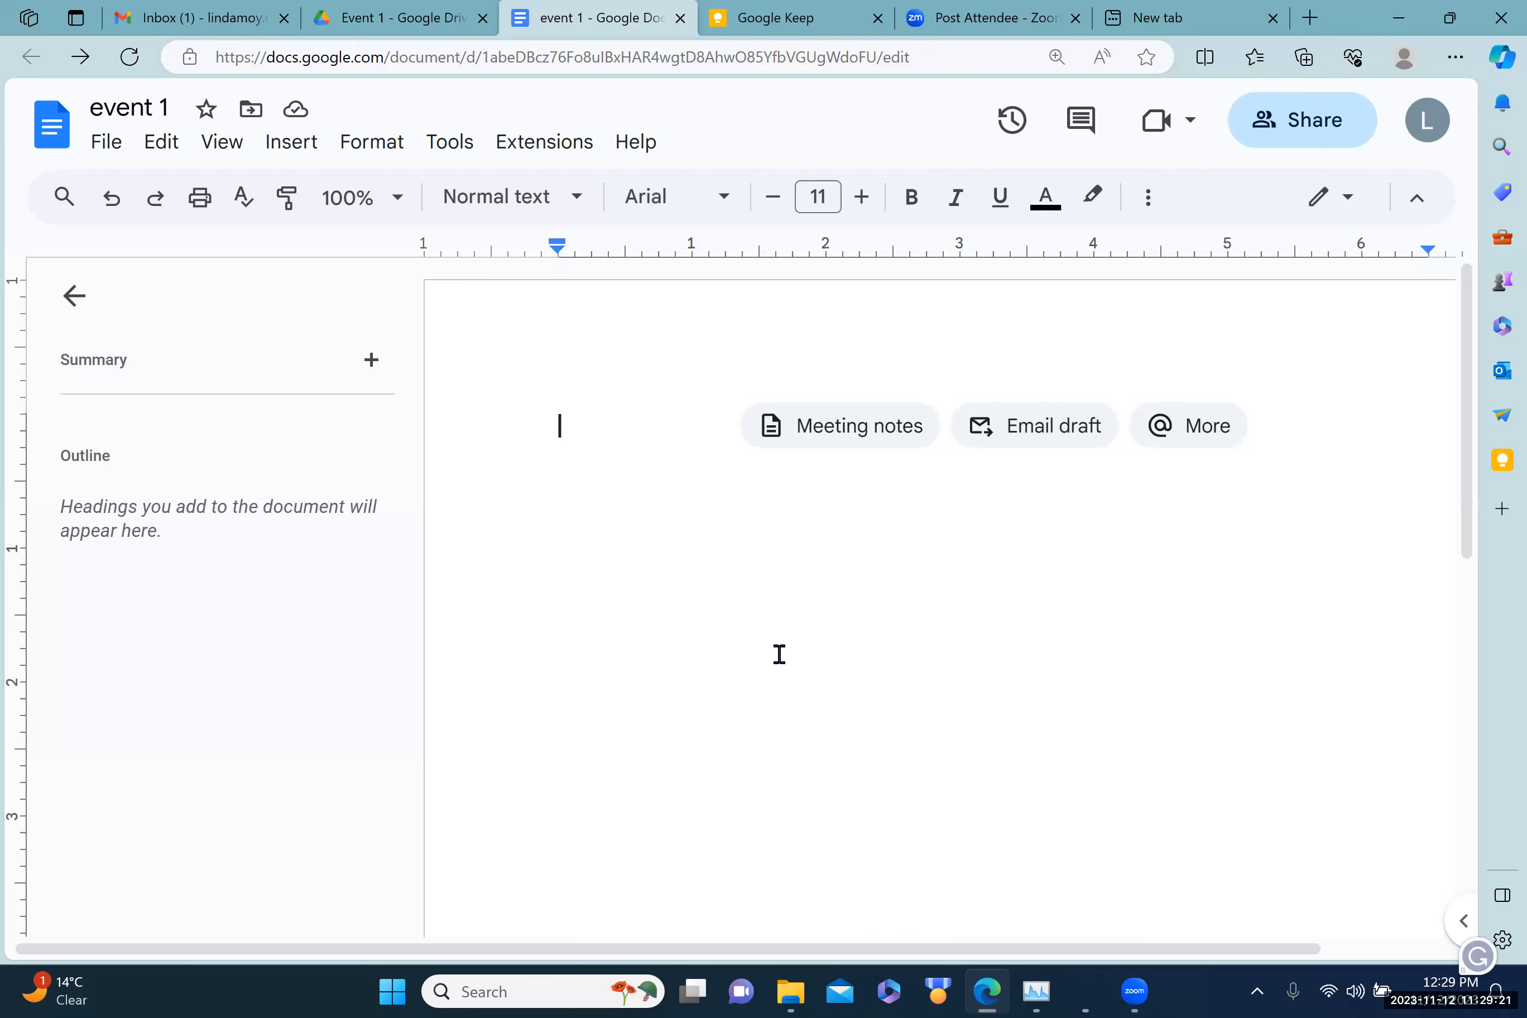
Step: Type the title 'Event 1 Plan' and centre it
text(Event 1)
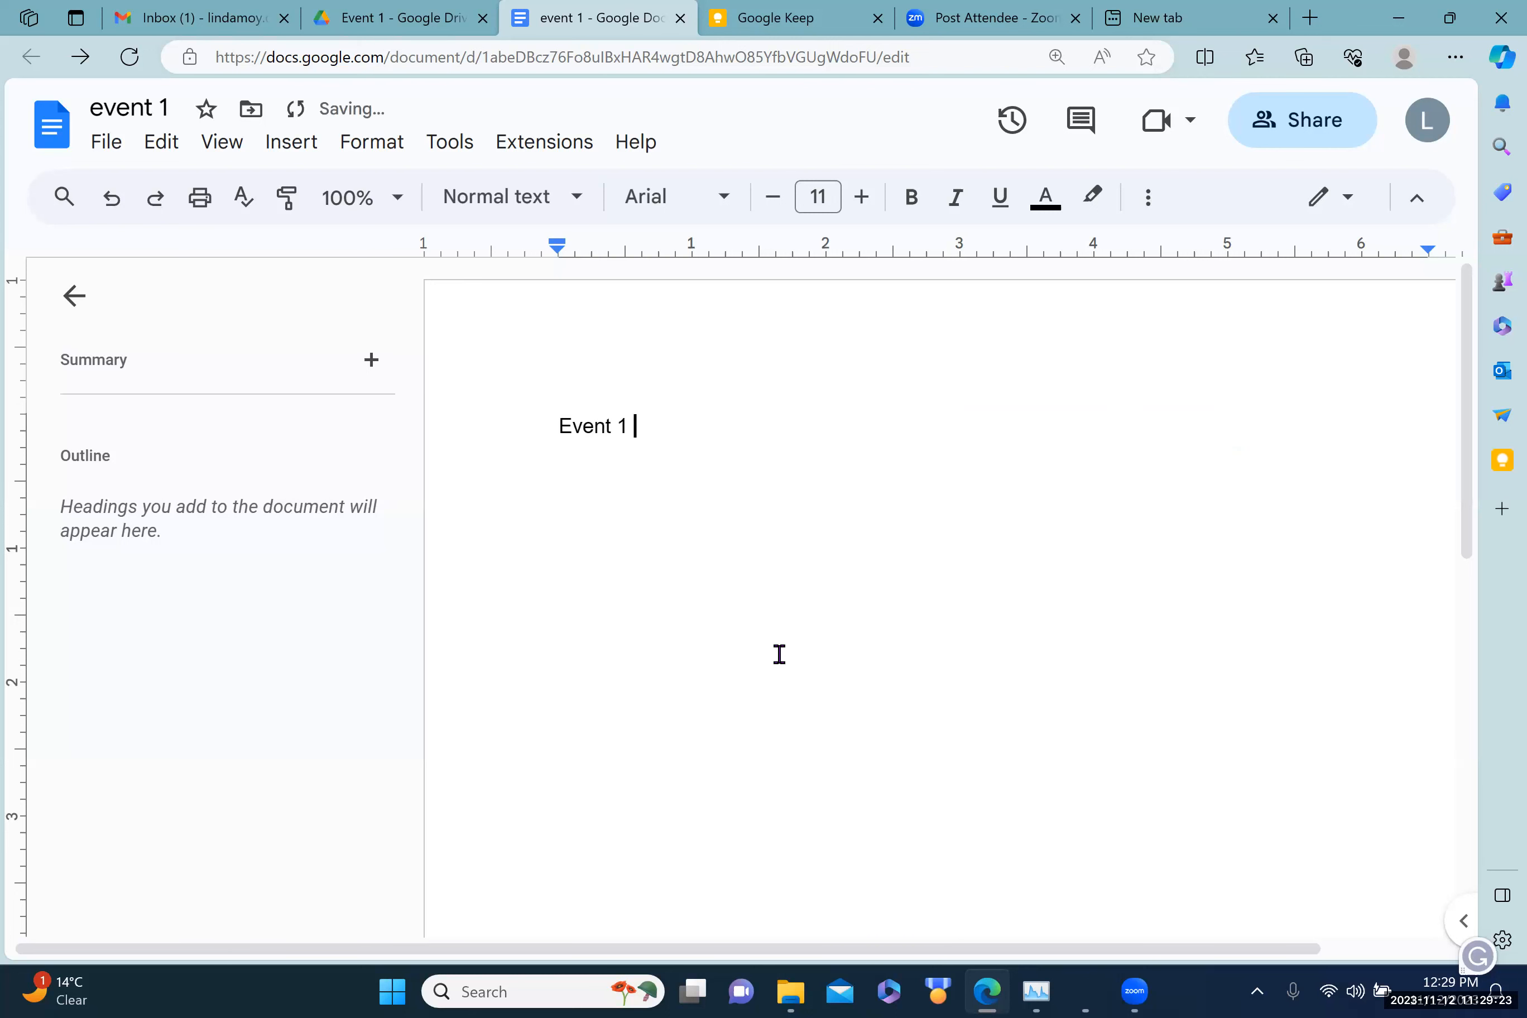
text( Plan)
click(556, 426)
drag(604, 425, 677, 423)
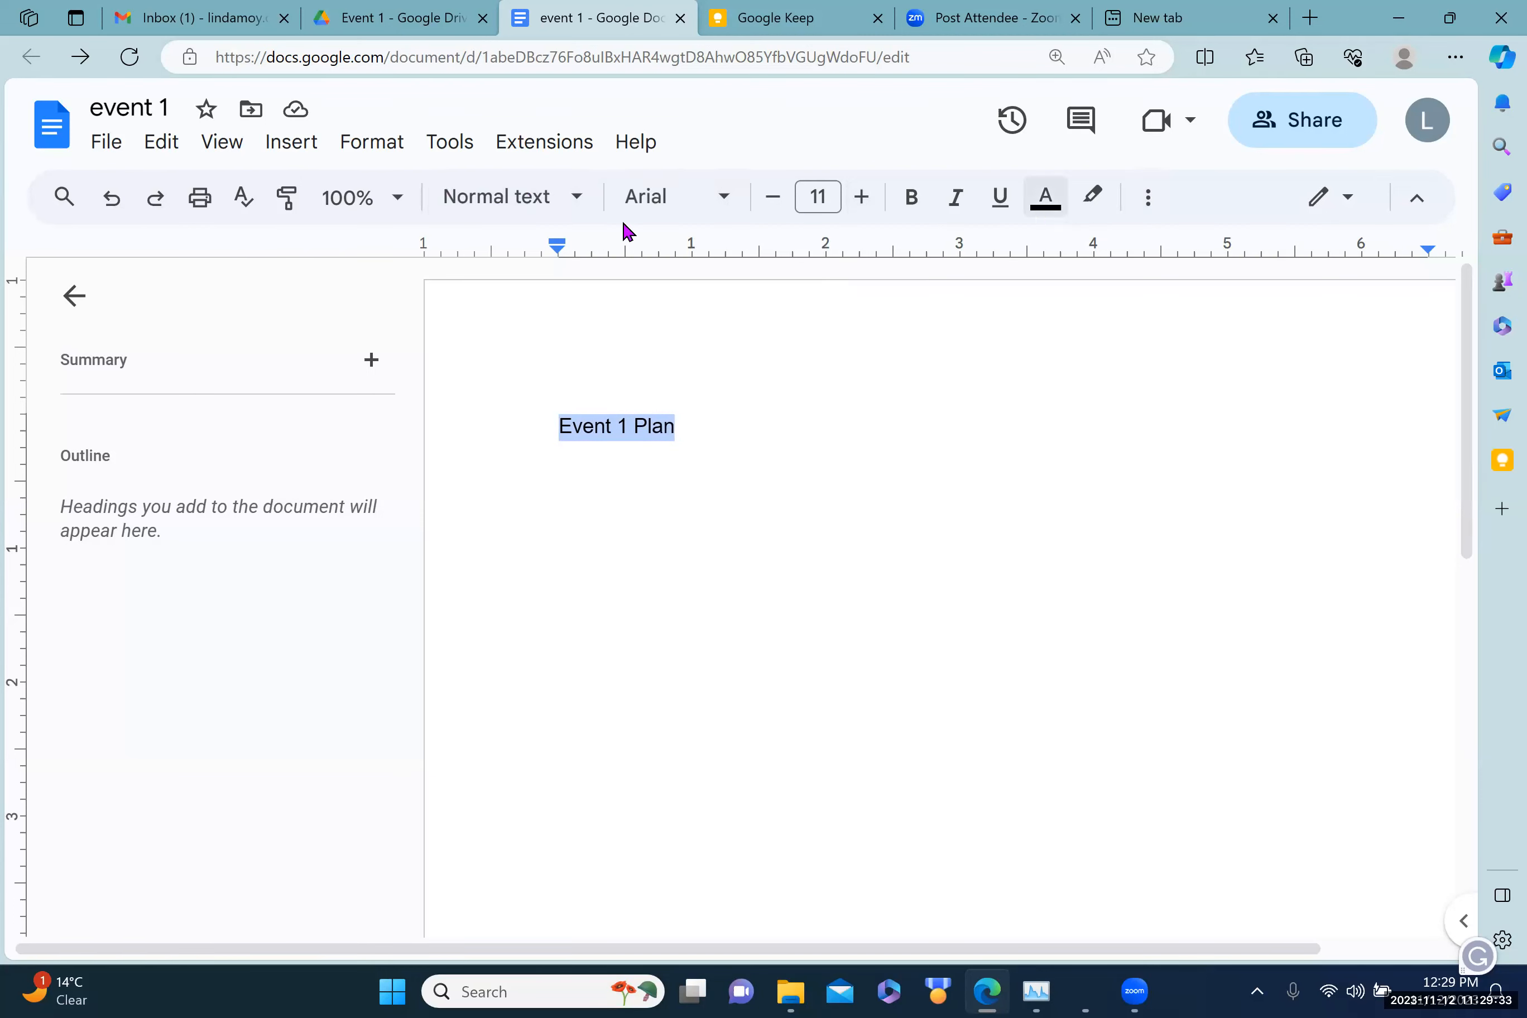
click(1150, 200)
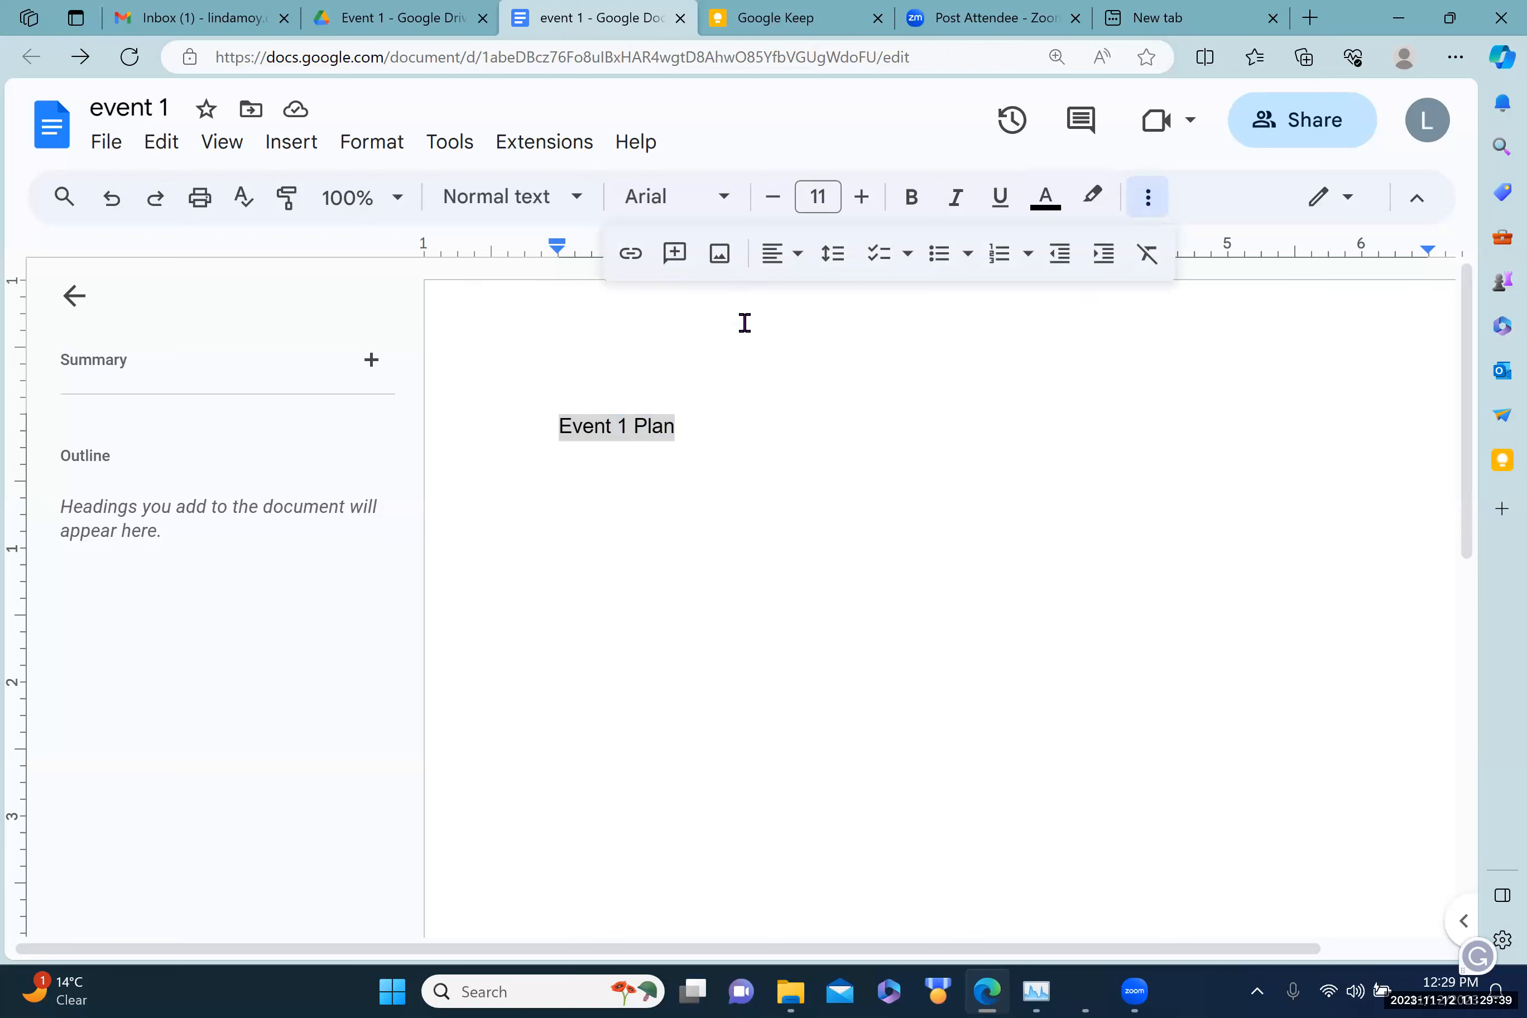
click(798, 256)
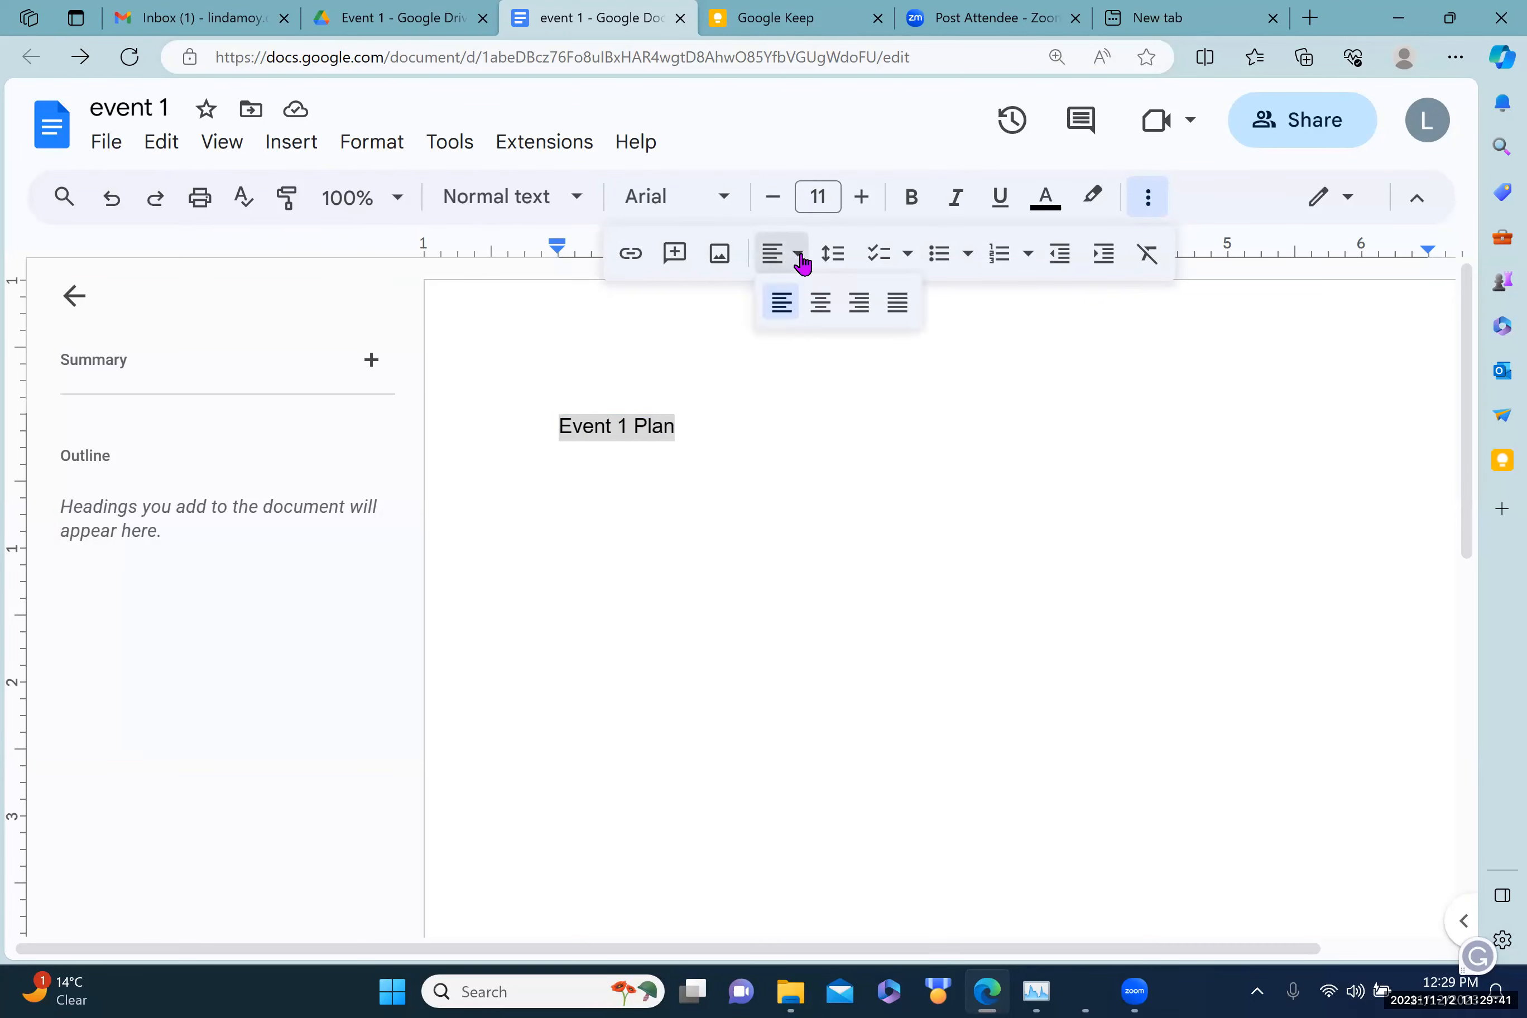
click(819, 302)
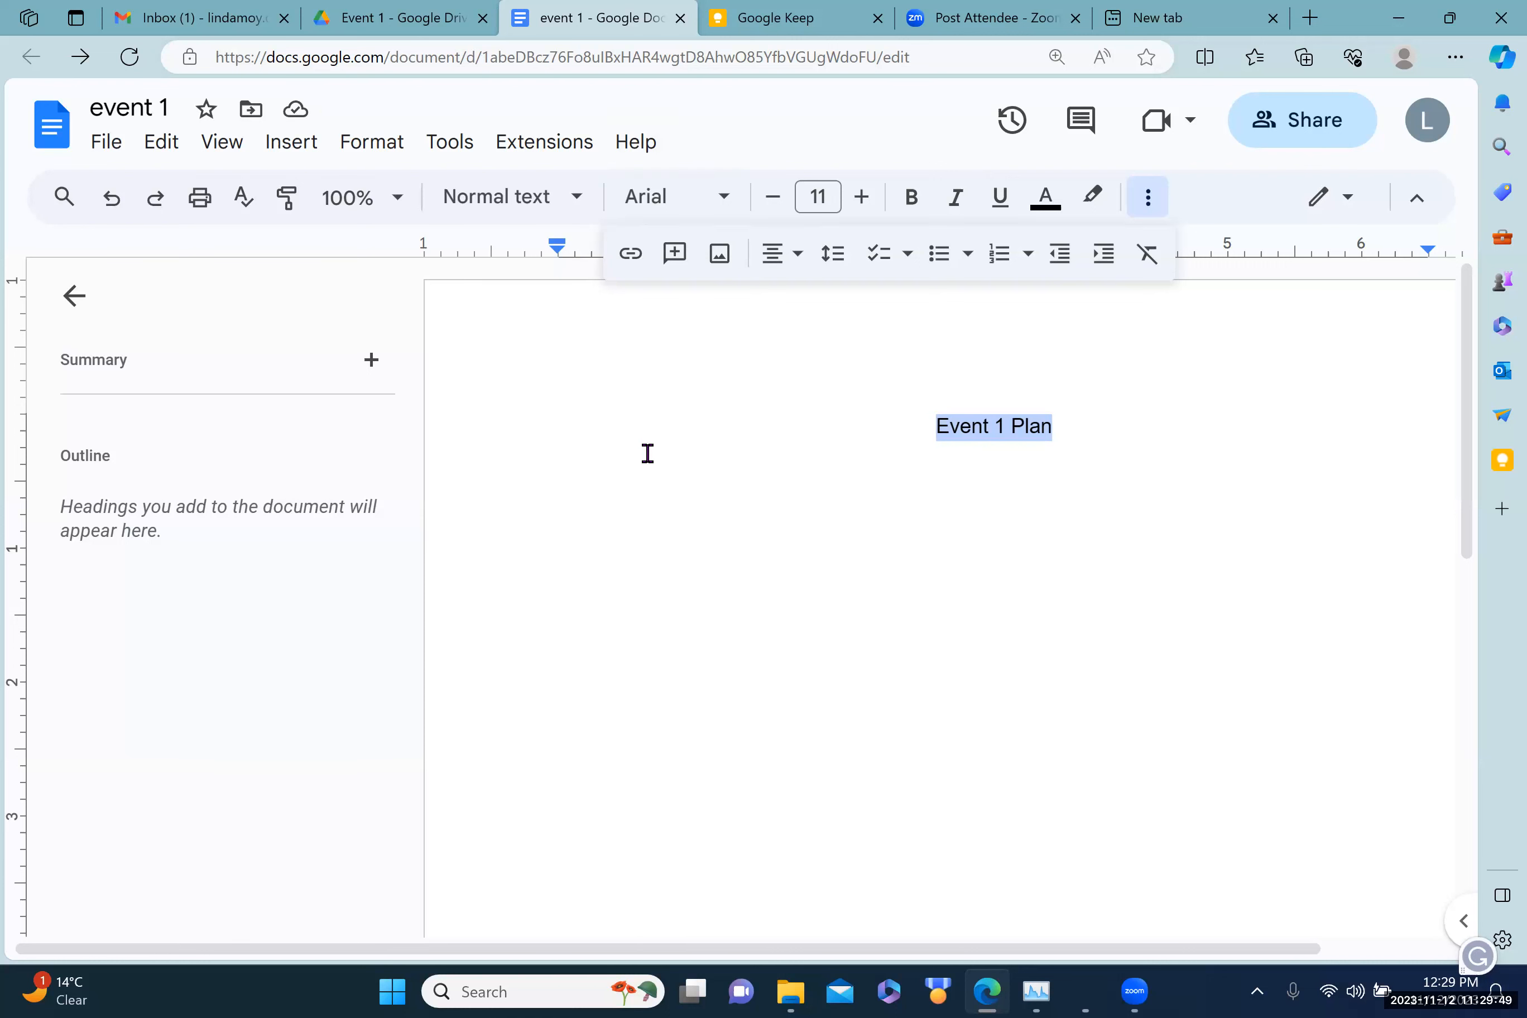
Step: Add a new left-aligned empty line below the title
click(663, 506)
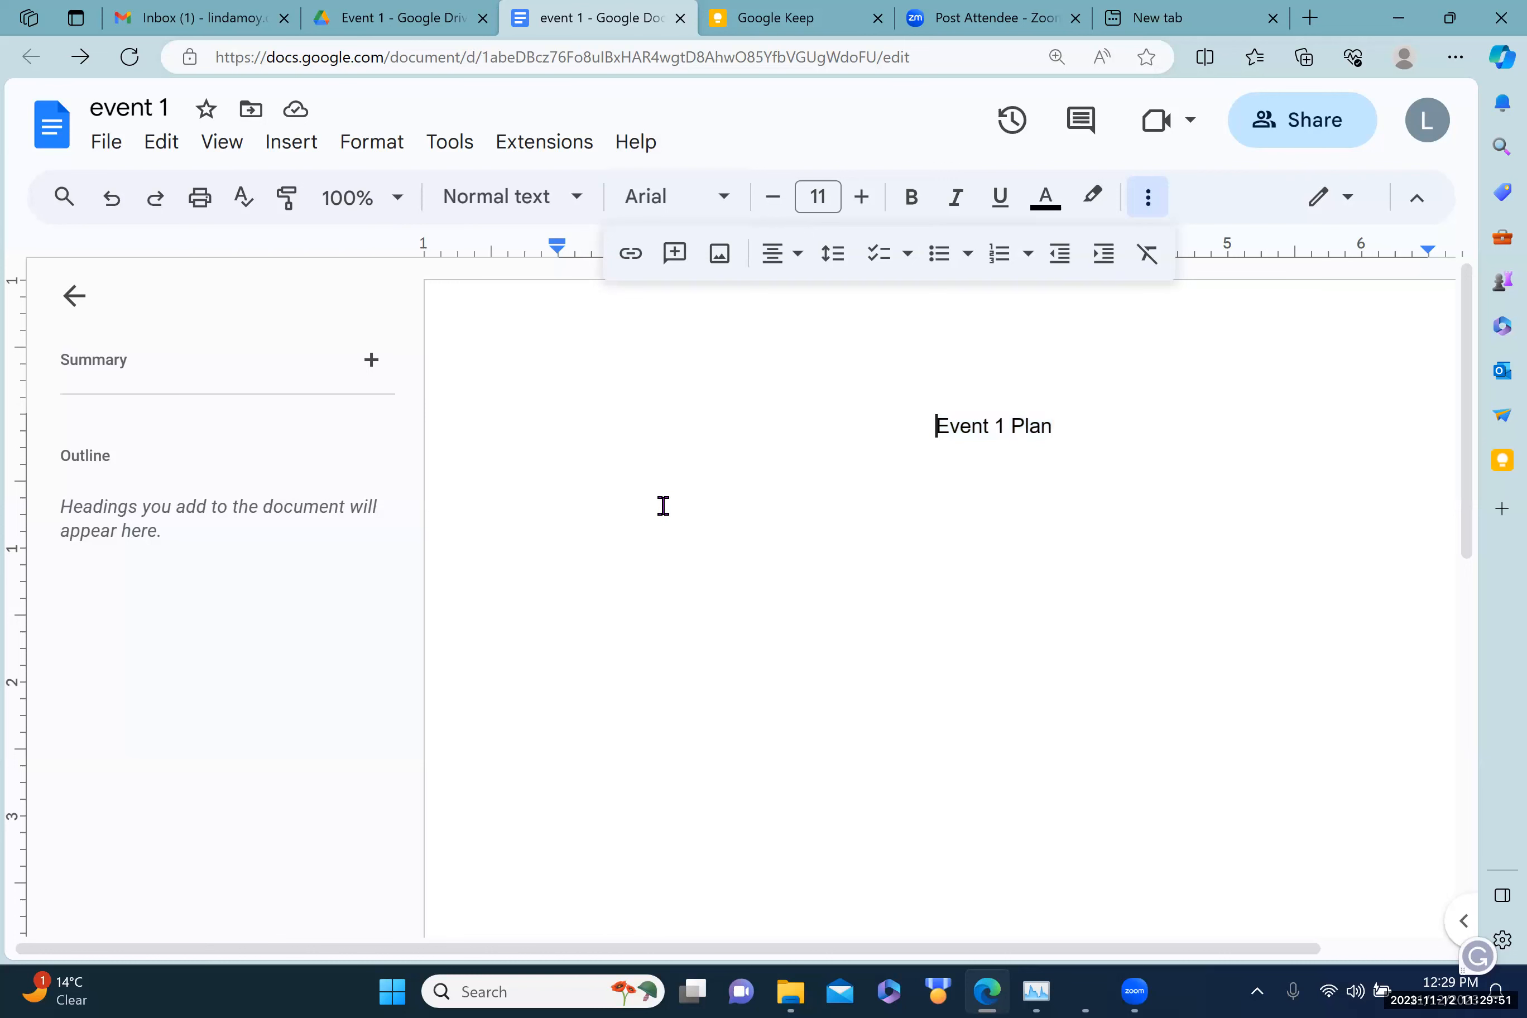
key(Right)
key(Right)
key(Return)
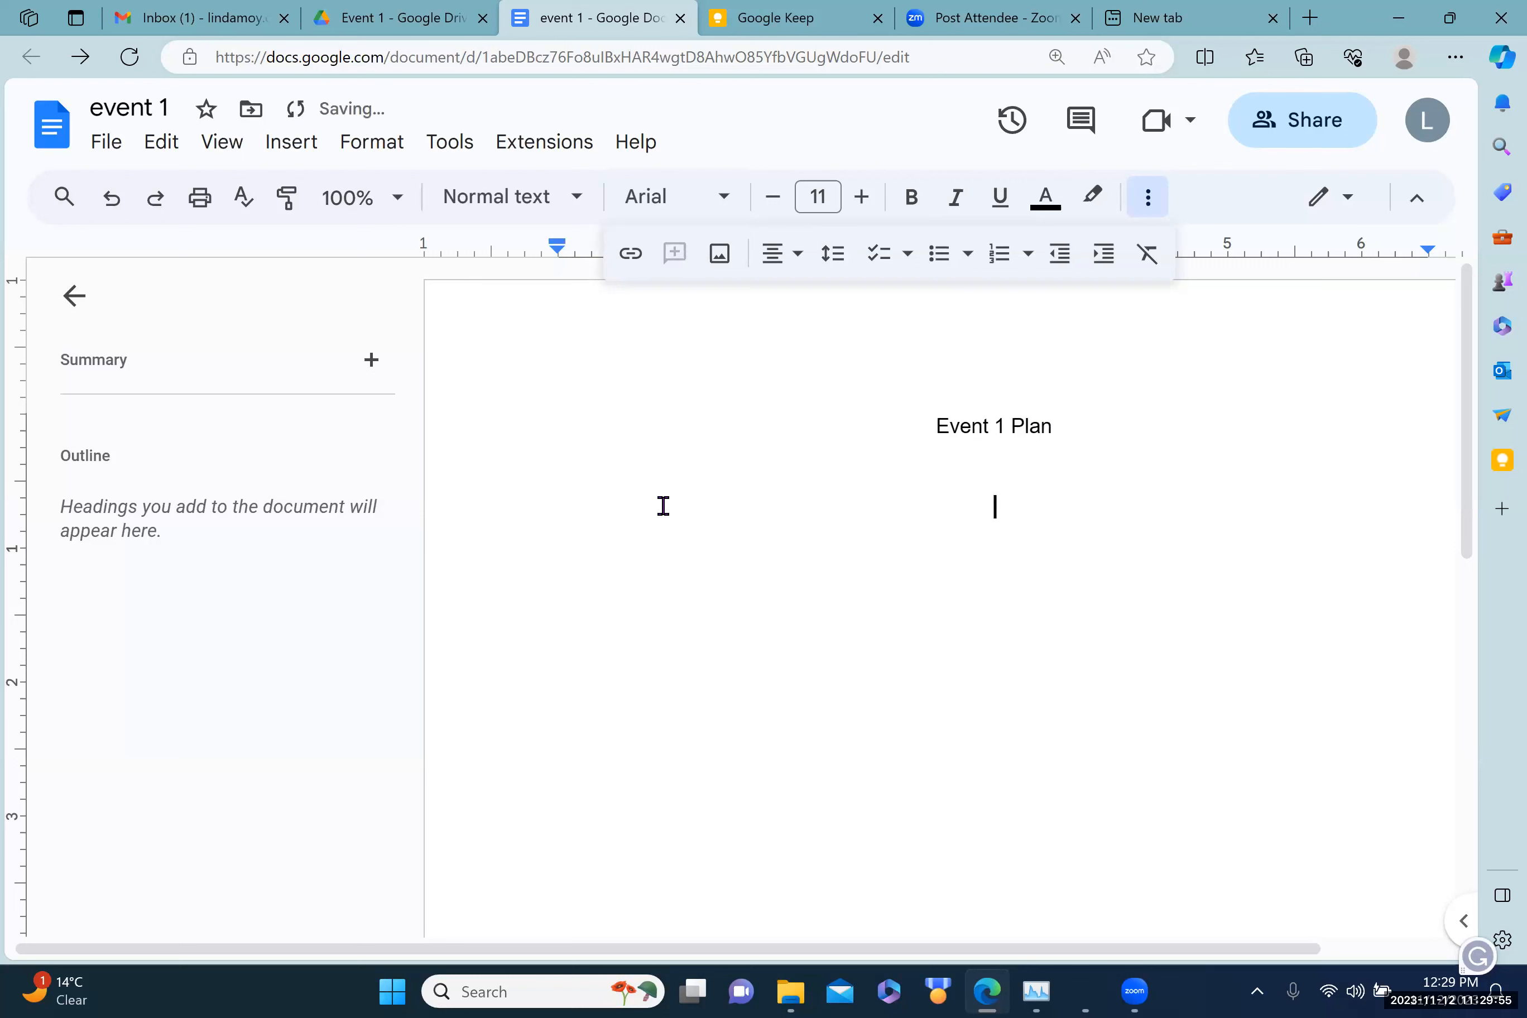
click(803, 256)
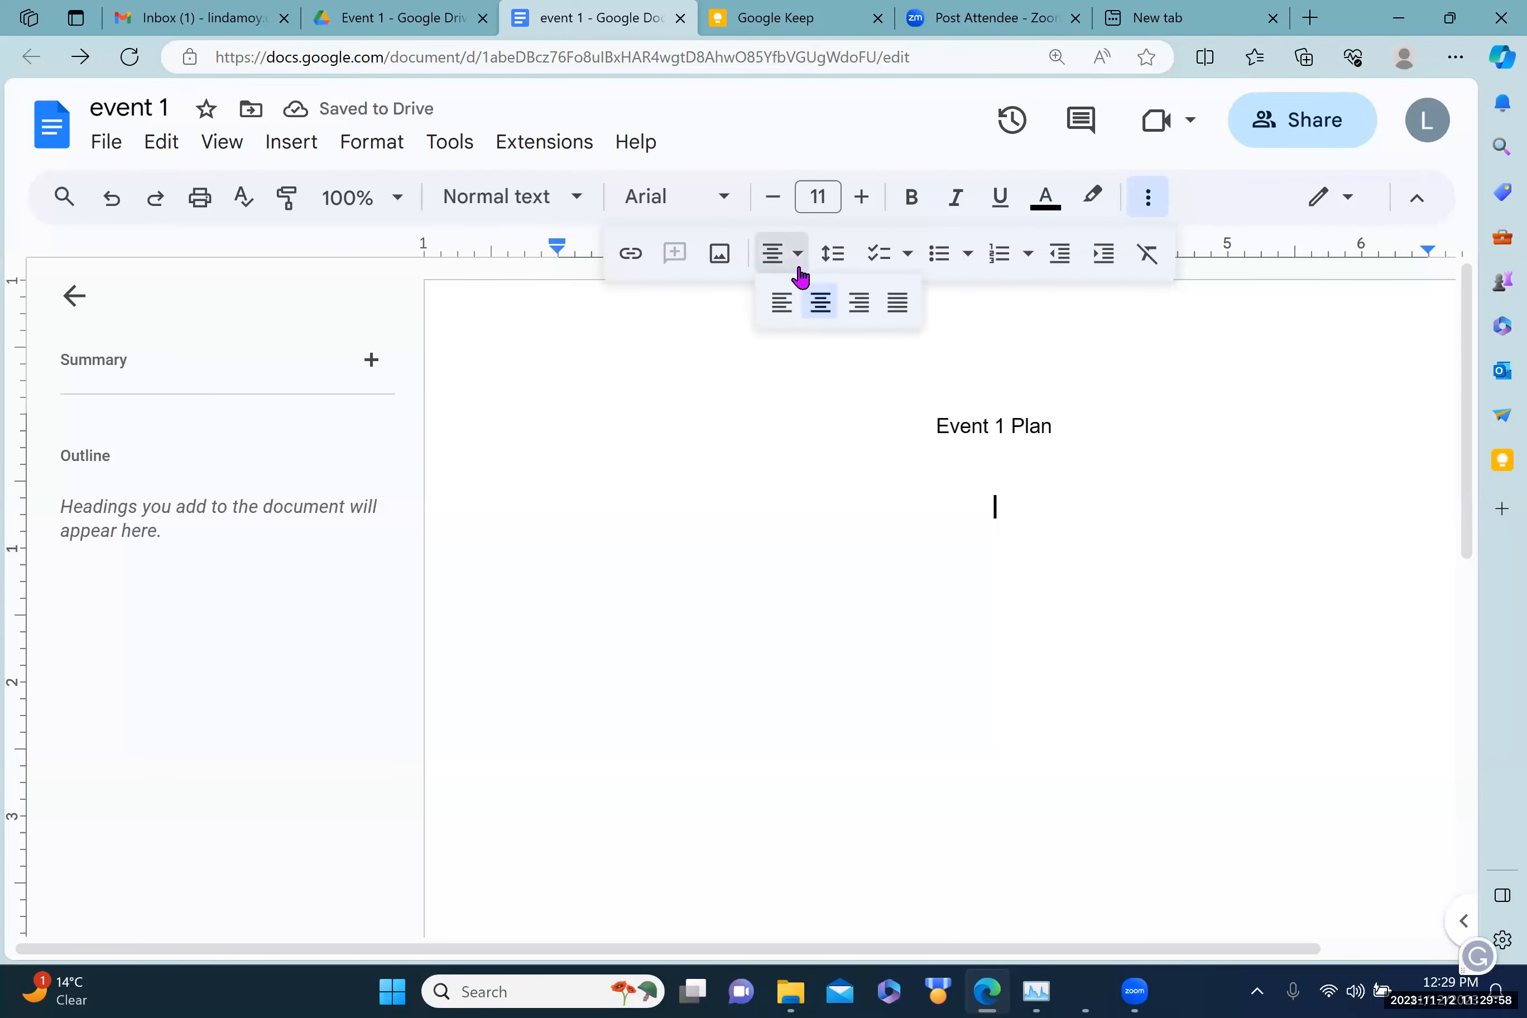
click(781, 300)
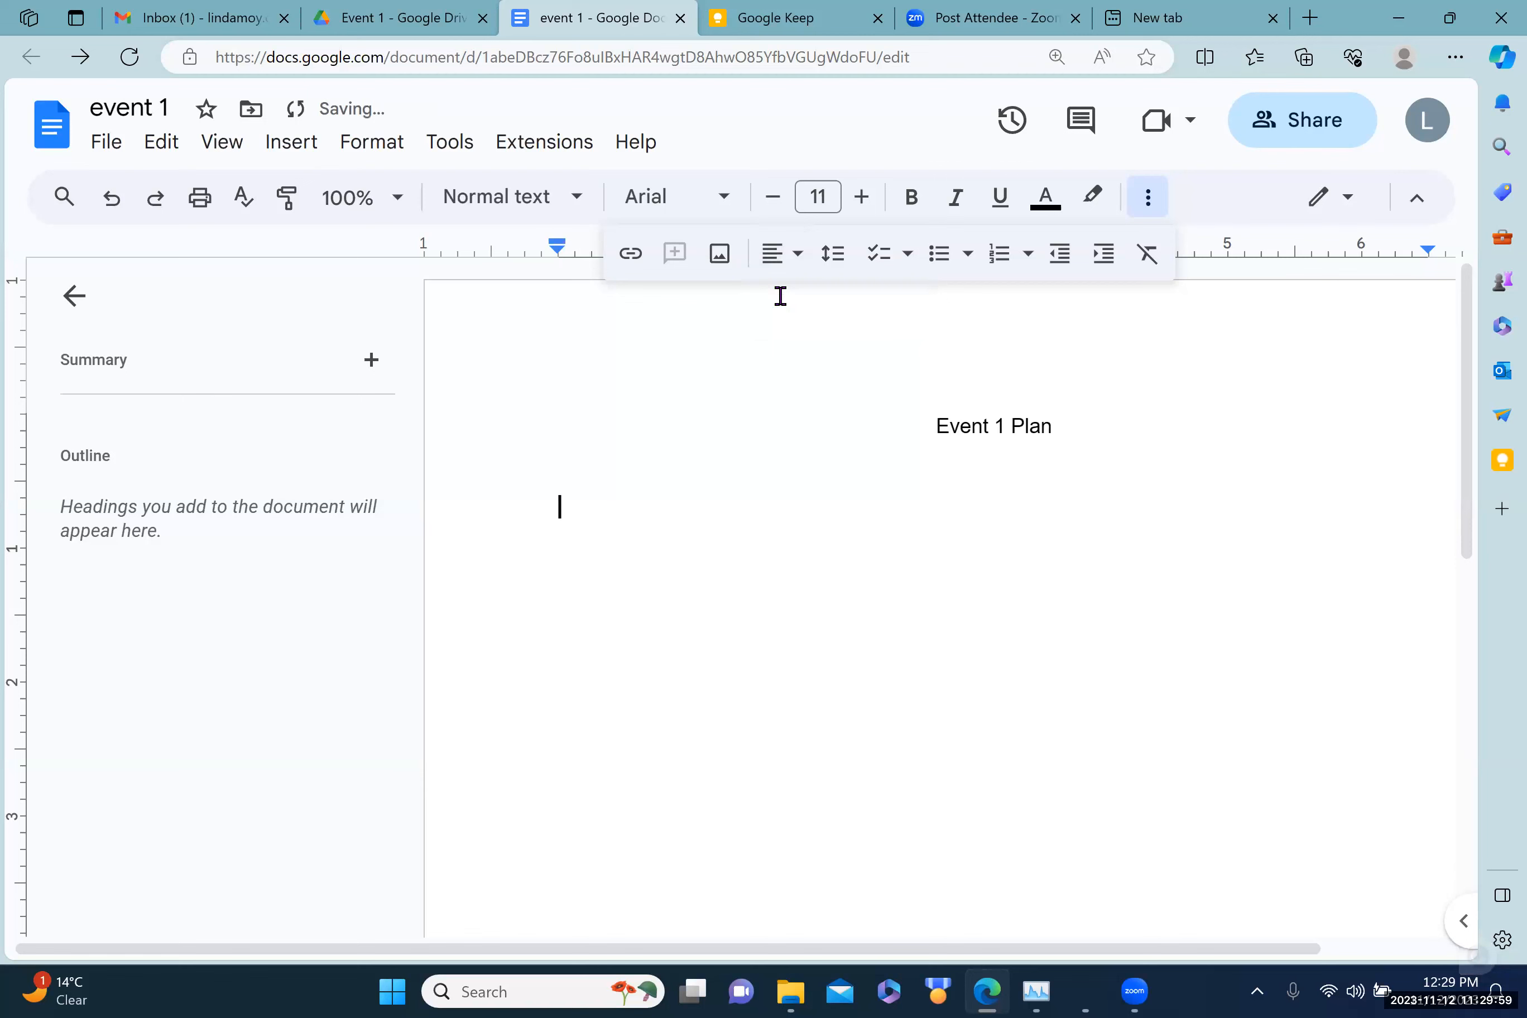
Step: Insert a 5 x 3 table and fill the first headers 'Name' and 'What they will cover'
click(292, 145)
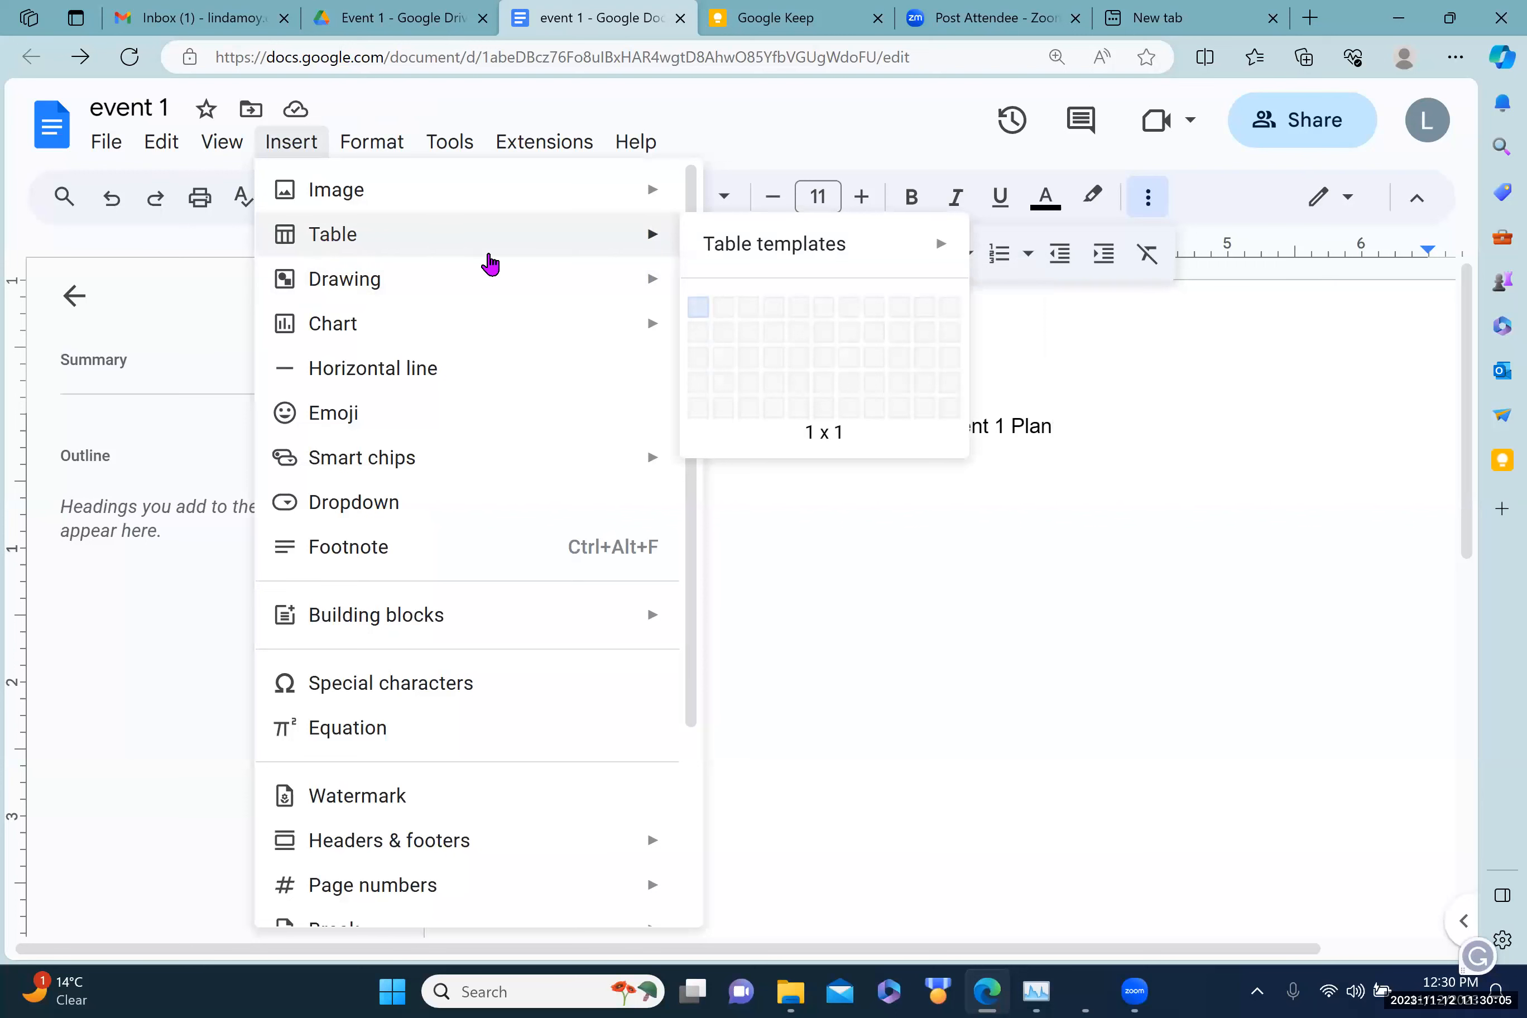
mouse_move(460, 242)
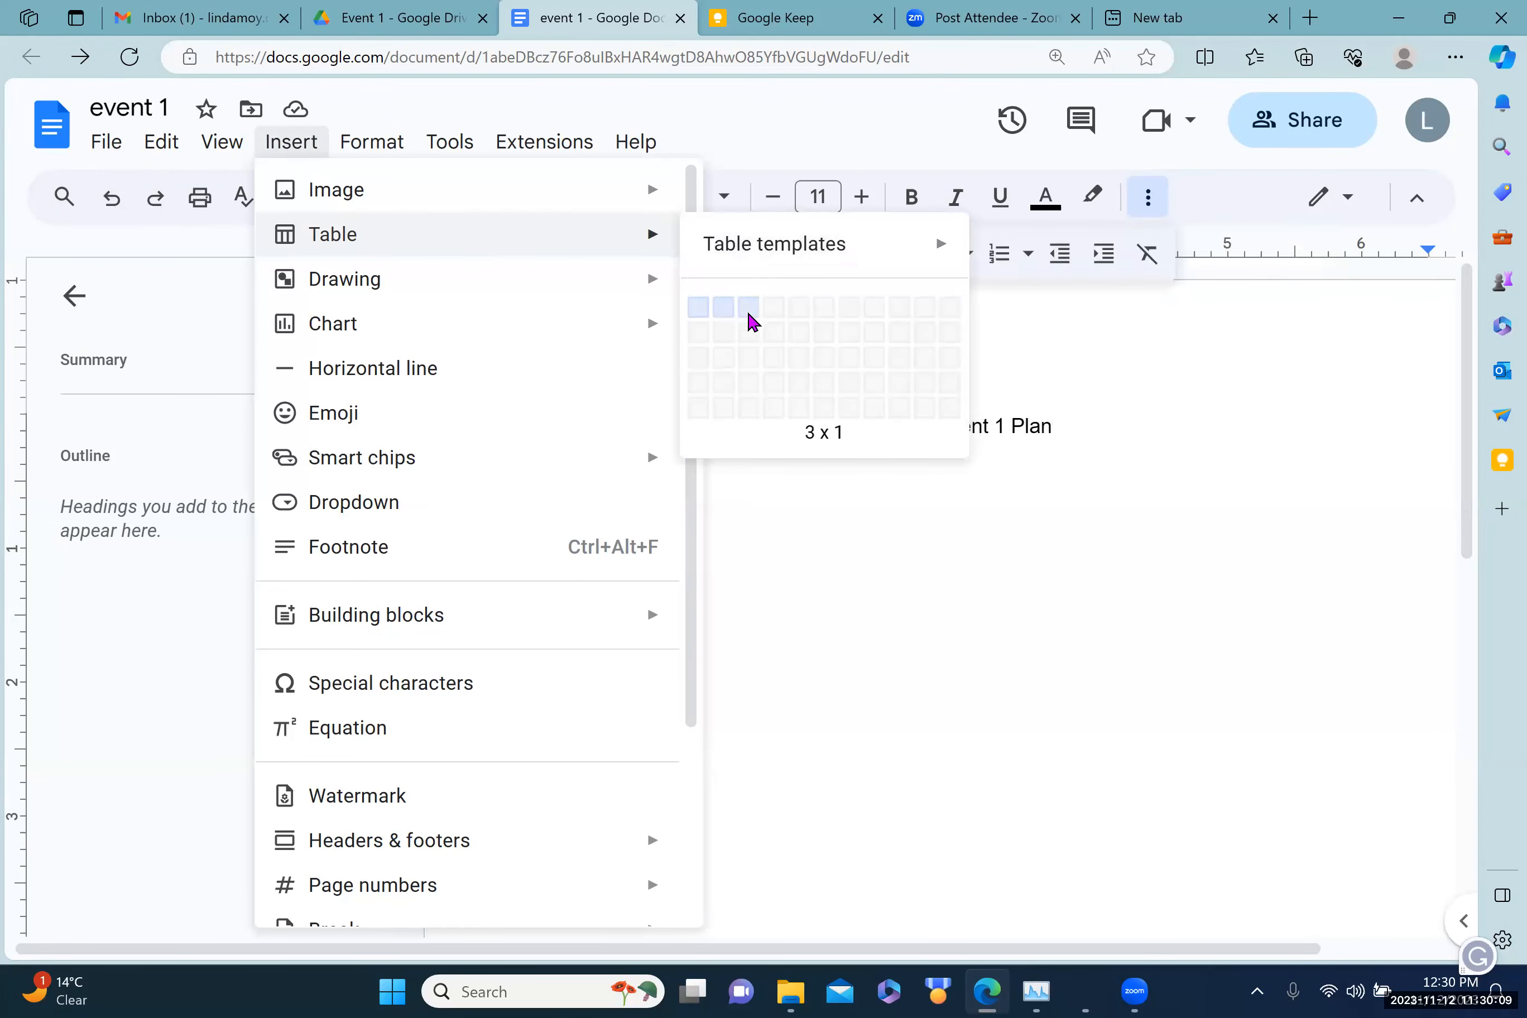
click(788, 356)
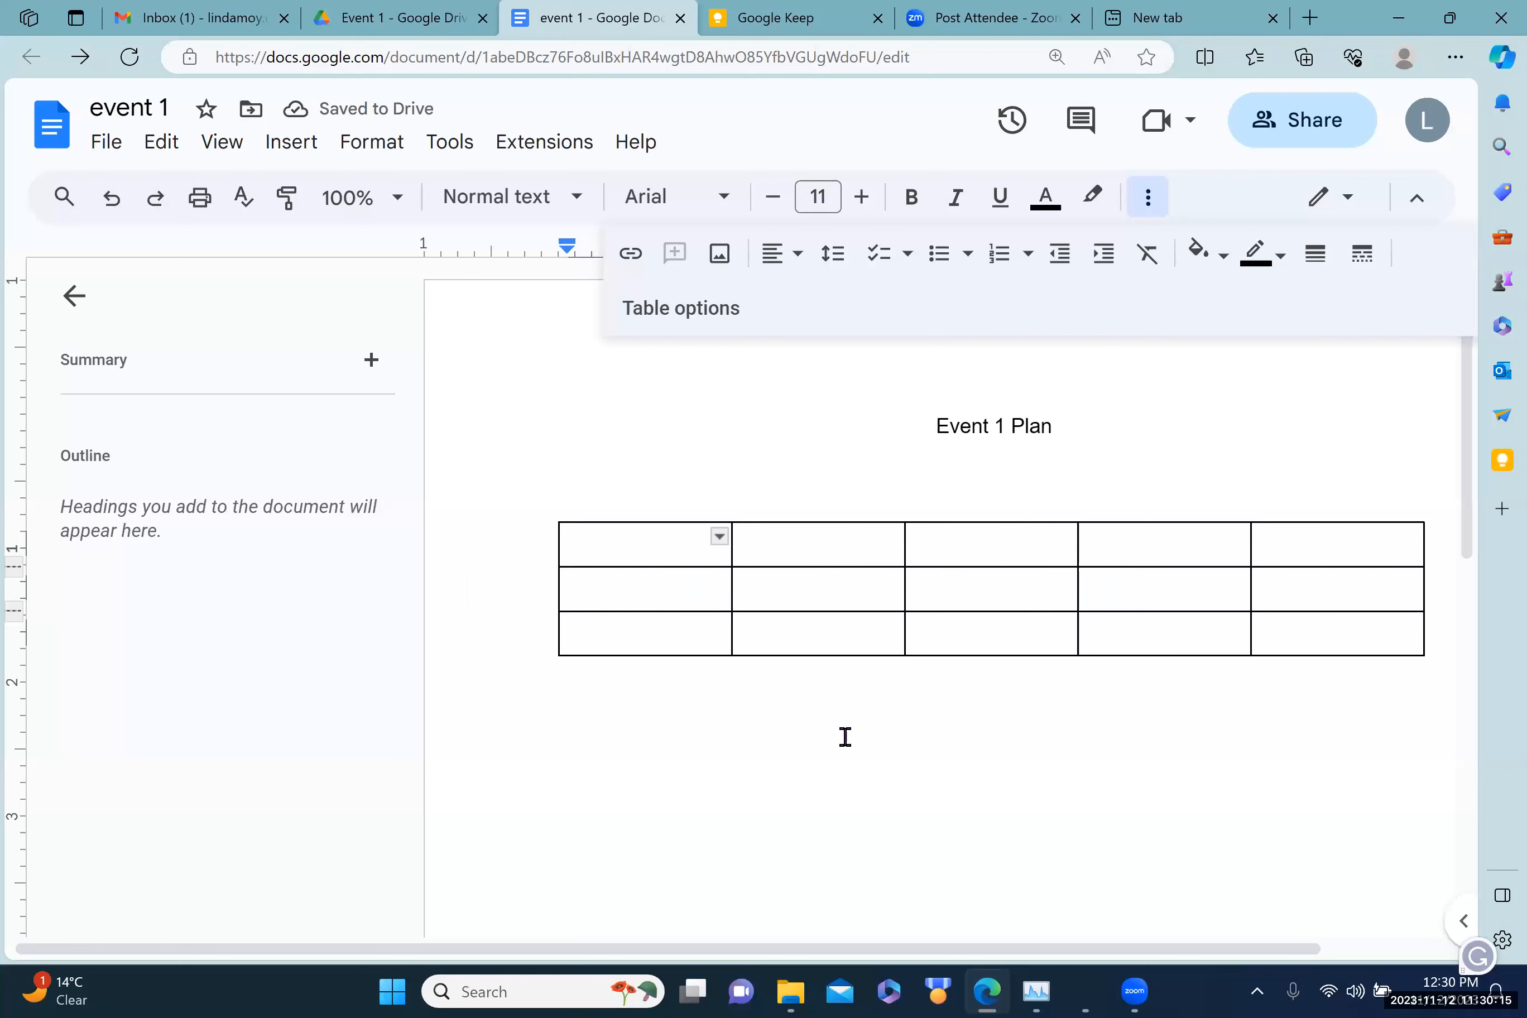
text(Name)
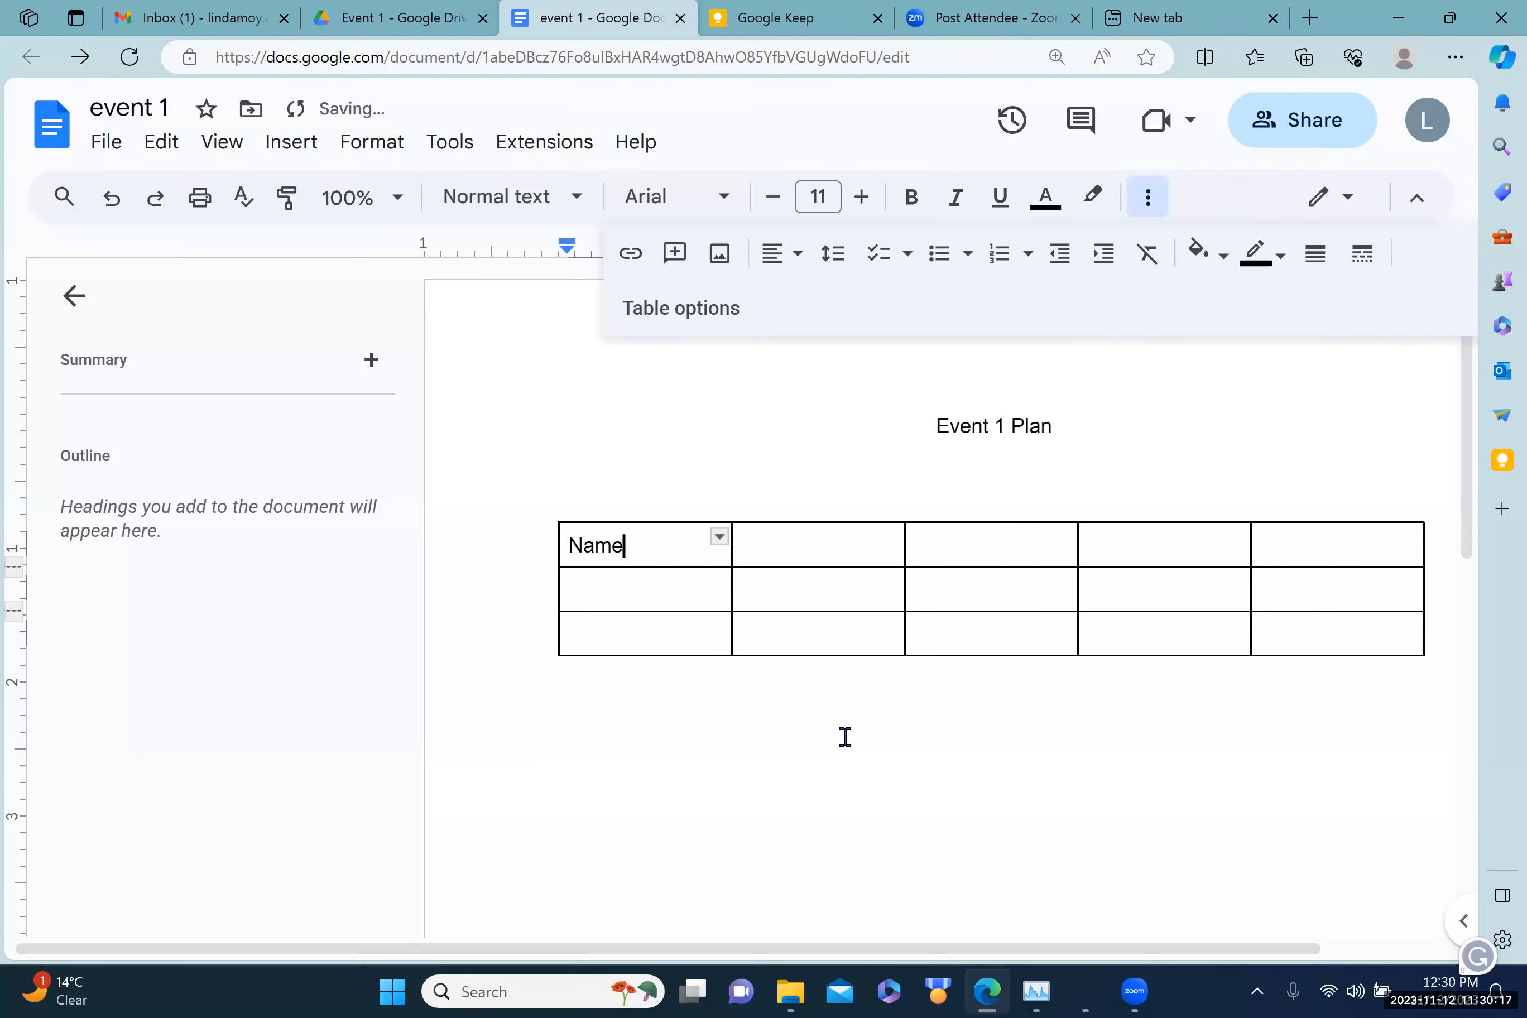
click(779, 547)
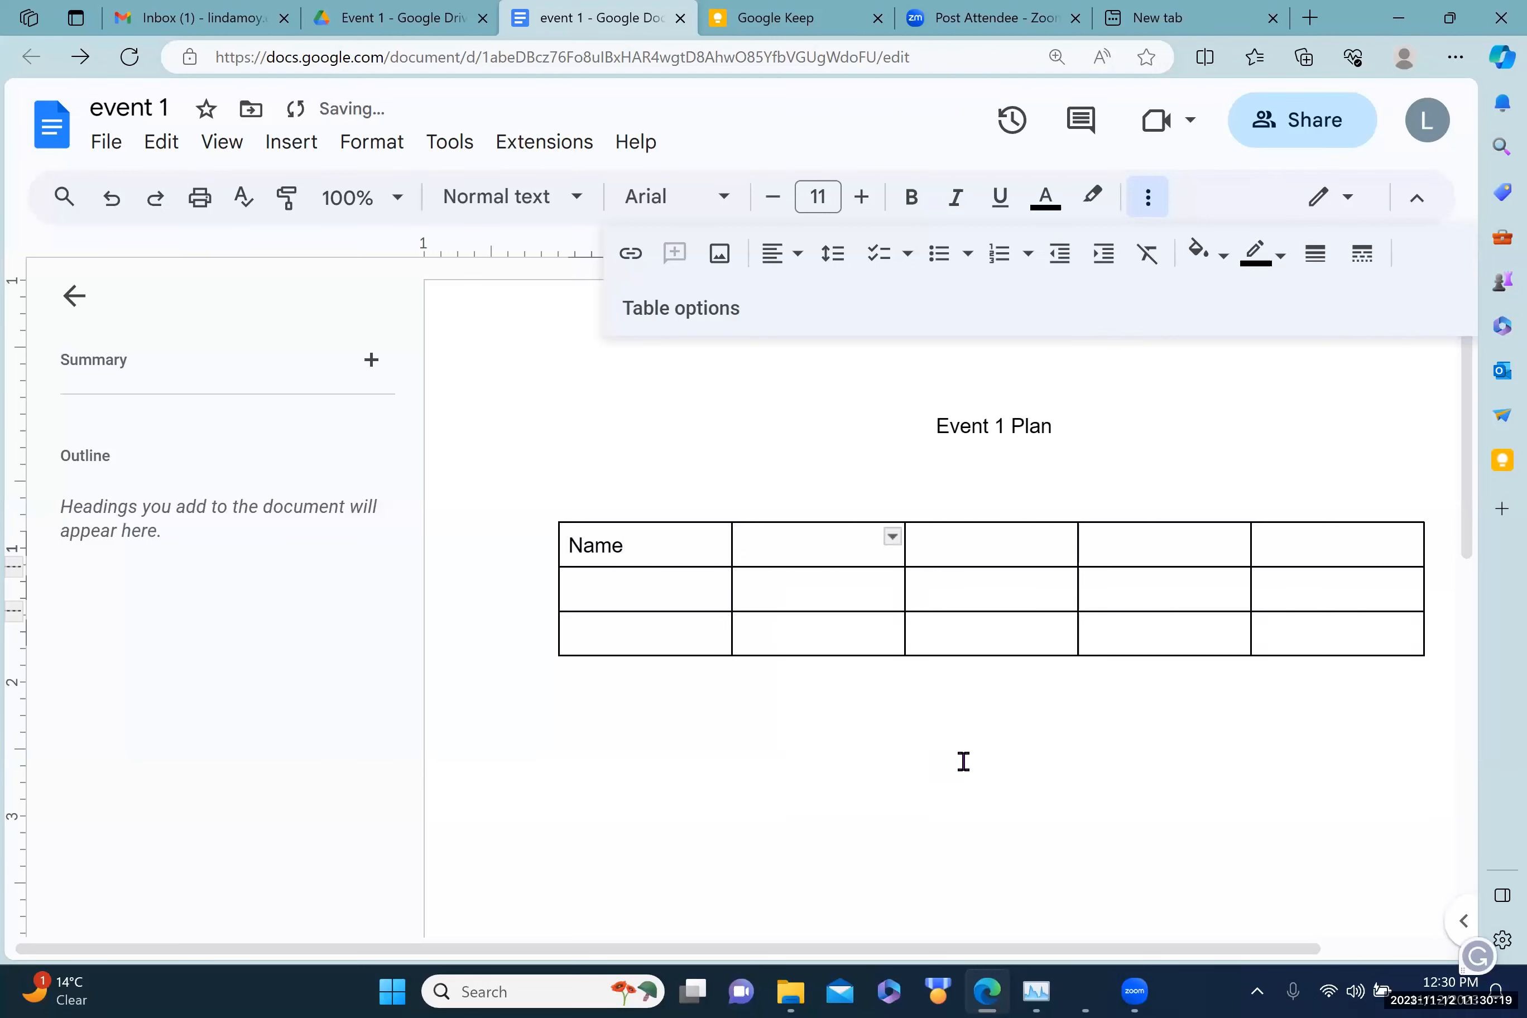
text(hat they will cover)
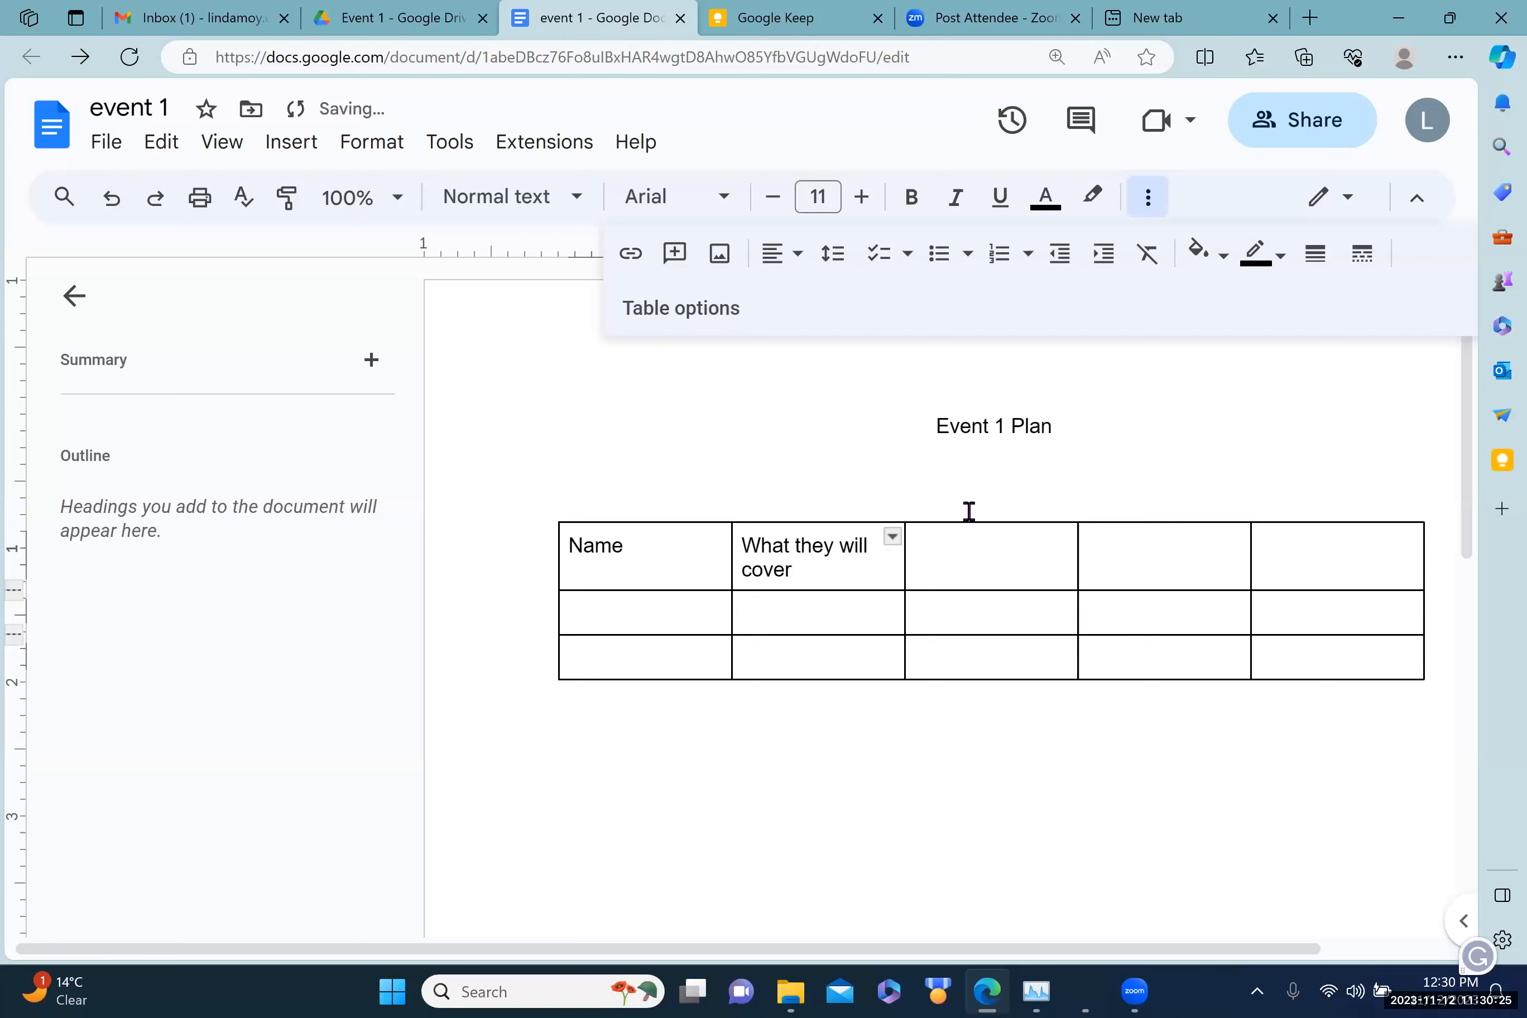
Step: Extend the title to 'Event 1 Plan for Speakers' and add the 'How long' header
click(1075, 424)
text(fo)
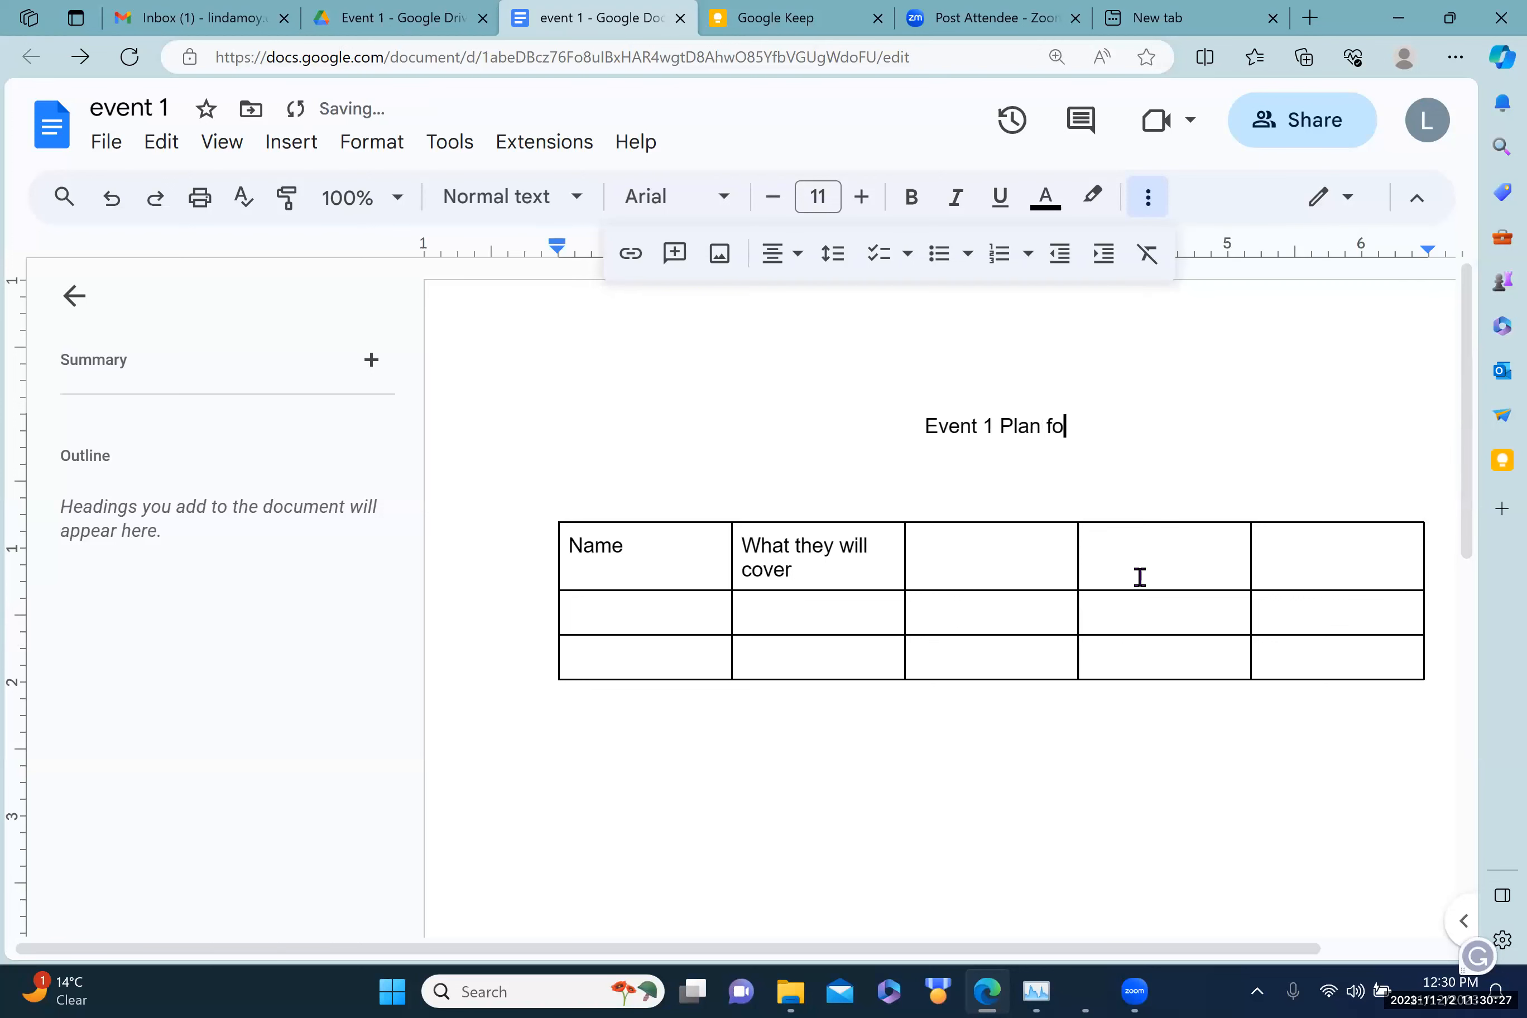
text(r Speakers)
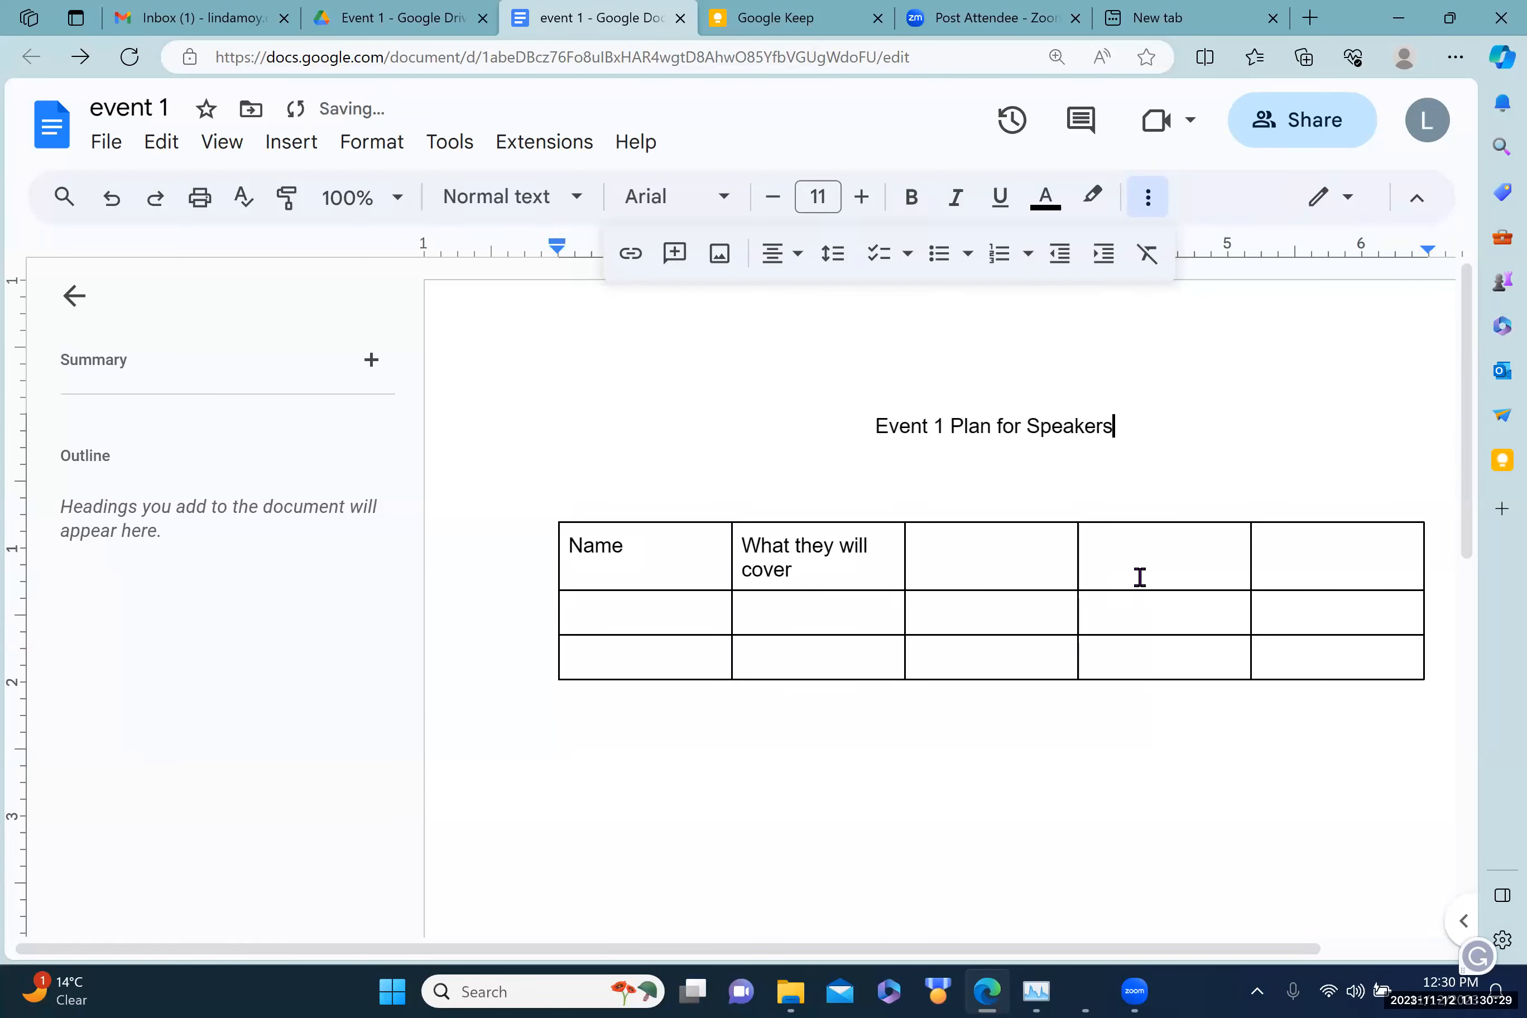
click(964, 562)
text(How lo)
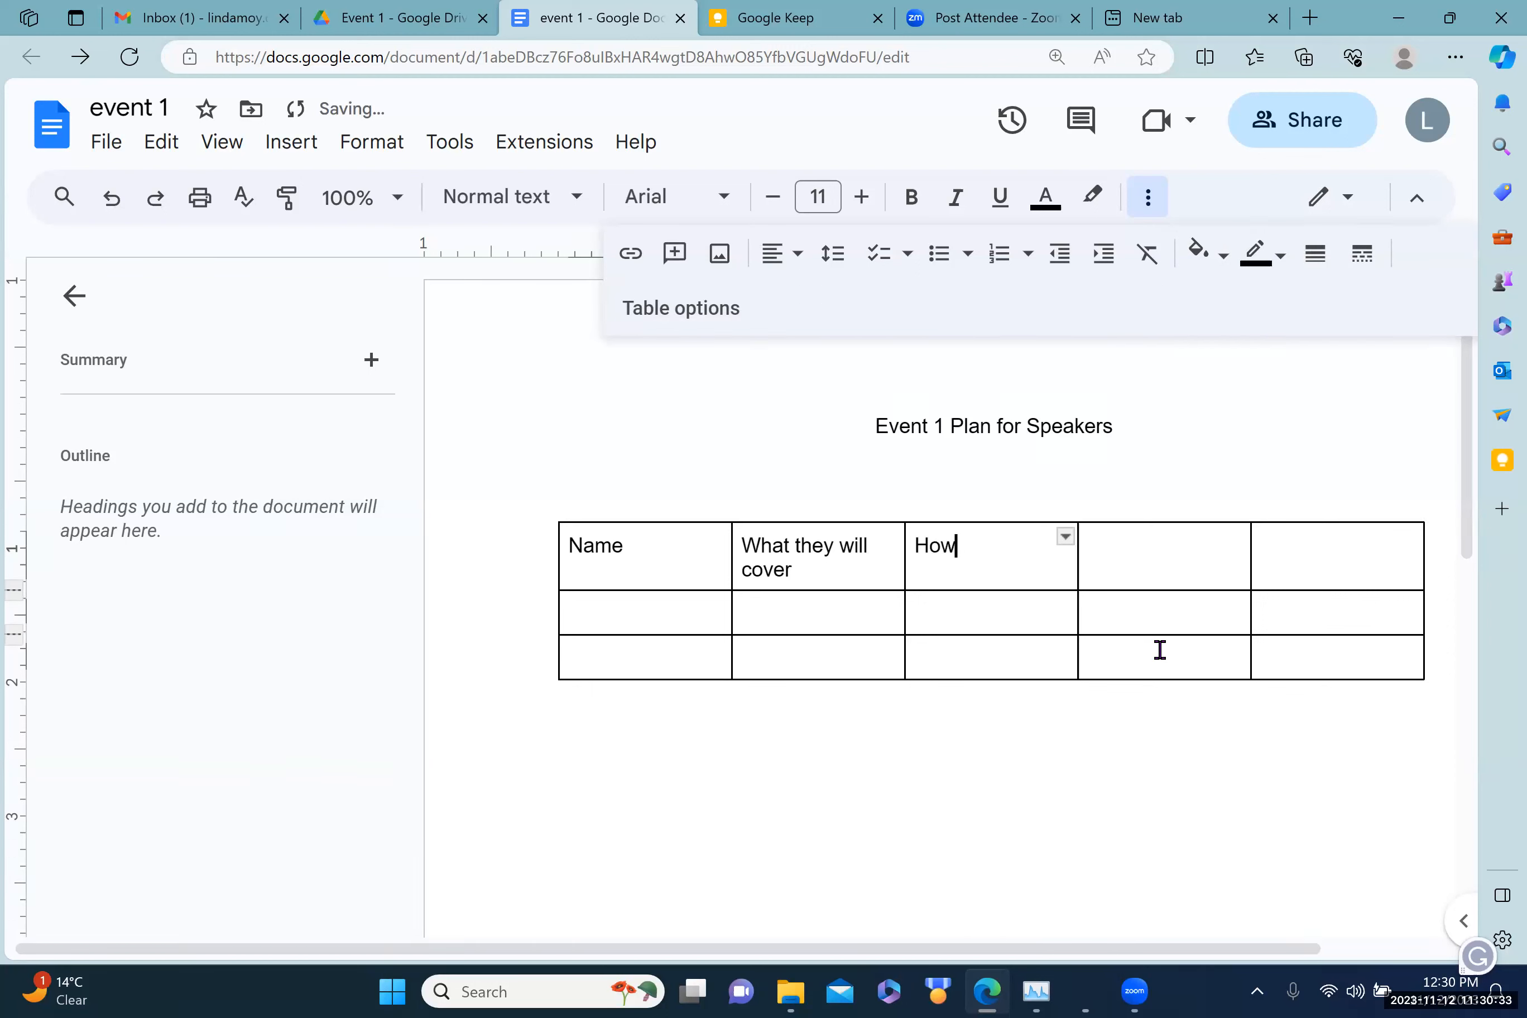
key(BackSpace)
key(BackSpace)
text(long)
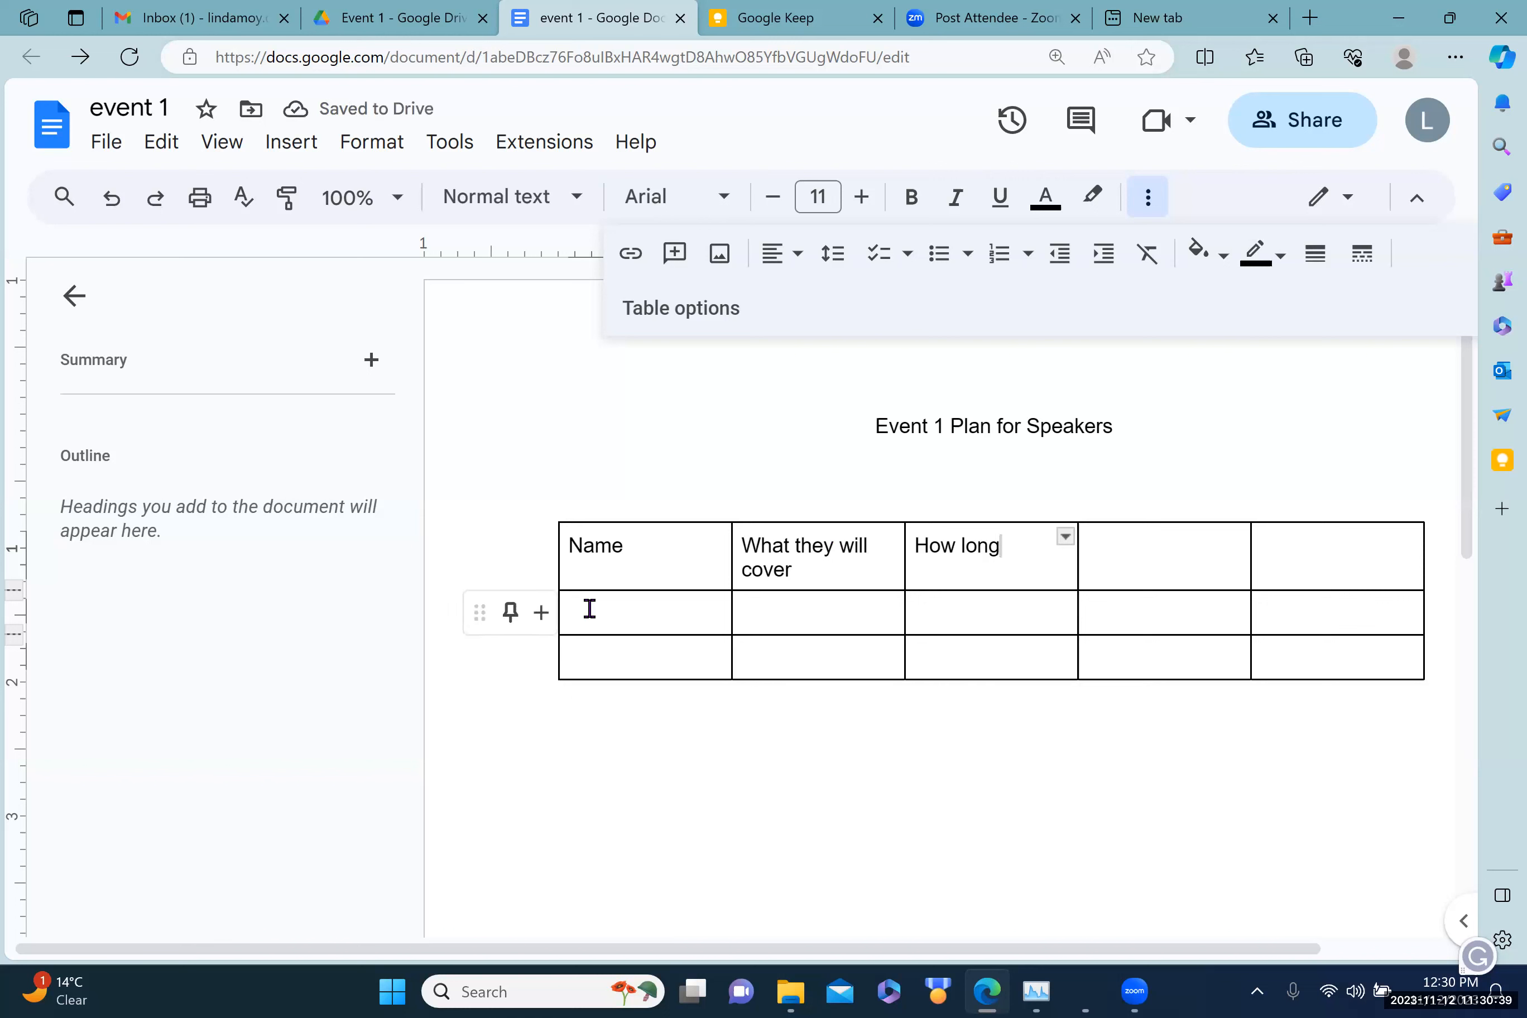
right_click(591, 616)
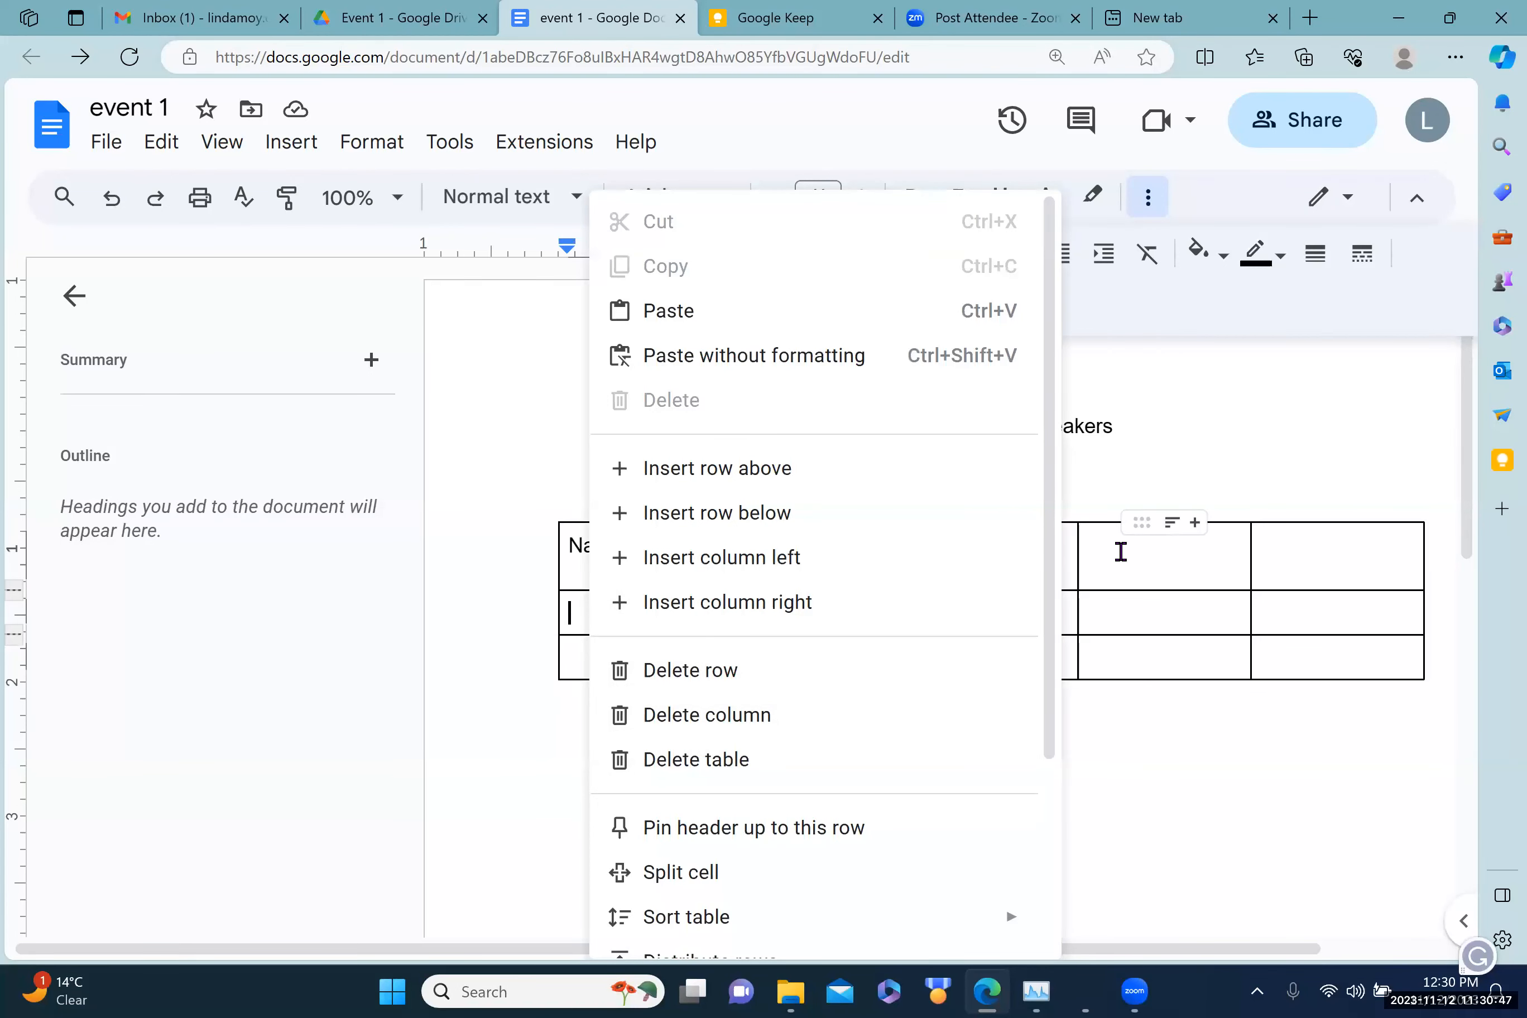
Step: Delete the two empty right-hand columns, leaving Name, What they will cover and How long
right_click(1120, 555)
click(1093, 545)
drag(1092, 545, 1319, 542)
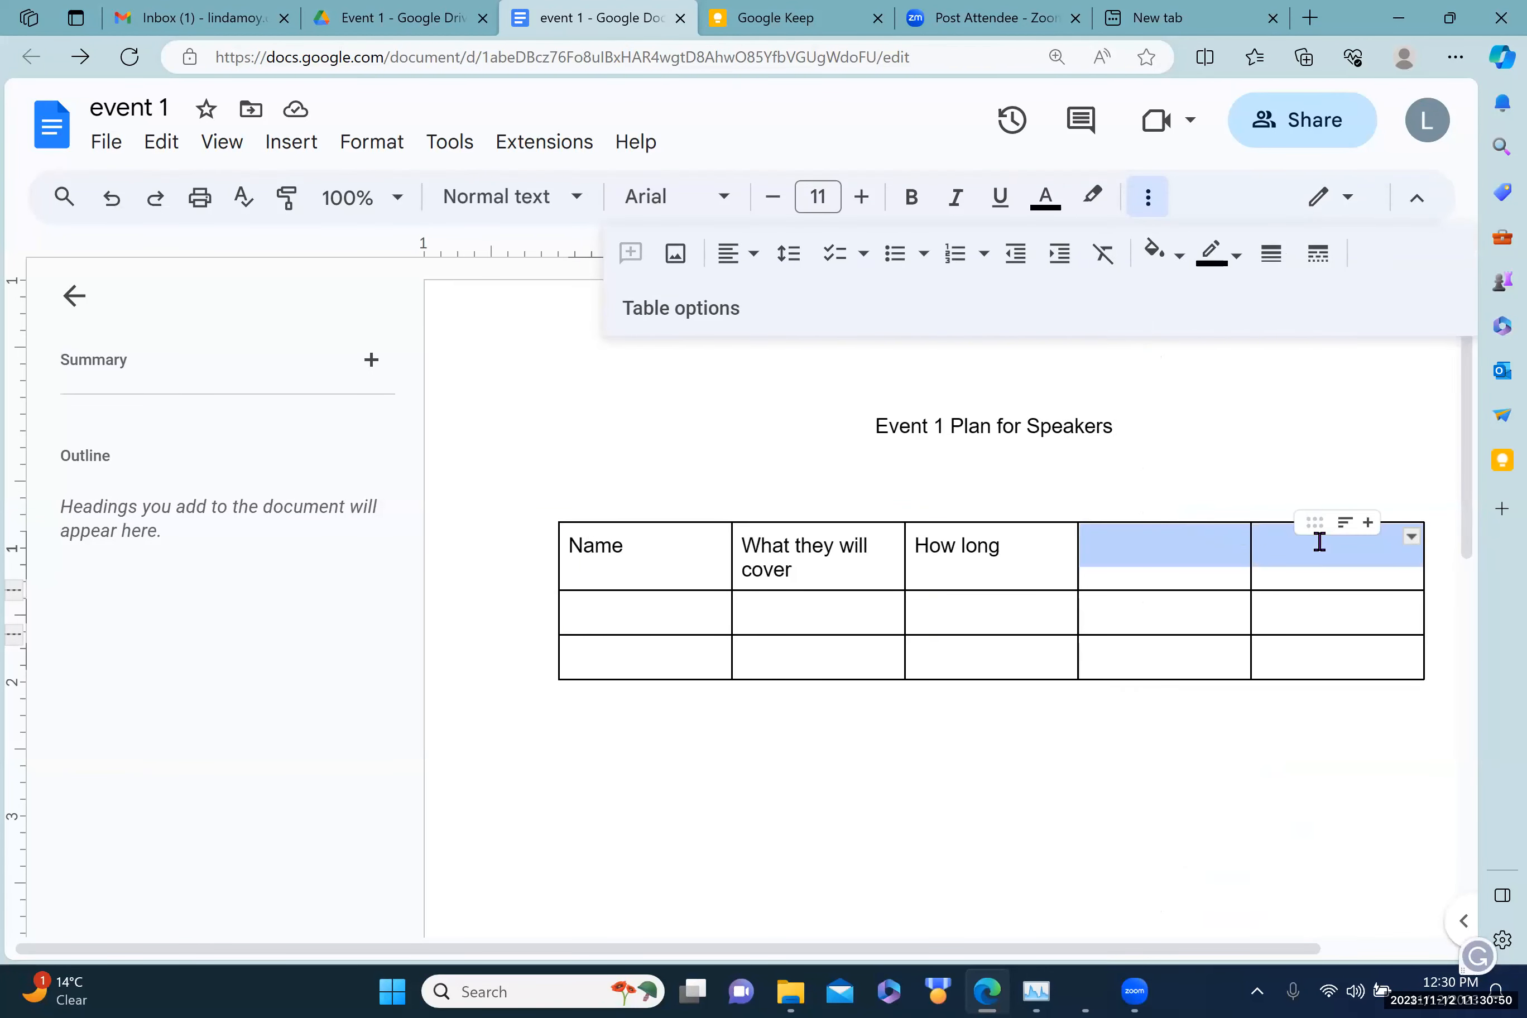
right_click(1136, 559)
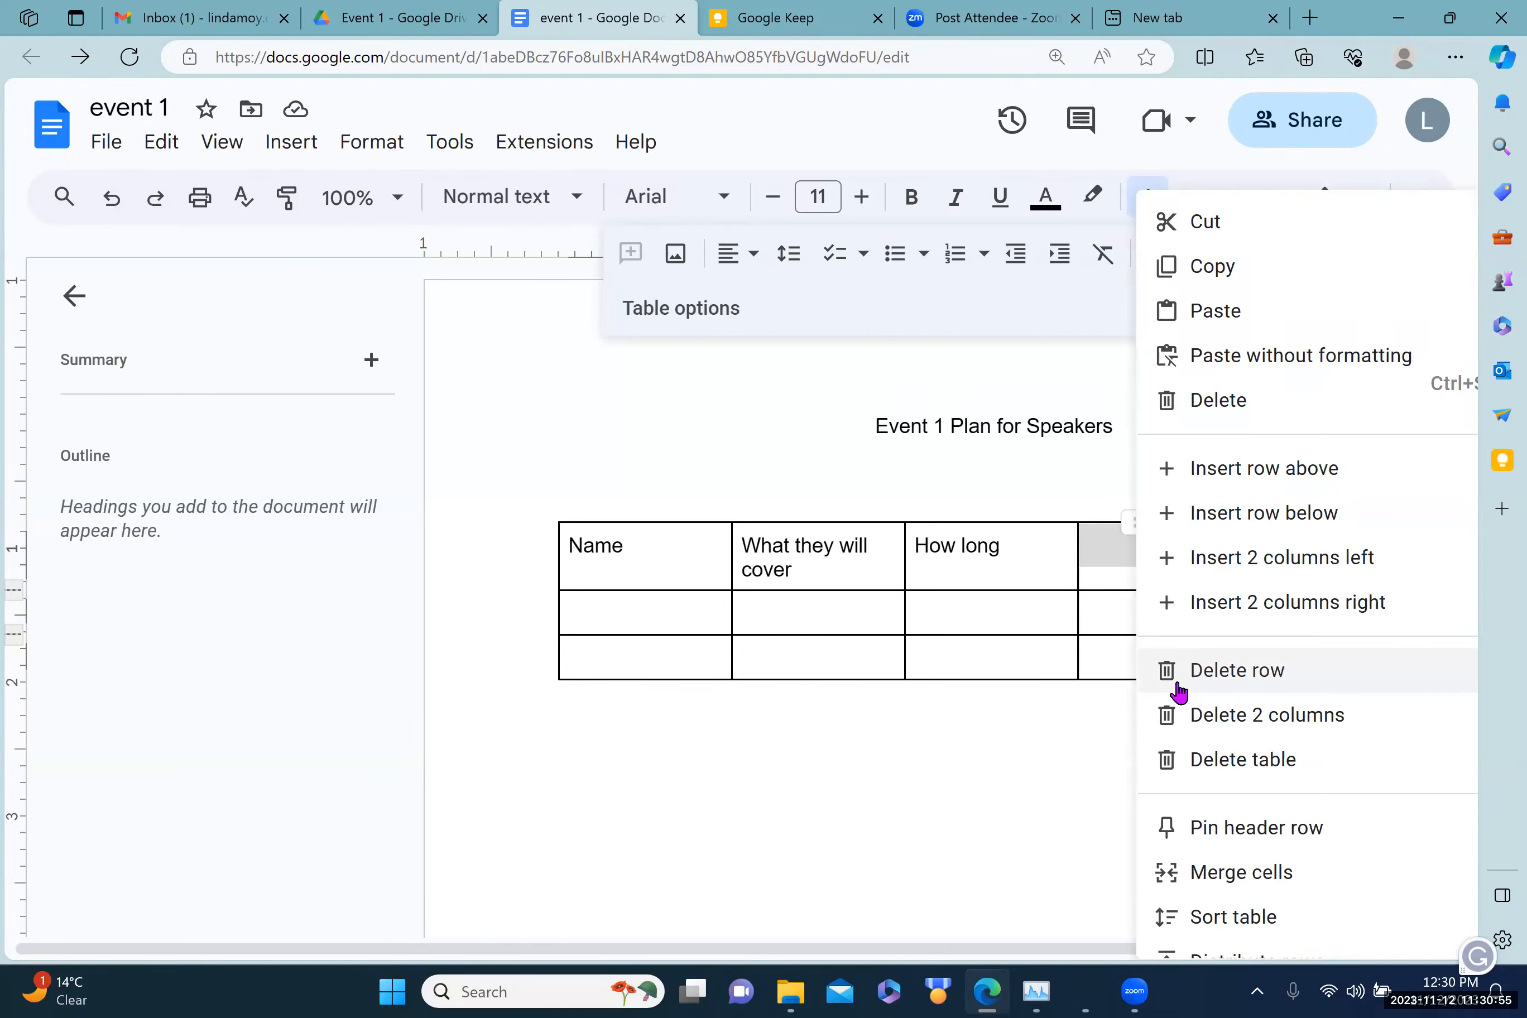
click(1221, 717)
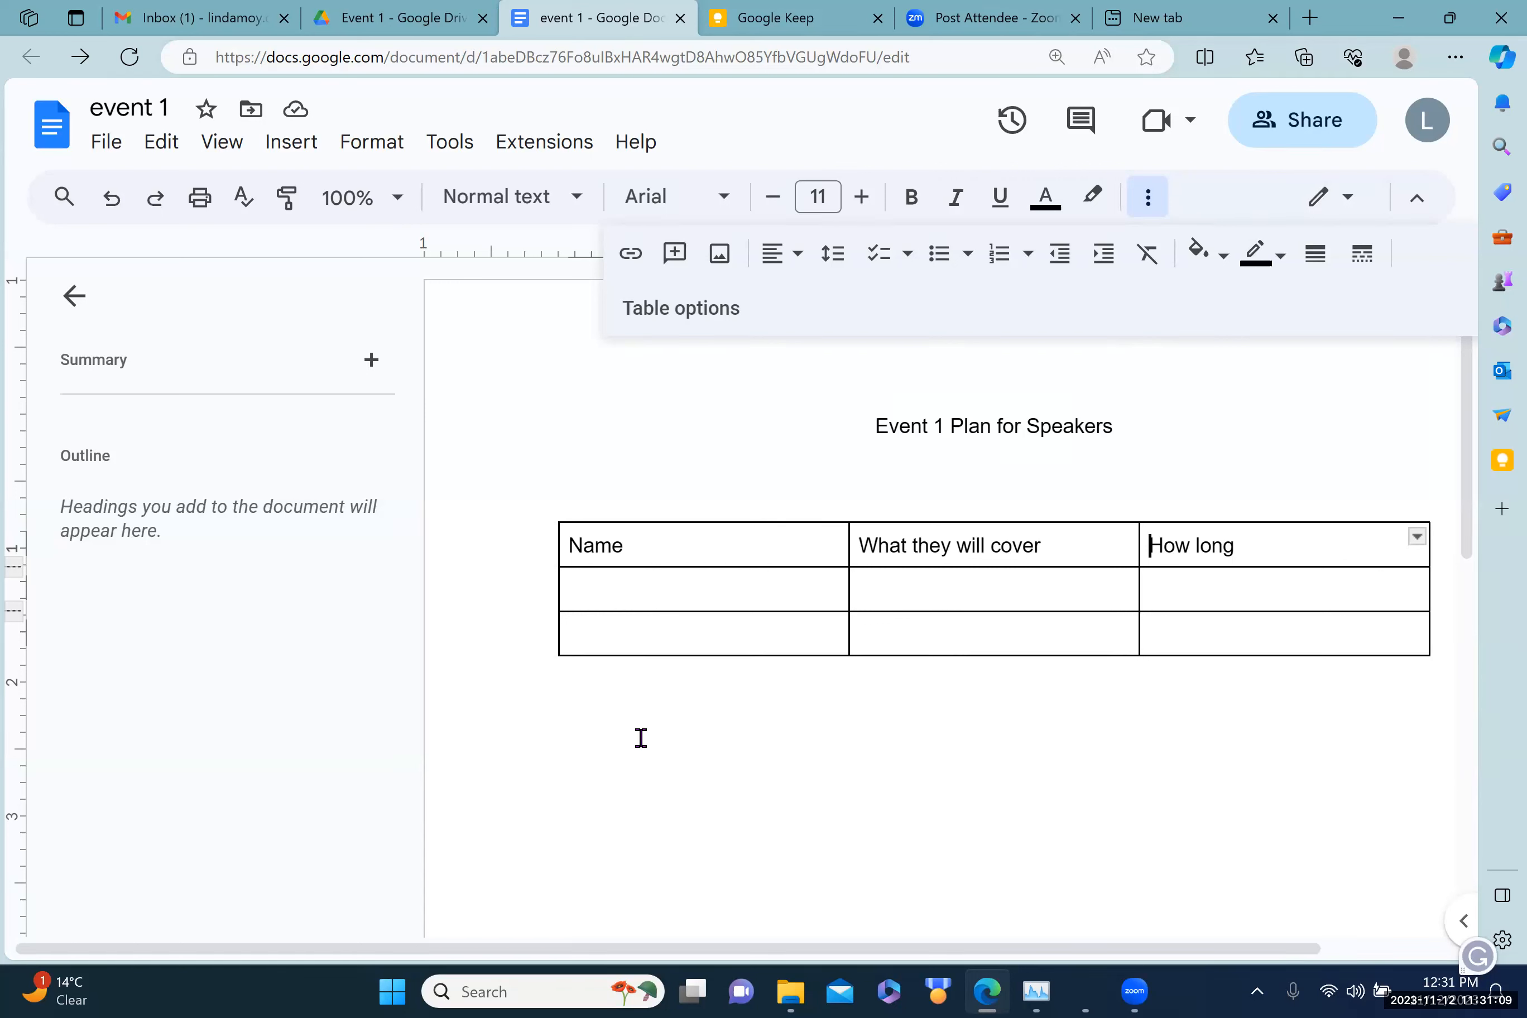
Step: Go from the Event 1 folder up to My Drive, enter event 2, and show the New menu
click(399, 22)
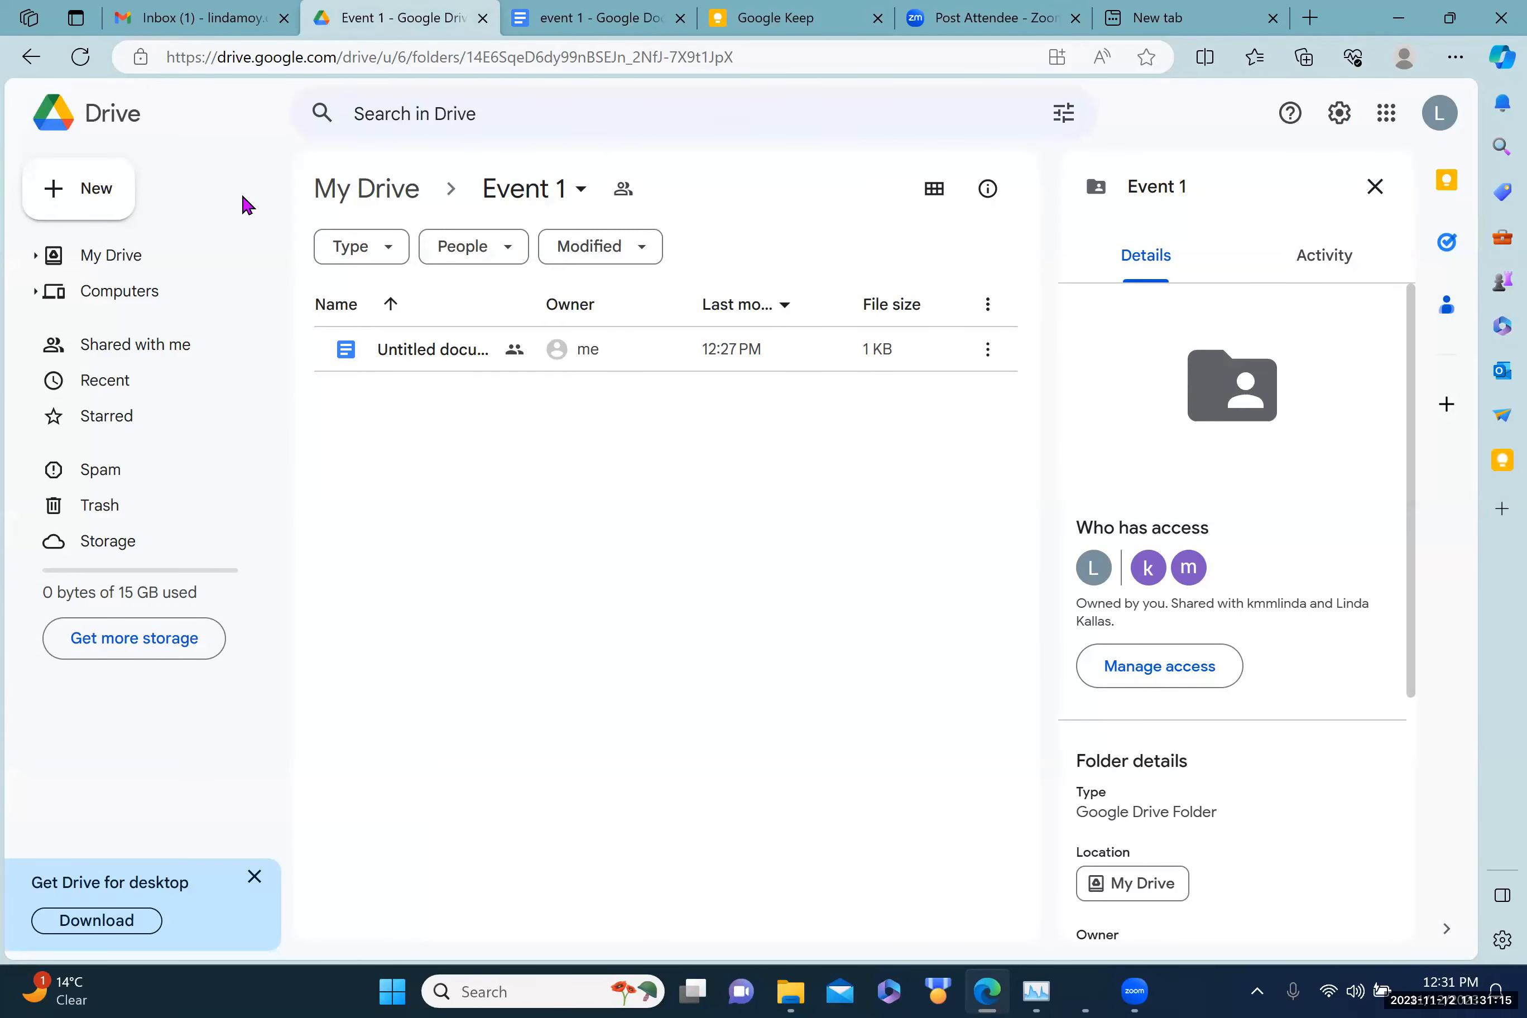
click(122, 263)
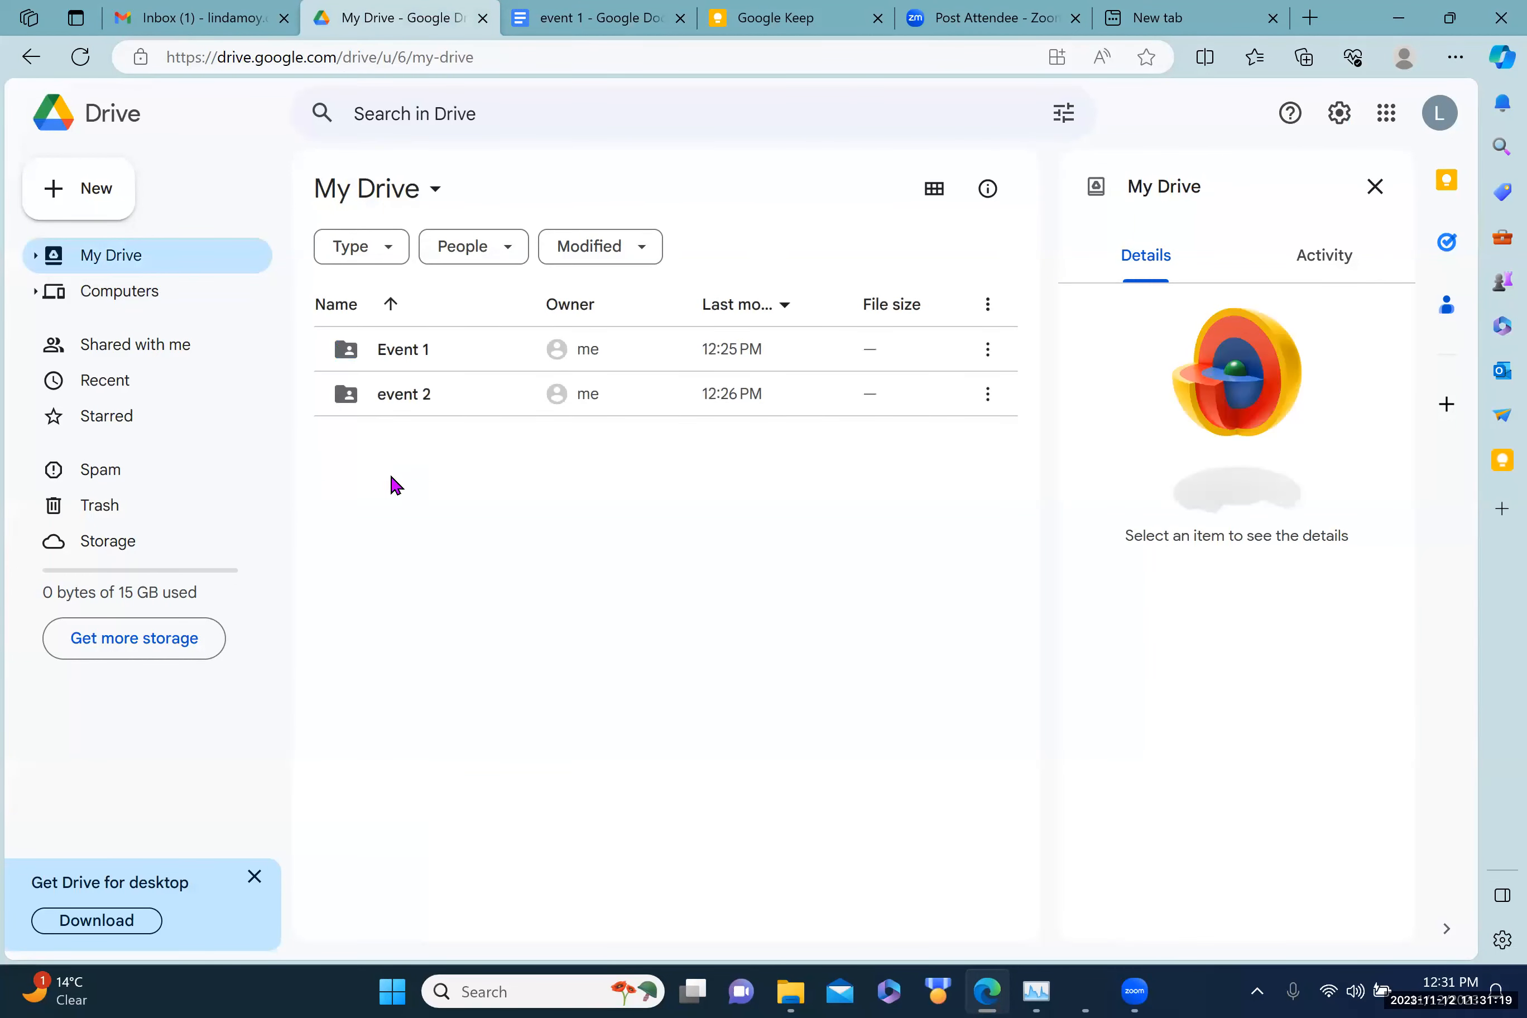
double_click(406, 398)
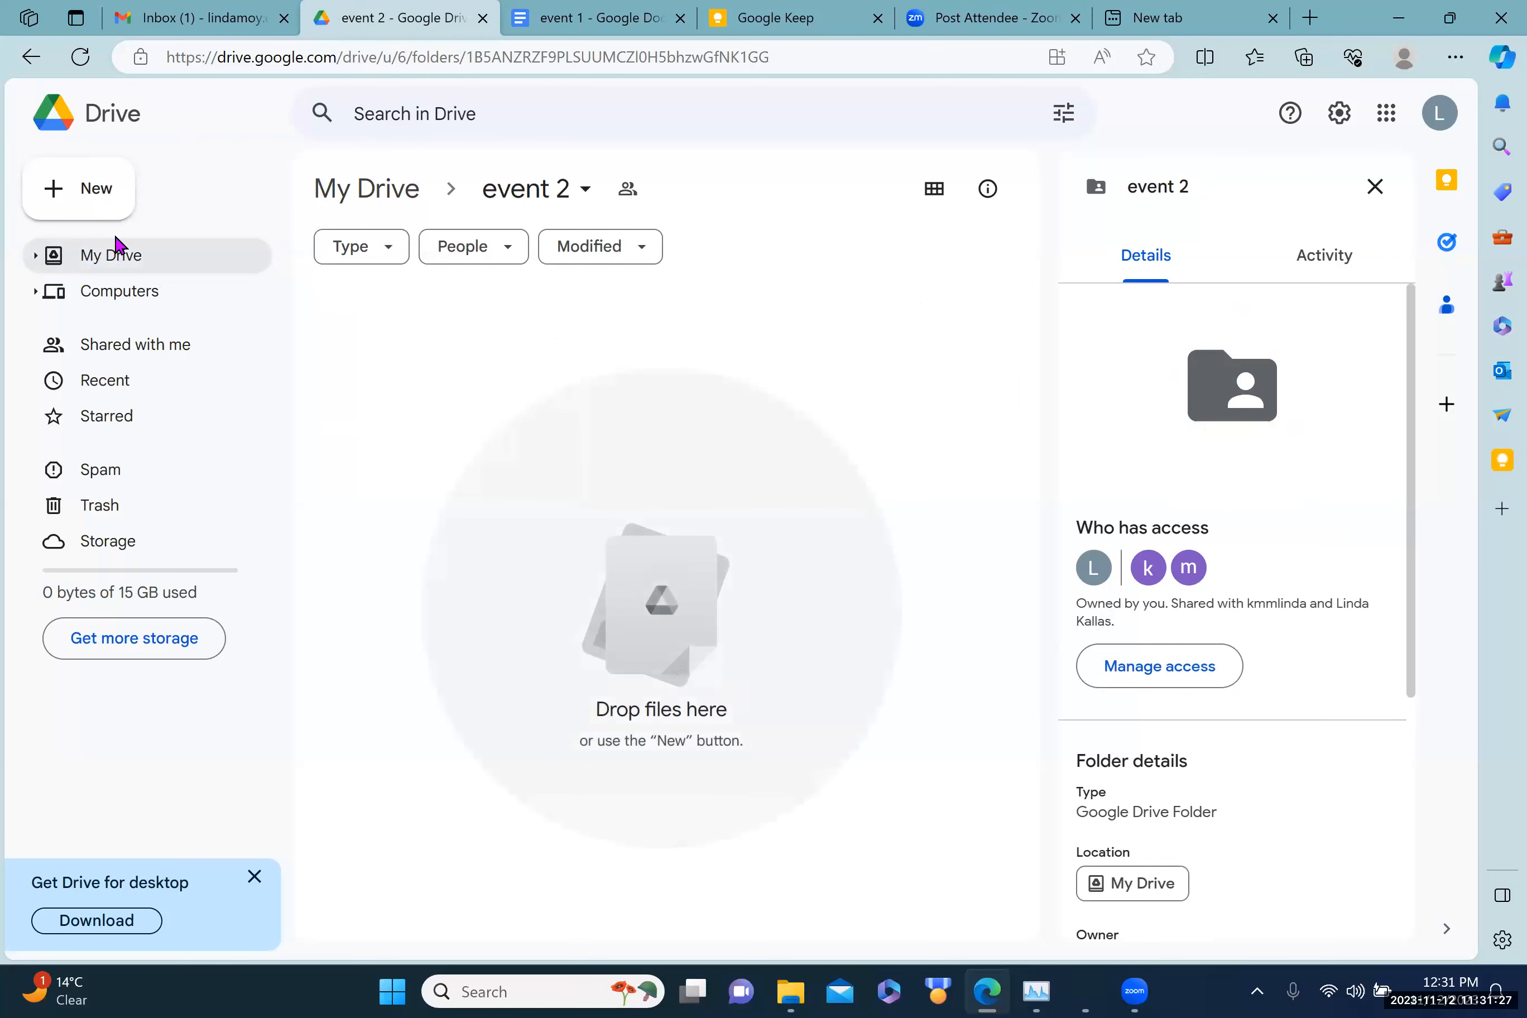
click(74, 193)
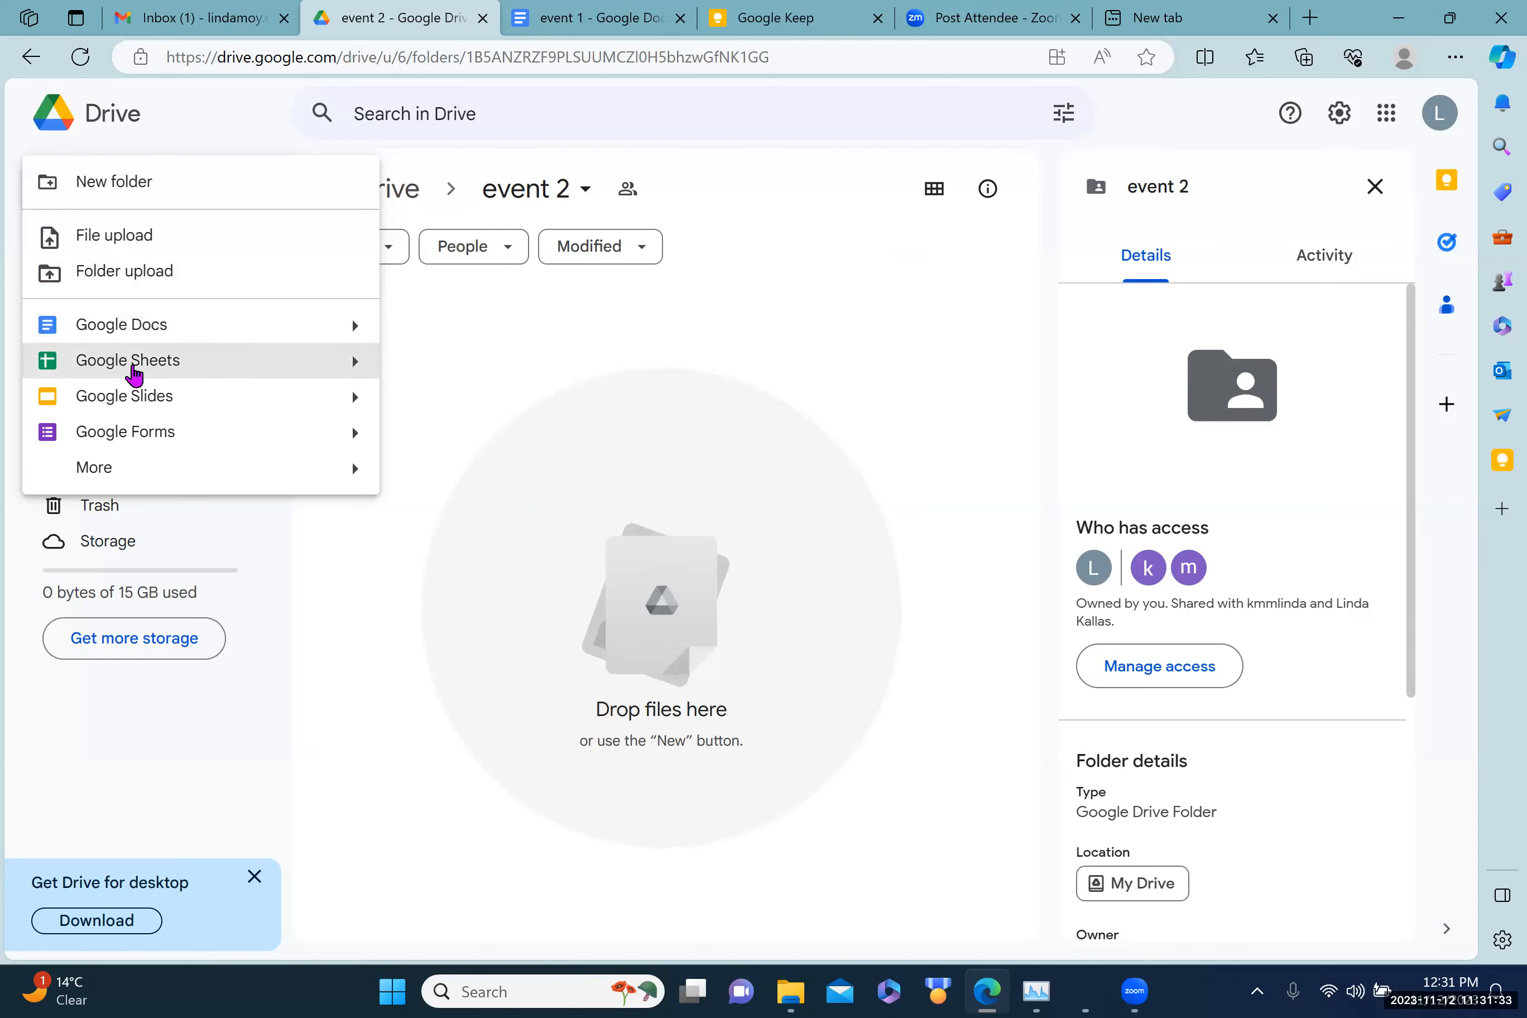
Step: Create a Google Sheets spreadsheet in event 2, shared with the folder's people
click(136, 375)
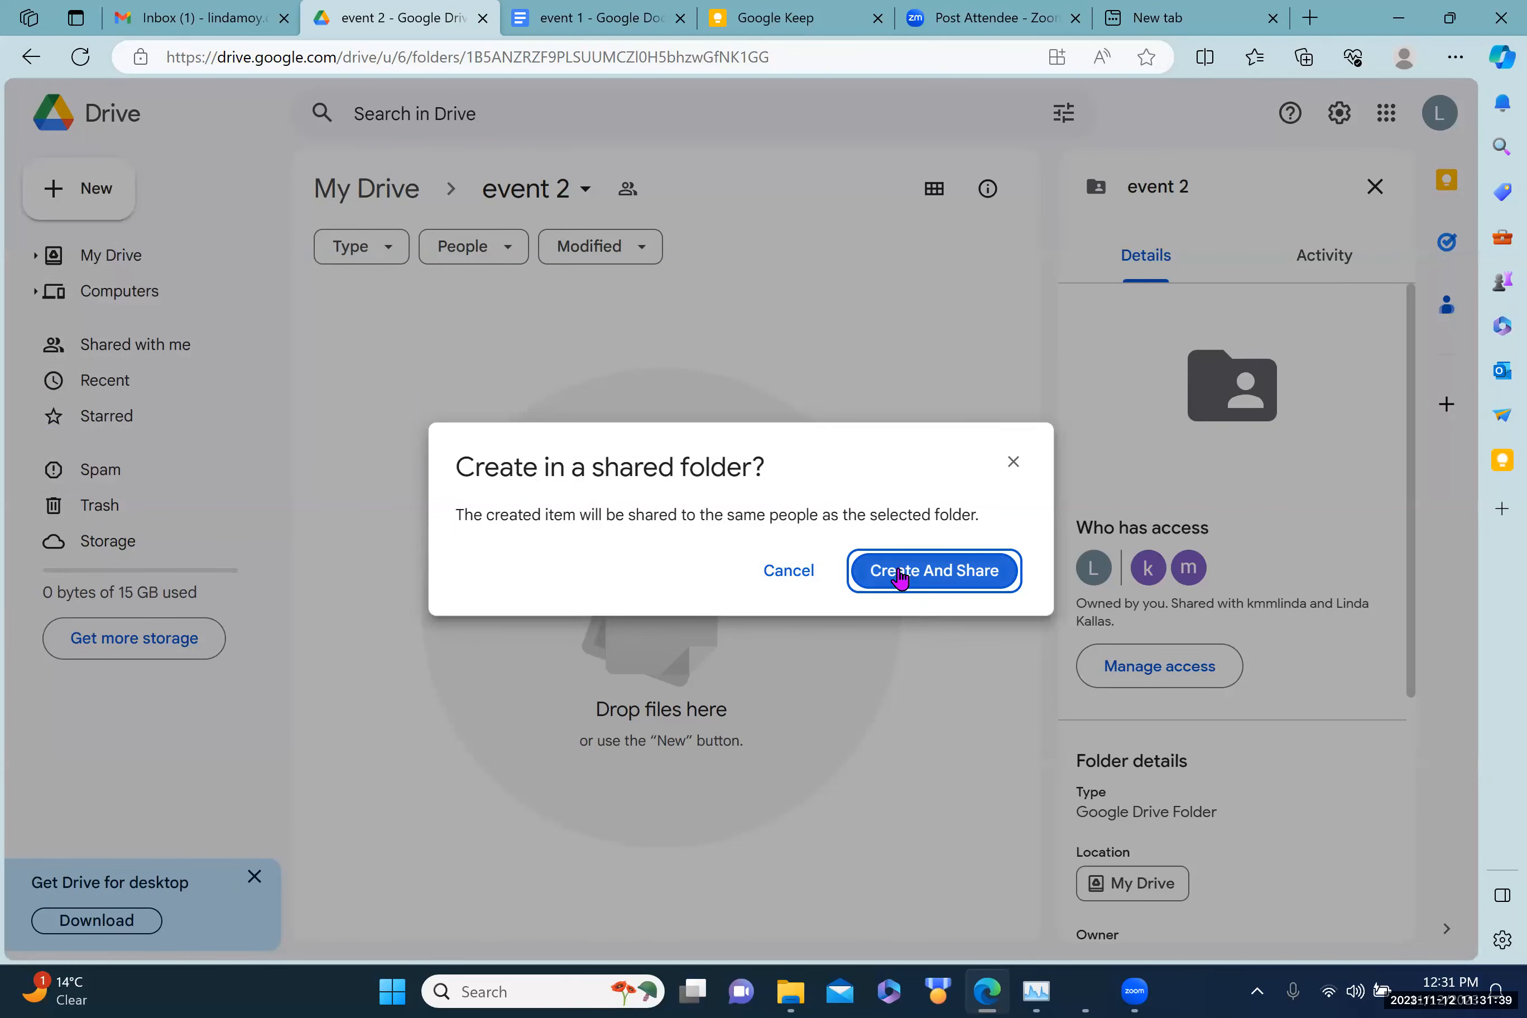
click(899, 577)
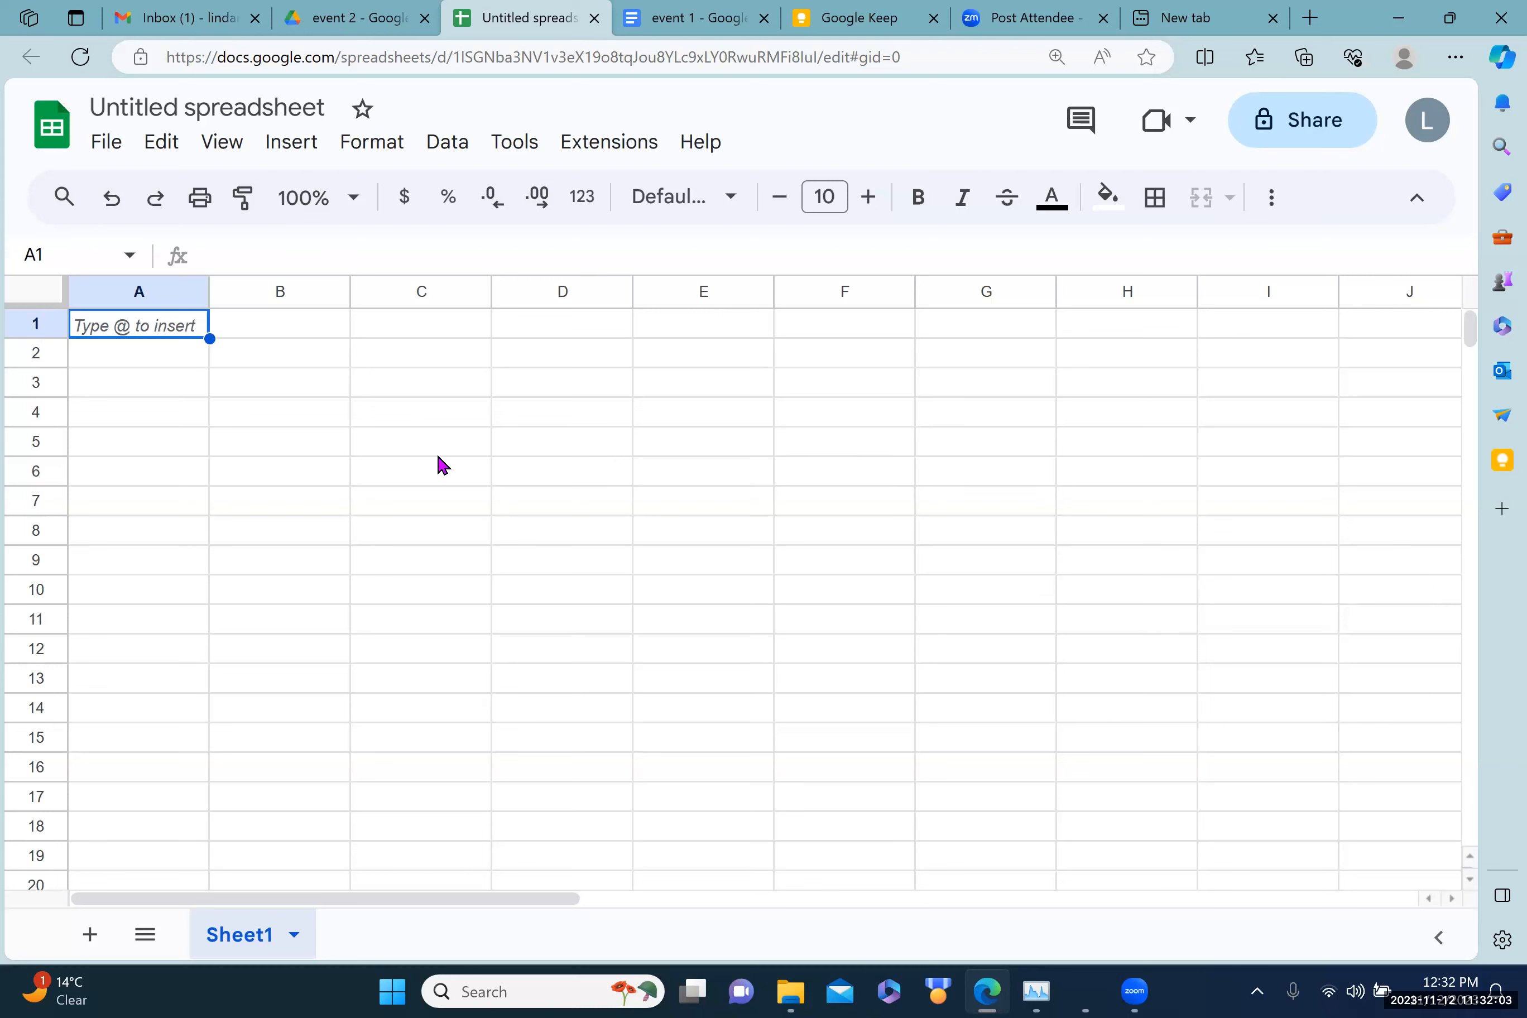
Step: Enter 400, 4040 and 49020 into cells A1 to A3
text(400)
key(Return)
text(4040)
key(Return)
text(49020)
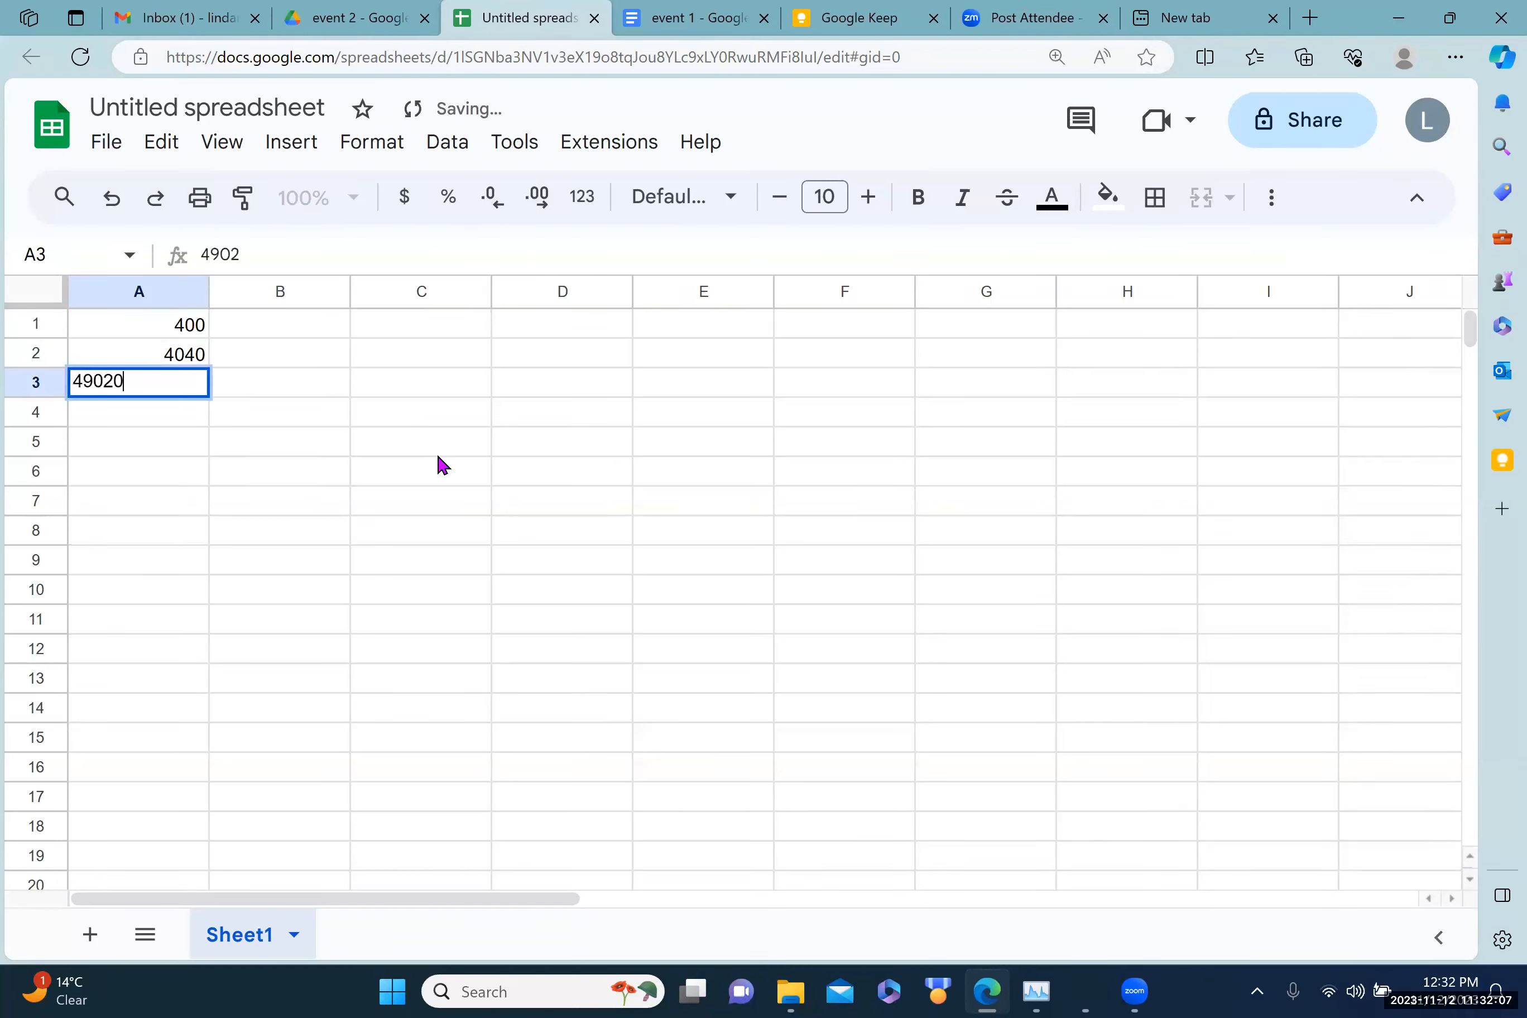
key(Return)
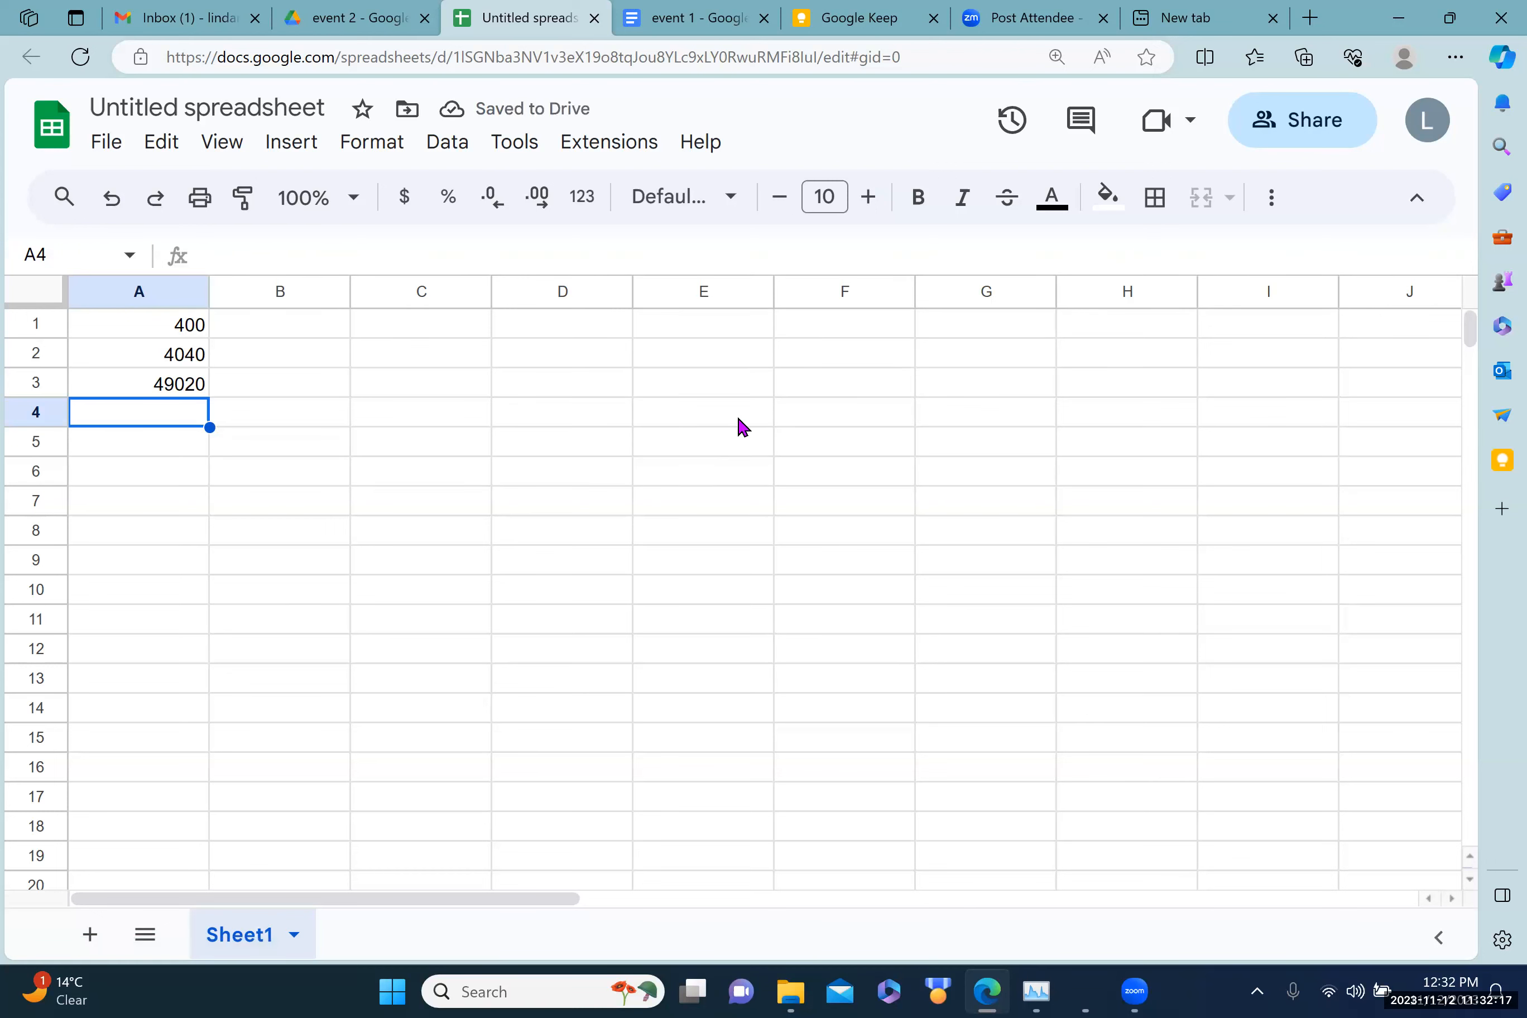
Step: Build the formula +A1+A2+A3 in A4 to total 53460
text(+)
key(Up)
key(Up)
key(Up)
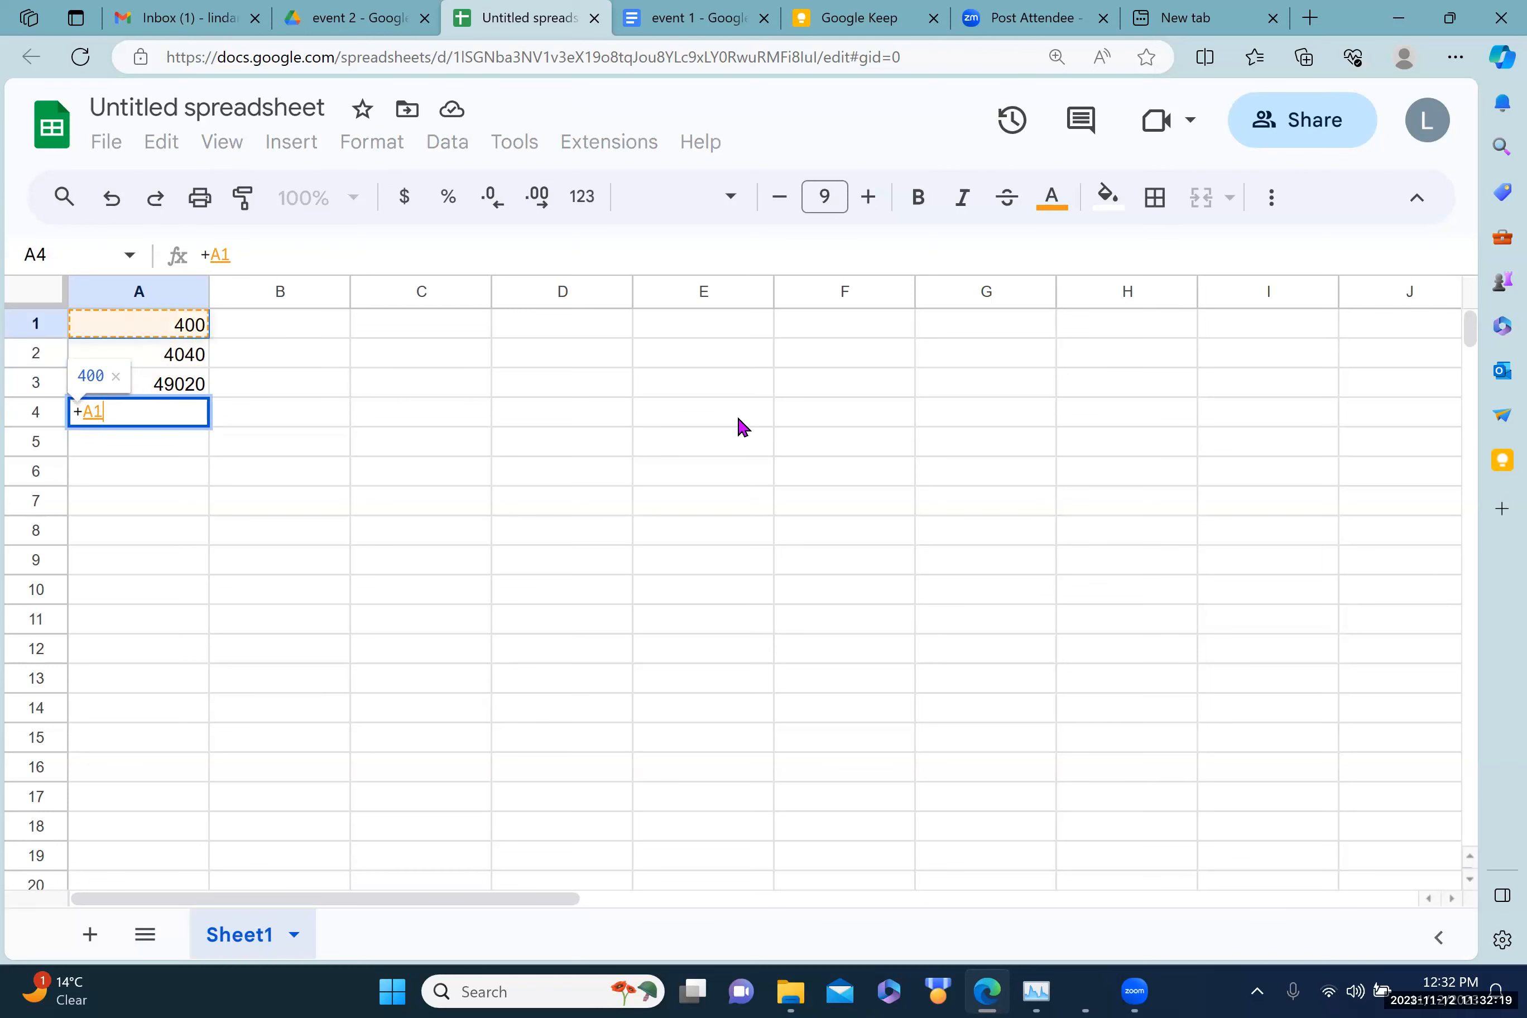
text(+)
key(Up)
key(Up)
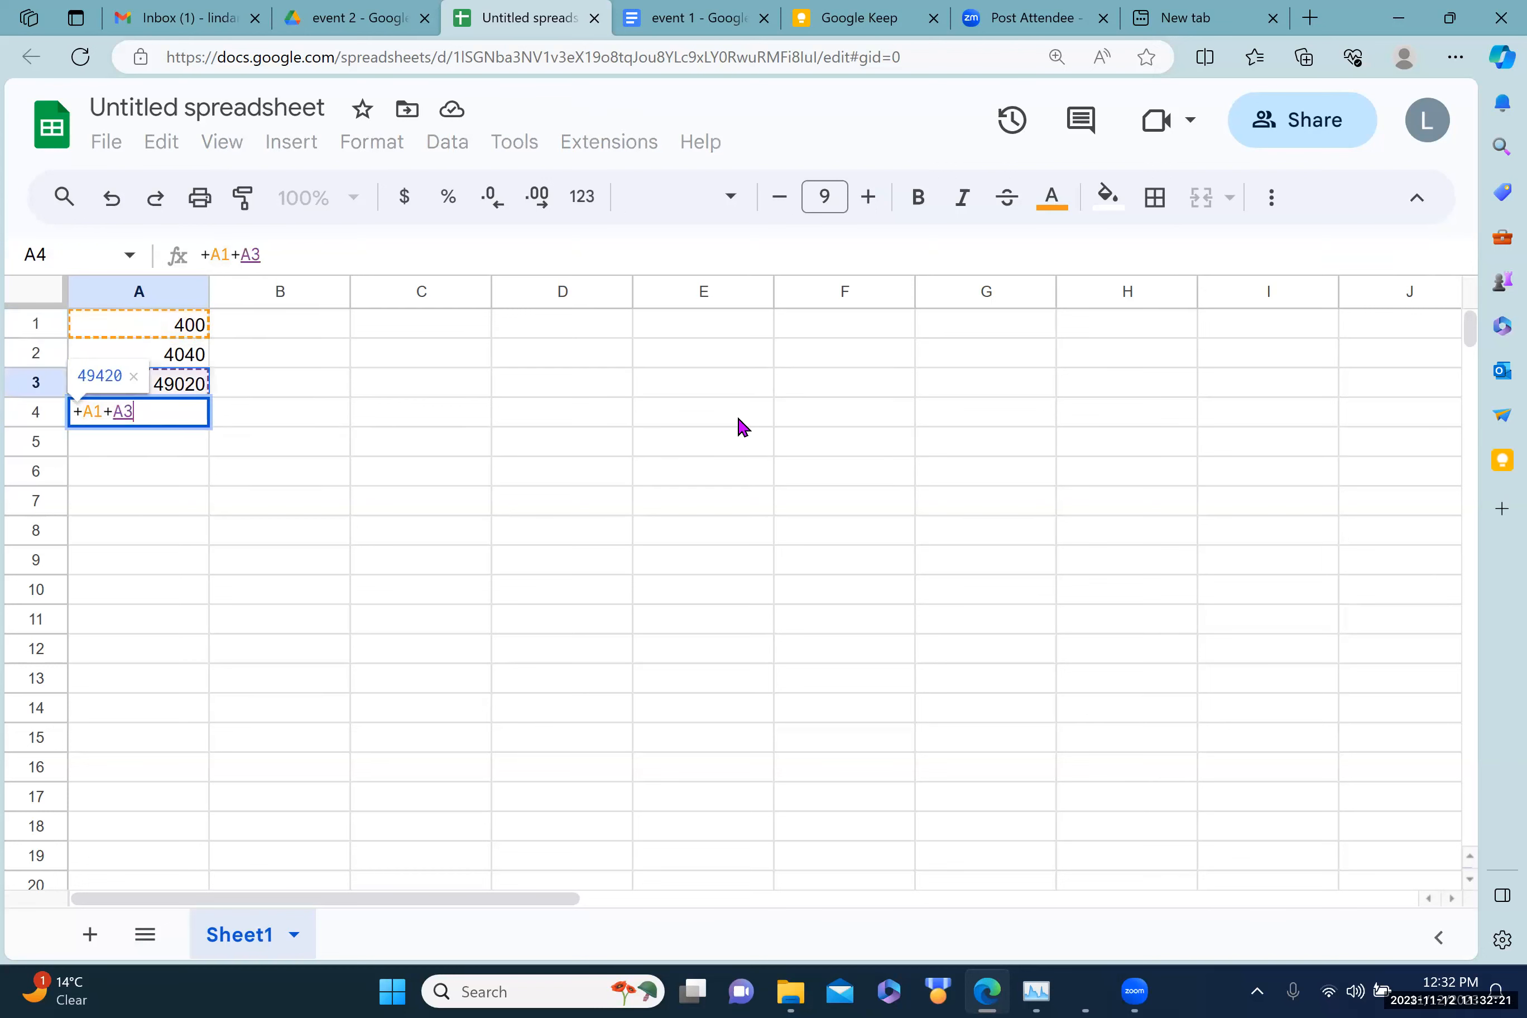
text(+)
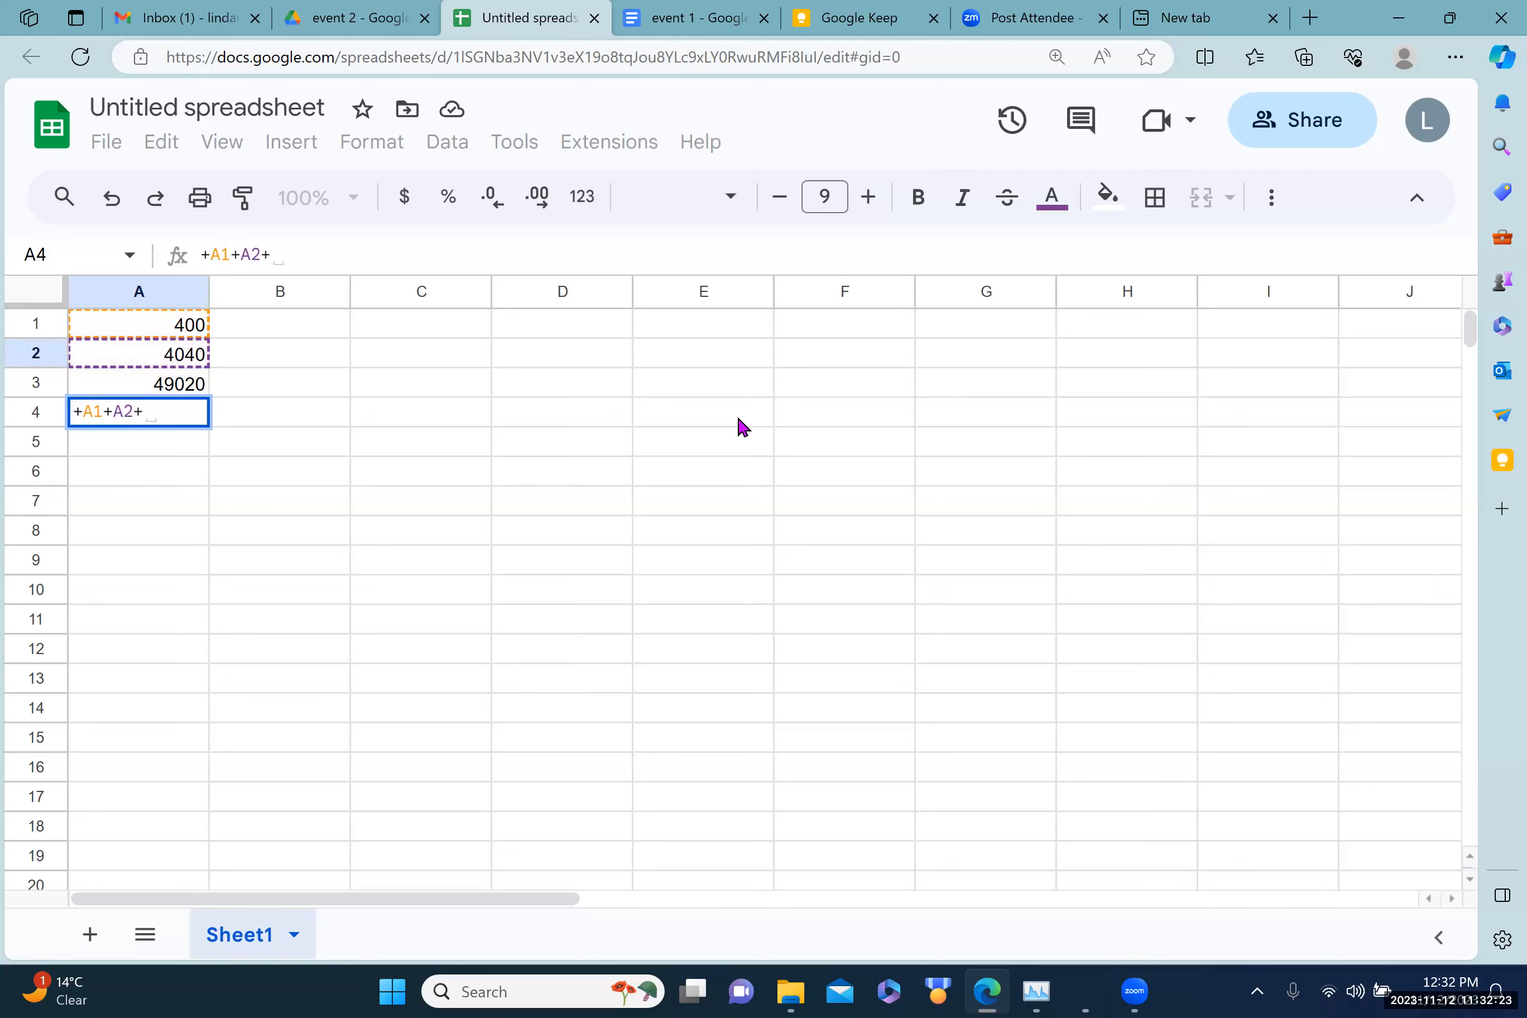
key(Up)
key(Return)
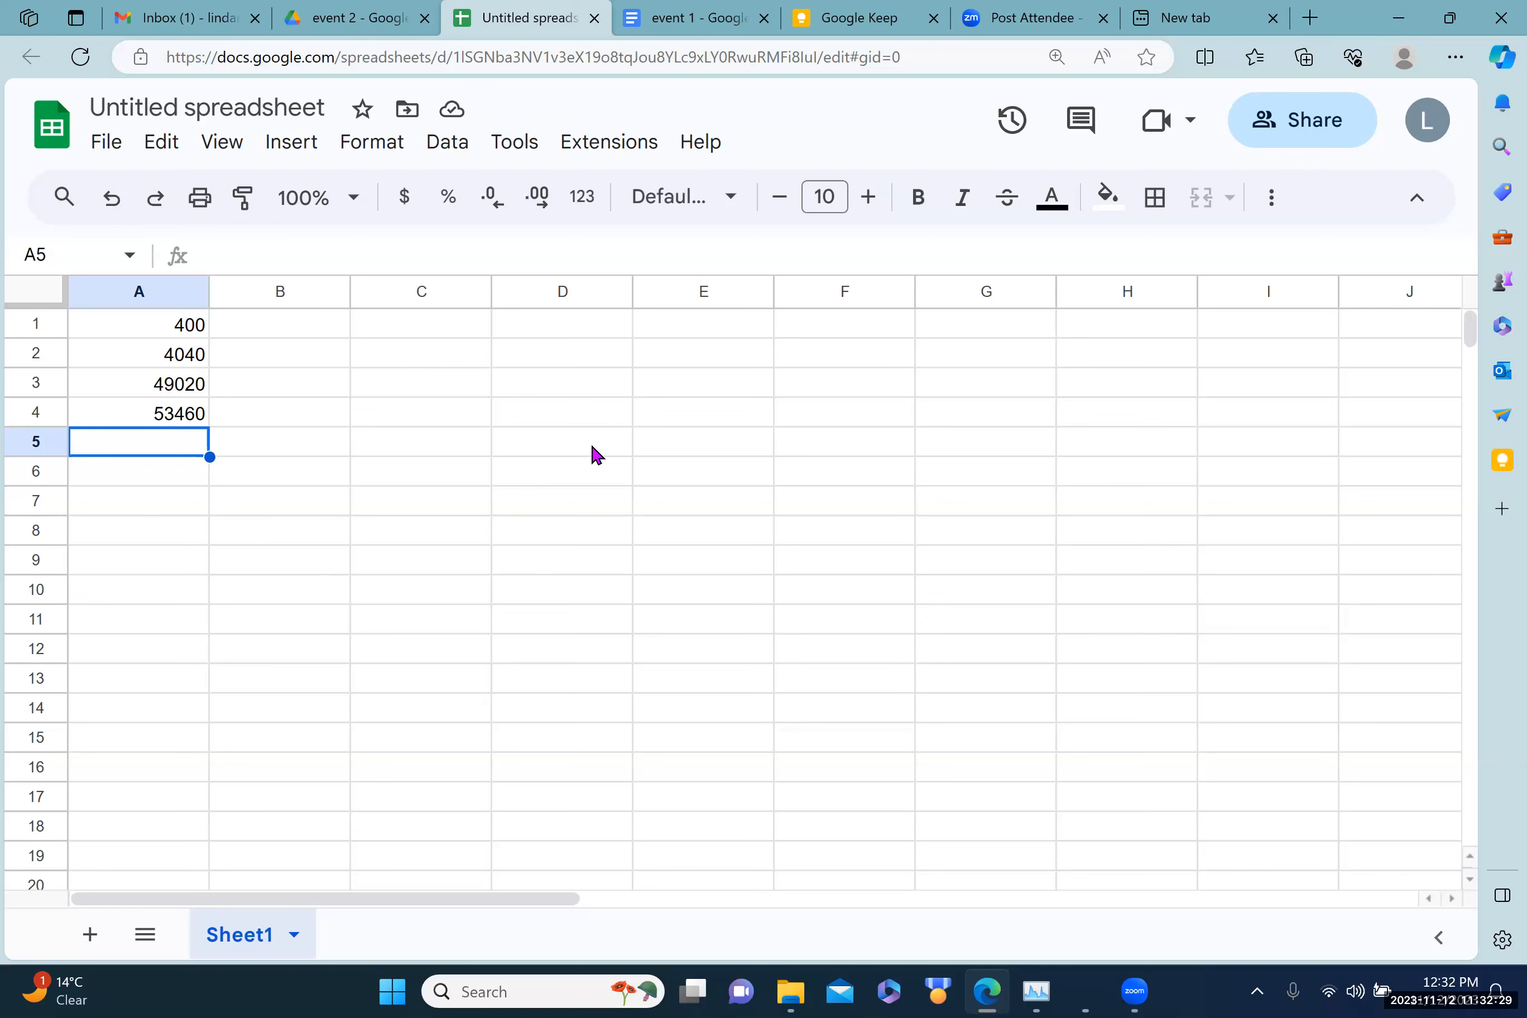
click(223, 103)
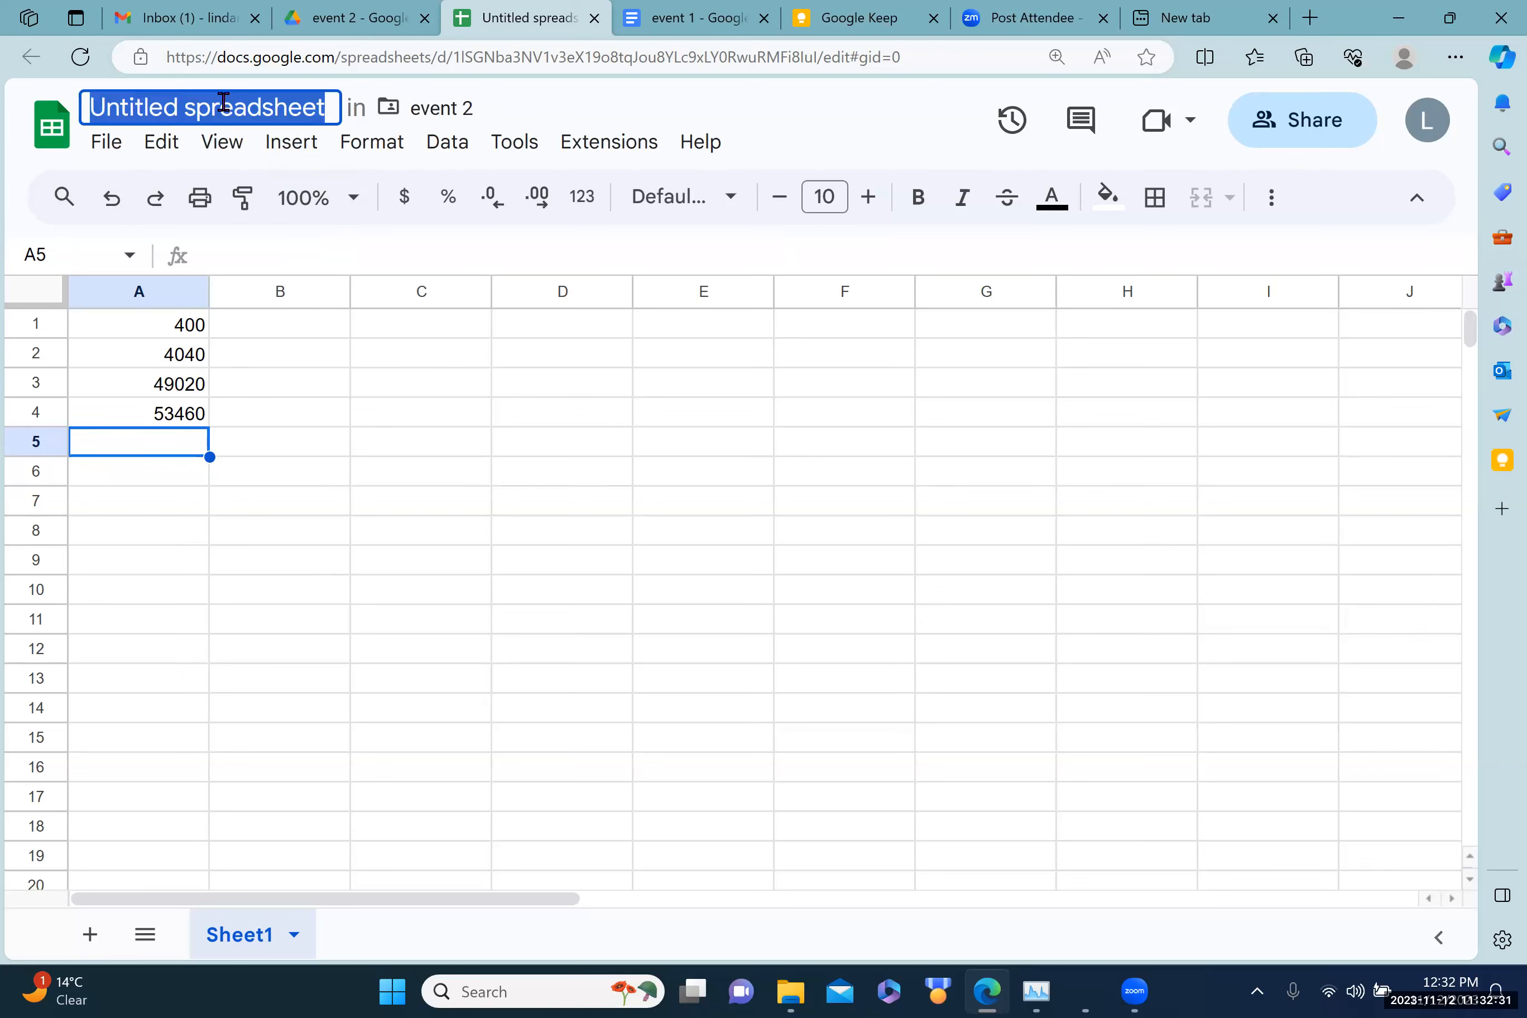
click(342, 537)
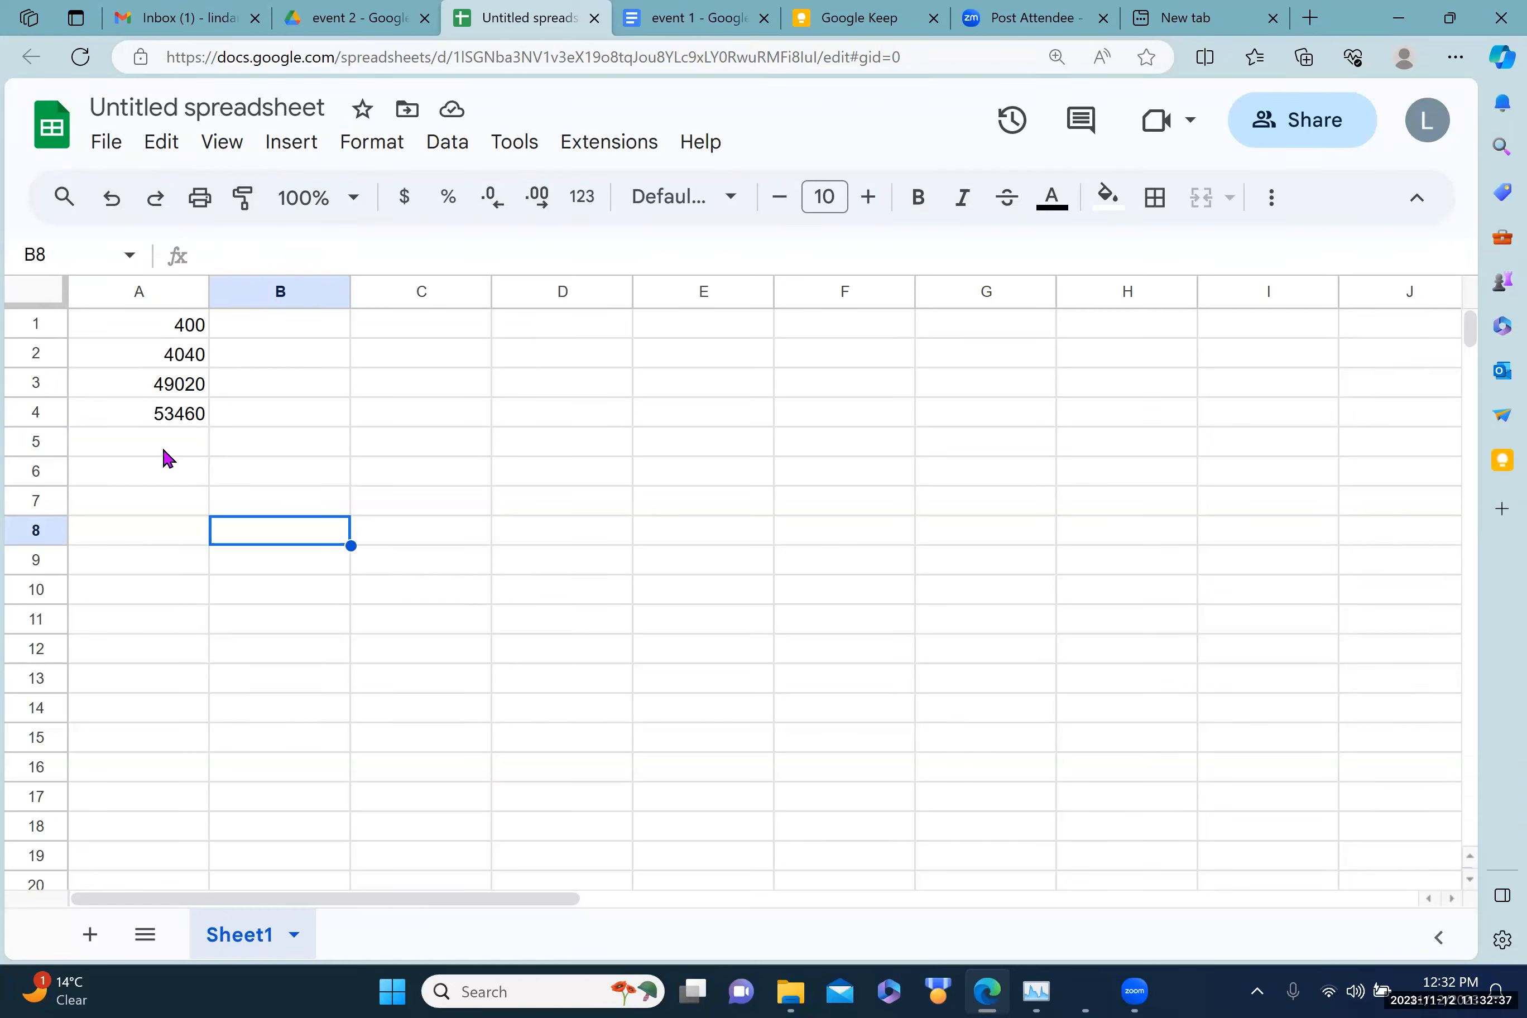
drag(140, 330, 147, 450)
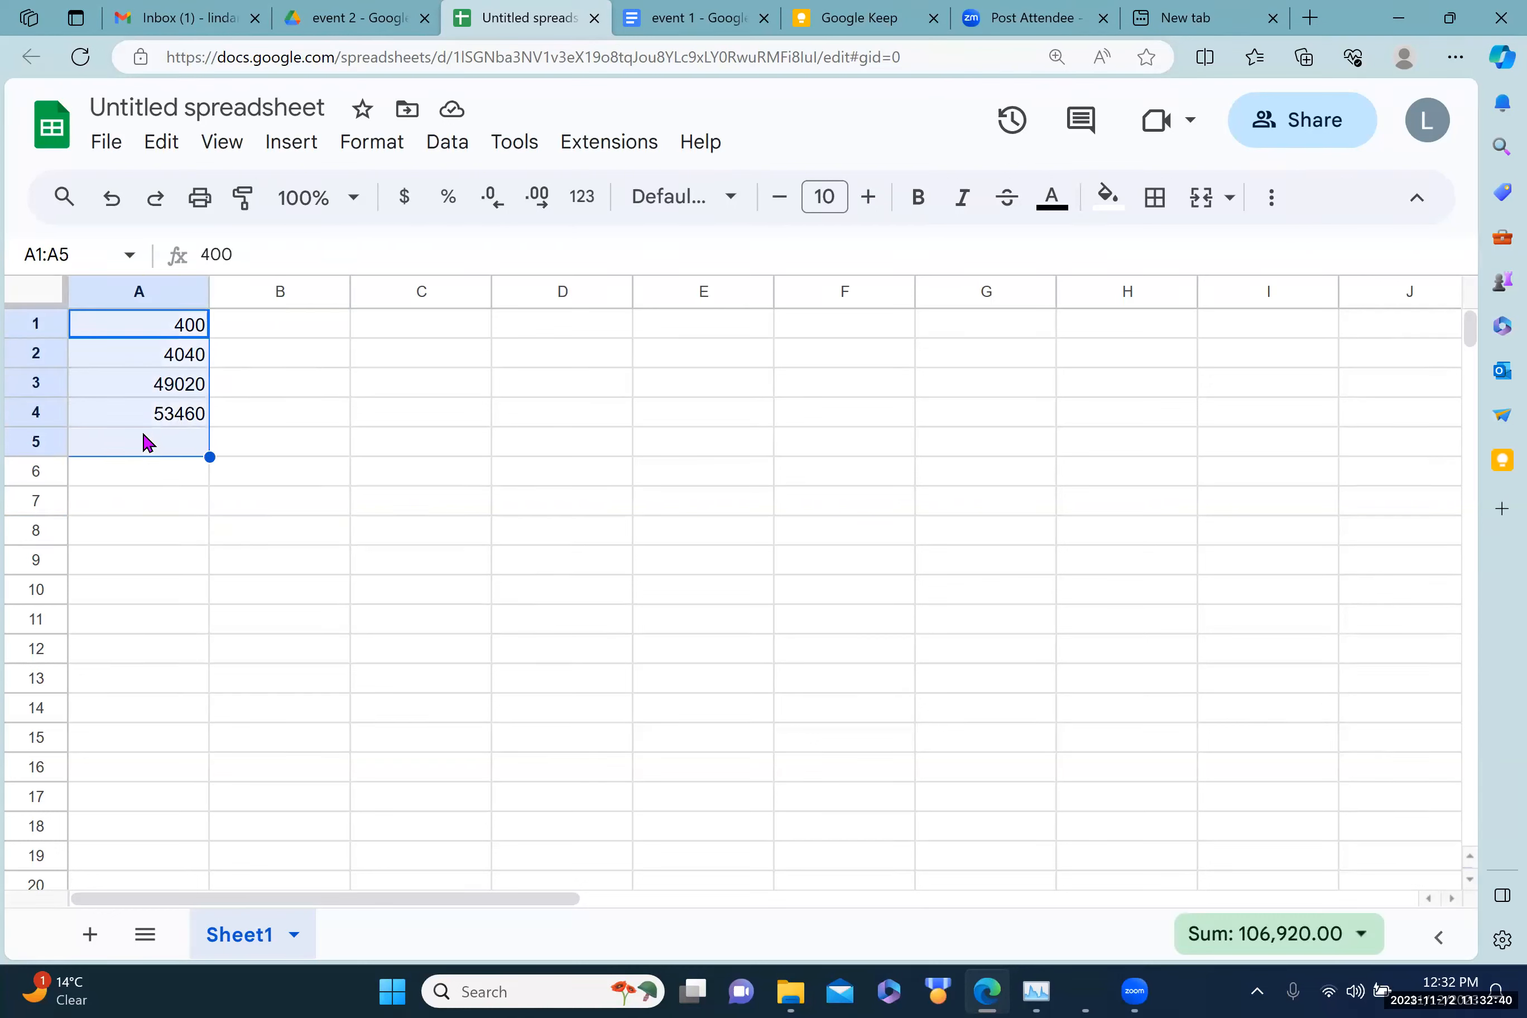
click(128, 292)
drag(126, 289, 422, 297)
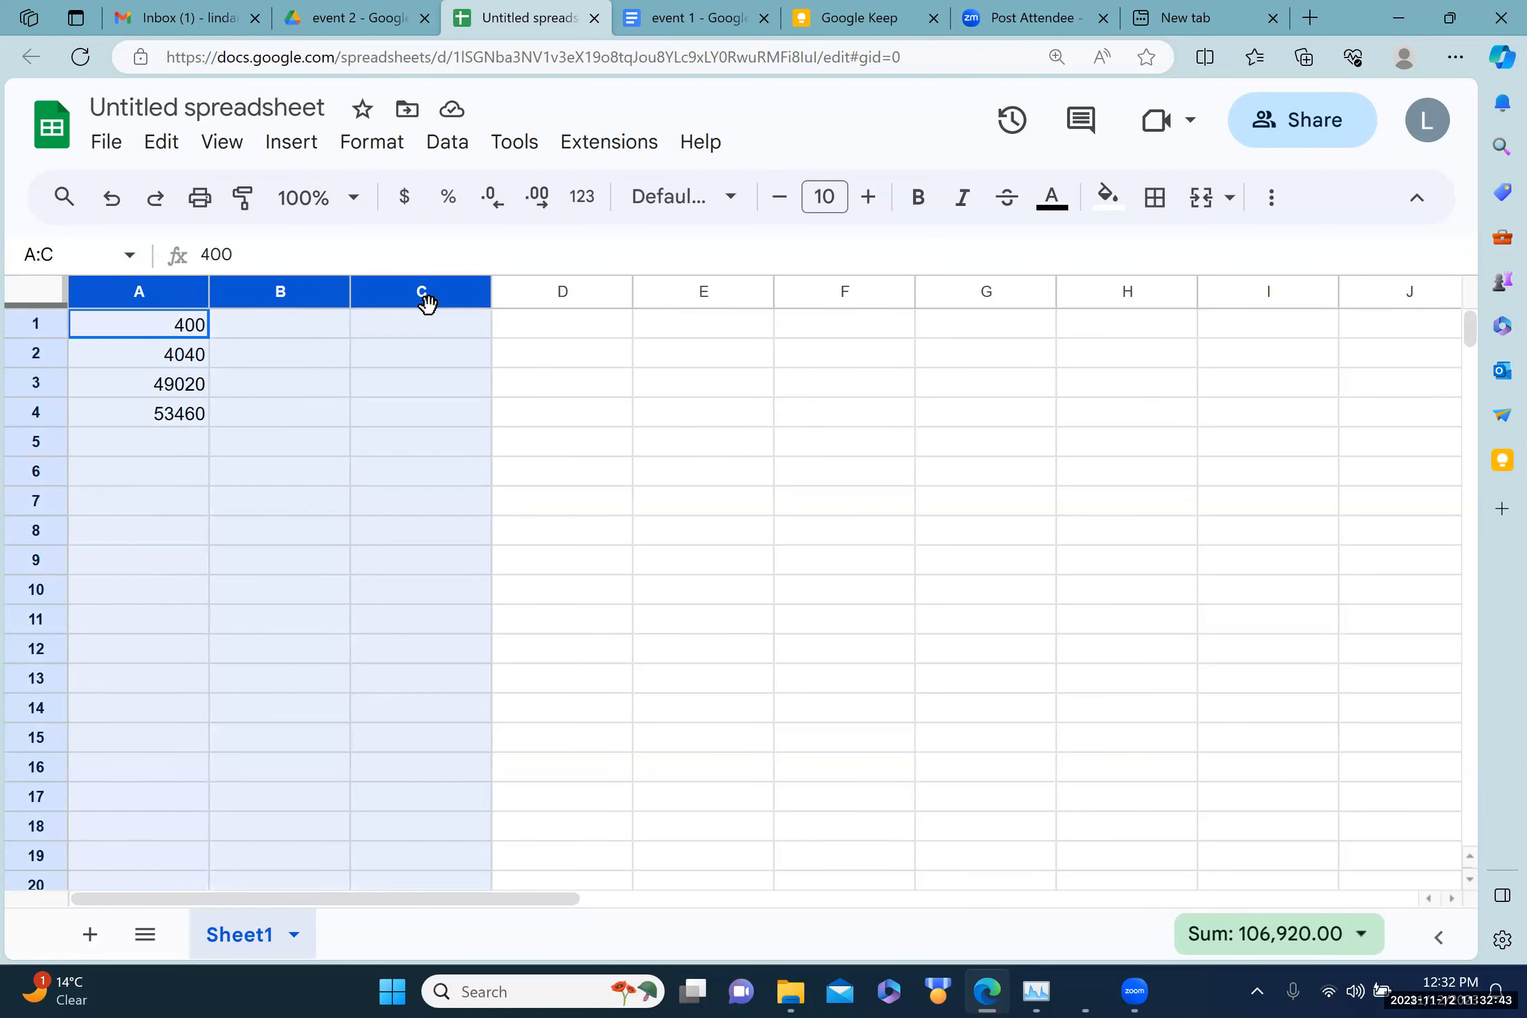
click(230, 507)
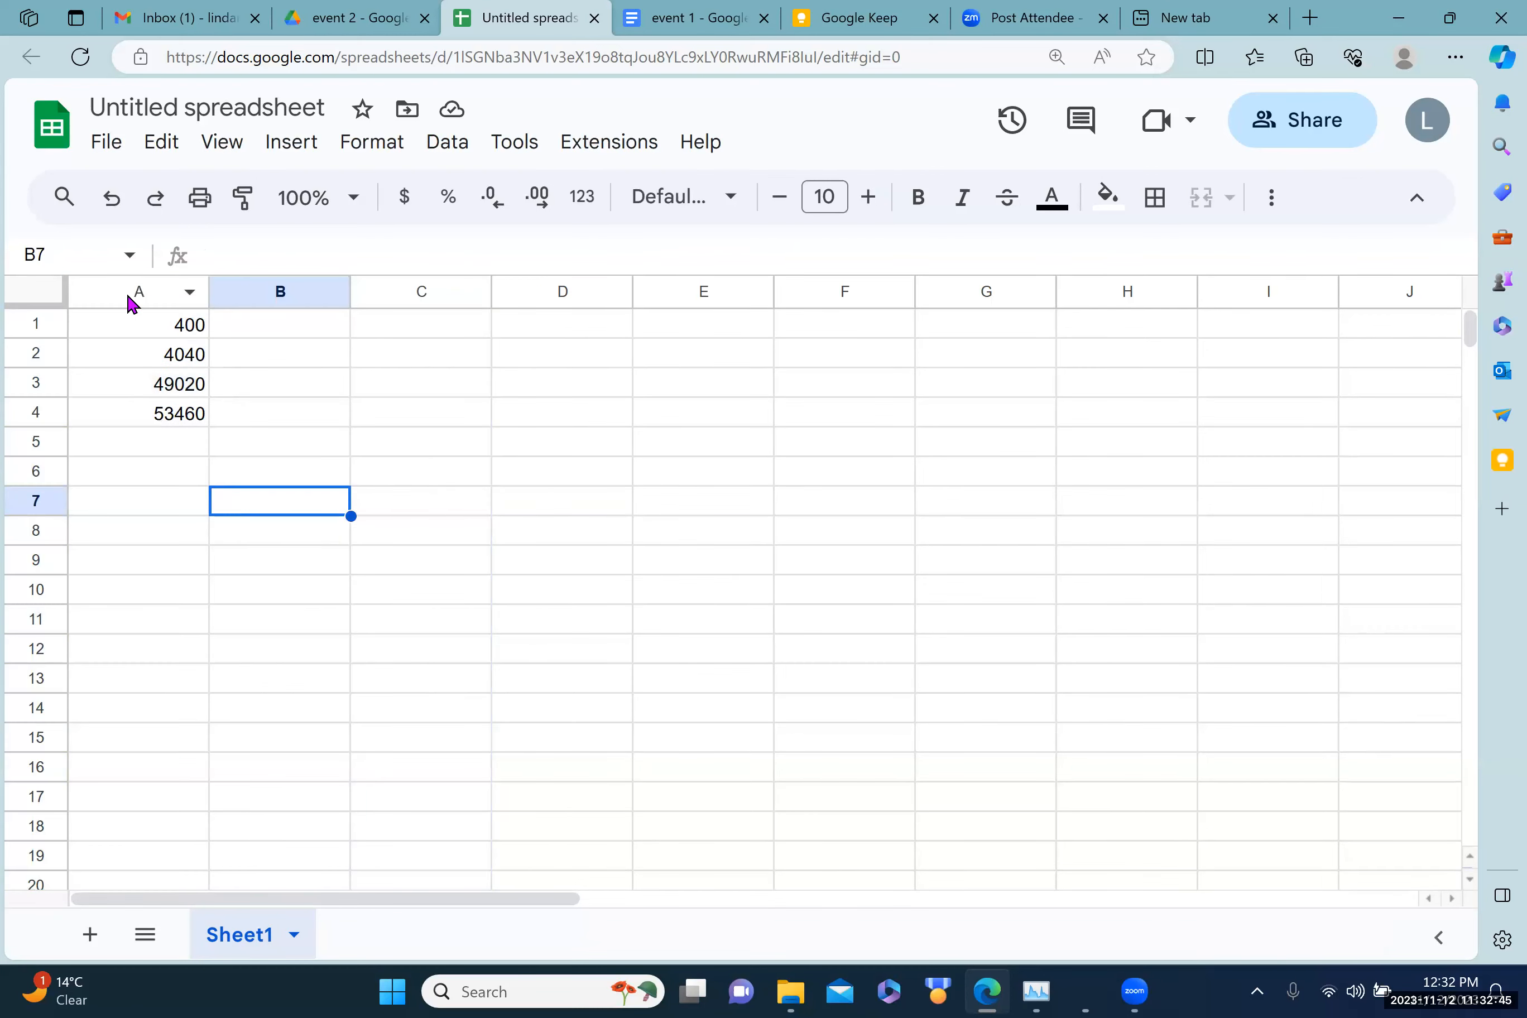
click(135, 292)
drag(140, 293, 168, 339)
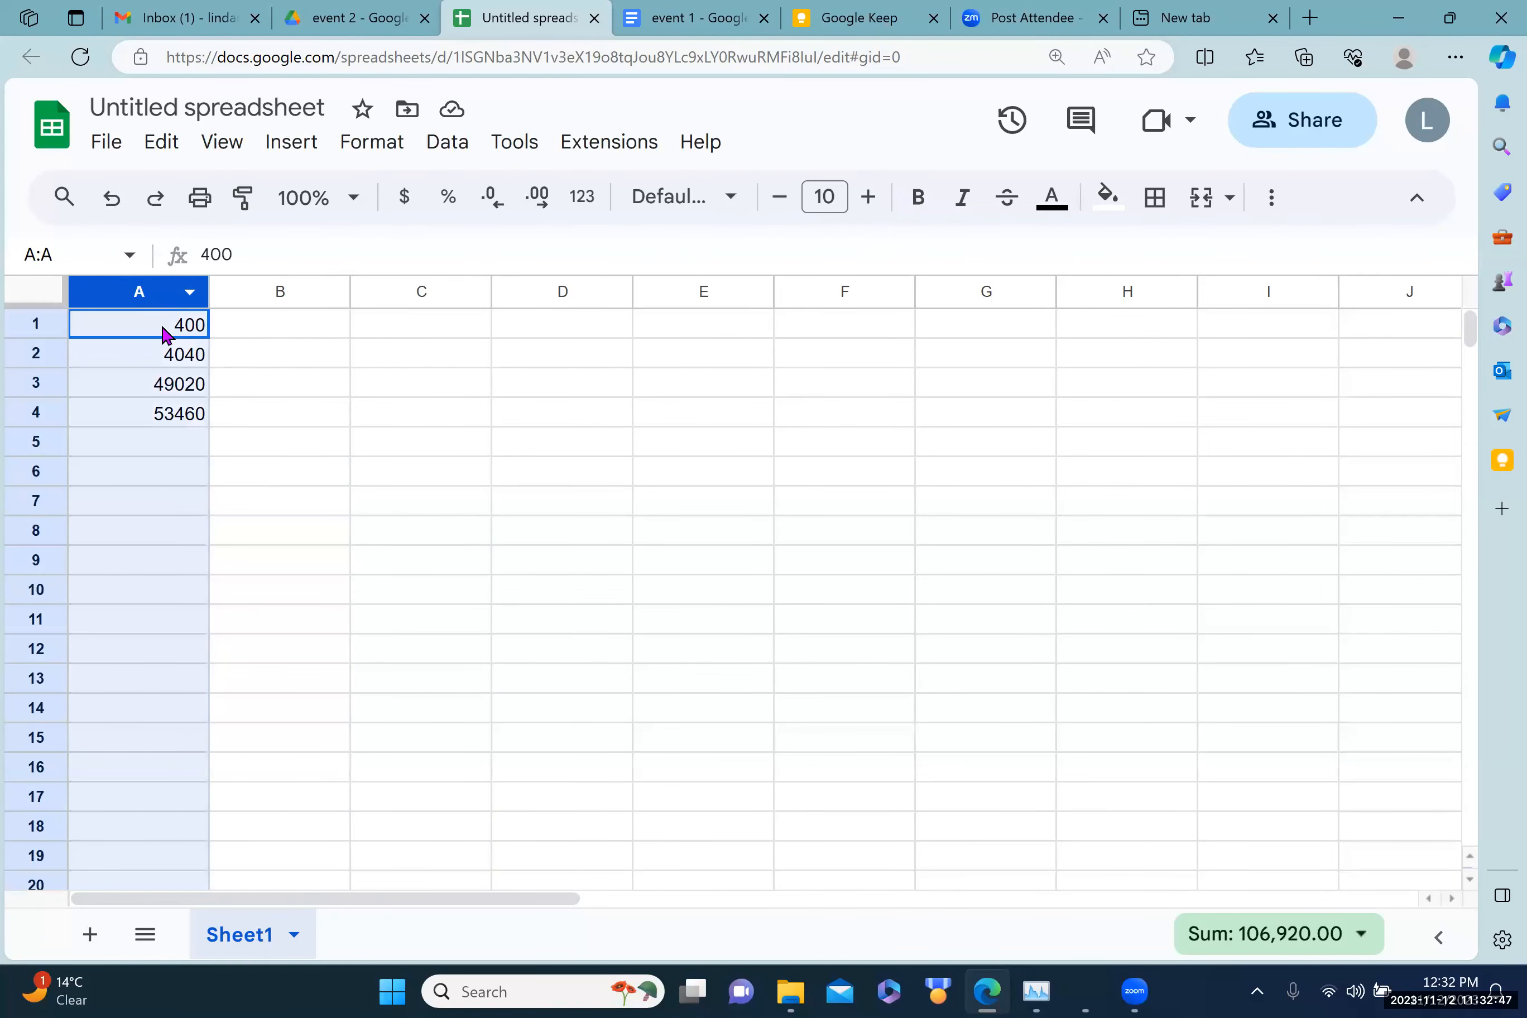
click(327, 546)
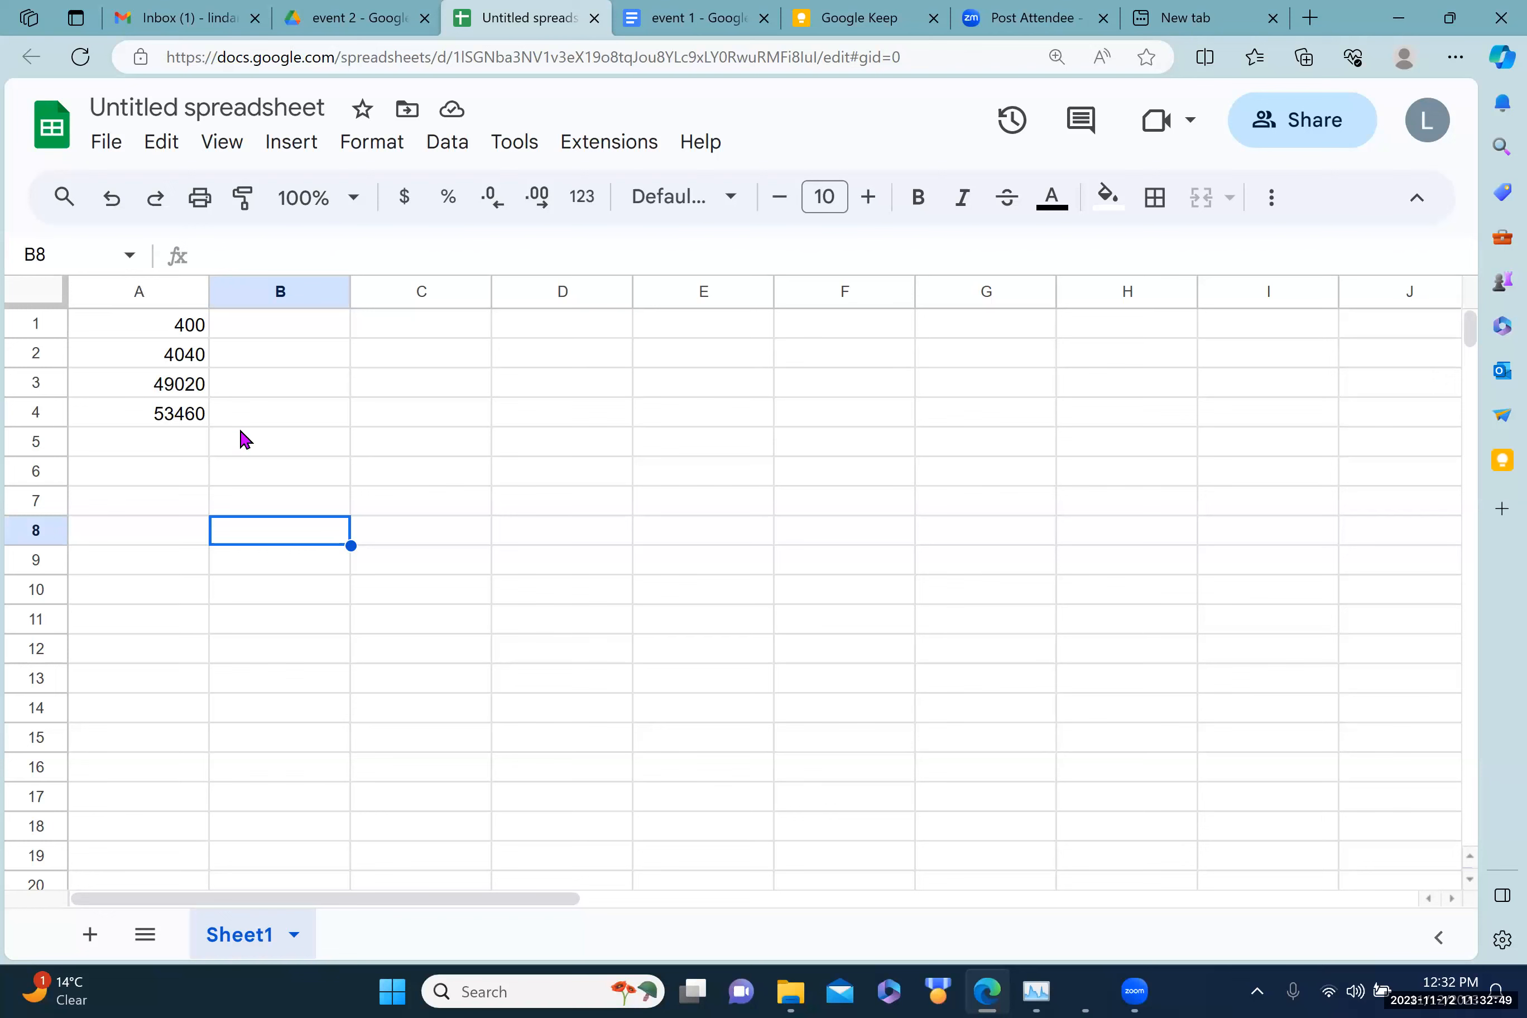
click(141, 304)
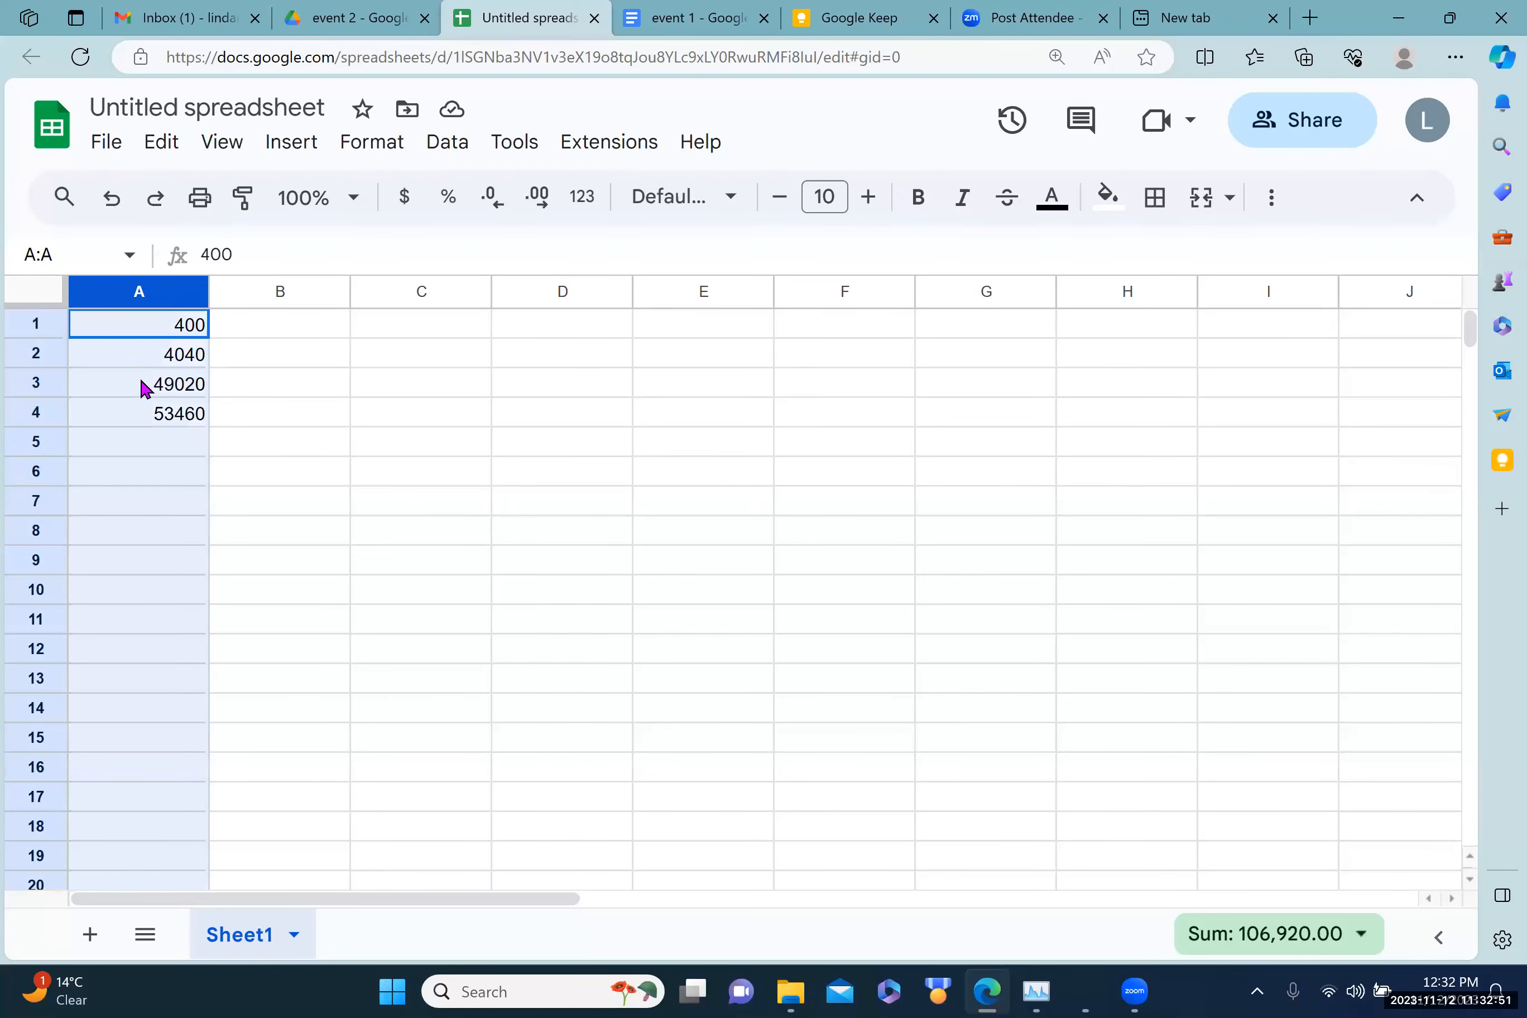
click(131, 348)
drag(122, 334, 130, 416)
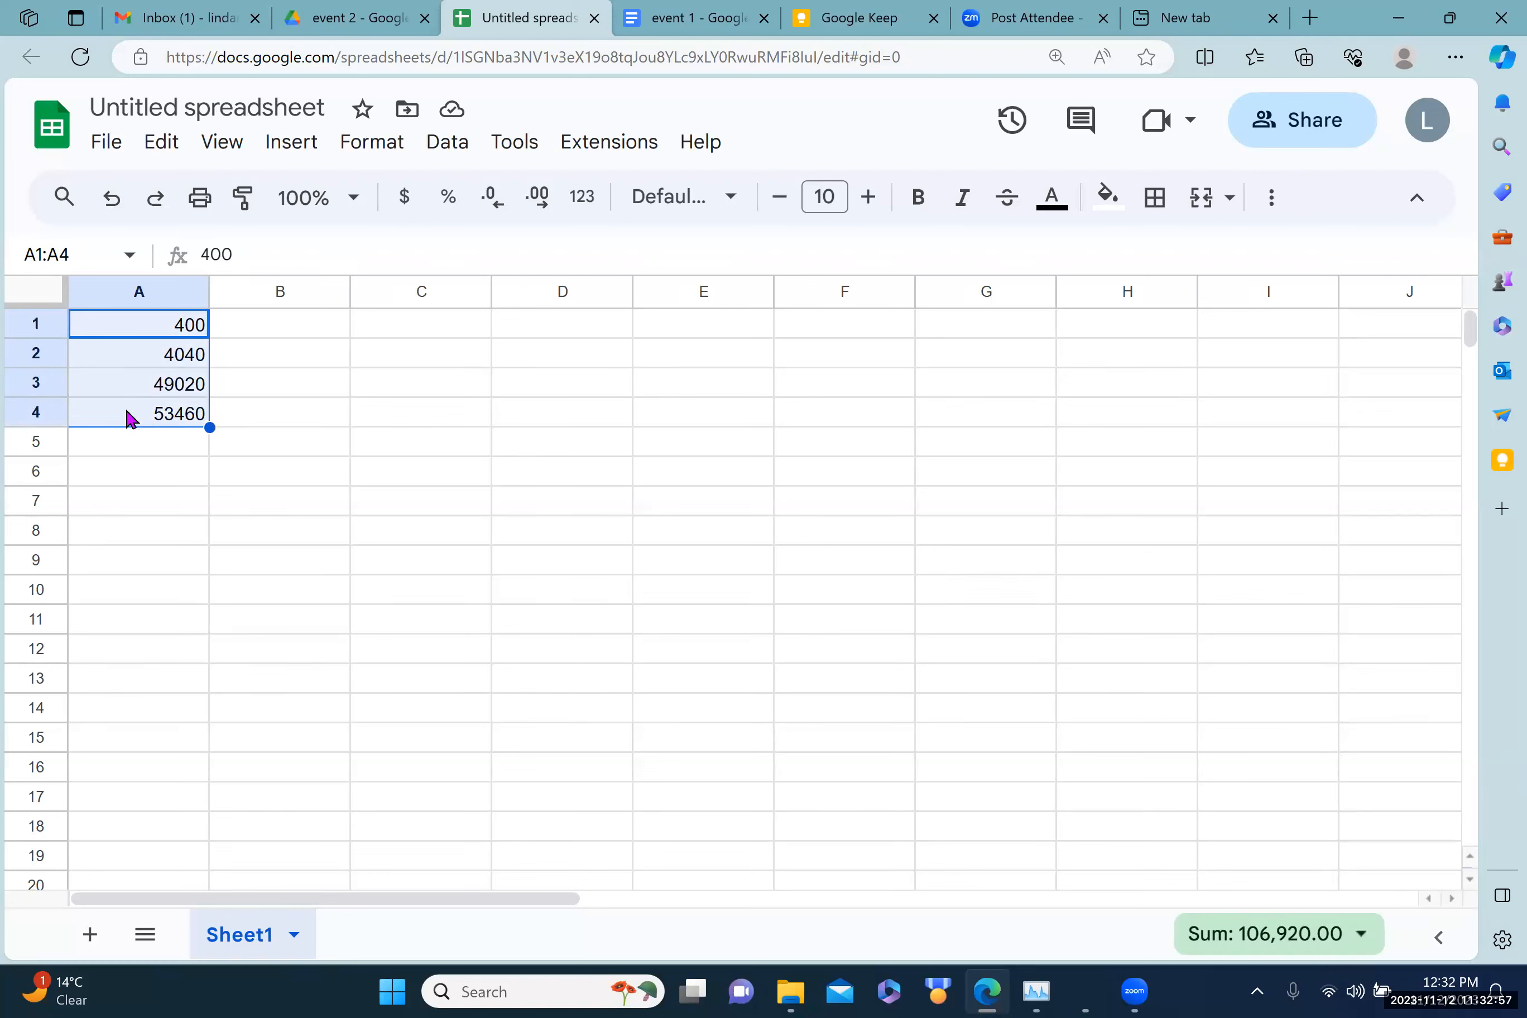
Step: Copy A1:A4 and paste the four values into D1:D4
right_click(137, 378)
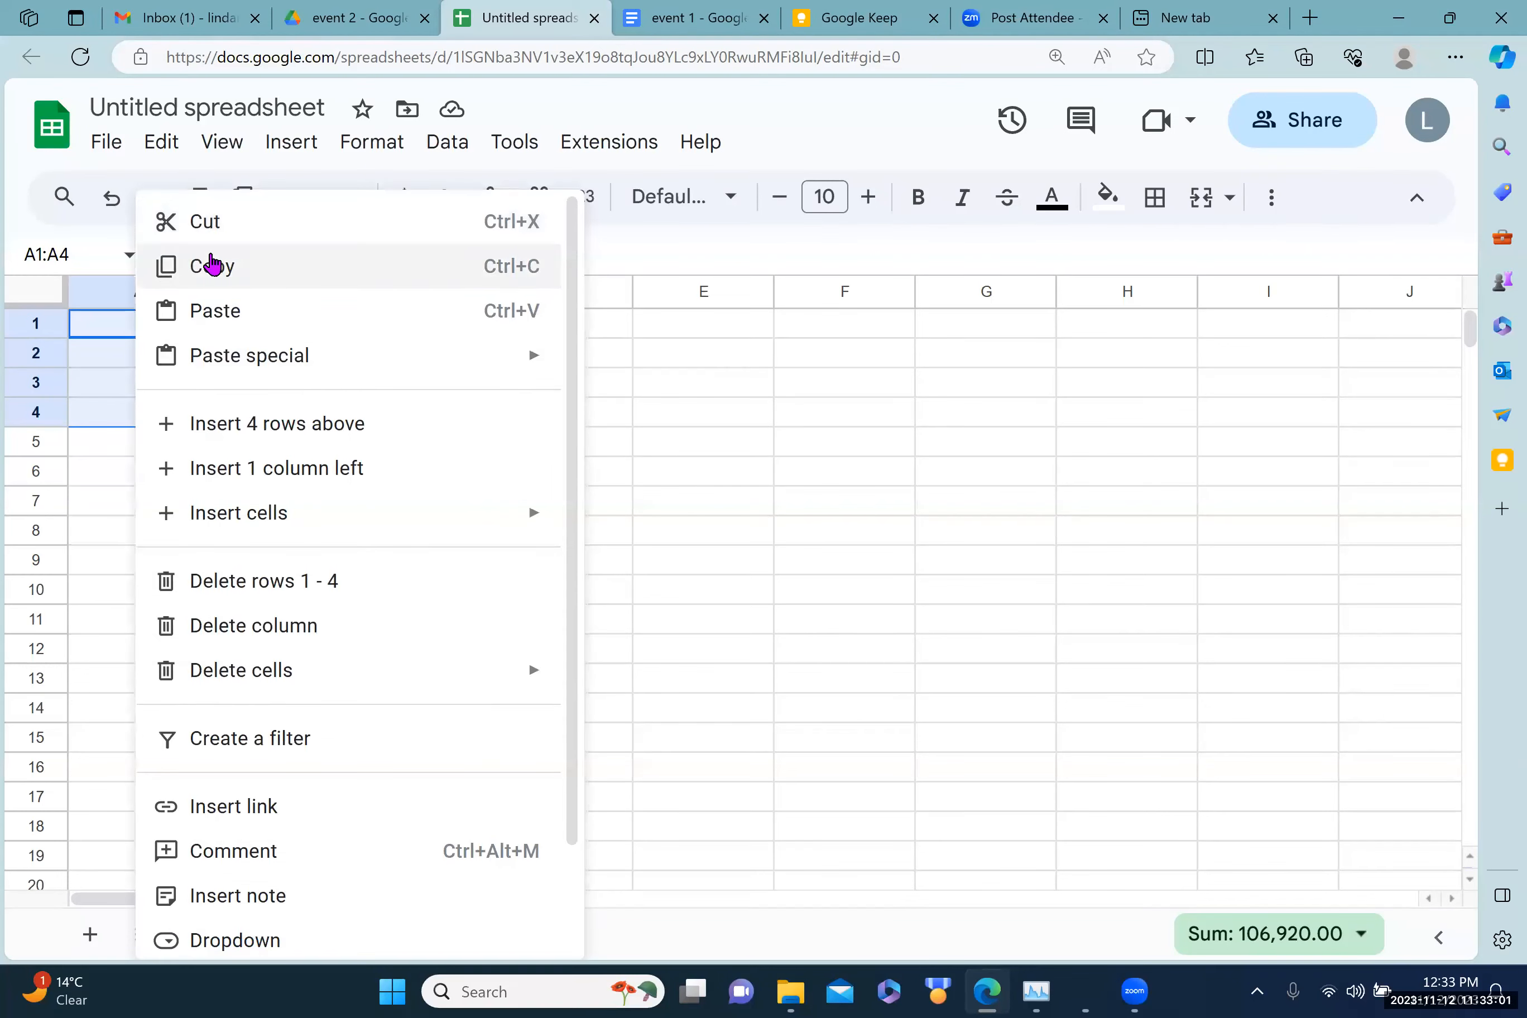
click(211, 265)
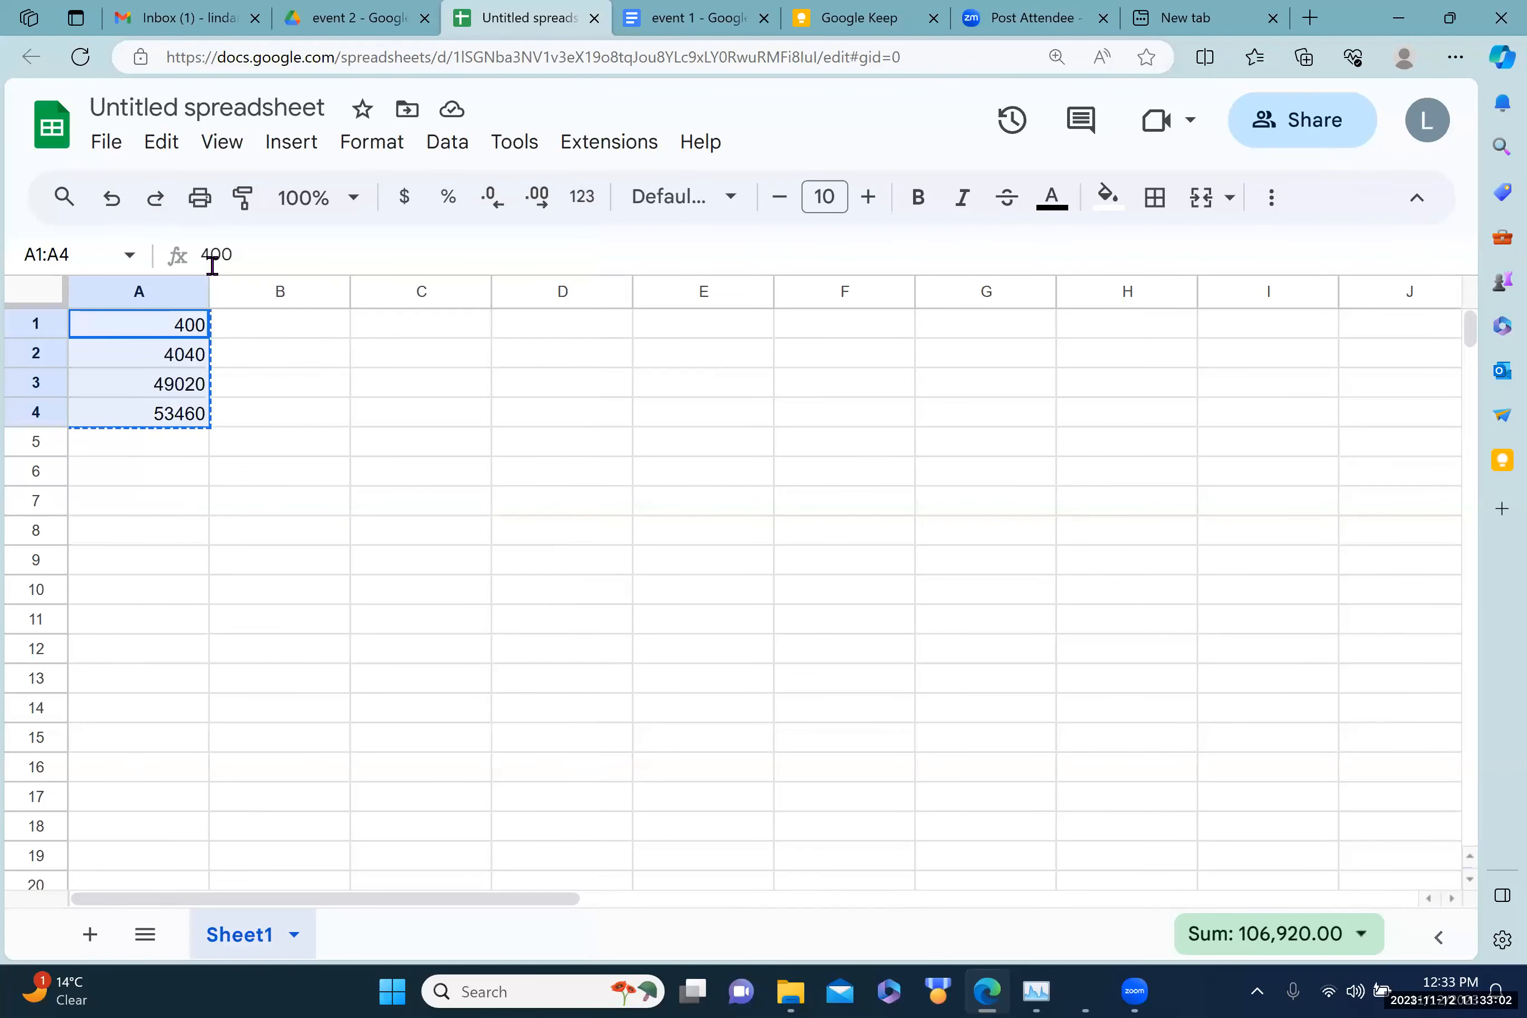
click(541, 328)
right_click(541, 328)
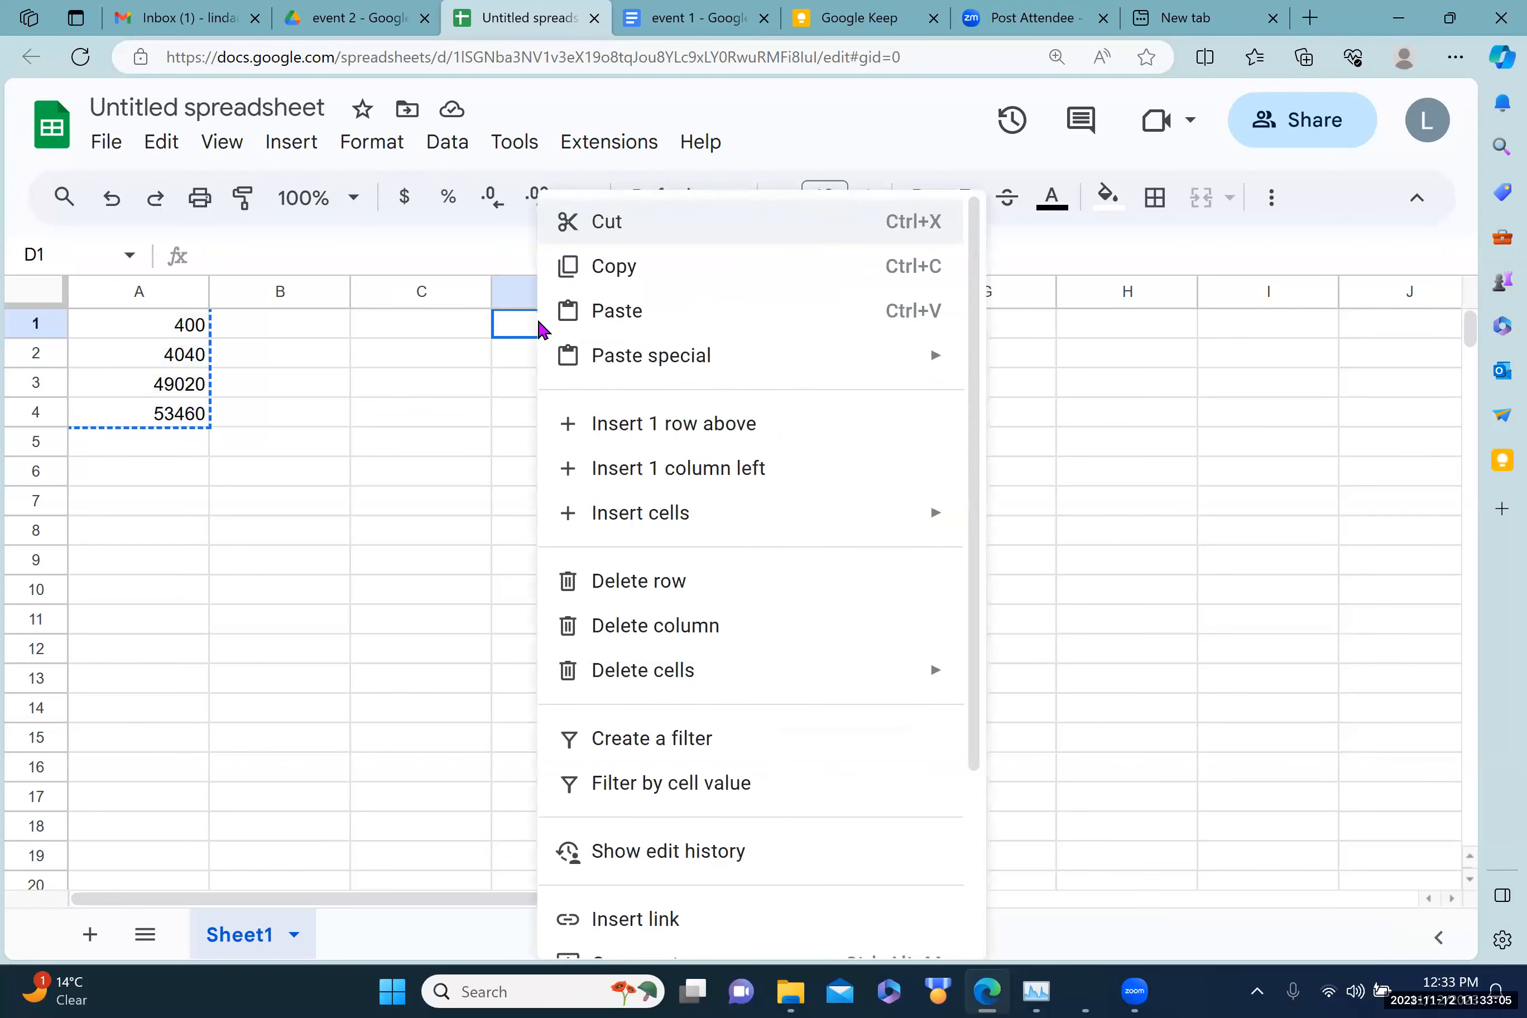
click(601, 309)
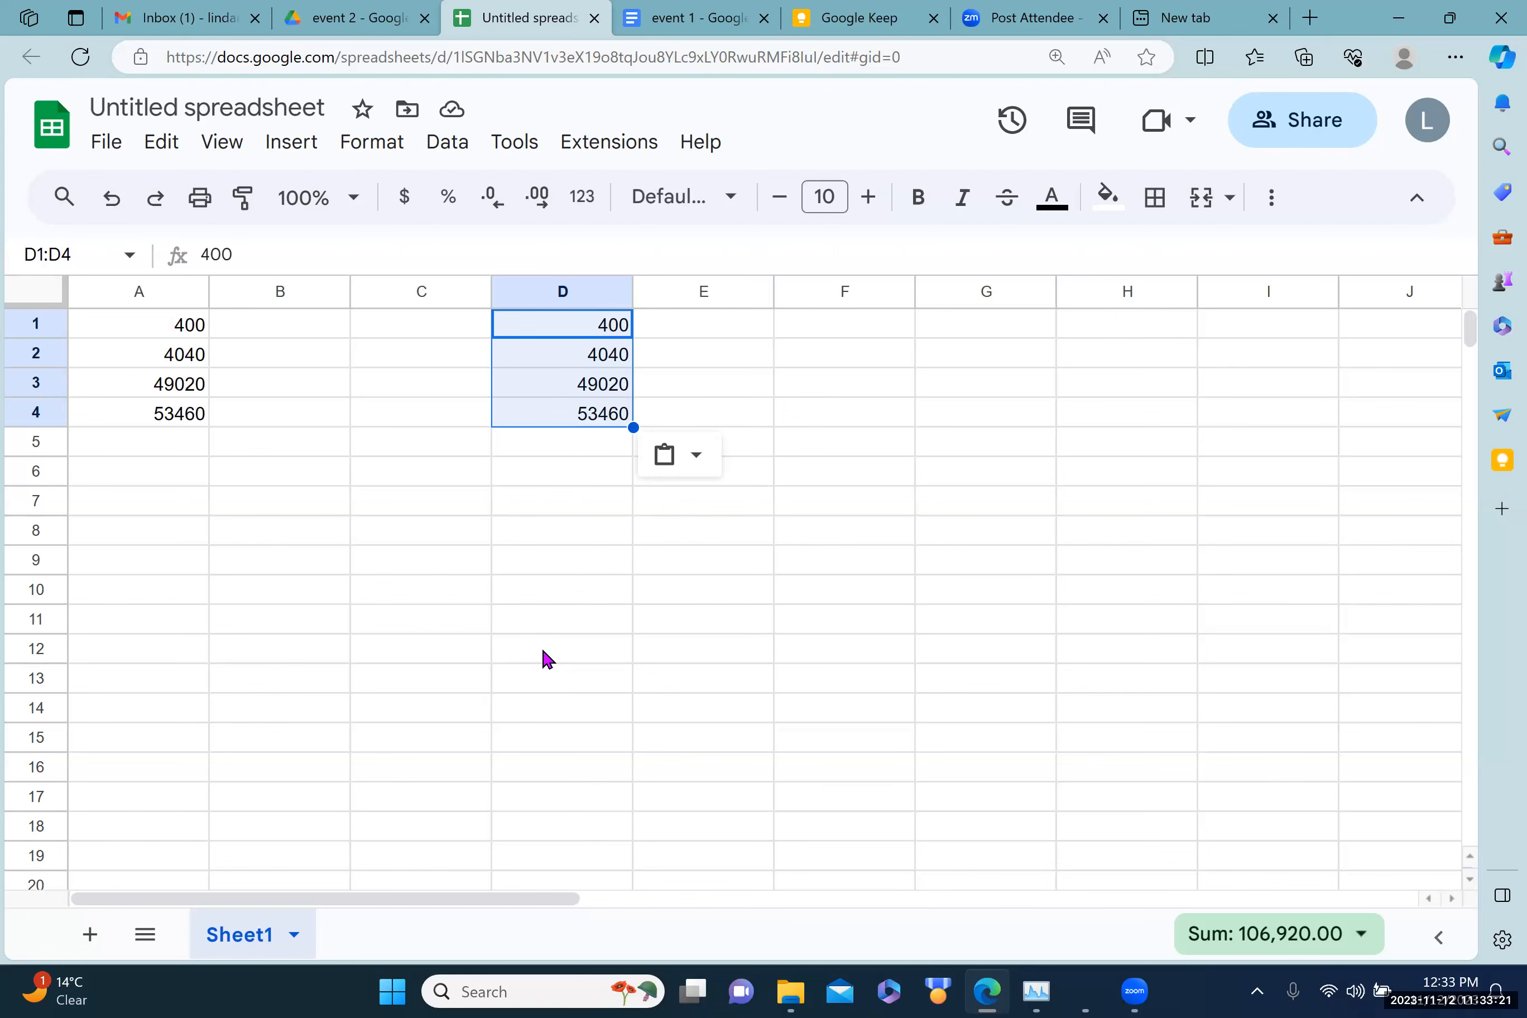
click(316, 23)
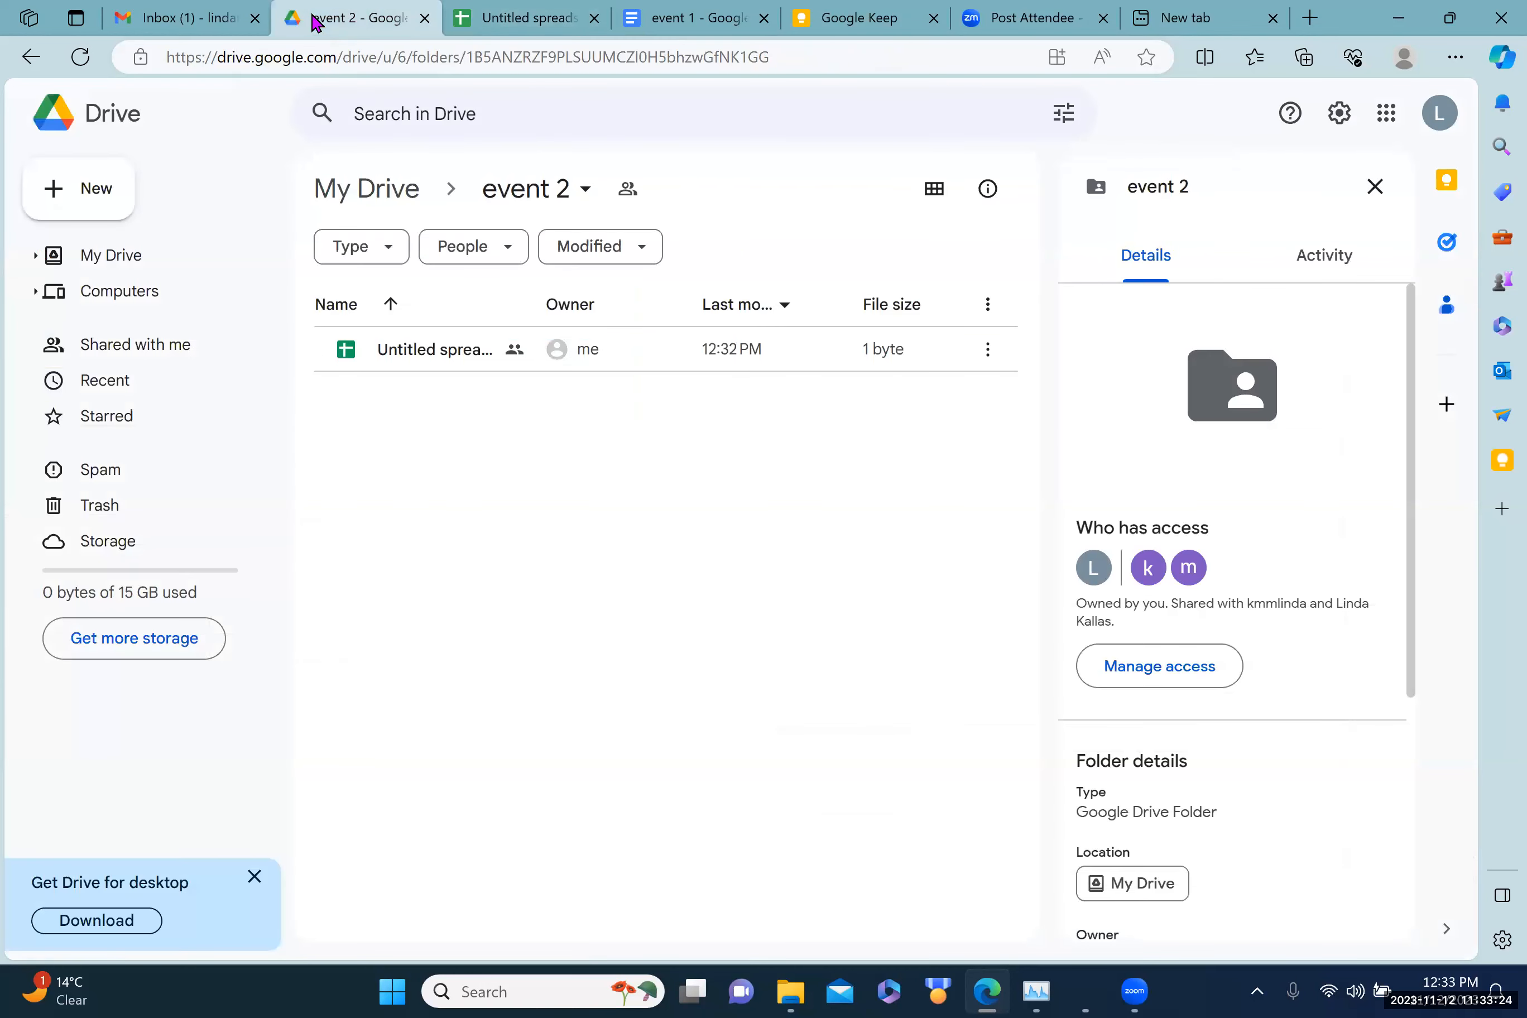
Step: Create a new Google Slides presentation in event 2, shared like the folder
click(84, 197)
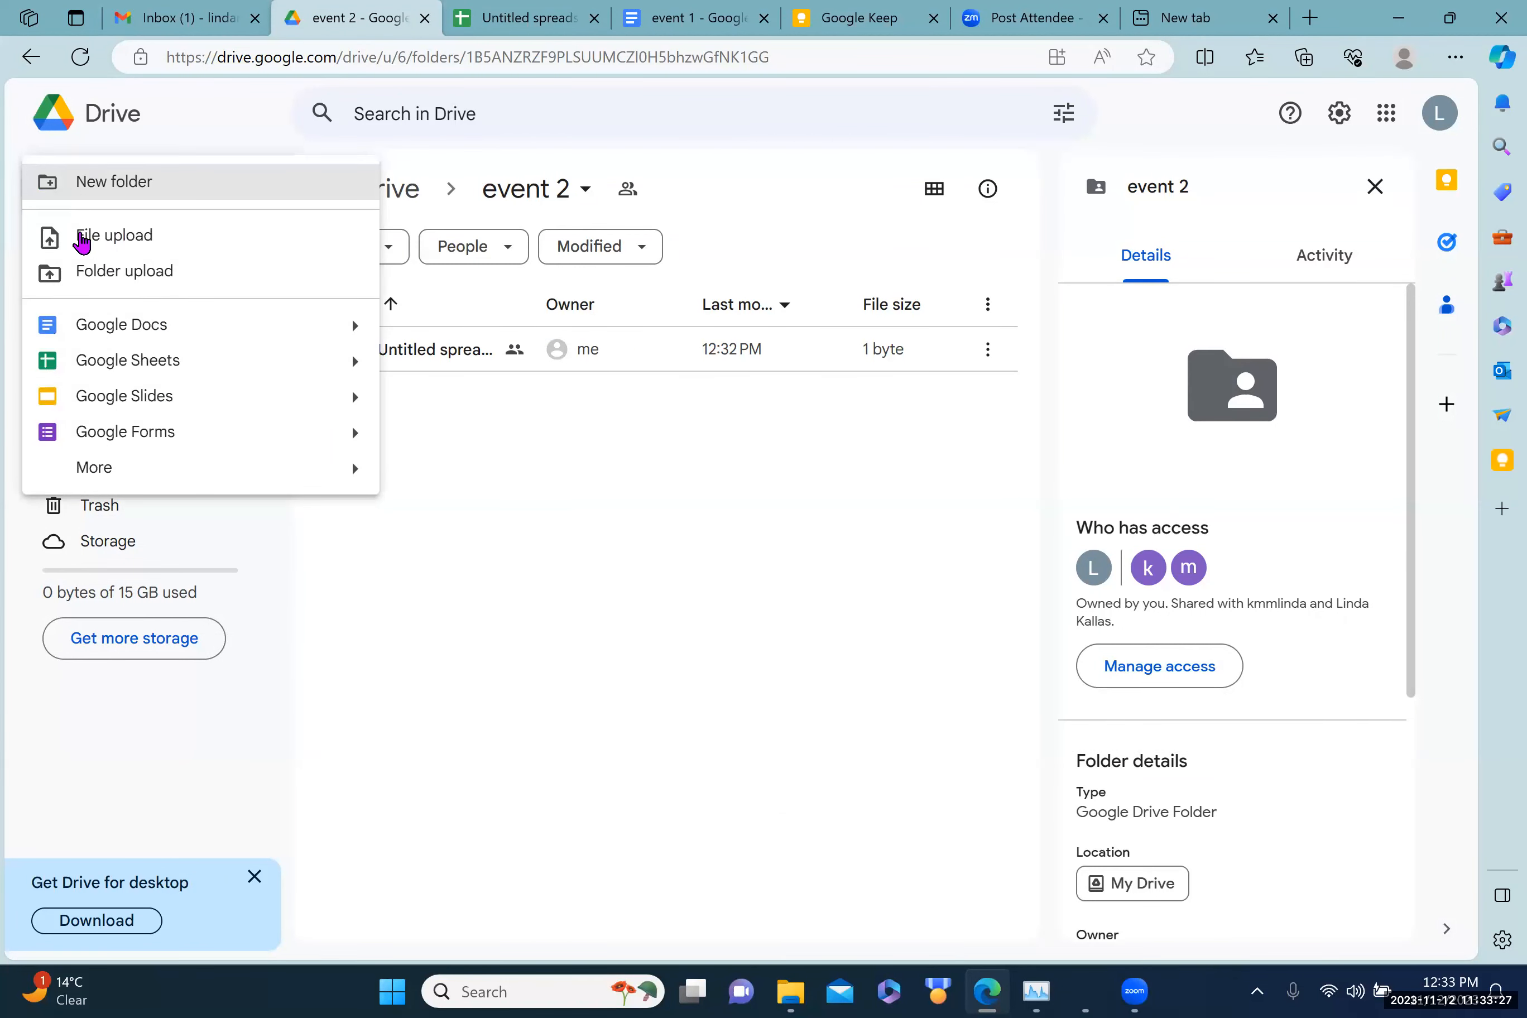
click(130, 412)
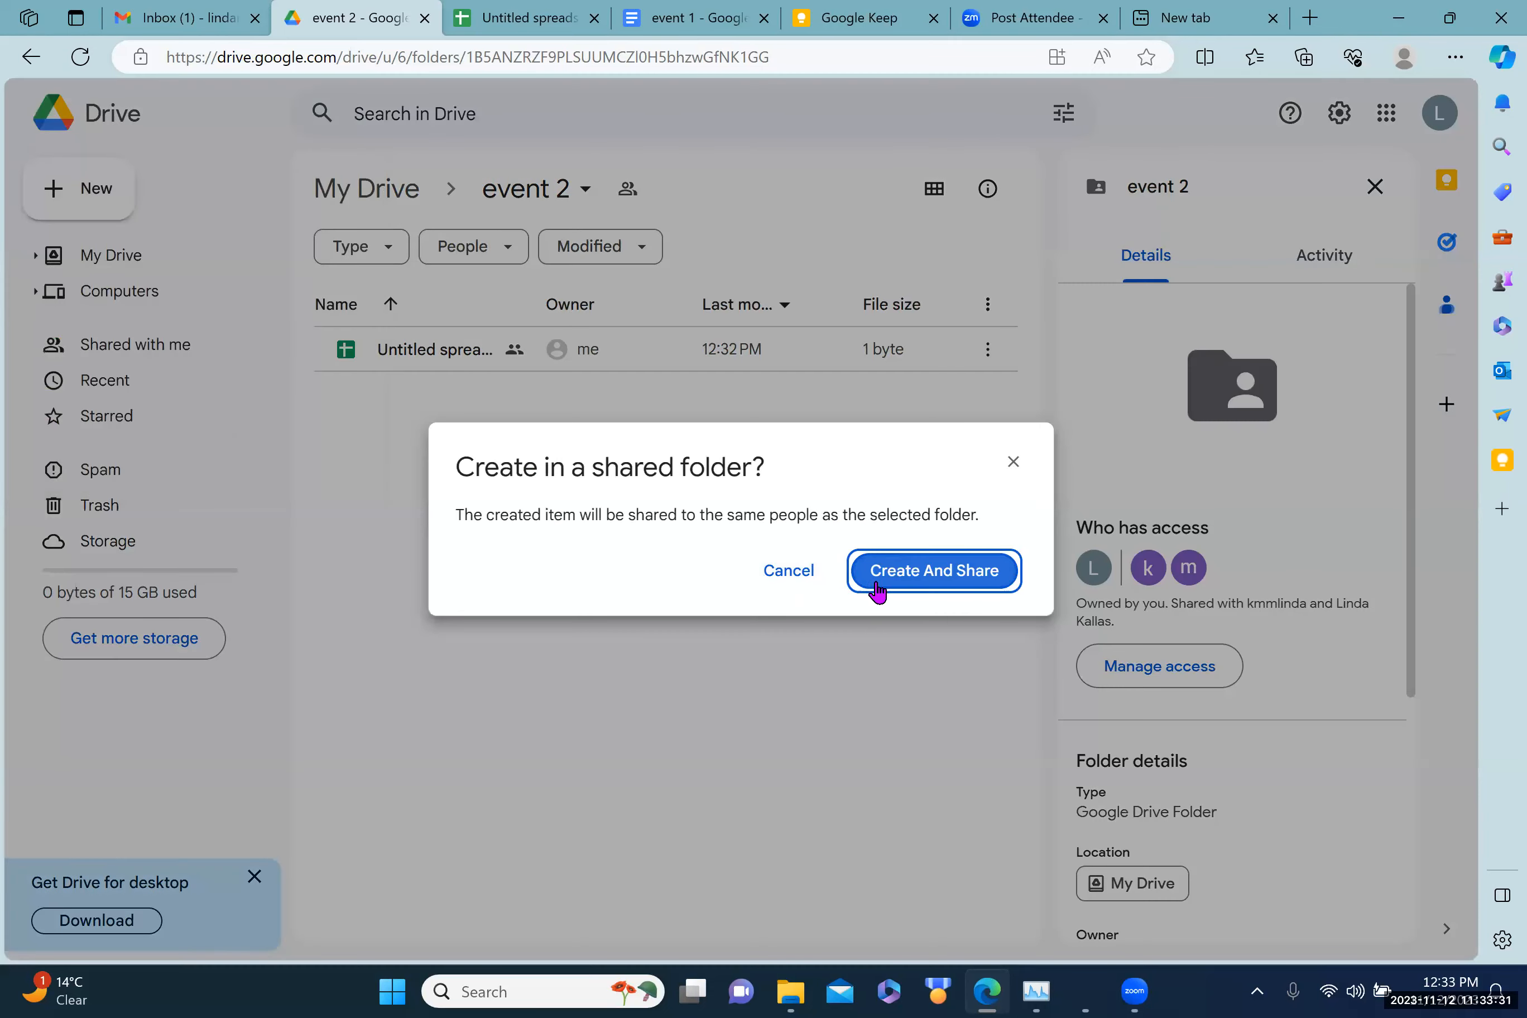
click(895, 581)
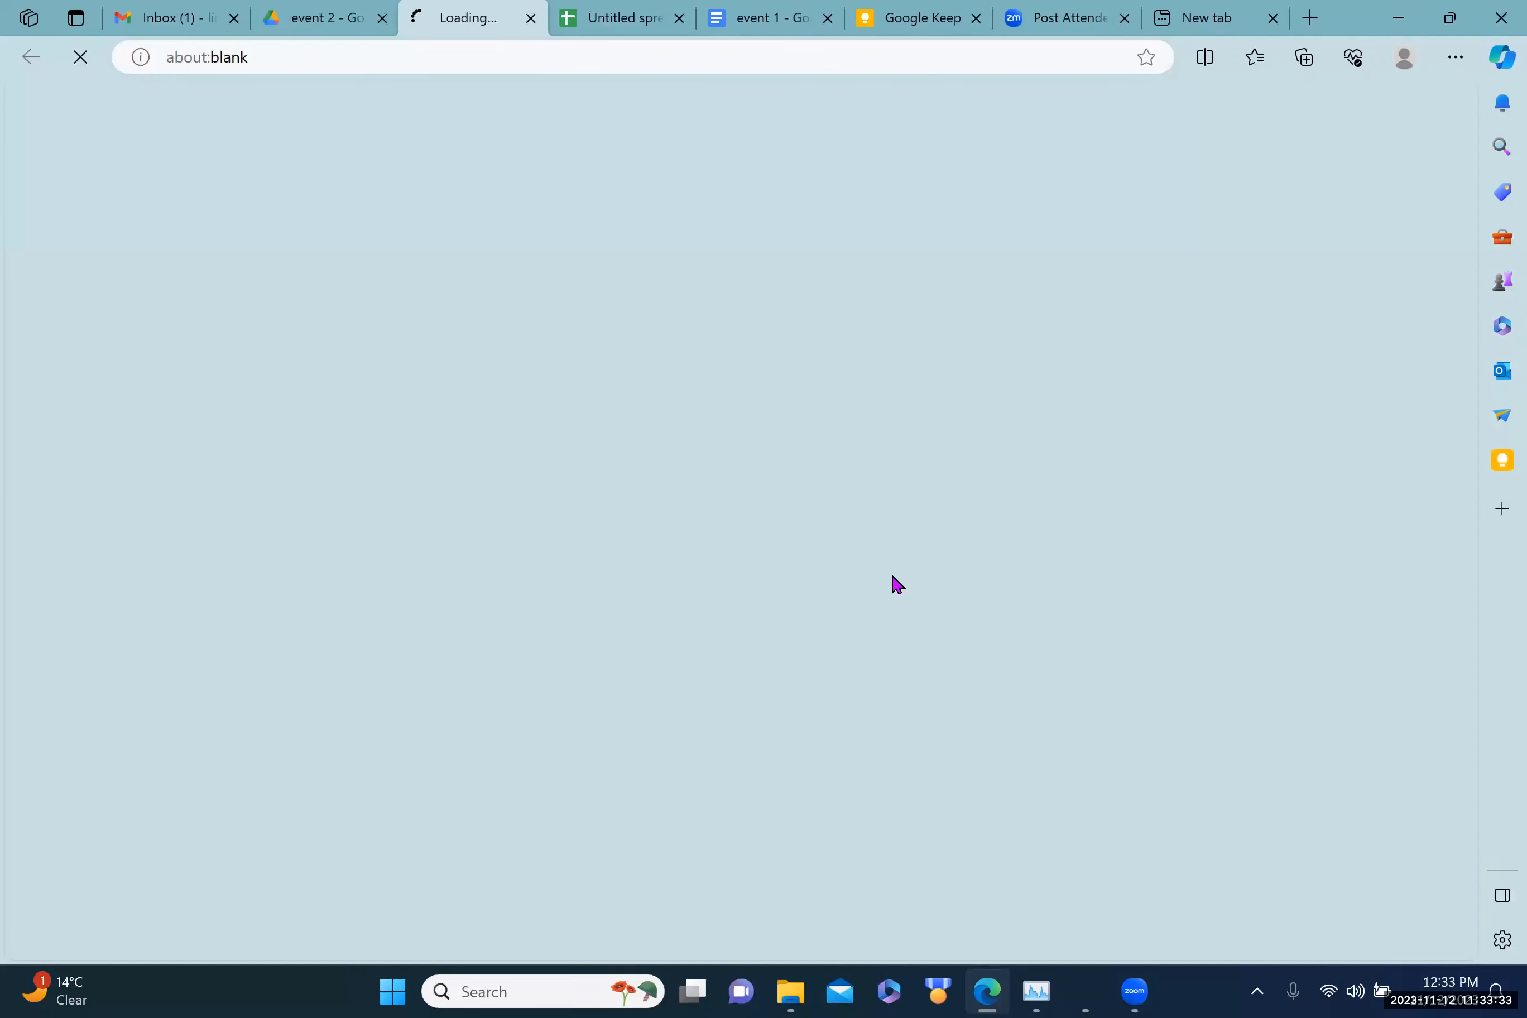
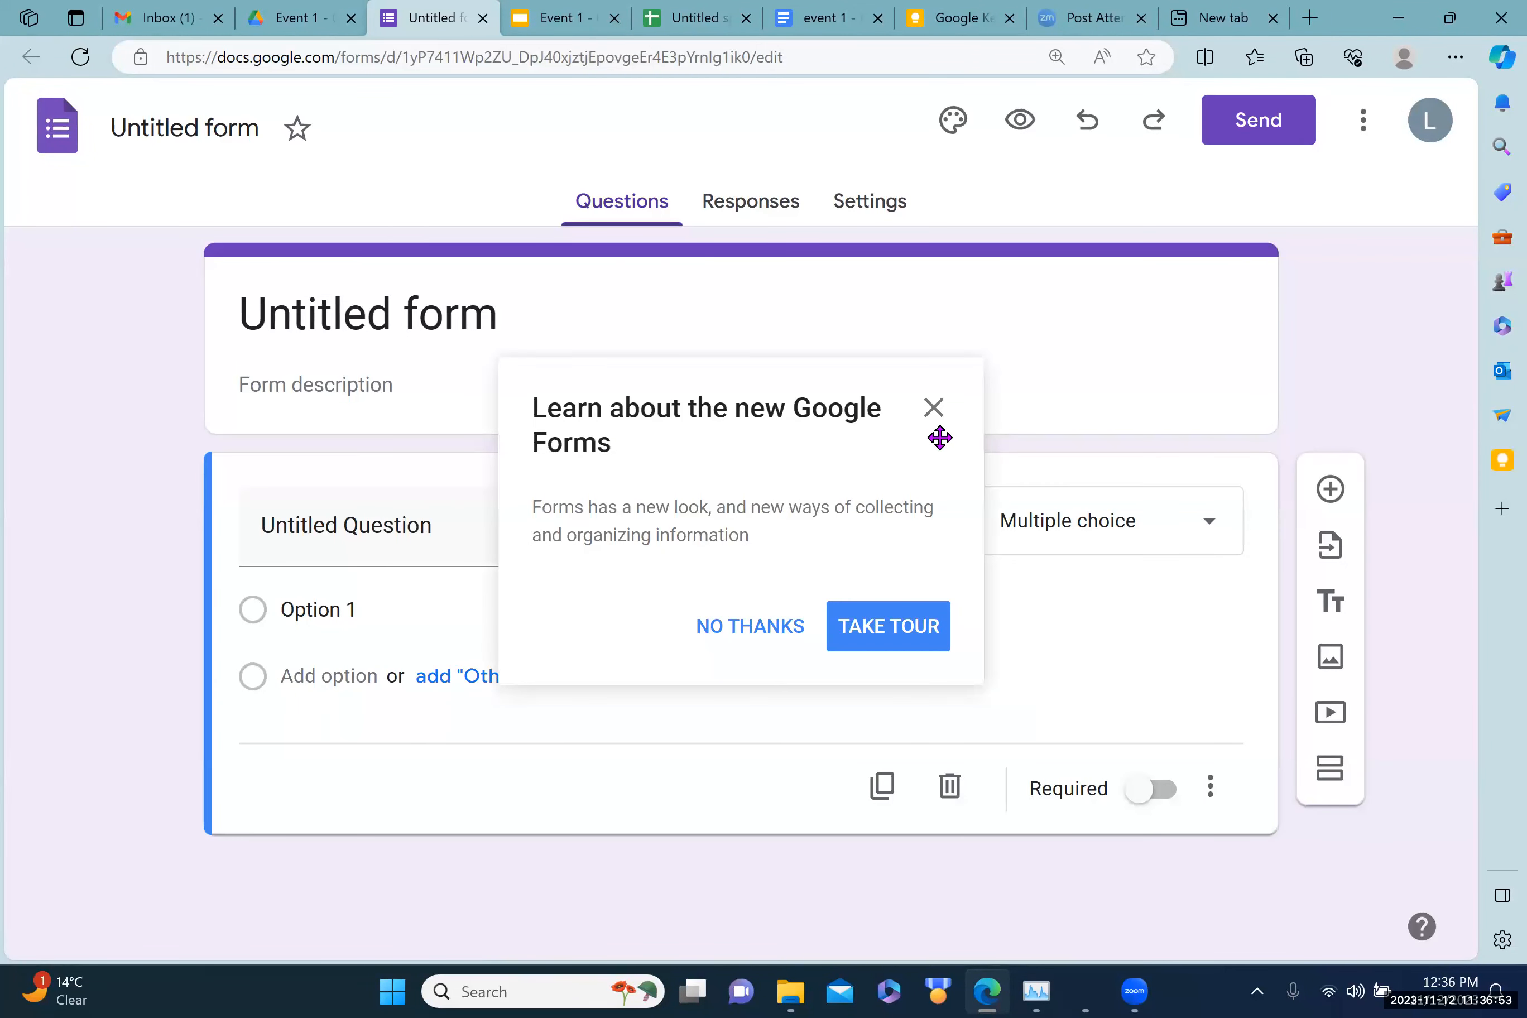
Step: Dismiss the Forms intro popup and rename the form to 'Event 1 topics'
click(933, 410)
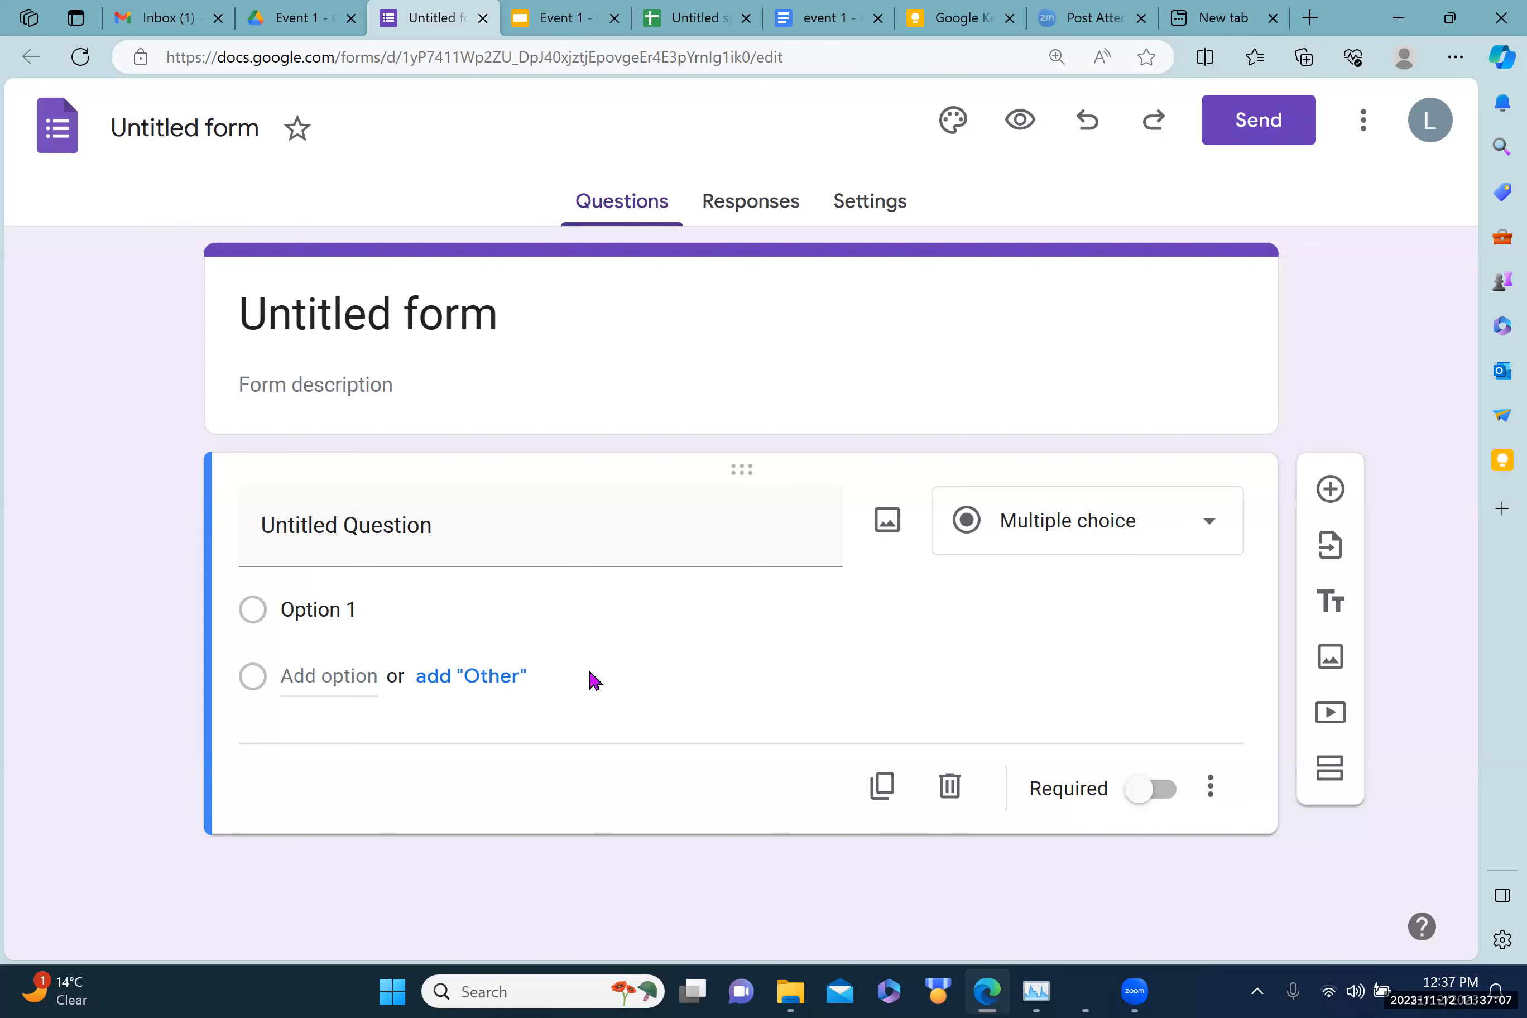
click(241, 319)
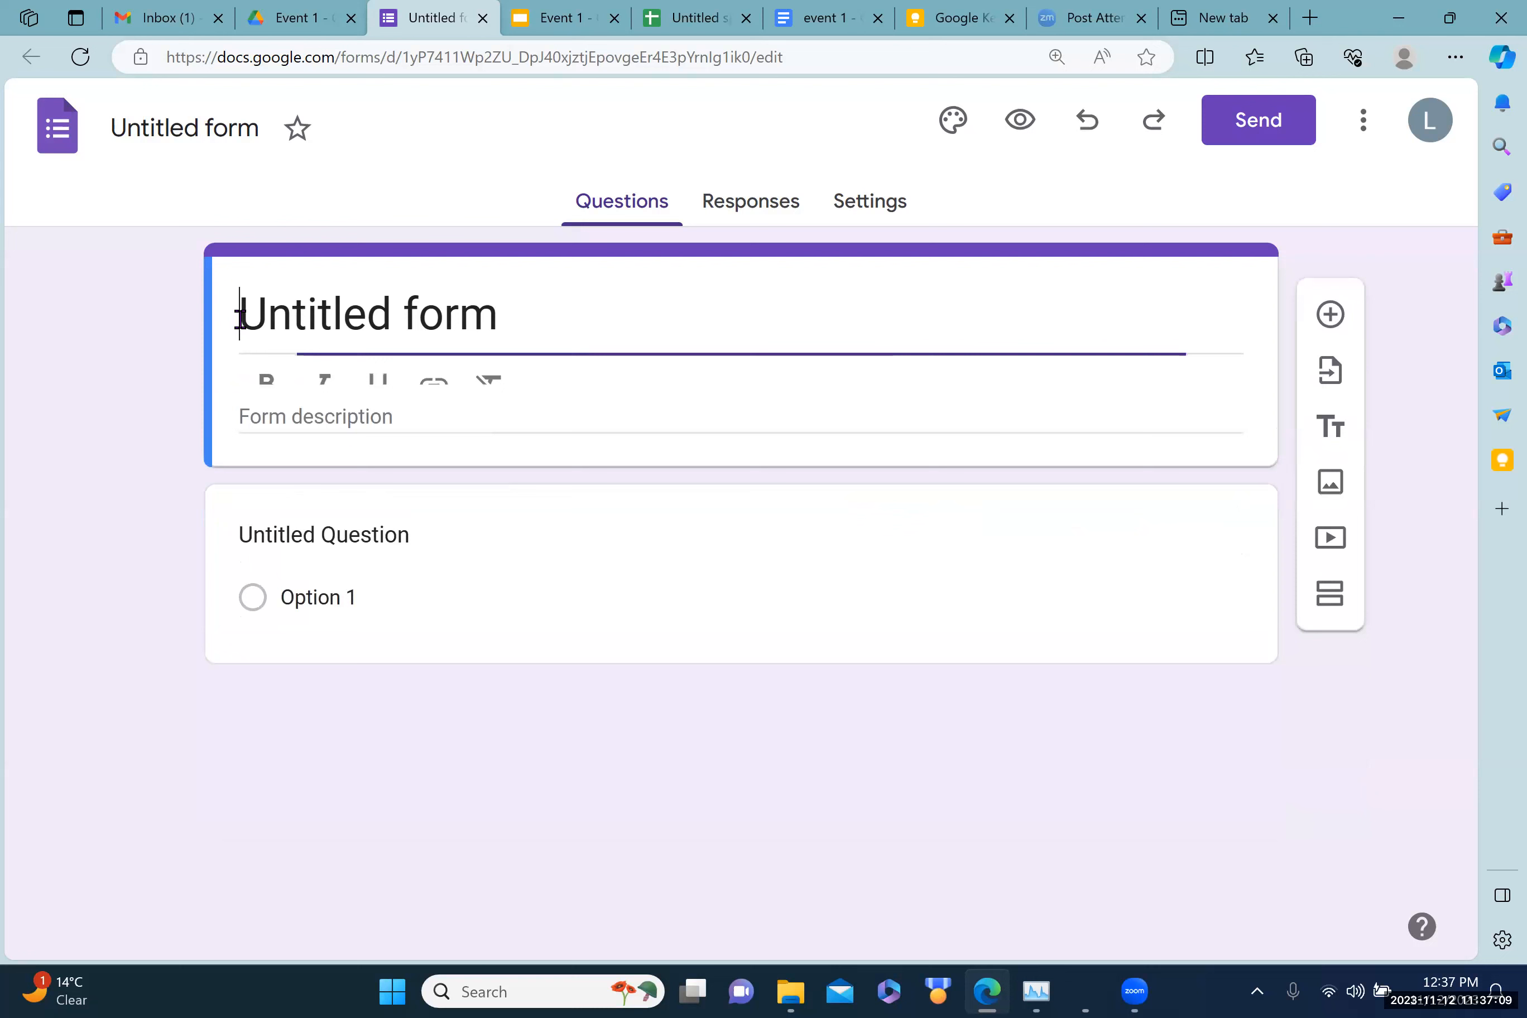
drag(240, 320, 539, 324)
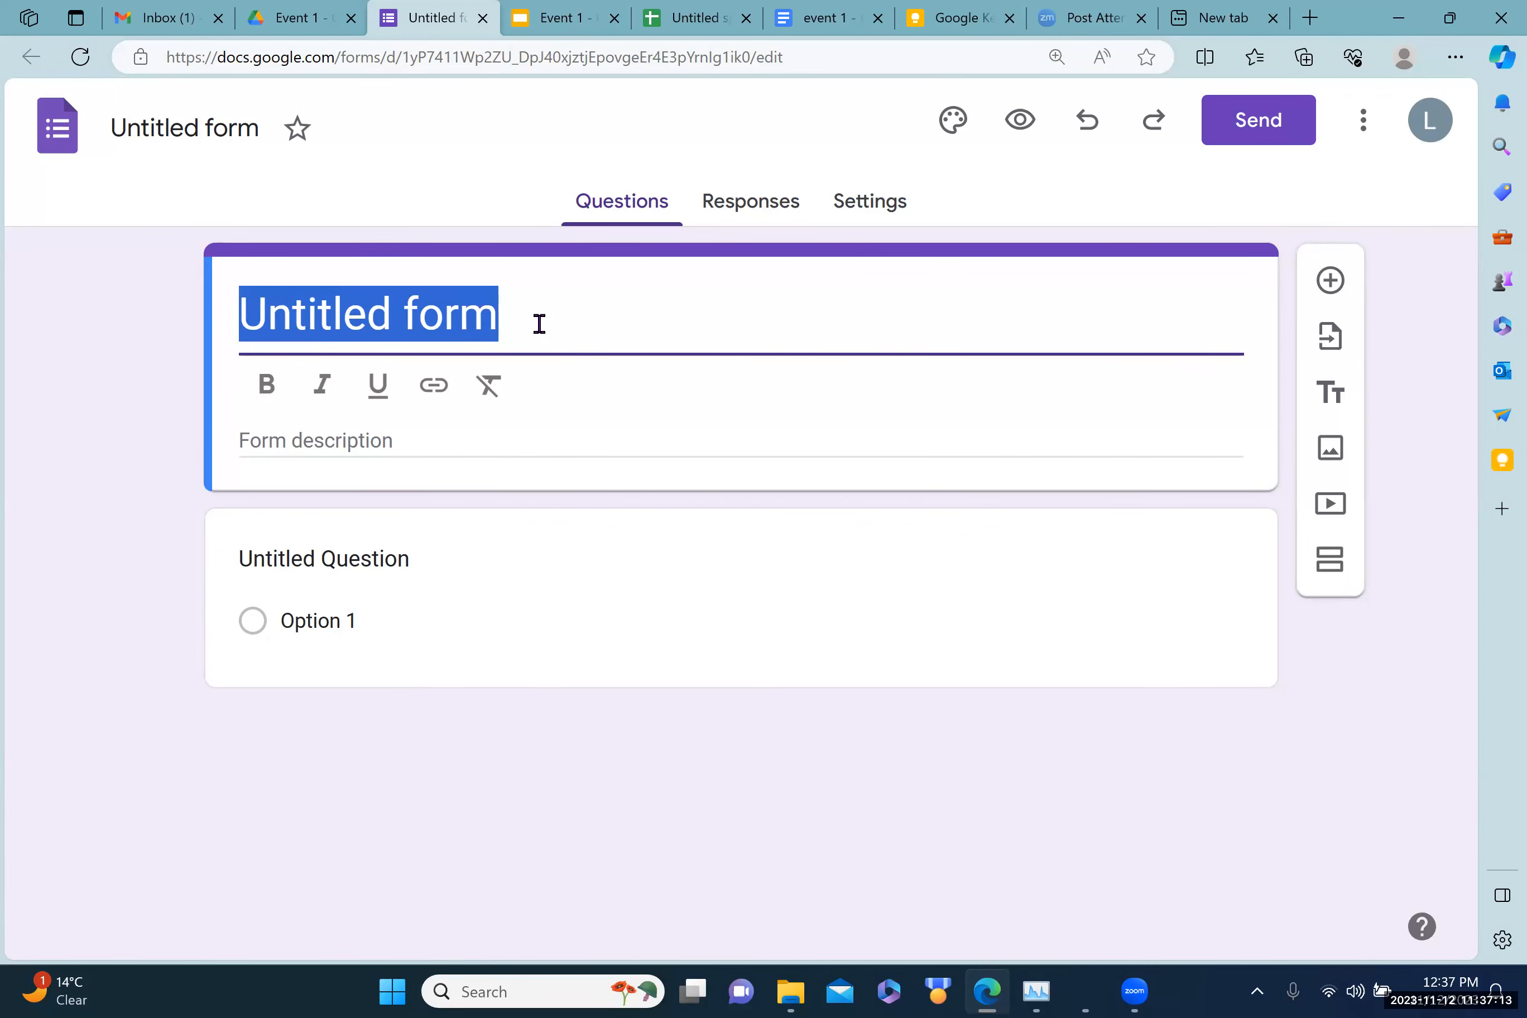
text(Event 1 topics)
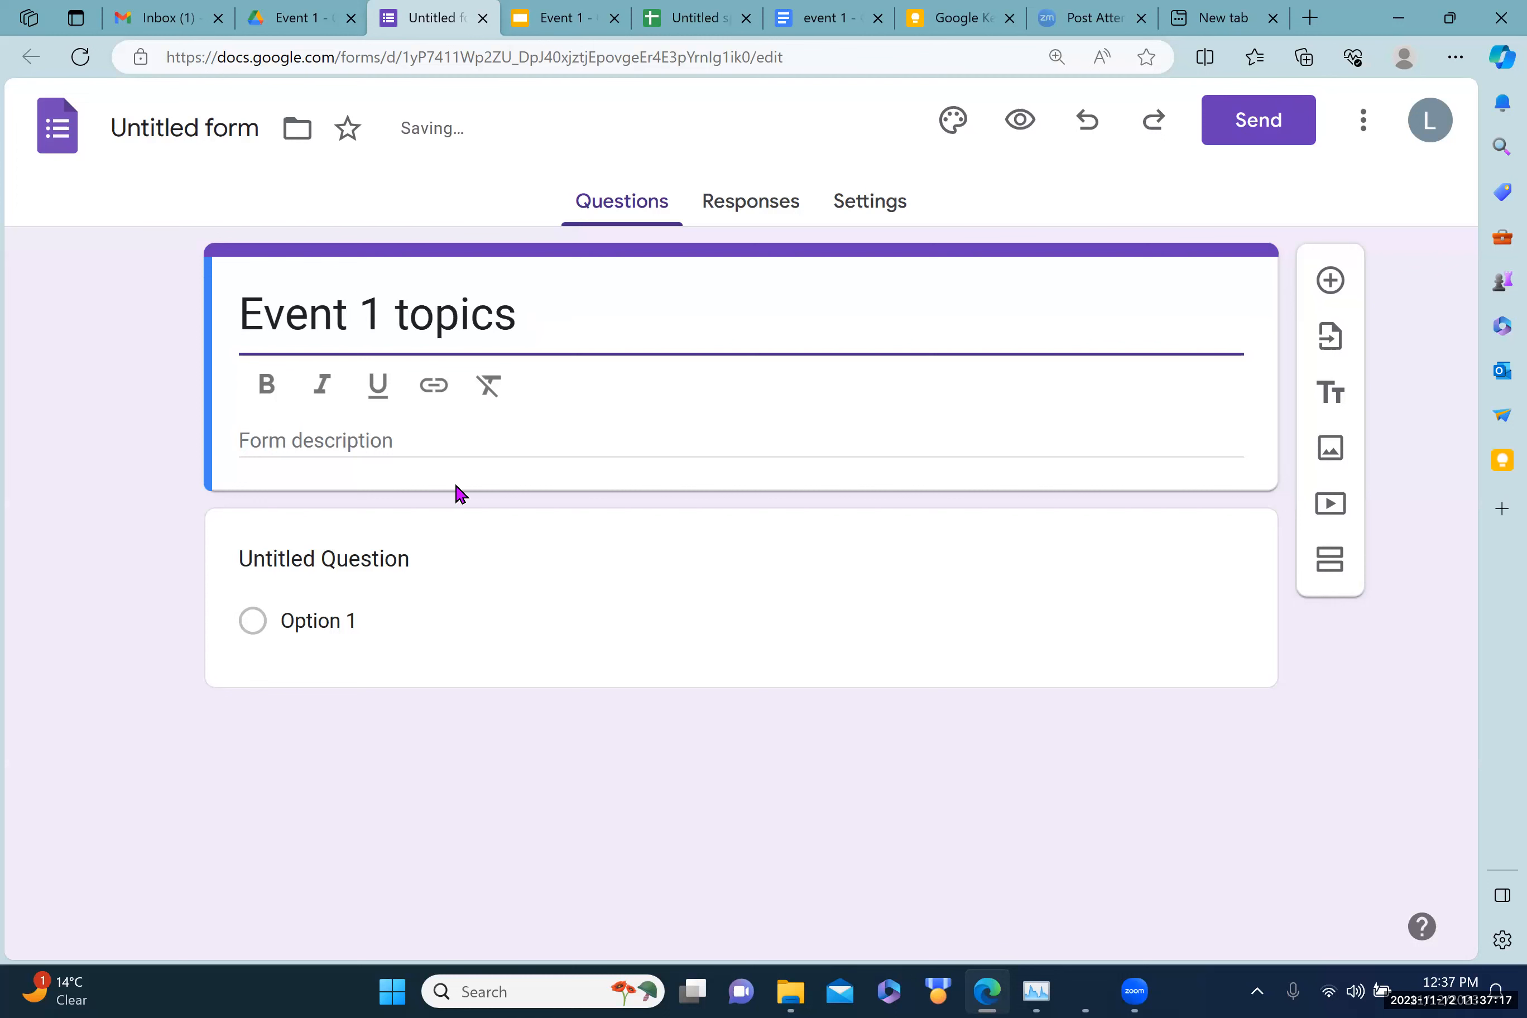
Step: Add a description: an open forum asking what you think should be covered
click(244, 438)
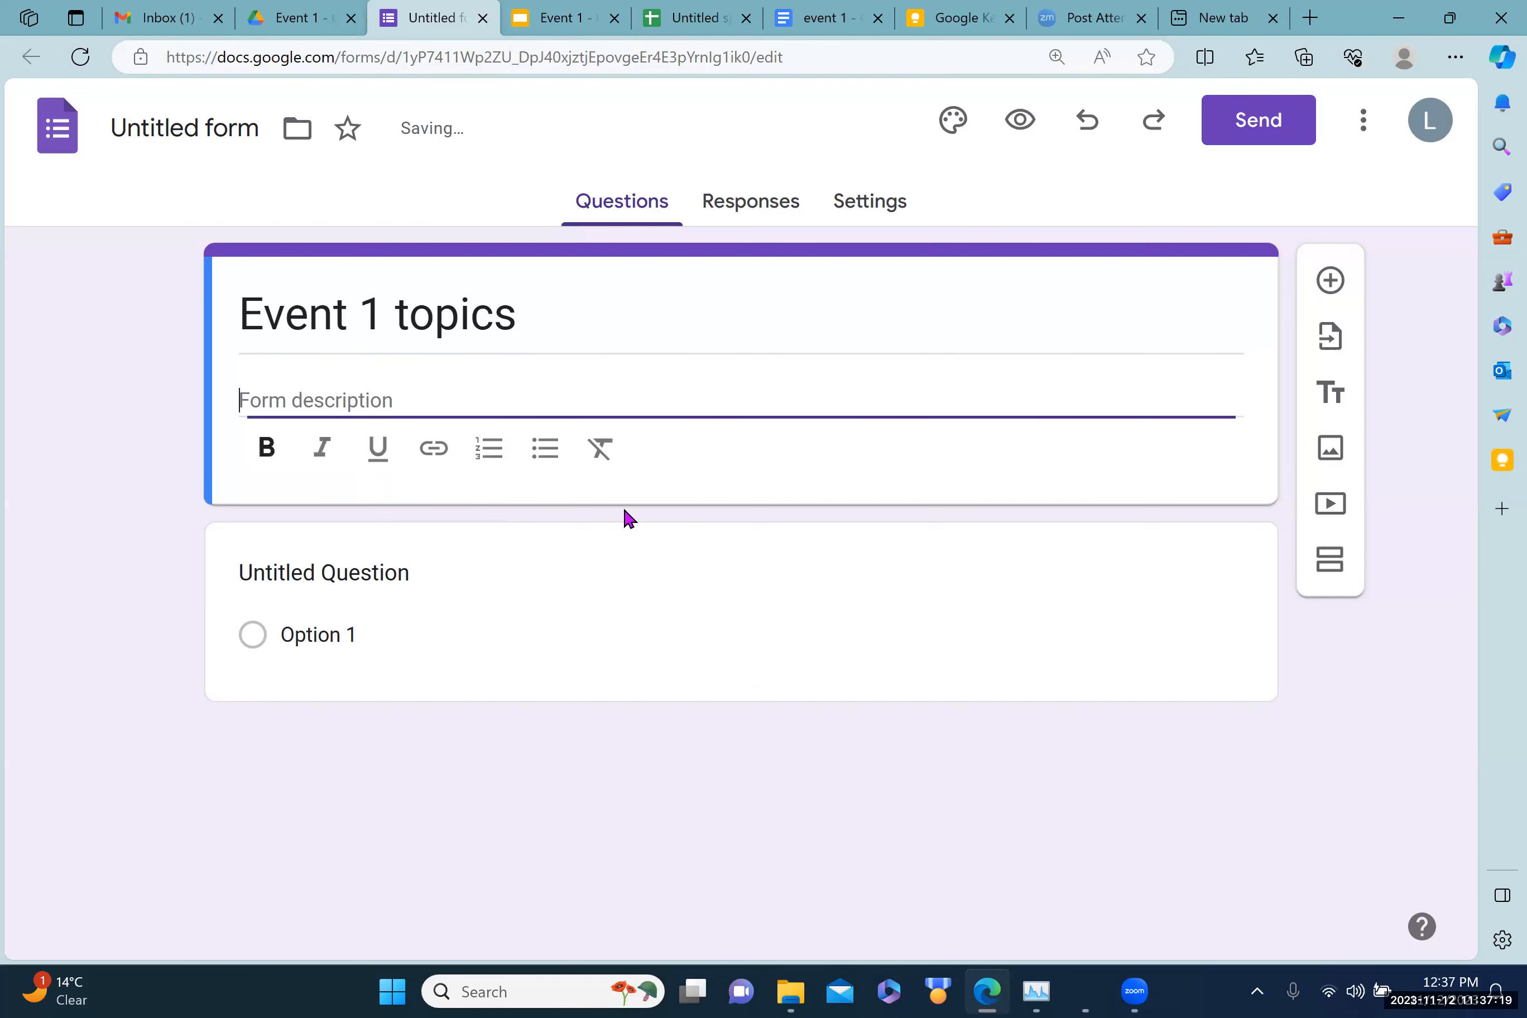
text(We are ha)
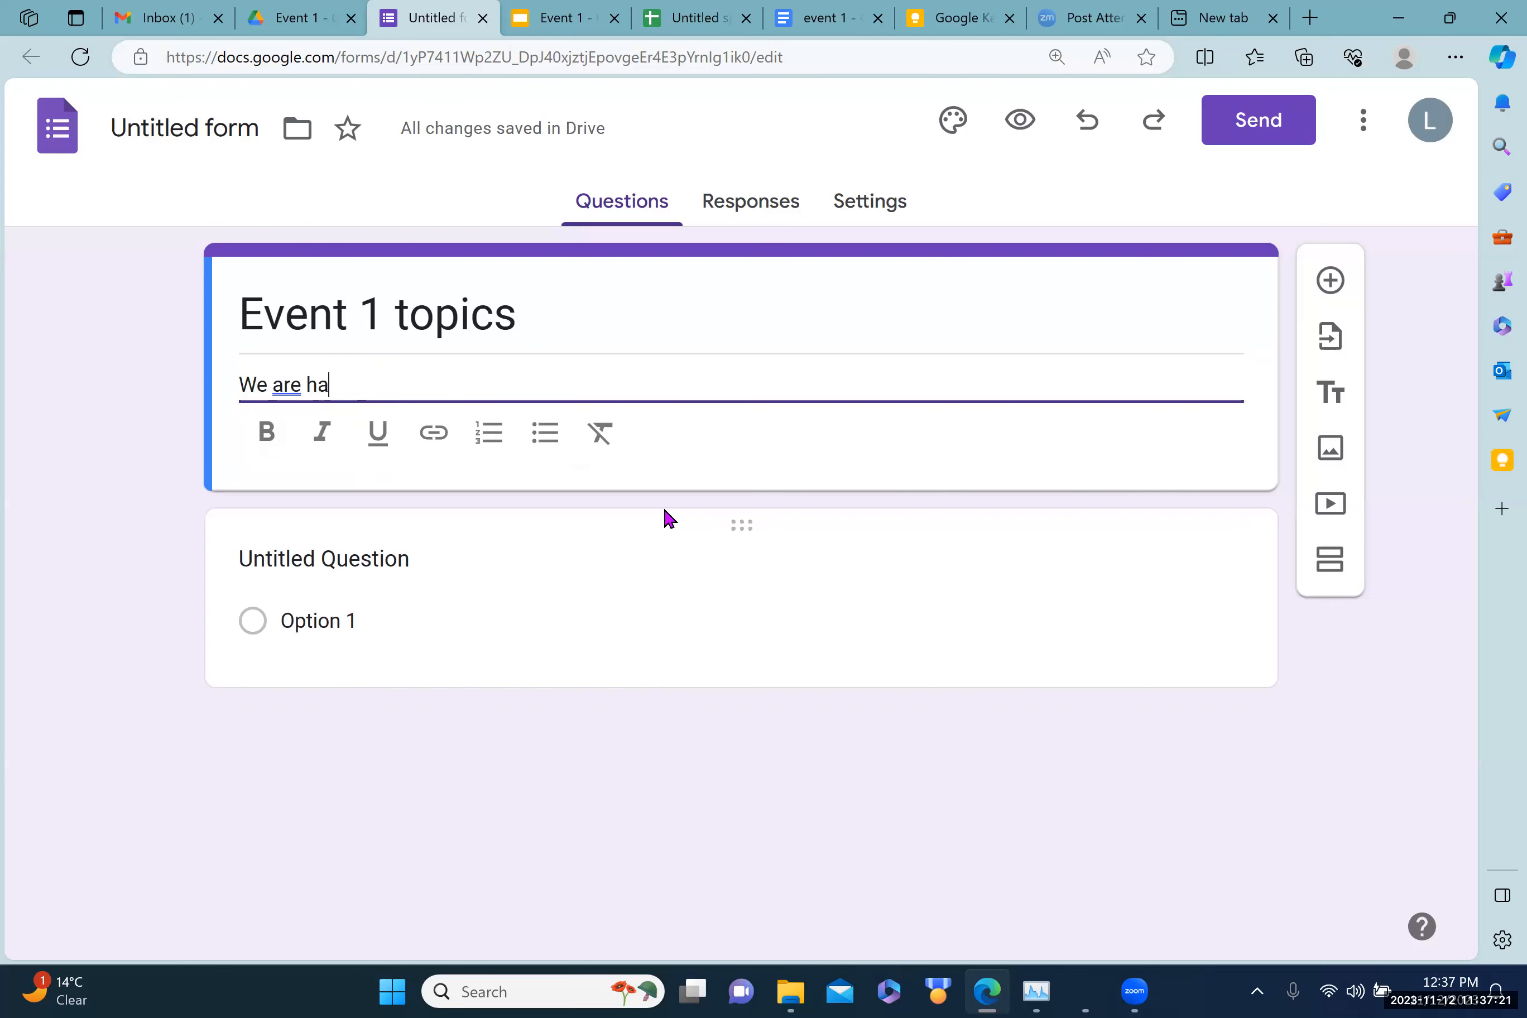
text(ving an 9ope)
key(BackSpace)
key(BackSpace)
key(BackSpace)
text(pen for)
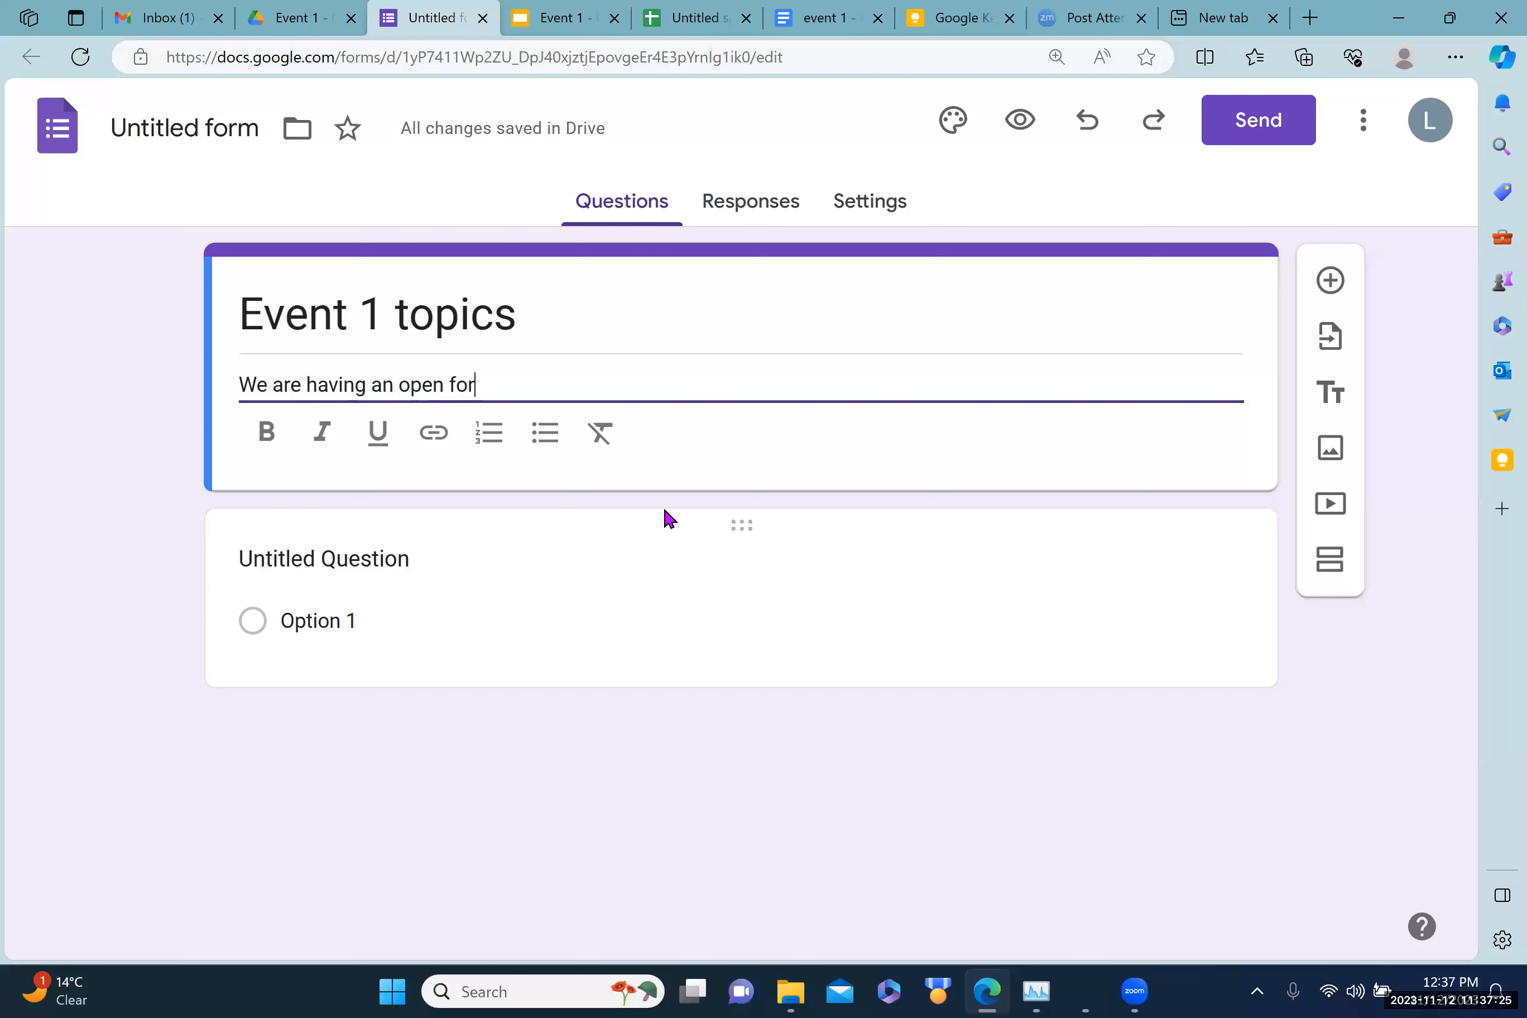
text(um.)
key(Return)
text(wh)
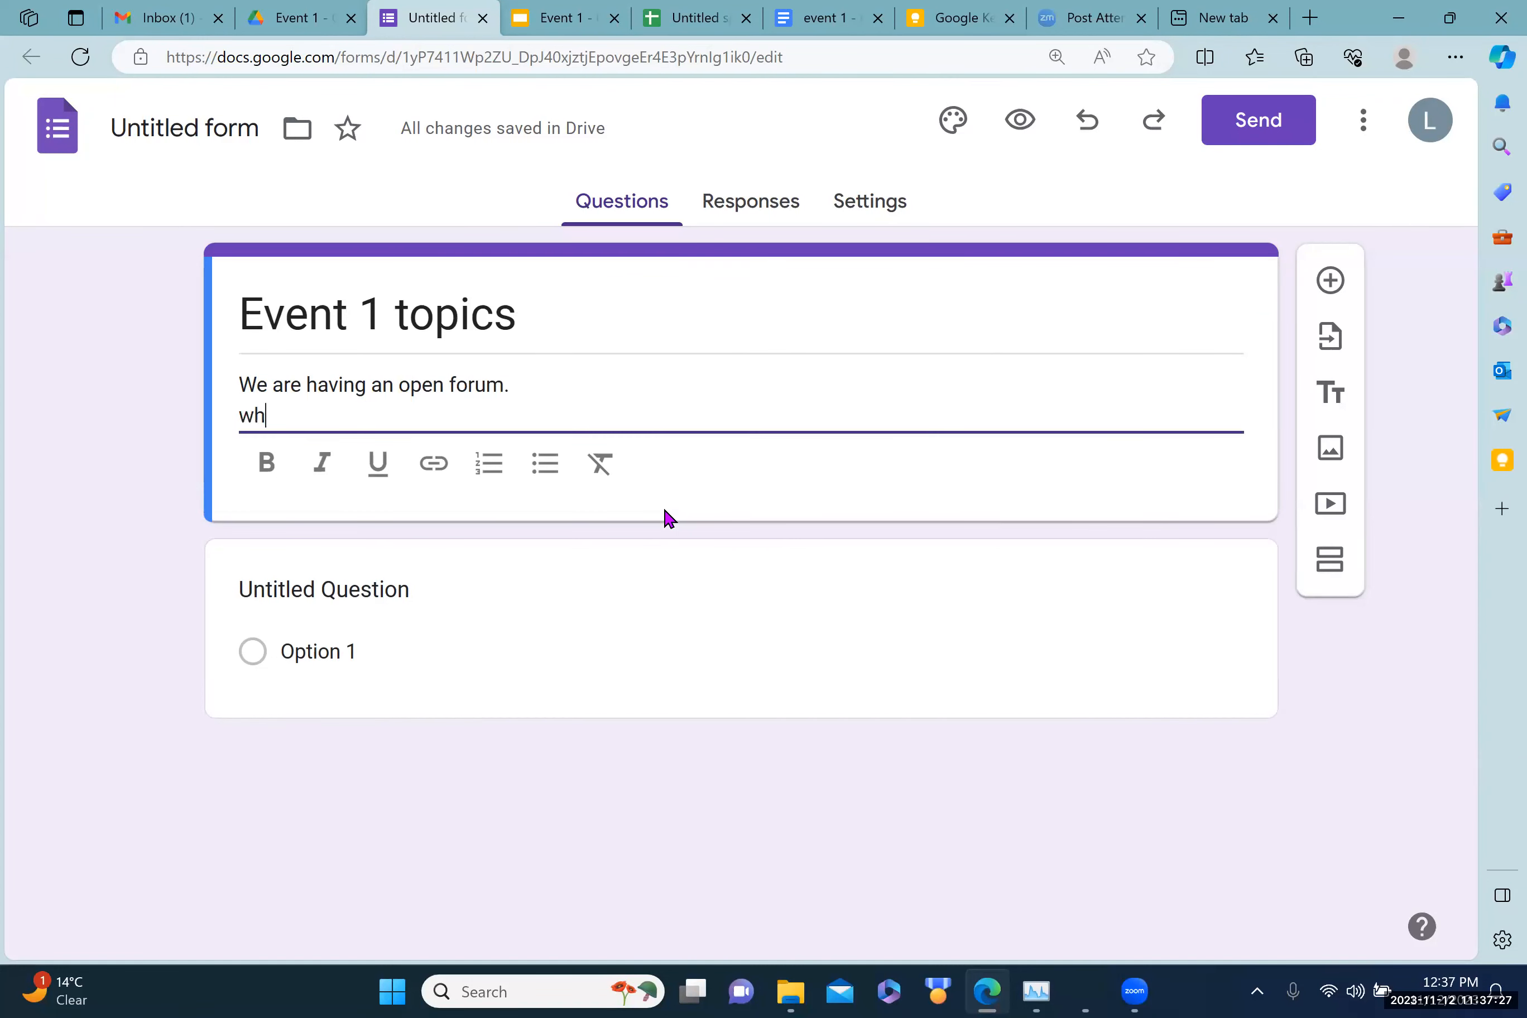
key(BackSpace)
key(BackSpace)
key(BackSpace)
text(and wha)
key(BackSpace)
text(ant to know what you think hsould)
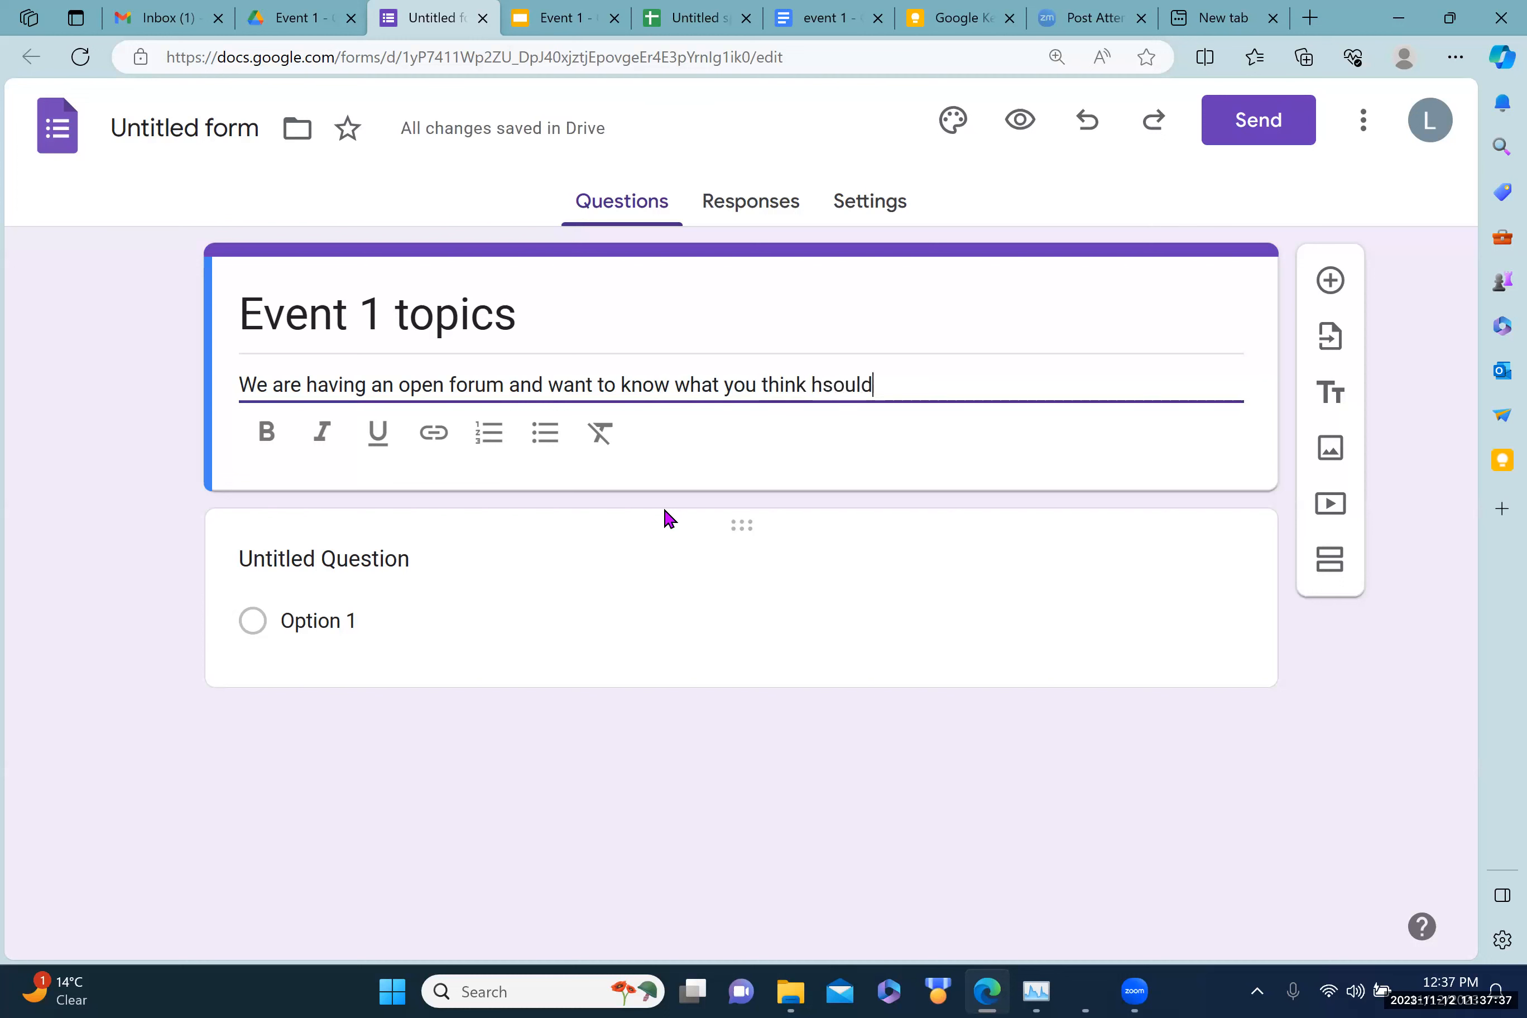
key(BackSpace)
key(BackSpace)
key(BackSpace)
key(BackSpace)
key(BackSpace)
key(BackSpace)
text(should be covered)
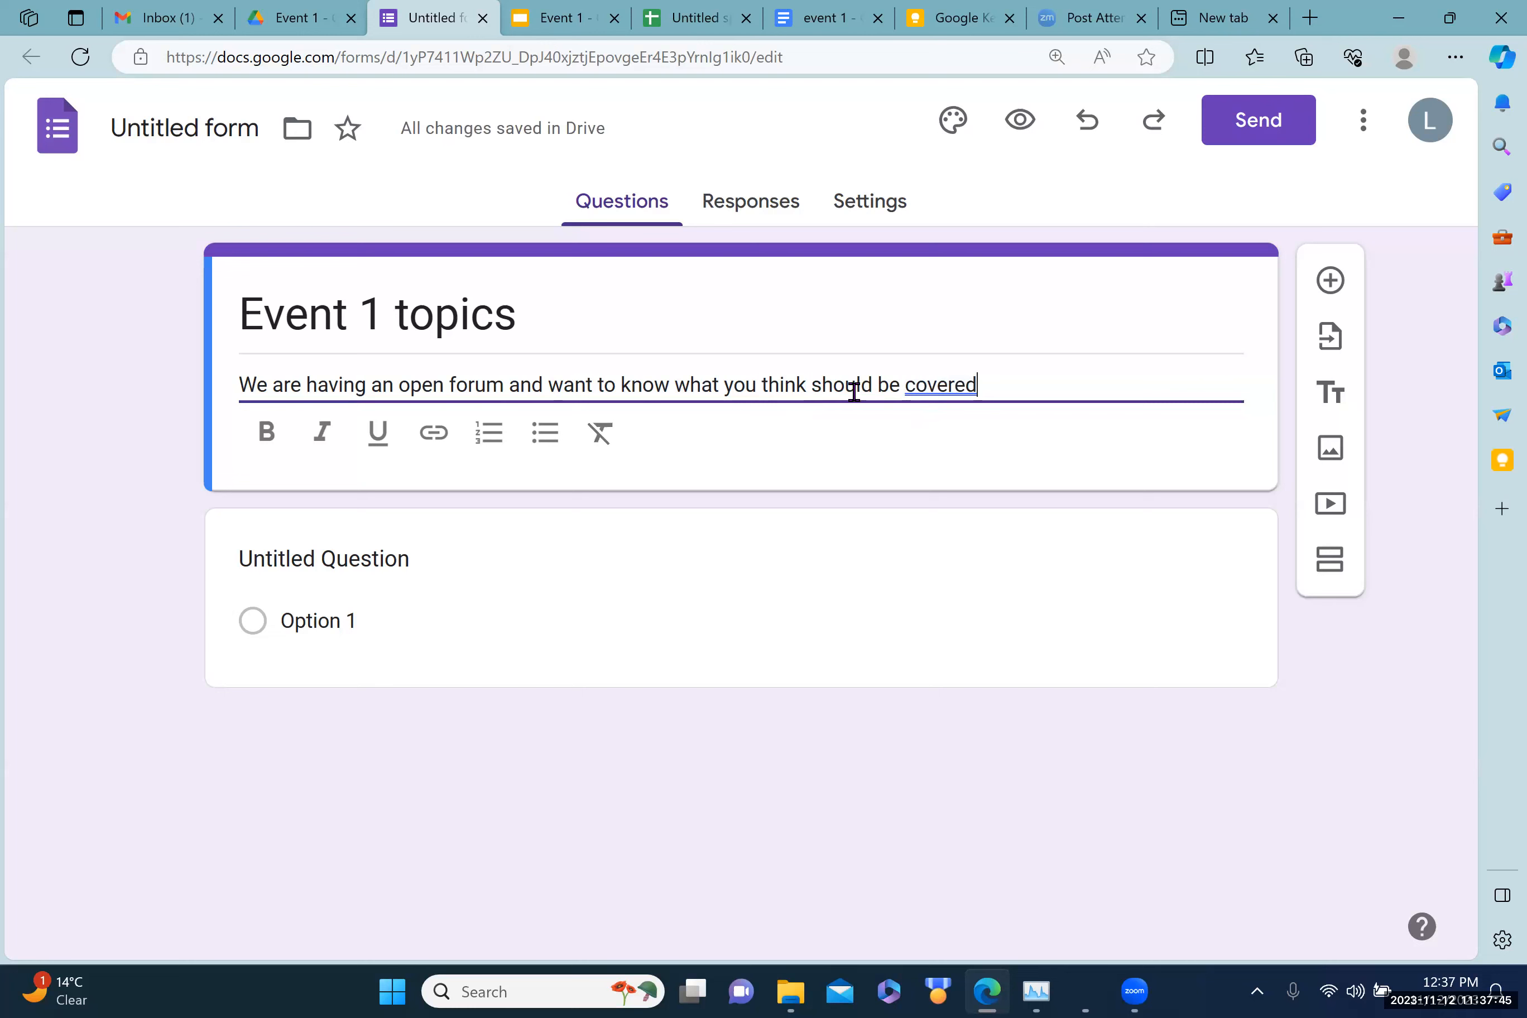
Step: Keep the first question as Multiple choice and title it 'which topic should we cover'
click(431, 595)
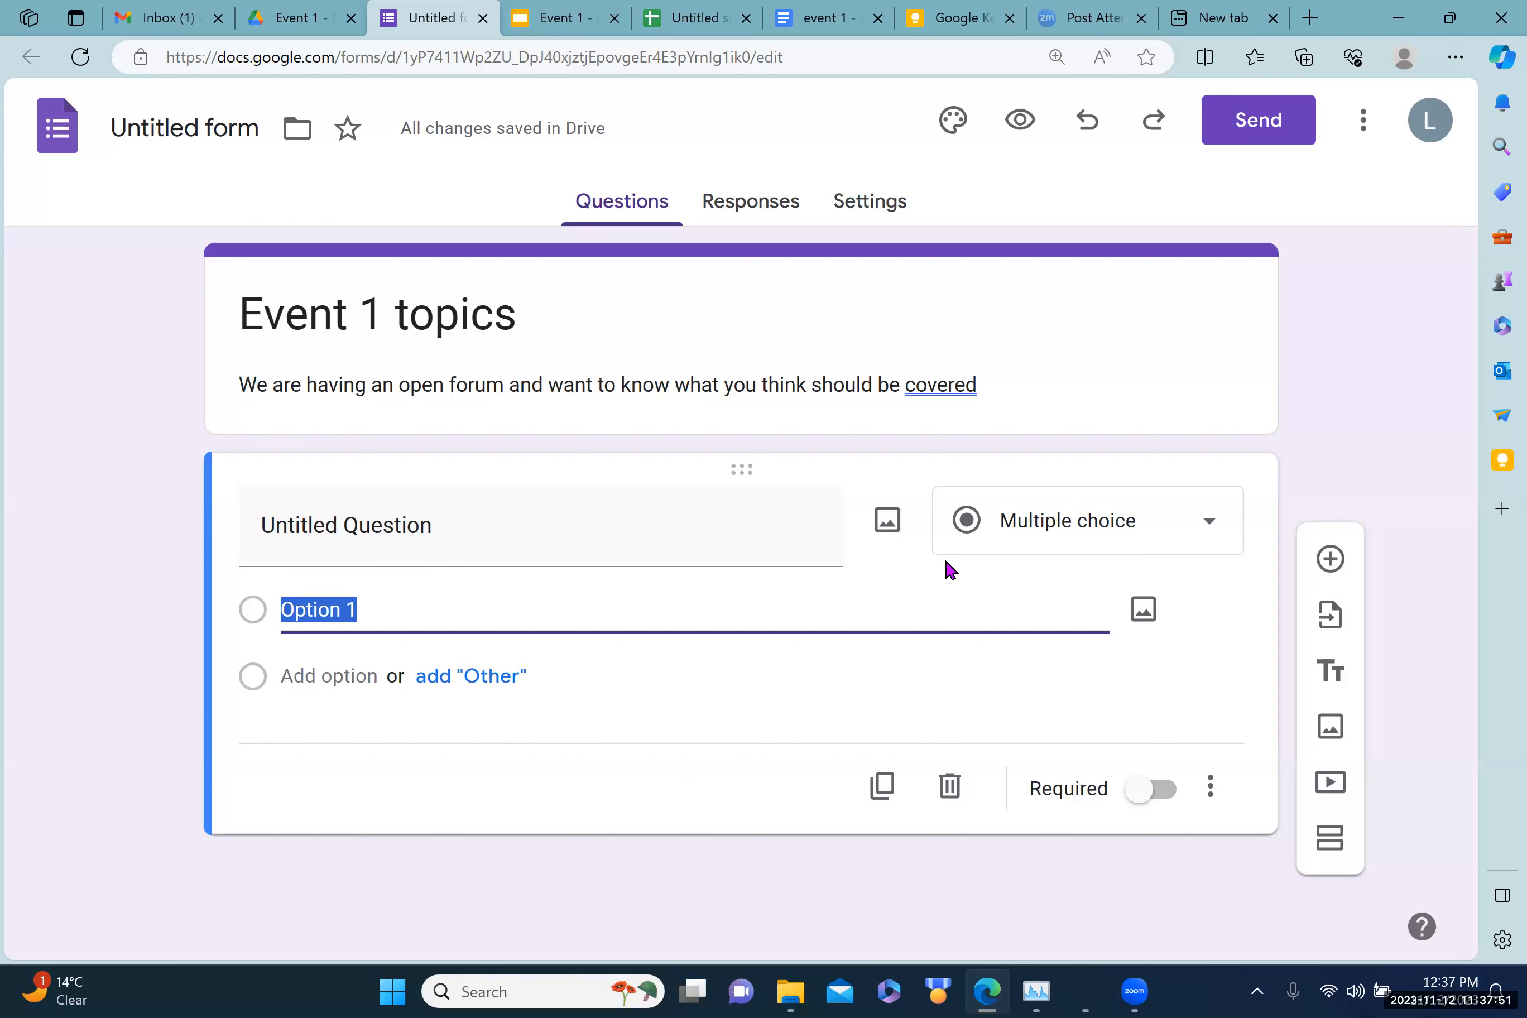
click(1210, 531)
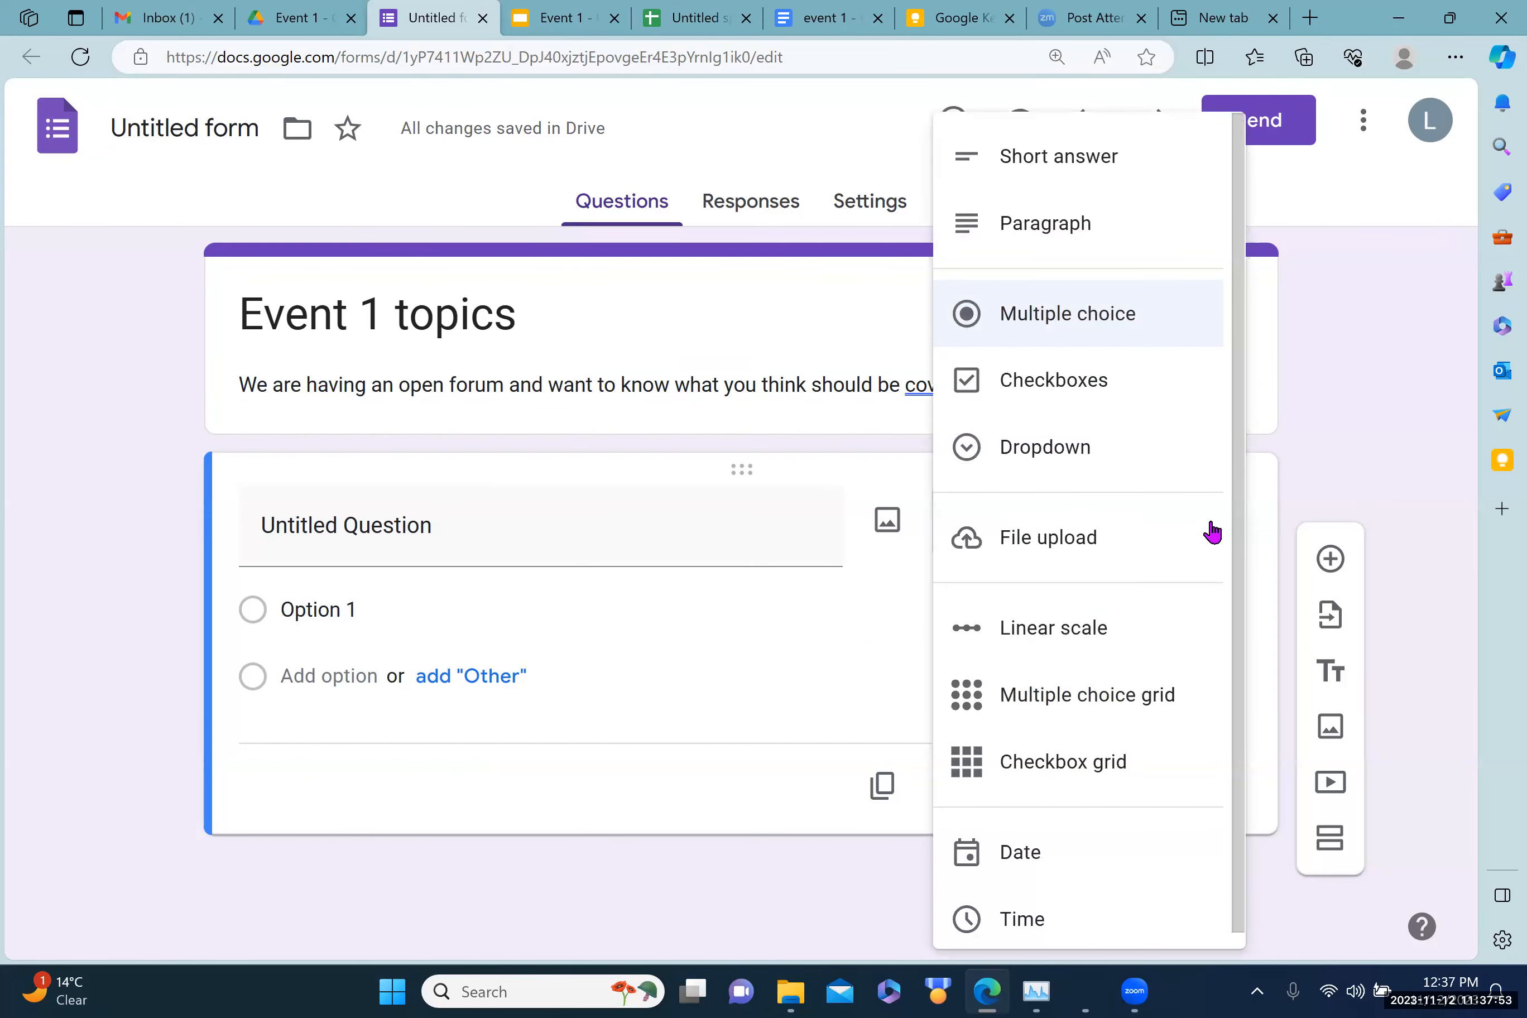
click(824, 582)
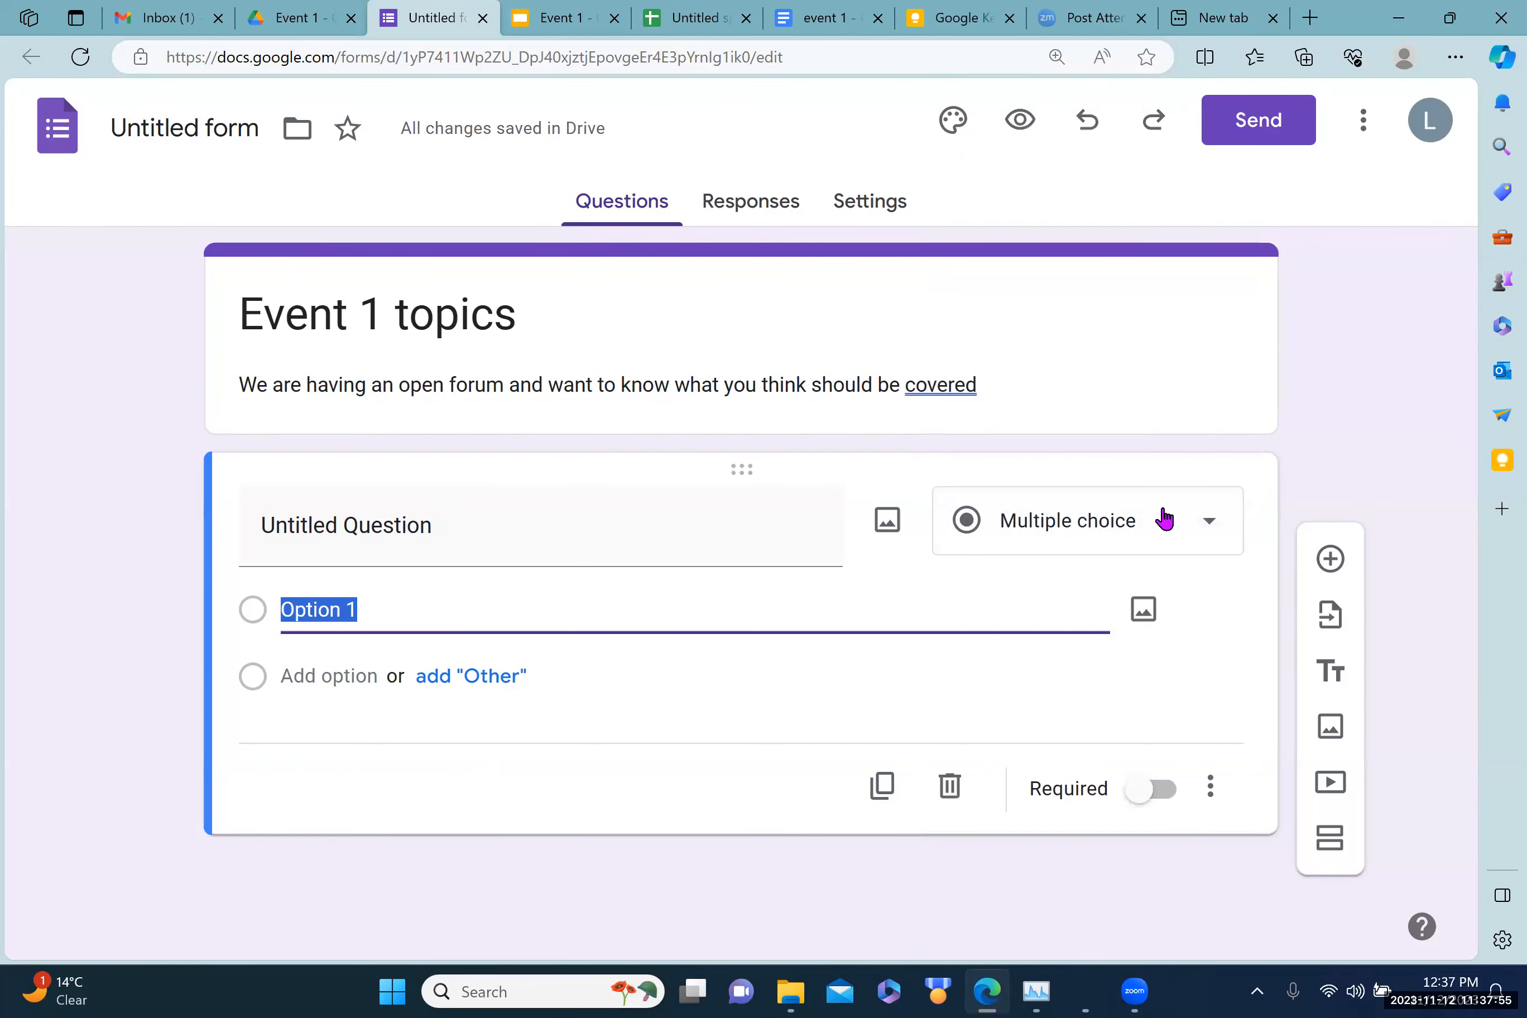
click(1215, 523)
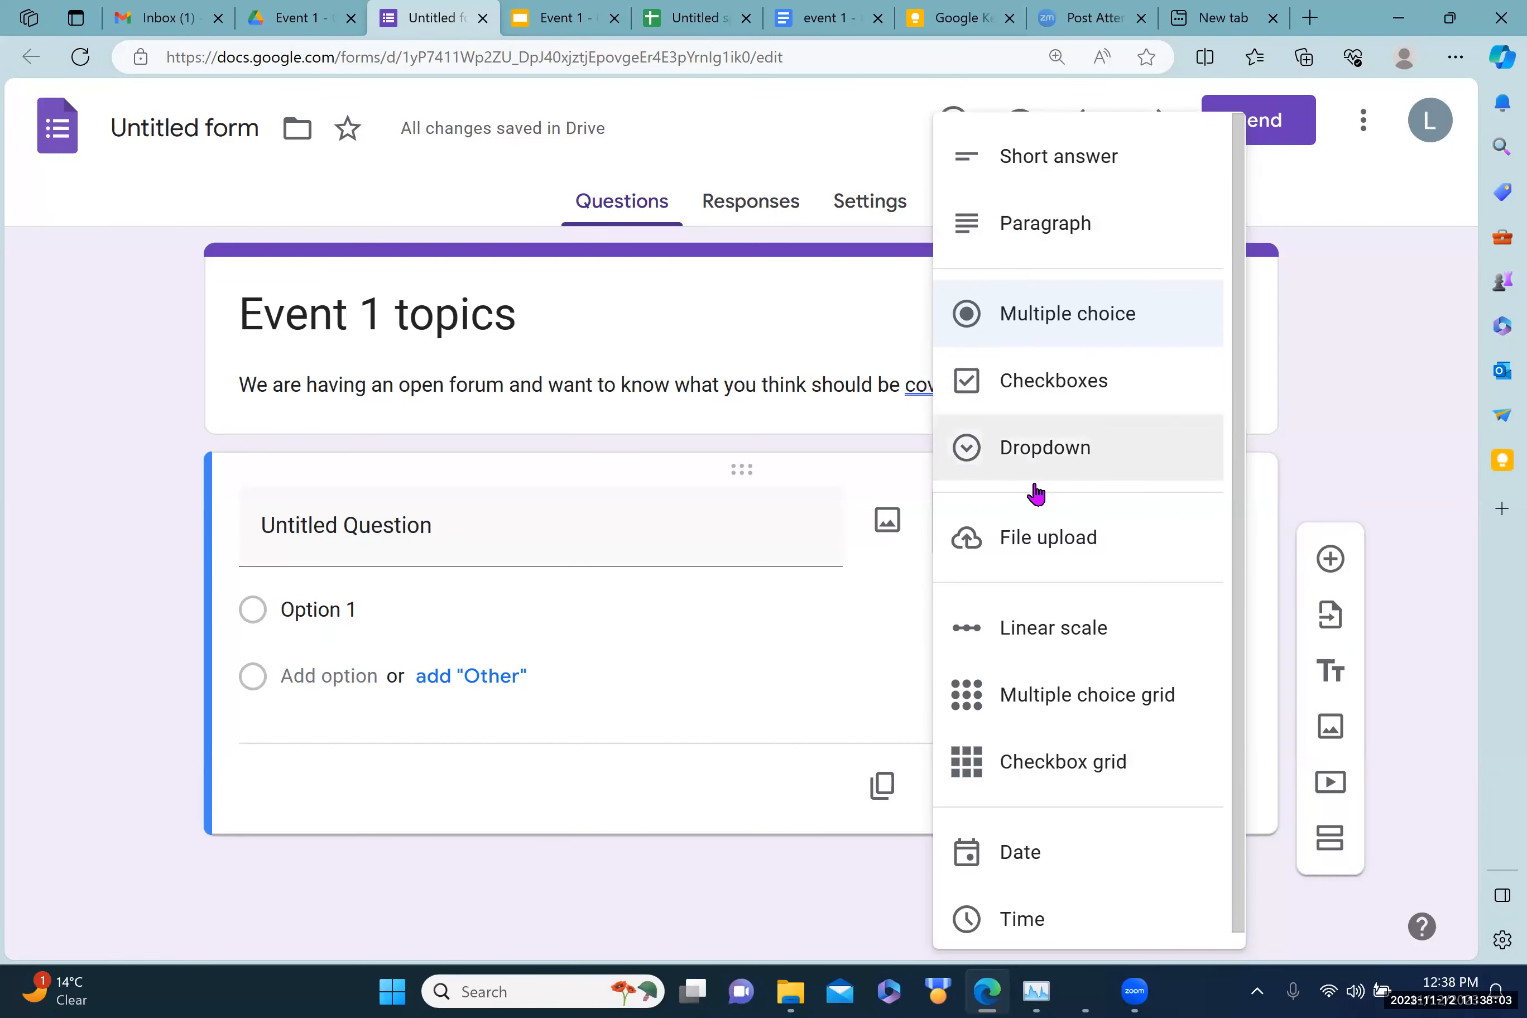
click(710, 675)
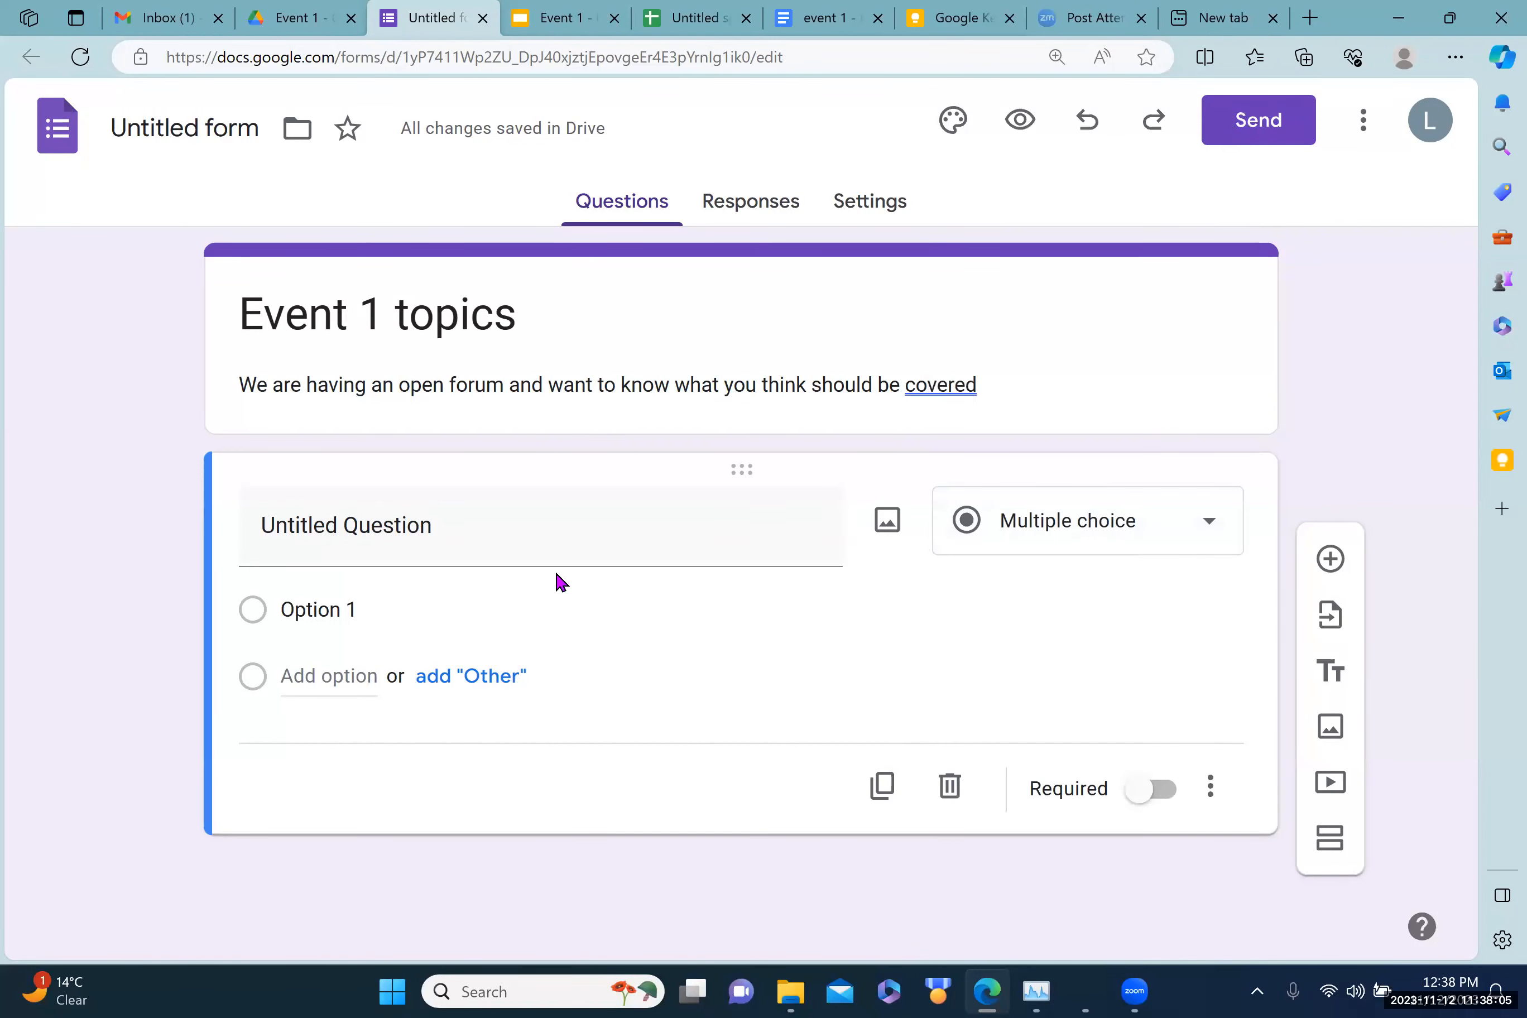
click(438, 525)
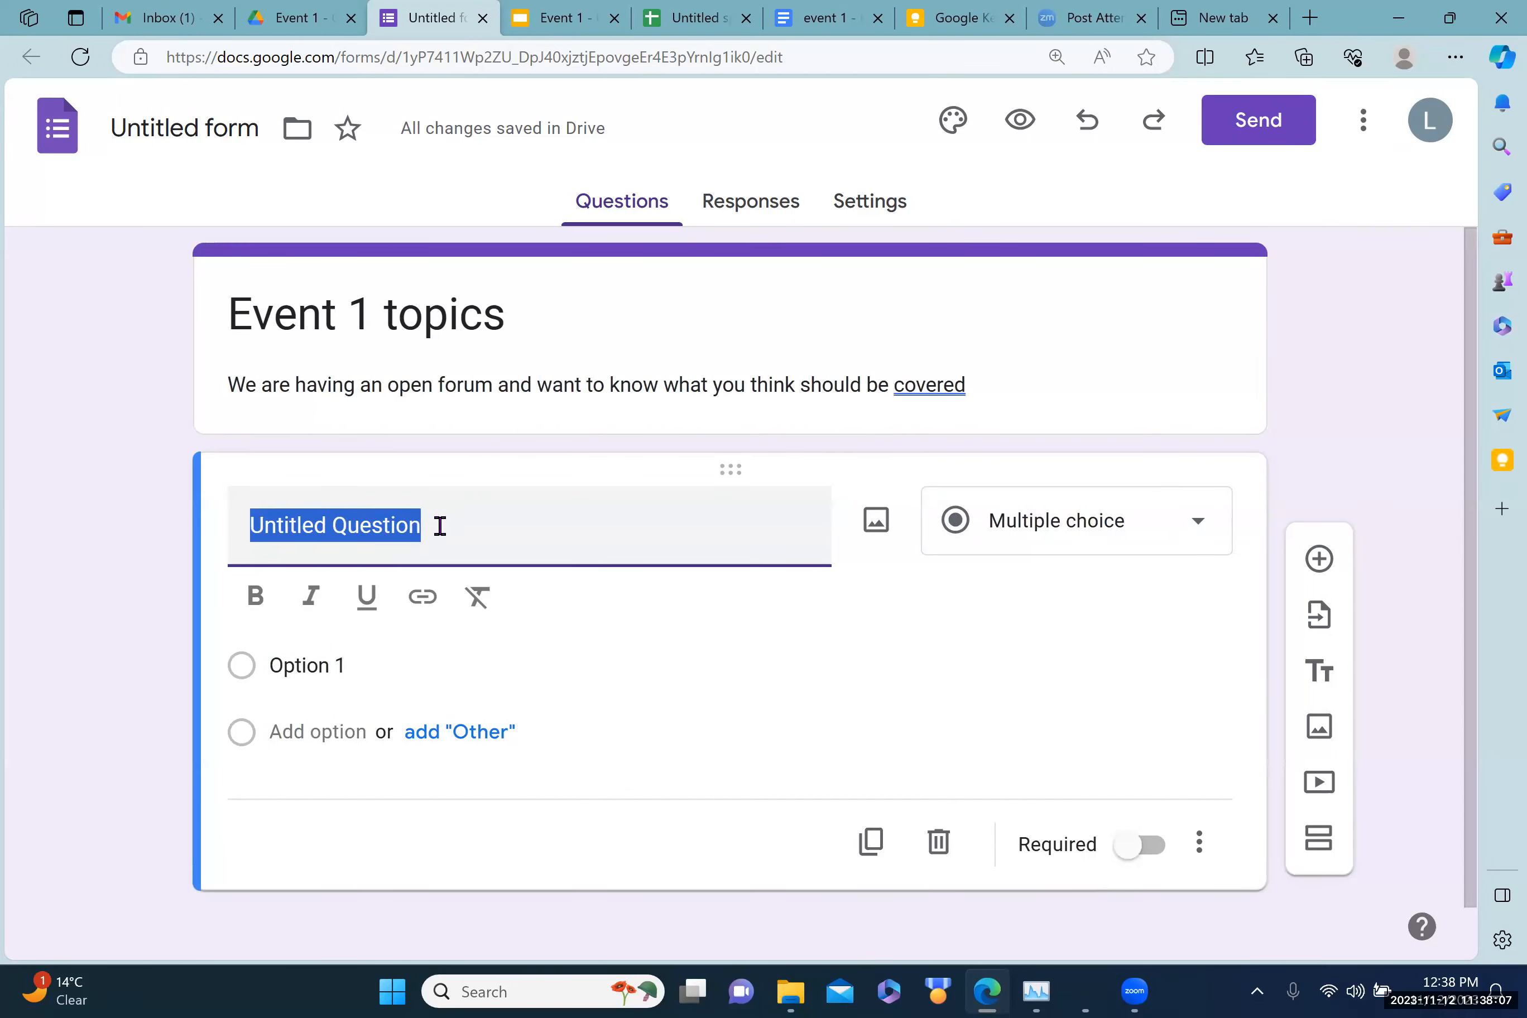
text(which topi)
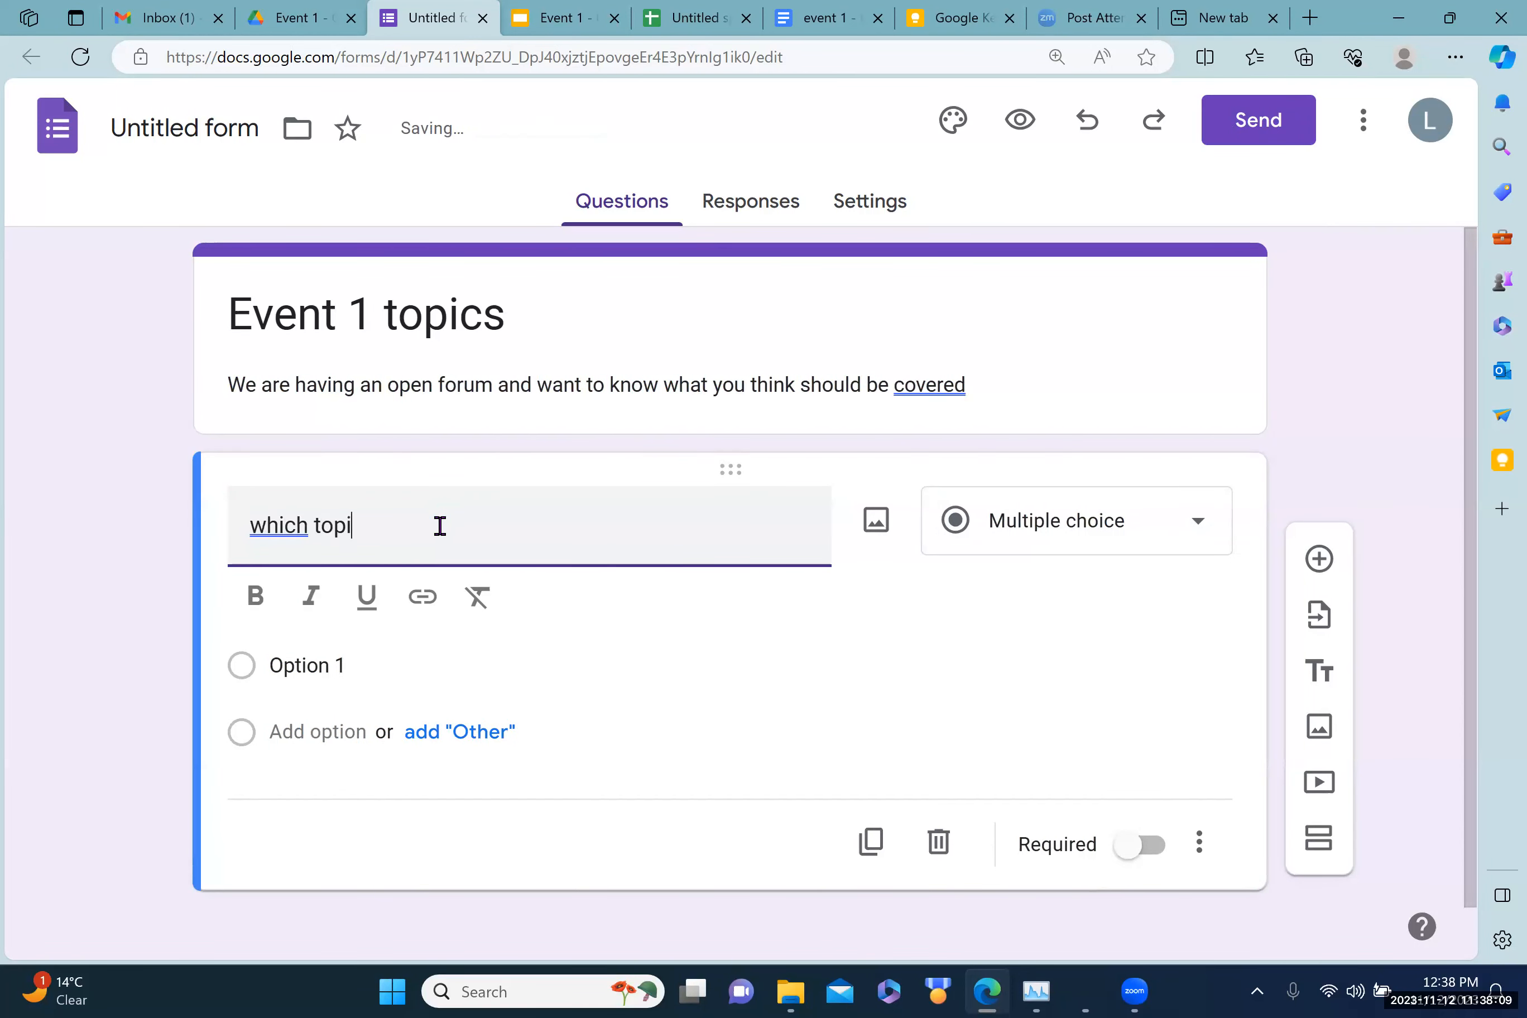
text(c should we co)
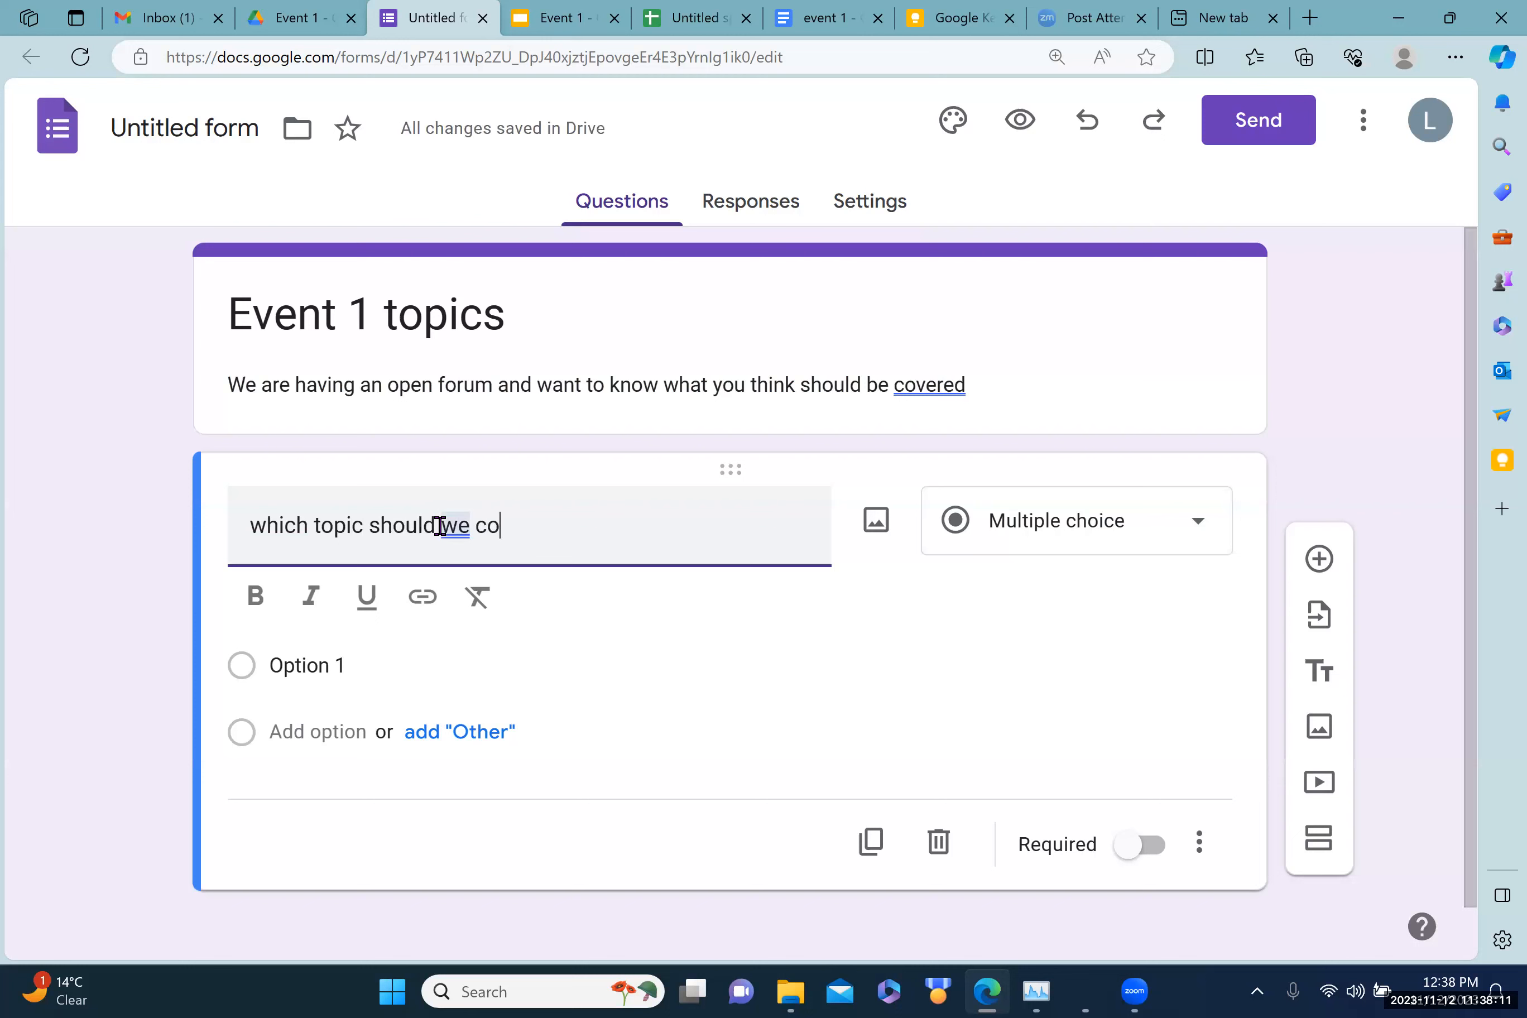
text(ver)
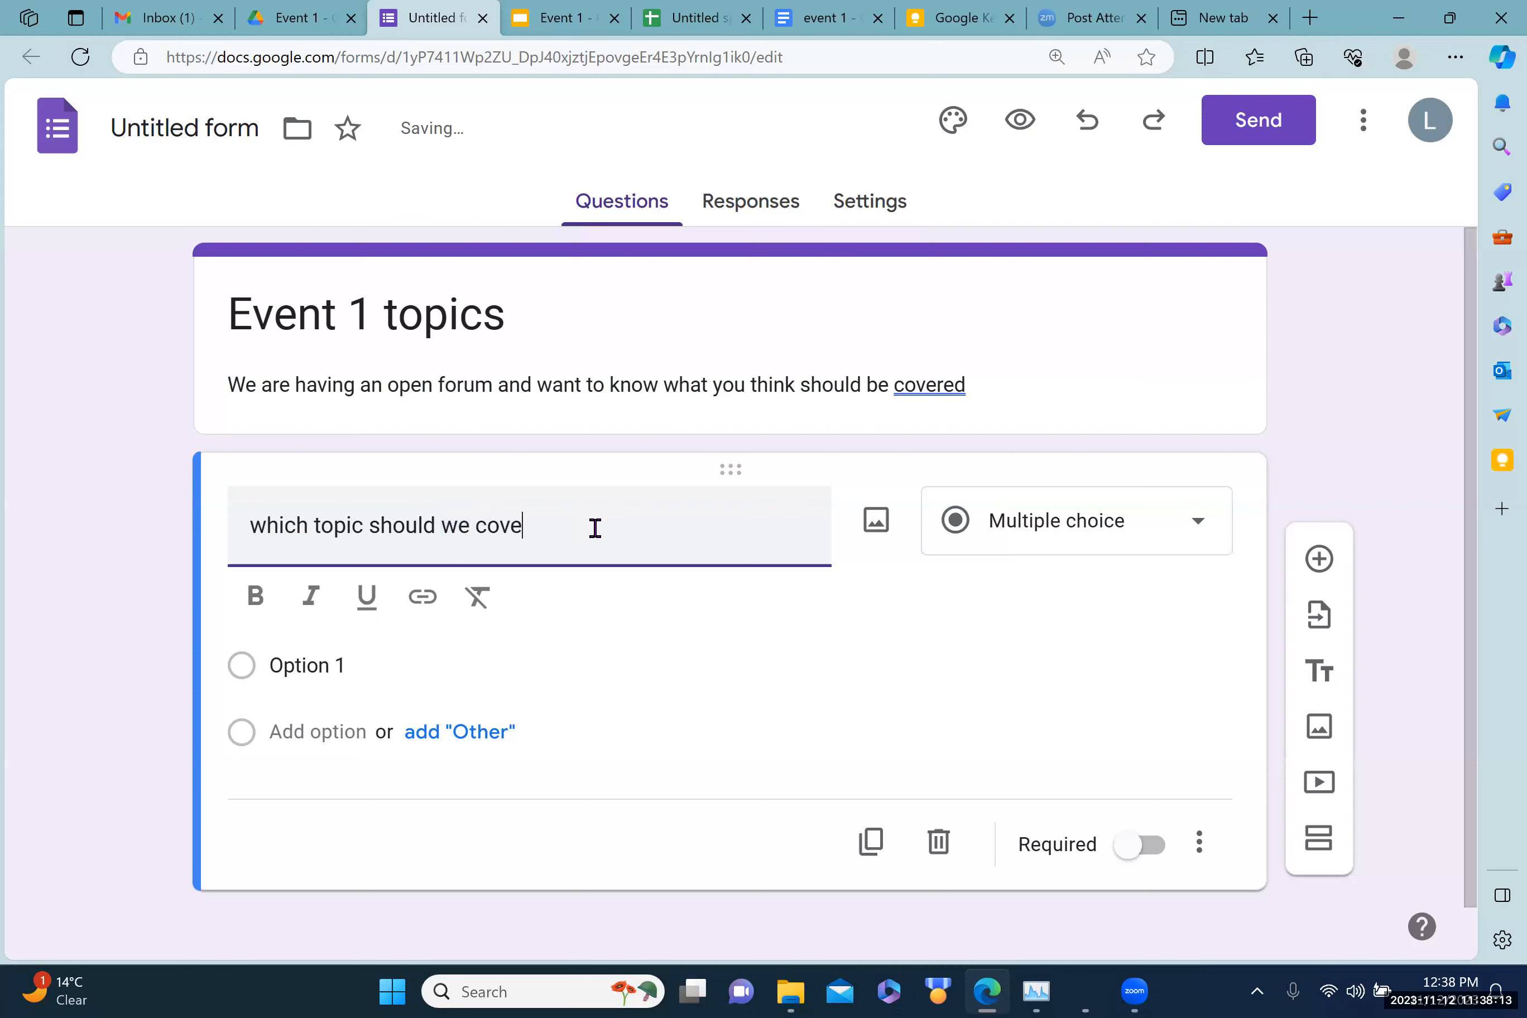
Step: Set the choices to 'voting rights' and 'democracy at risk', add Other, and delete Option 3
click(306, 666)
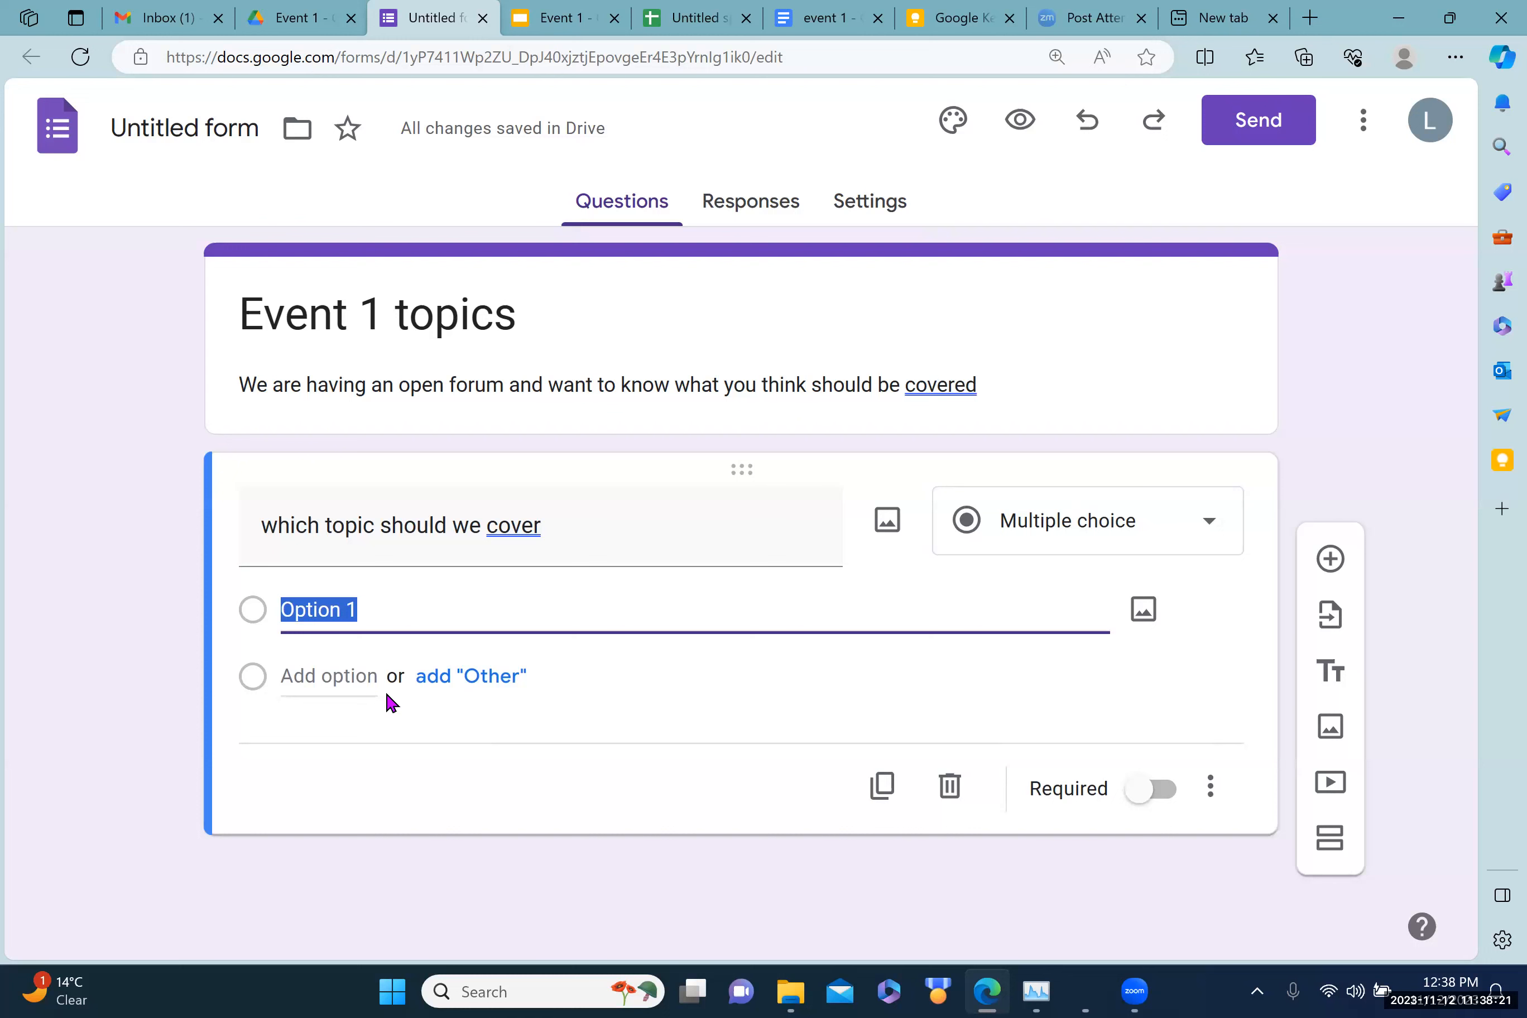
text(voting rig)
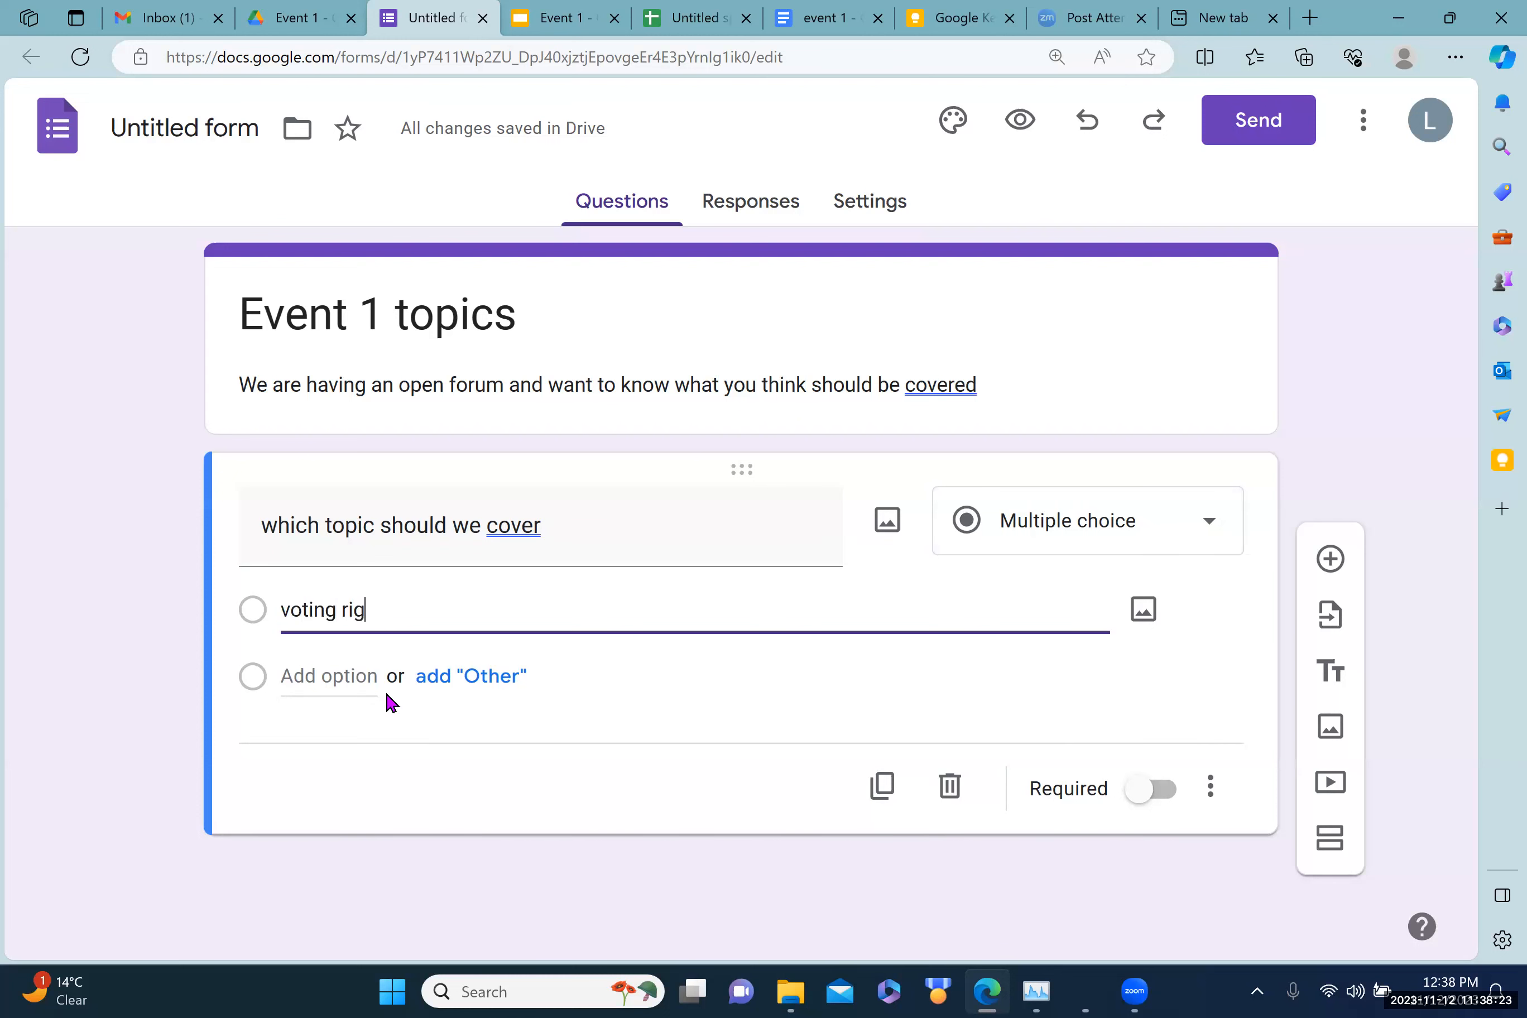
text(hts)
click(334, 677)
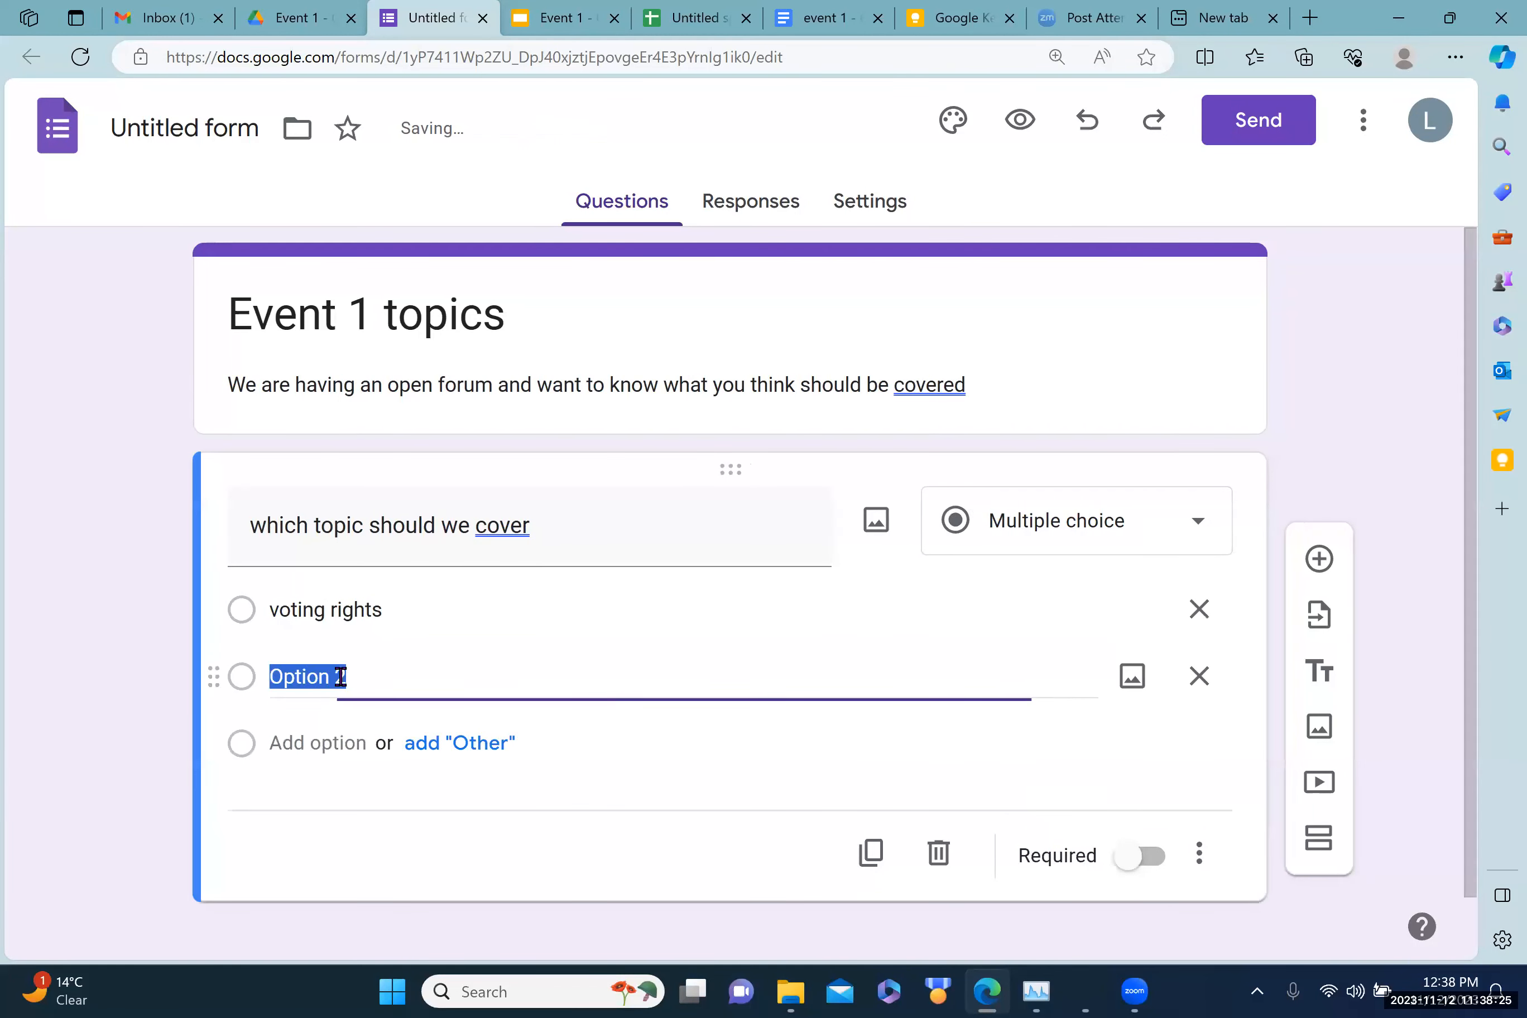
text(deco)
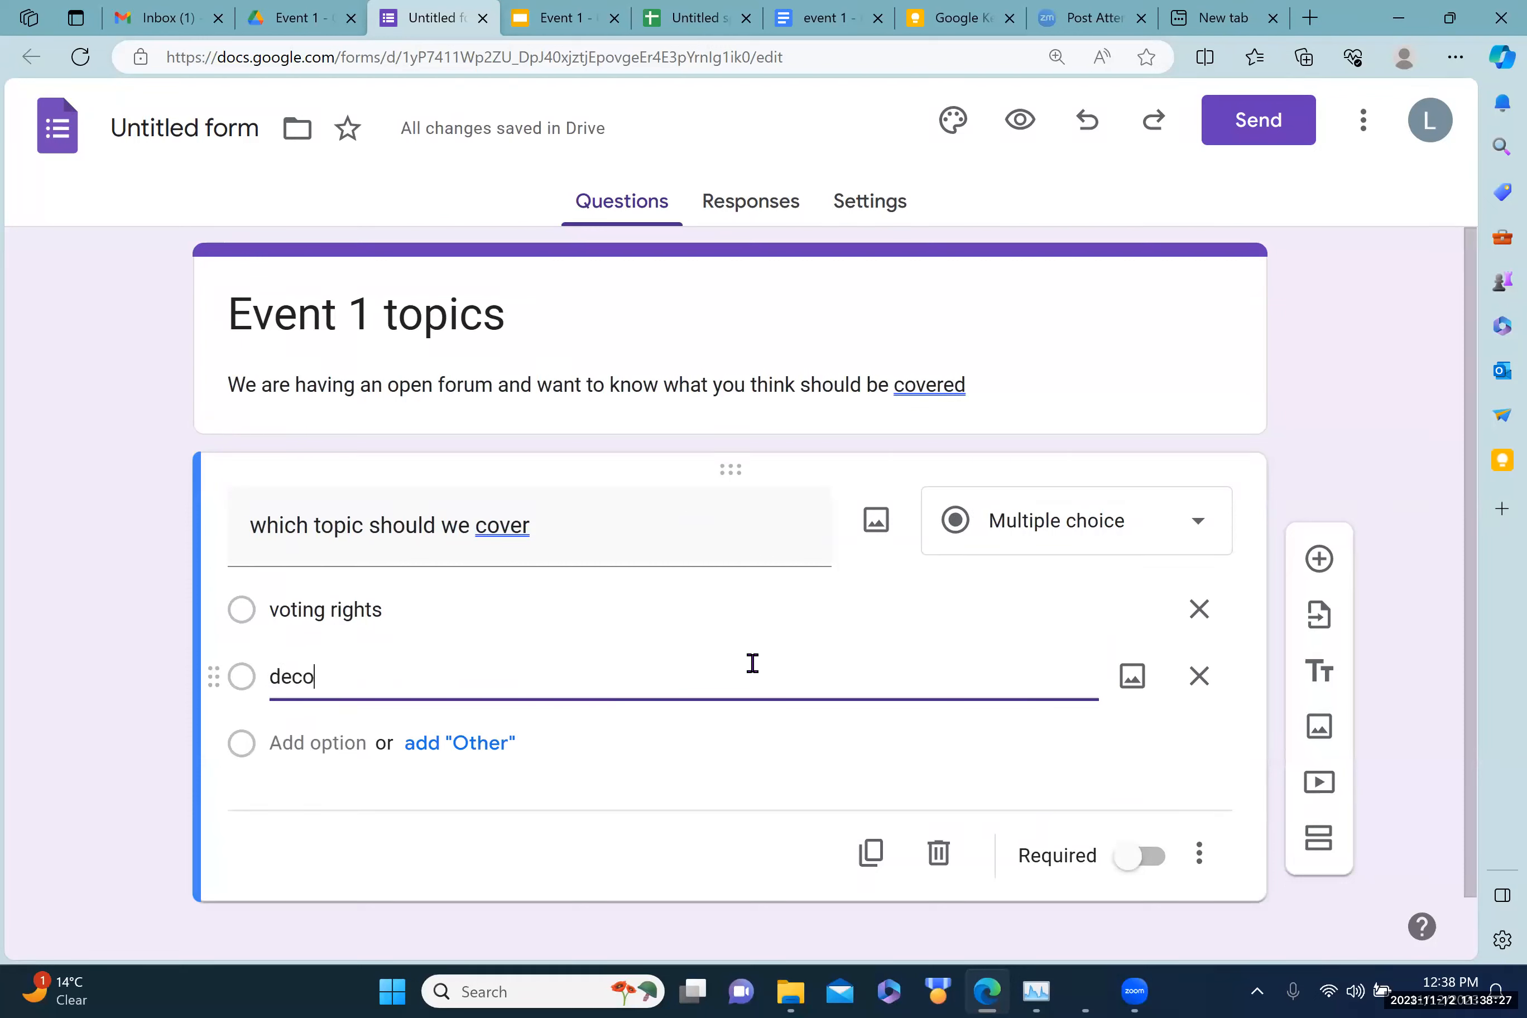
text(mmocracy at risk)
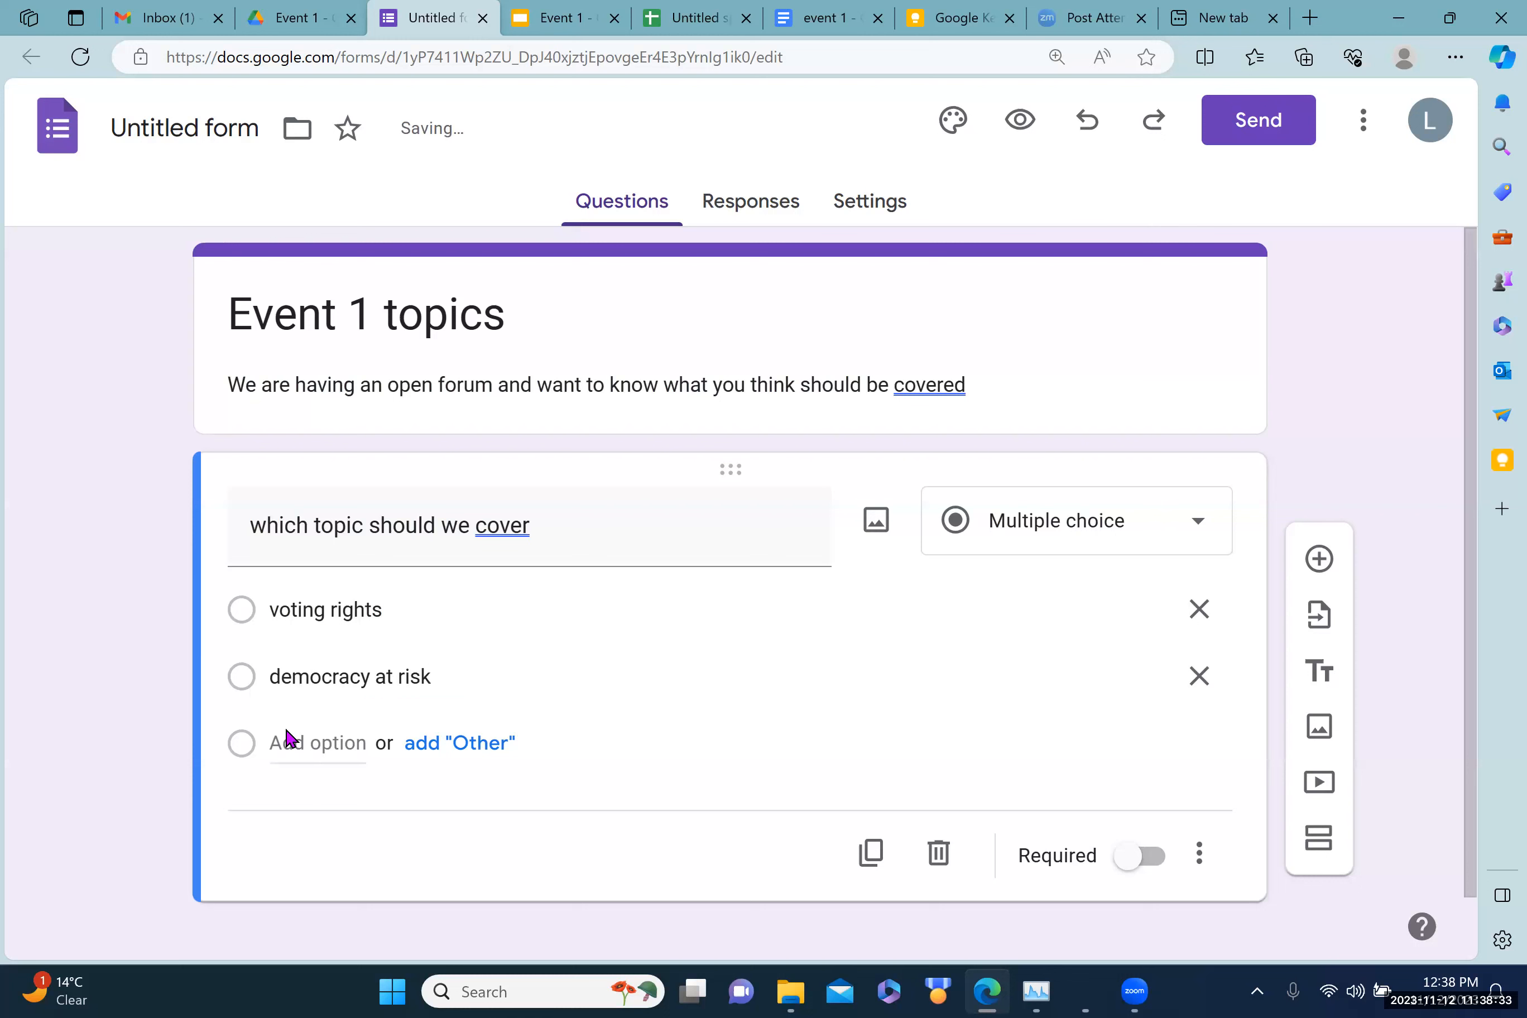
click(301, 744)
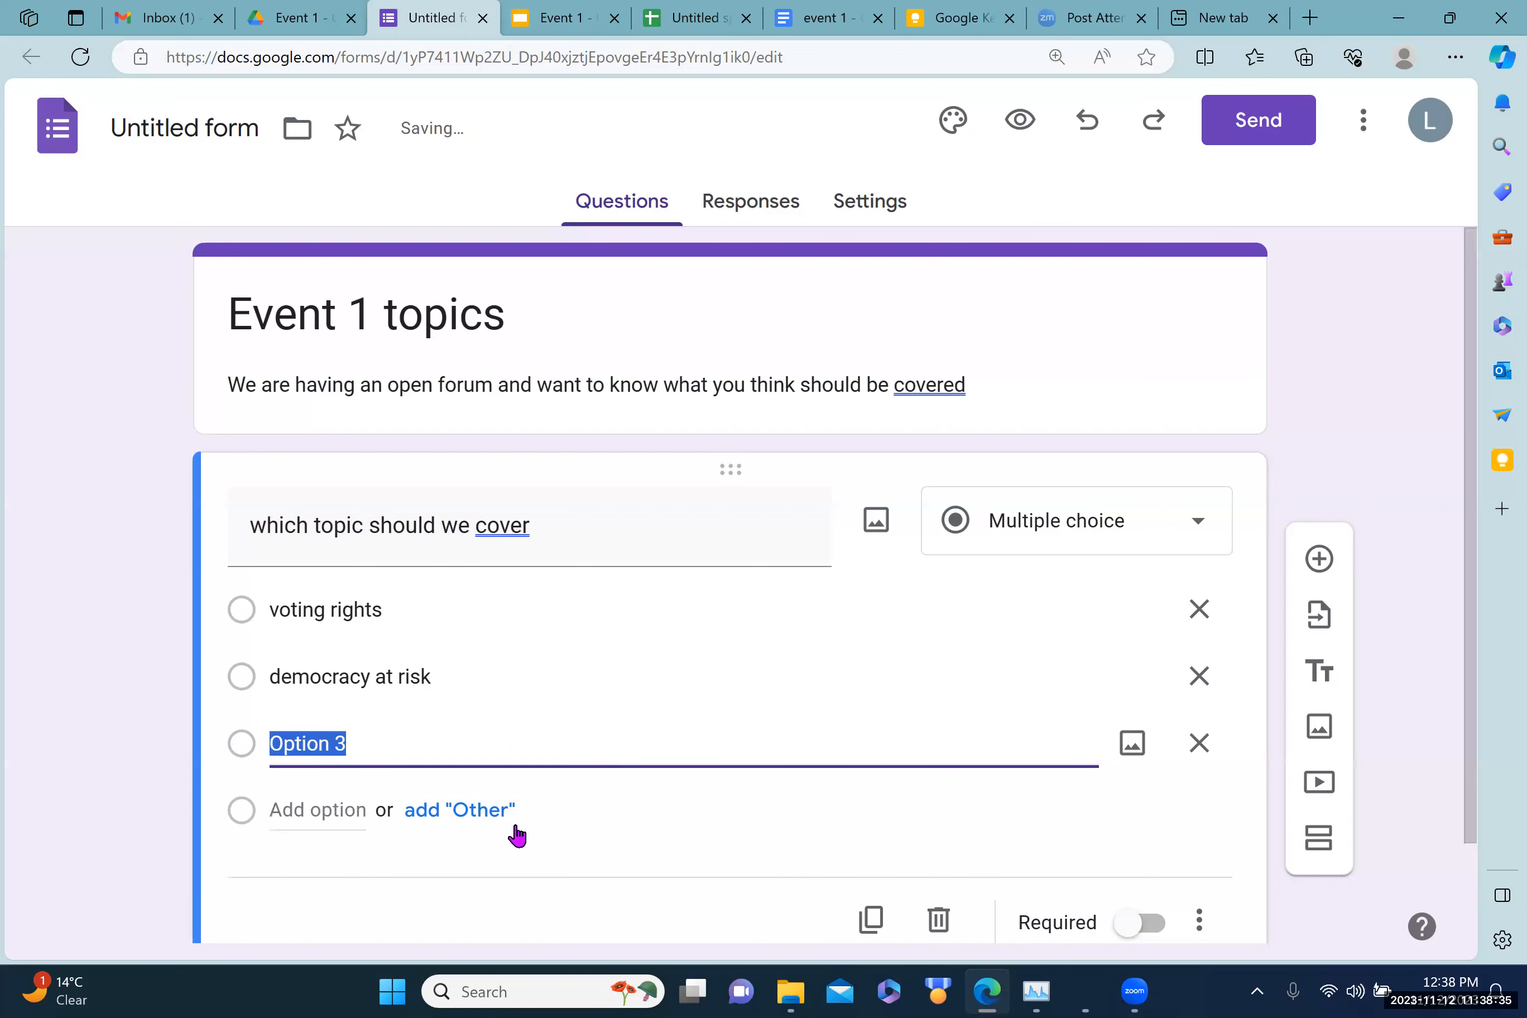
click(491, 814)
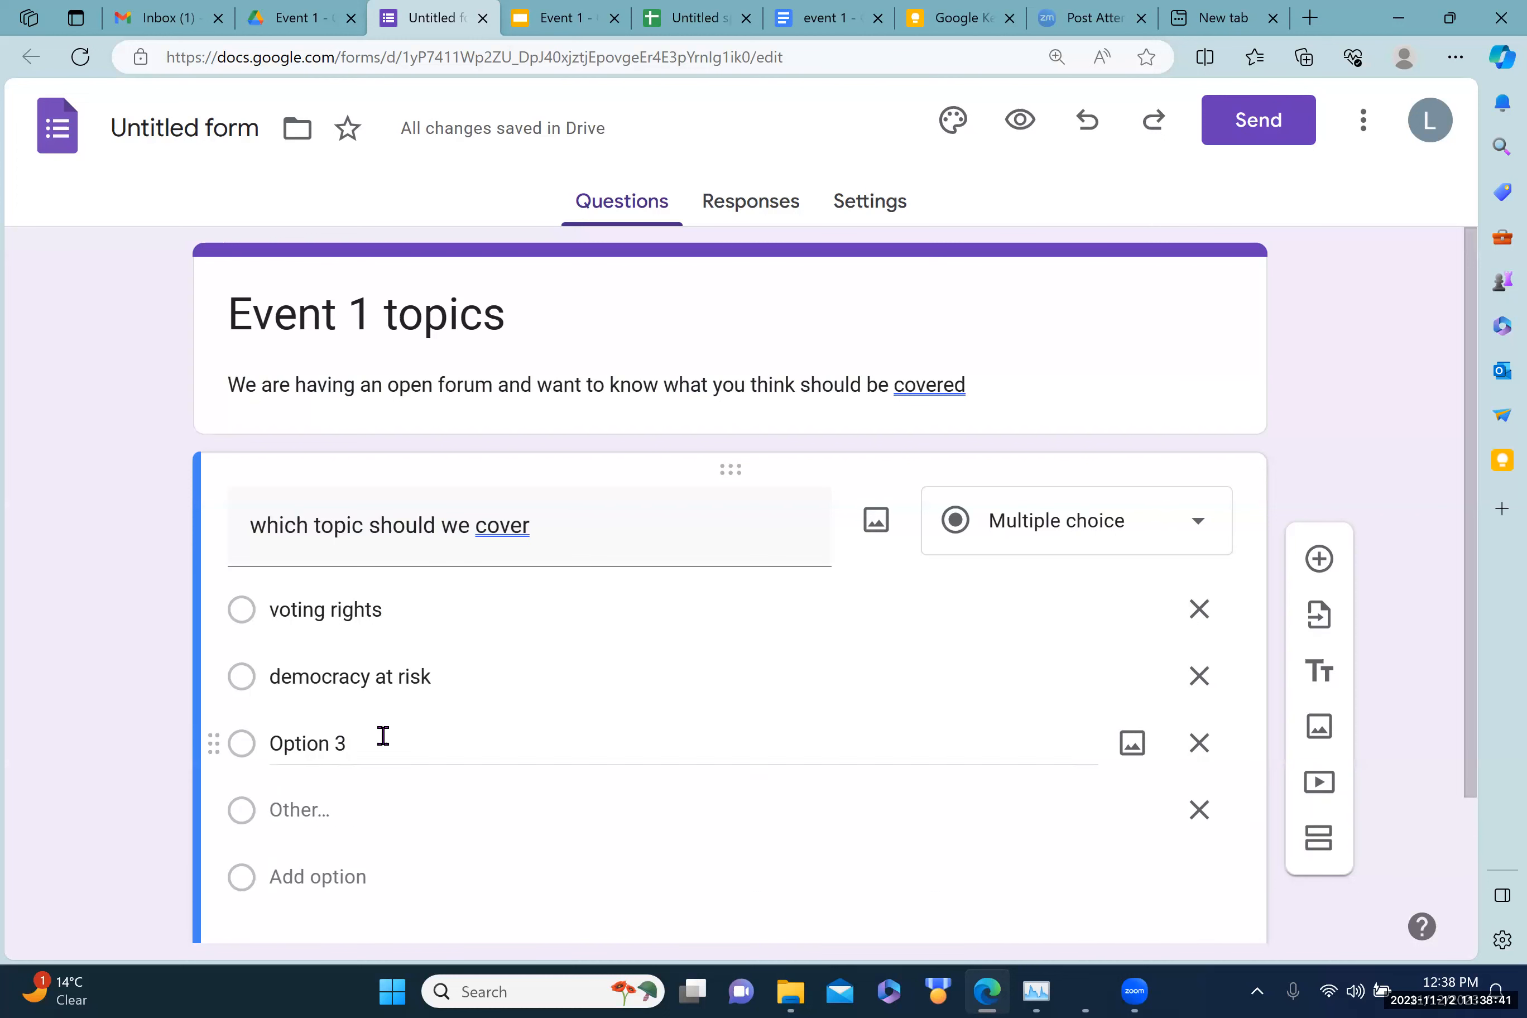
click(1201, 745)
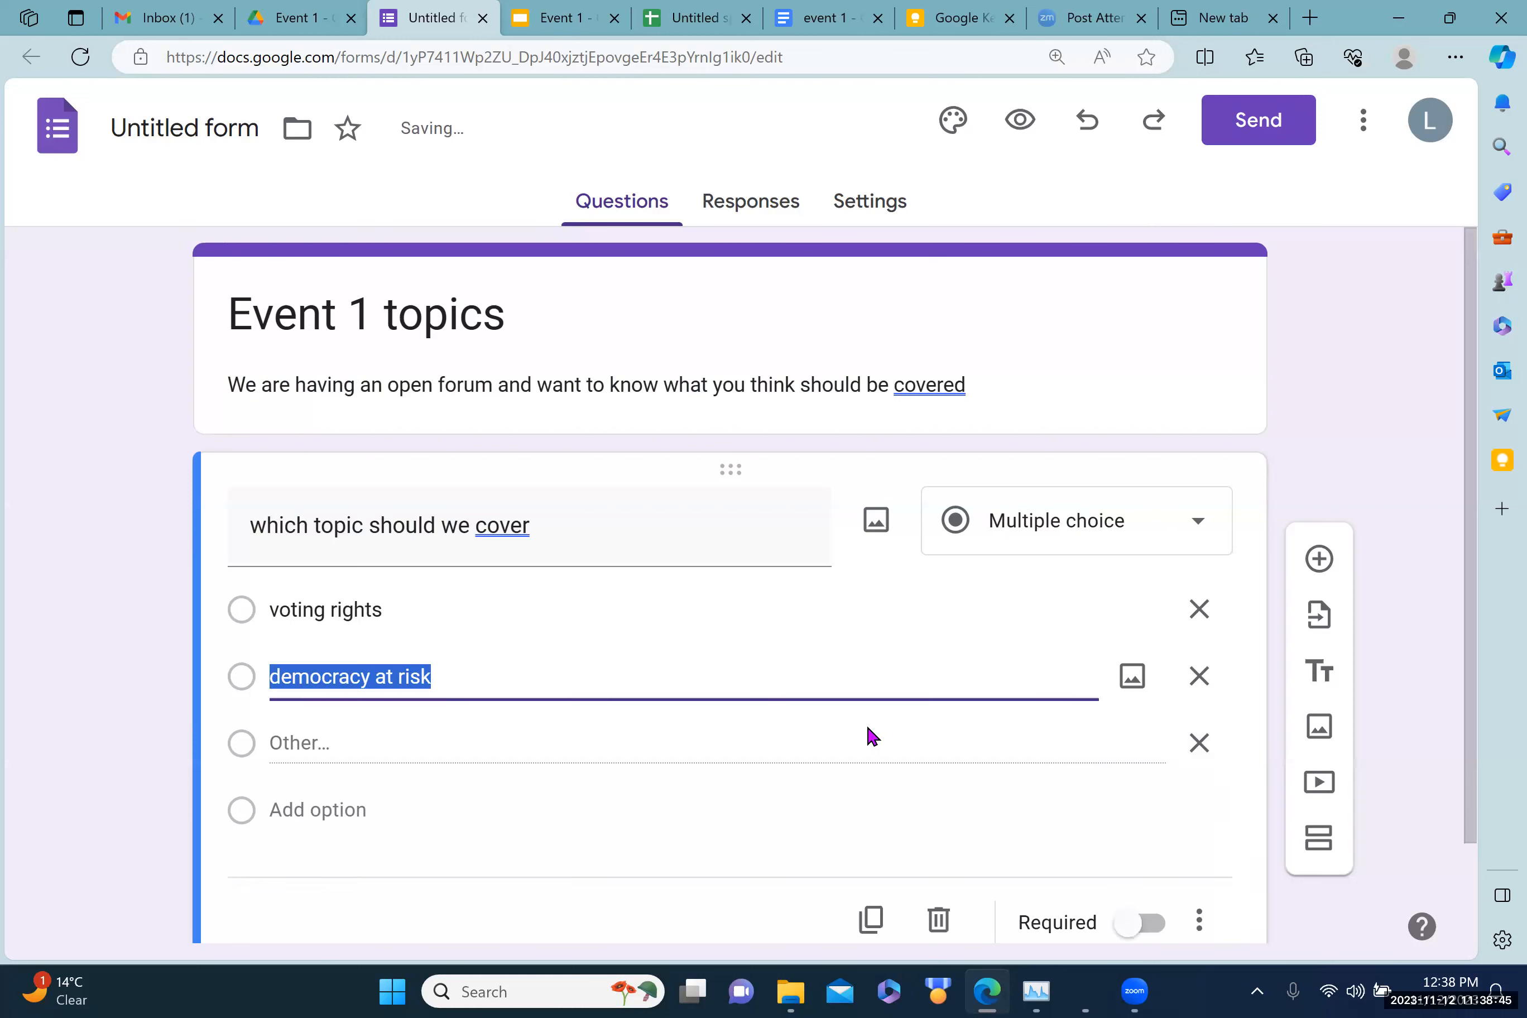
drag(1469, 484, 1471, 578)
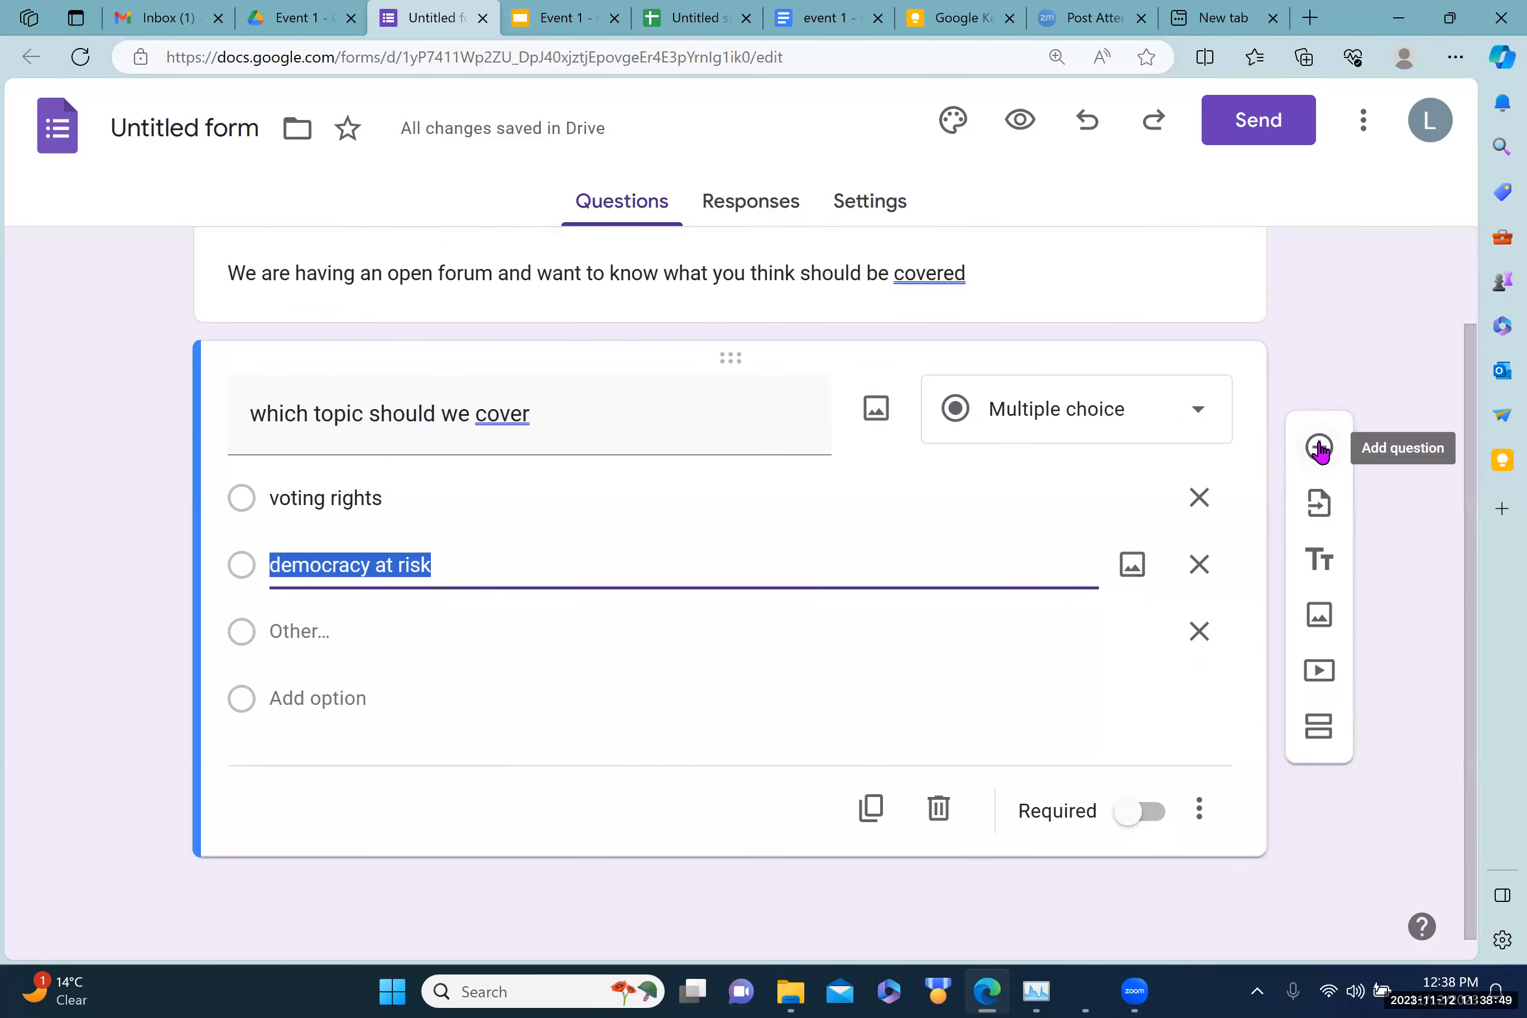
Step: Add a 'Name' question and mark both it and the topic question as required
click(1320, 450)
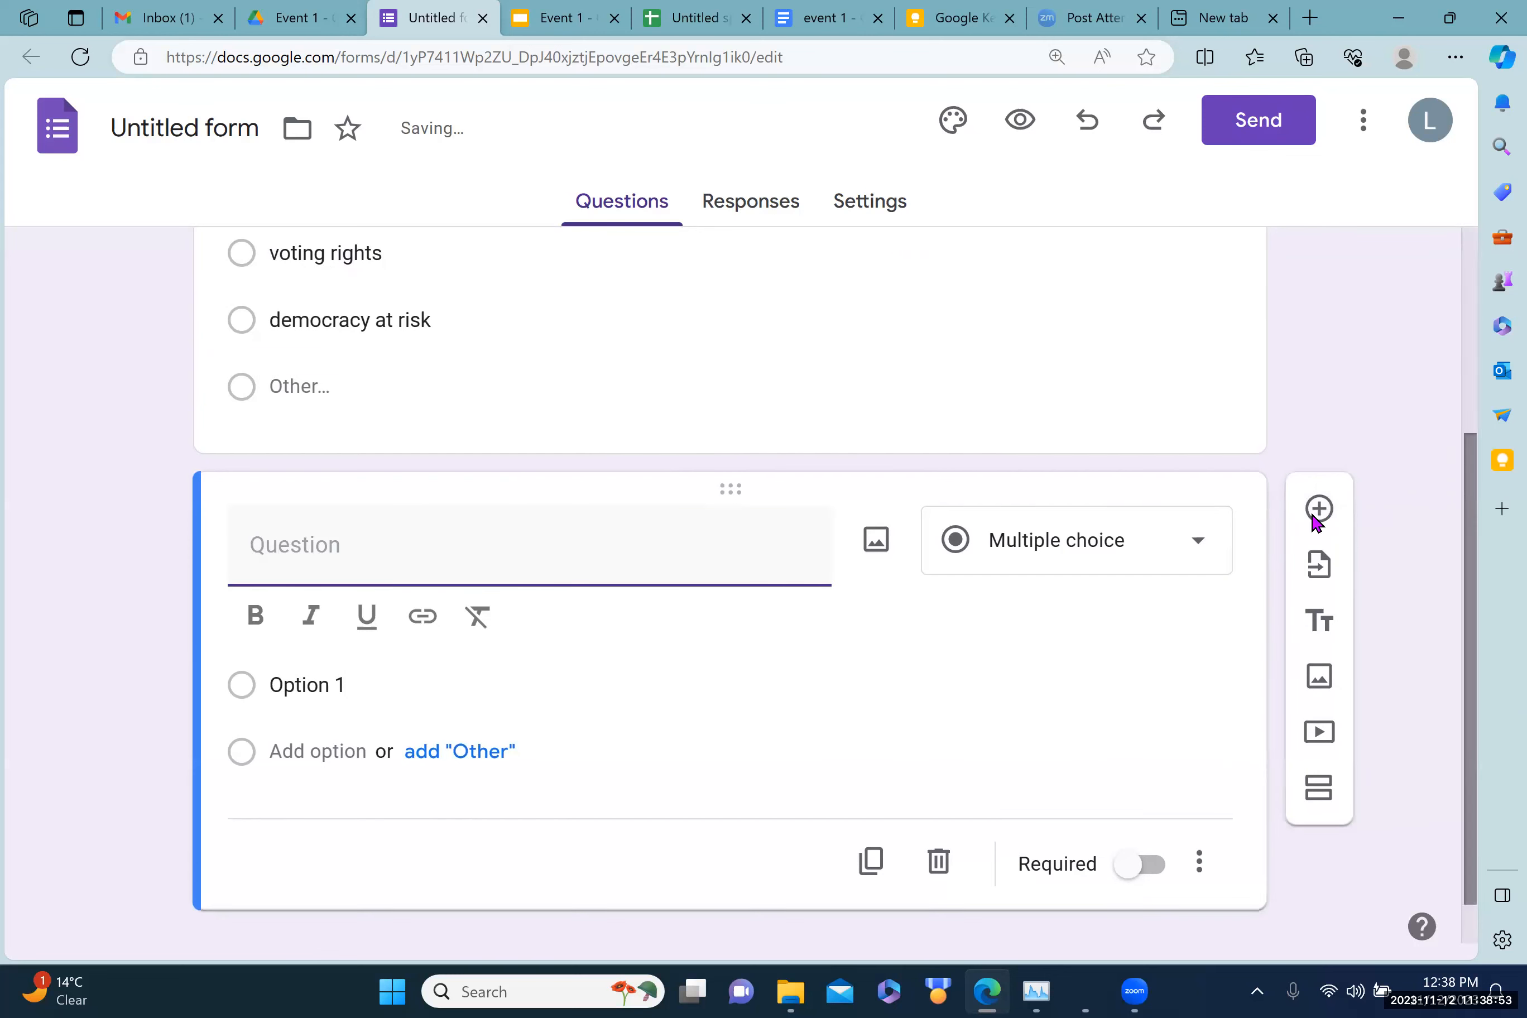
text(Name)
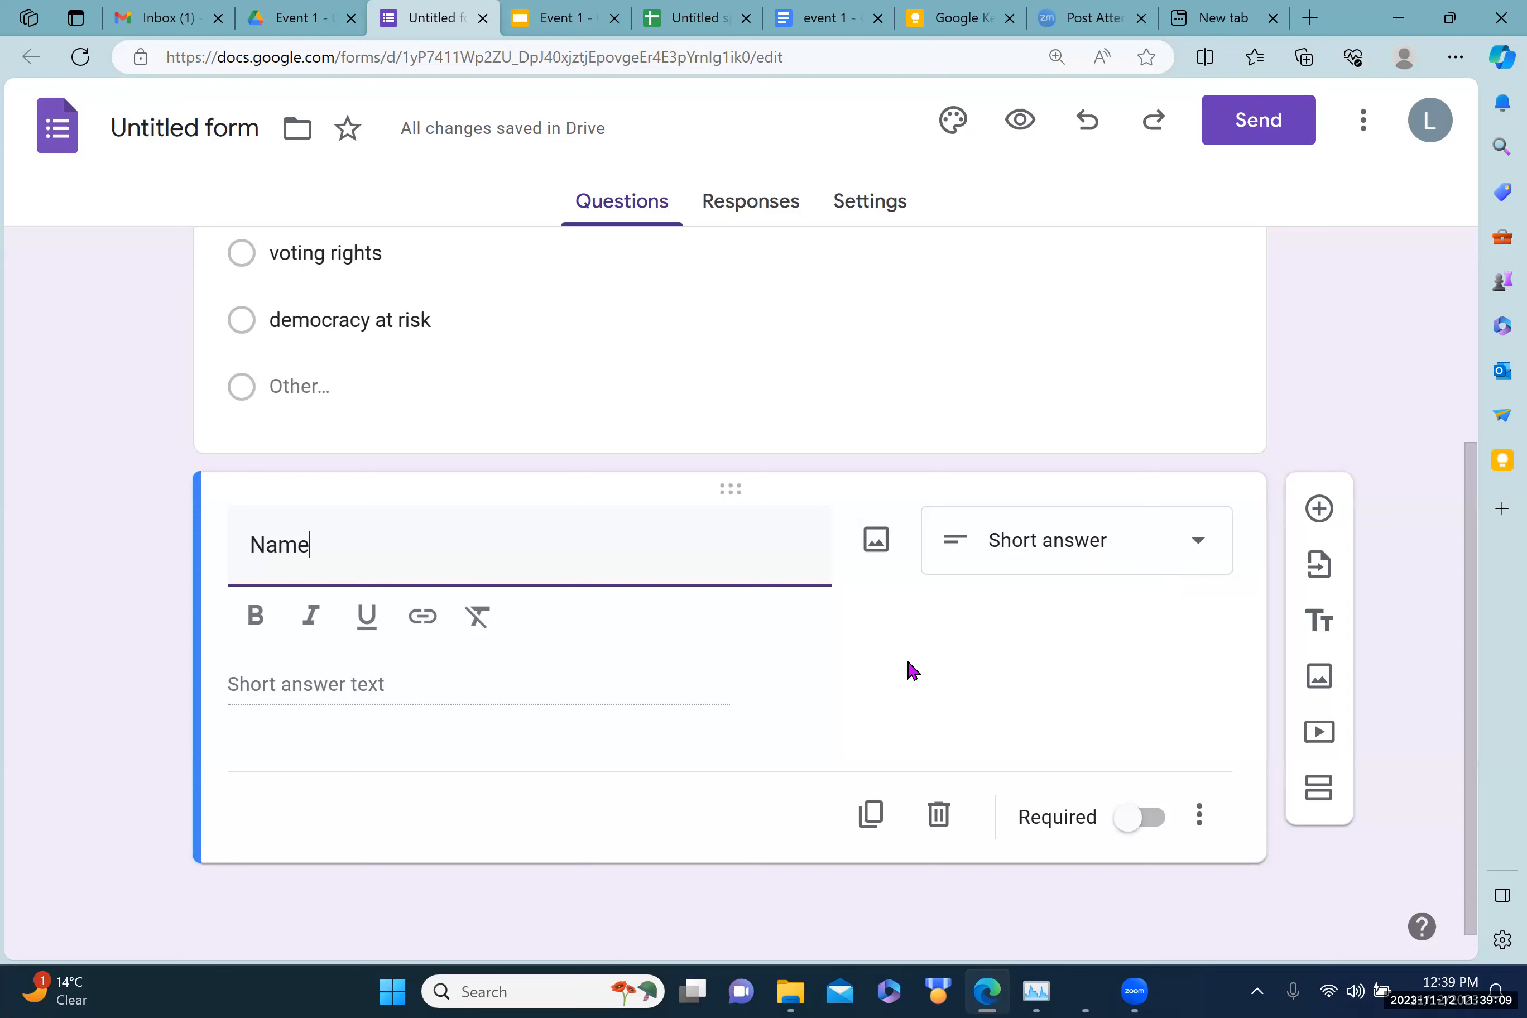
click(1133, 821)
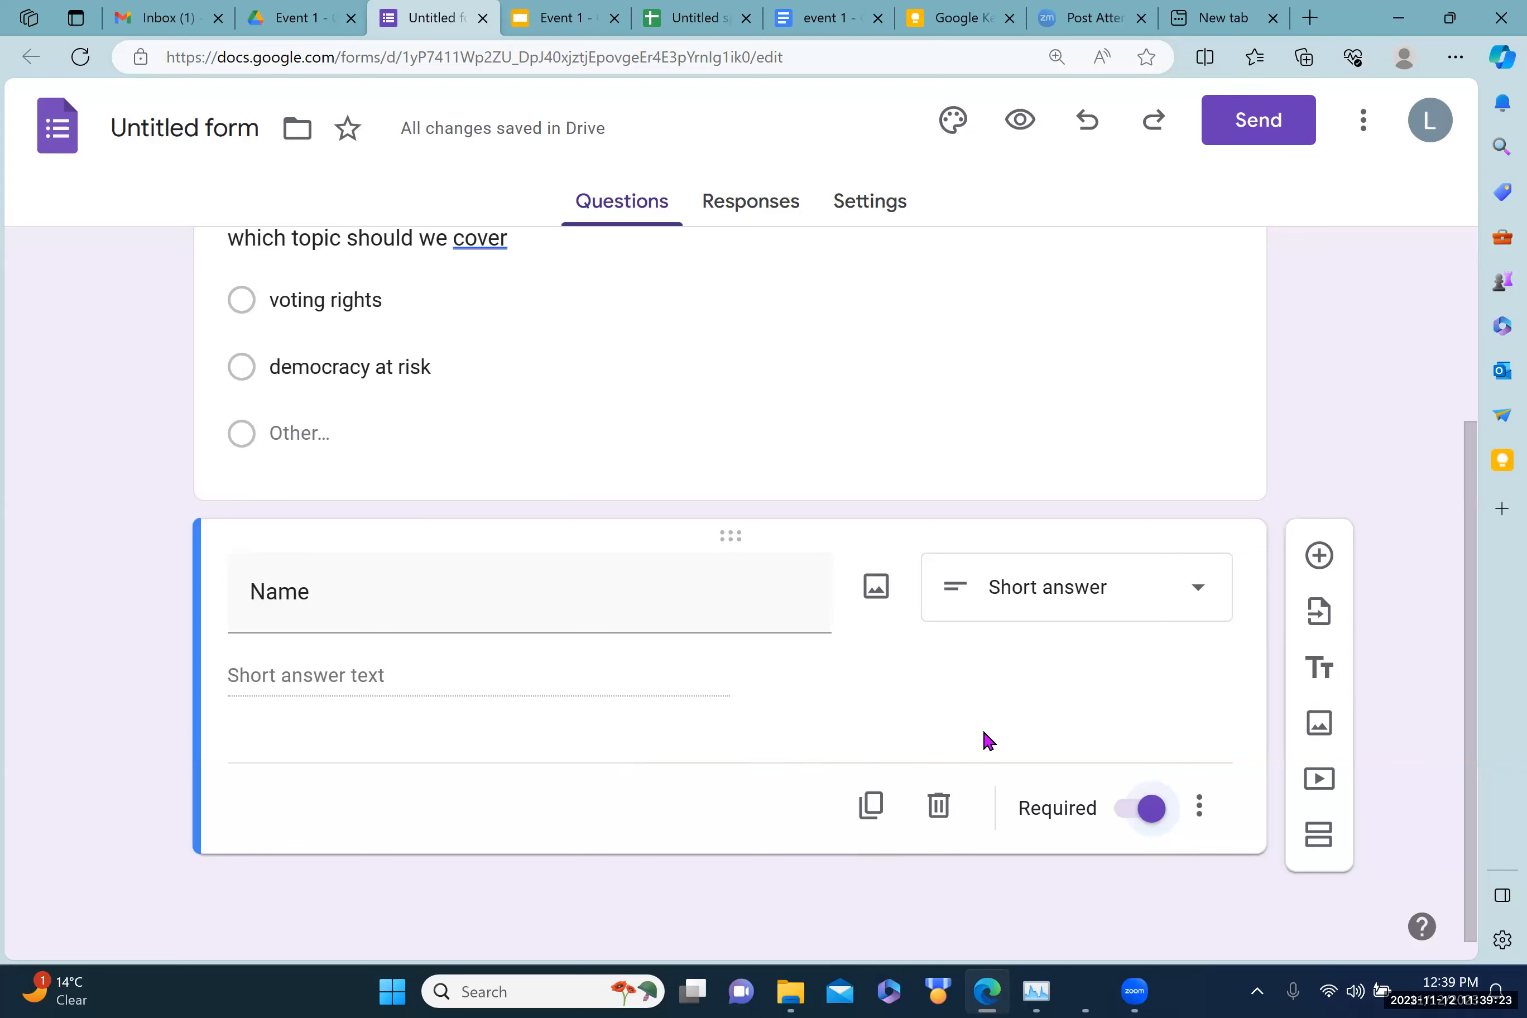
click(801, 433)
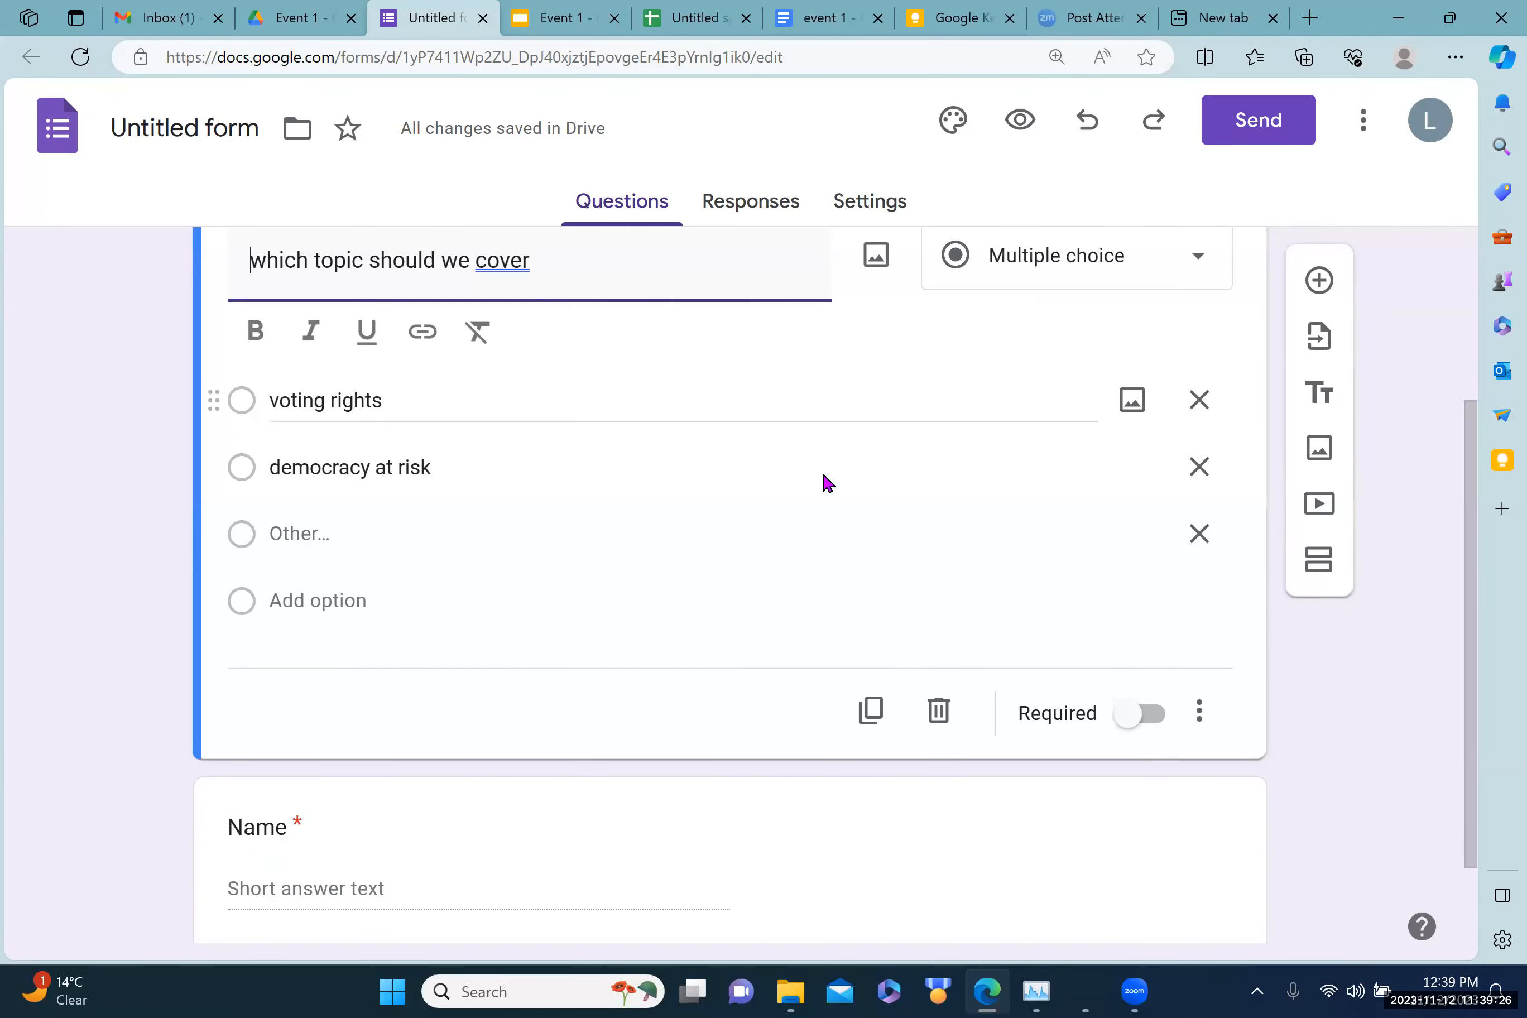
click(1137, 718)
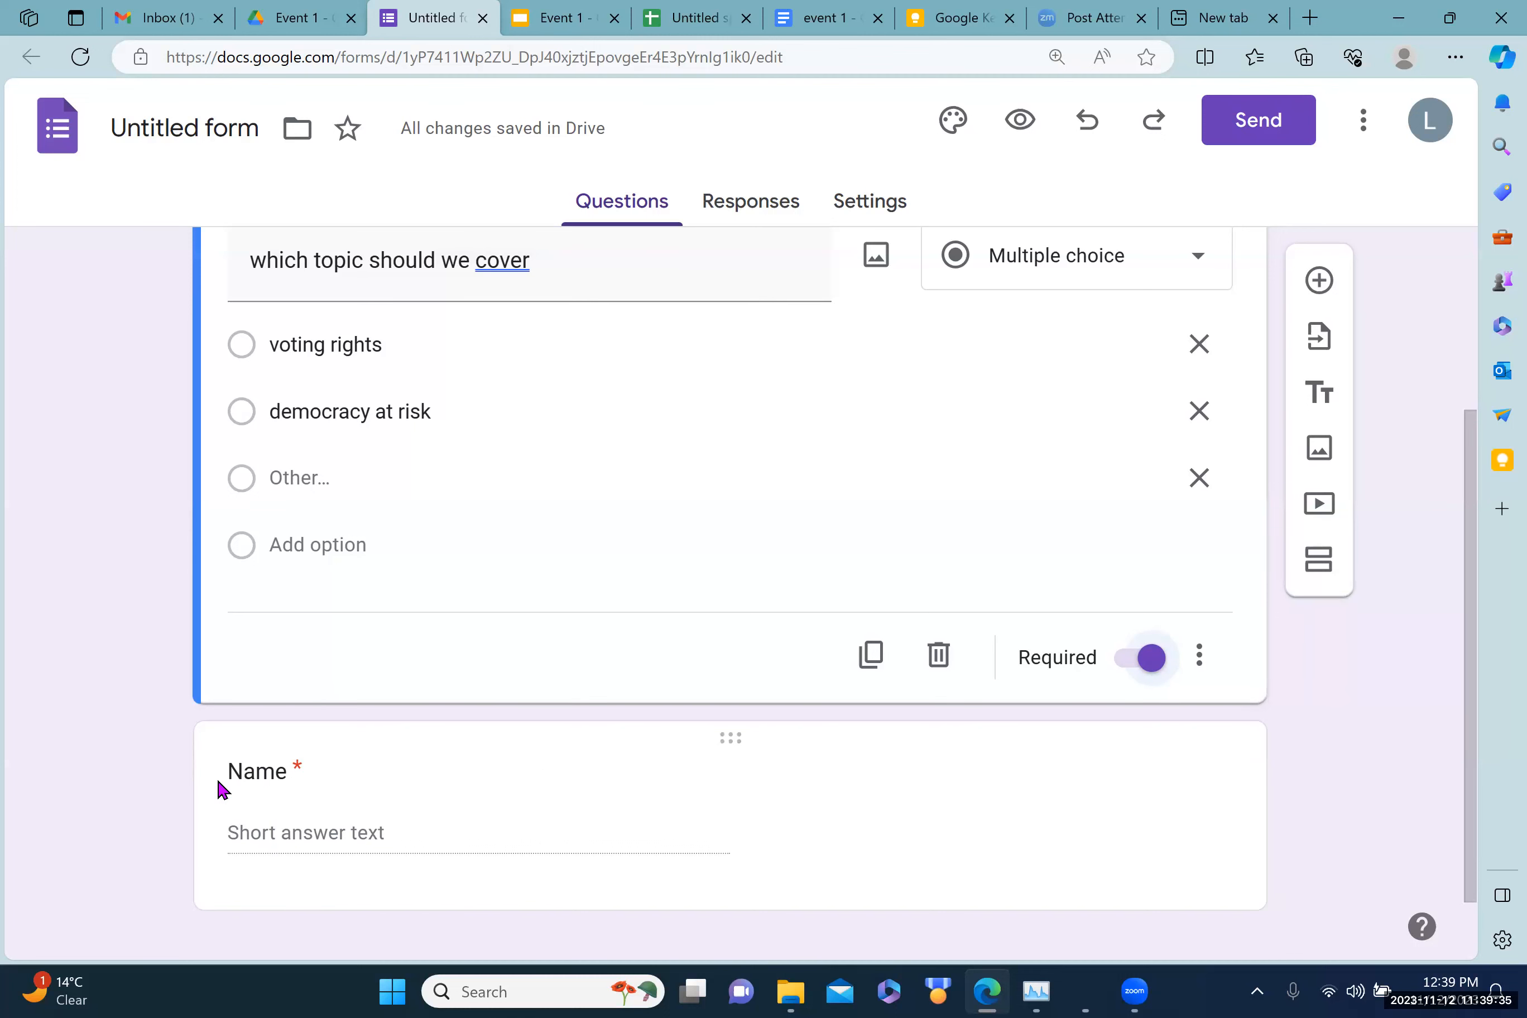
Step: Drag the Name question above 'which topic should we cover' so it comes first
click(247, 802)
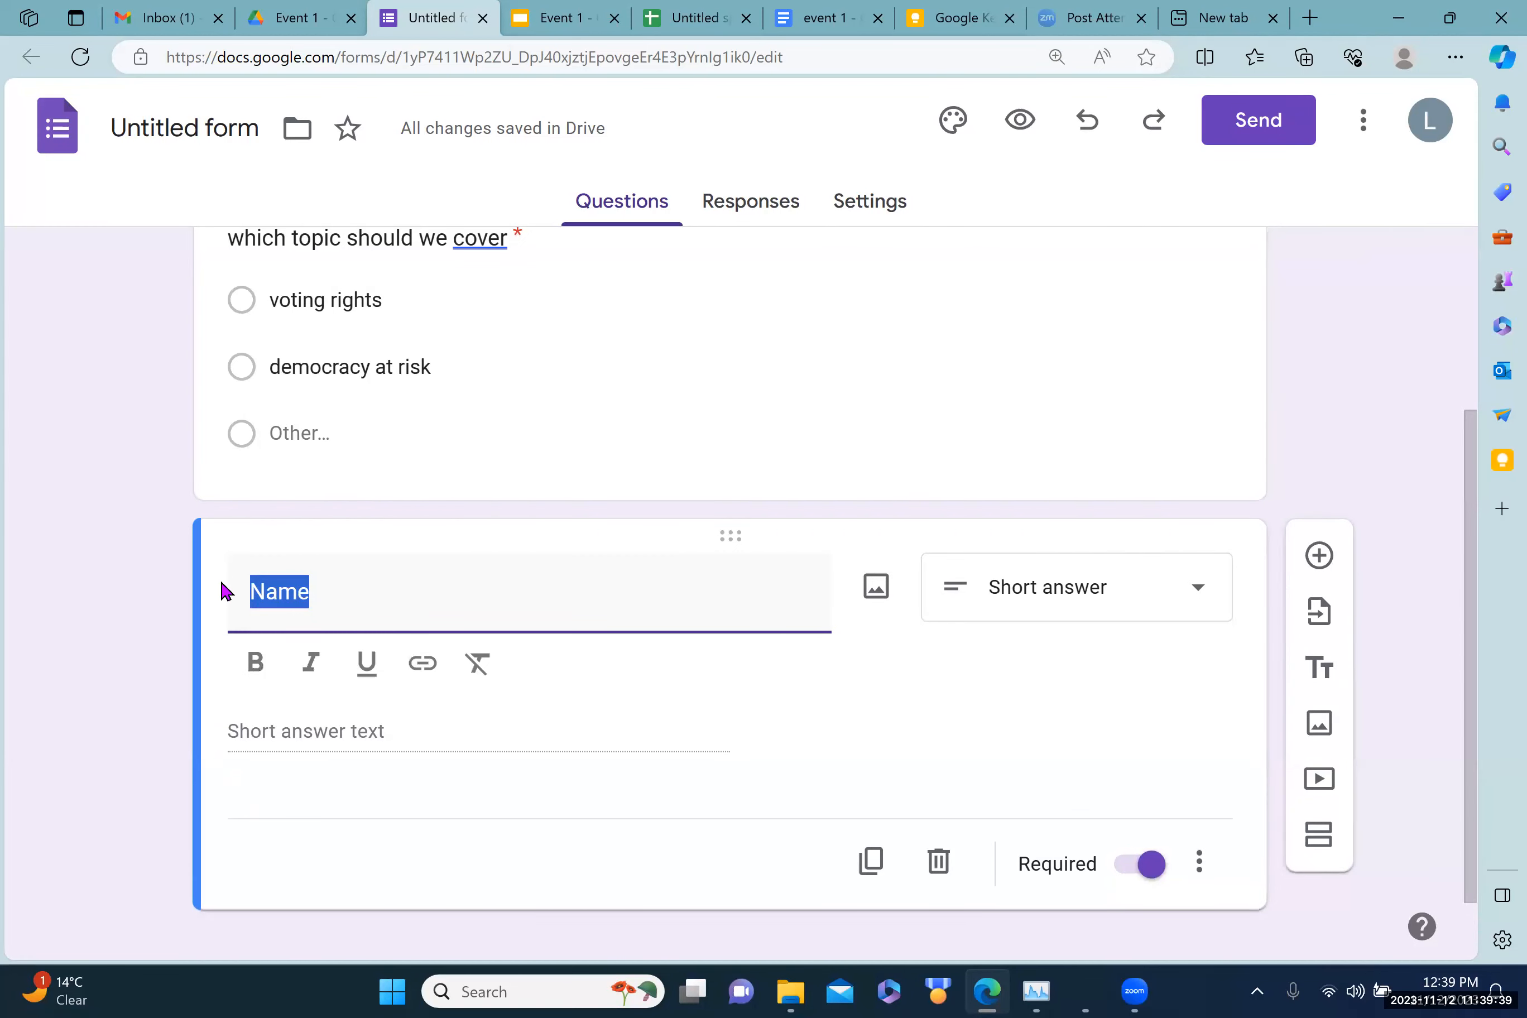
drag(221, 571, 238, 244)
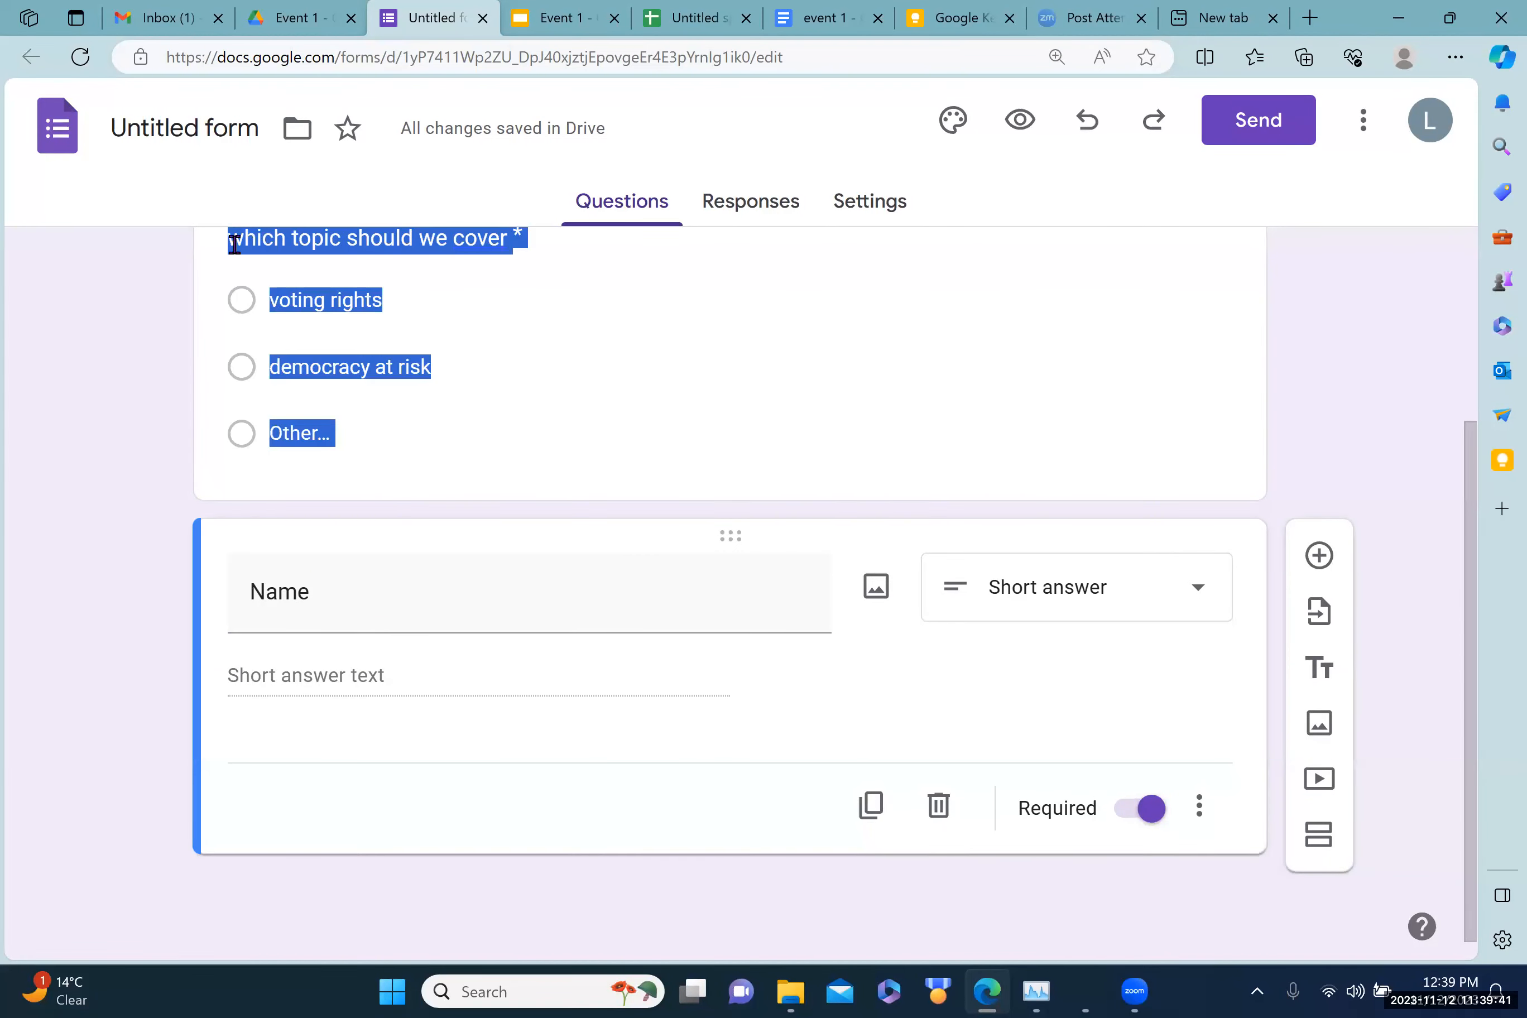
scroll(238, 244, up, 3)
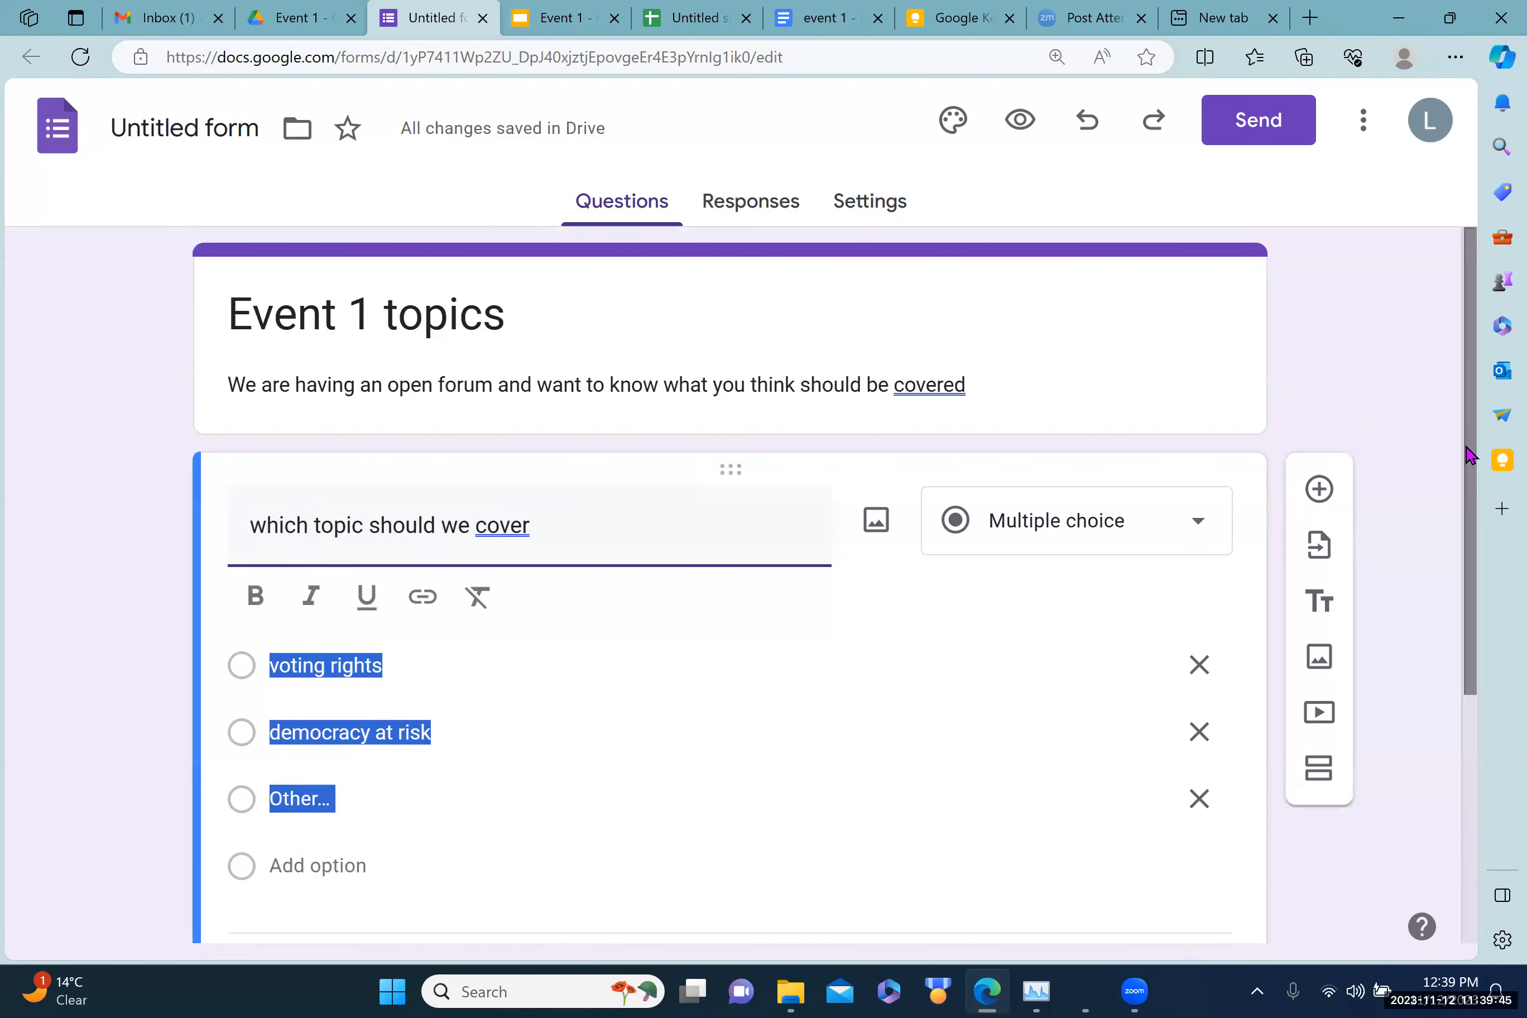
drag(1468, 492, 1496, 747)
click(803, 780)
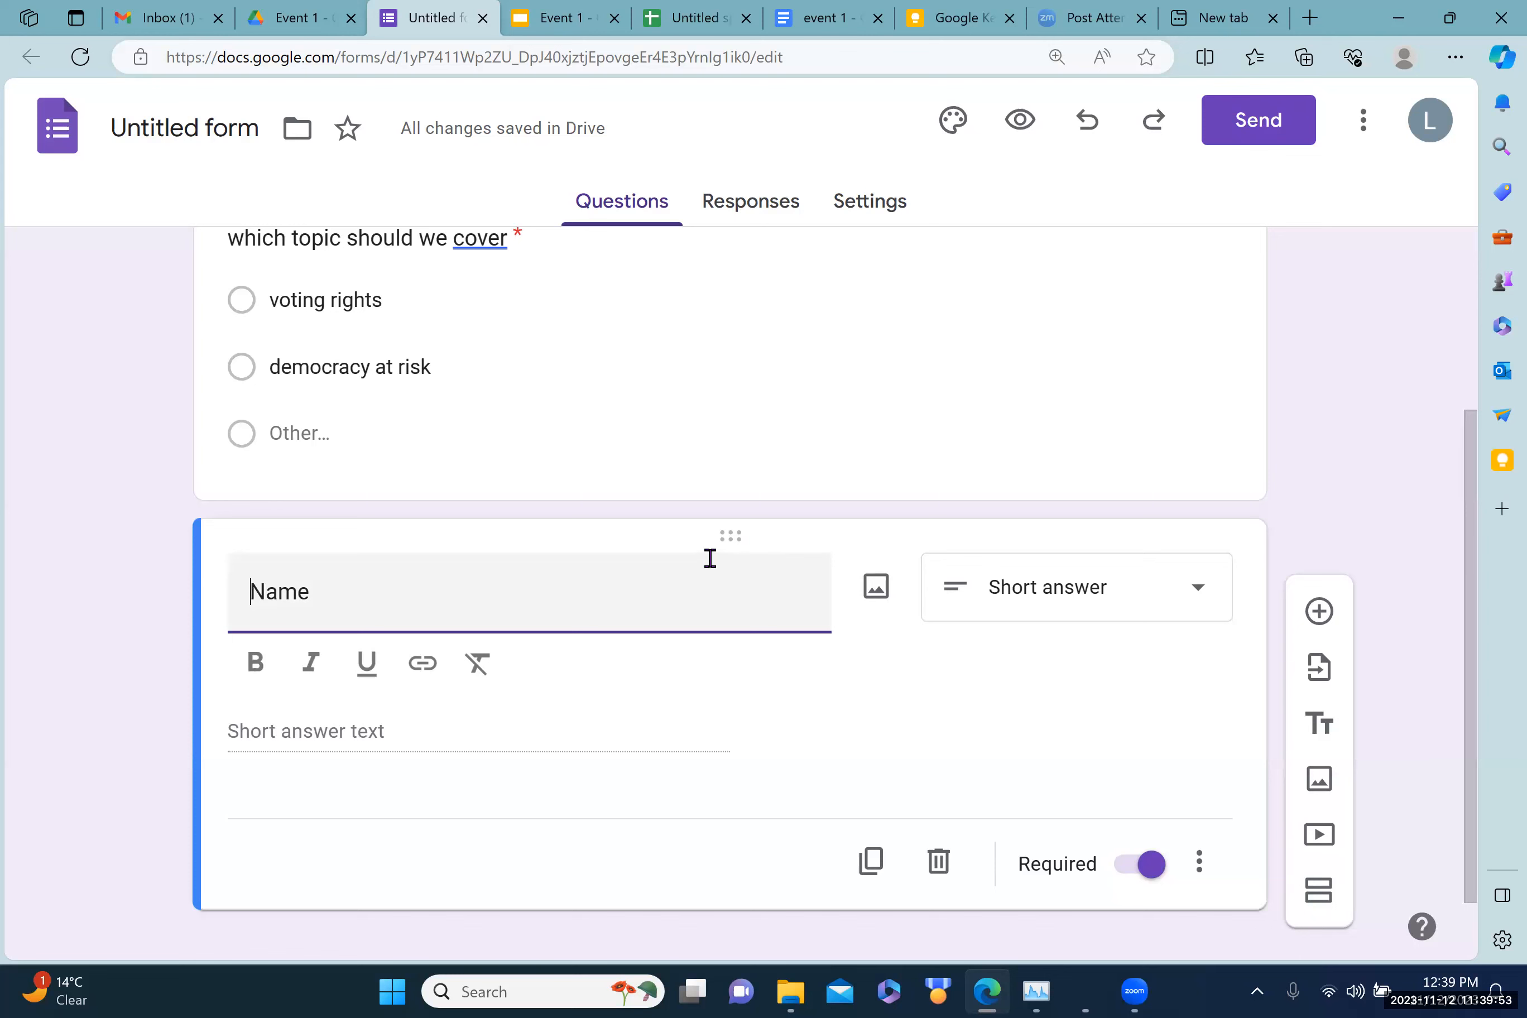
drag(728, 536, 670, 443)
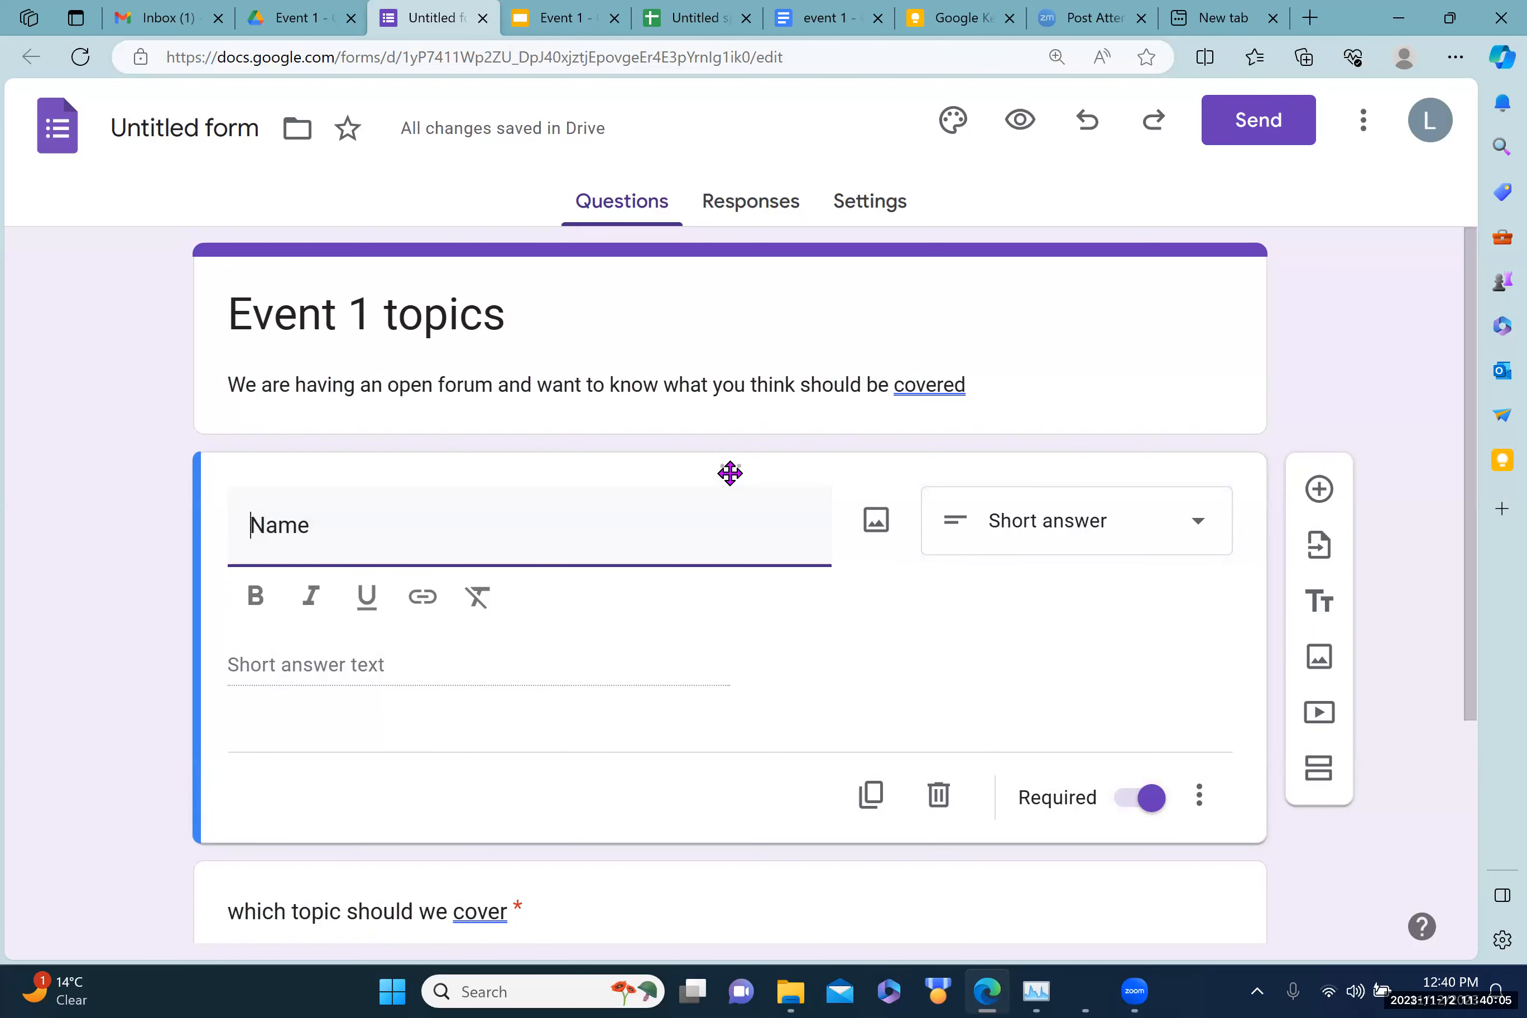
drag(730, 469, 735, 848)
drag(722, 956, 757, 470)
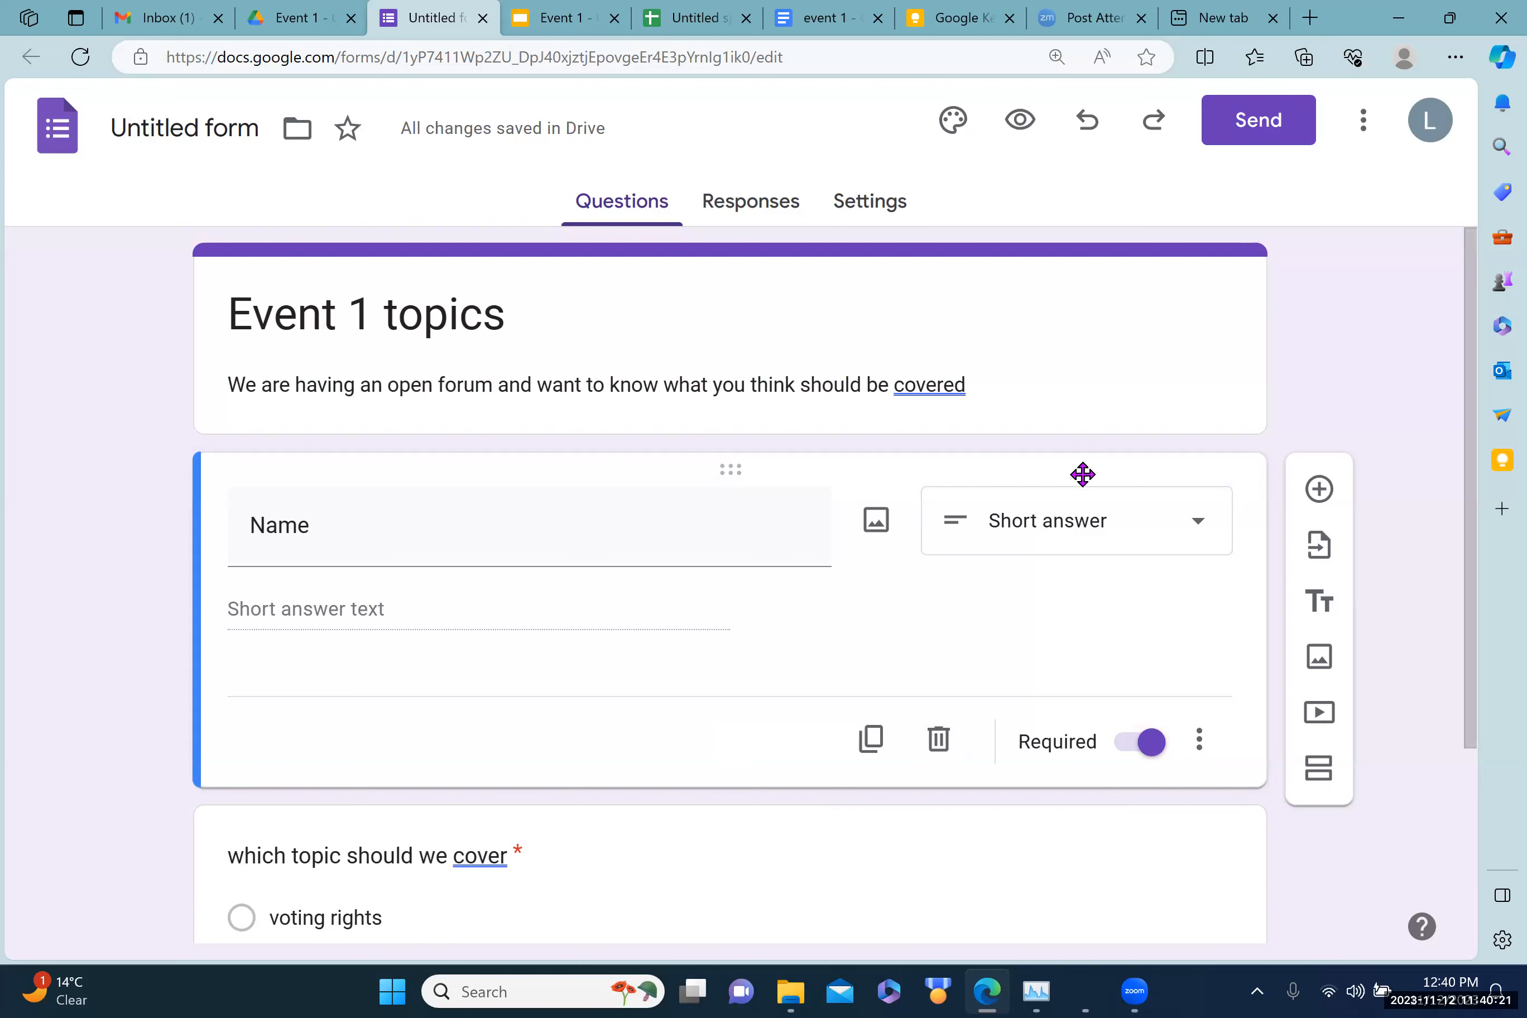
Step: Copy the form's shareable link from the Send form dialog
click(1239, 129)
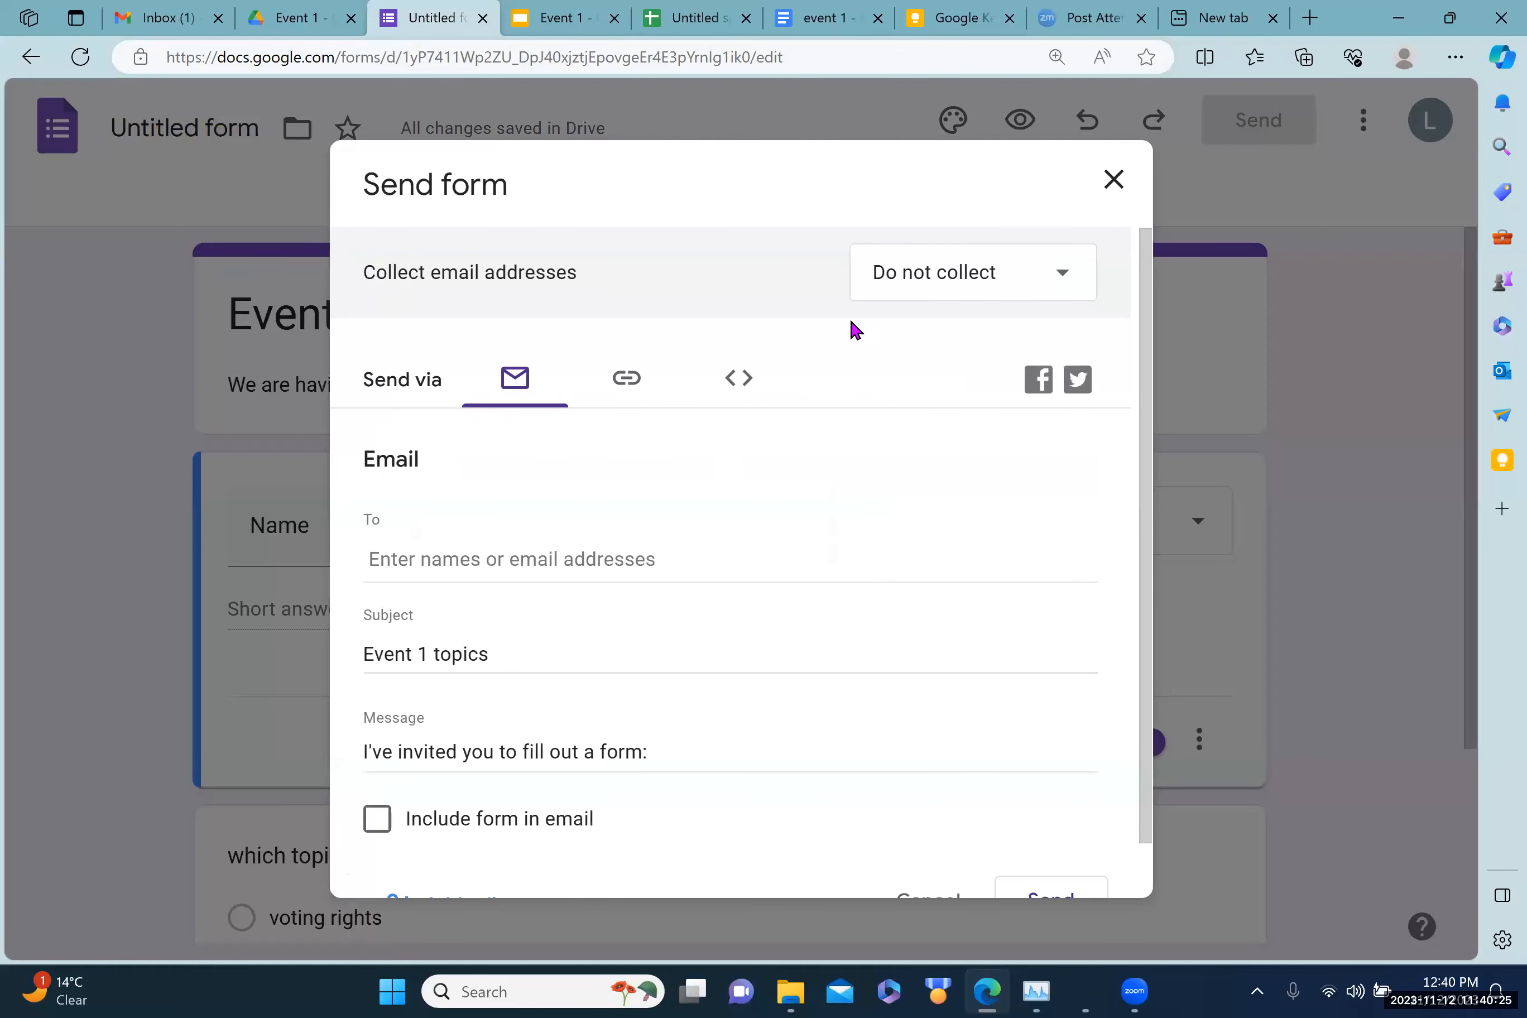
click(627, 381)
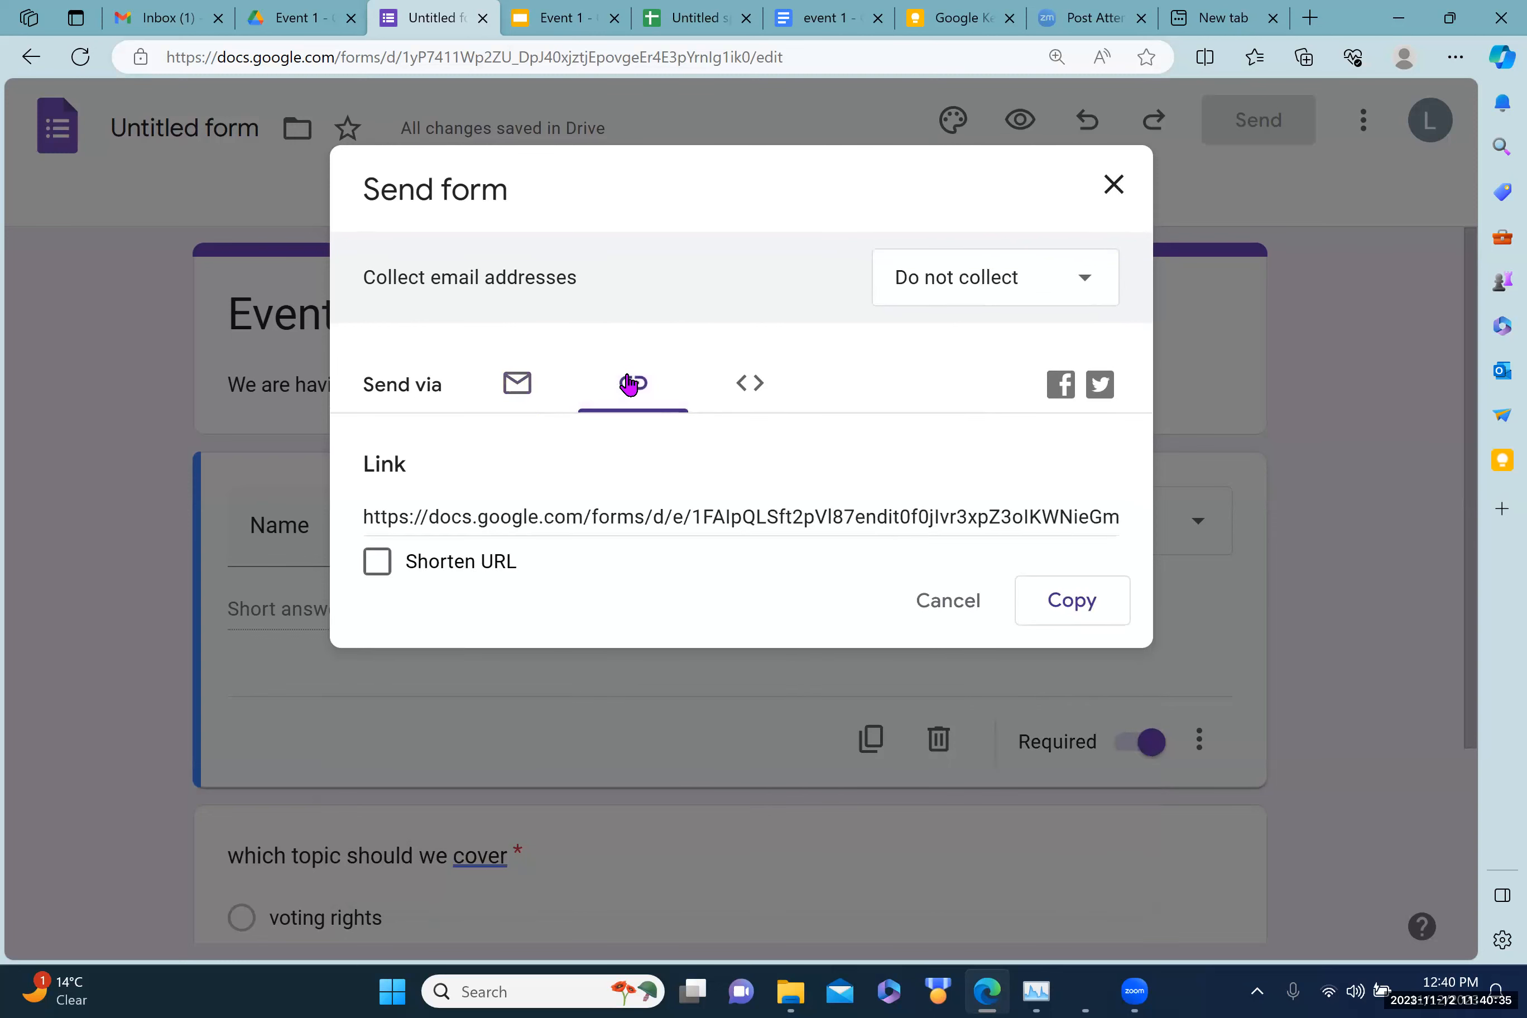
click(1074, 599)
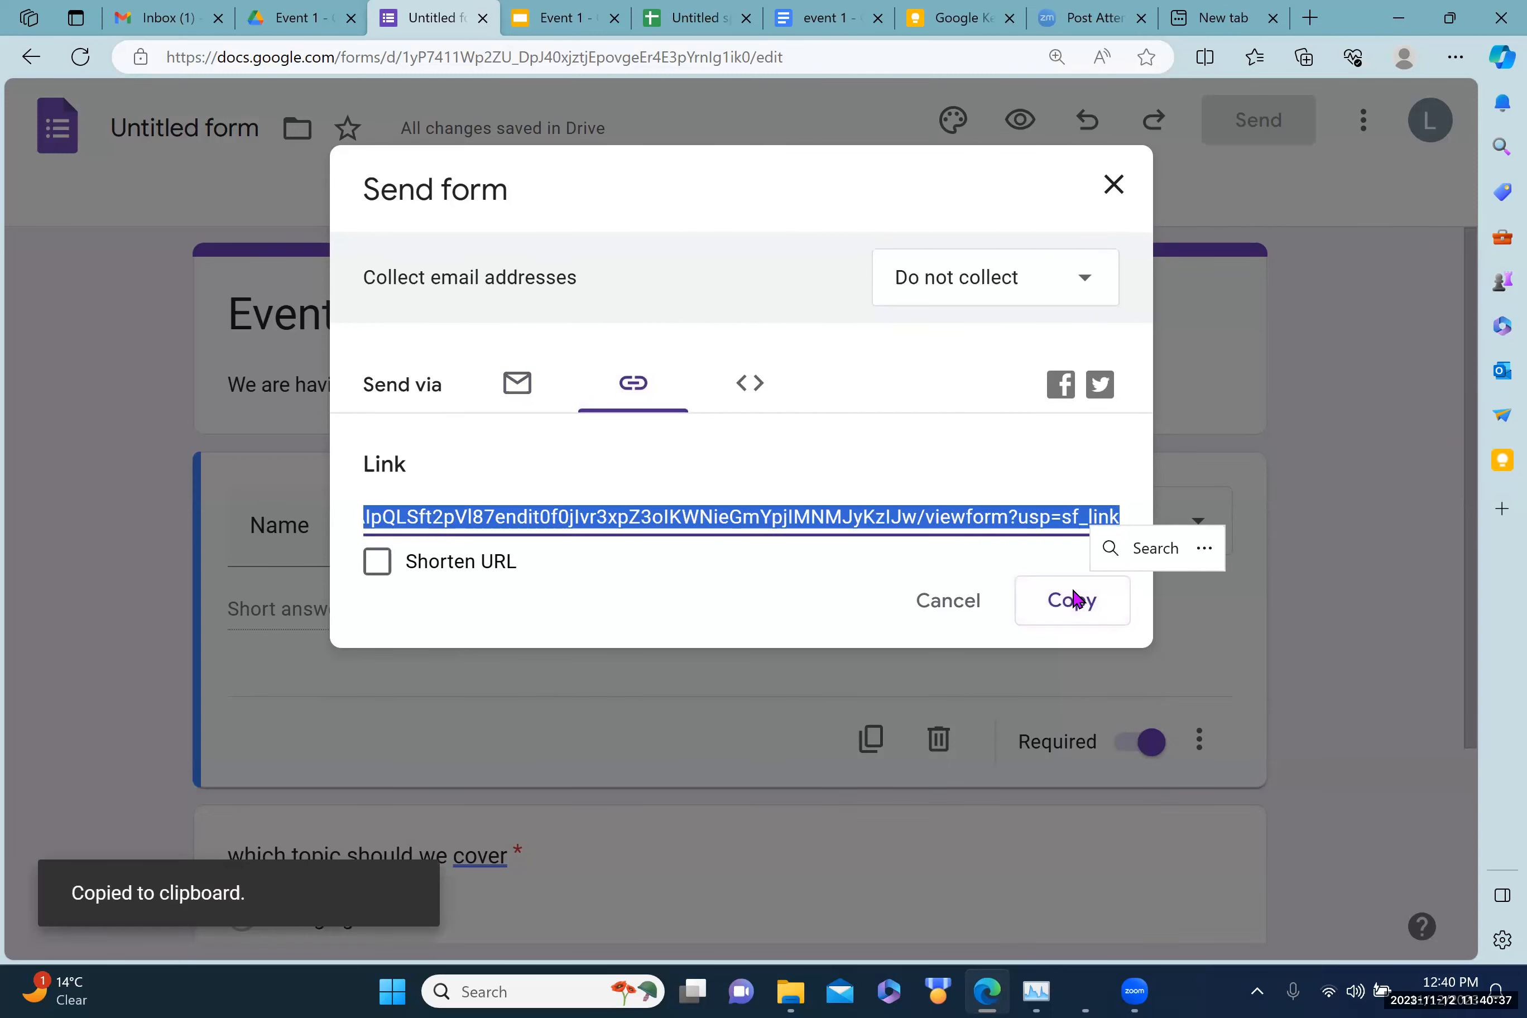
Step: Load the copied form link in a new browser tab and dismiss the autosave notice
click(1311, 19)
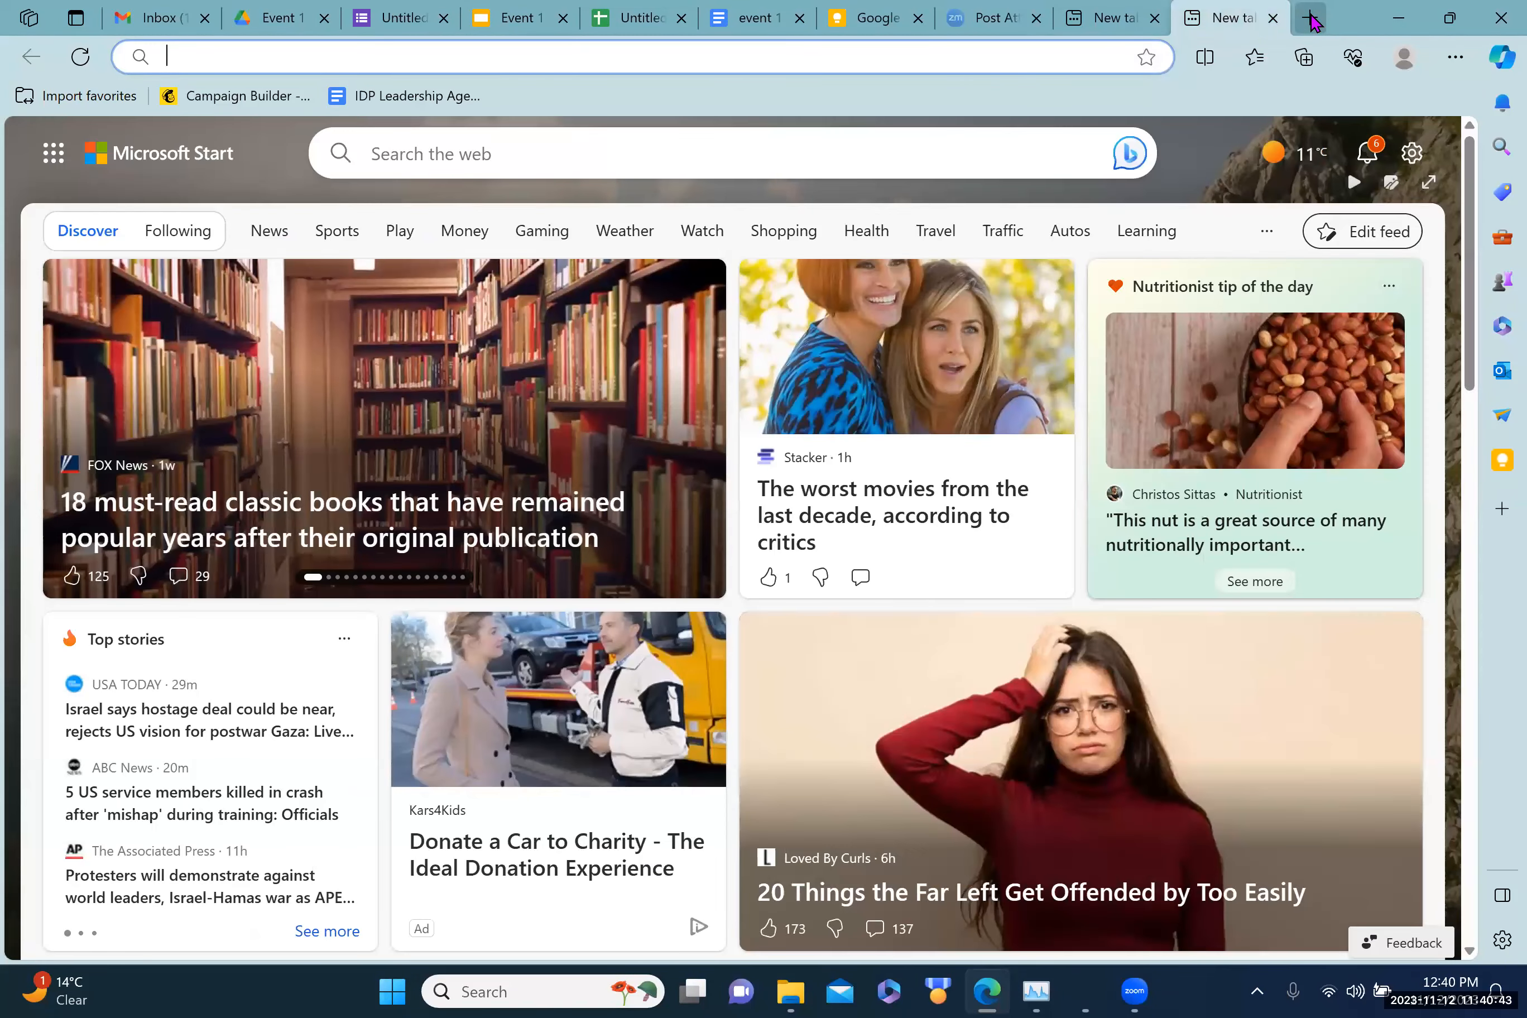
key(ctrl+v)
key(Return)
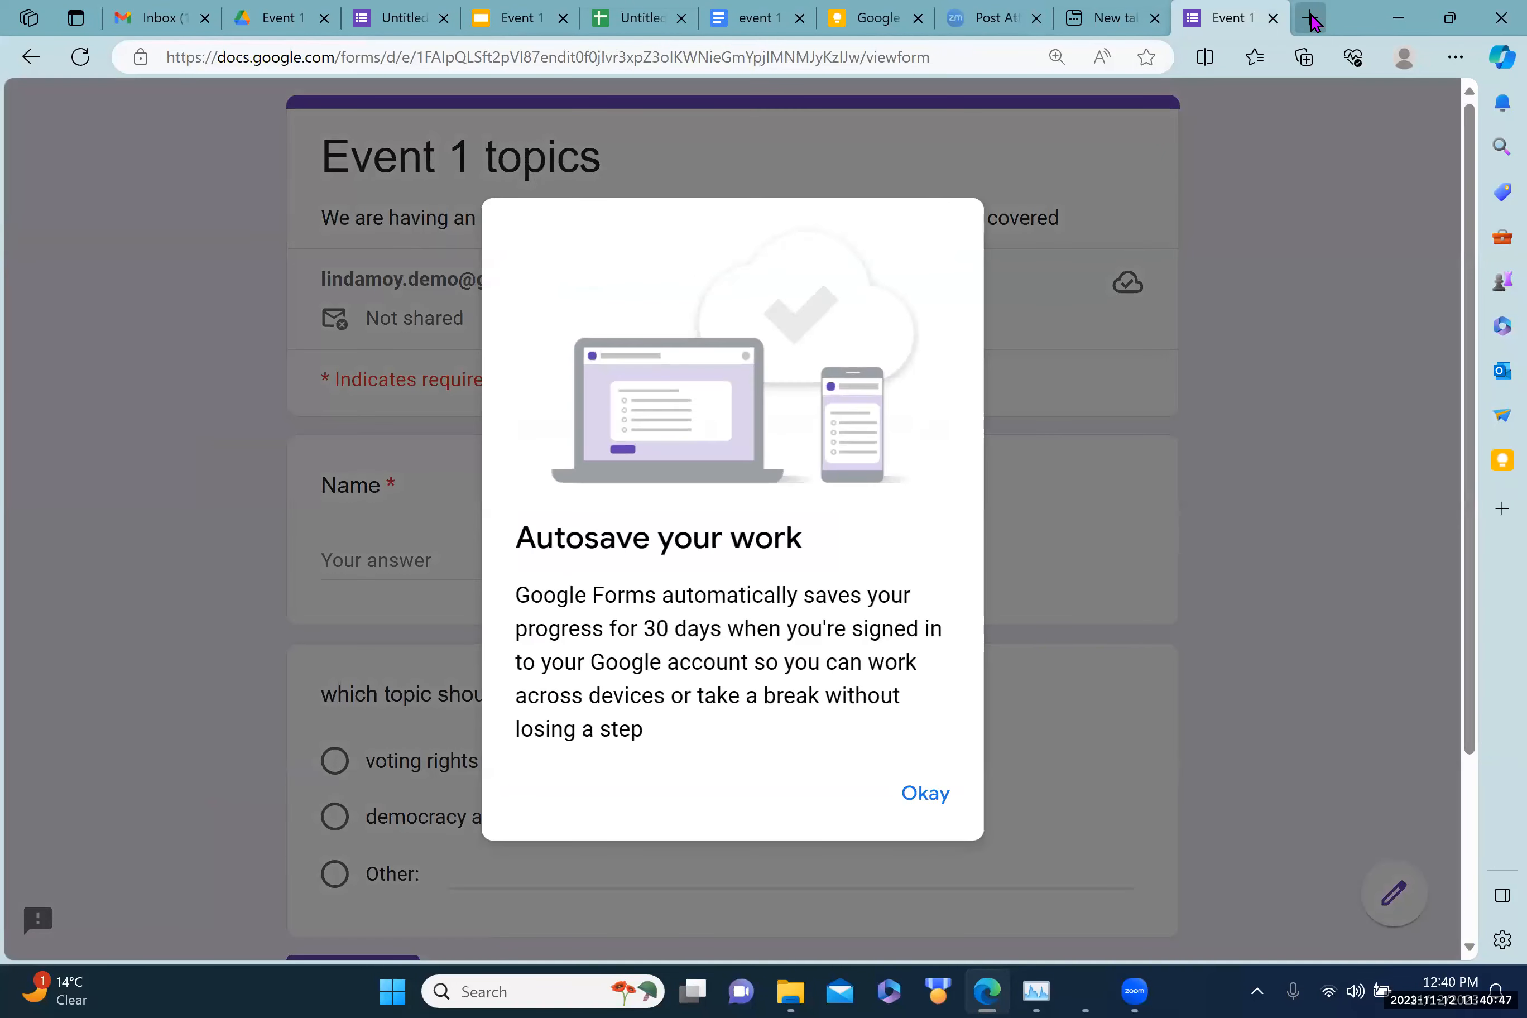
click(926, 795)
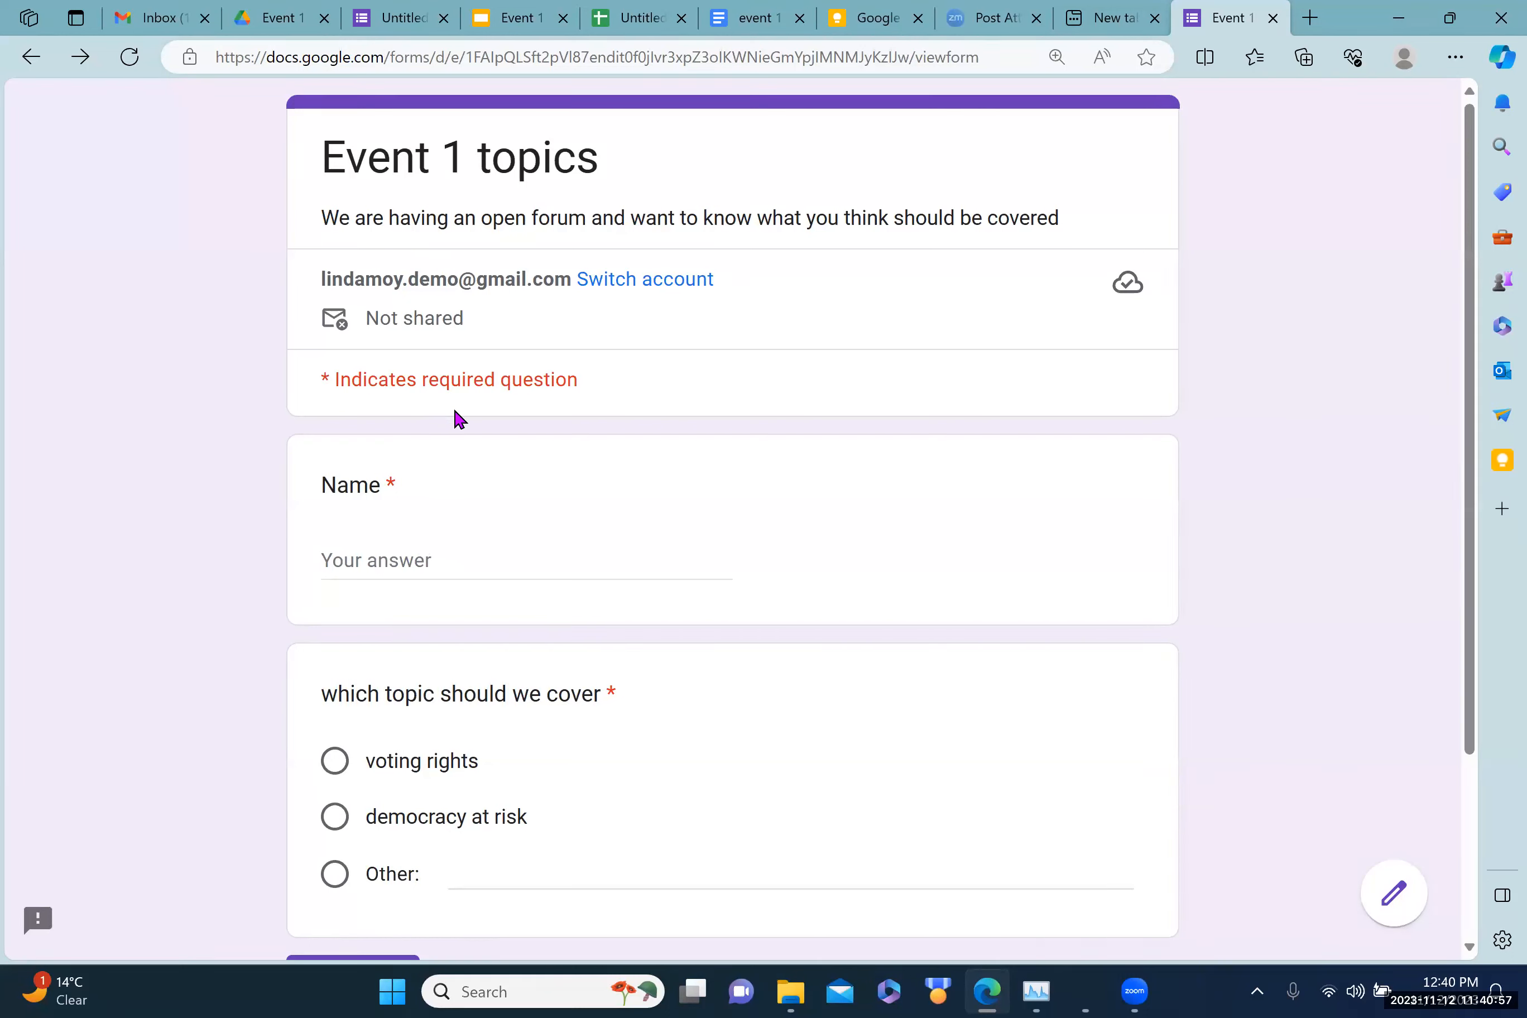
Step: Enter a respondent name and choose 'voting rights' as the topic
click(346, 558)
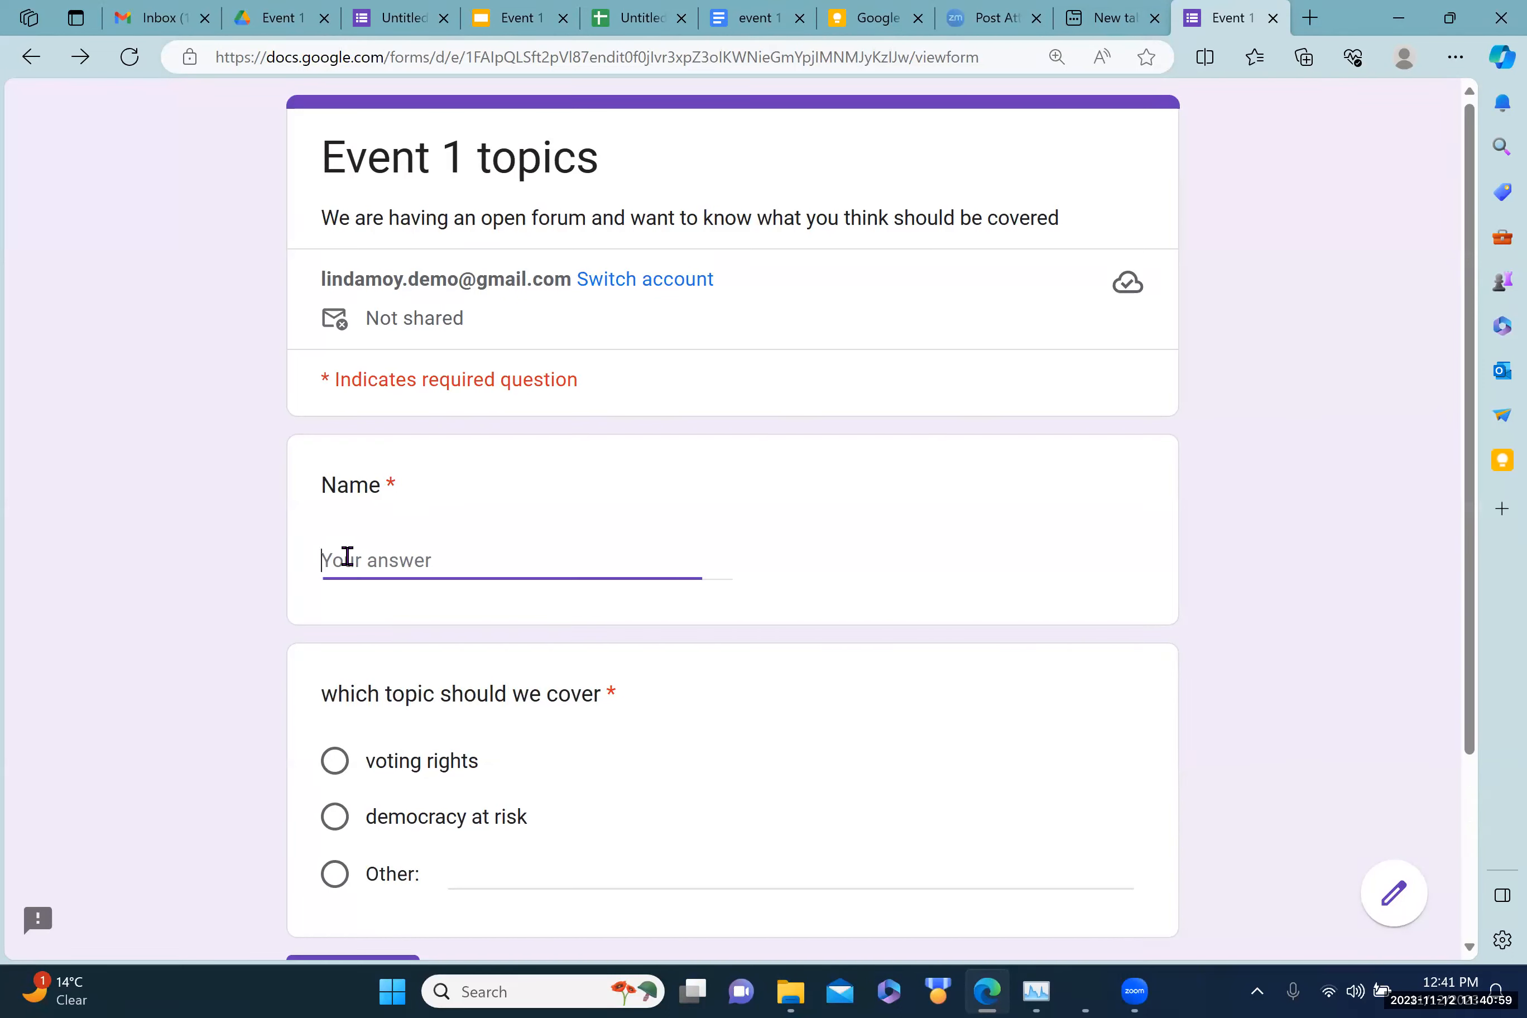
text(LInda)
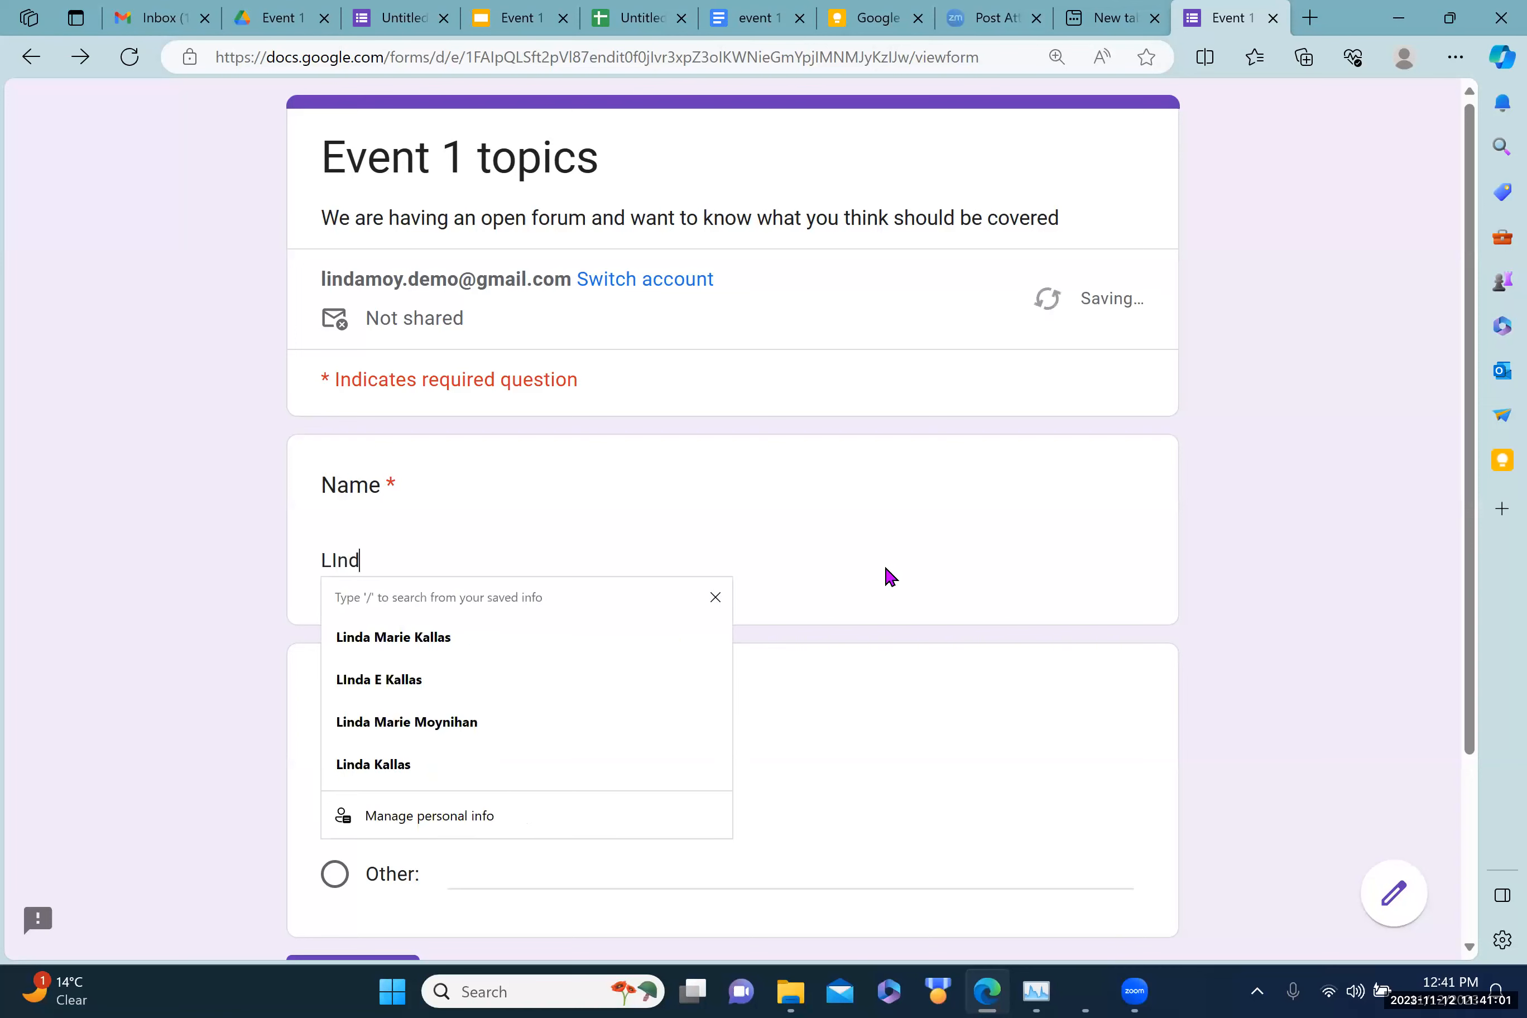
key(BackSpace)
key(BackSpace)
text(nda)
click(856, 698)
click(337, 763)
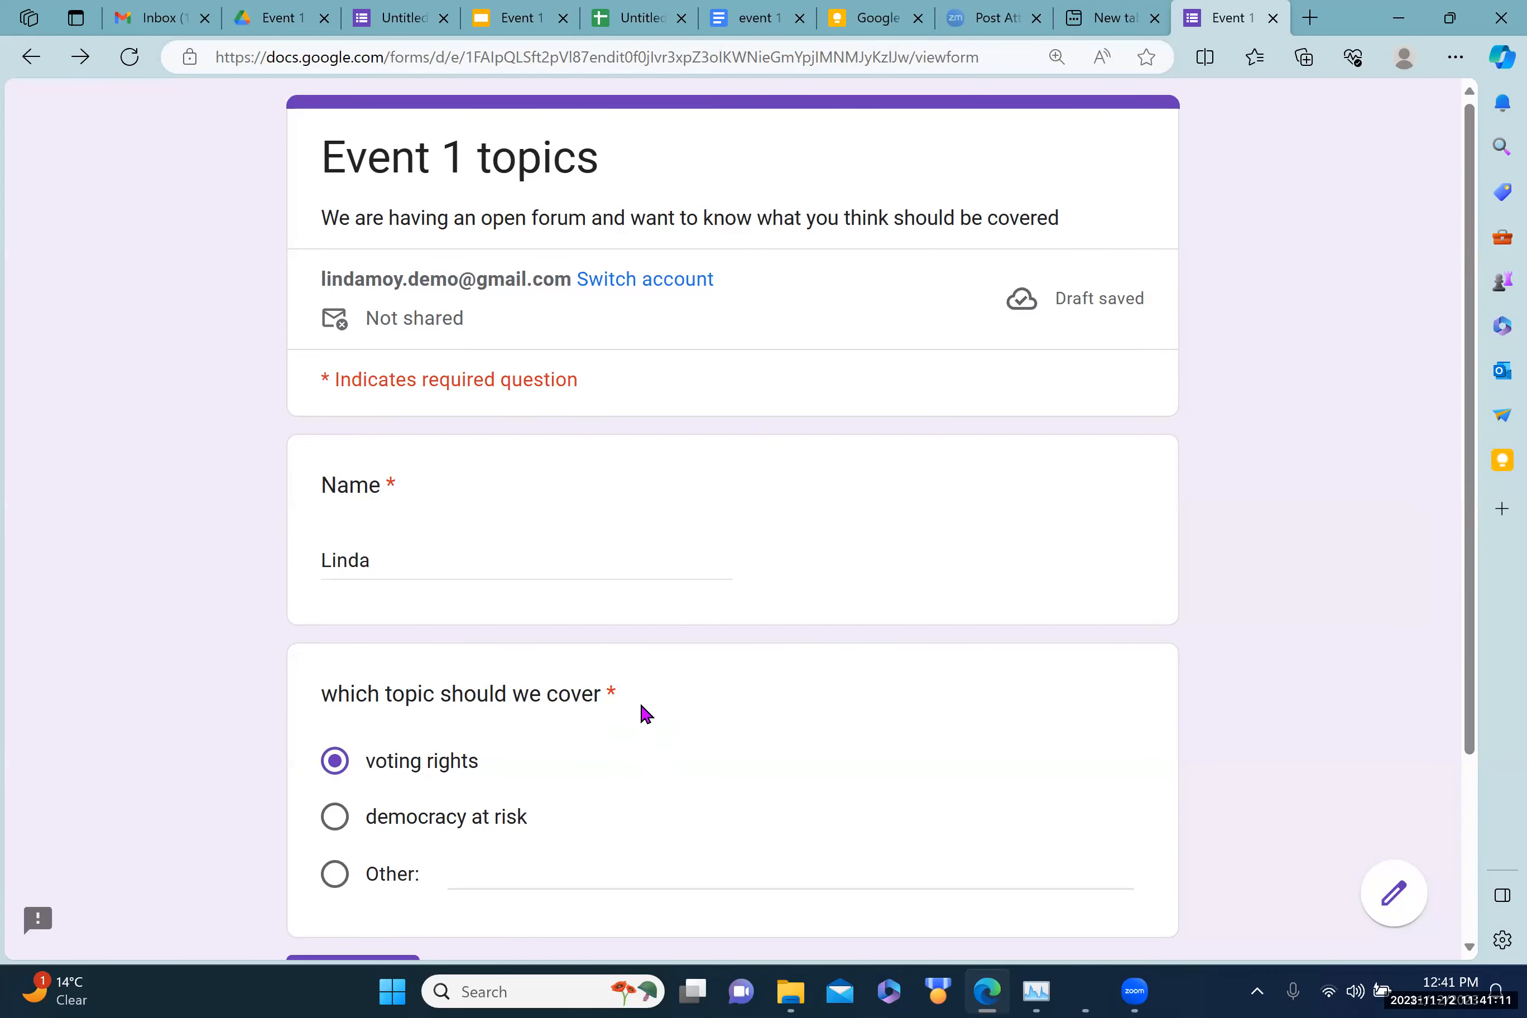
Step: Test the required Name check by clearing it, then re-enter the name and submit
drag(413, 558, 255, 591)
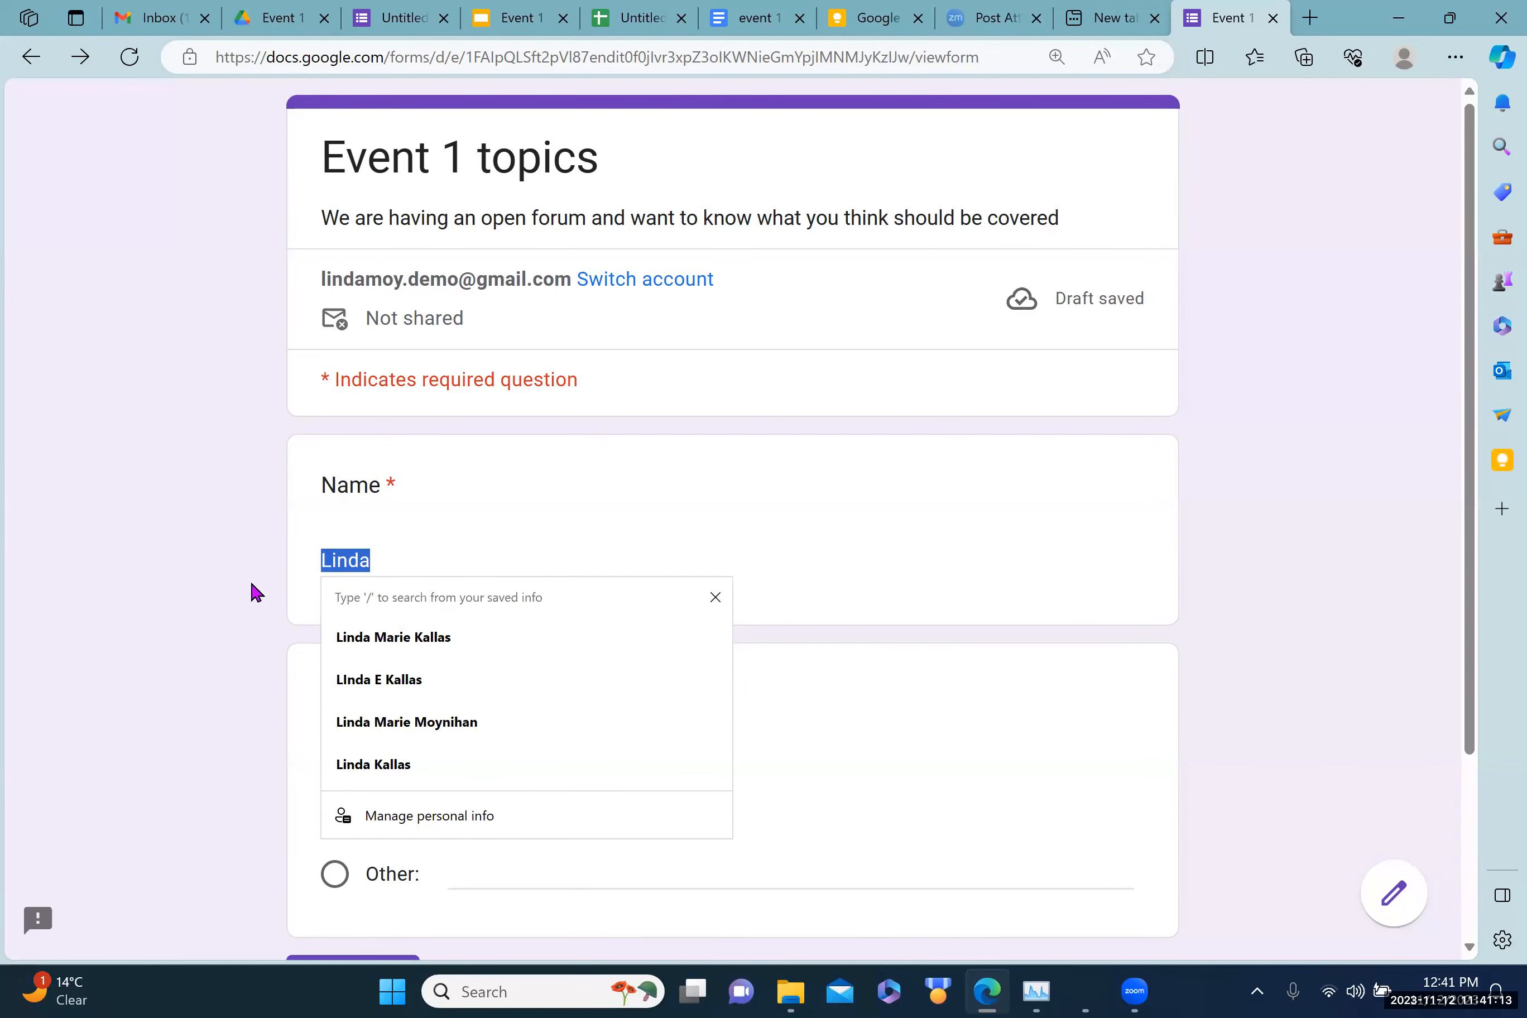
key(BackSpace)
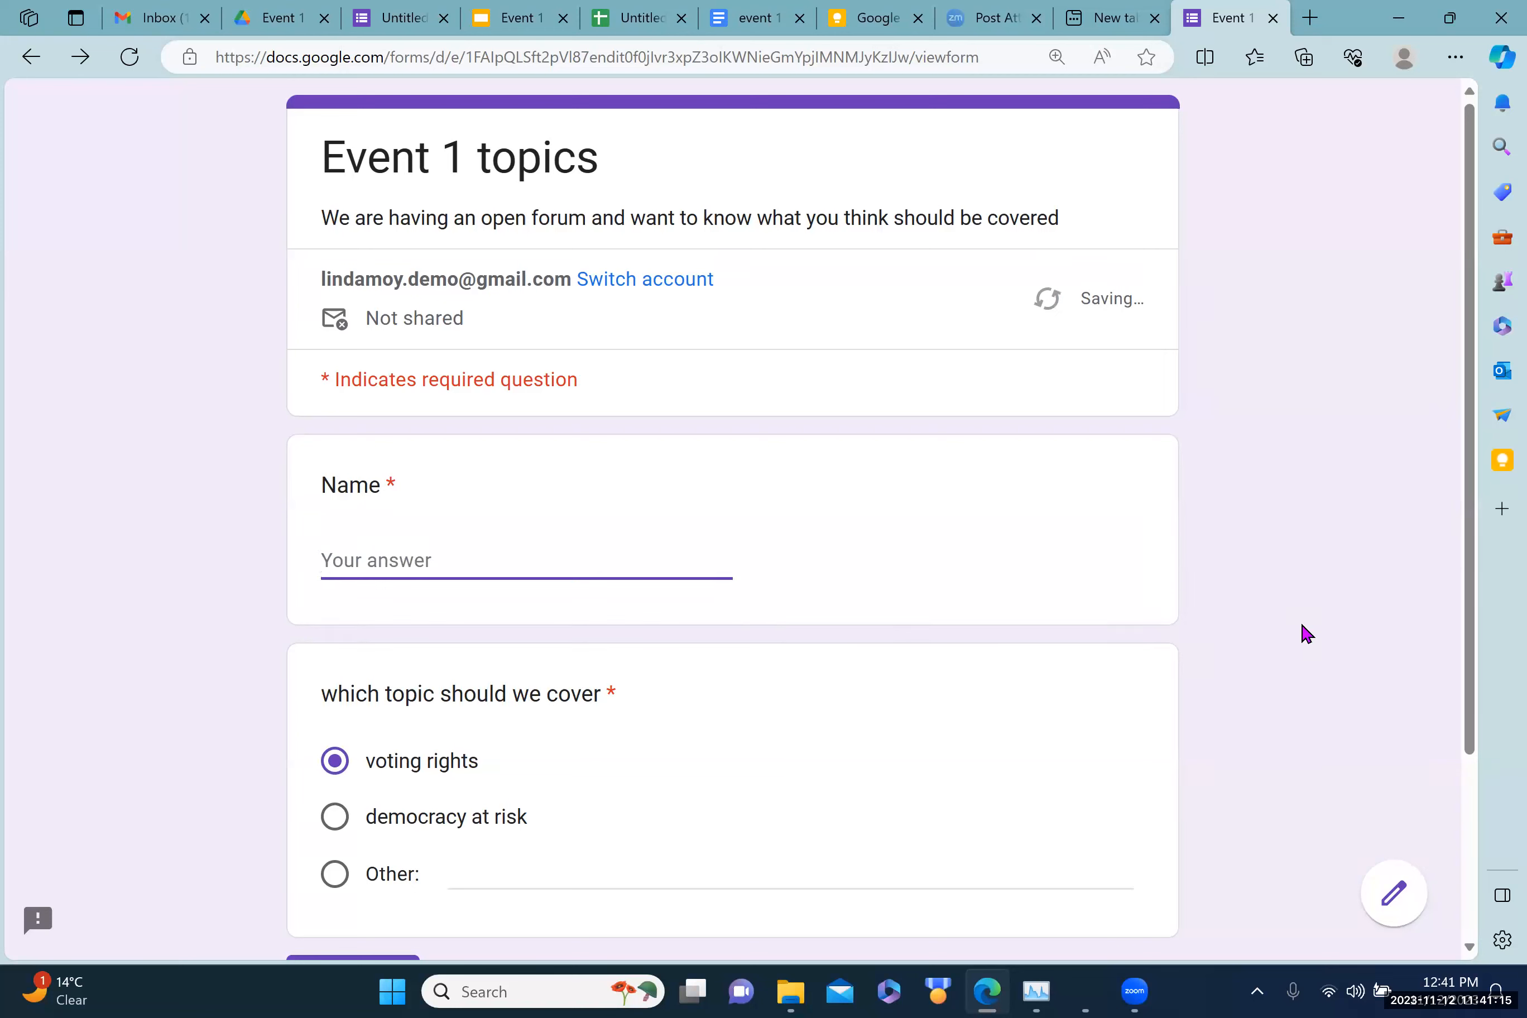
click(982, 639)
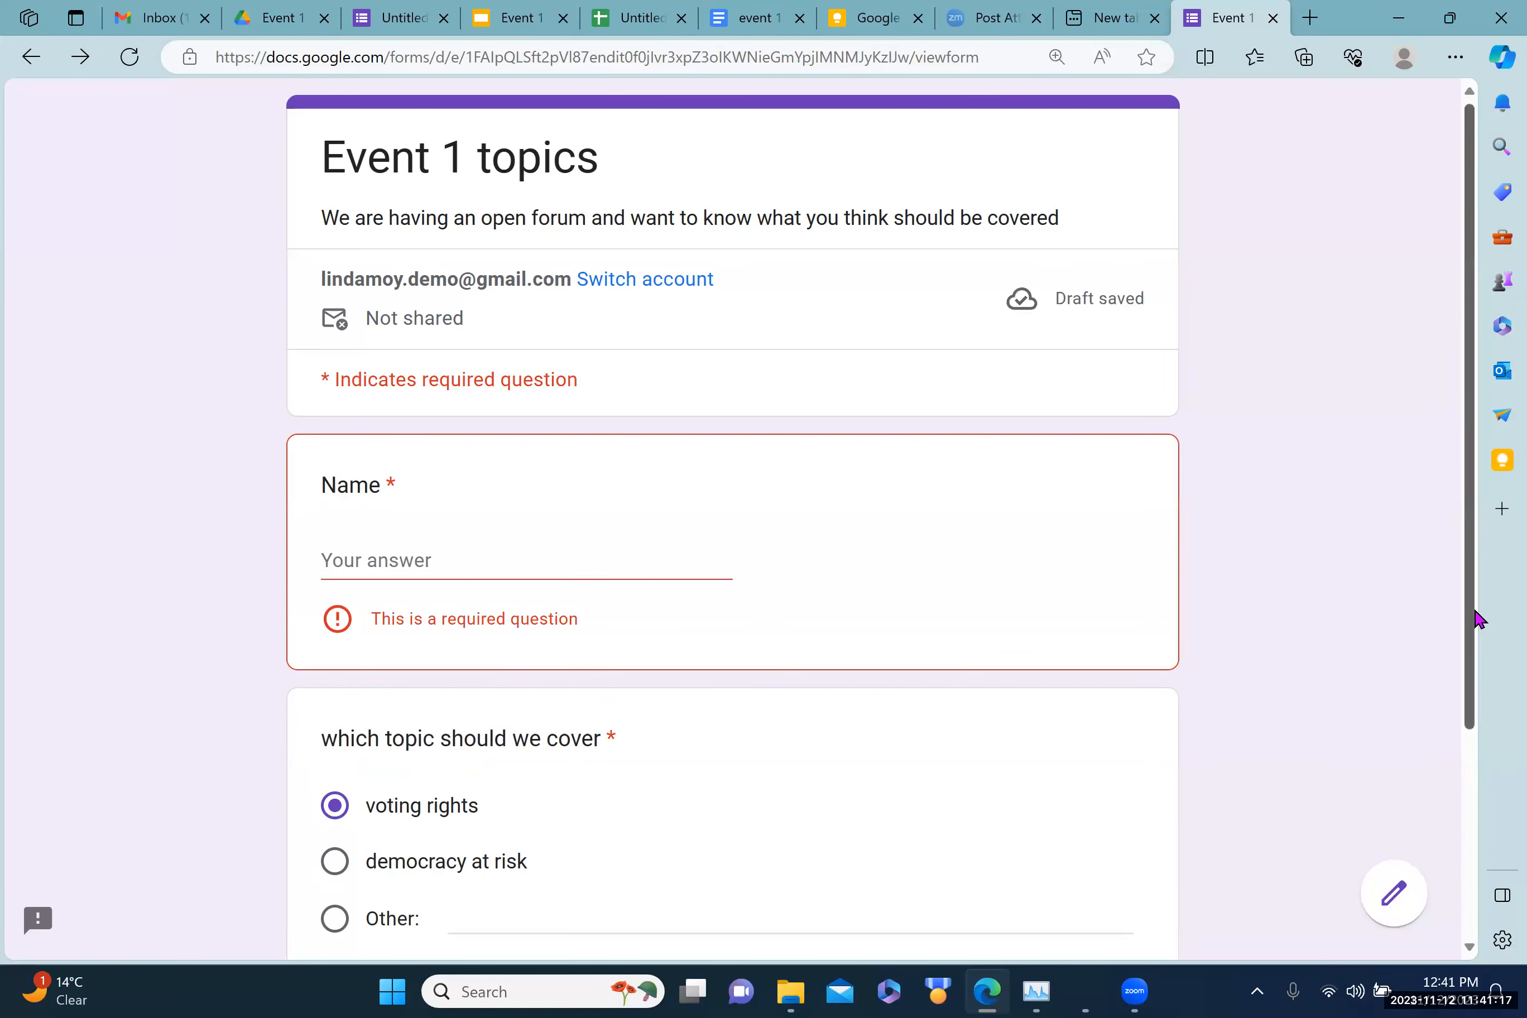
scroll(1475, 617, down, 4)
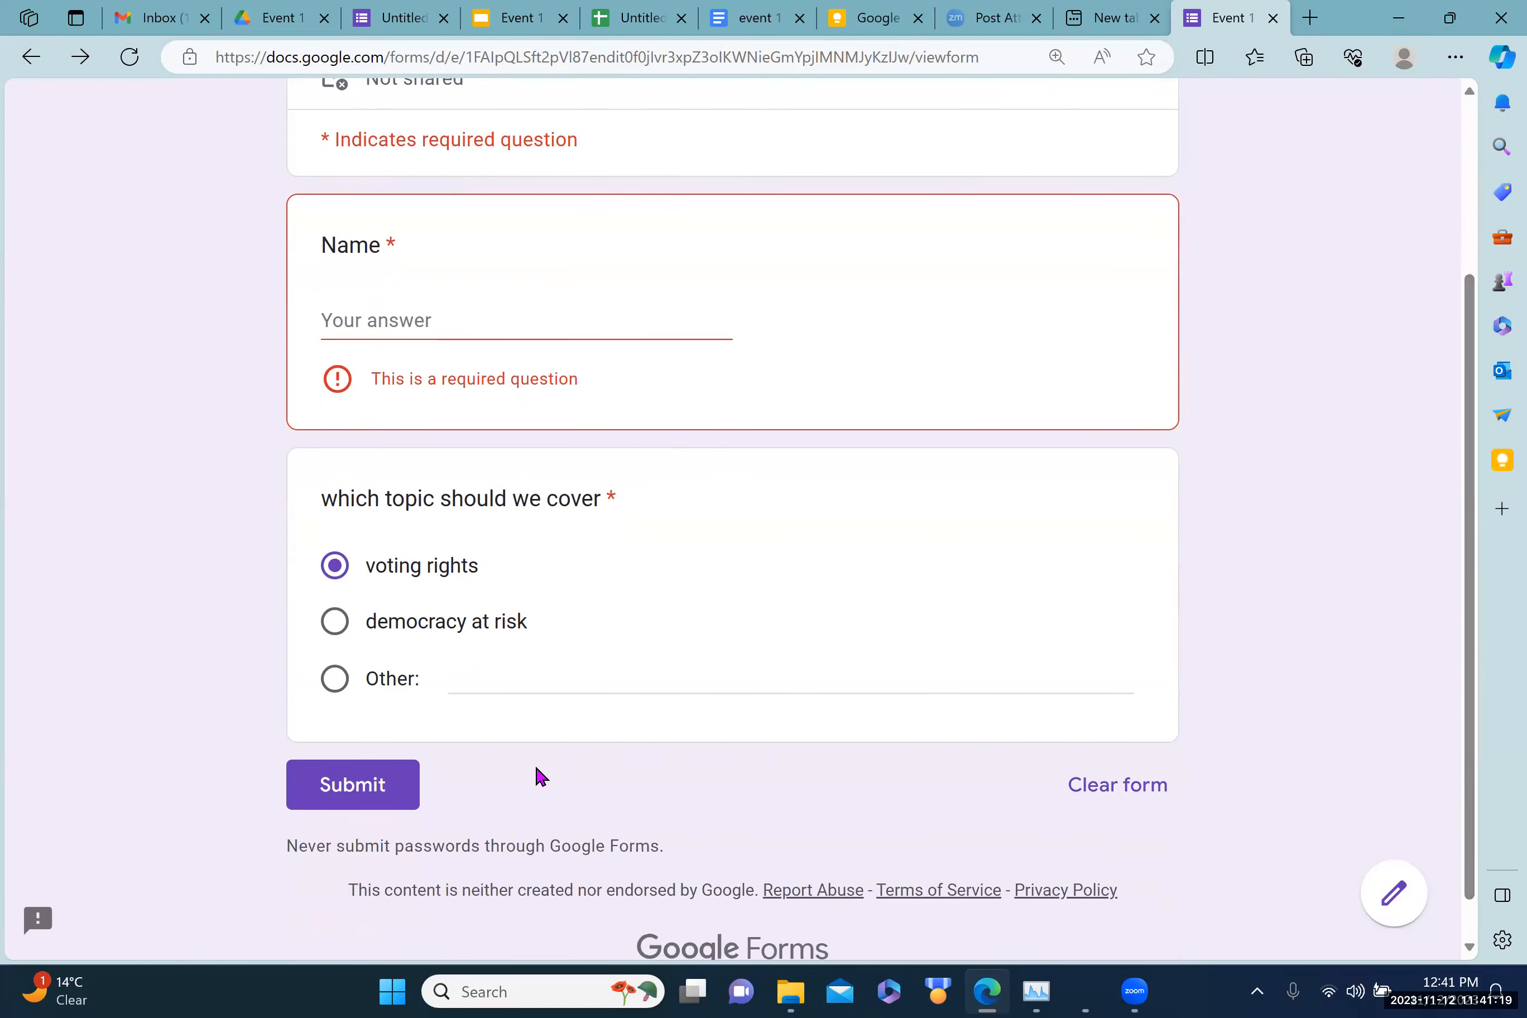
click(375, 785)
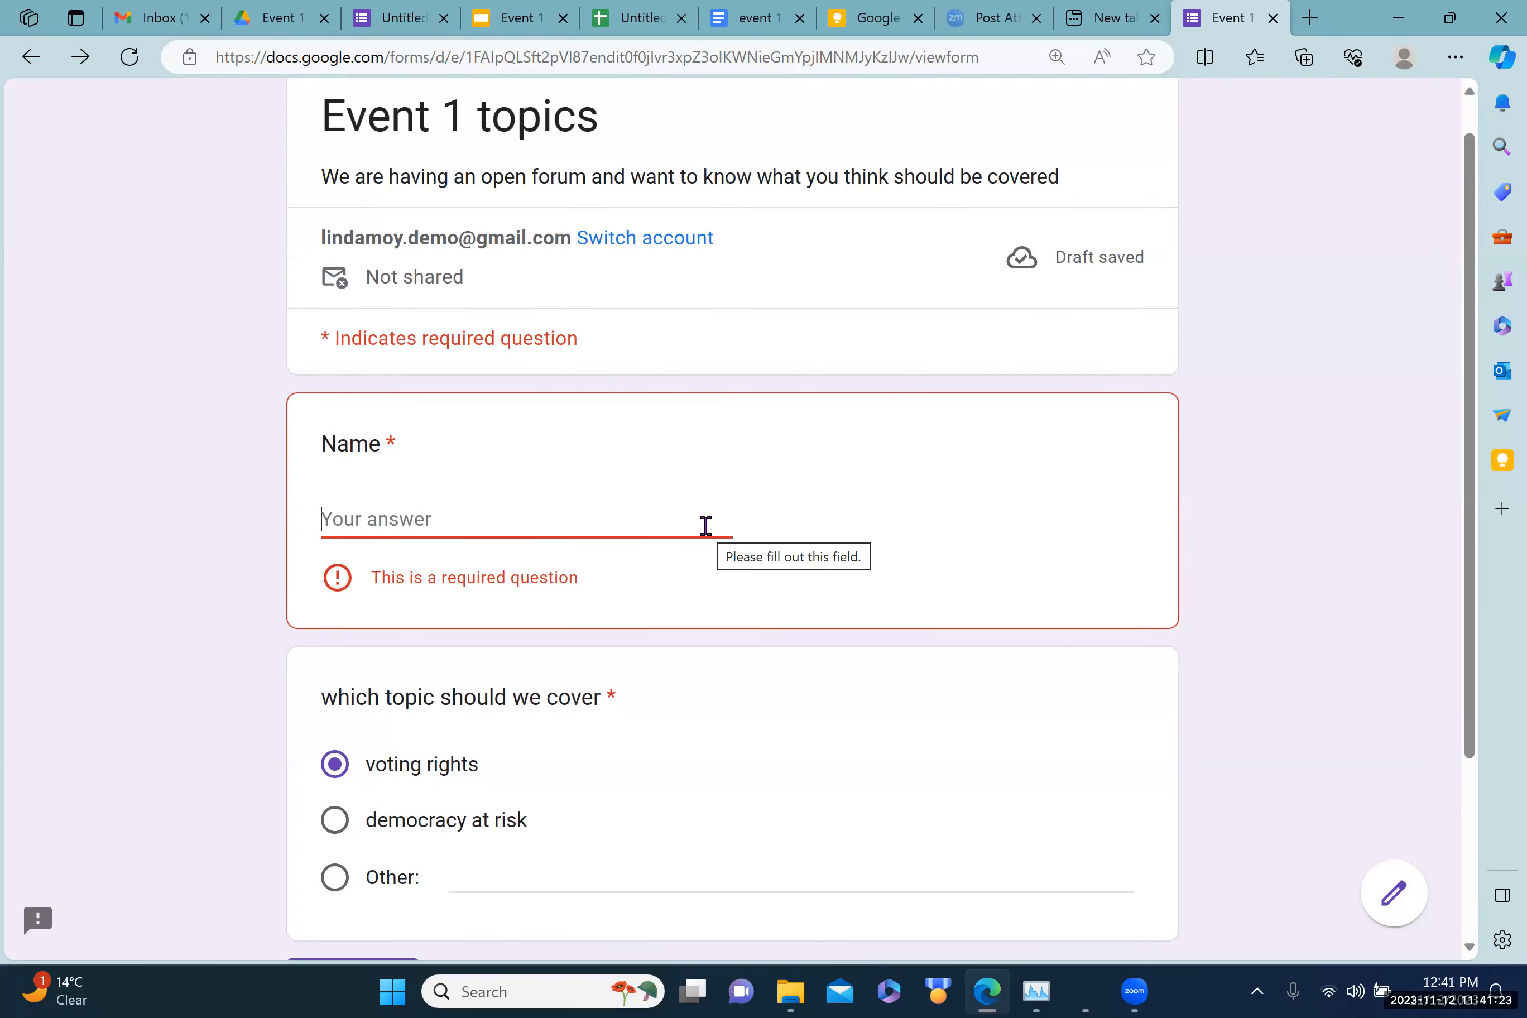
text(Linda)
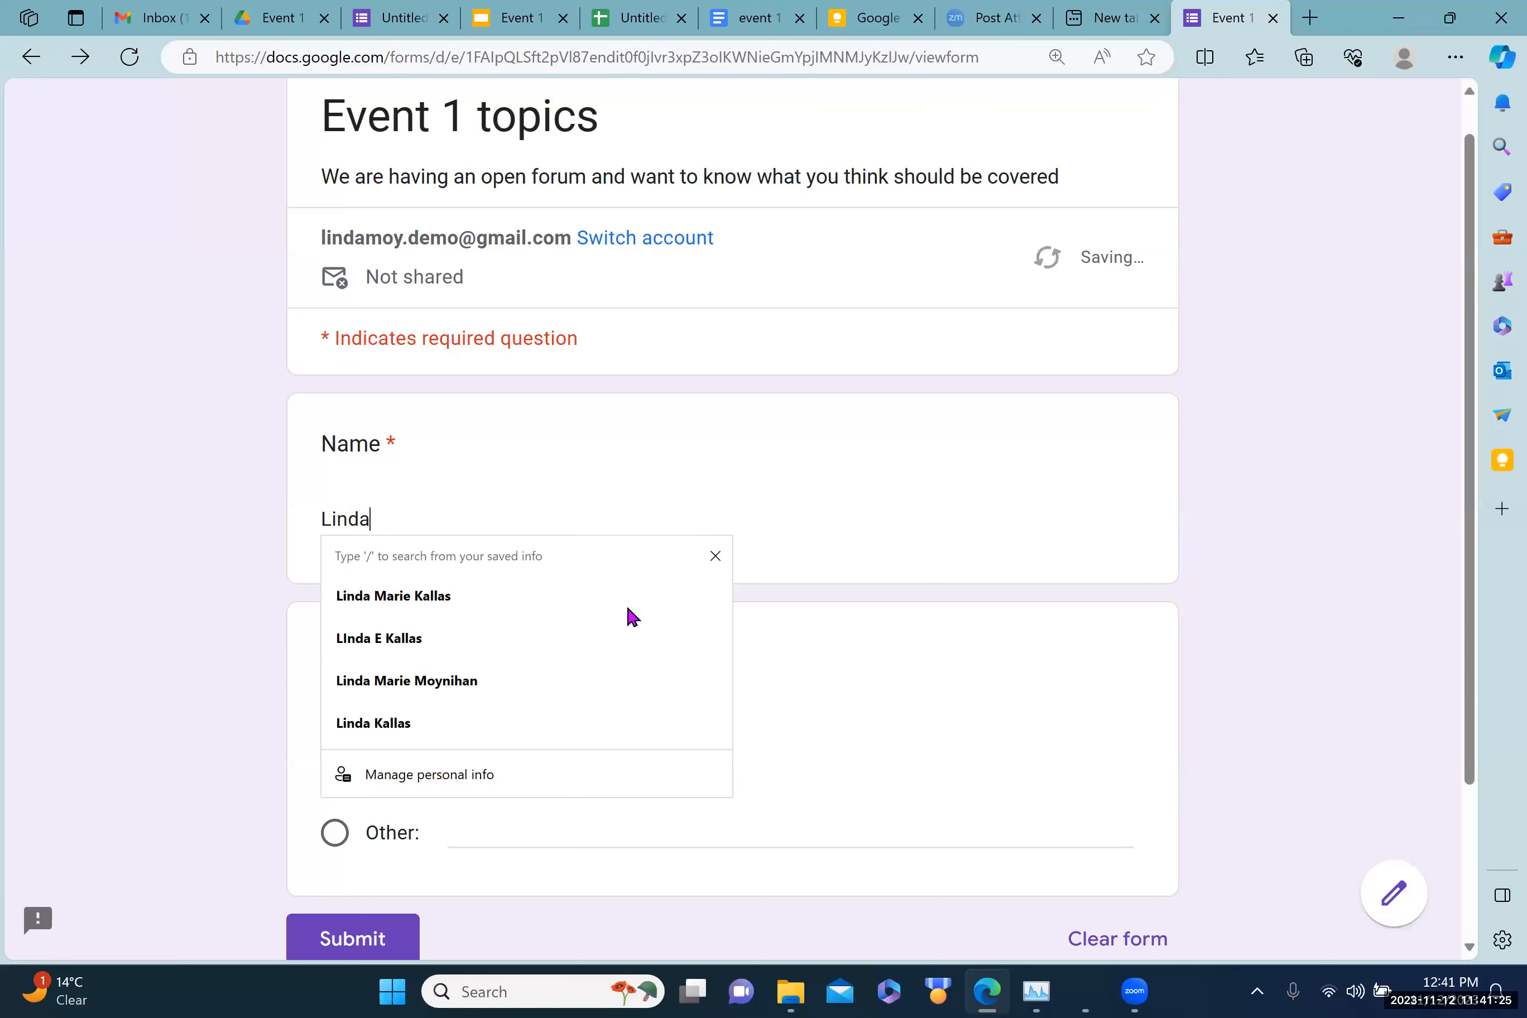
key(Return)
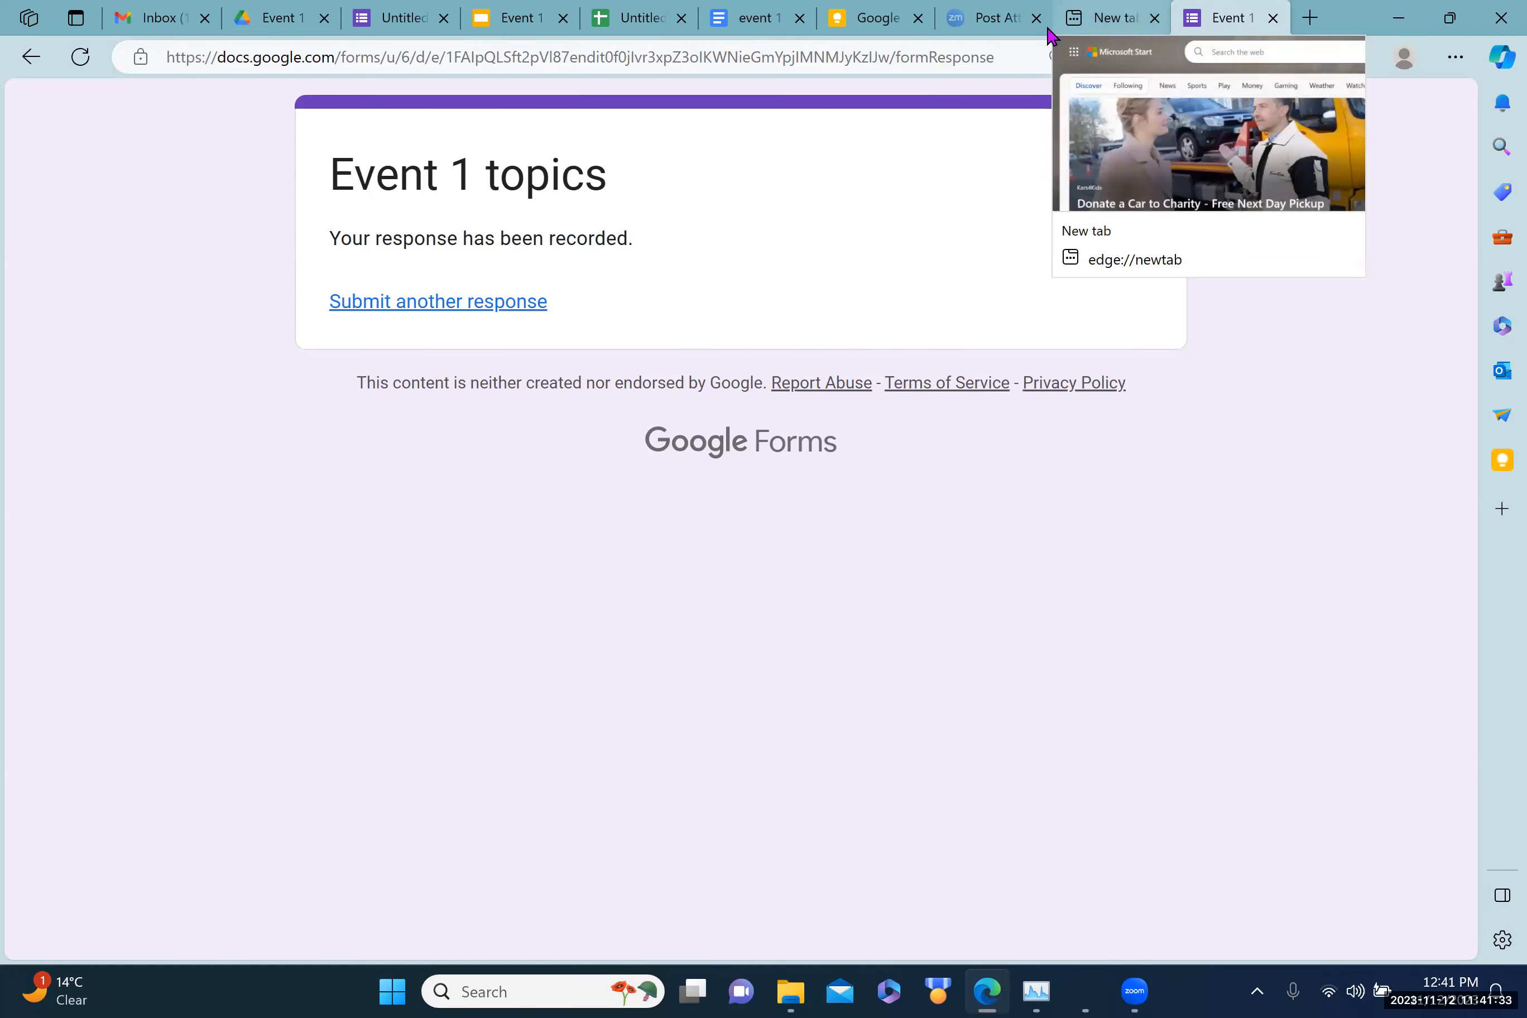
click(1087, 22)
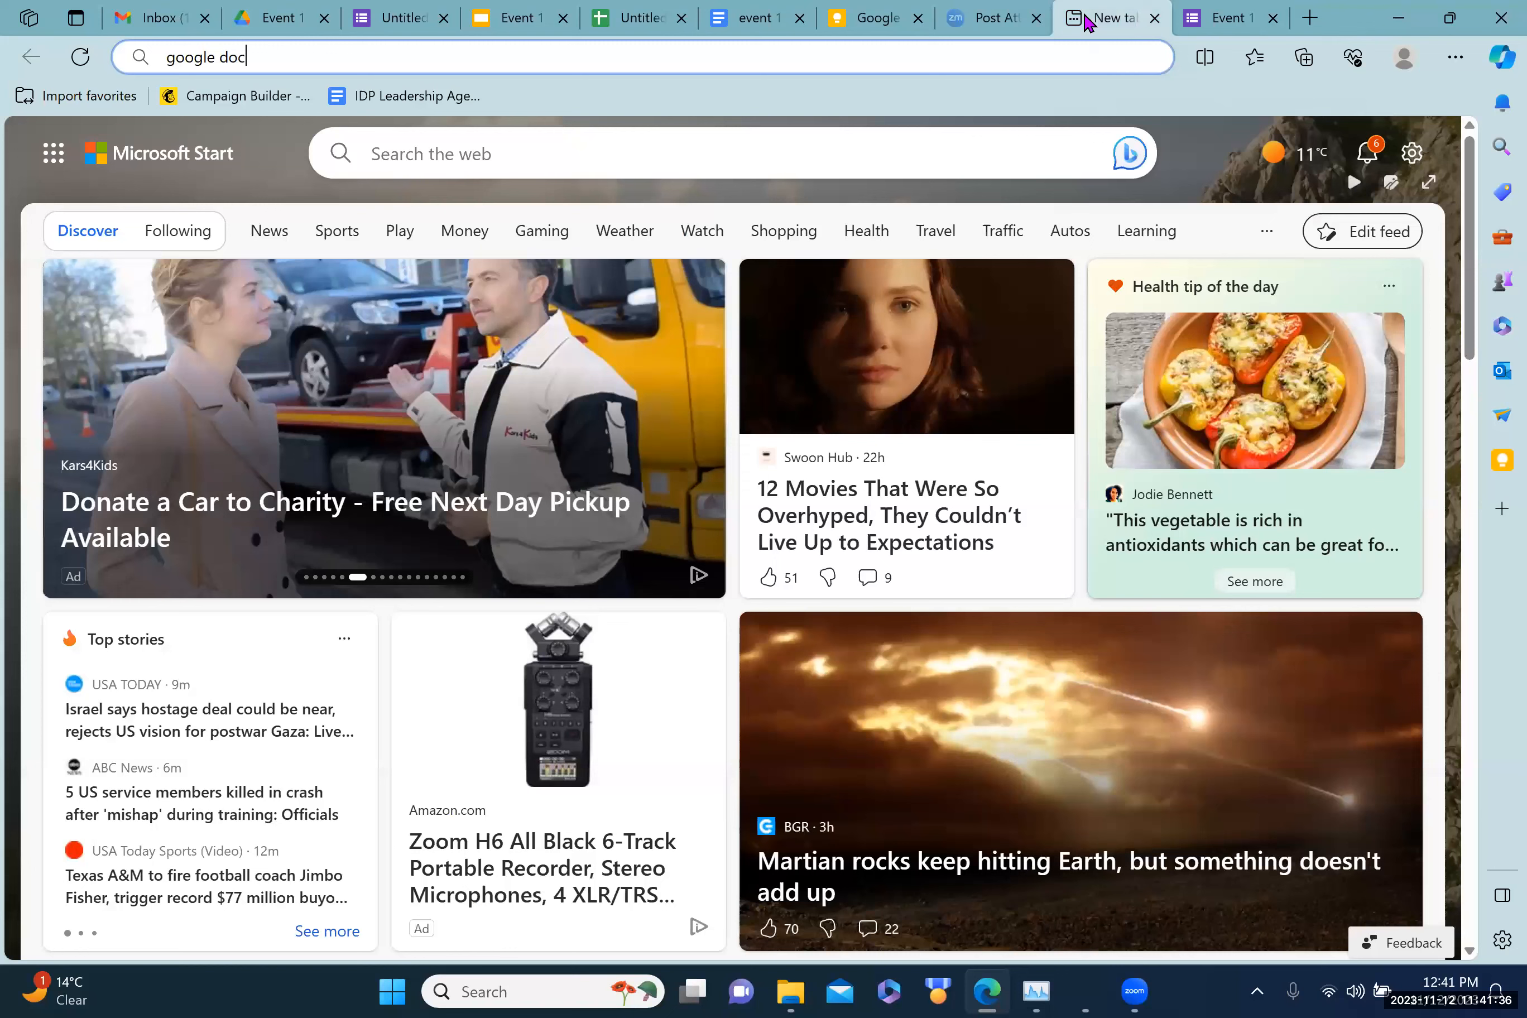
Step: Back in the editor, close the Send dialog and view the Responses summary with 1 response
click(388, 23)
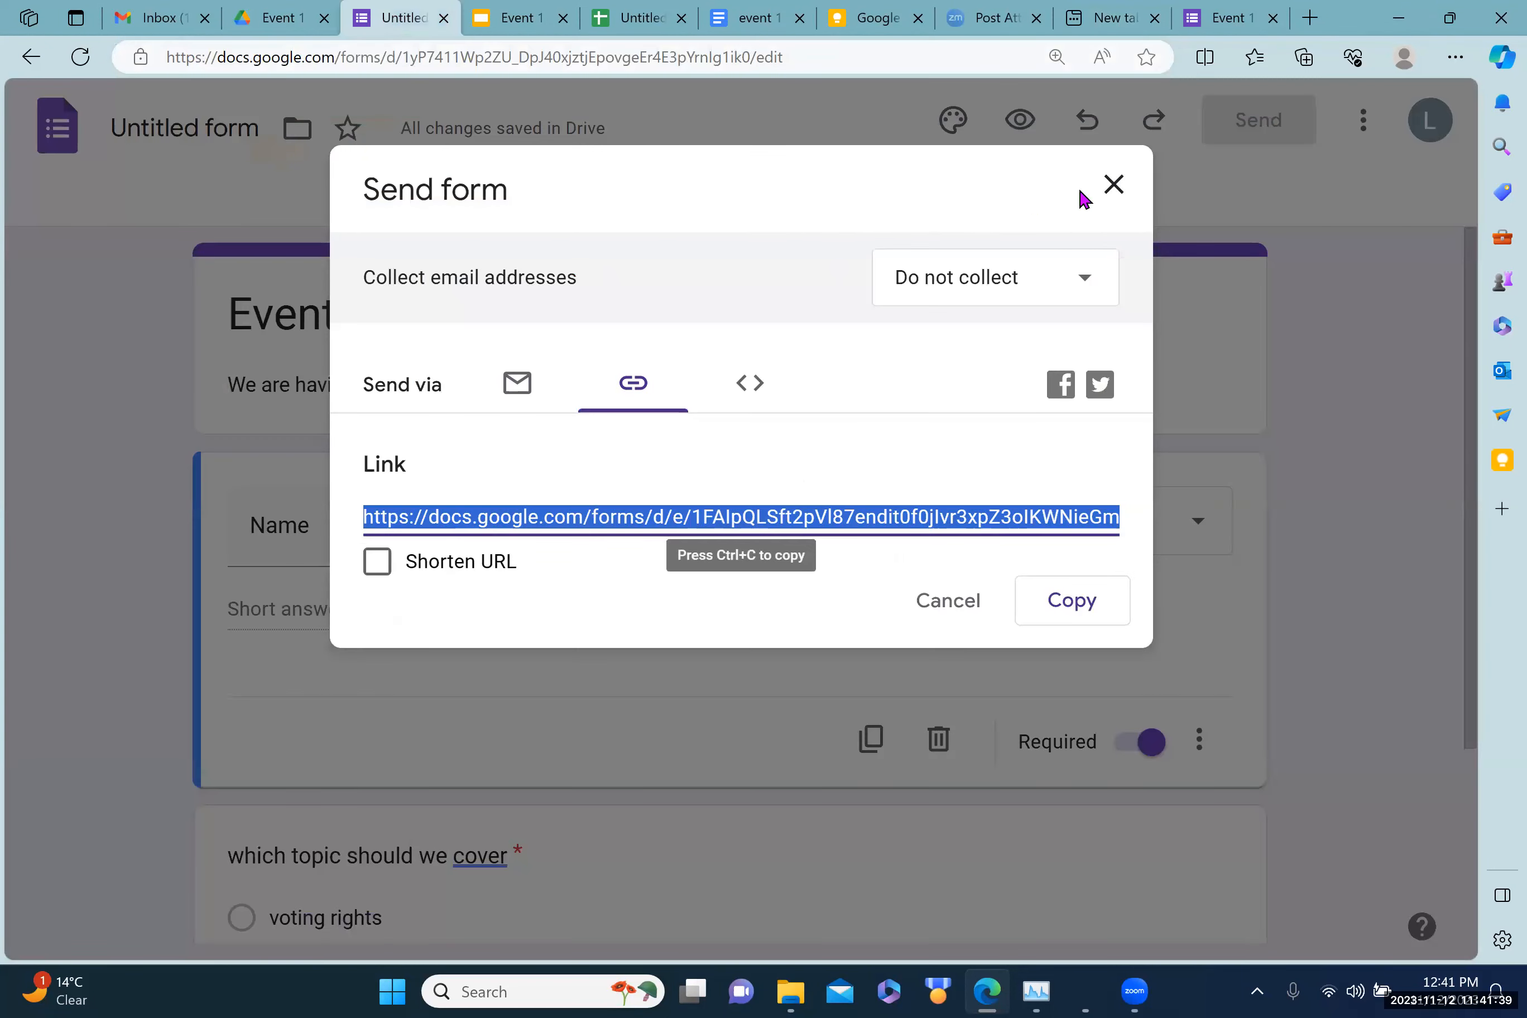
click(1115, 190)
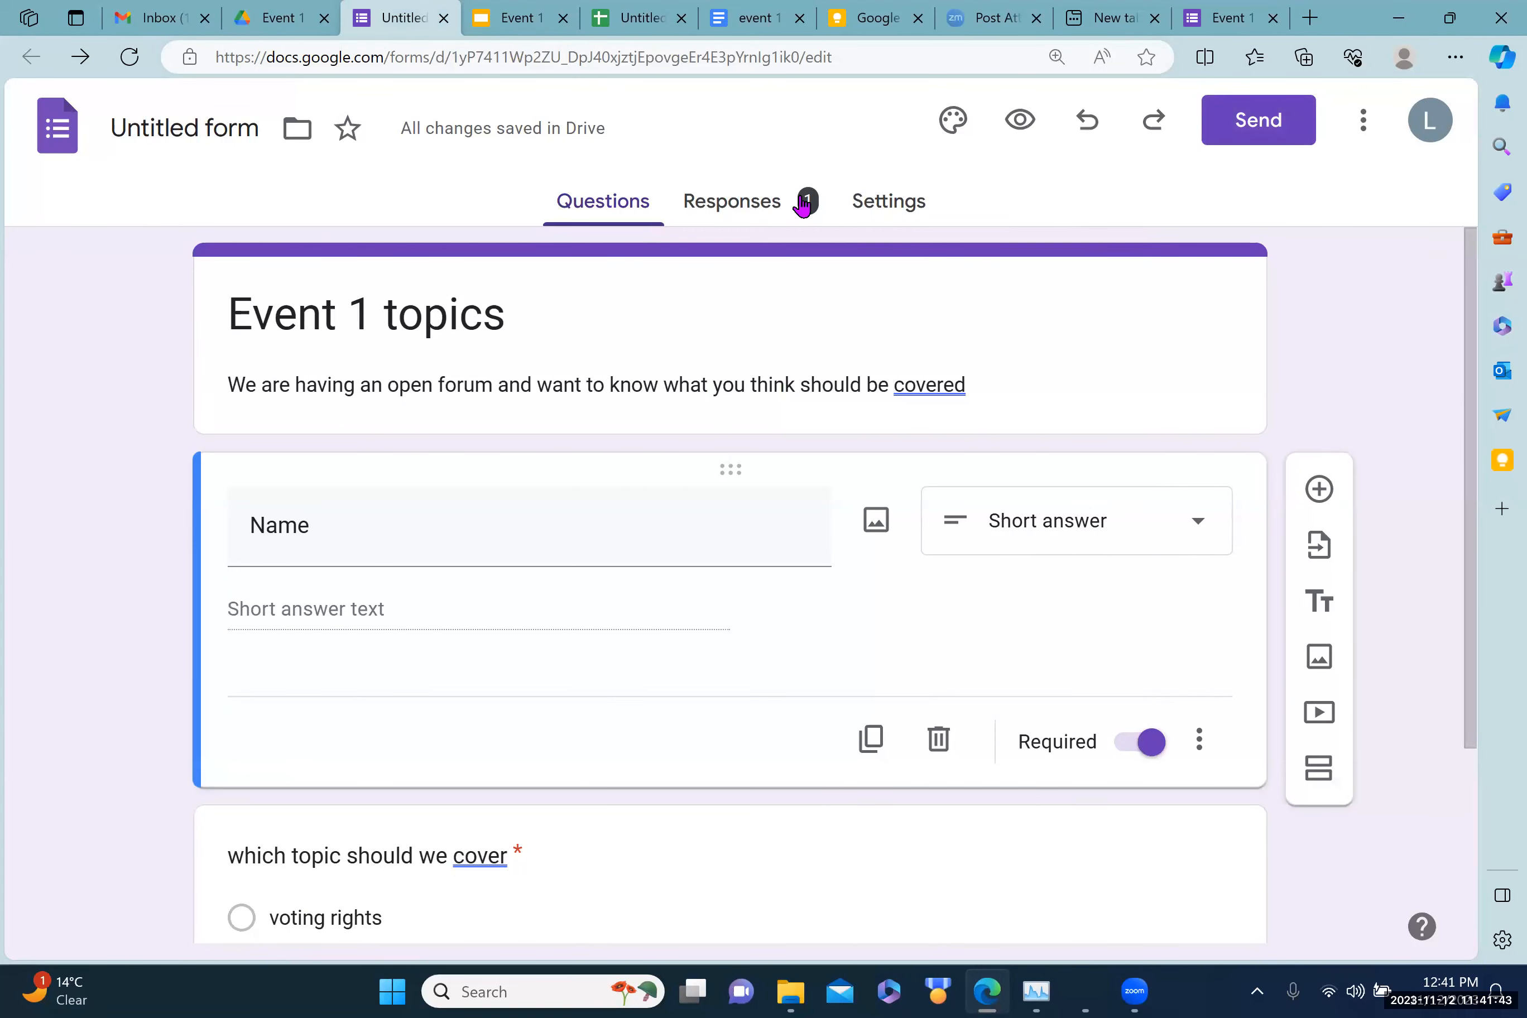
click(745, 209)
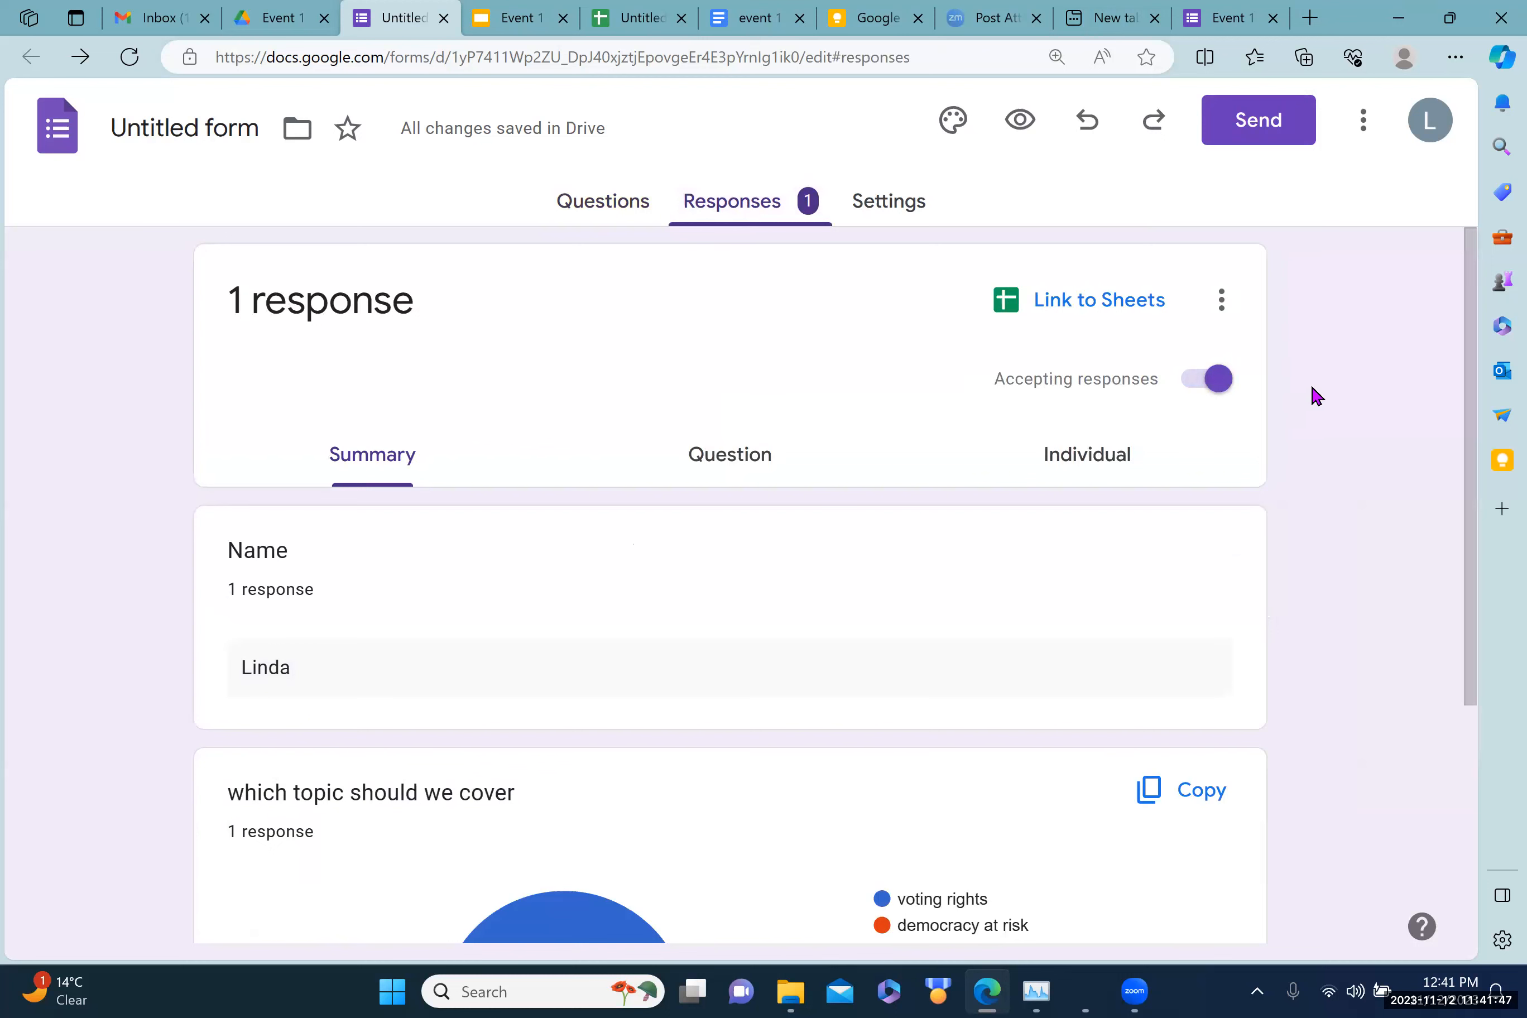
mouse_move(1470, 375)
mouse_down()
mouse_move(1473, 588)
mouse_move(1498, 486)
mouse_move(1476, 569)
mouse_move(1443, 389)
mouse_up()
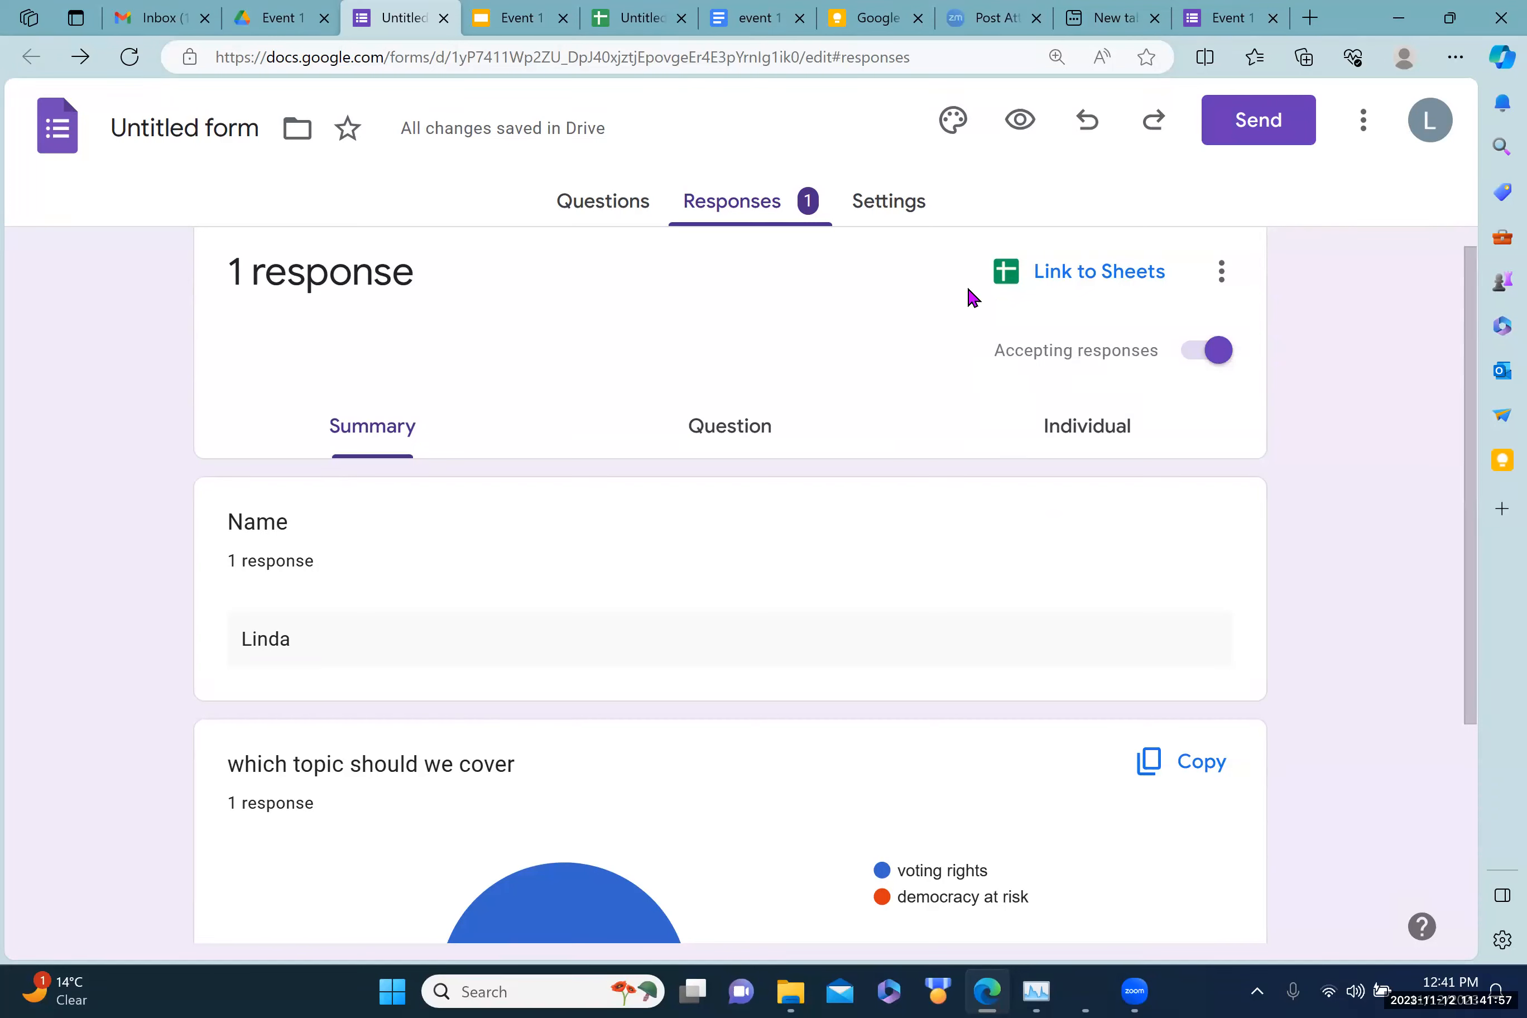
Step: Link the responses to a newly created spreadsheet, then return to the form's Responses
click(1024, 276)
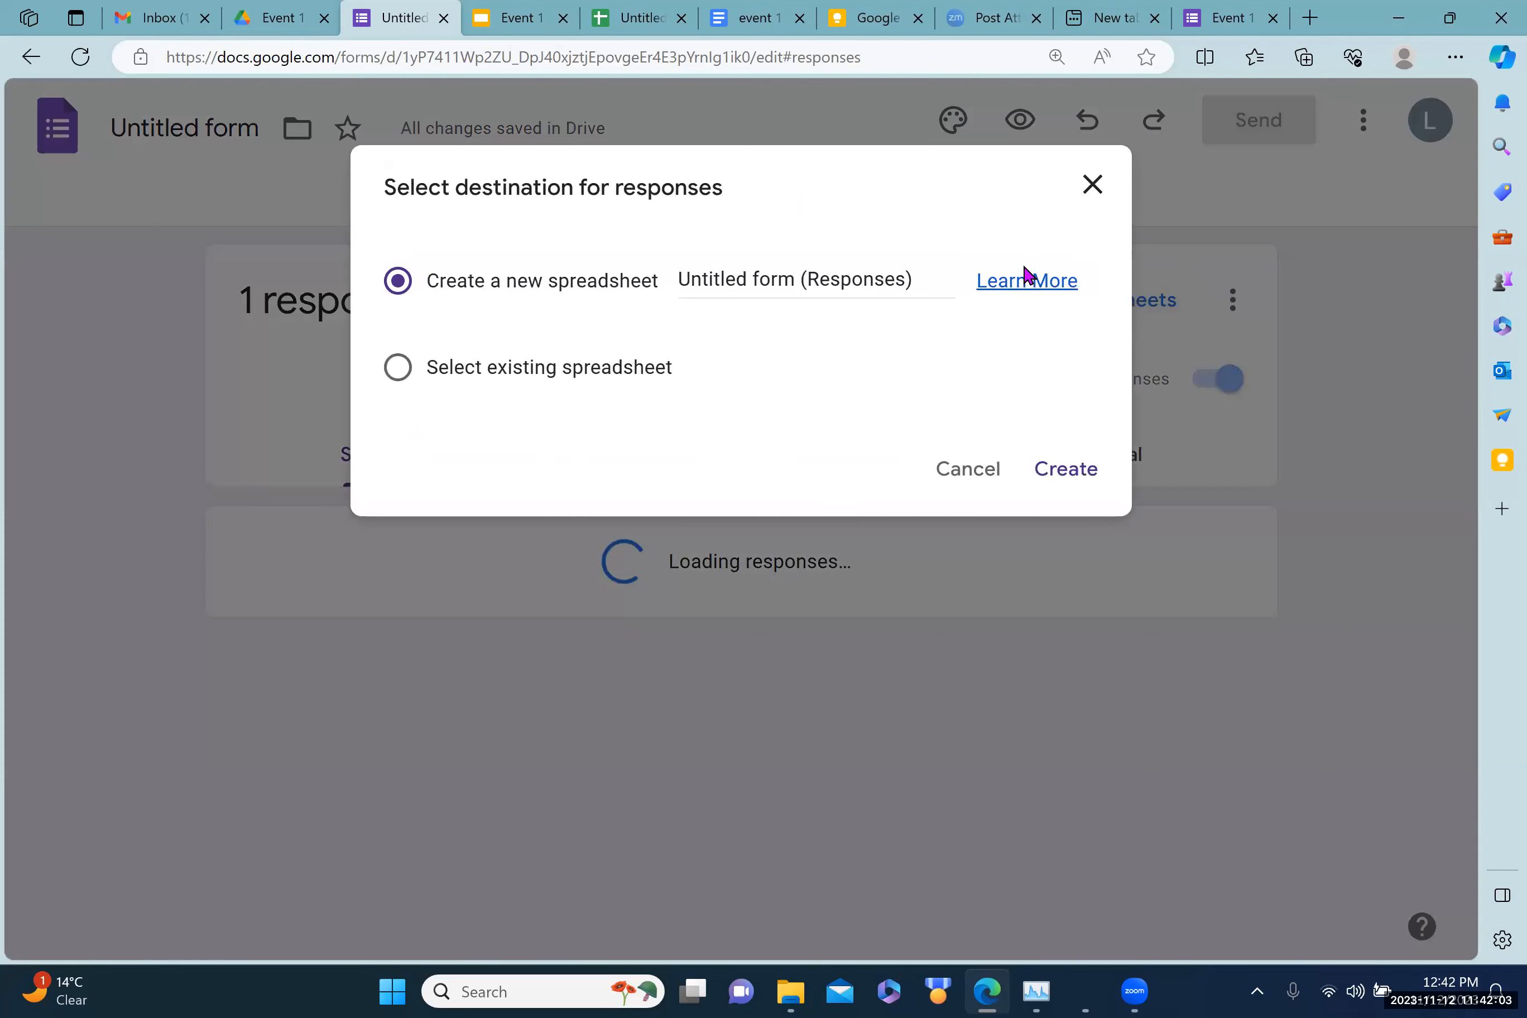
click(1070, 484)
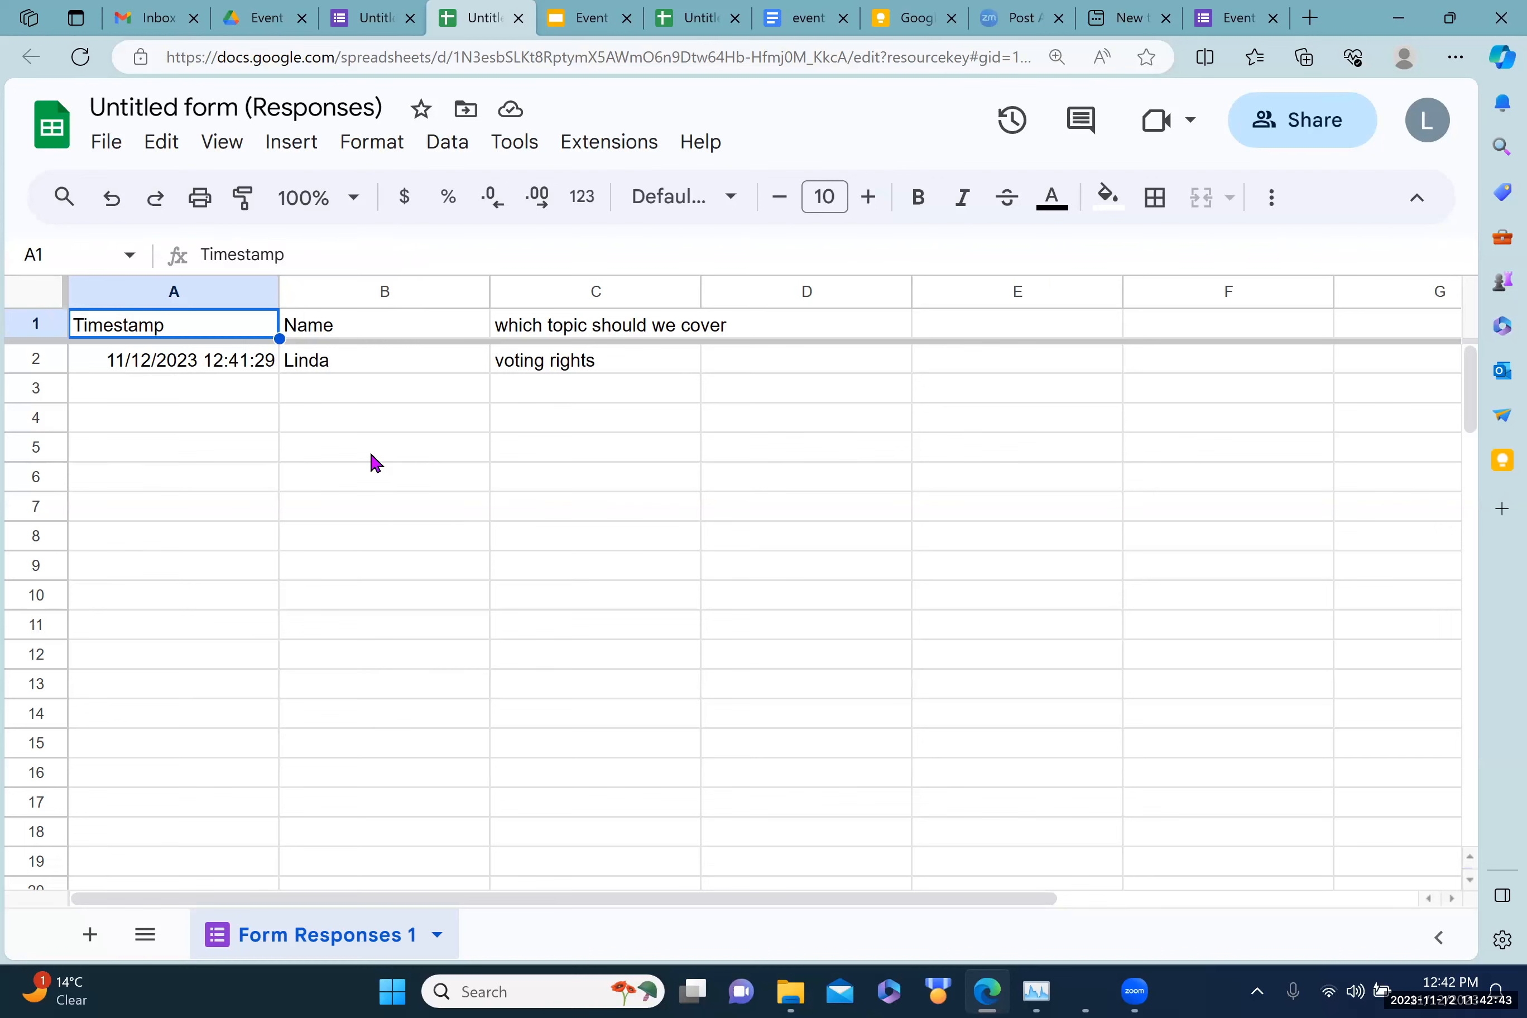
click(364, 18)
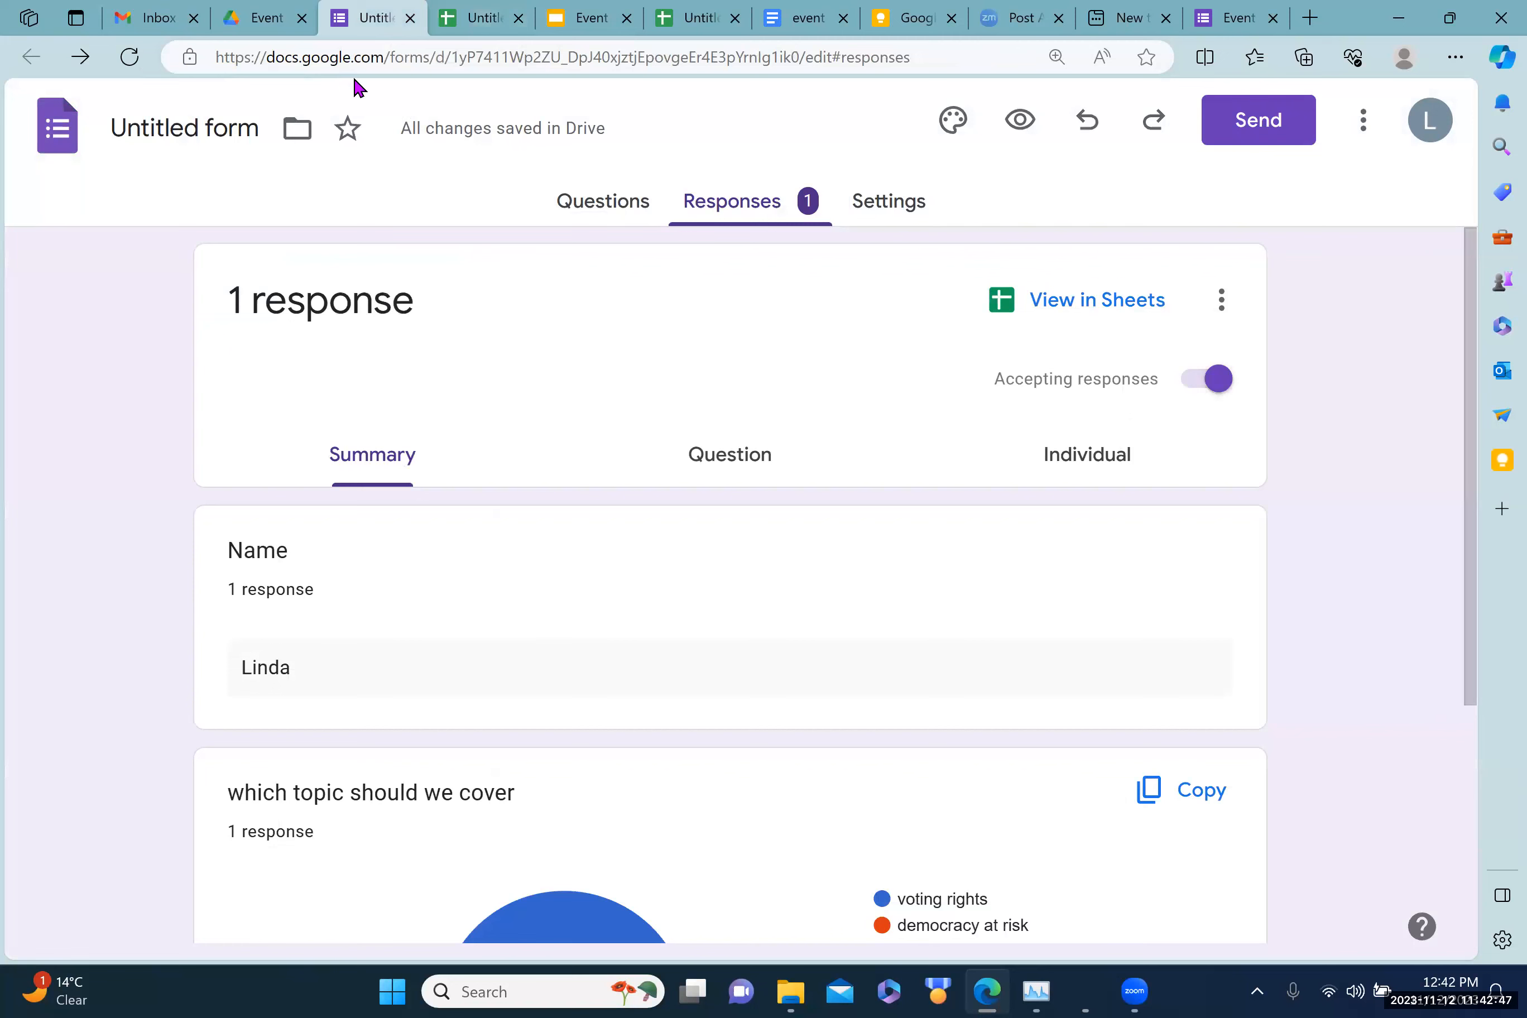
Step: Open the Event 1 folder from My Drive and create a new Google Doc shared like the folder
click(261, 22)
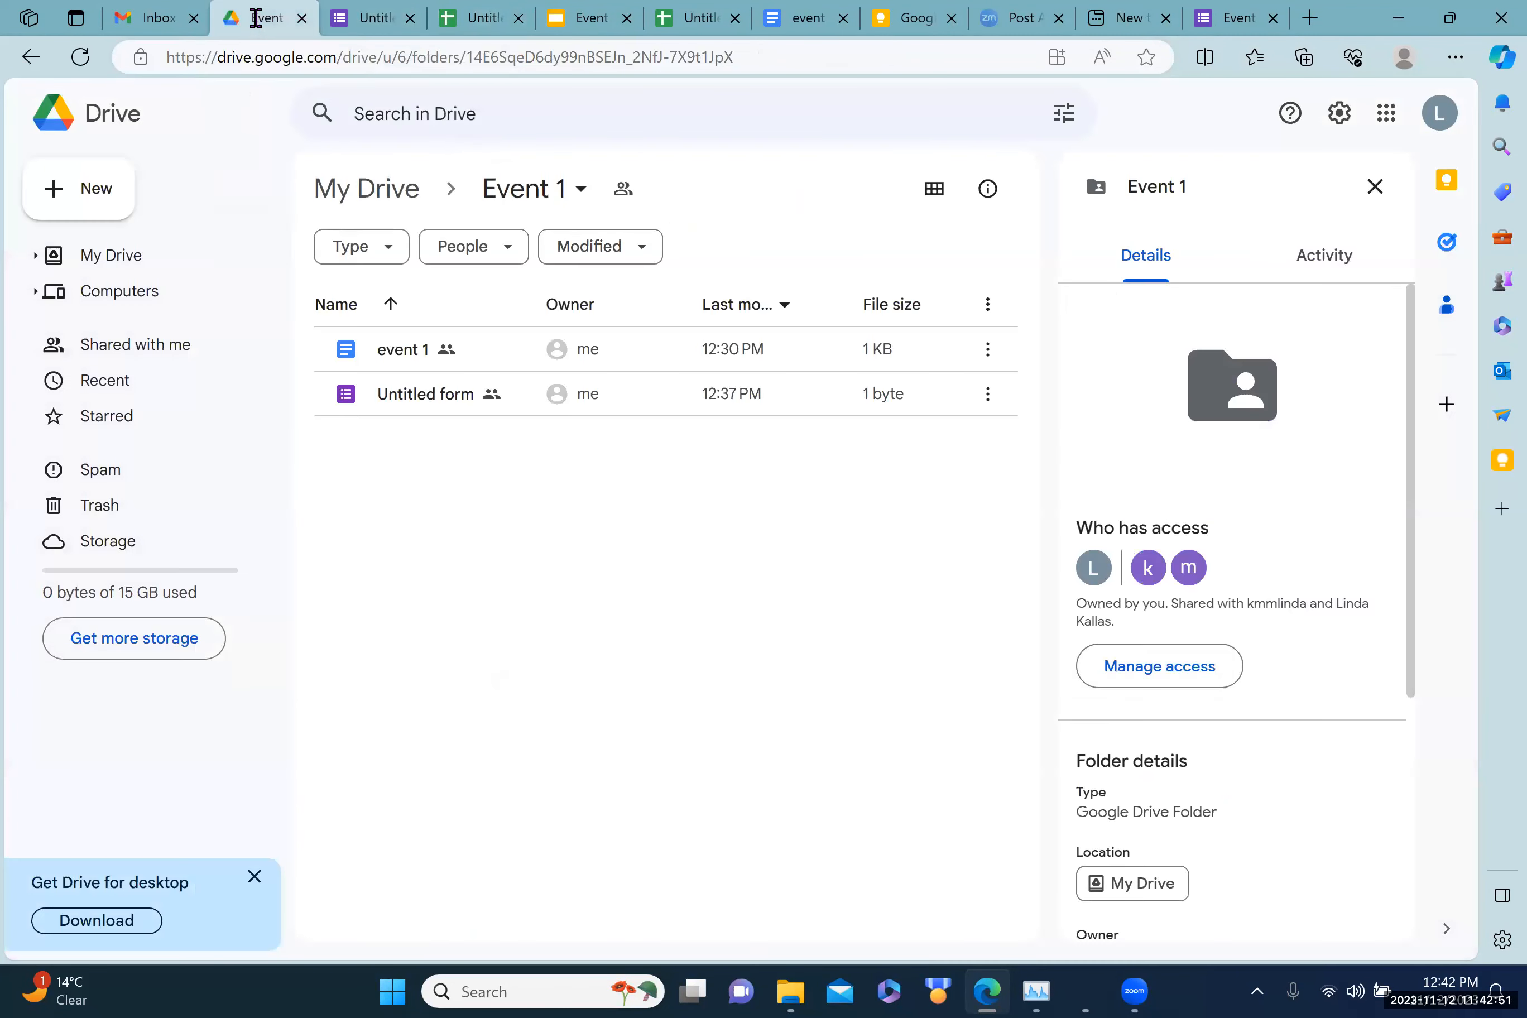
click(124, 255)
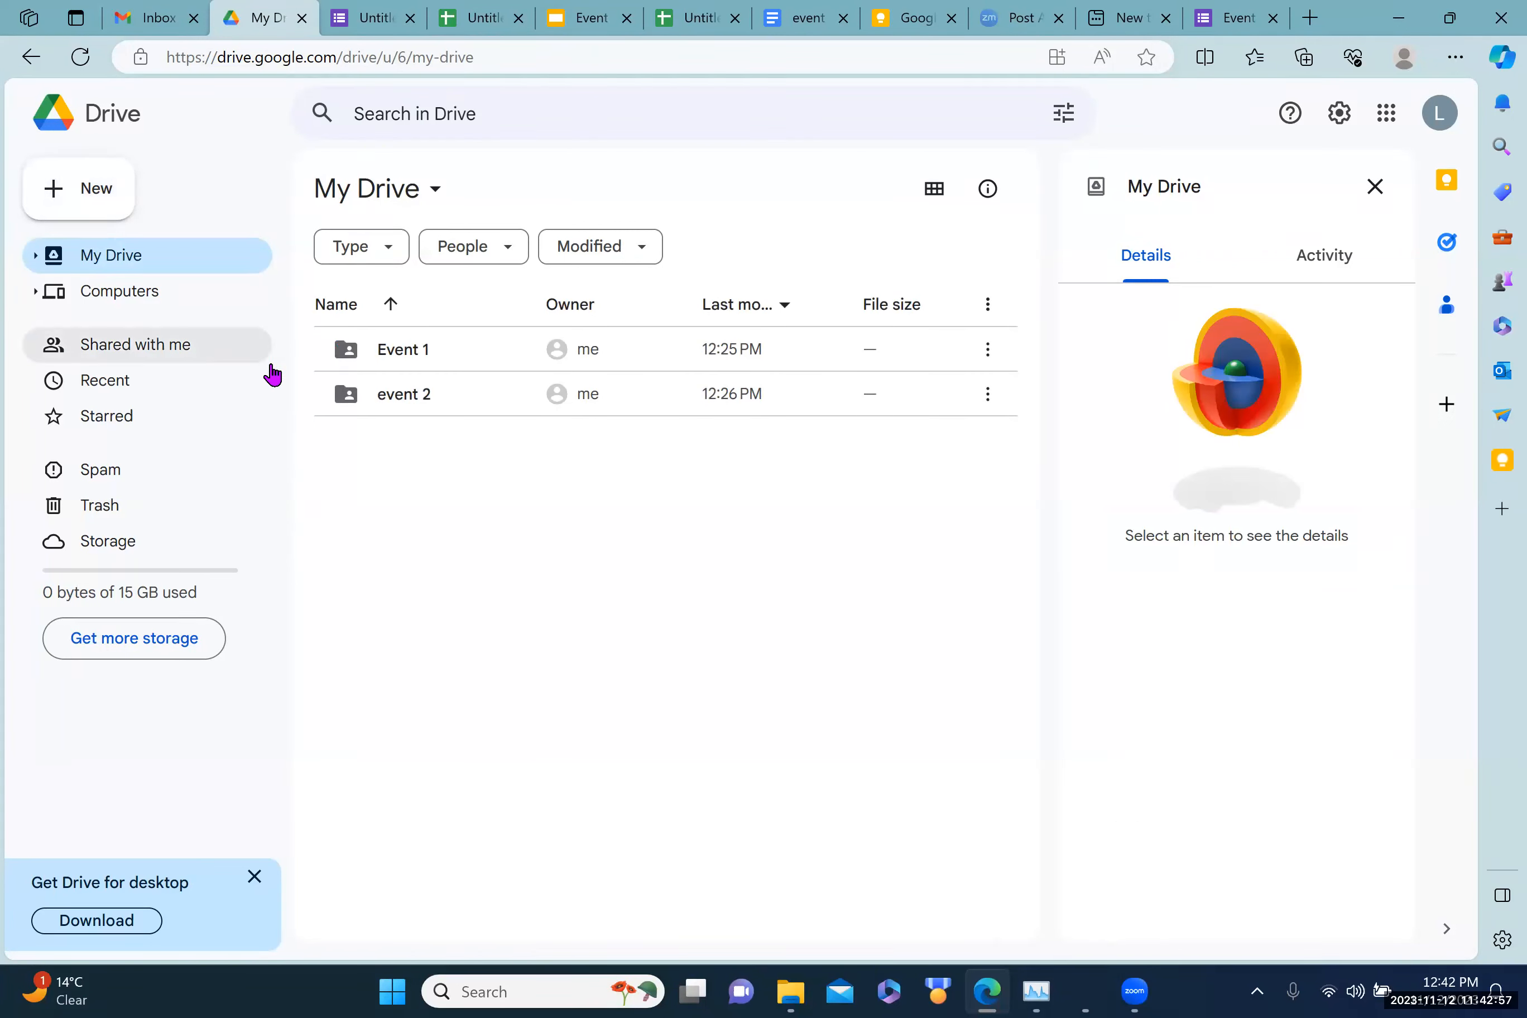
double_click(427, 351)
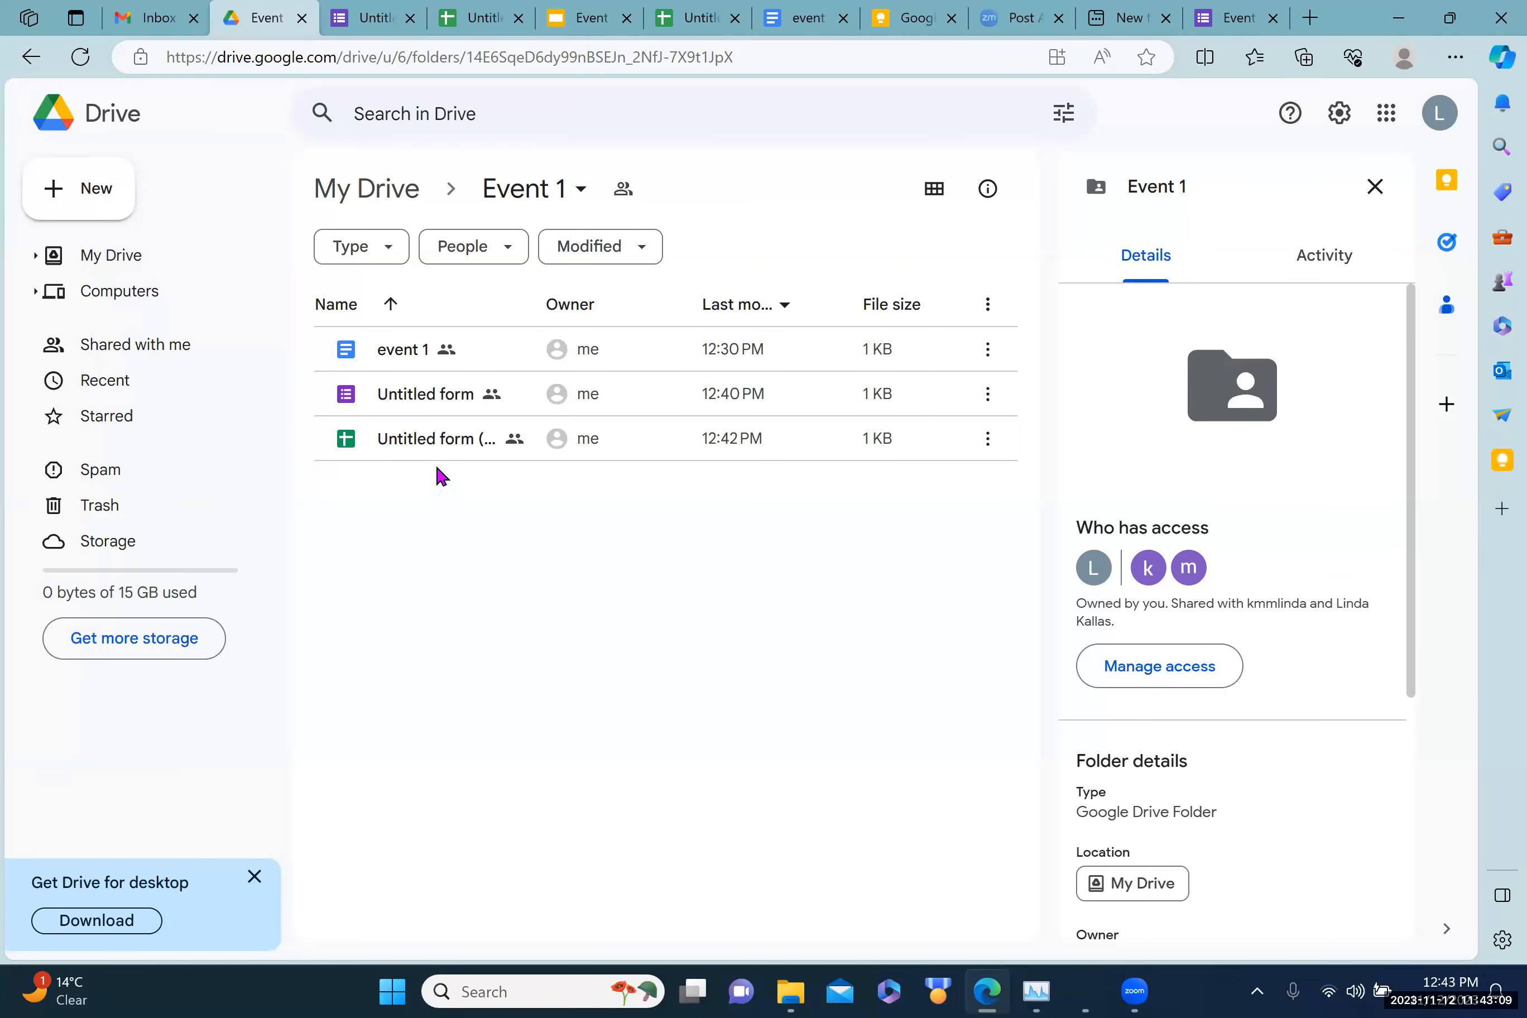
click(97, 197)
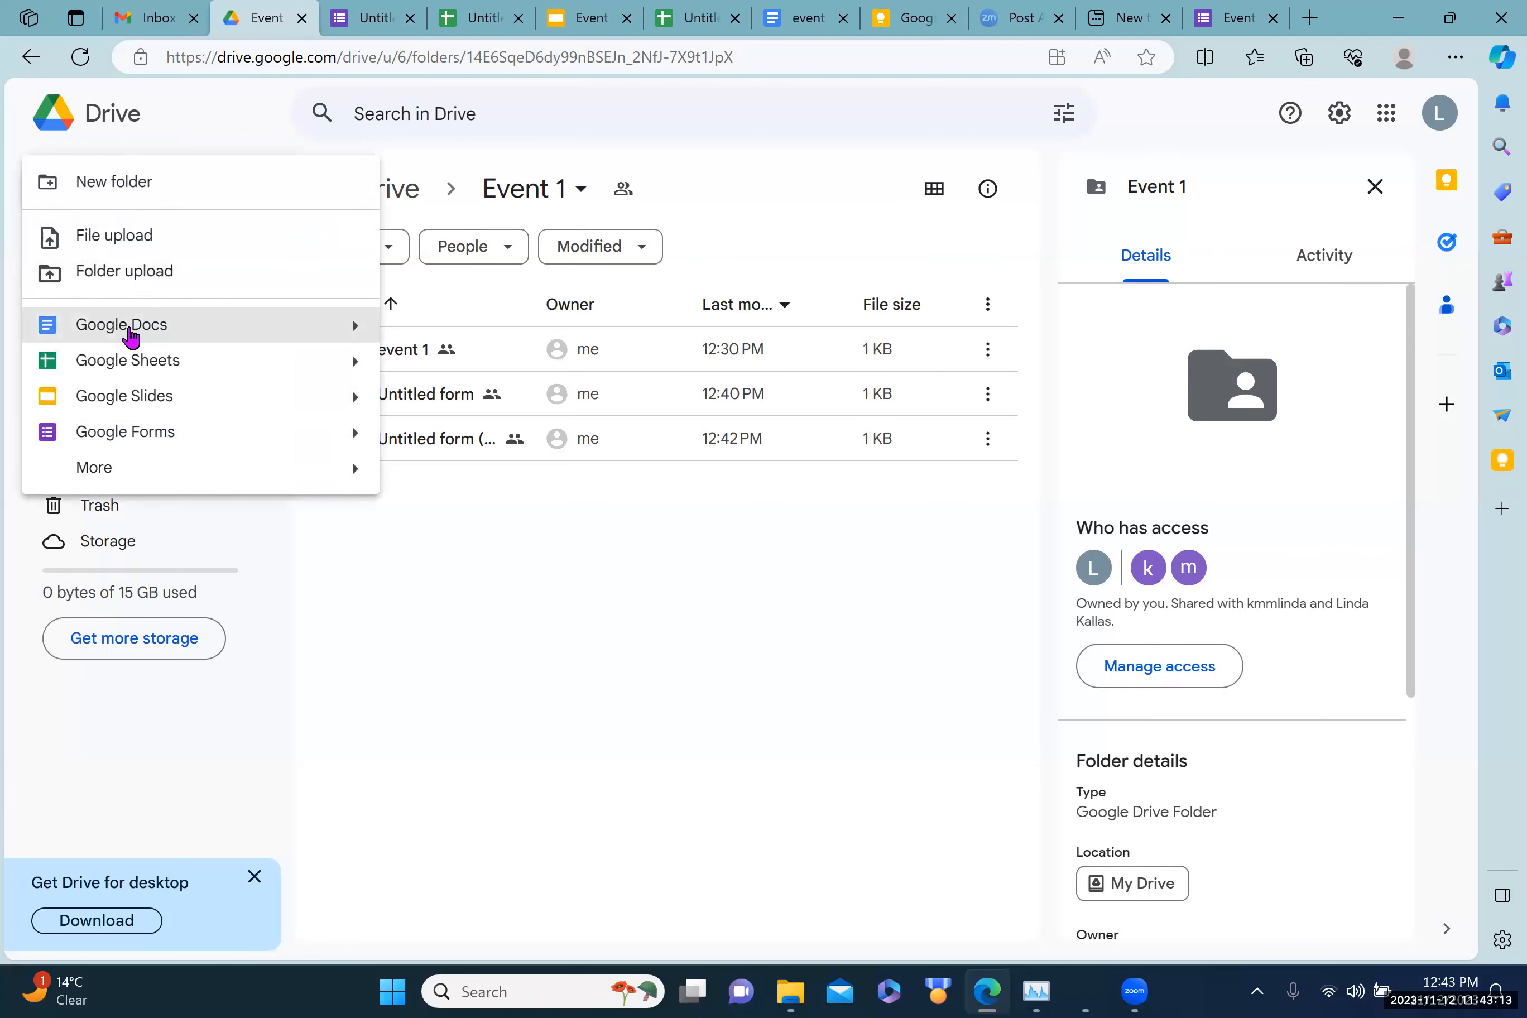
click(130, 331)
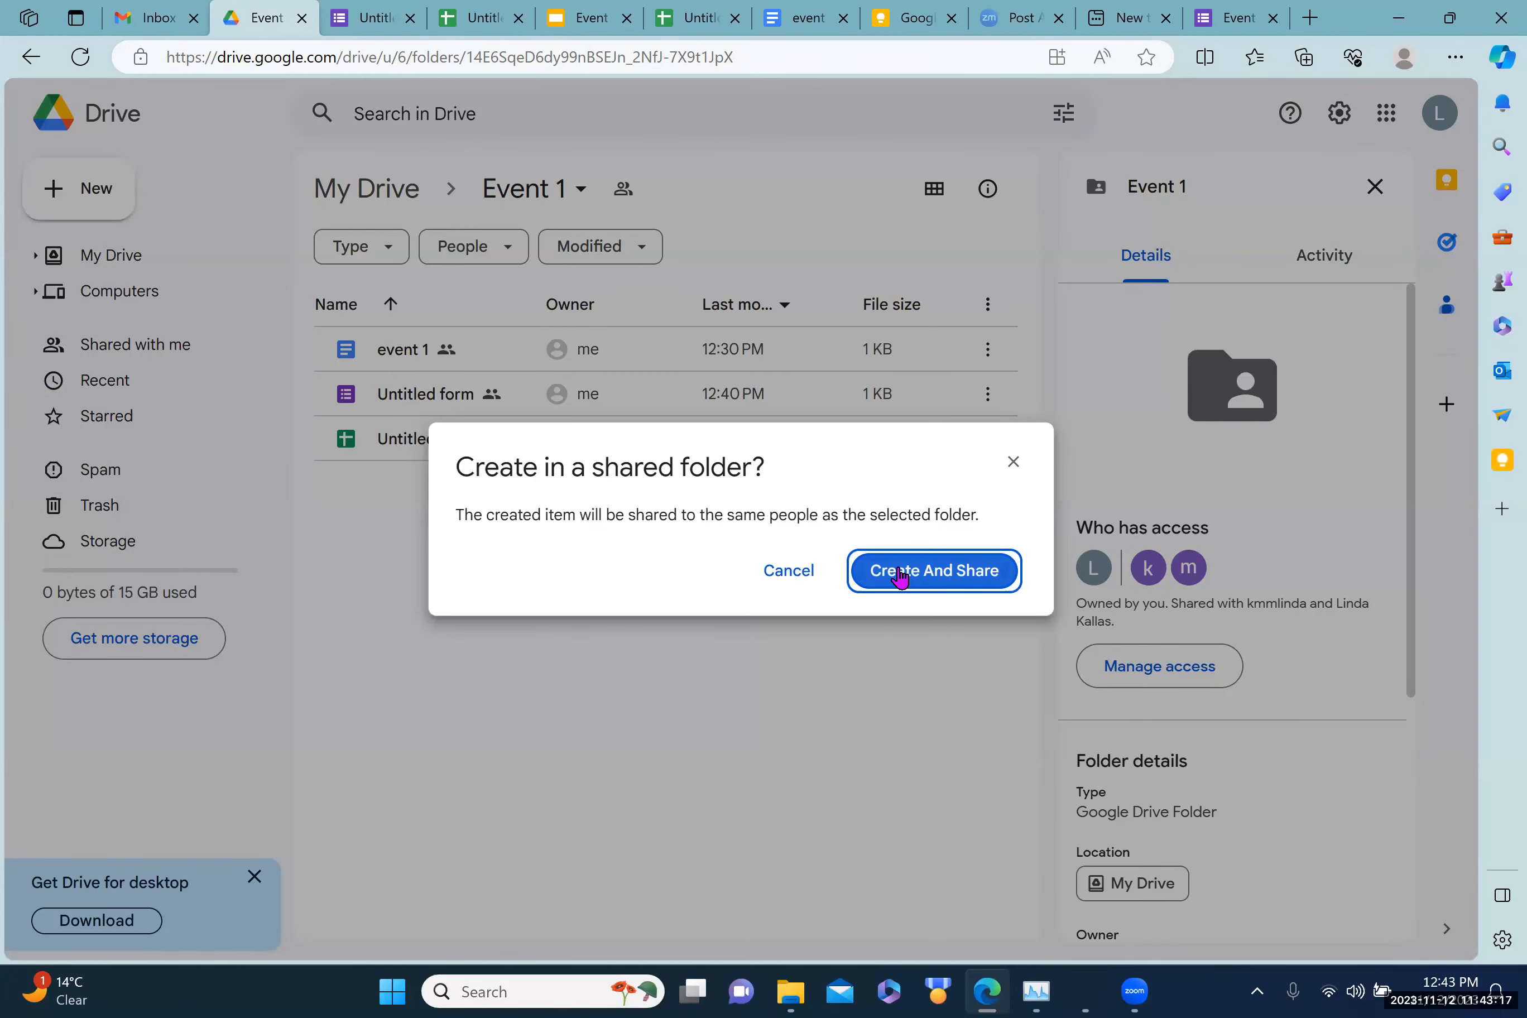
click(899, 577)
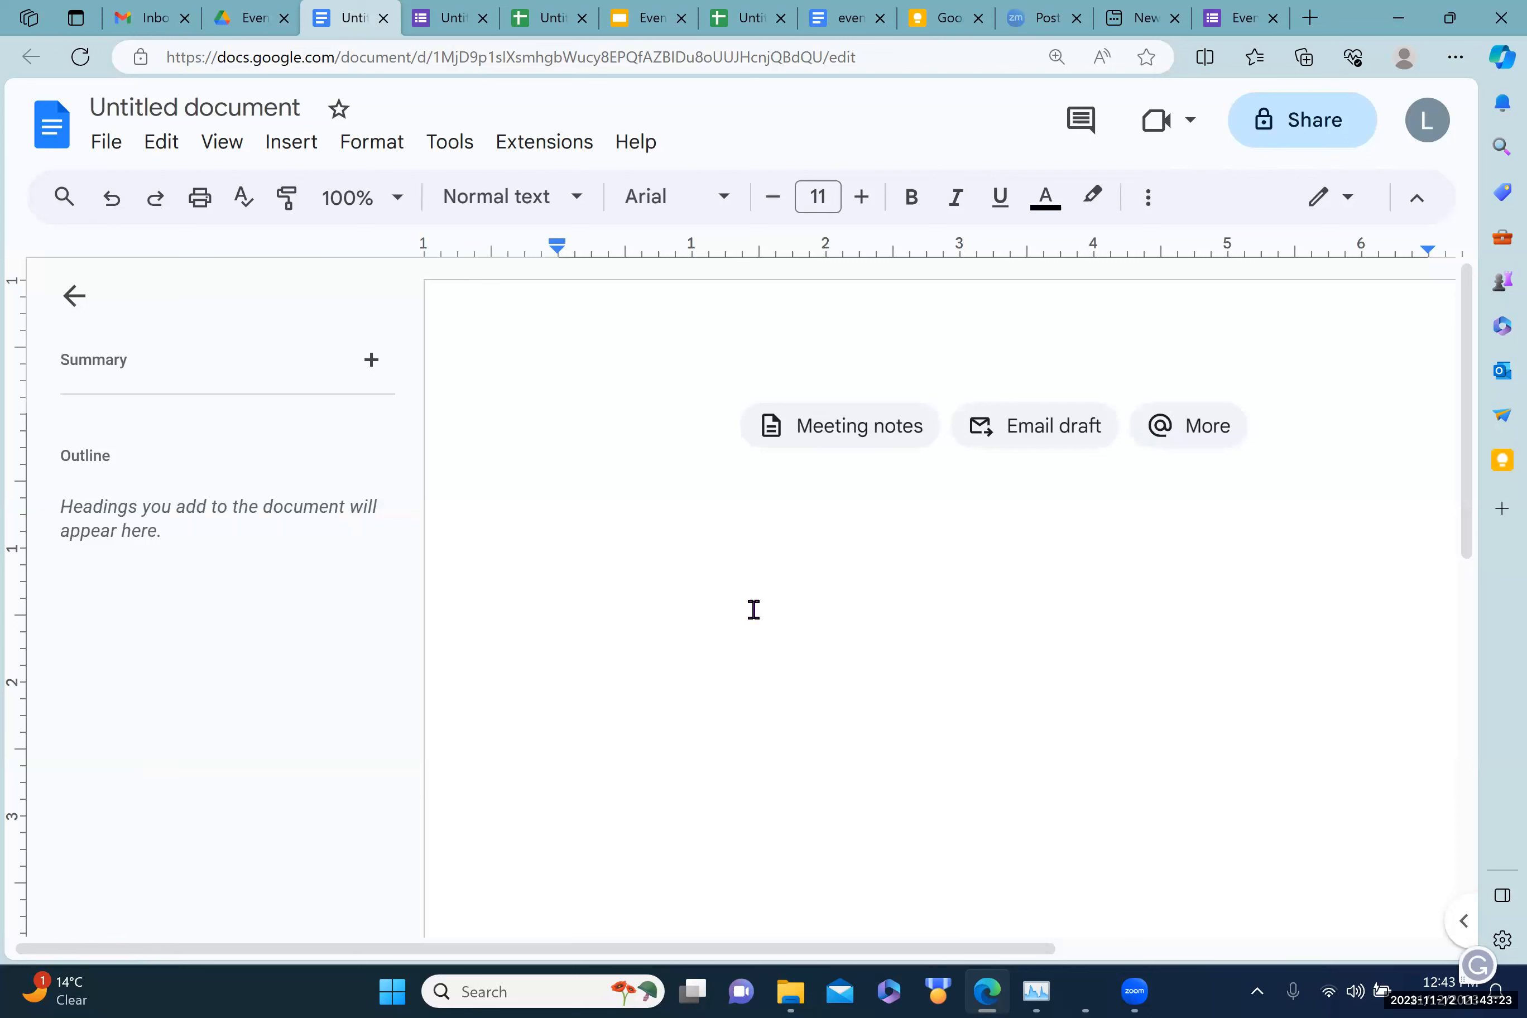
Step: Type 'Share a news article' as the document's first line
text(Share a)
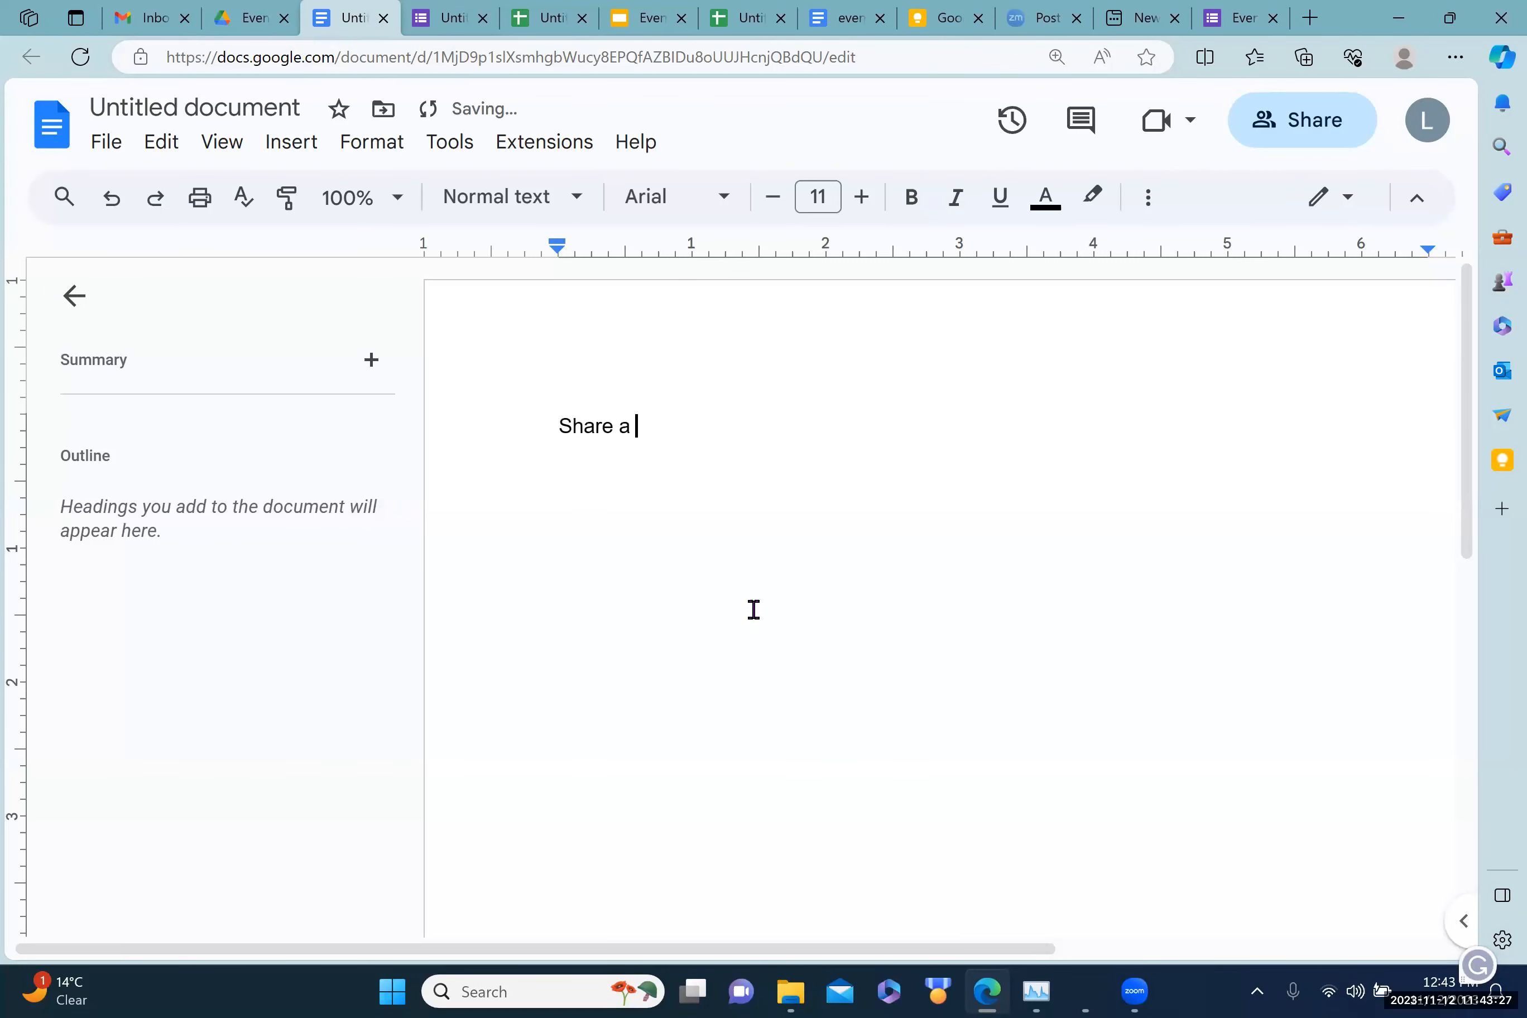
text(news article)
Step: Search Bing for 'voting rights issues' and copy the Galveston County article's web address
click(1310, 20)
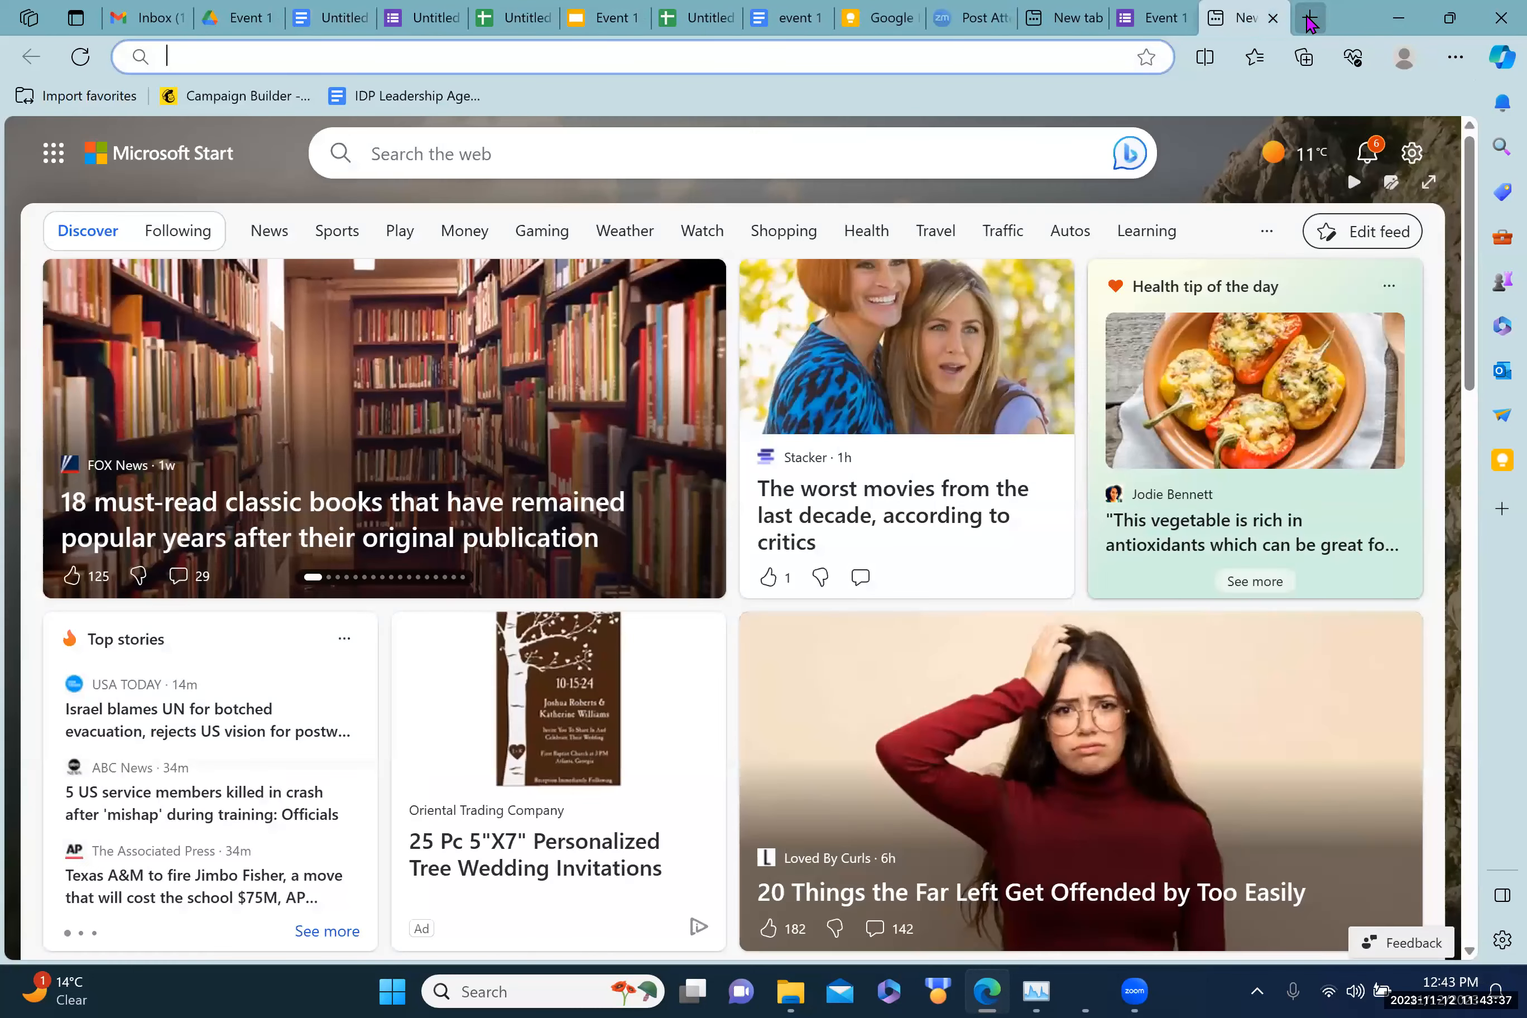
text(voting rights issues)
key(Return)
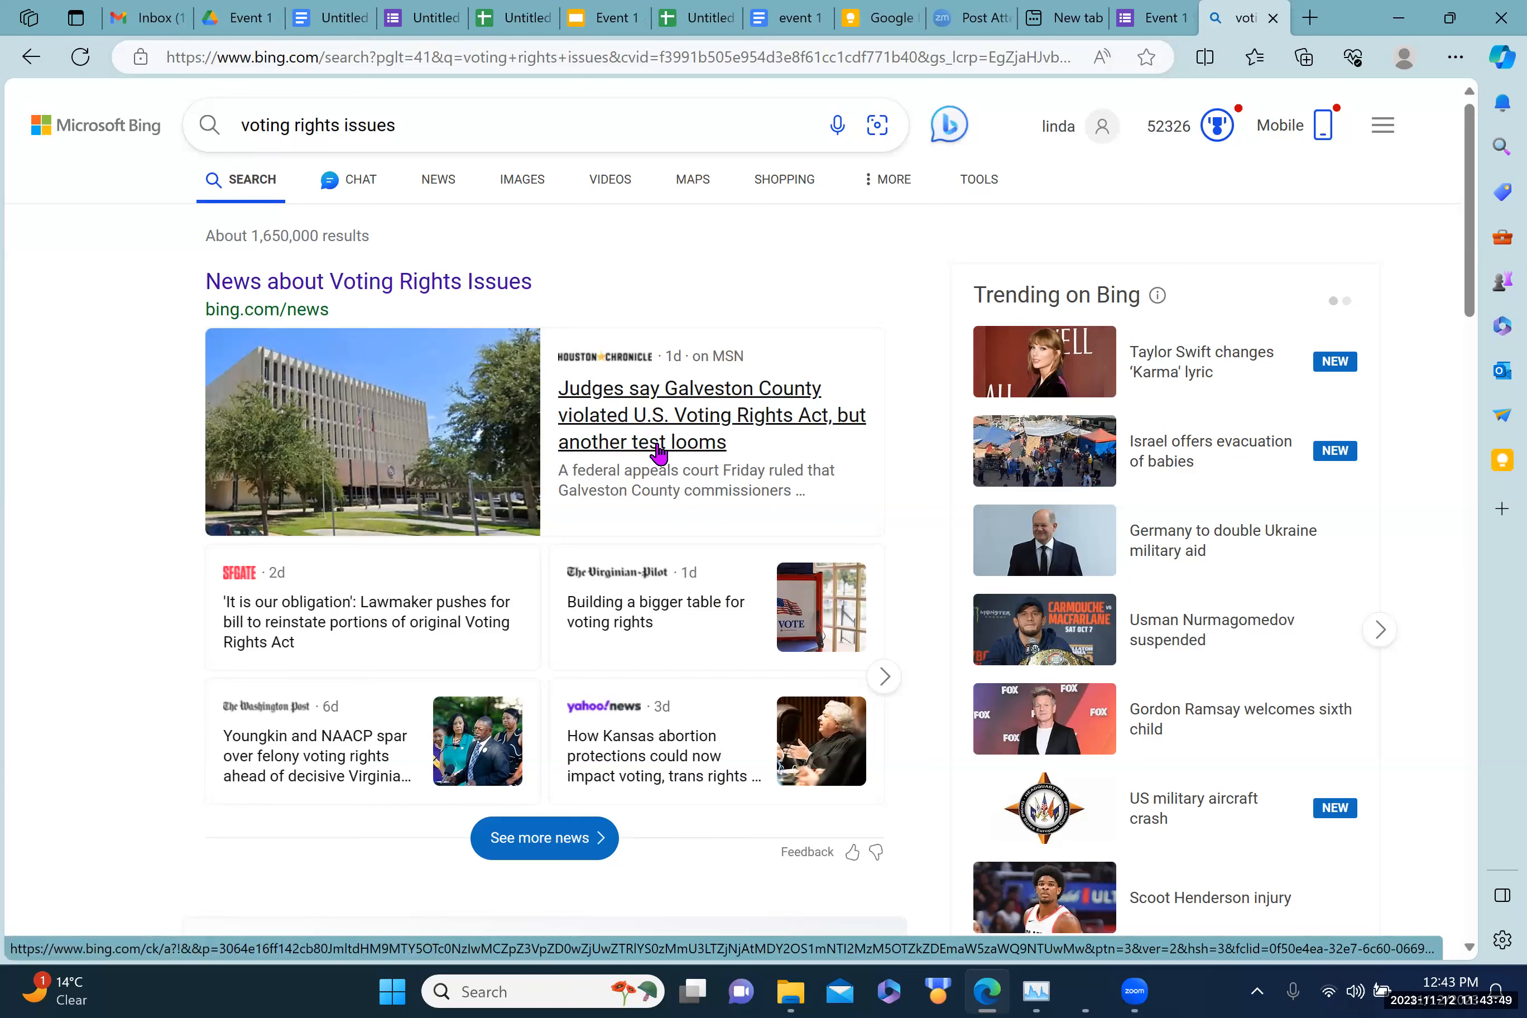
click(643, 424)
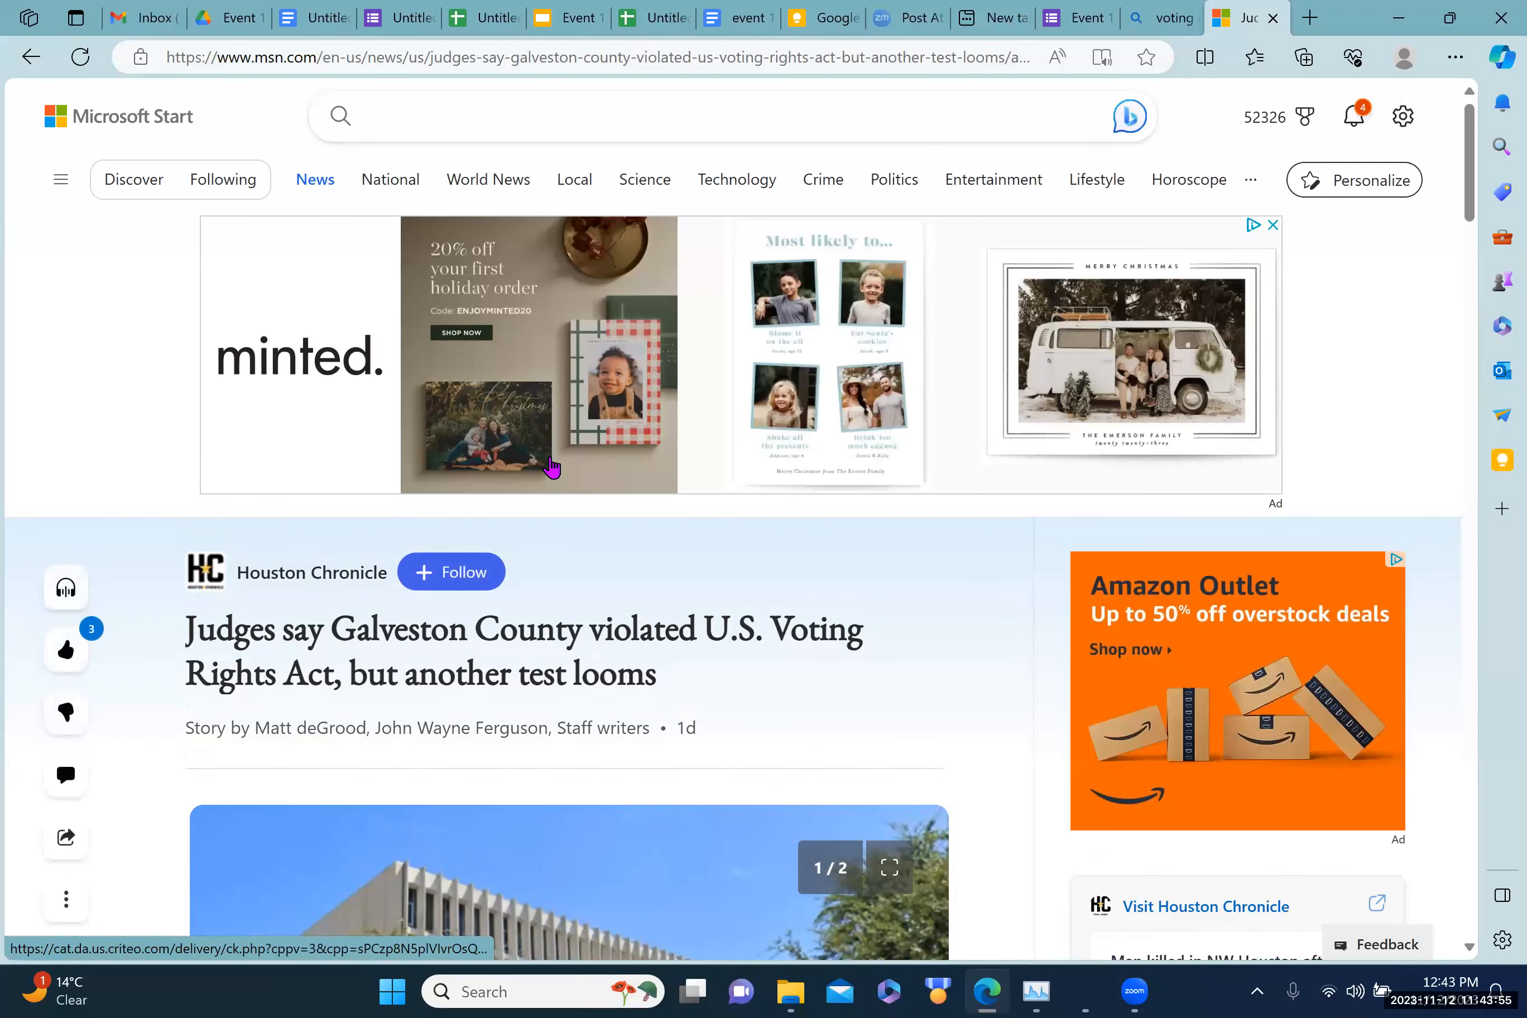
mouse_move(249, 590)
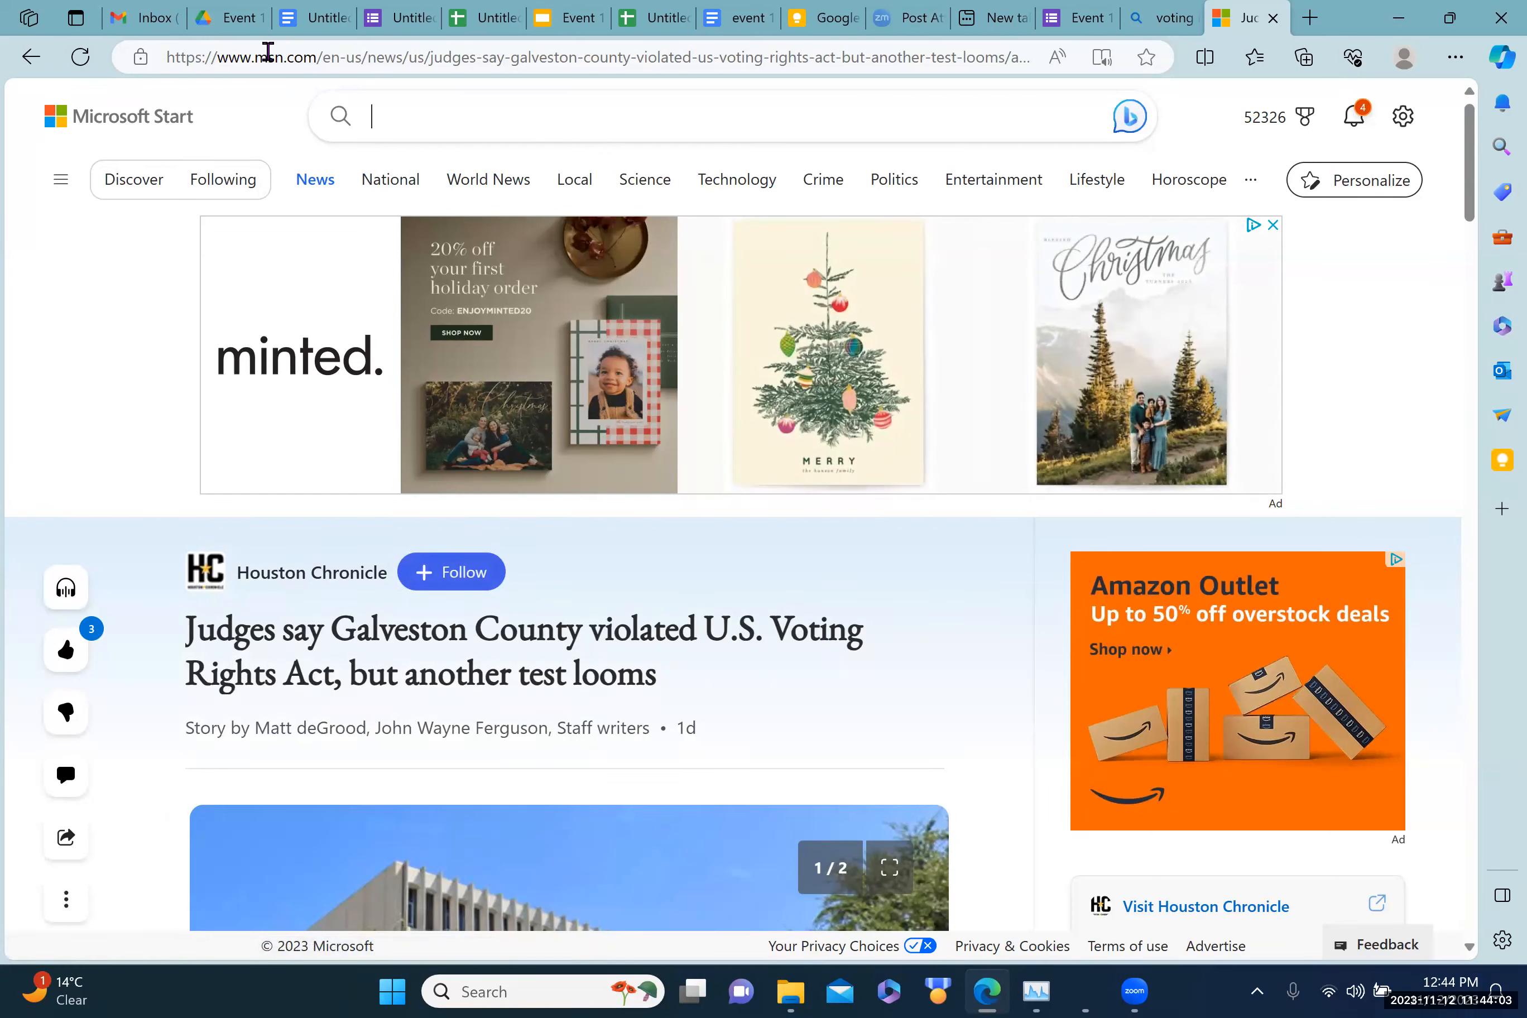
click(268, 53)
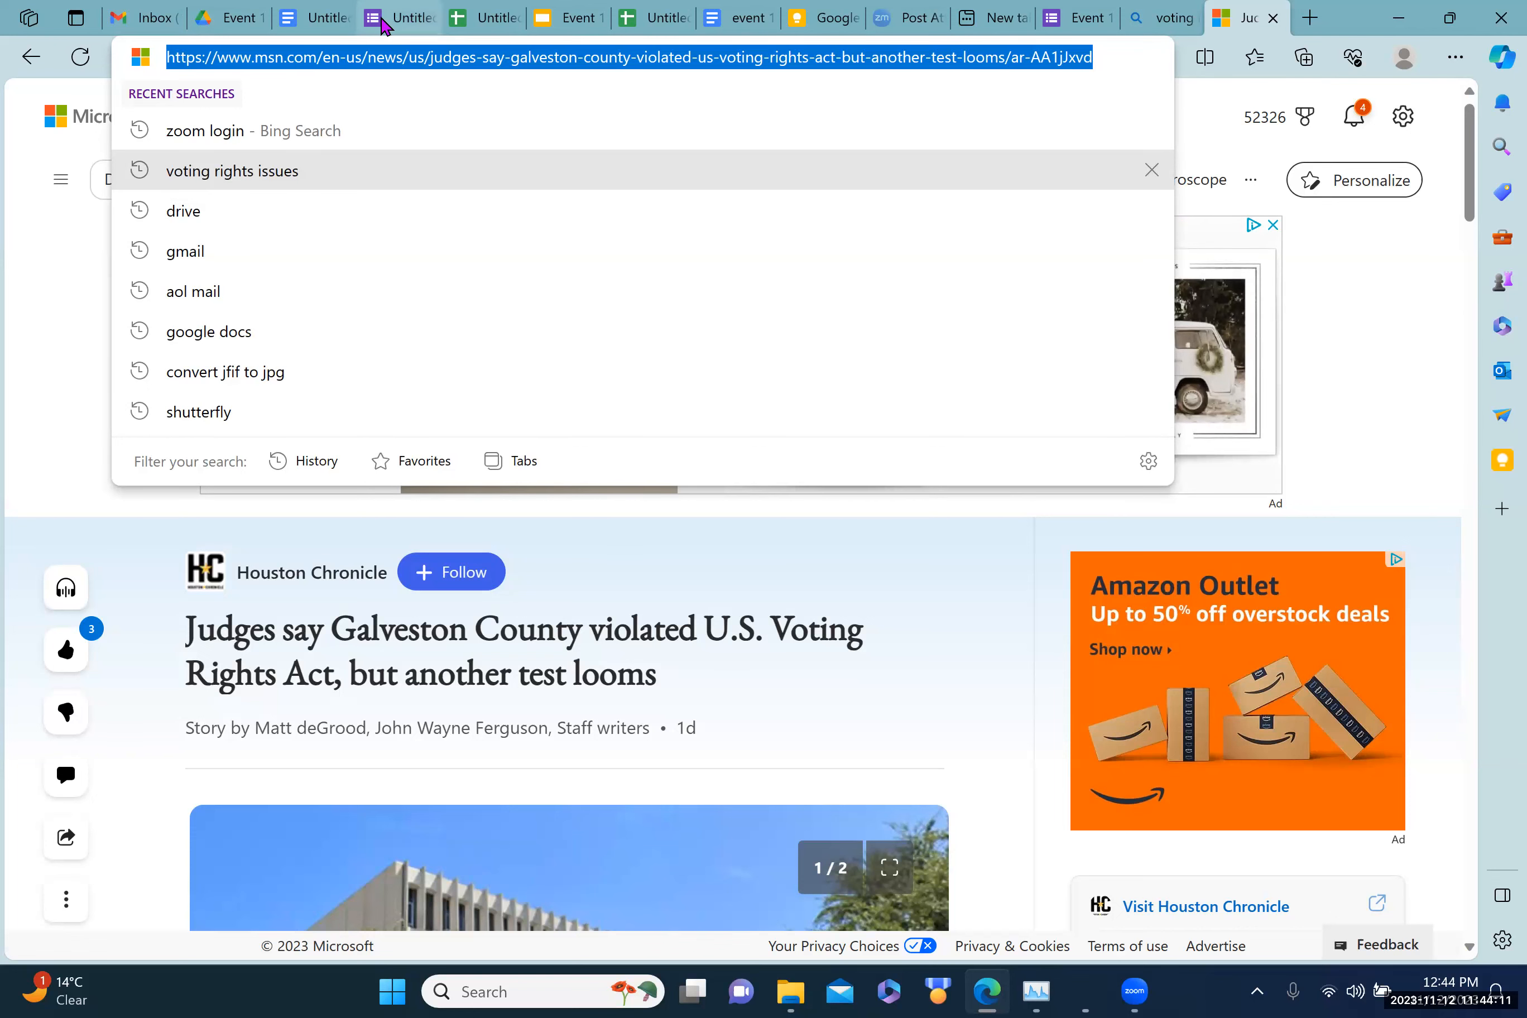
click(309, 18)
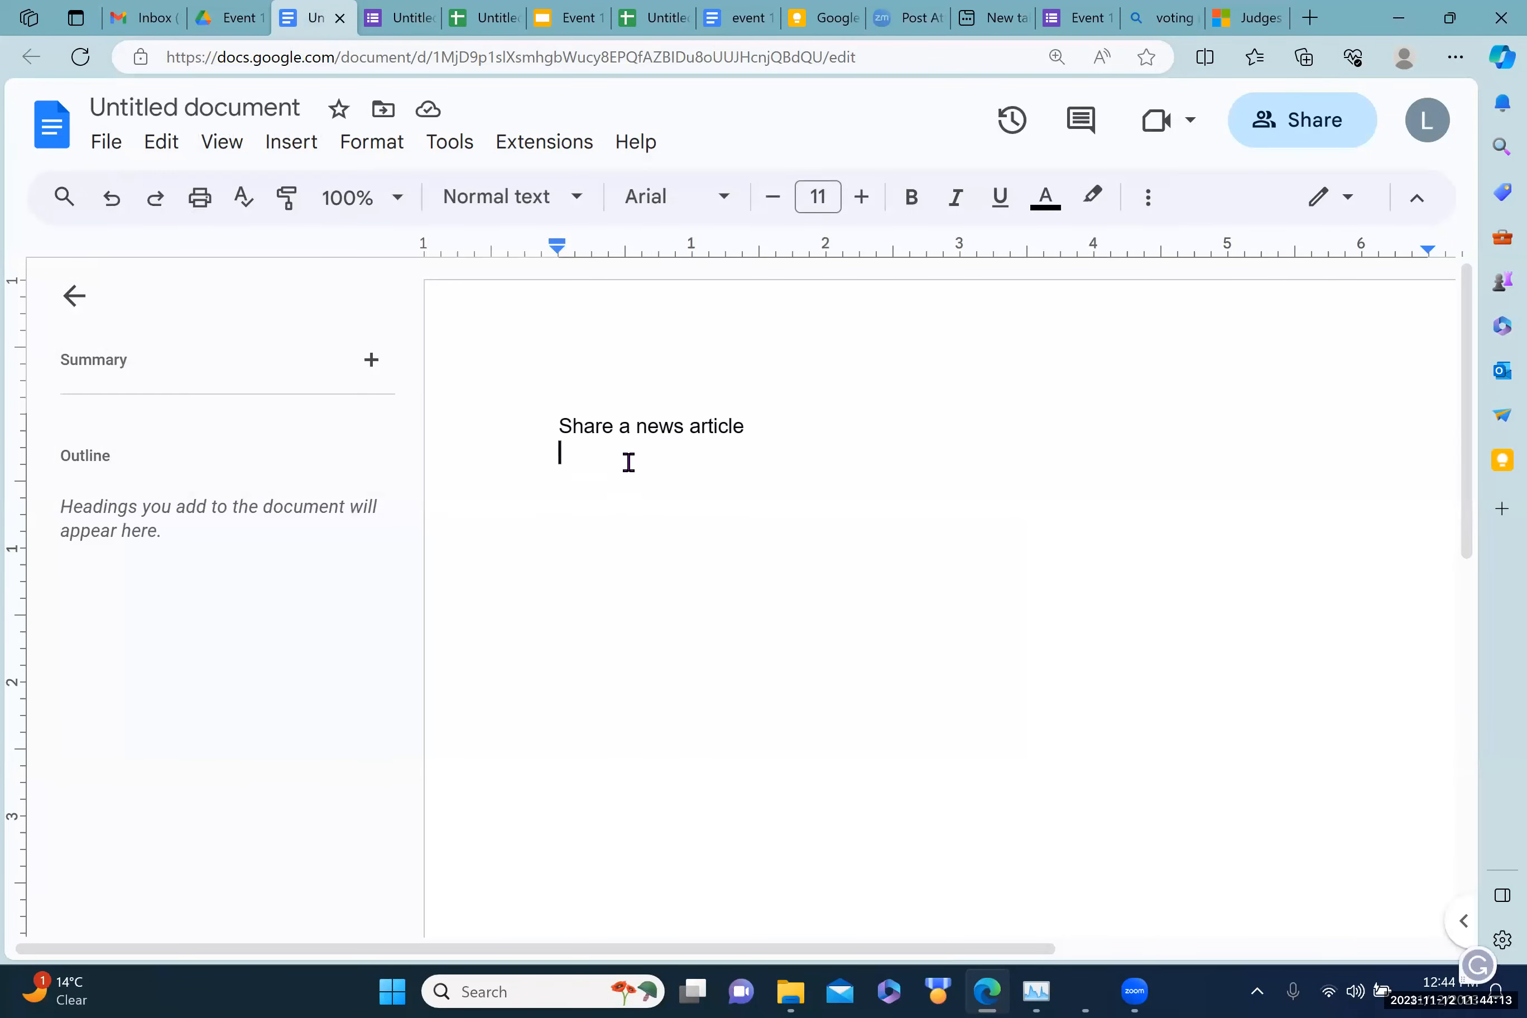
Step: Paste the Galveston County article link under the heading, with a new line after it
text(Judges say Galveston County violated U.S. Voting Rights Act, but another test looms (msn.com))
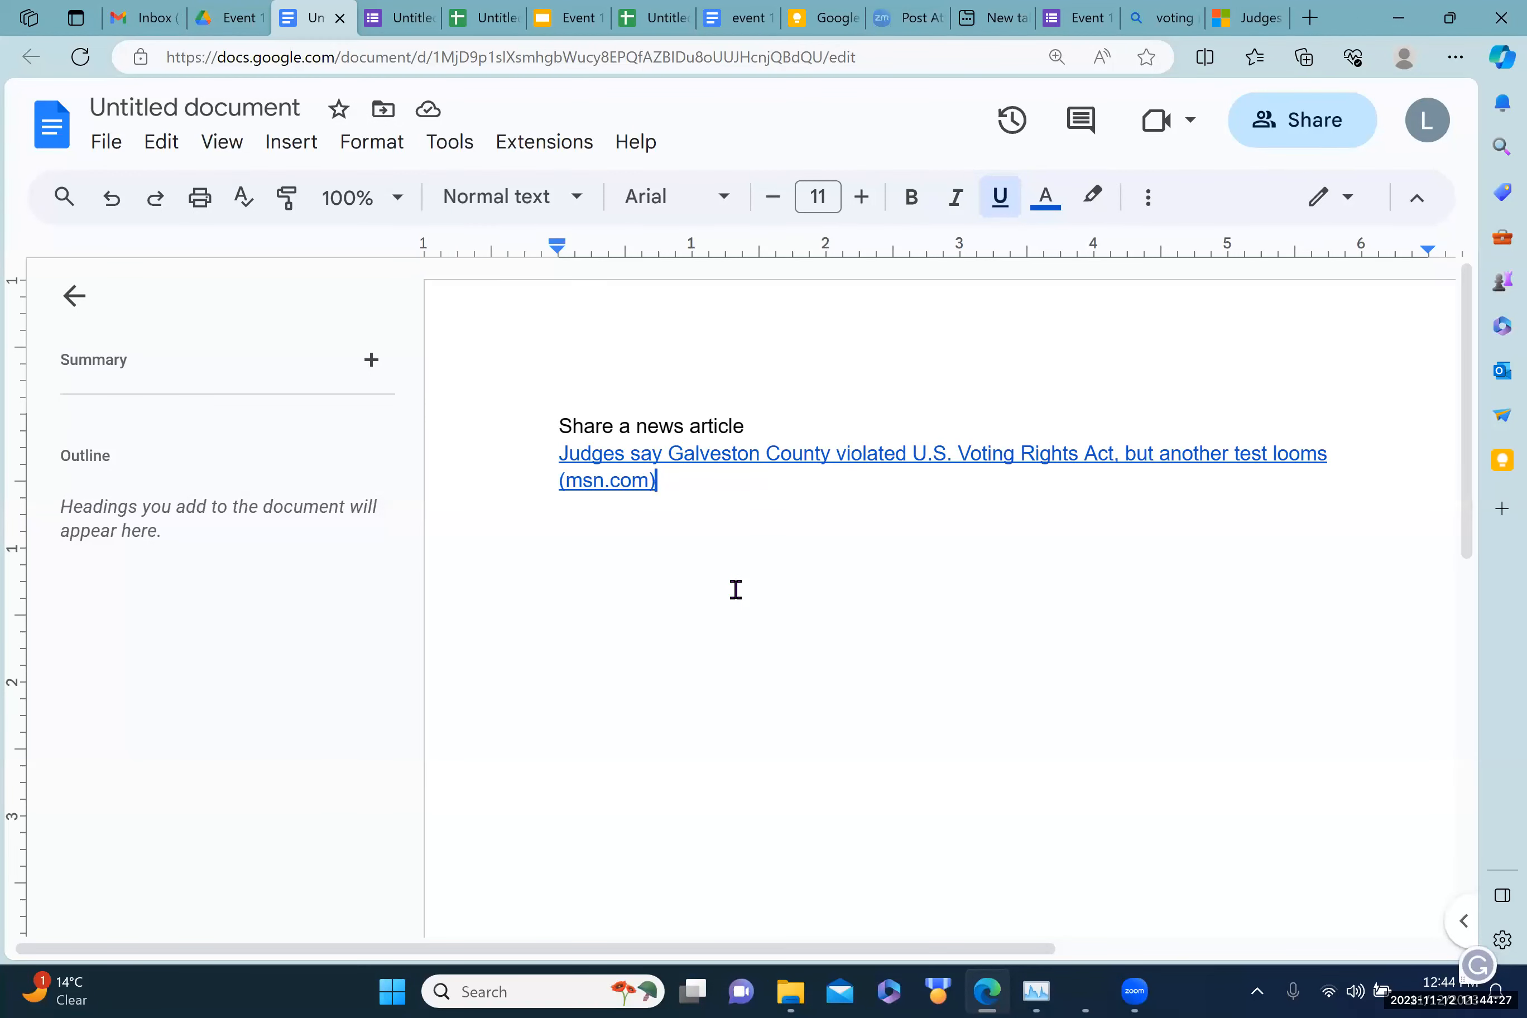
key(Return)
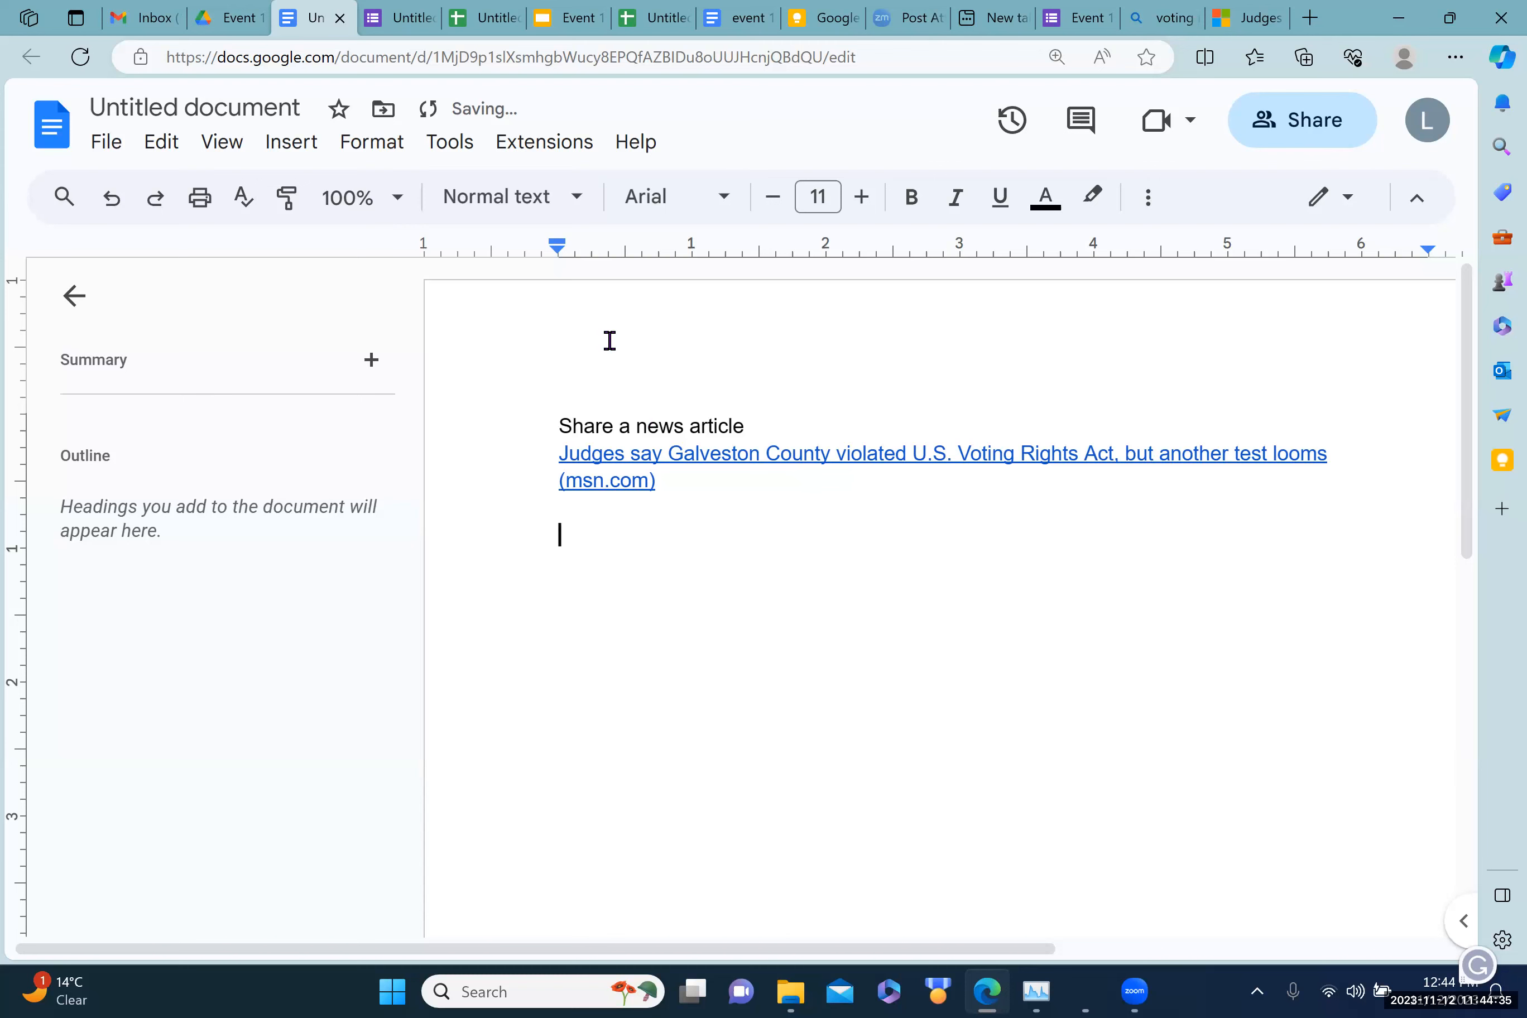
Step: Copy the Event 1 topics form's shareable link and paste it below the article link
click(400, 21)
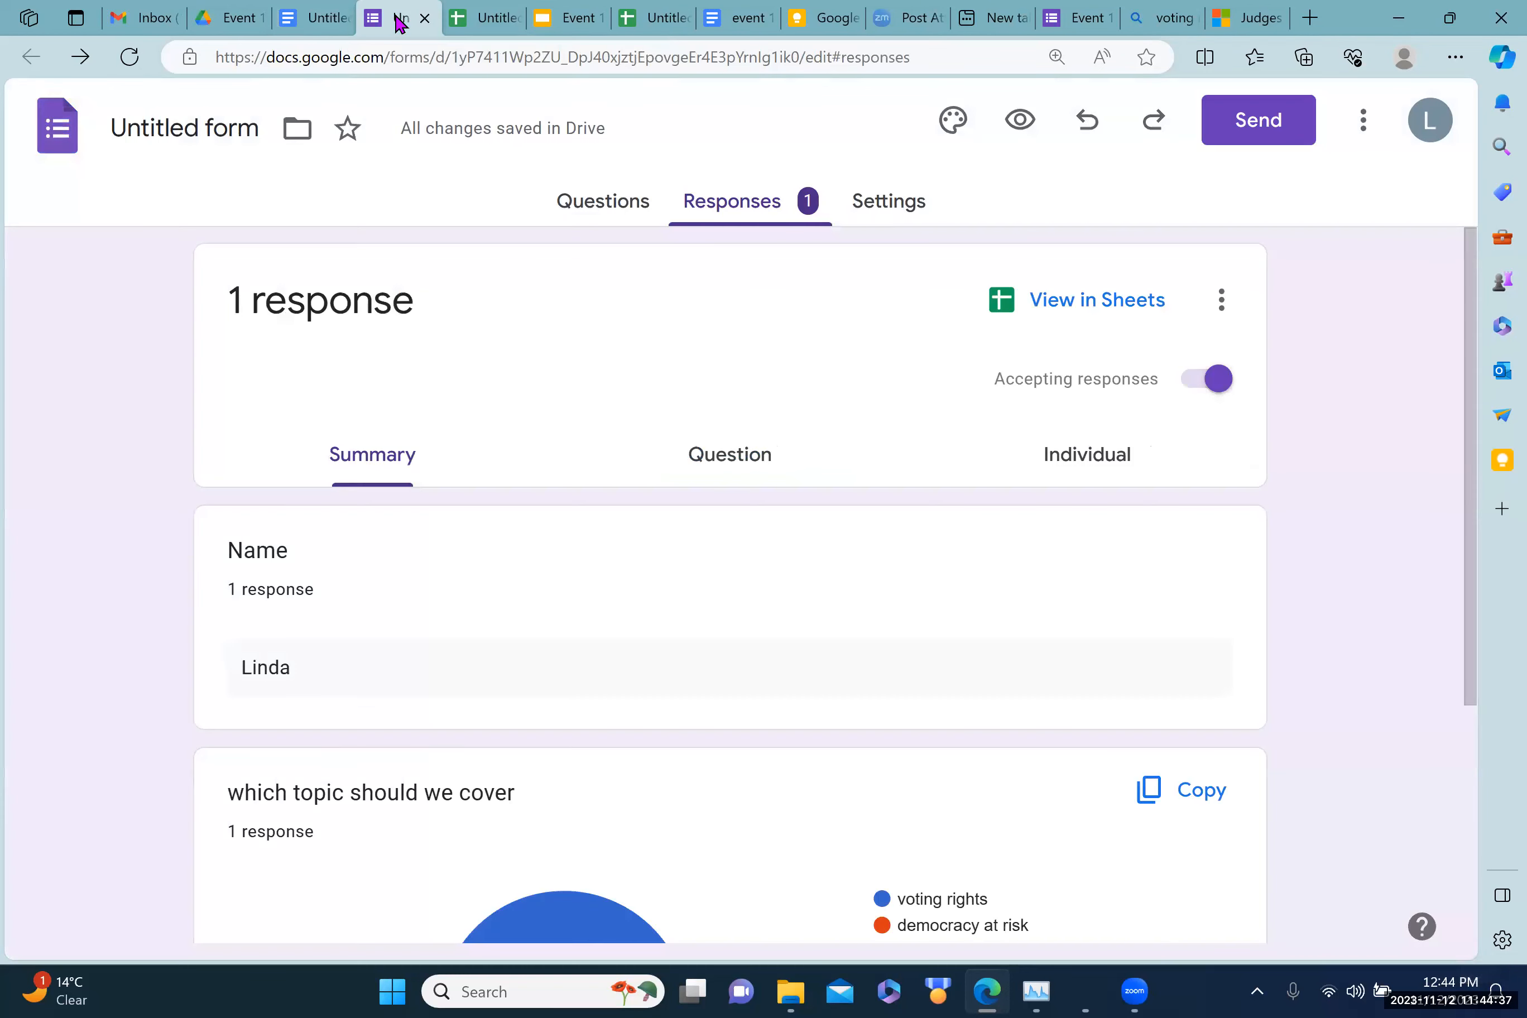
click(1273, 134)
click(629, 382)
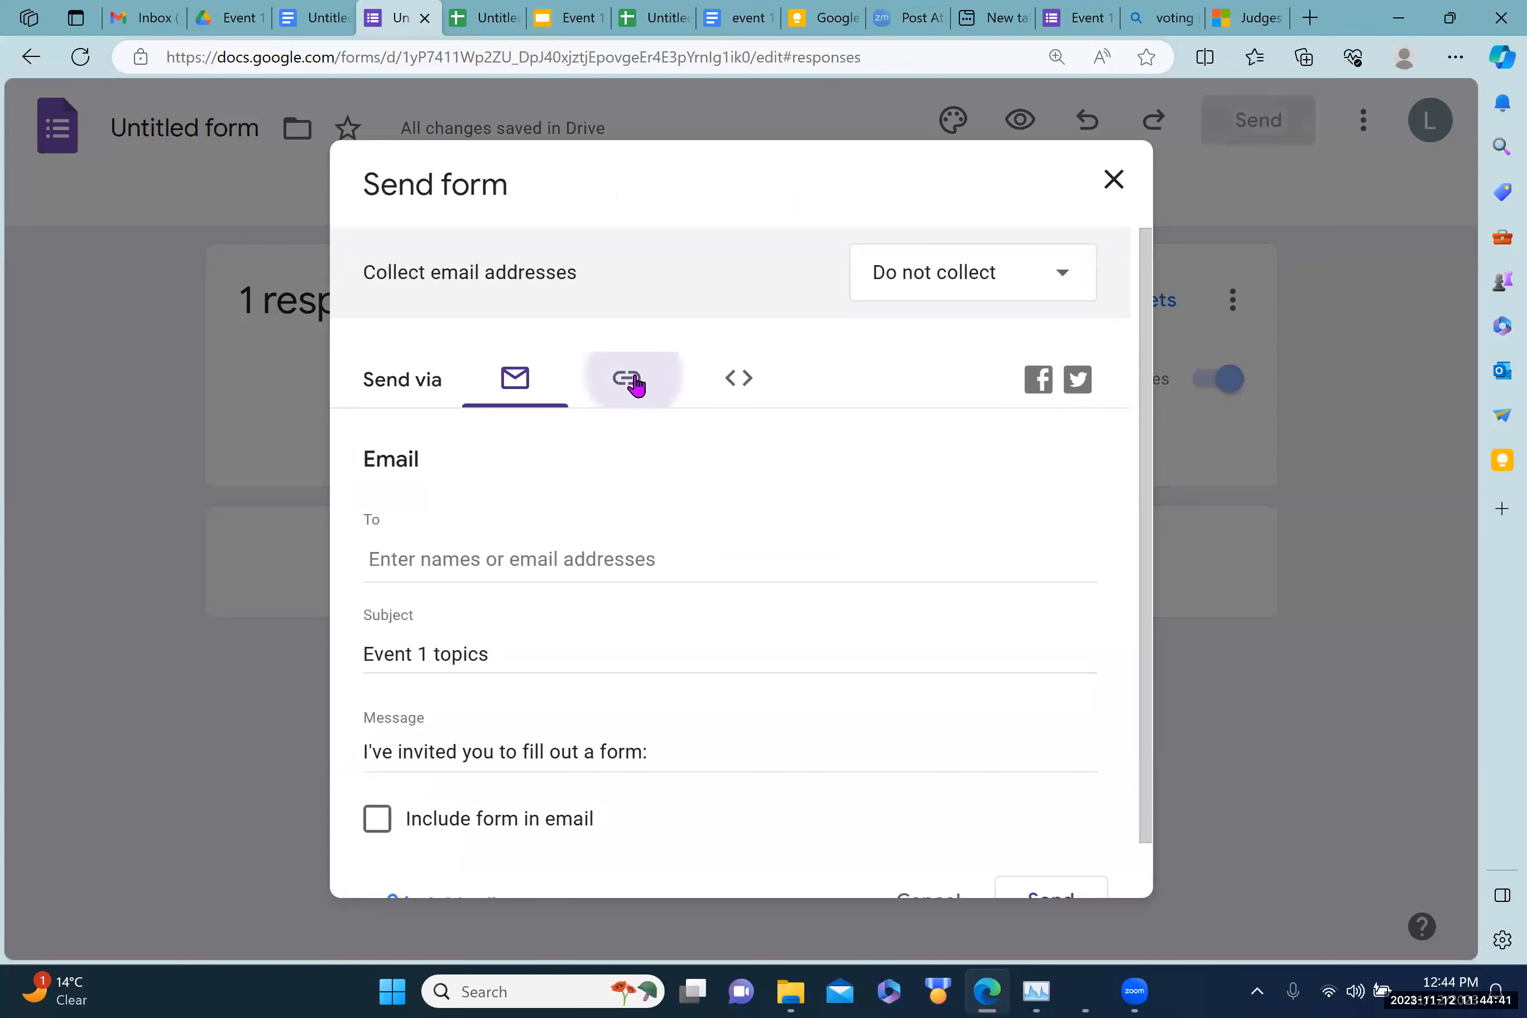
click(1069, 610)
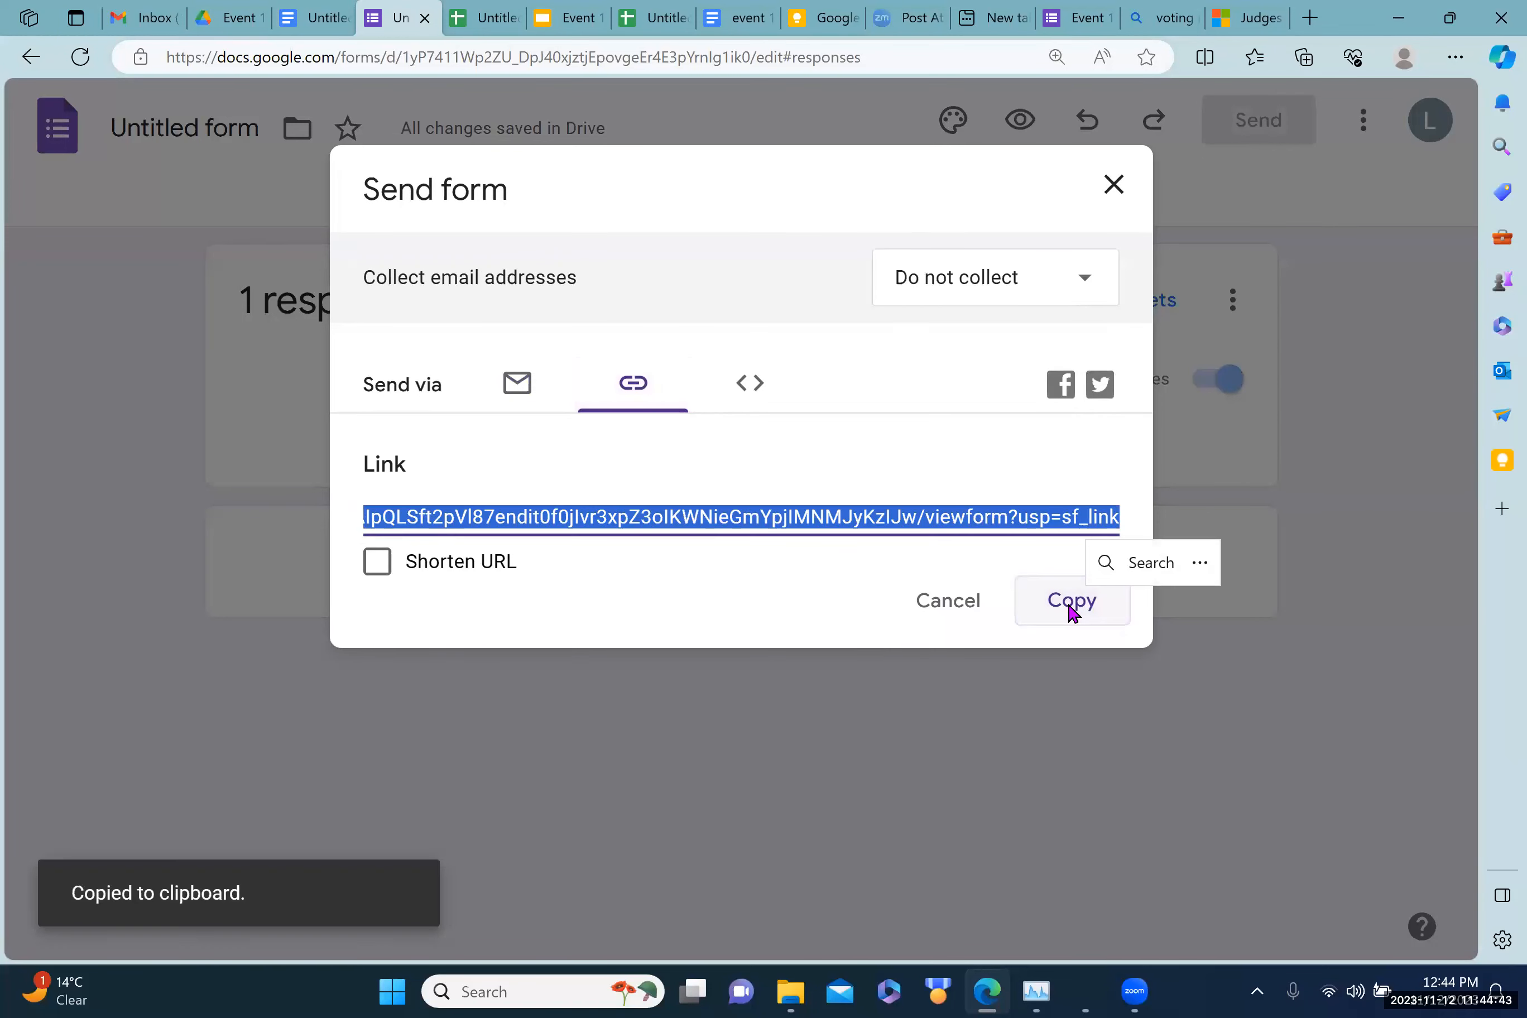
click(1113, 188)
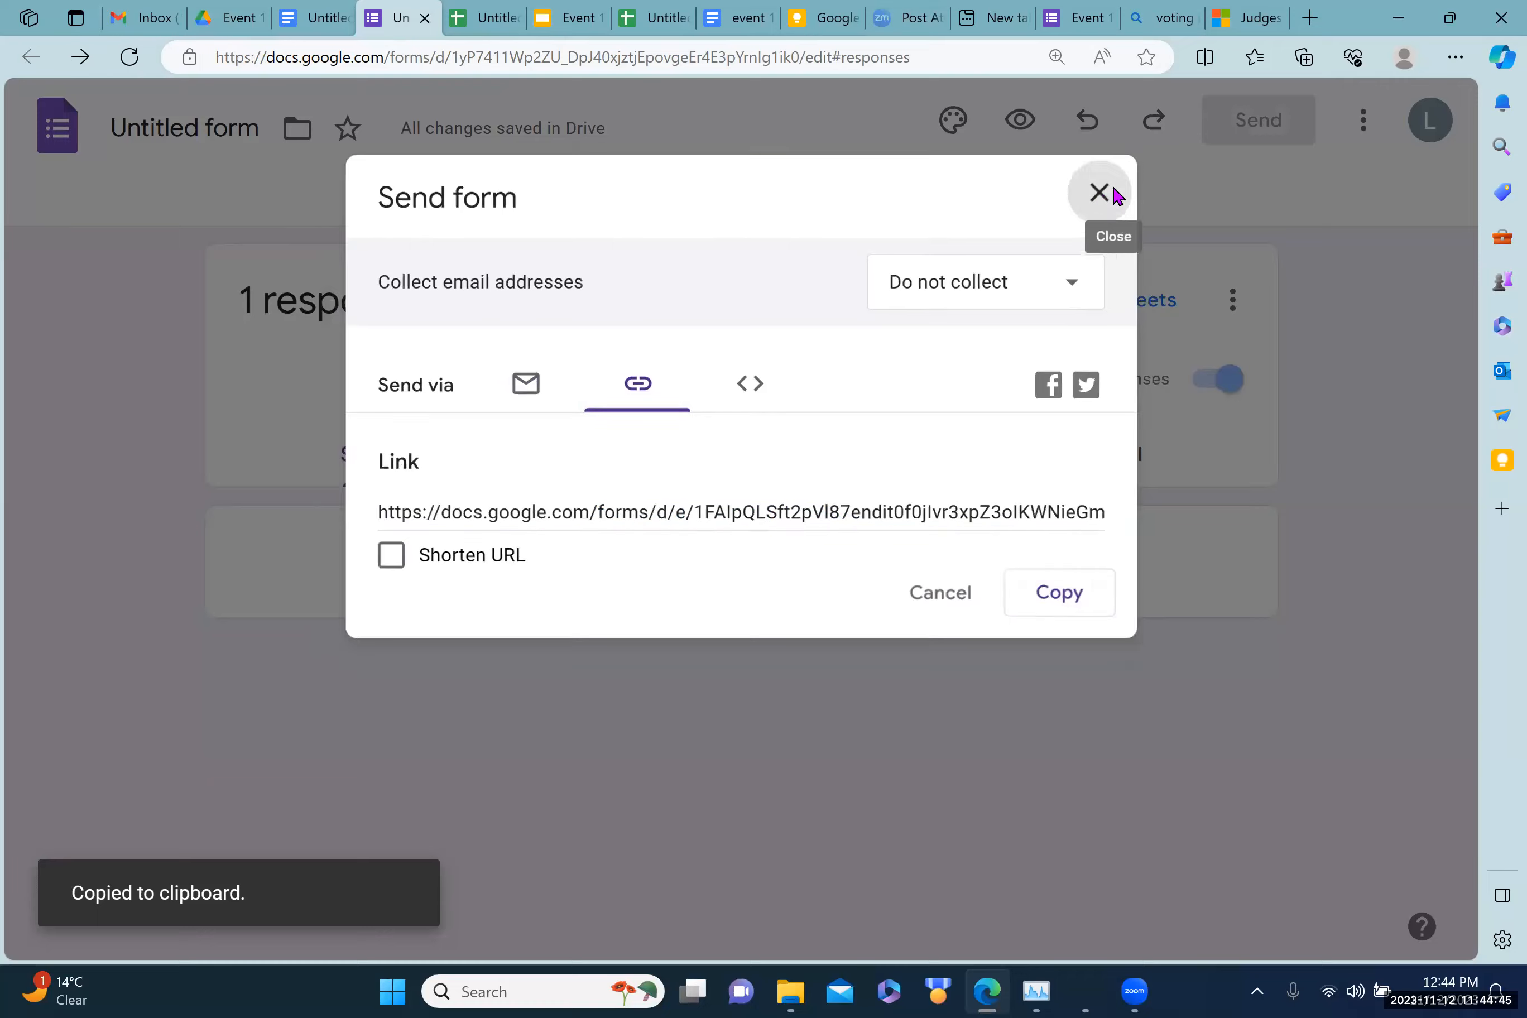
click(301, 20)
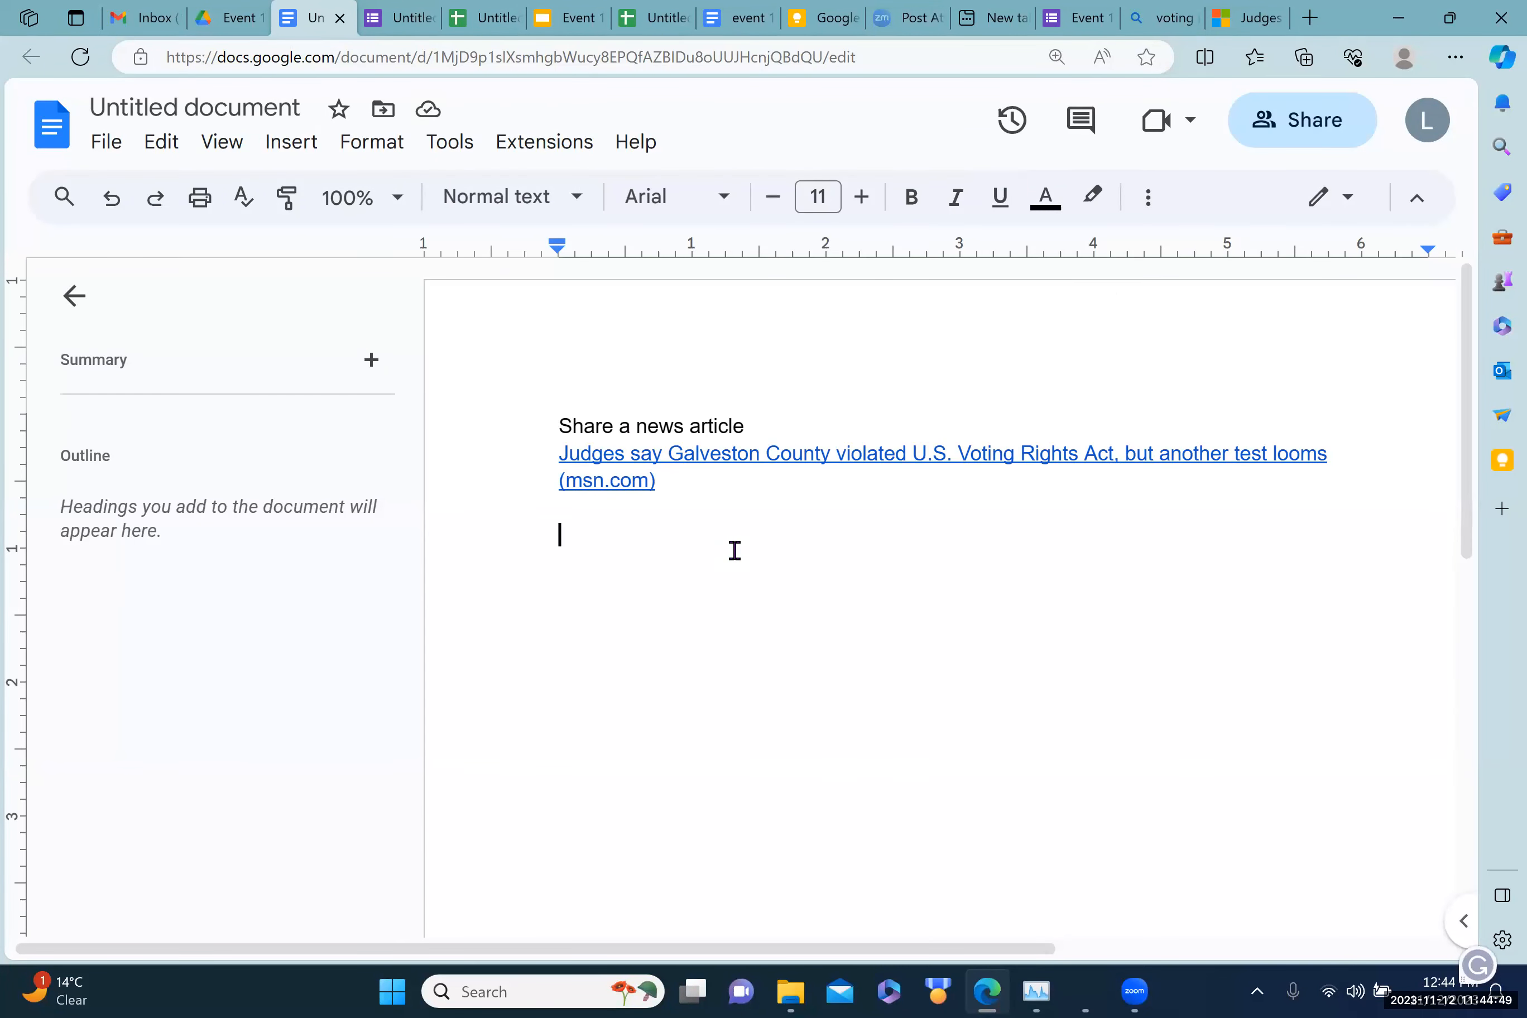
key(ctrl+v)
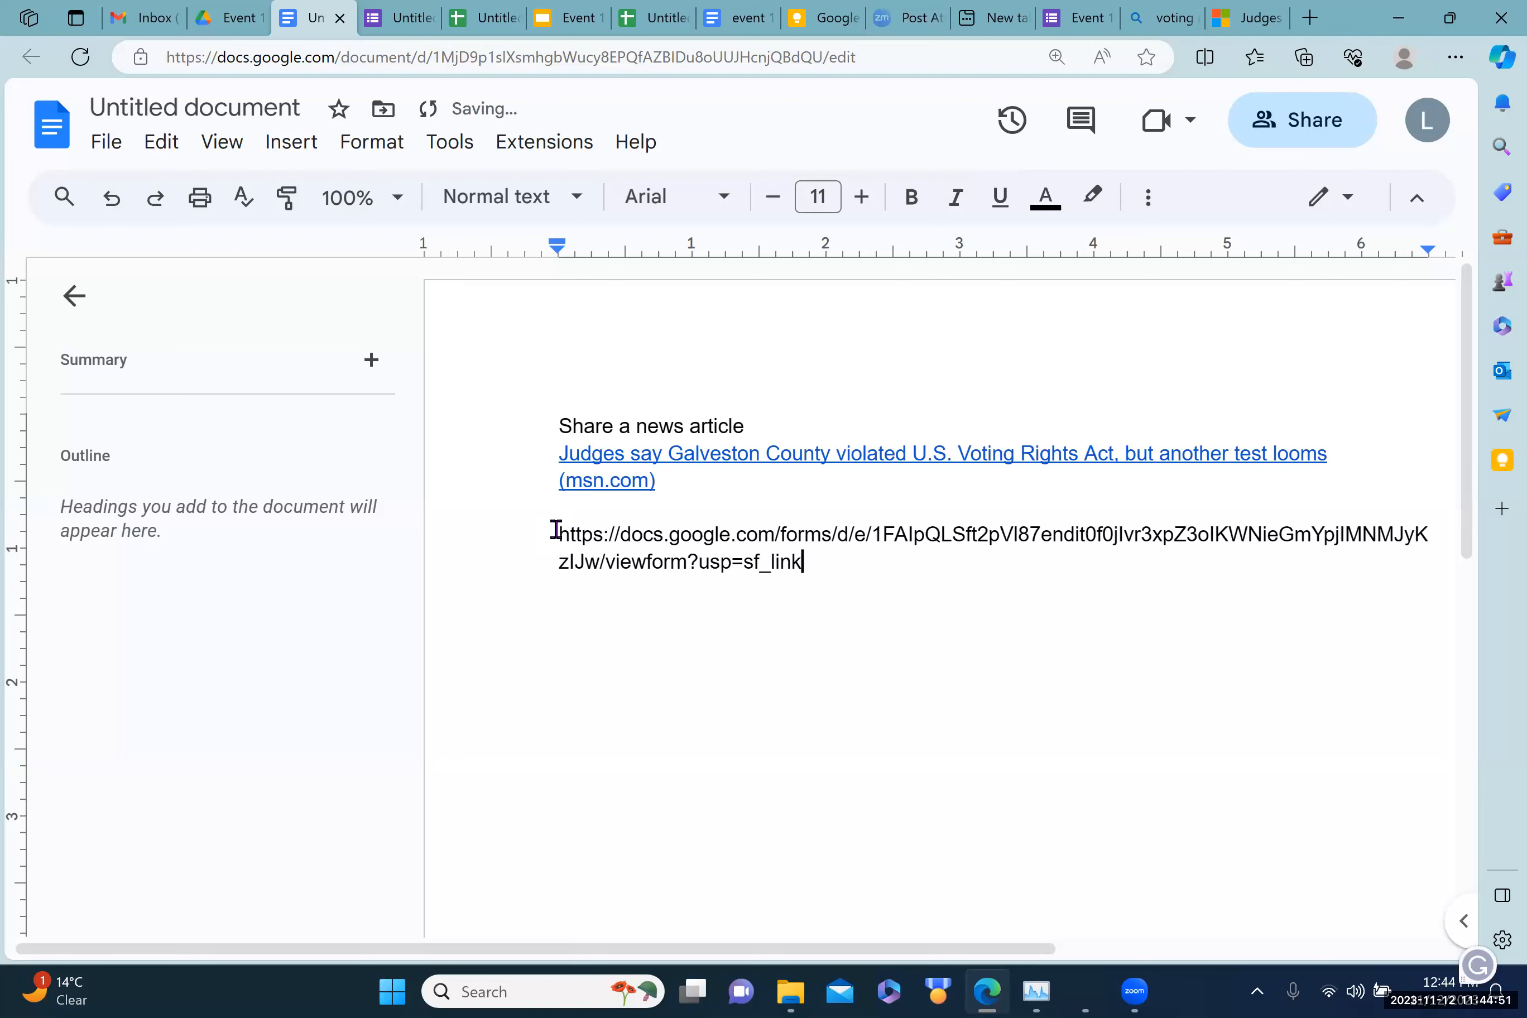
Step: Make the pasted Event 1 topics form URL a clickable hyperlink with Insert link
drag(557, 532, 810, 568)
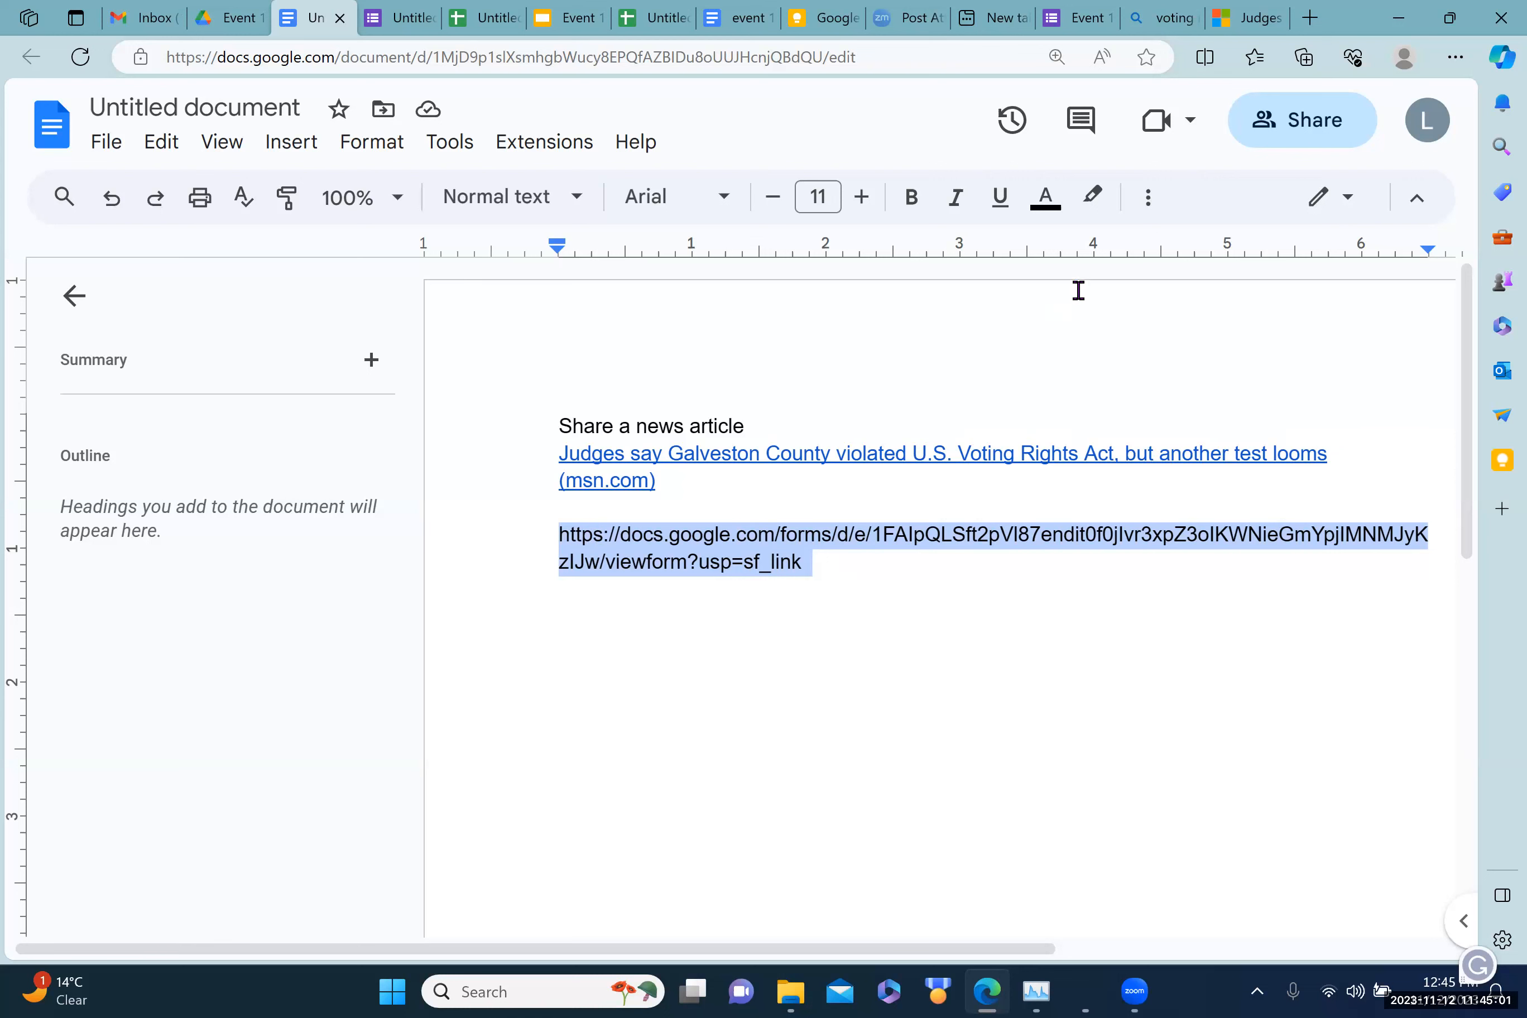
click(1148, 200)
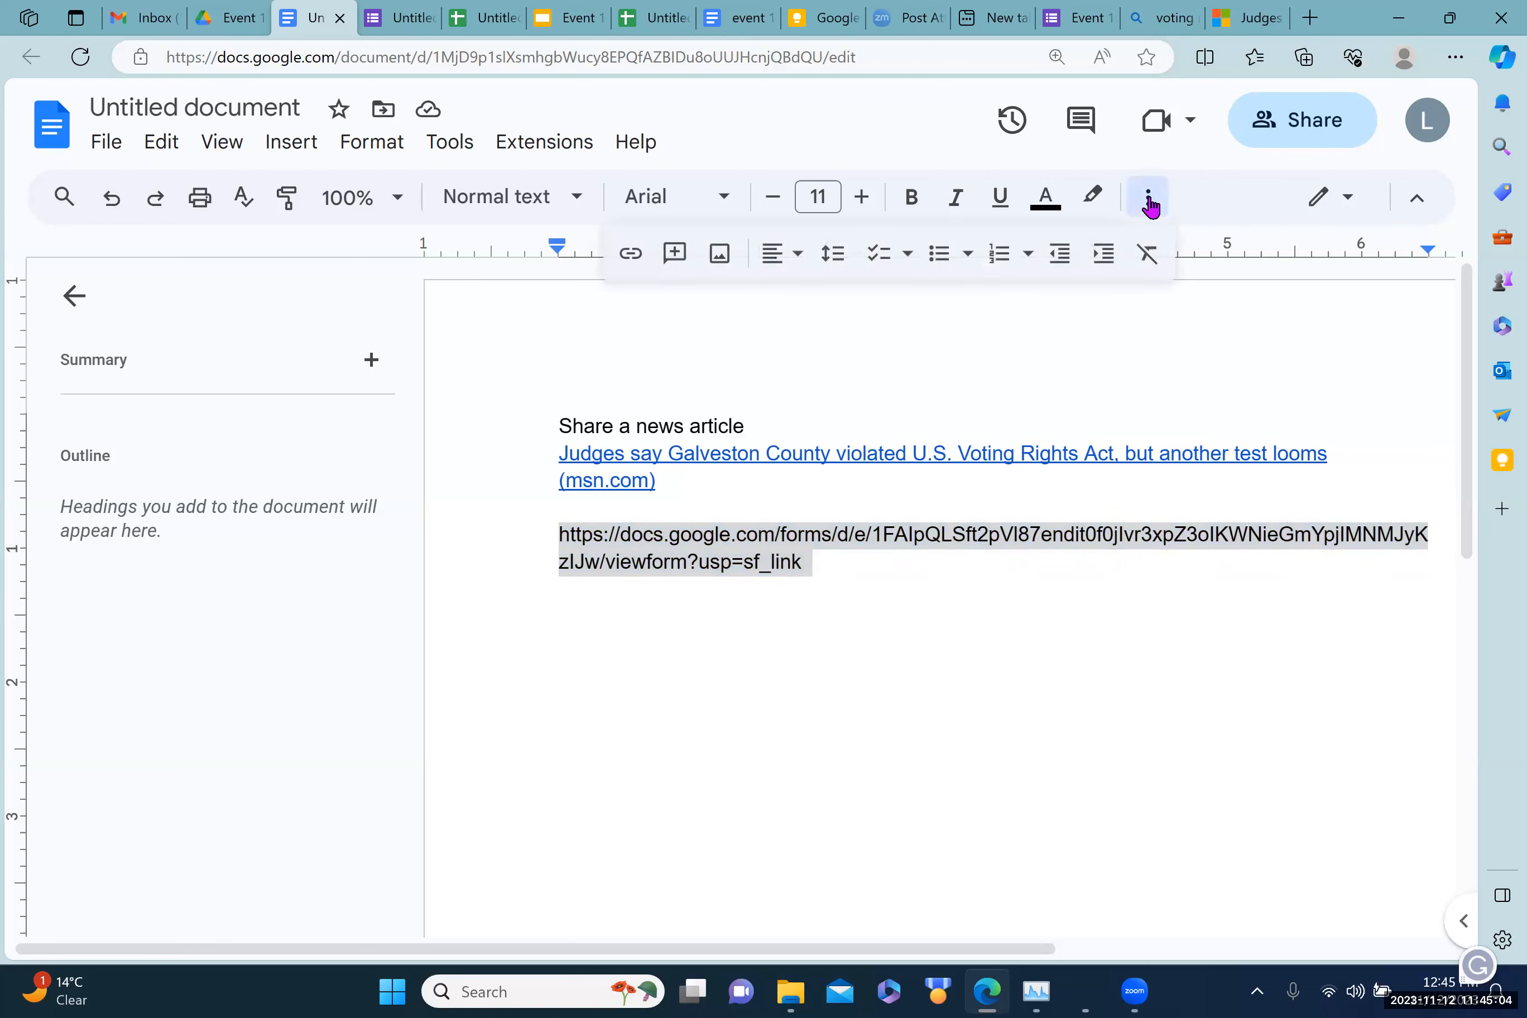
click(629, 256)
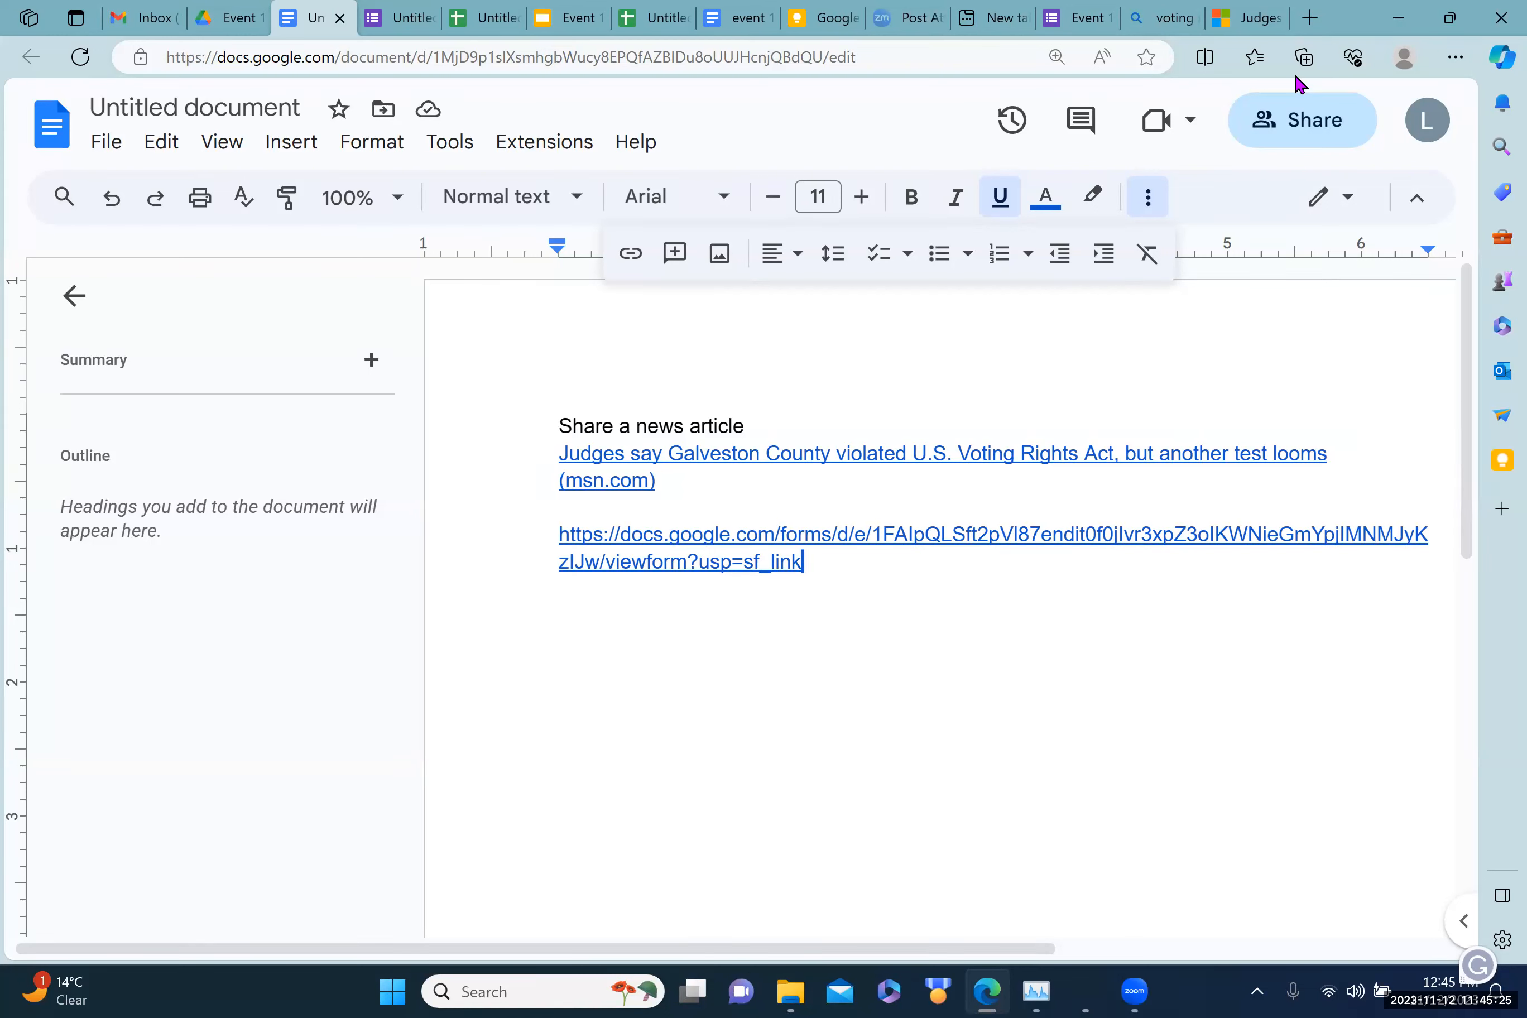
Step: Search Bing for 'bitly' and open the Bitly URL shortener from the top result
click(1314, 18)
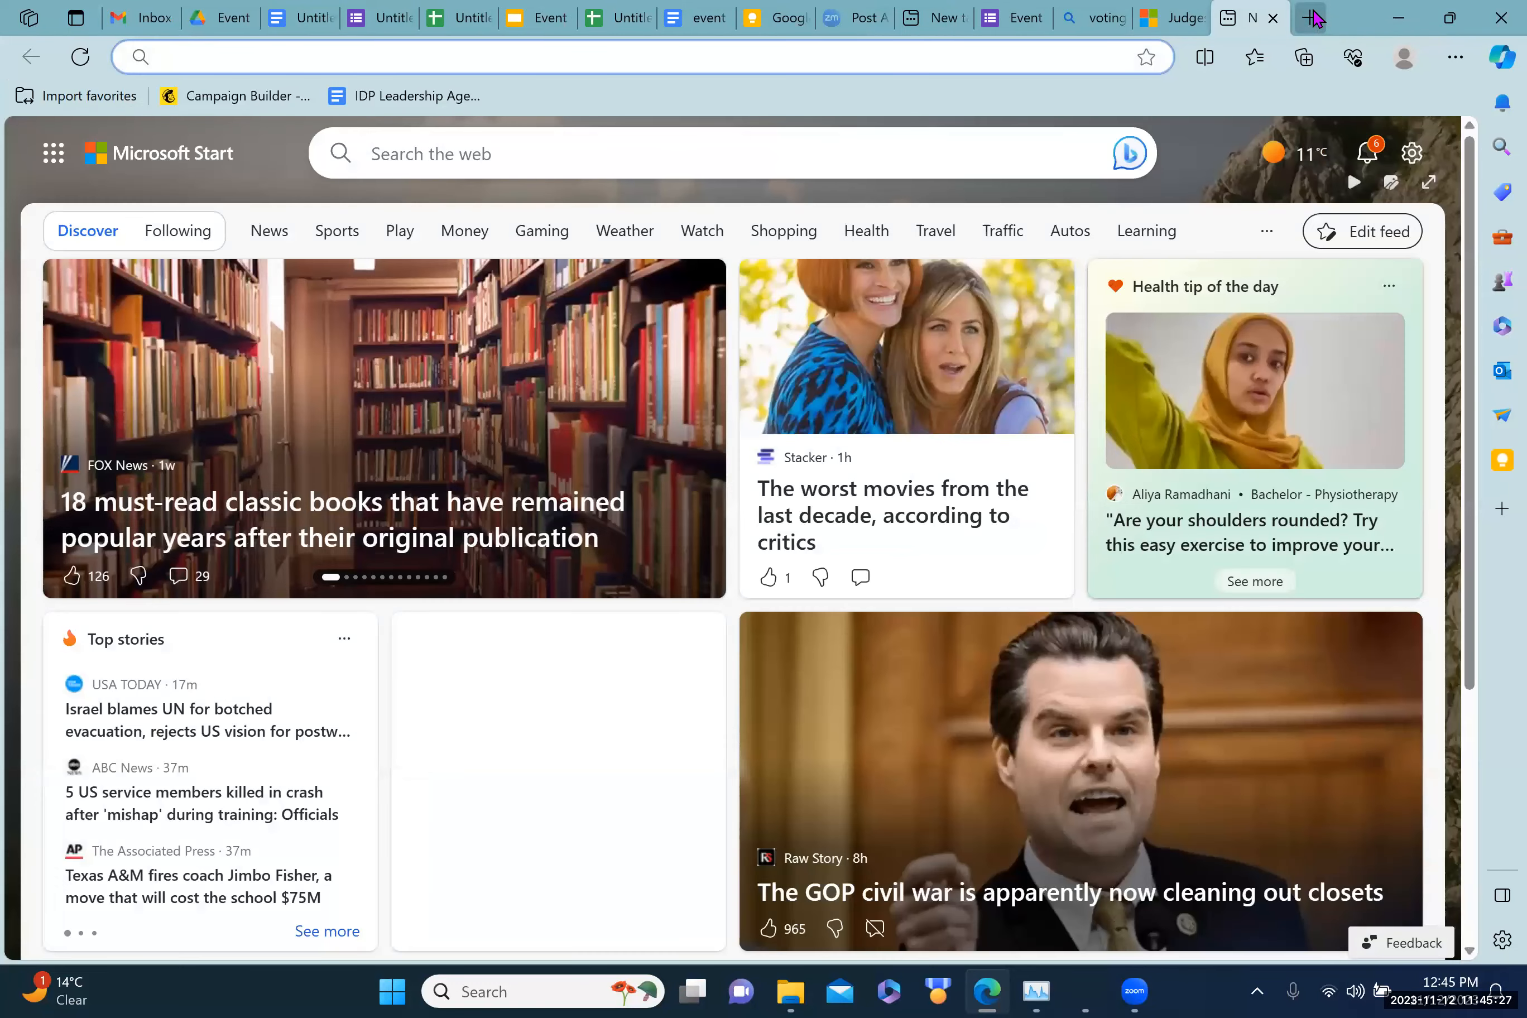
text(bitly)
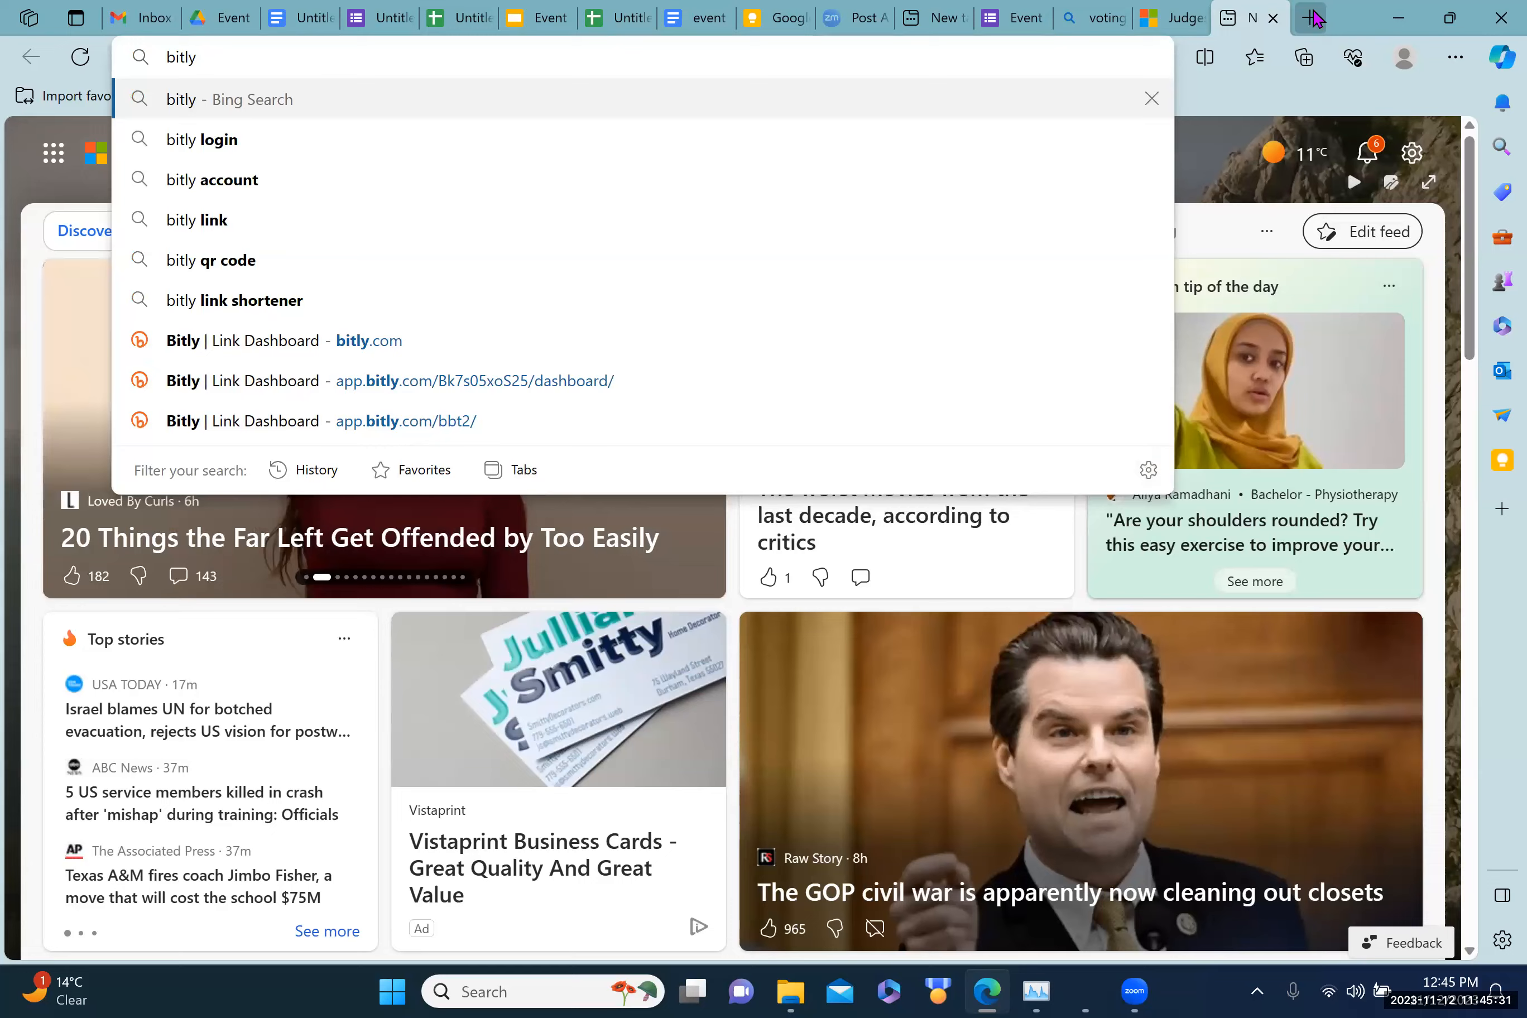
key(Return)
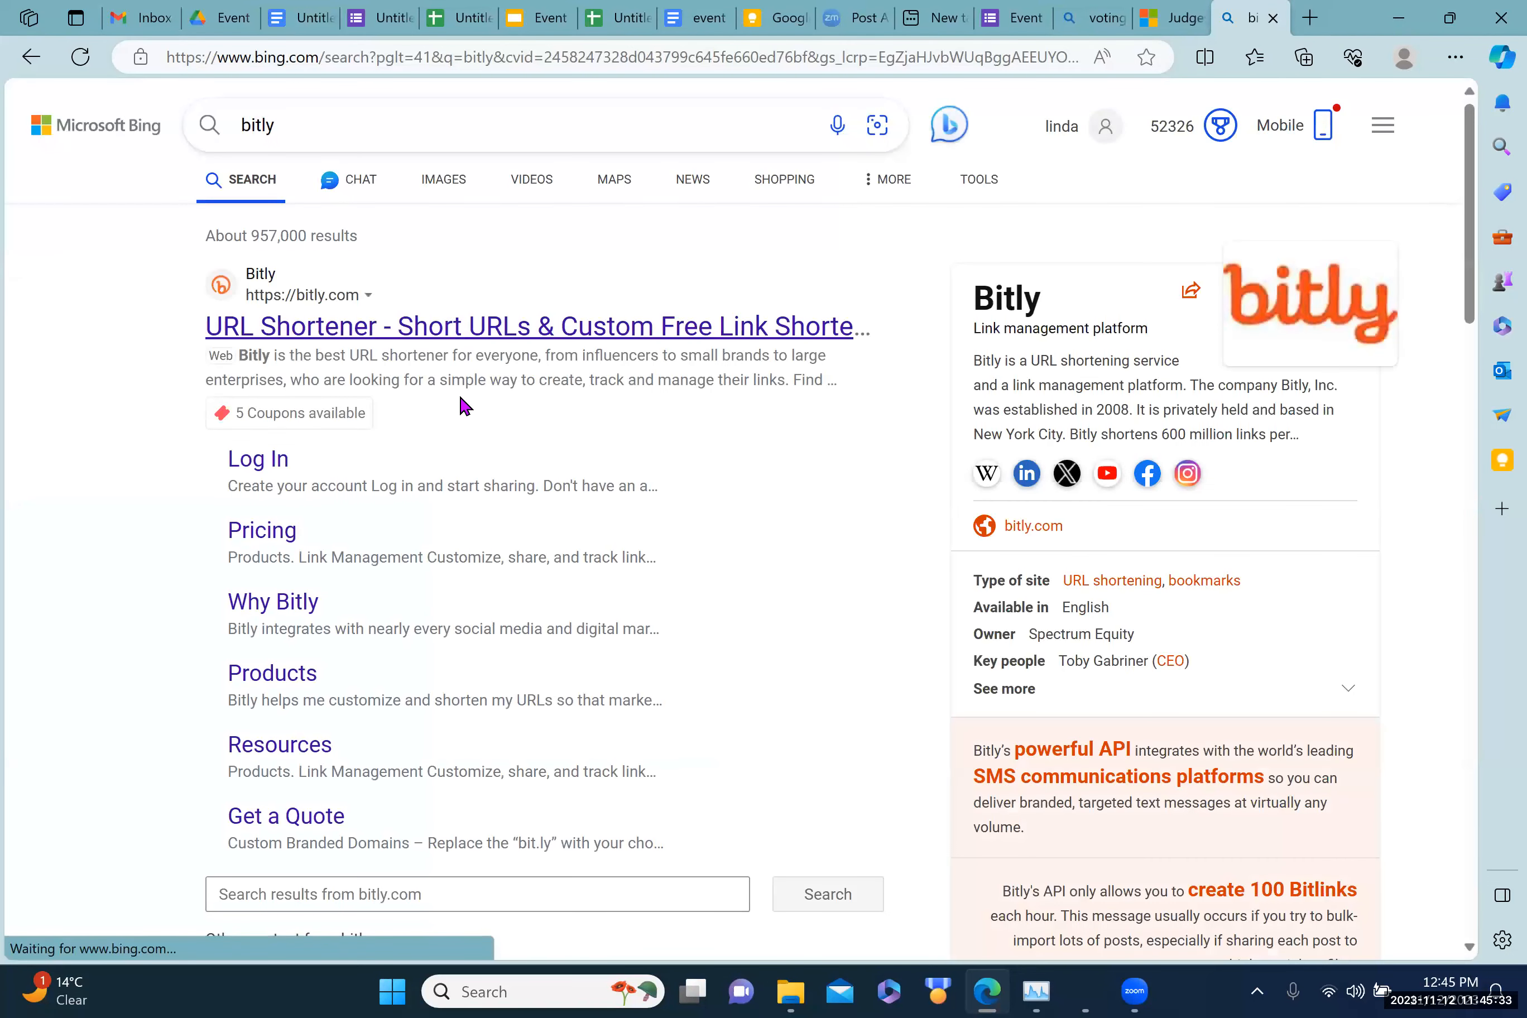
click(370, 328)
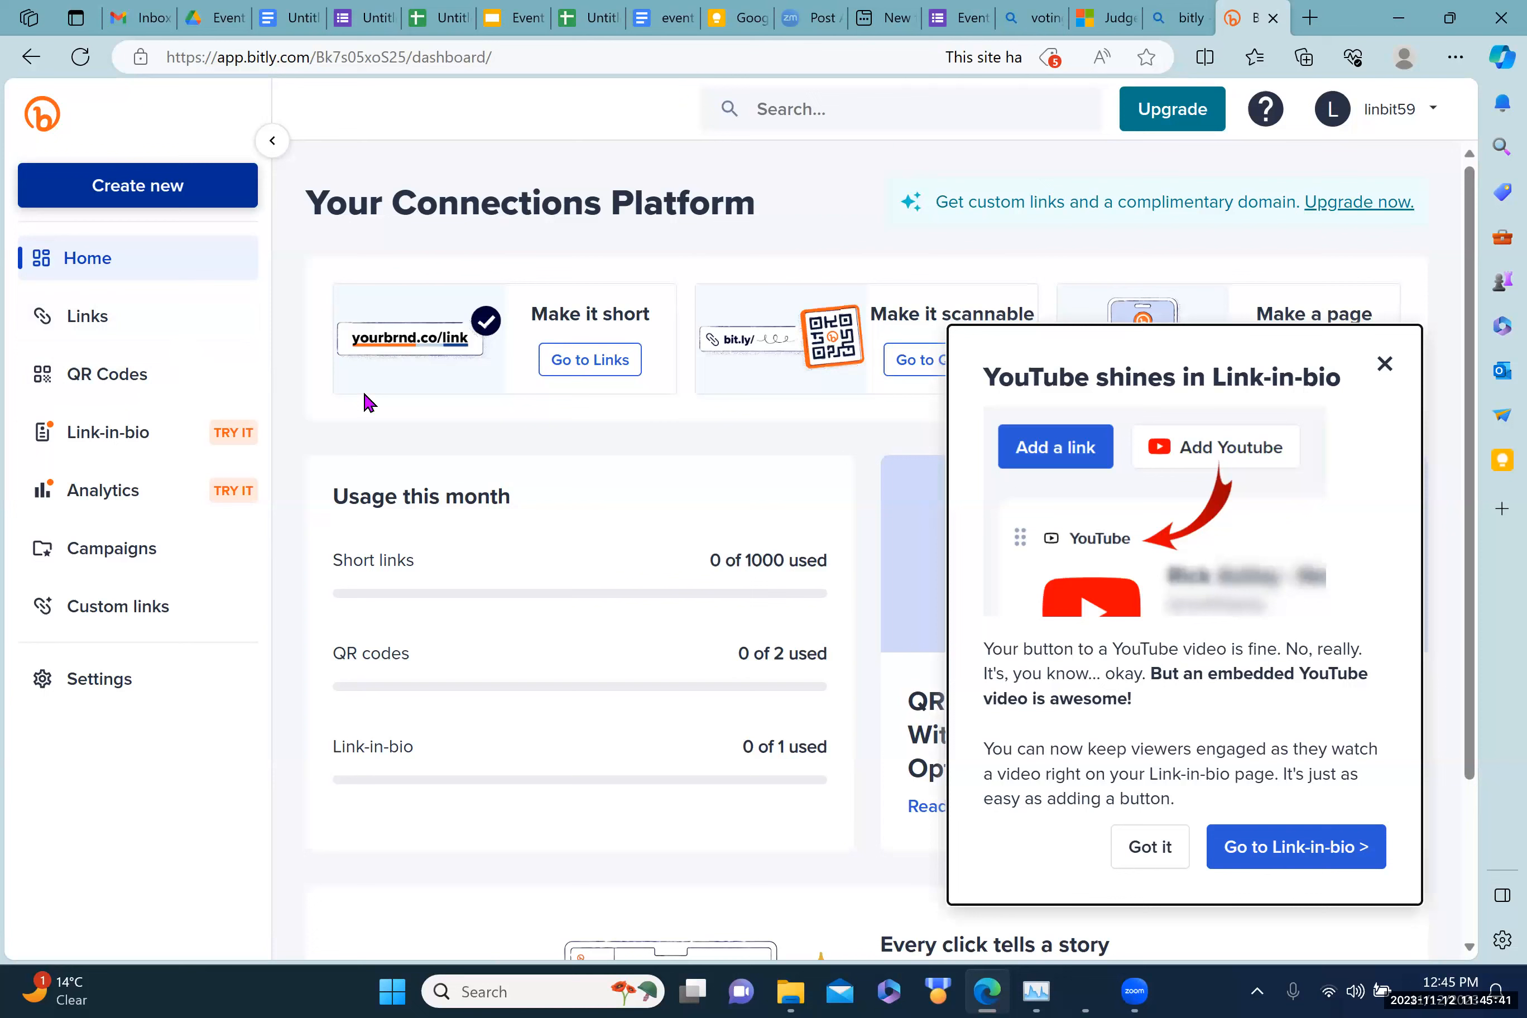
Step: Dismiss the promo popup and create a new Bitly link with the Event 1 form URL as its destination
click(1387, 365)
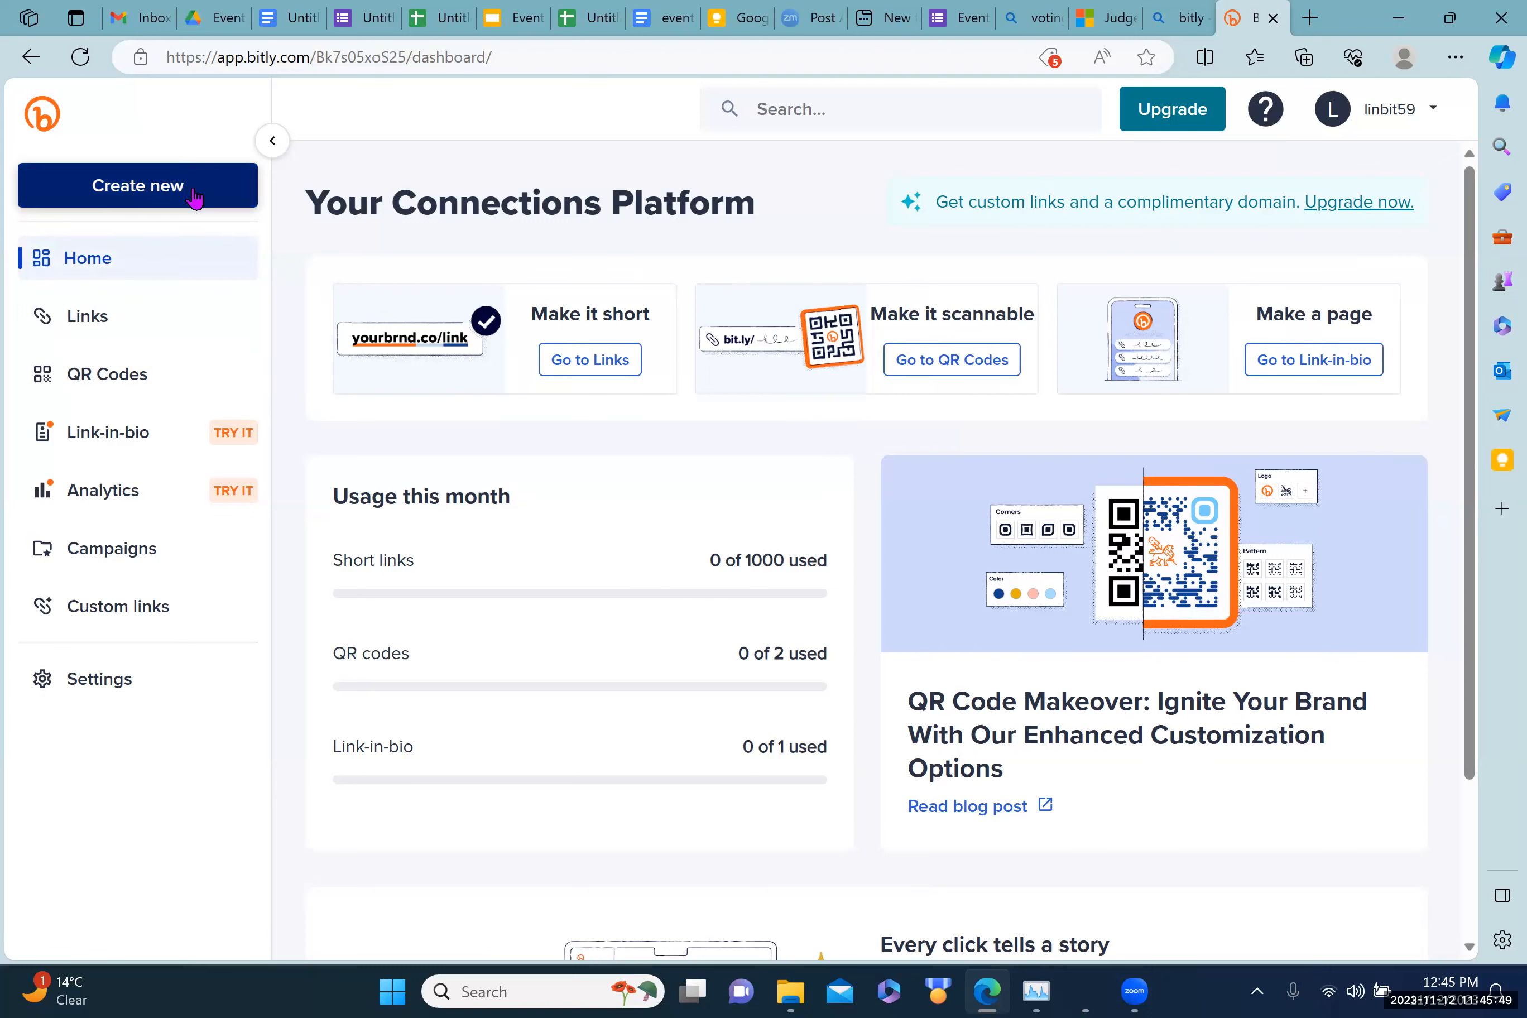
click(129, 196)
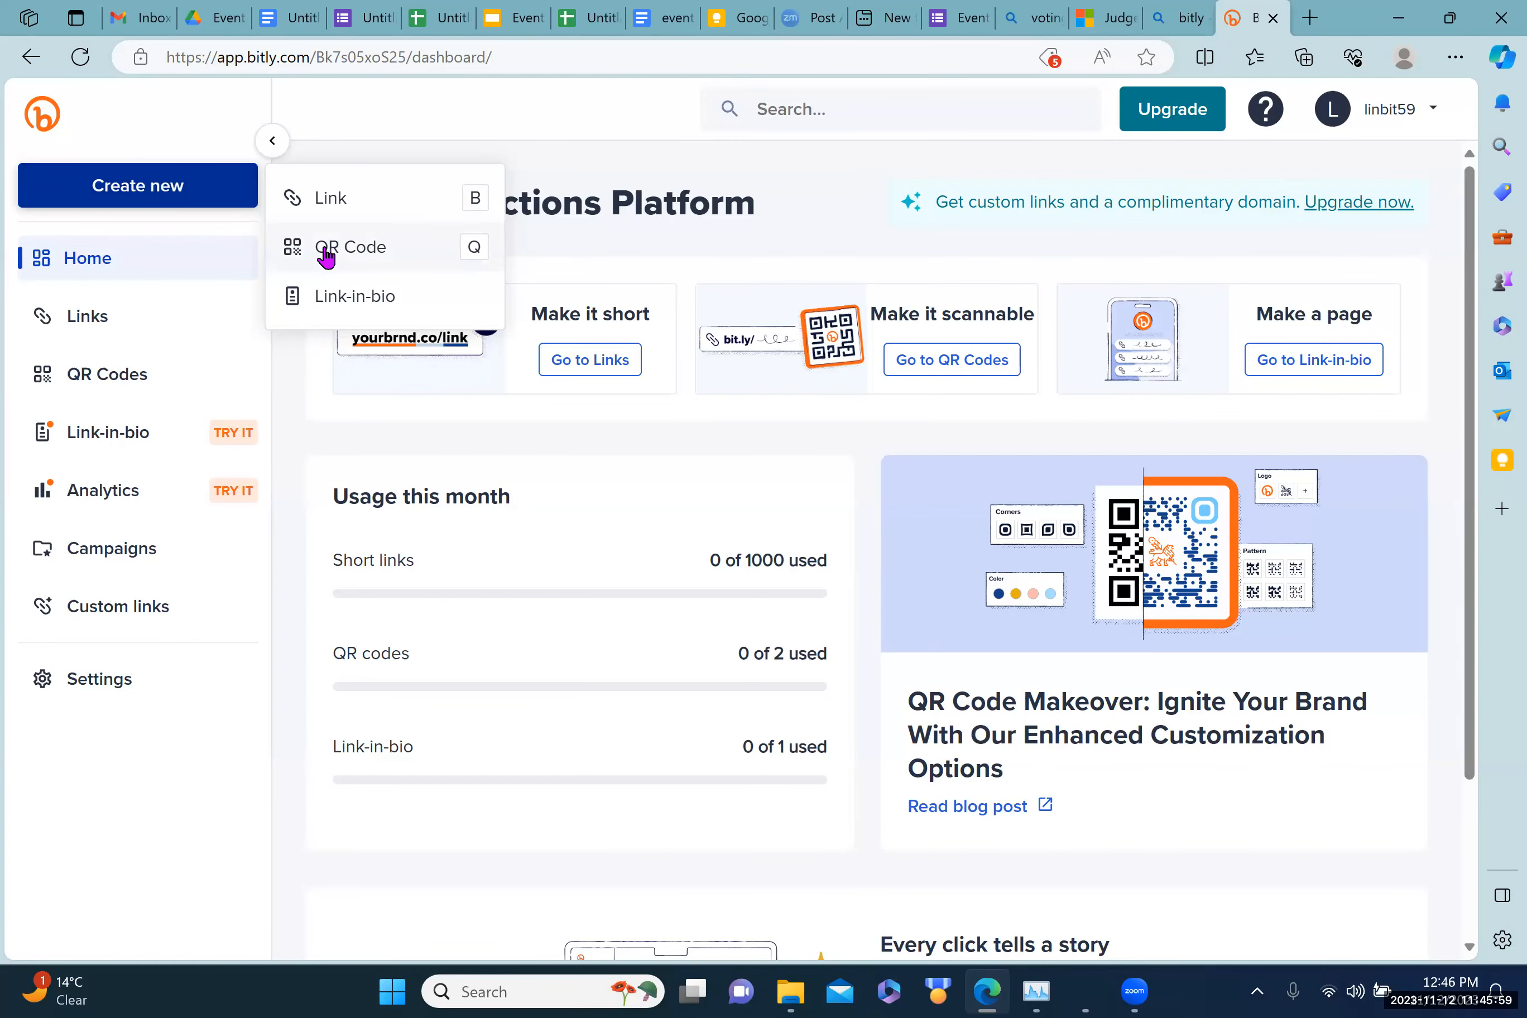
click(327, 204)
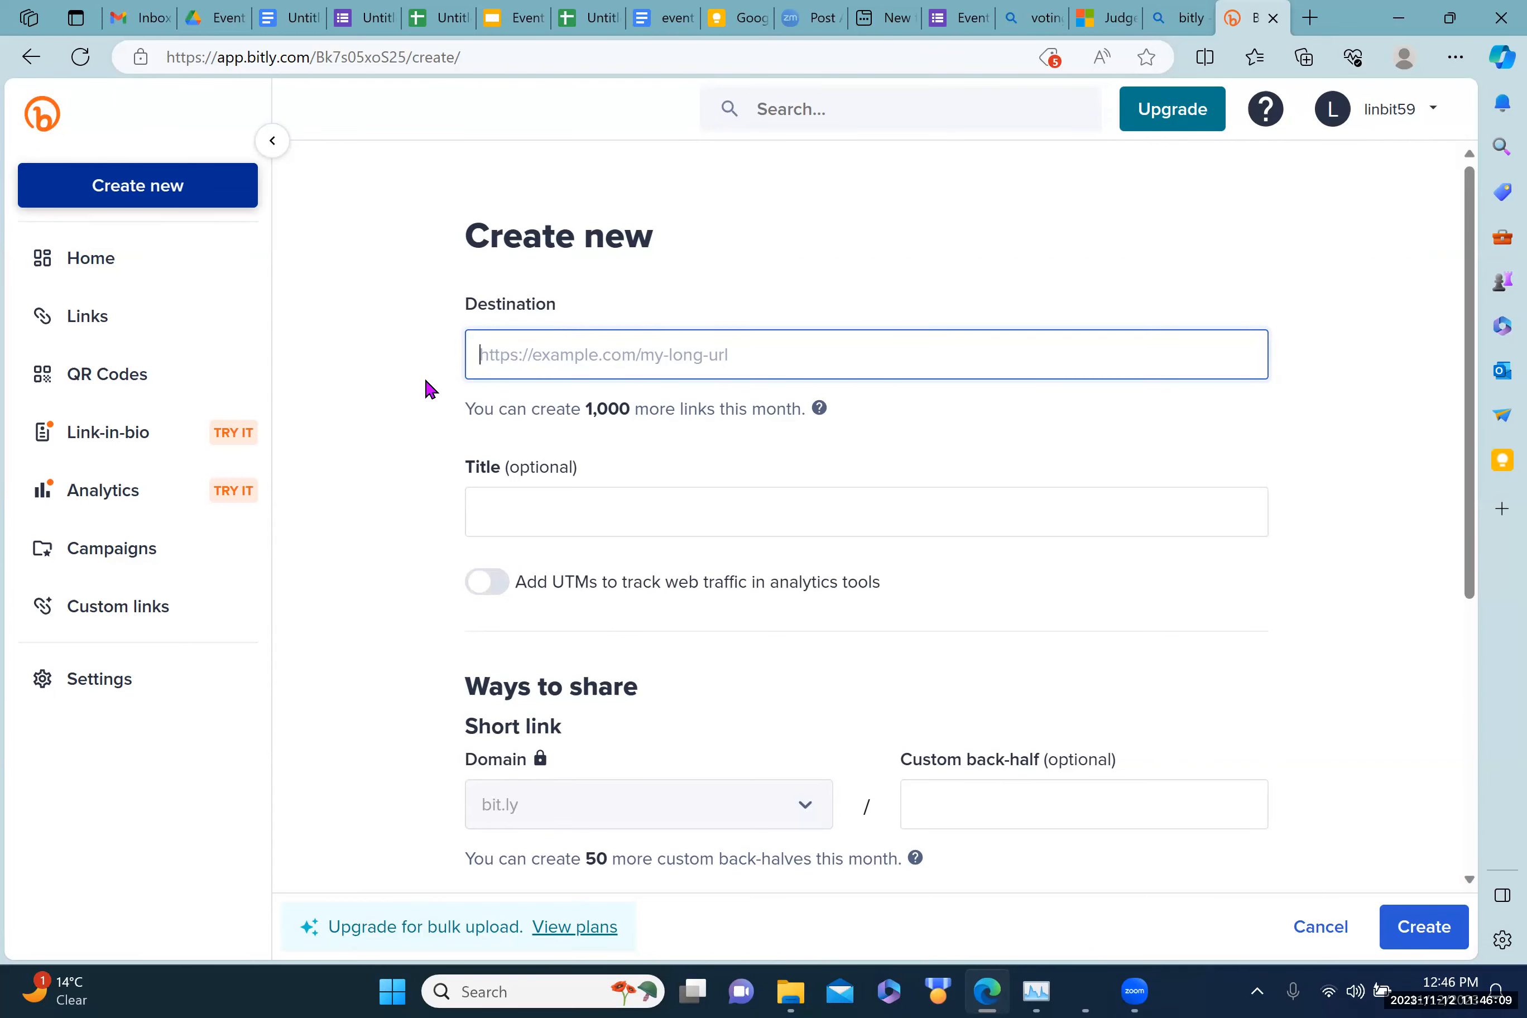
key(ctrl+v)
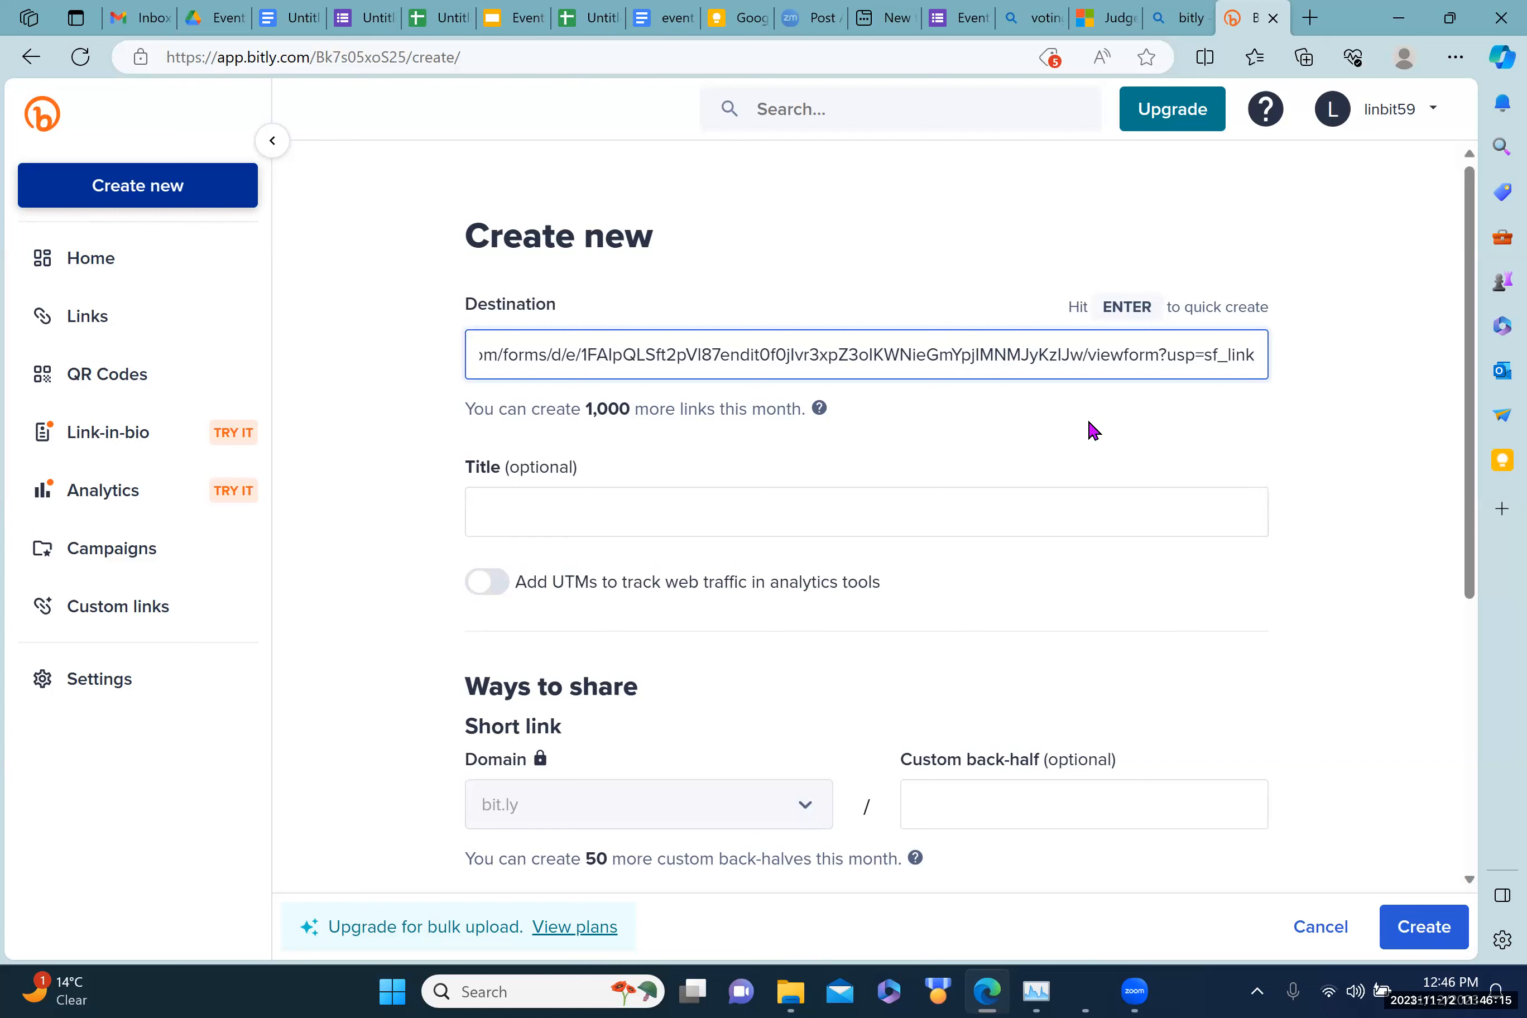
click(1423, 932)
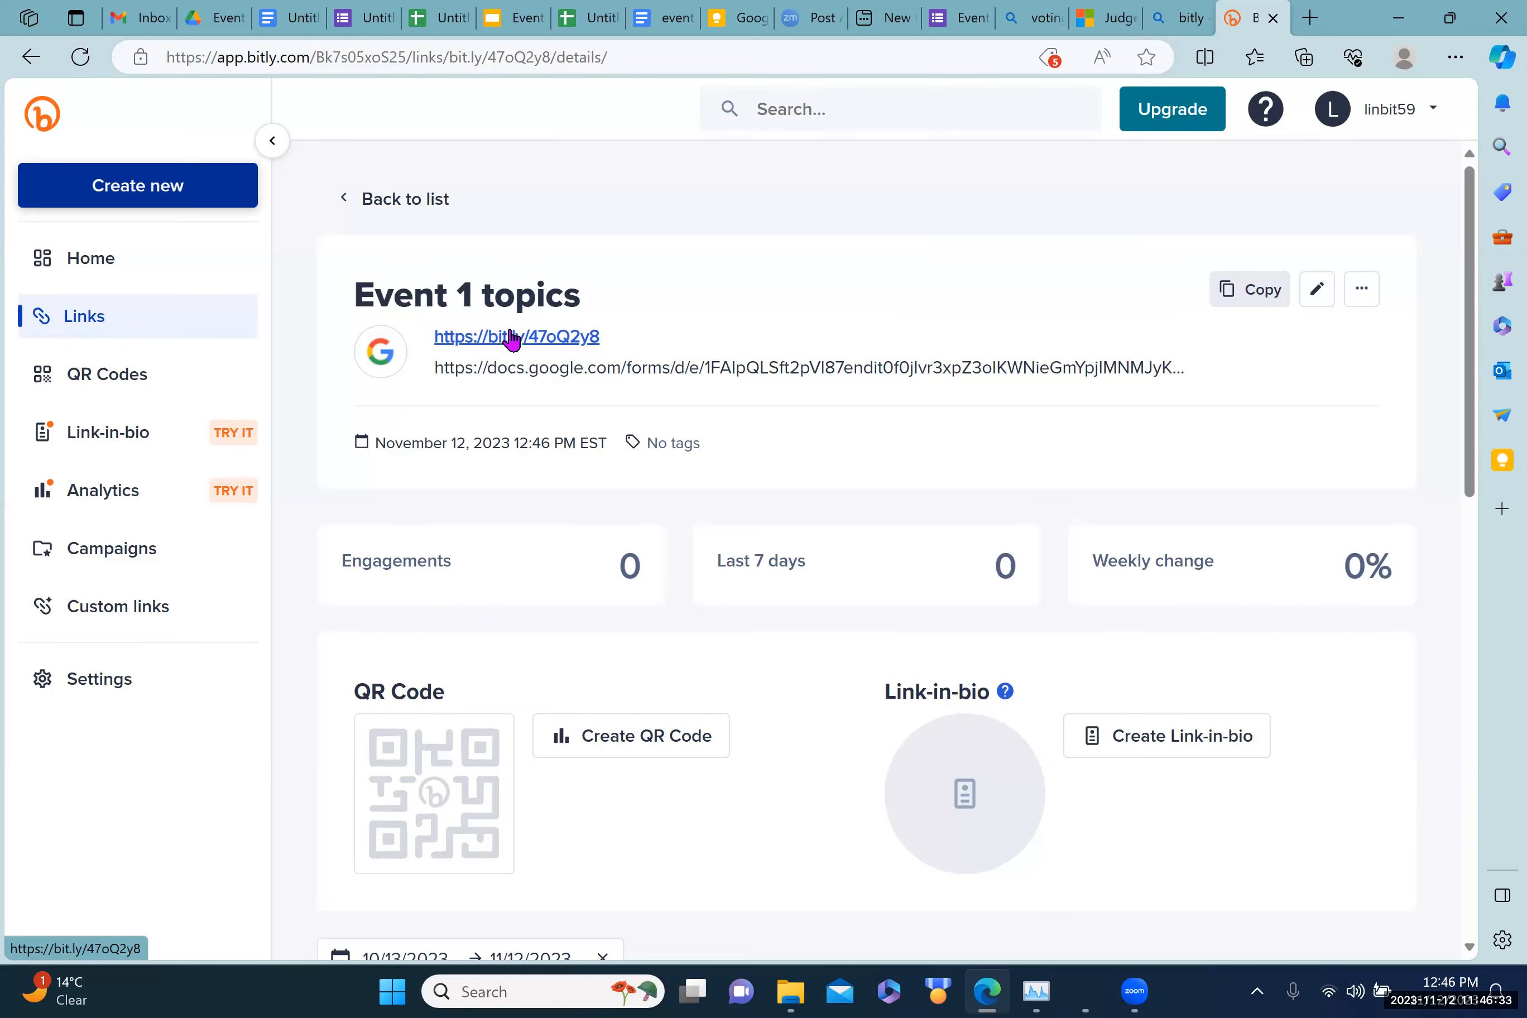
drag(1470, 384, 1460, 331)
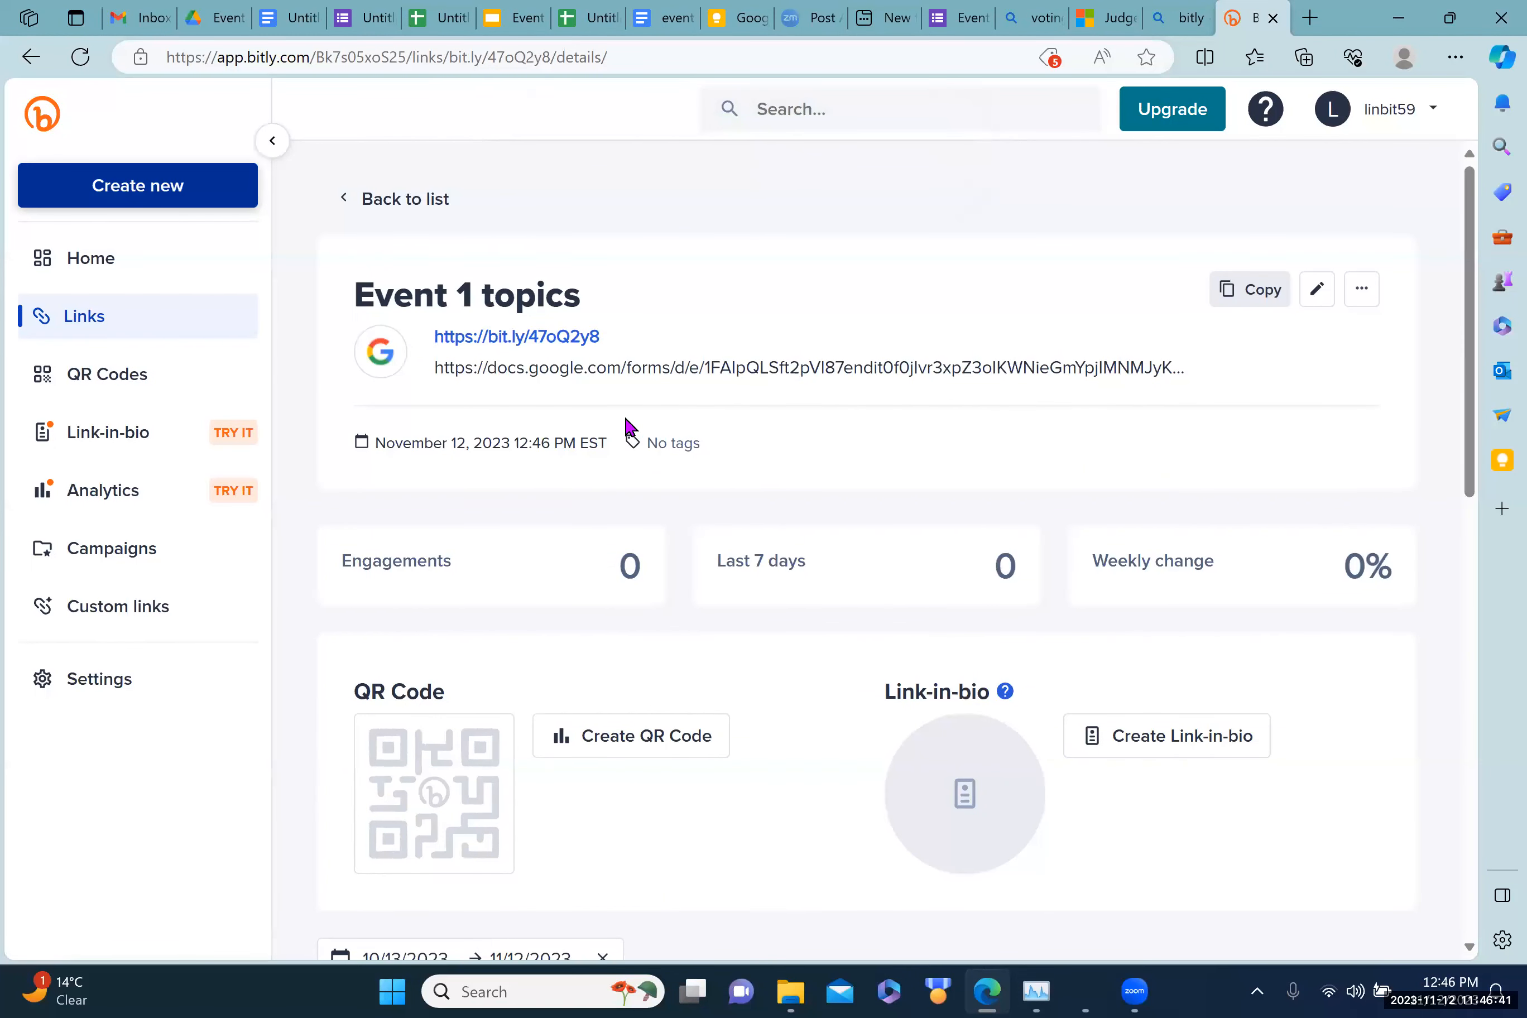
Step: Verify bit.ly/47oQ2y8 opens the Event 1 topics form, both directly and pasted into a new tab
click(493, 341)
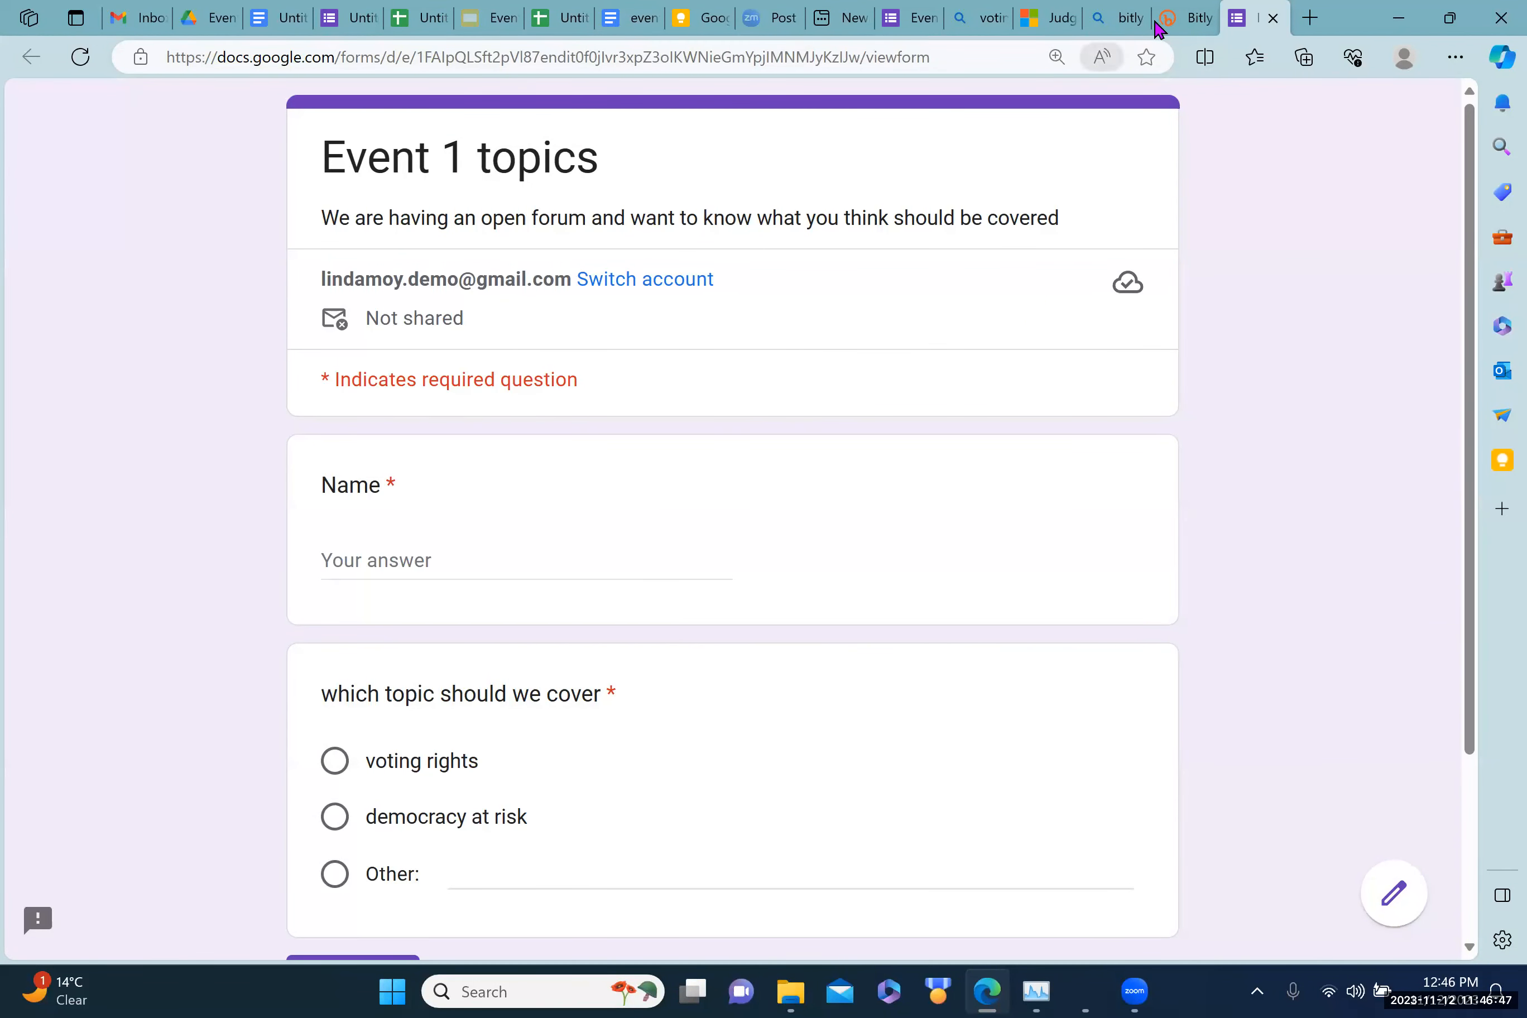
click(1171, 20)
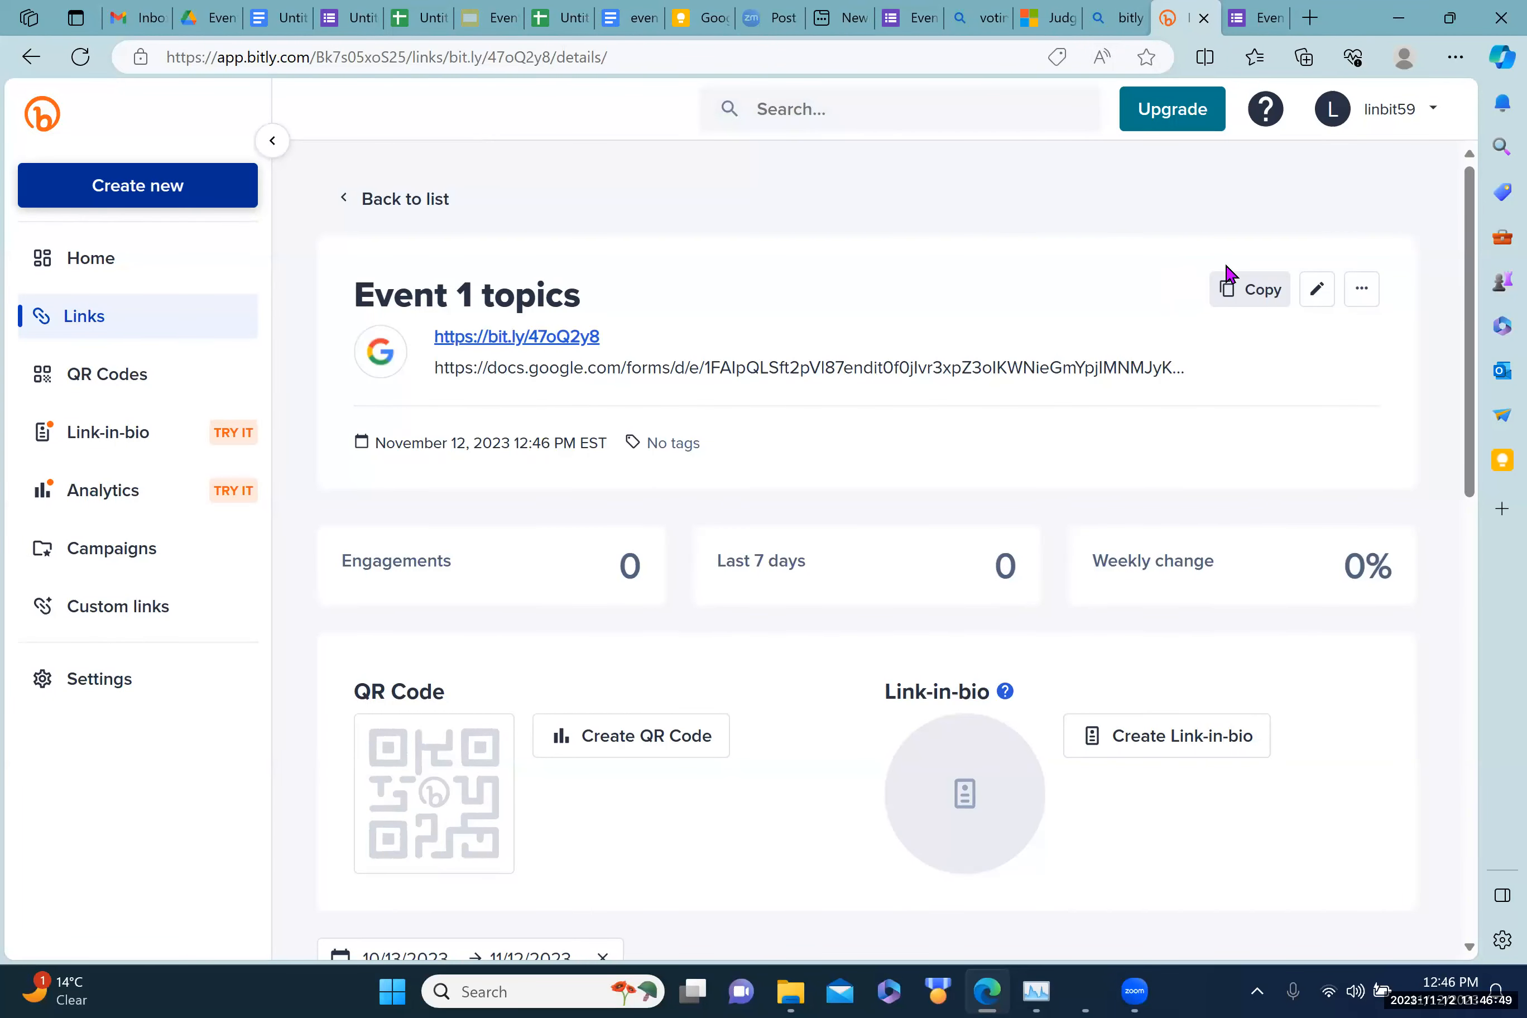
click(1250, 291)
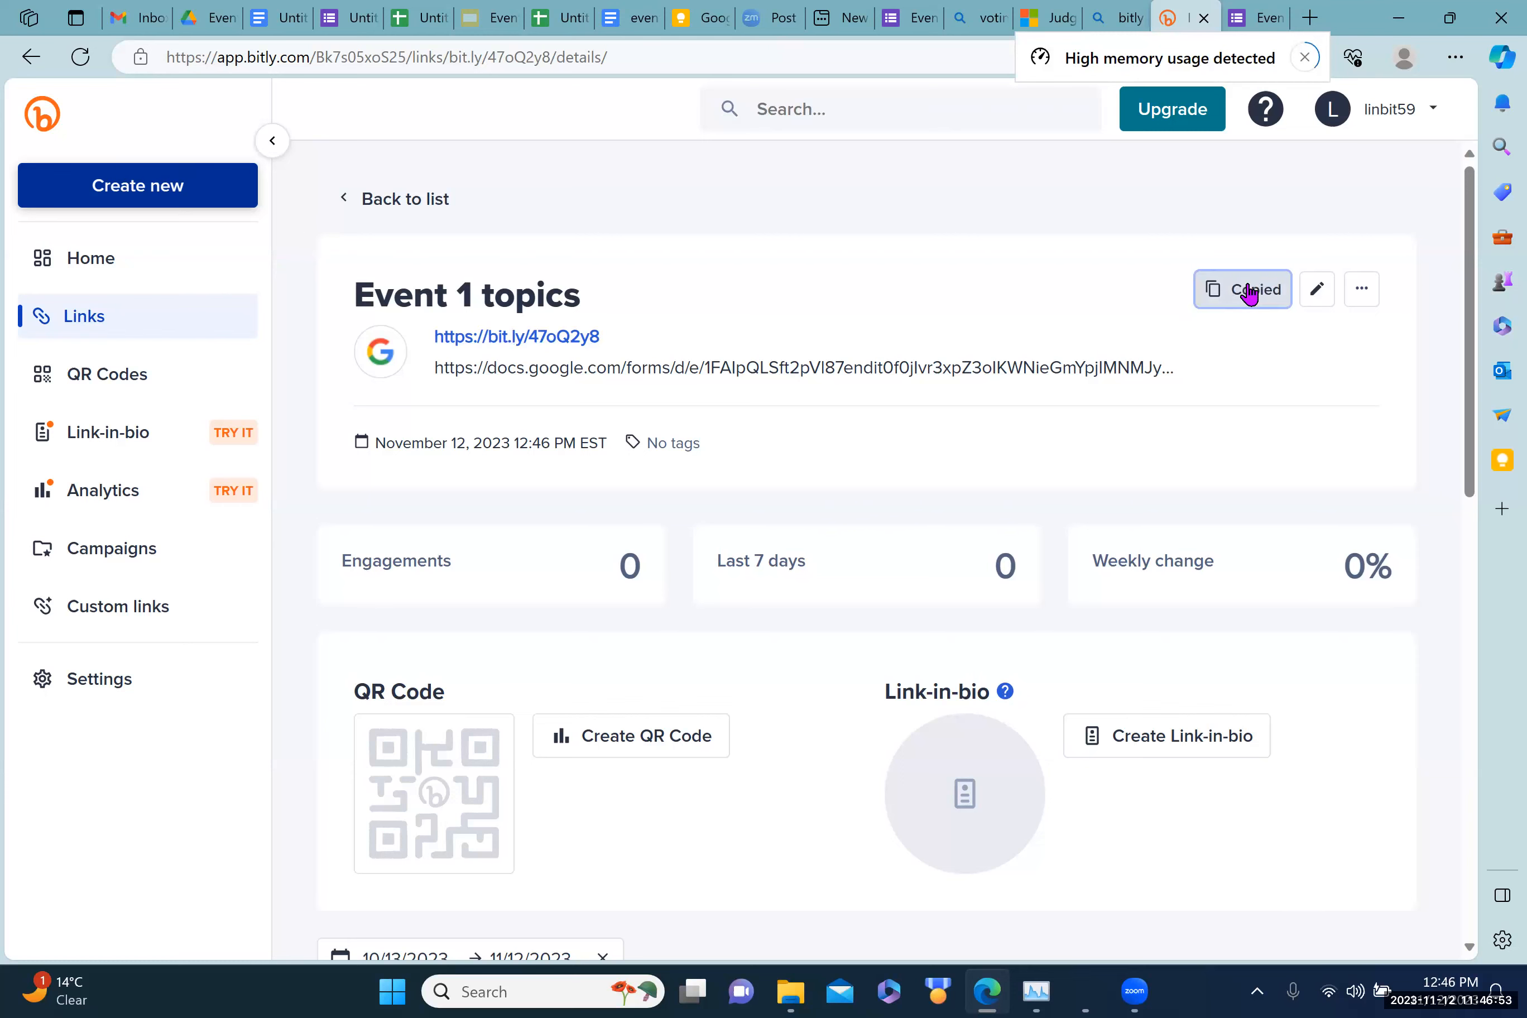
click(1308, 19)
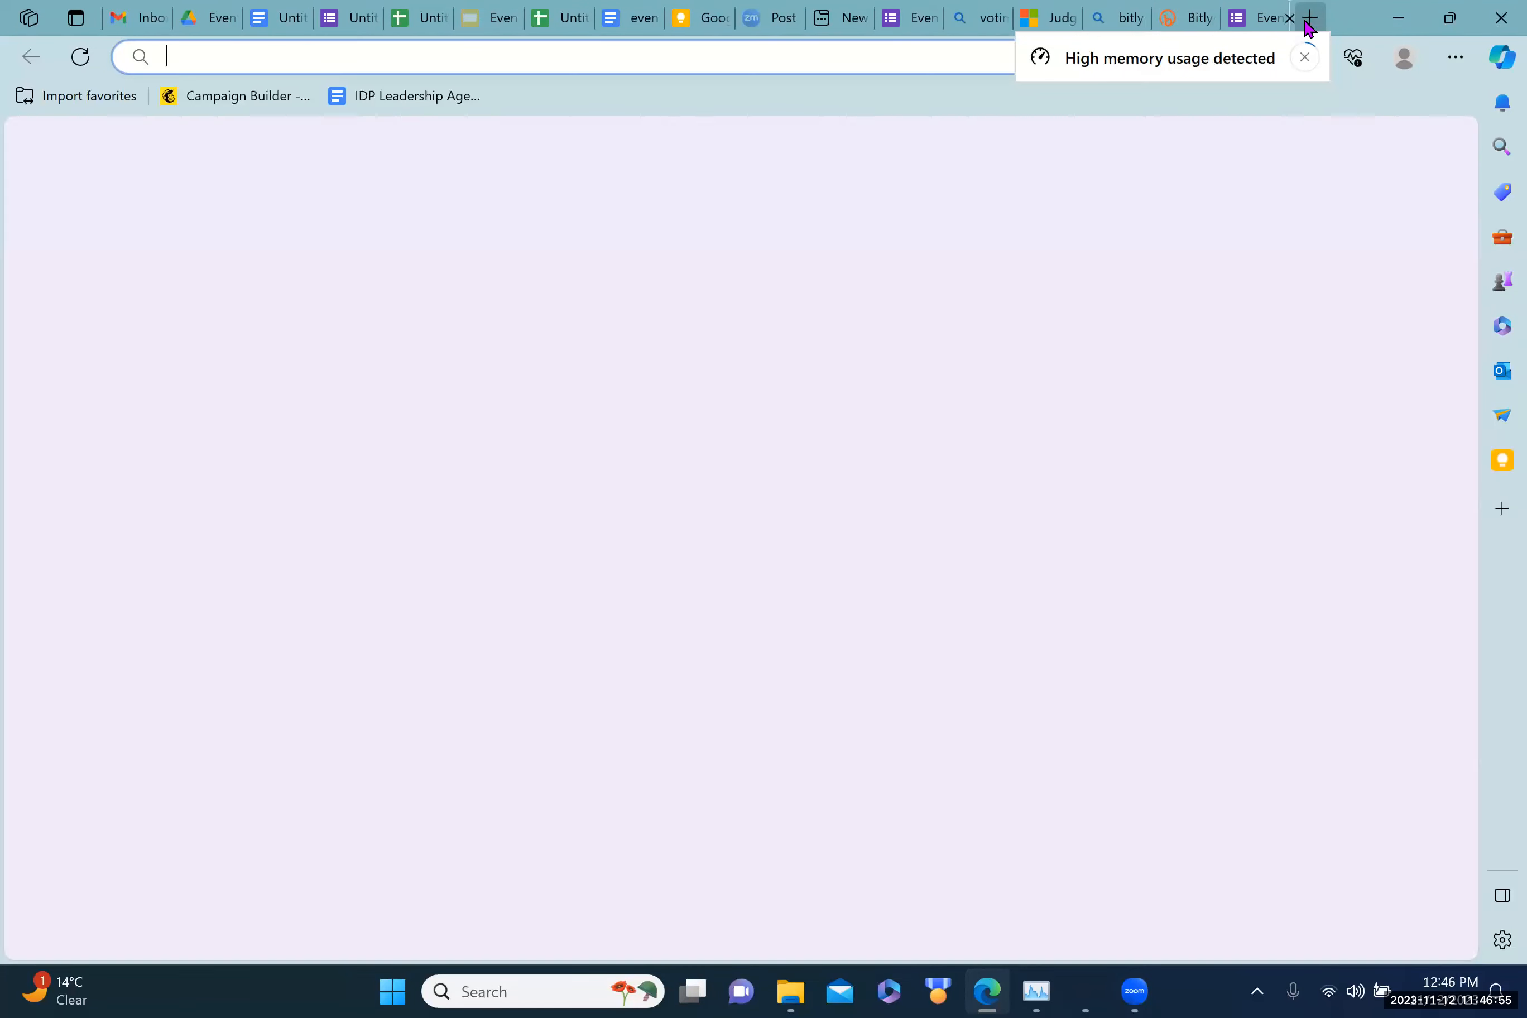
key(ctrl+v)
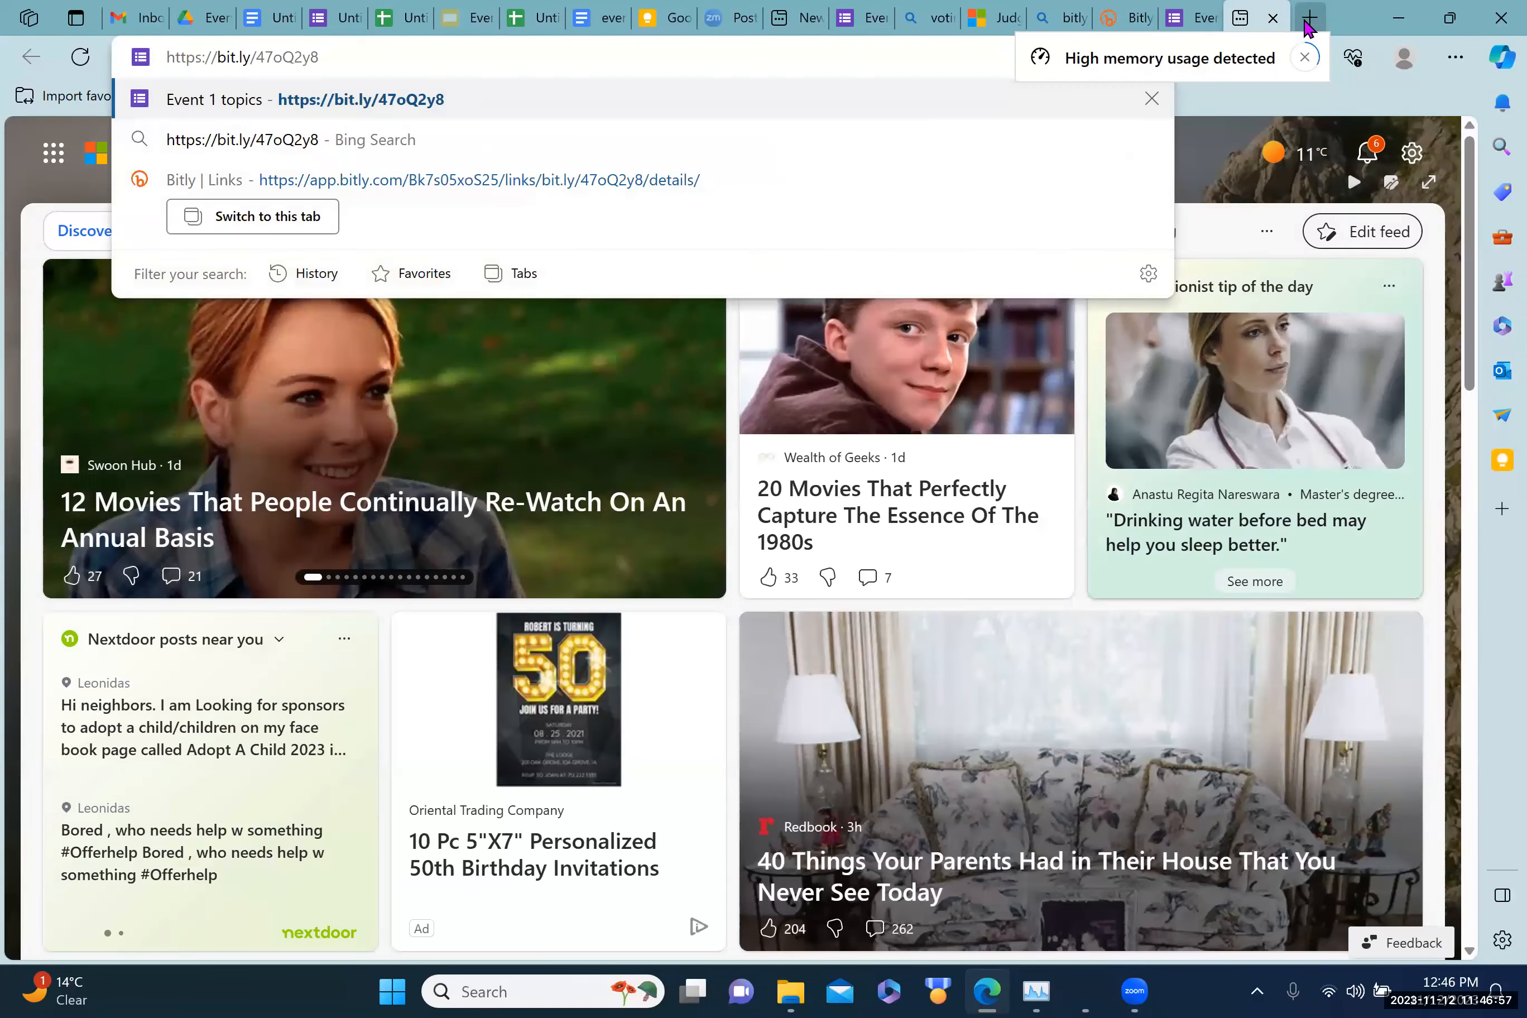
key(Return)
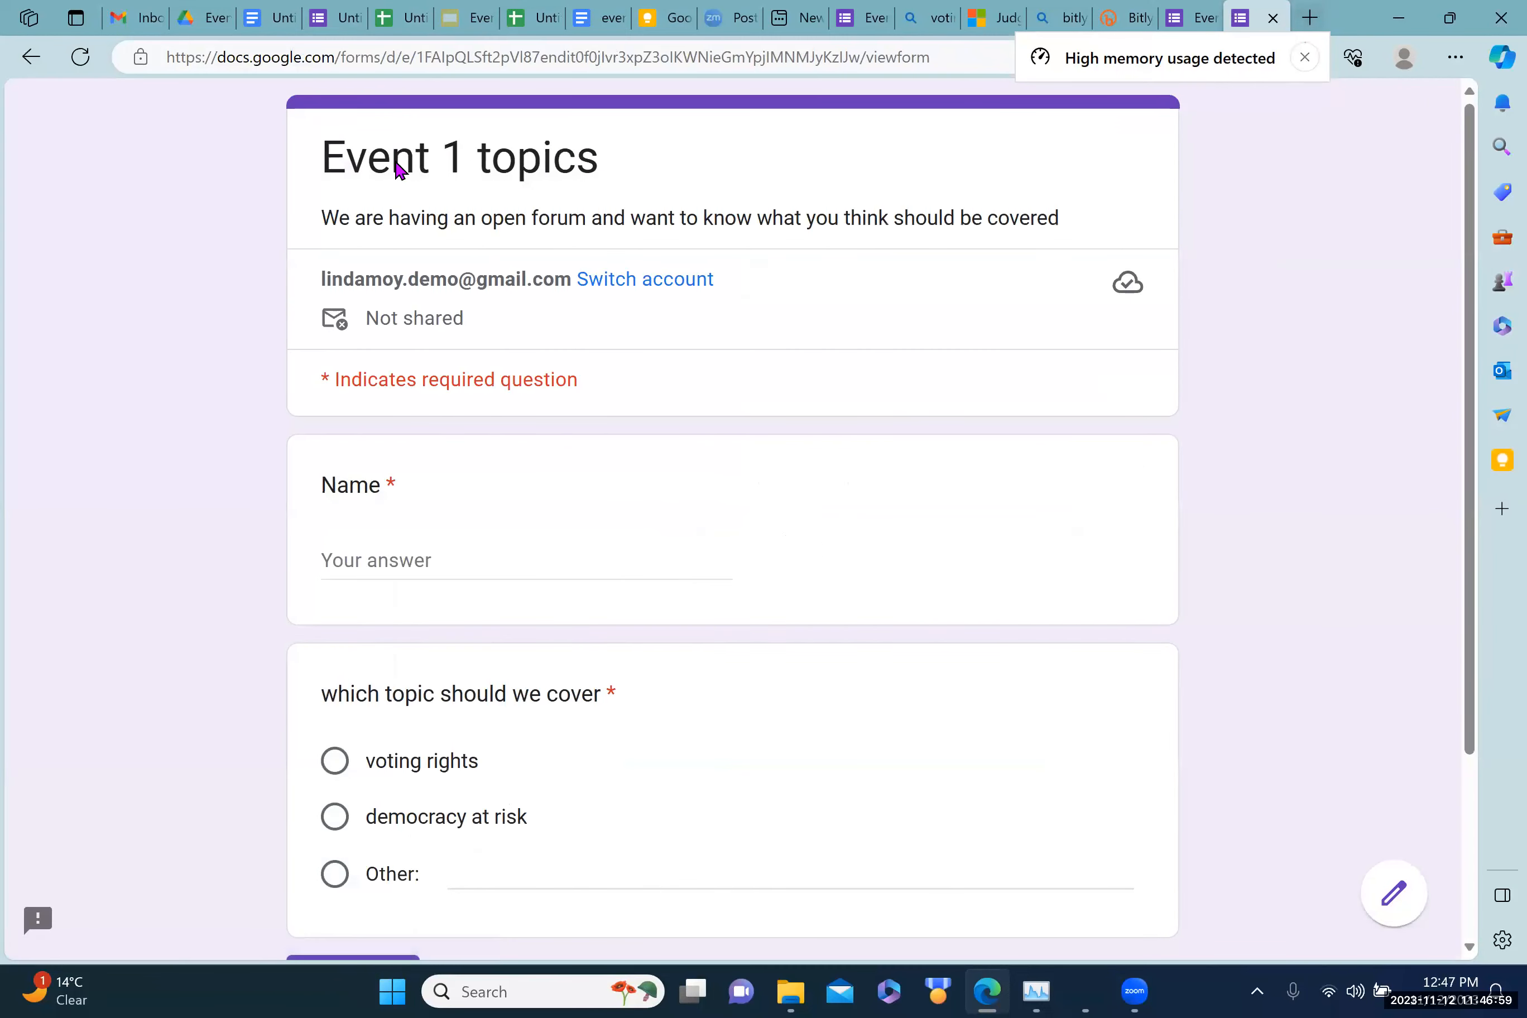
click(1109, 19)
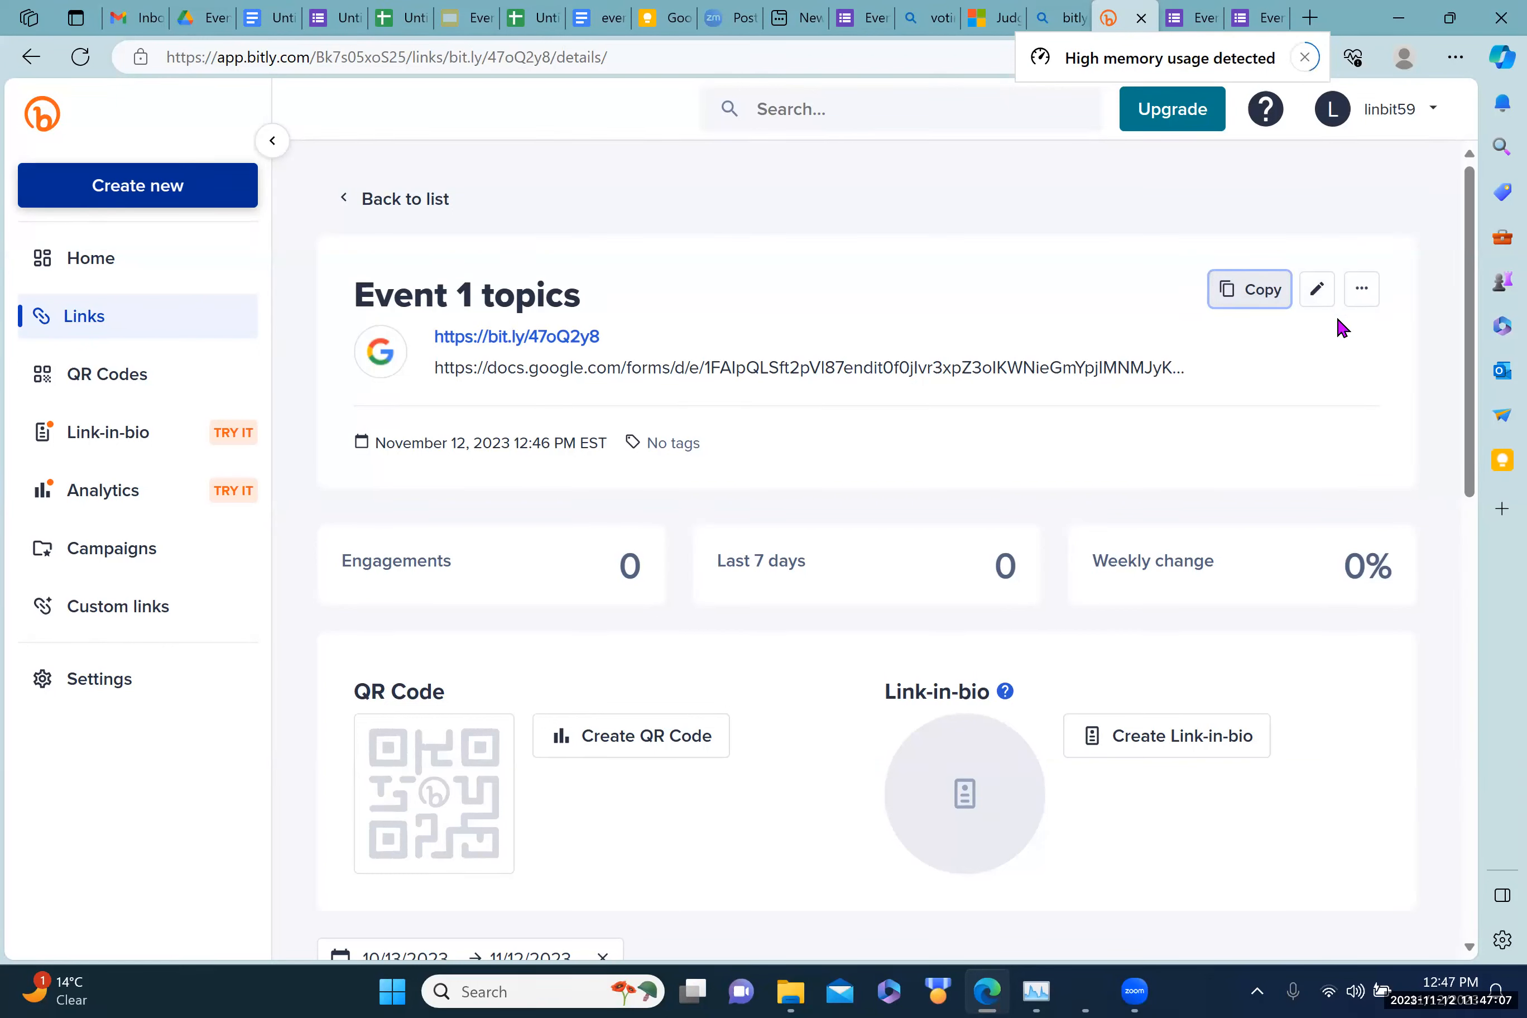
Step: Change the back-half from 47oQ2y8 to evnt1test, save, and copy bit.ly/evnt1test
click(1320, 292)
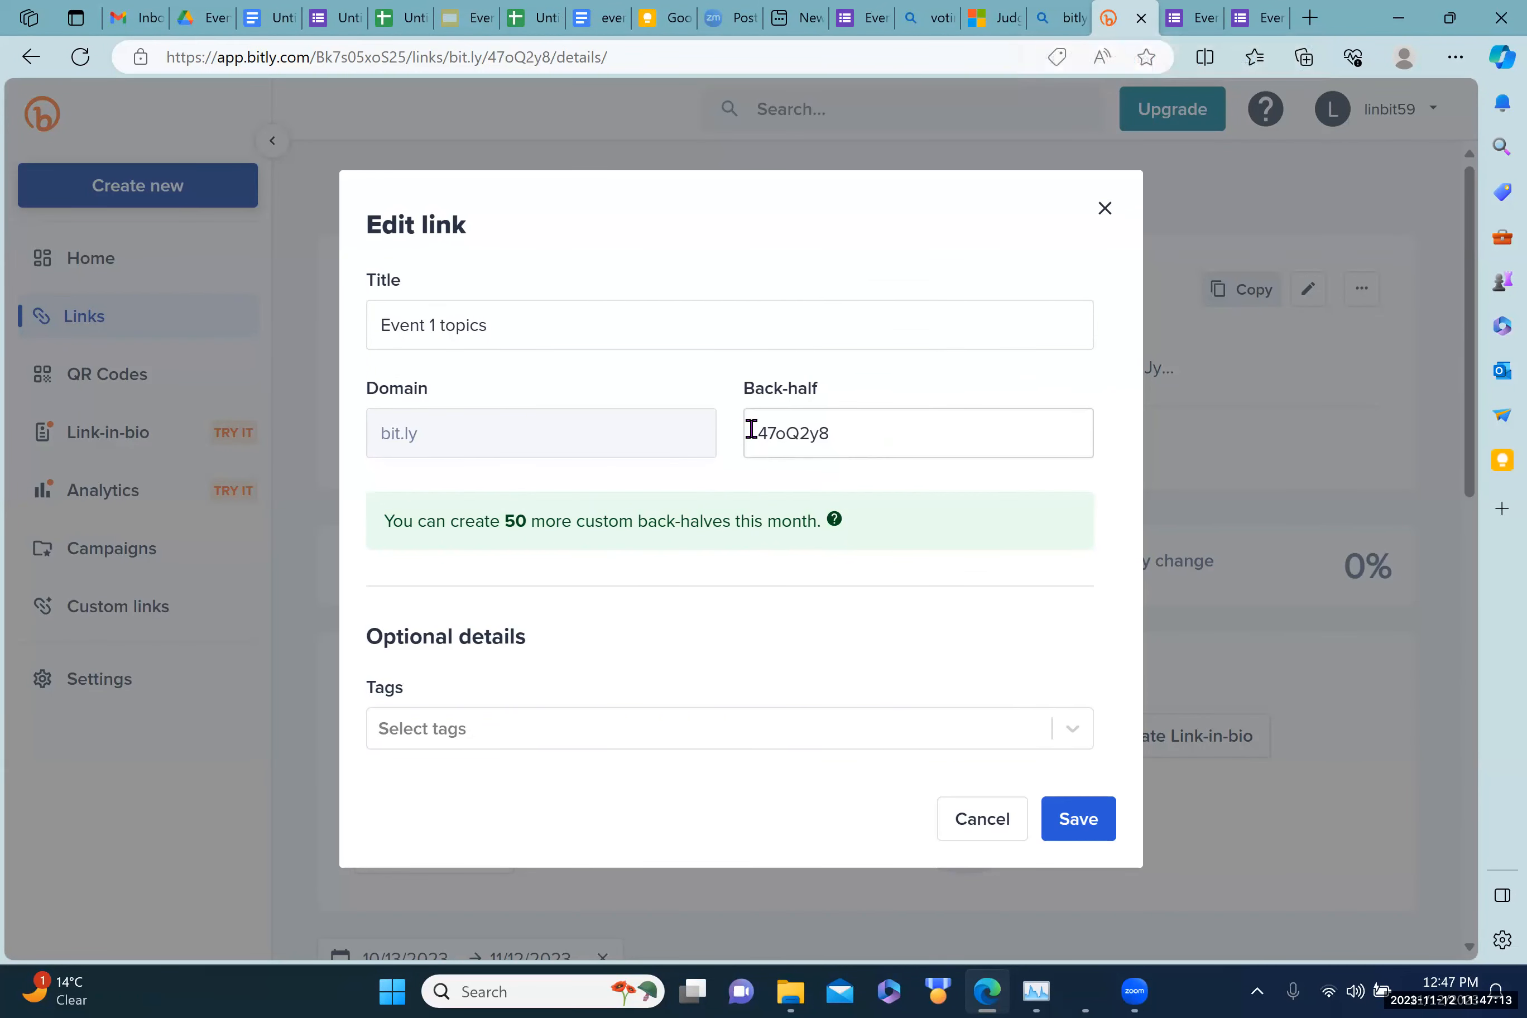
drag(757, 431, 830, 426)
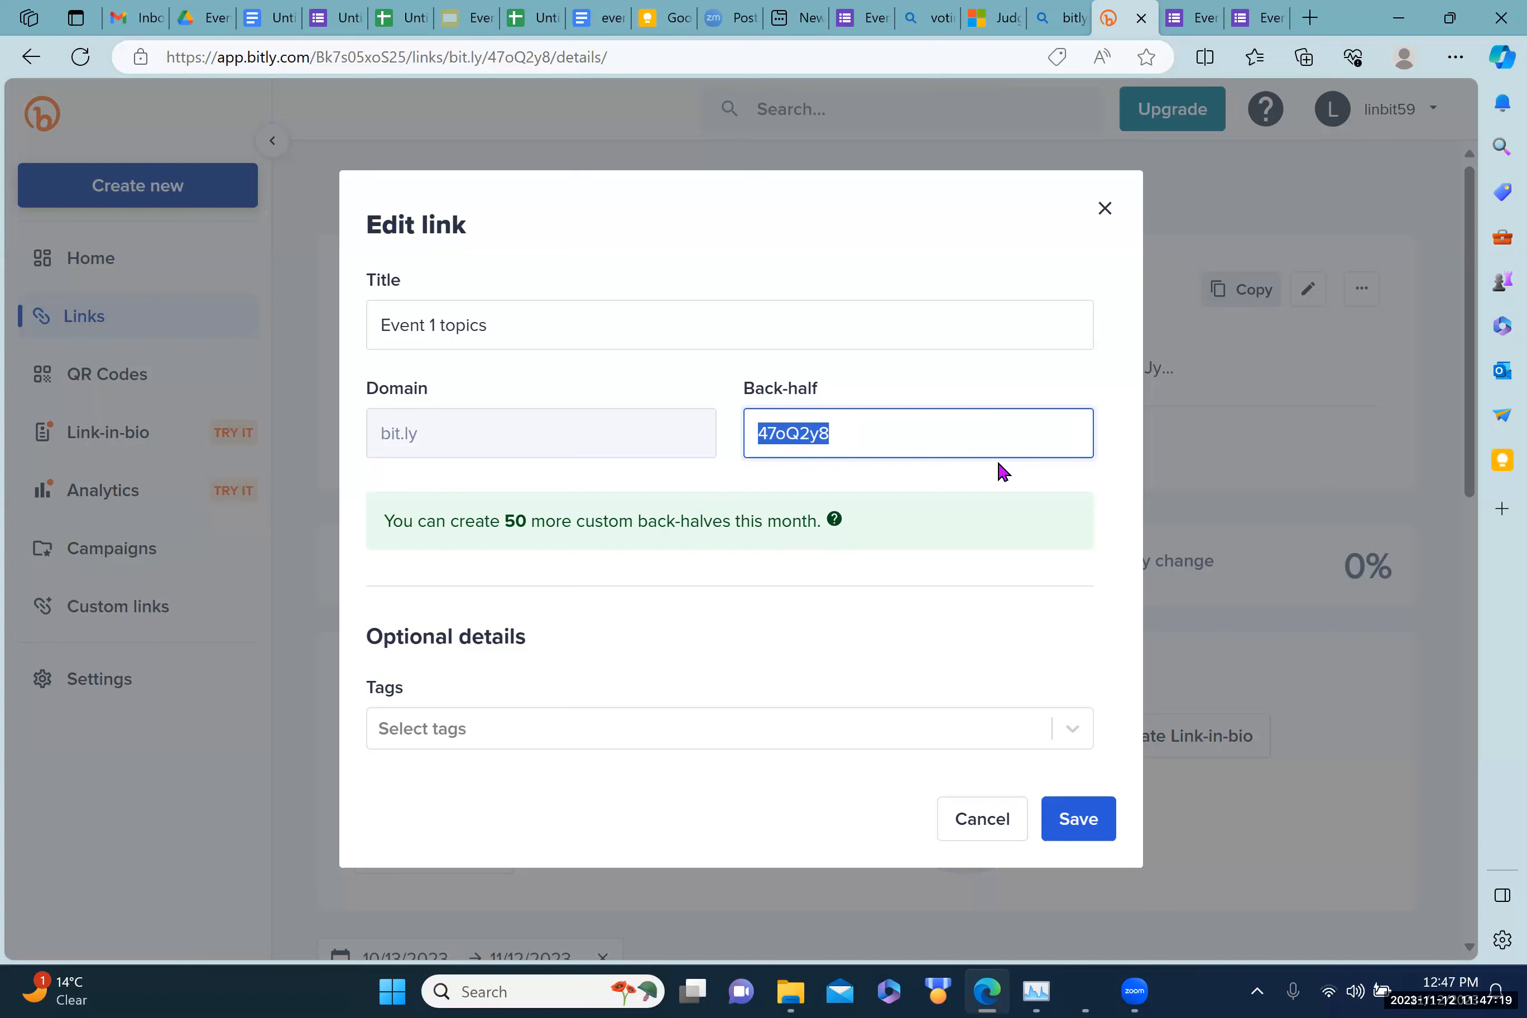
text(eve)
key(BackSpace)
text(n)
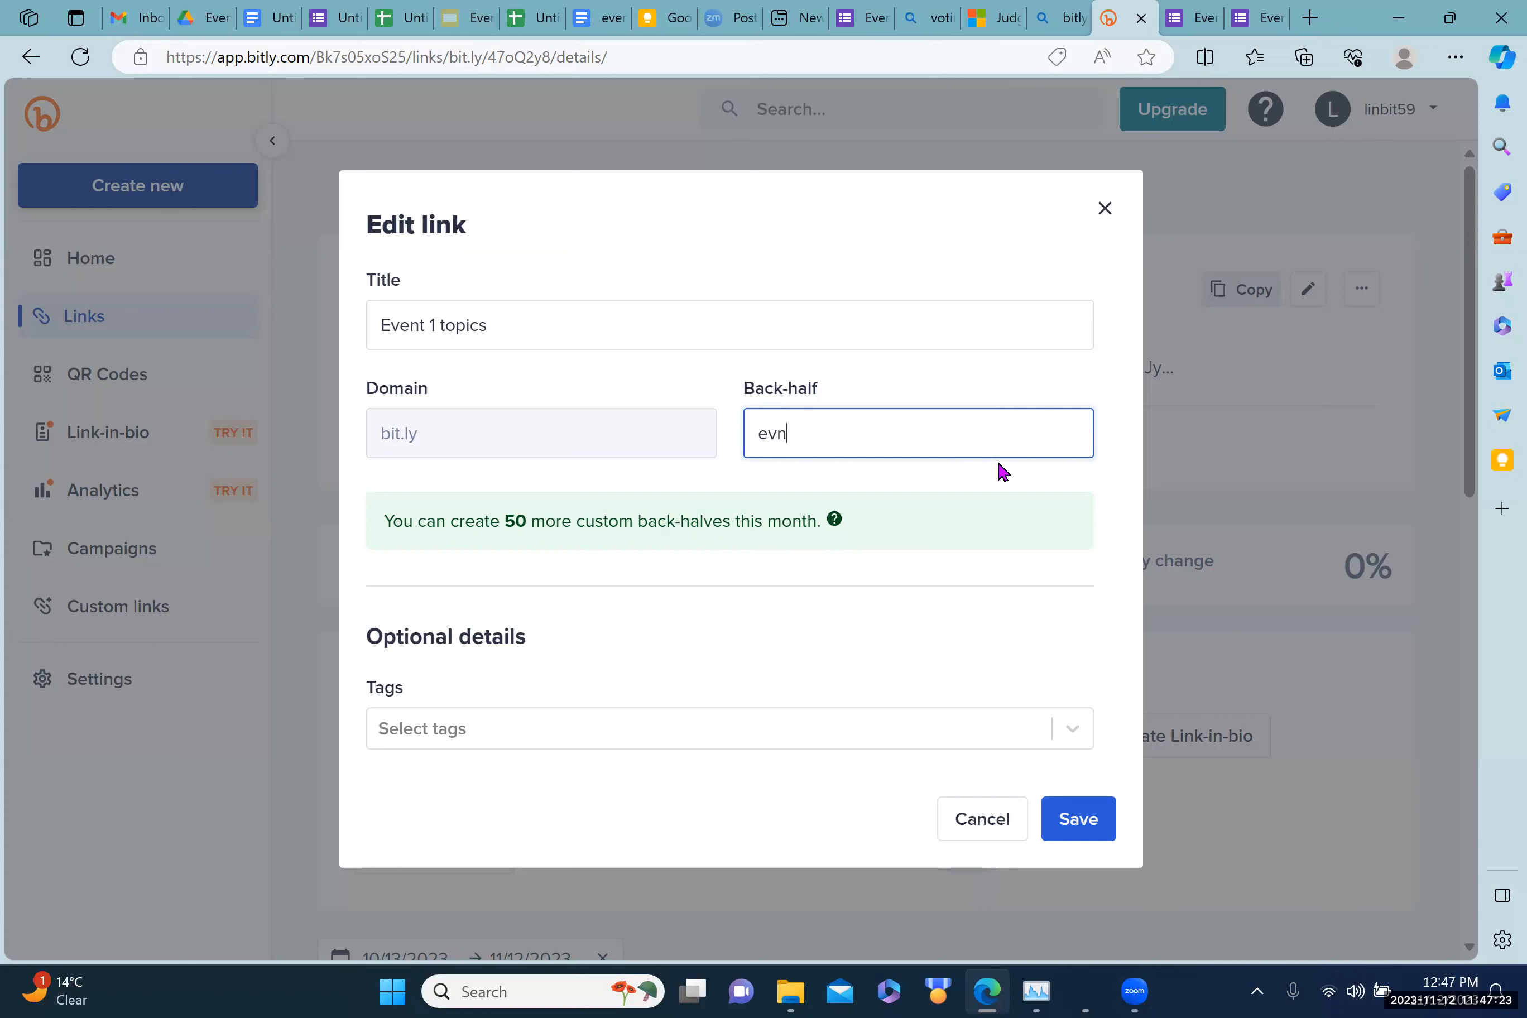
text(t1test)
click(1069, 828)
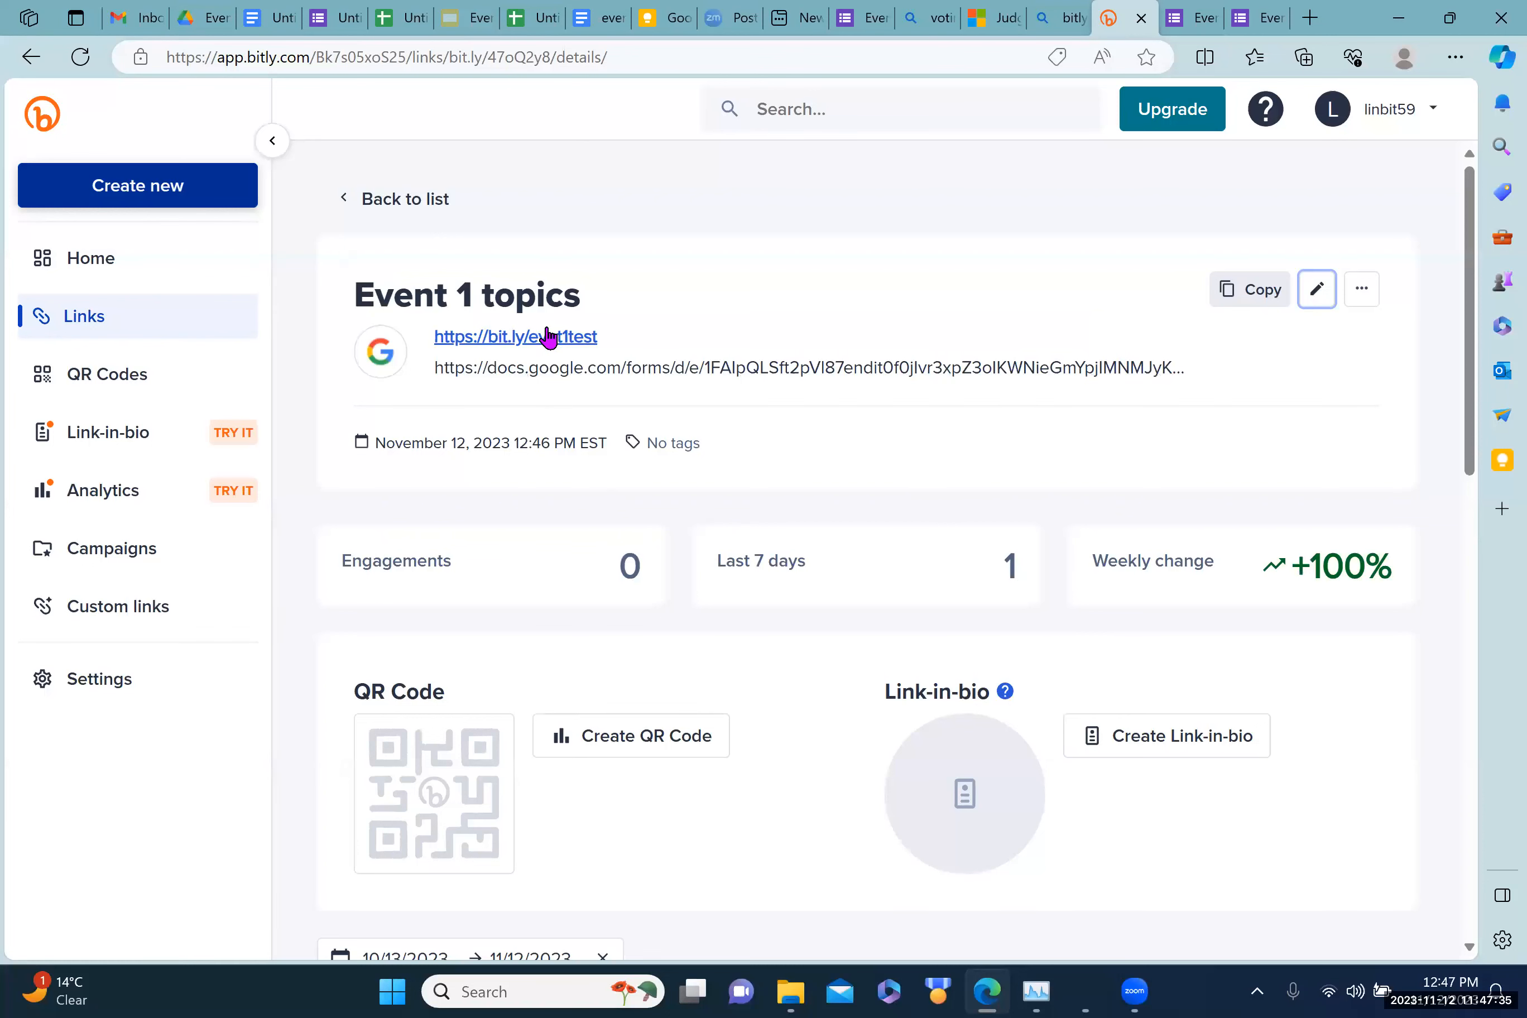
click(1255, 296)
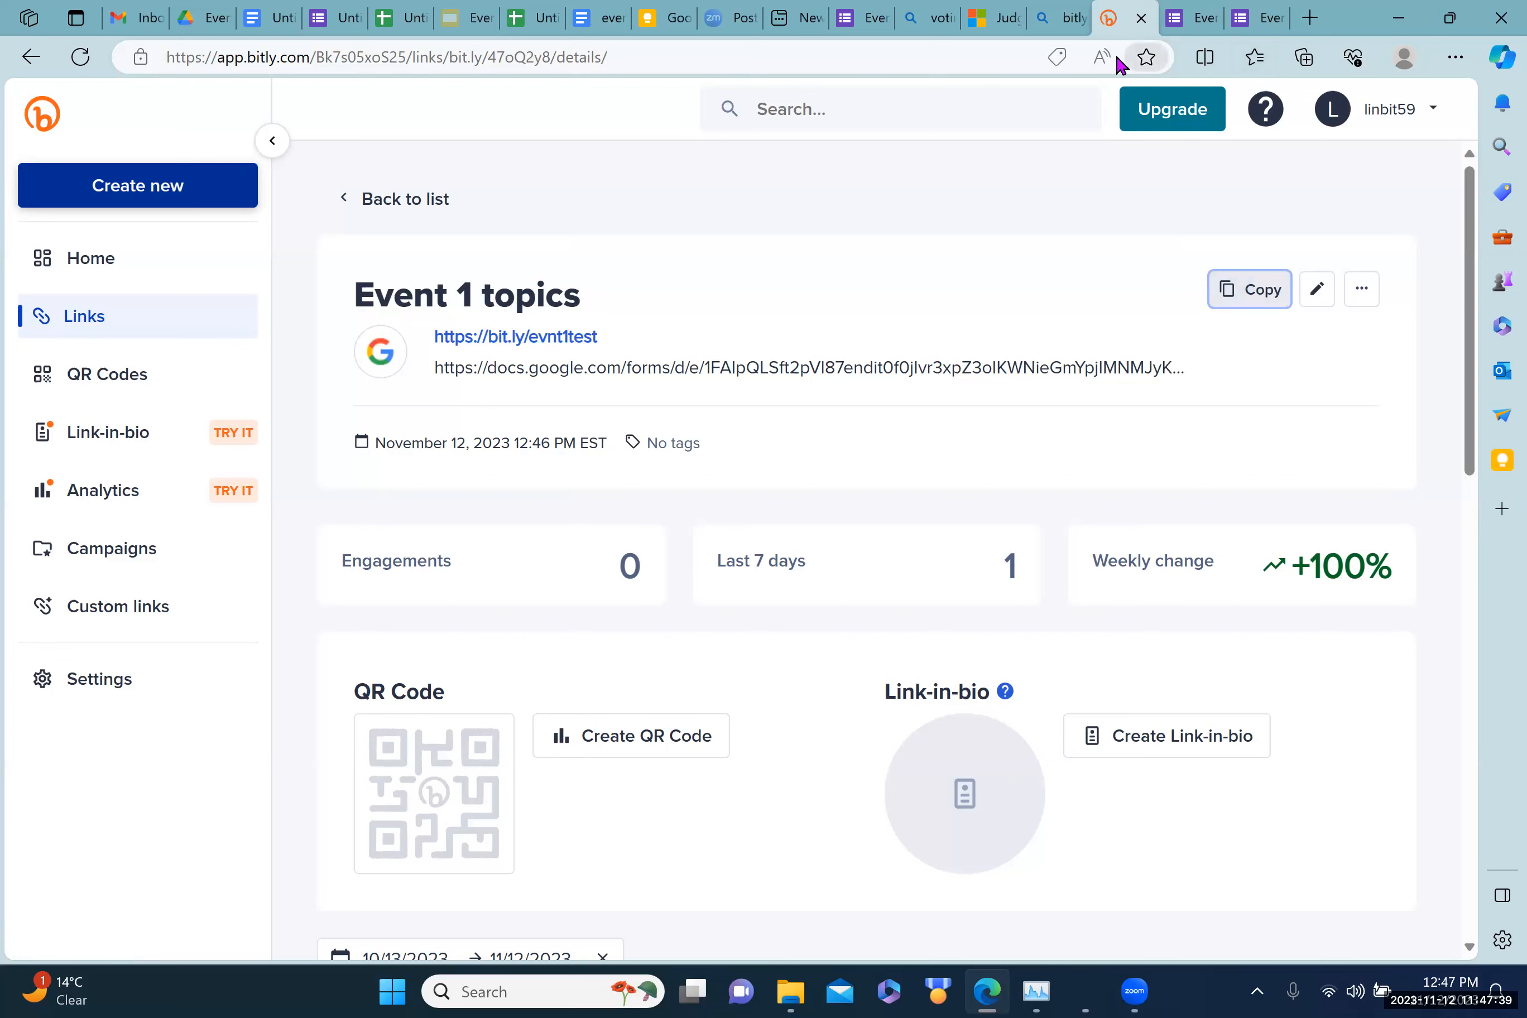
Step: Add bit.ly/evnt1test as a hyperlink below the form address and follow it to the form
click(253, 20)
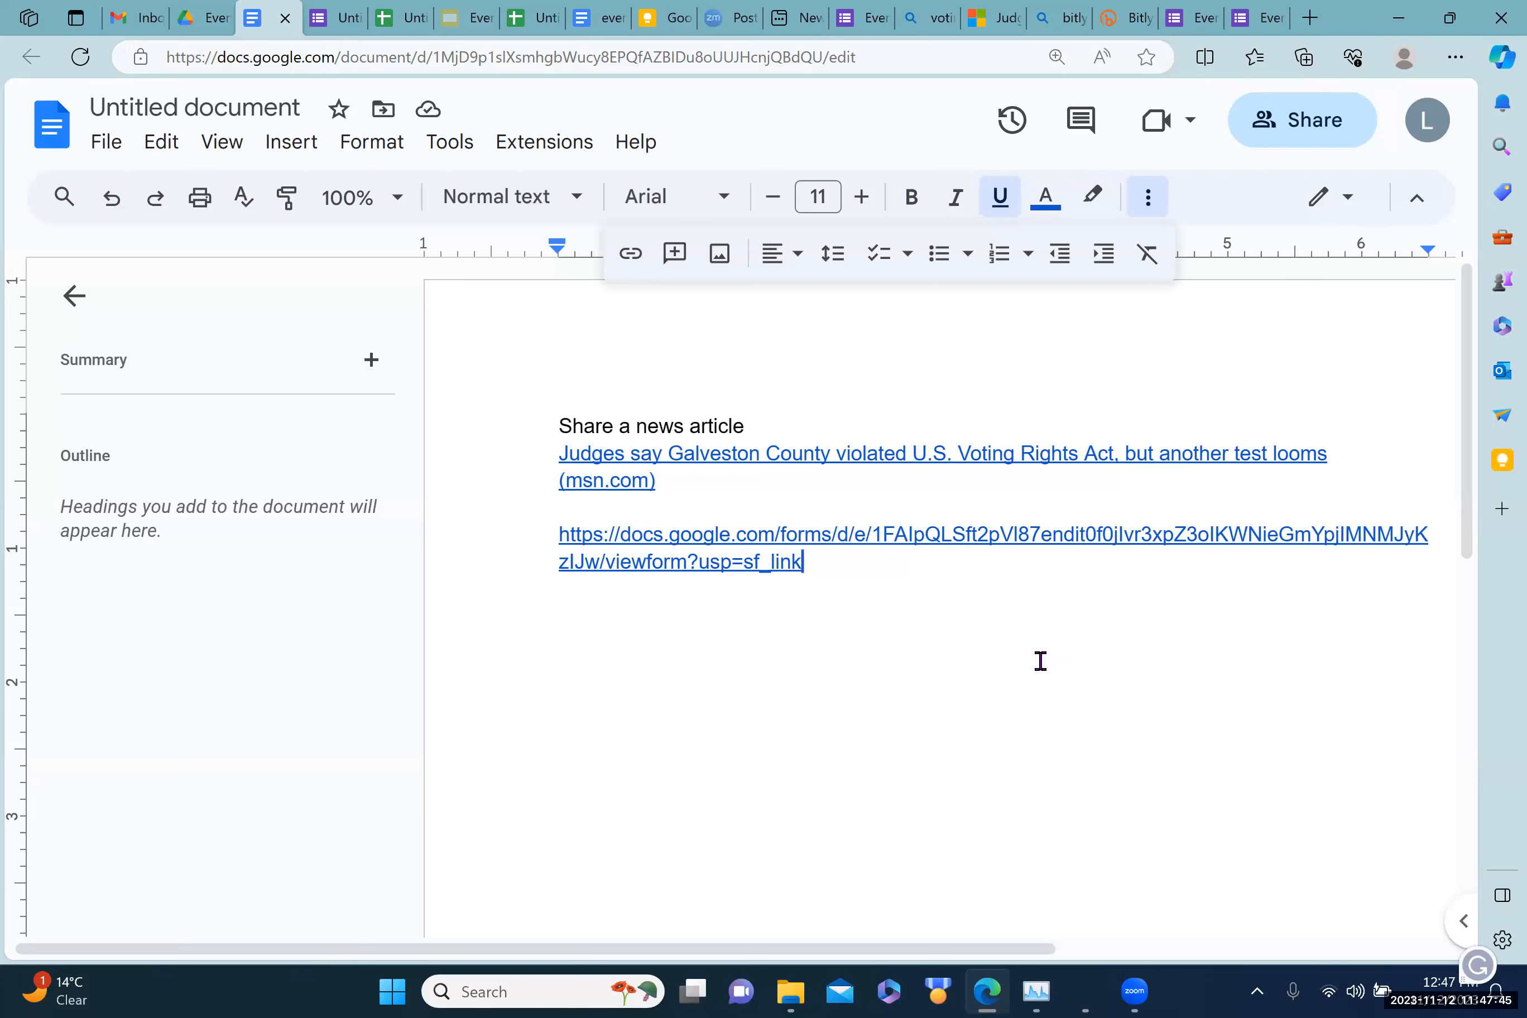
key(Return)
key(Return)
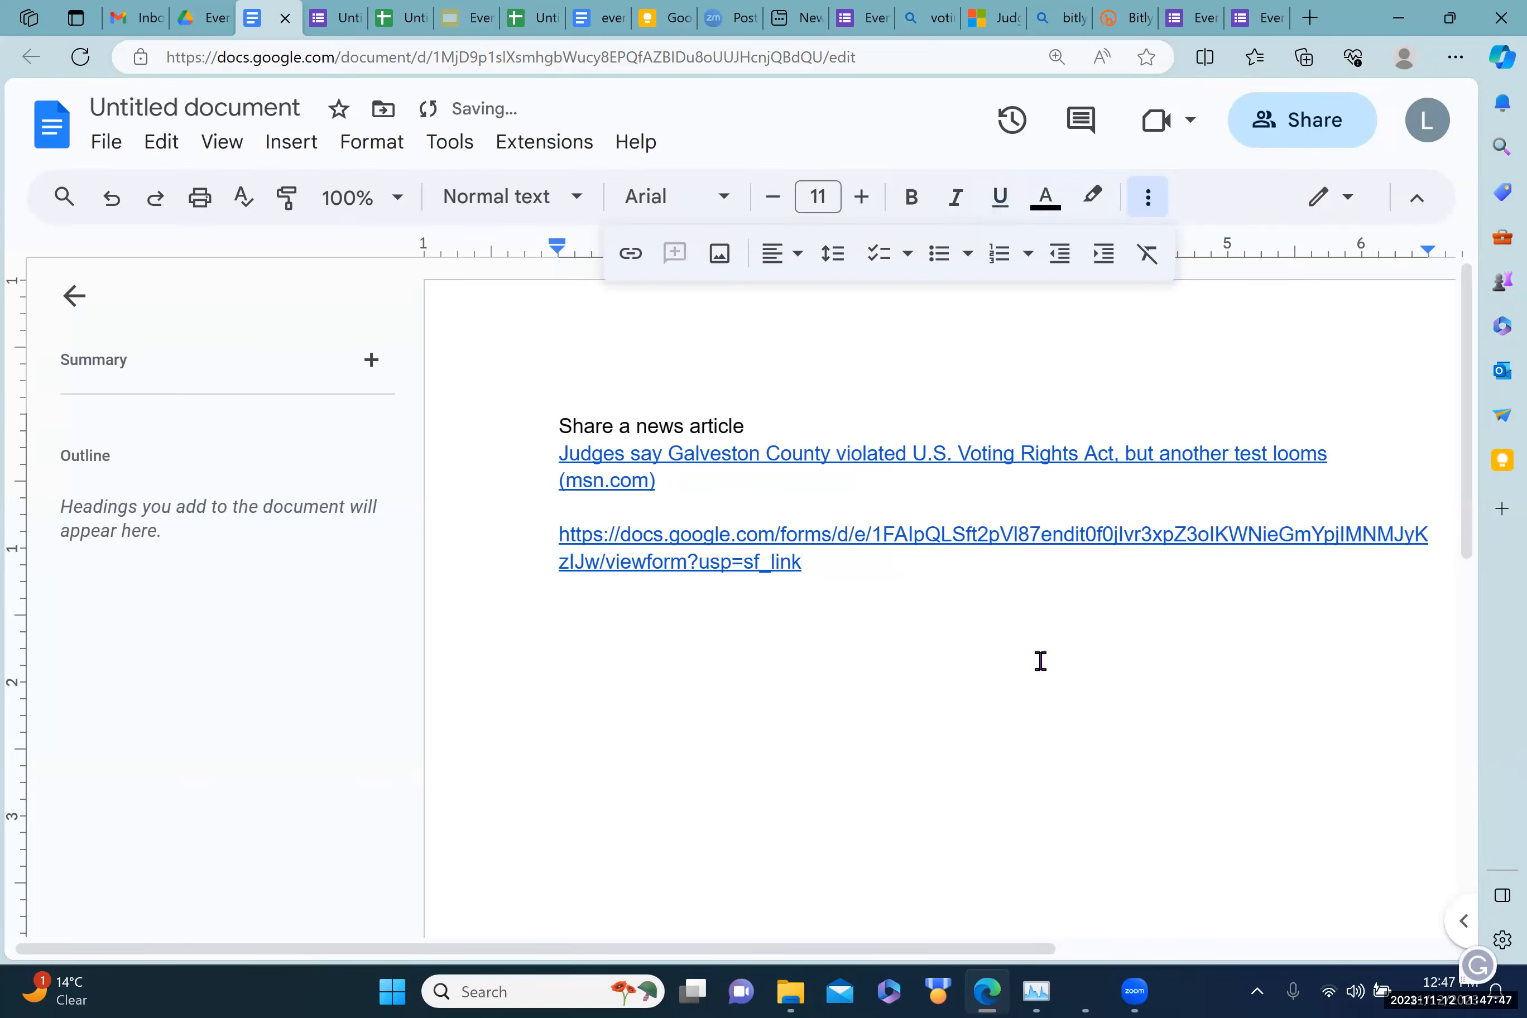
key(ctrl+v)
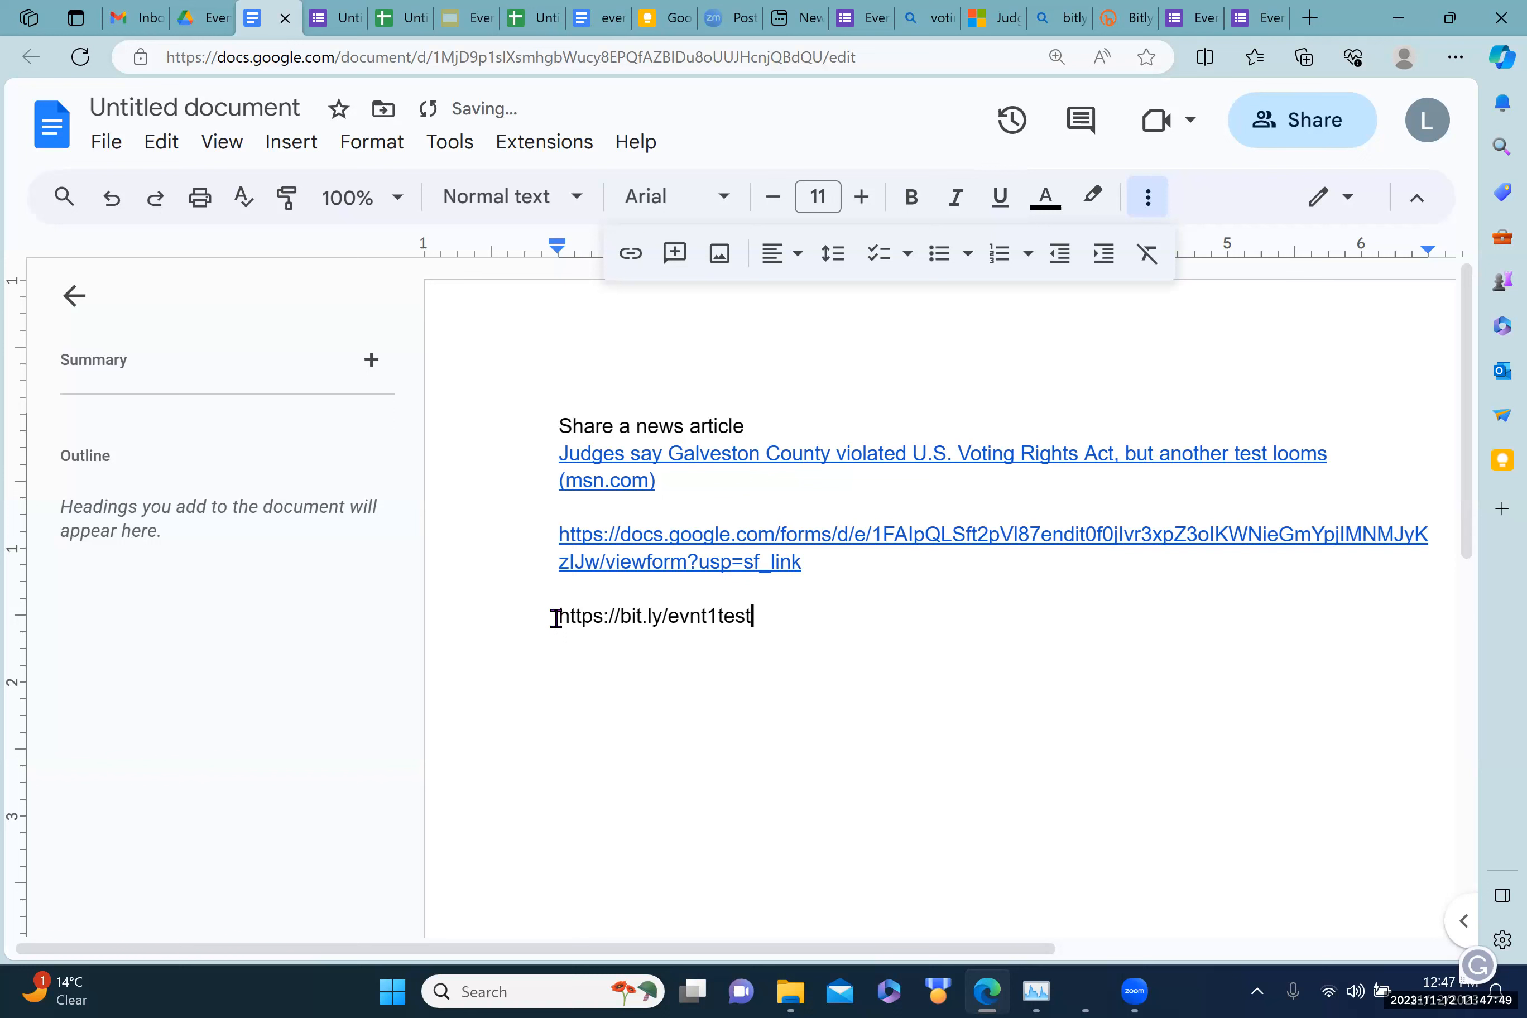
drag(555, 617, 754, 615)
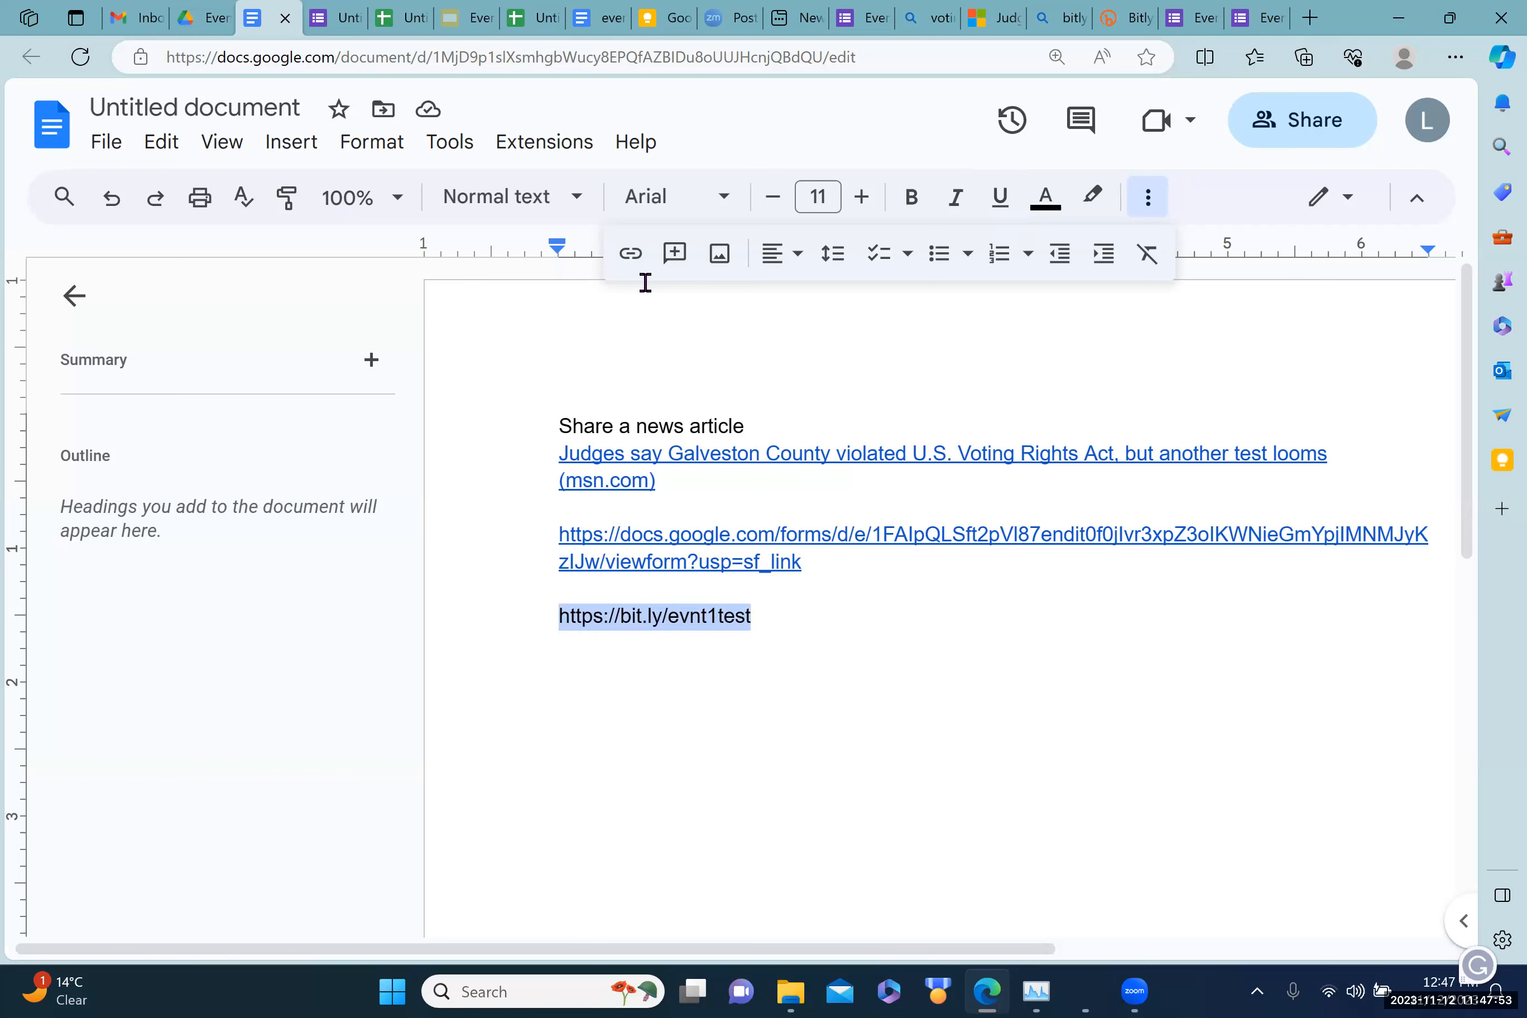
click(629, 254)
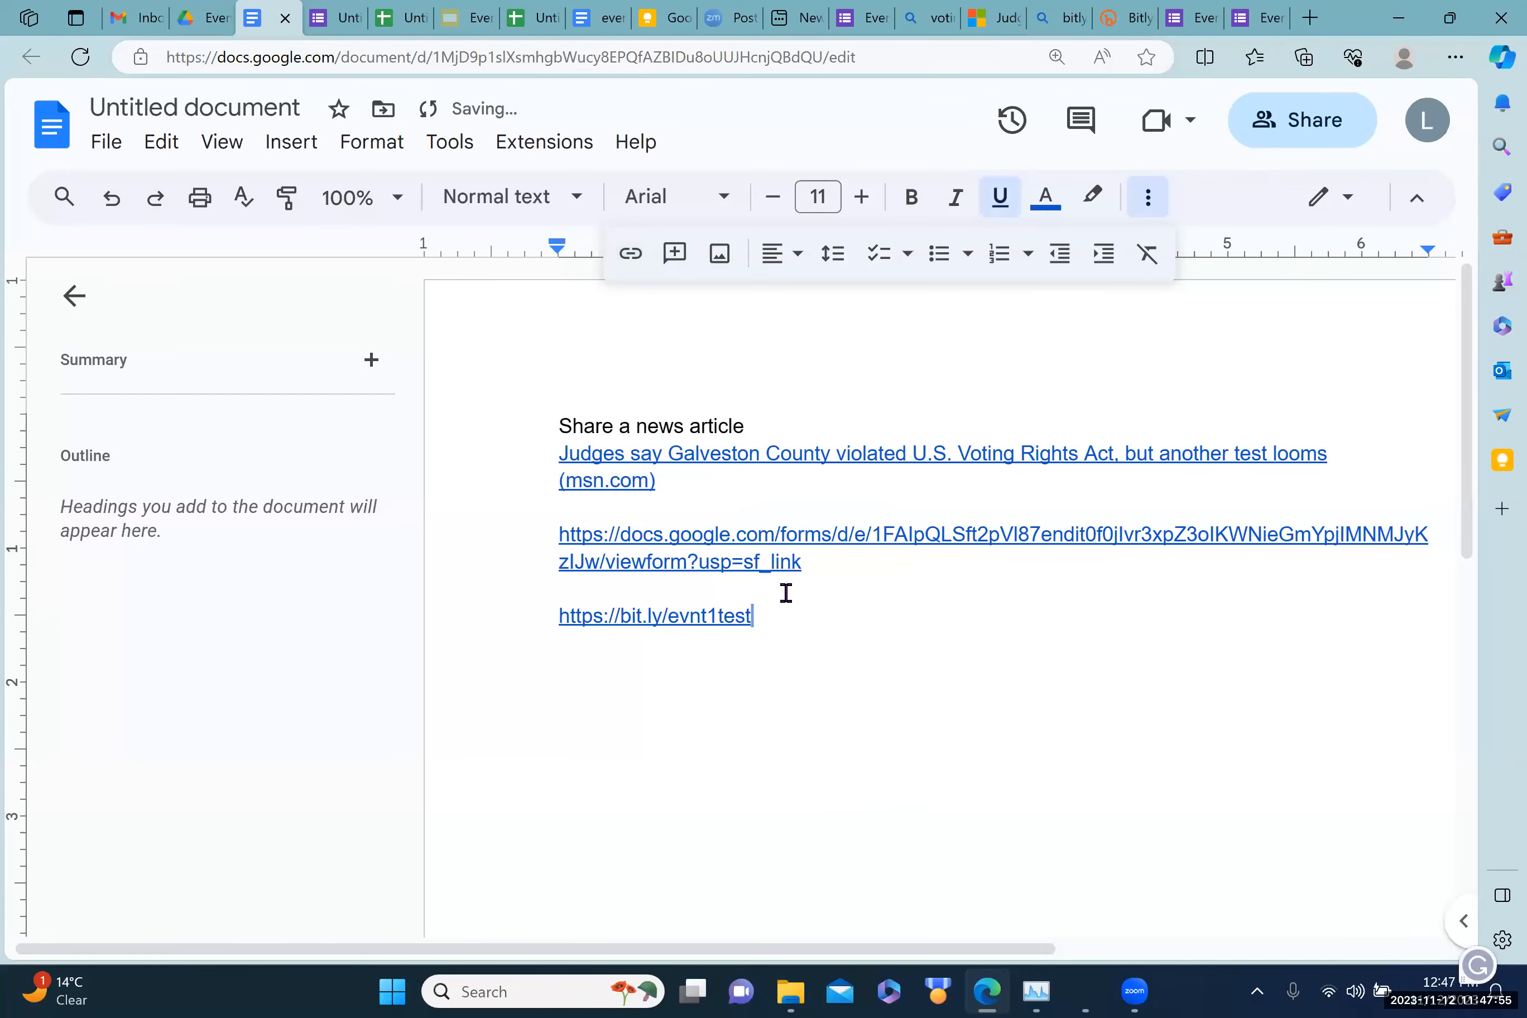
click(660, 624)
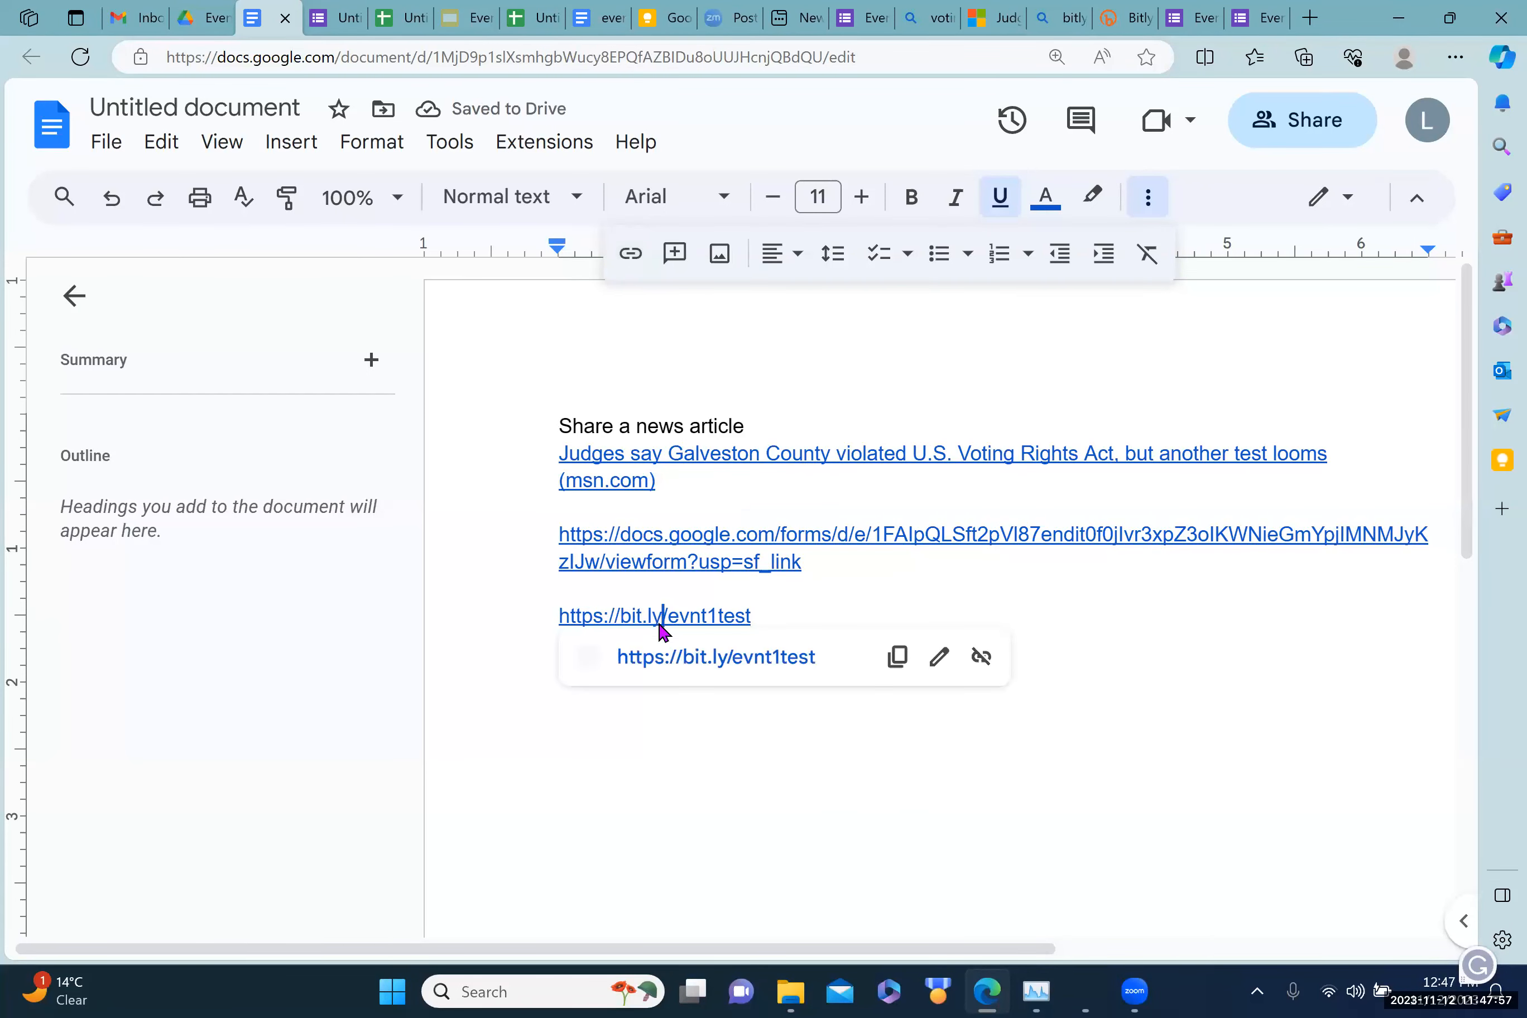
click(682, 656)
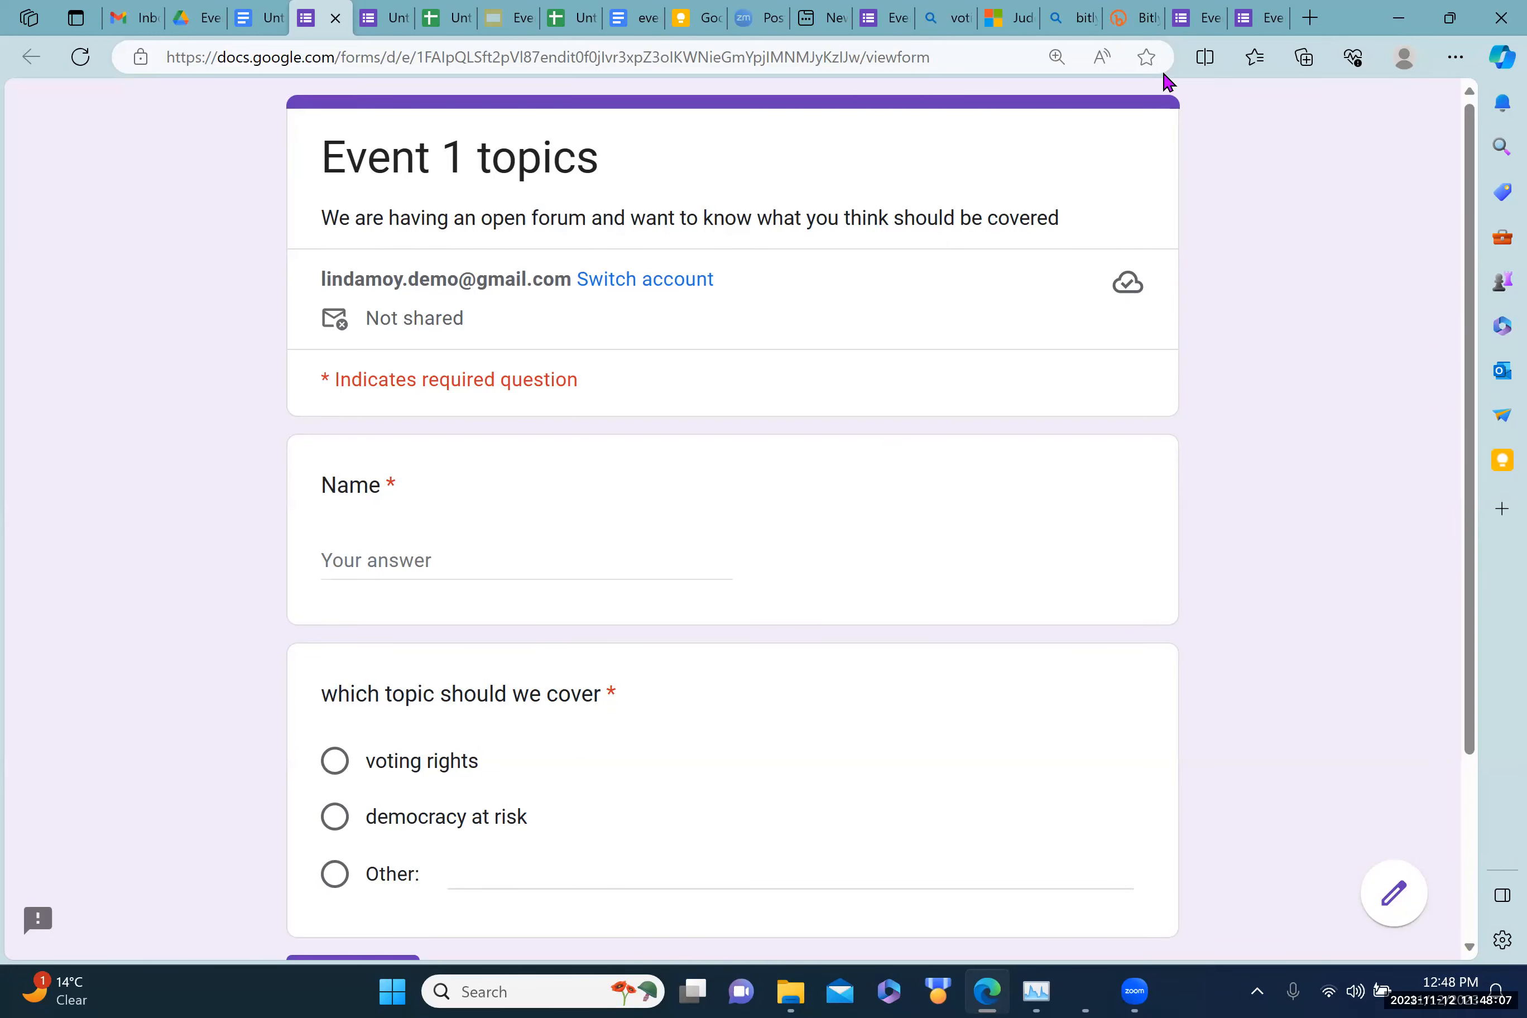
Step: Open a new Bitly QR Code creation page, then return to the Event 1 topics form
click(1135, 21)
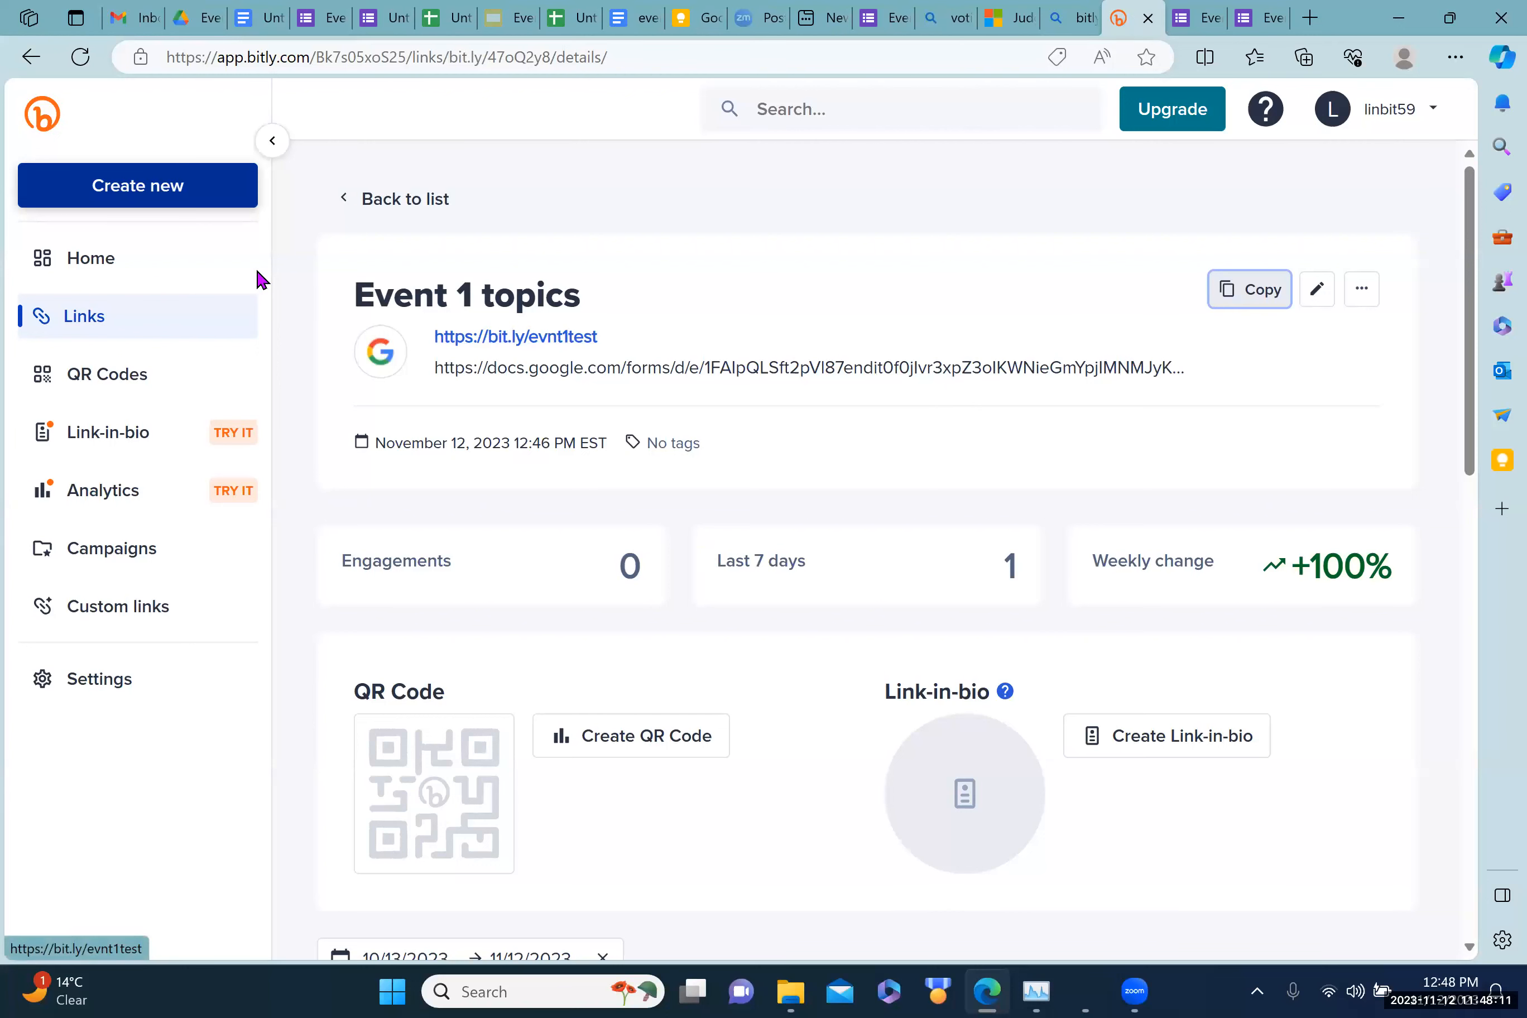
click(159, 187)
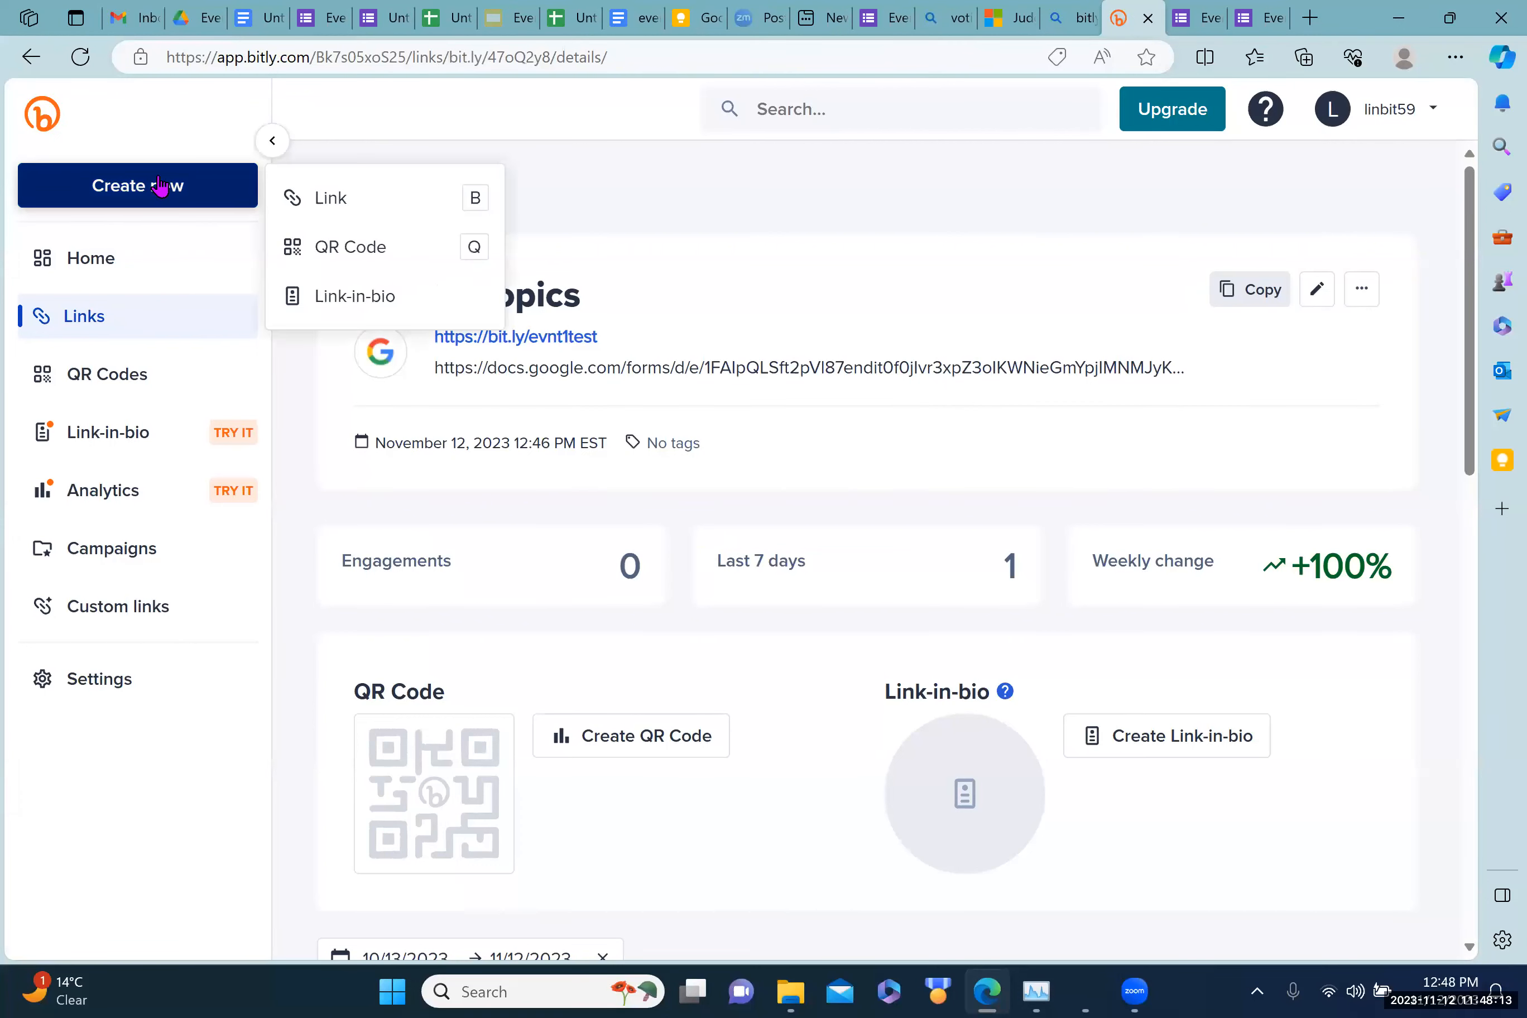
click(333, 250)
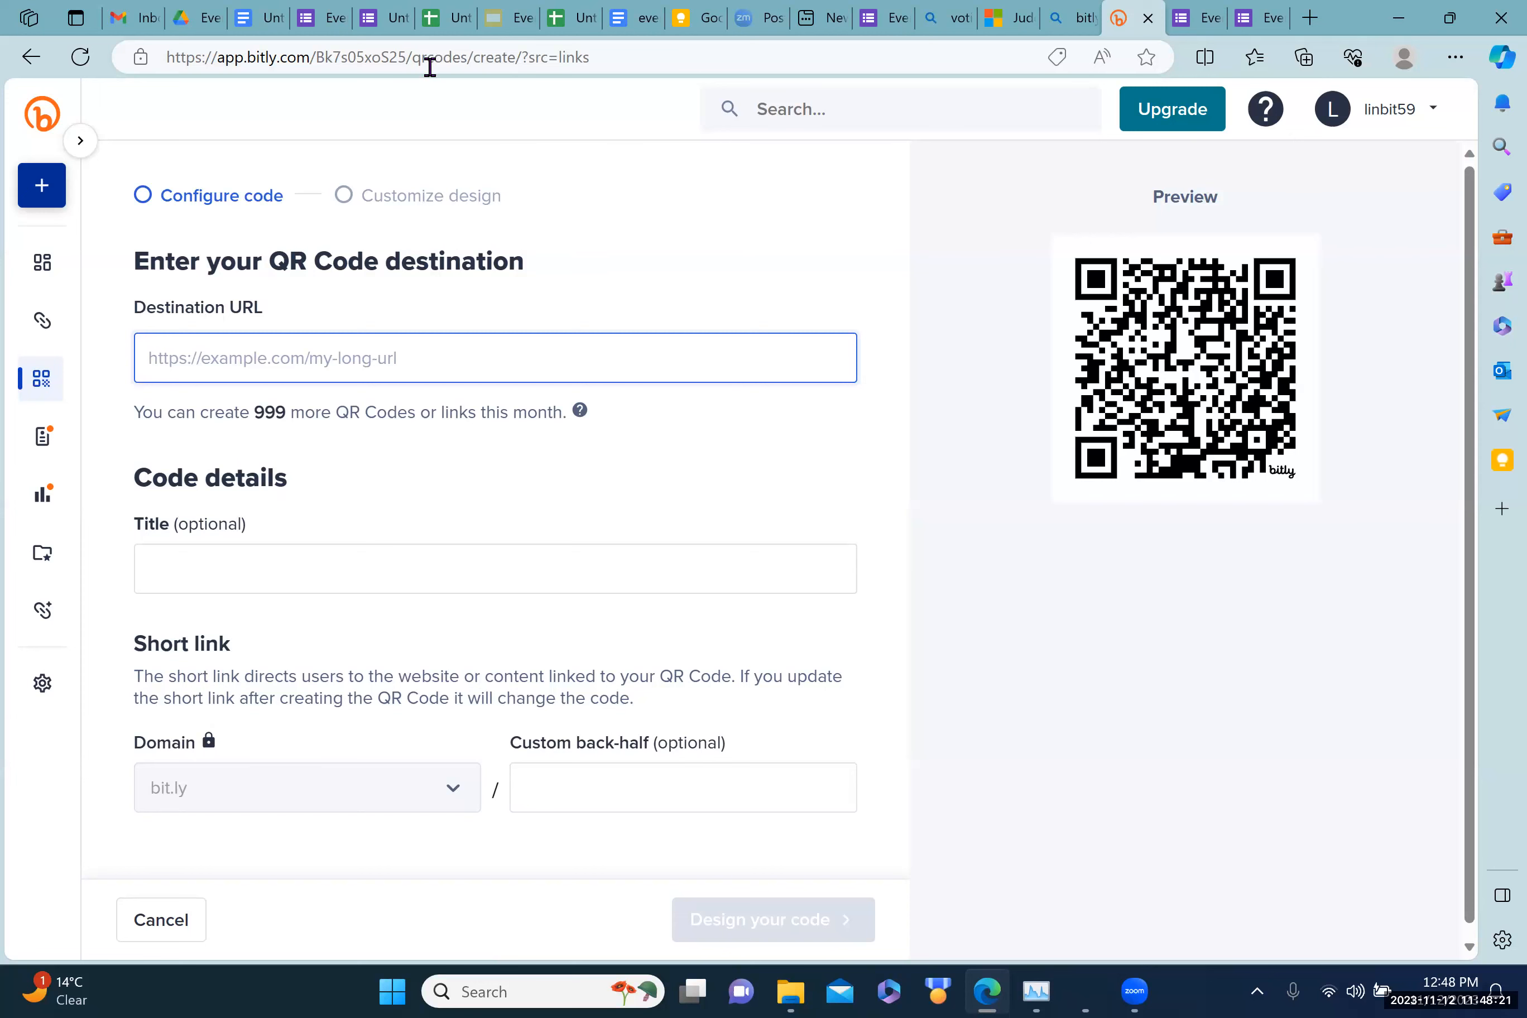
click(323, 19)
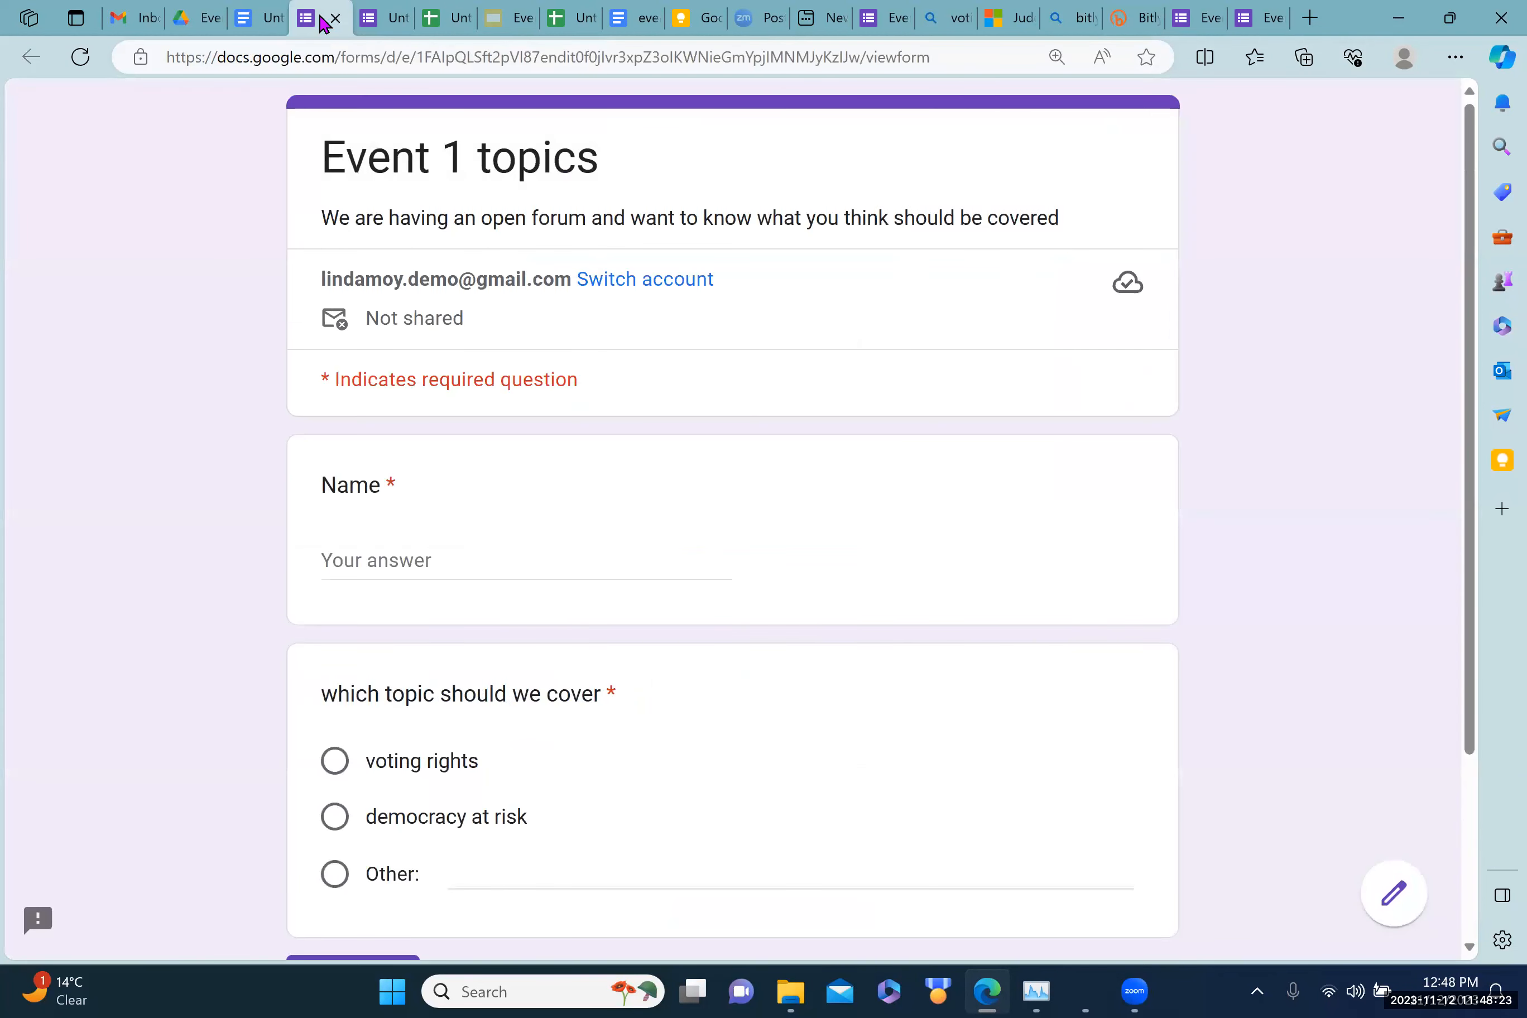
click(370, 19)
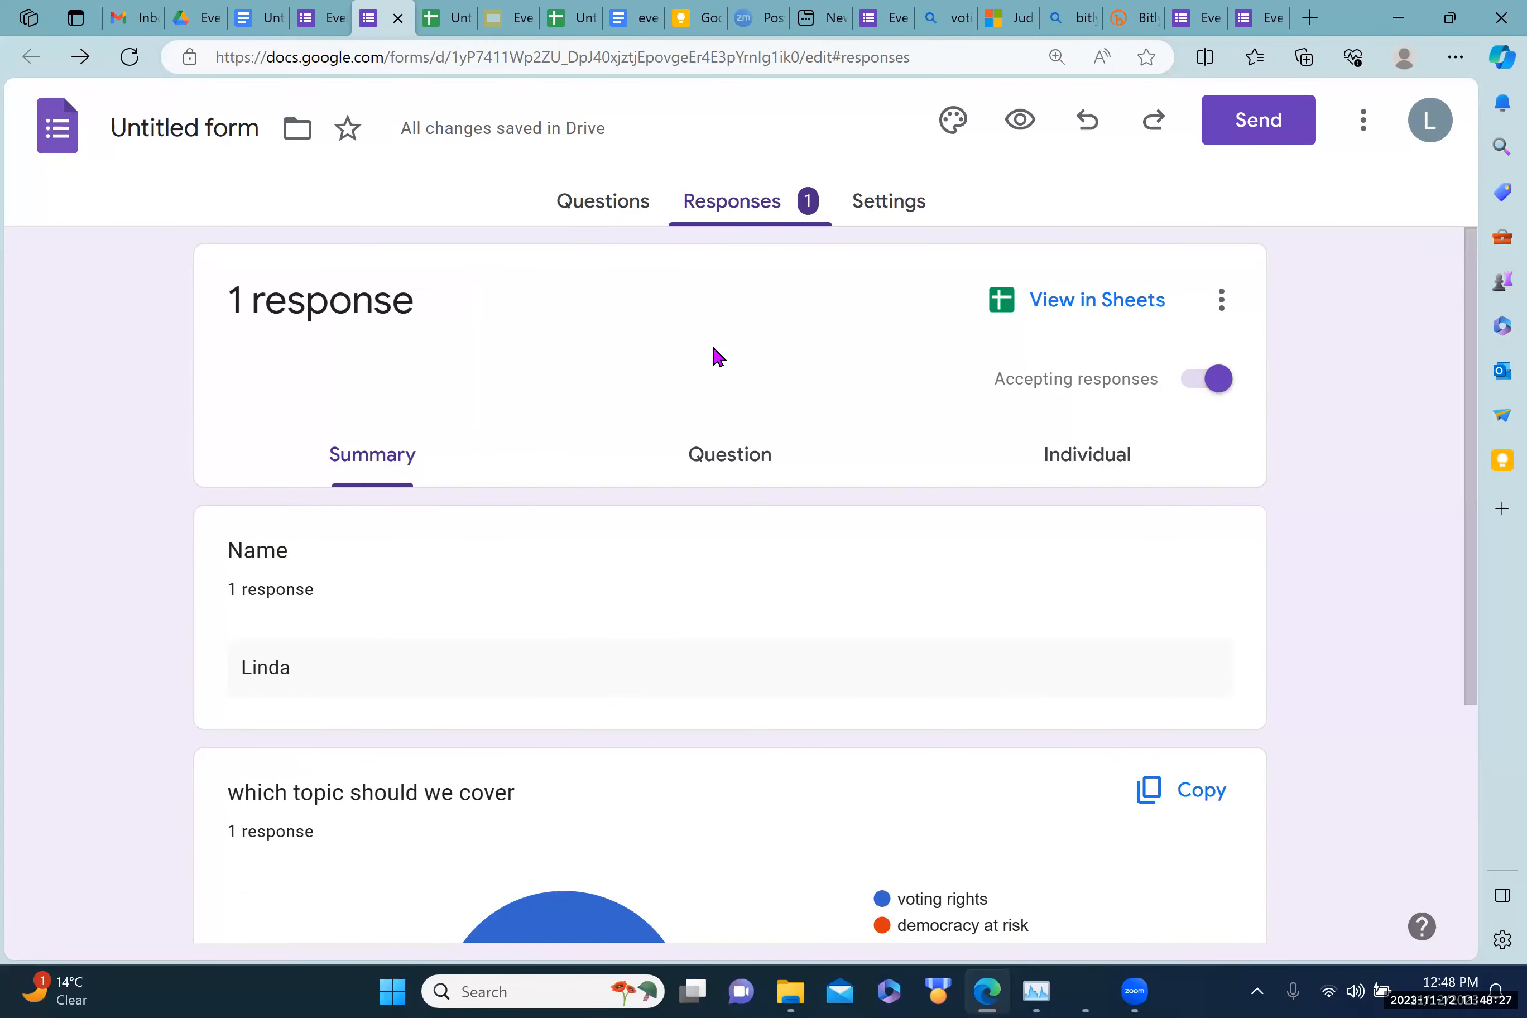
click(1256, 127)
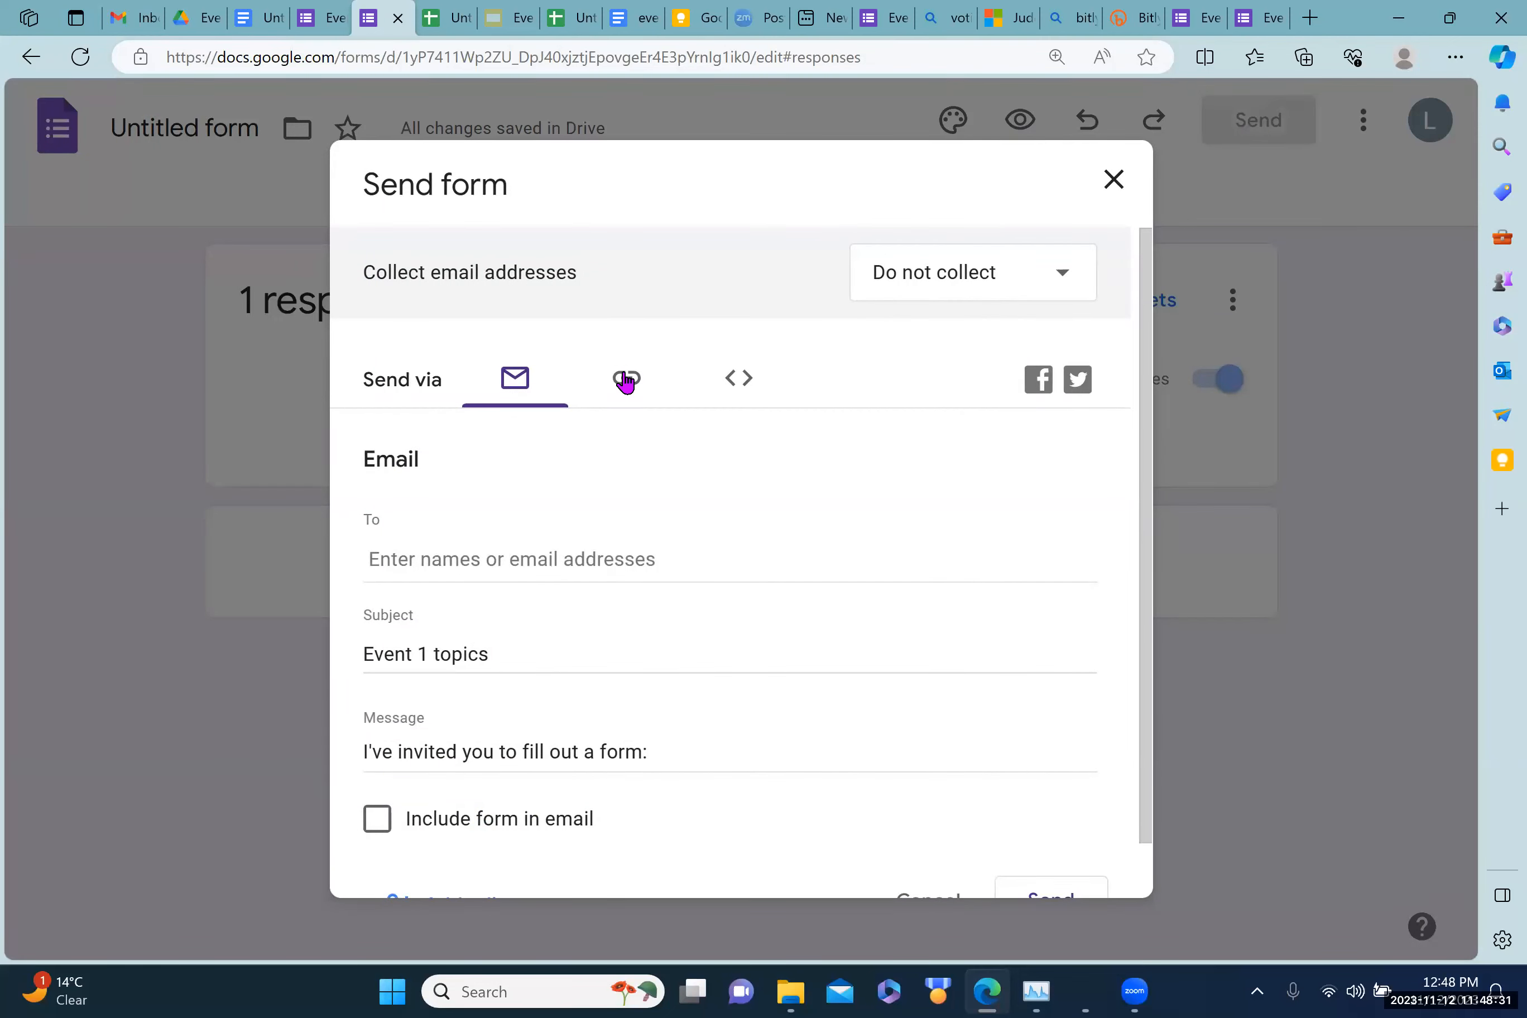
click(625, 382)
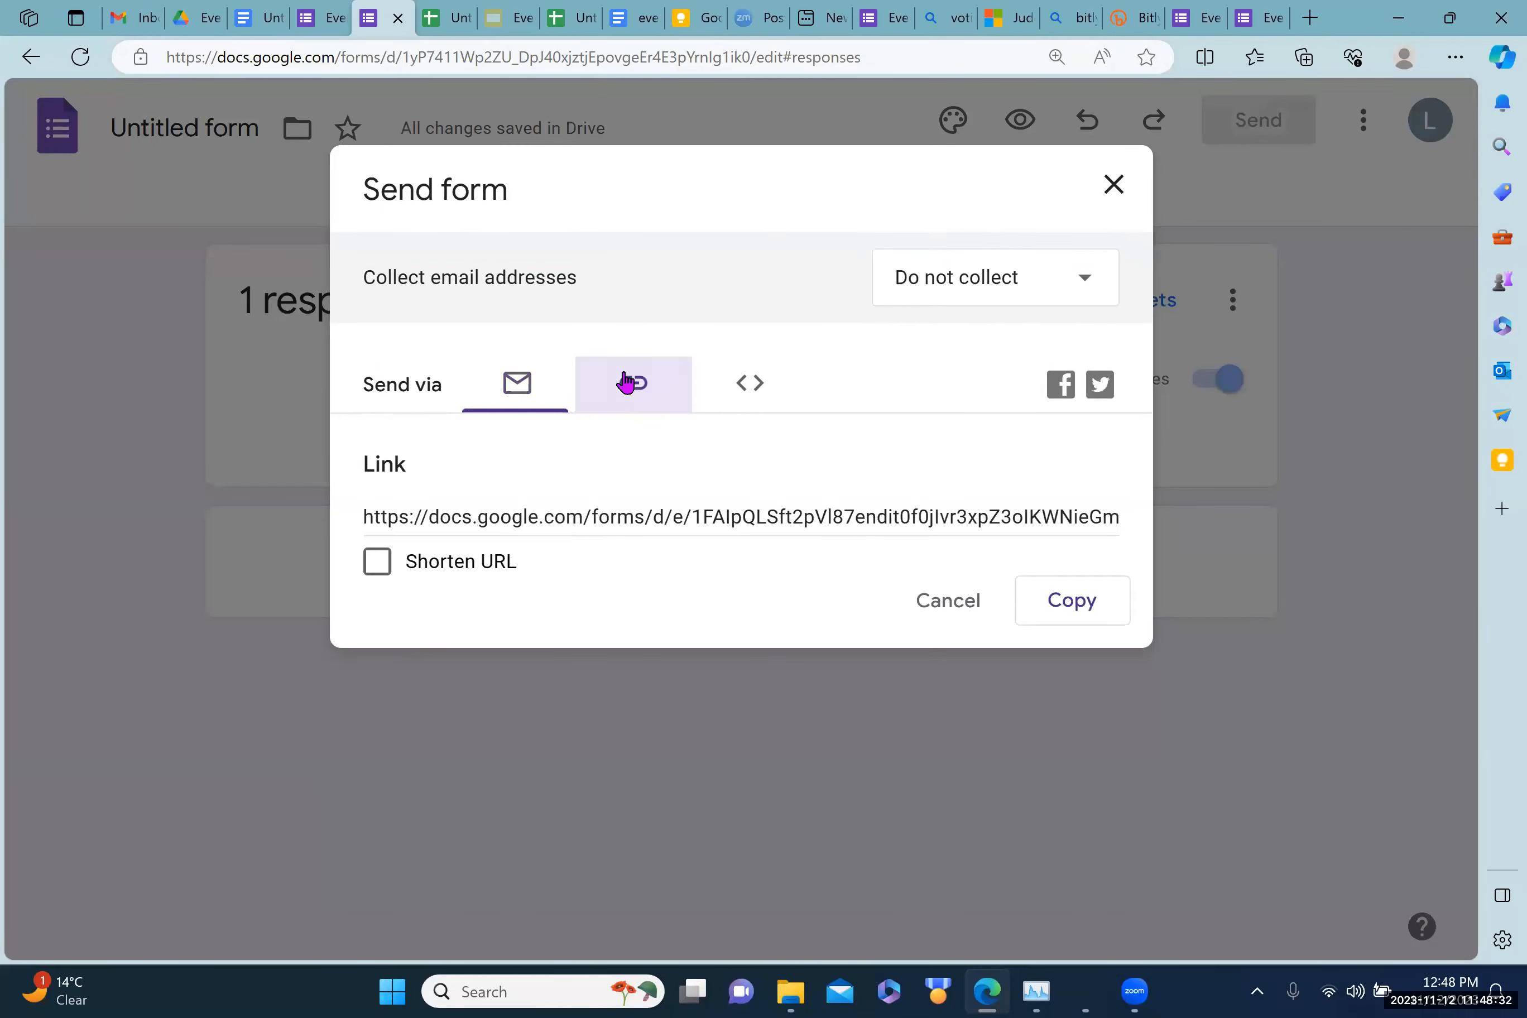
click(1110, 187)
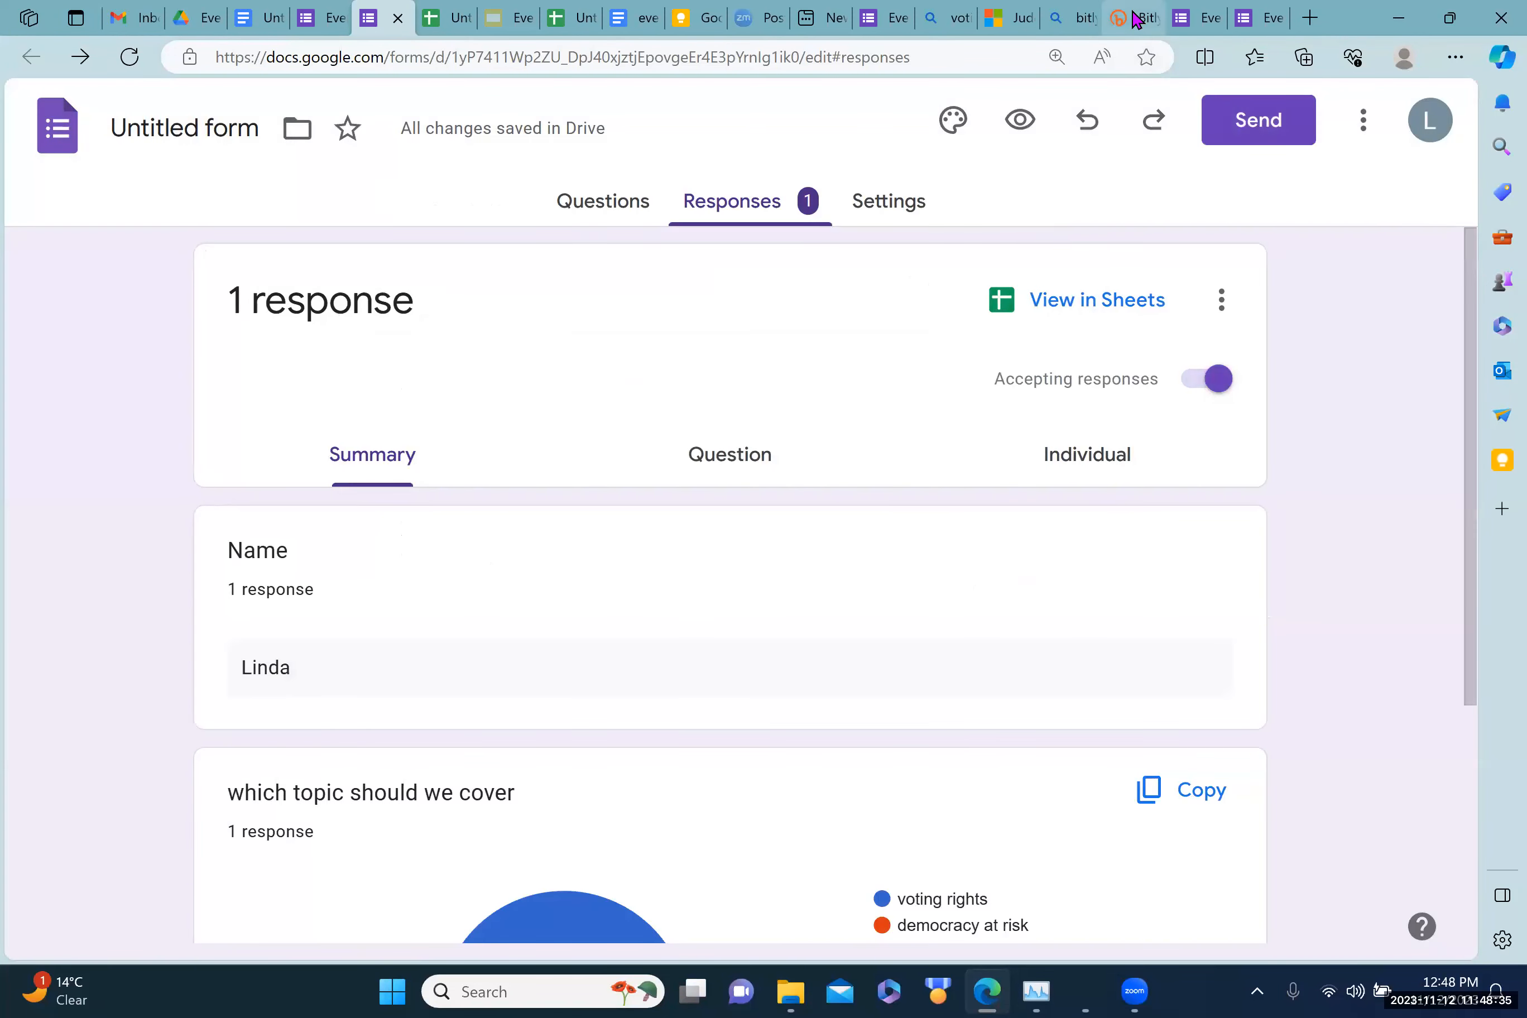
click(1136, 20)
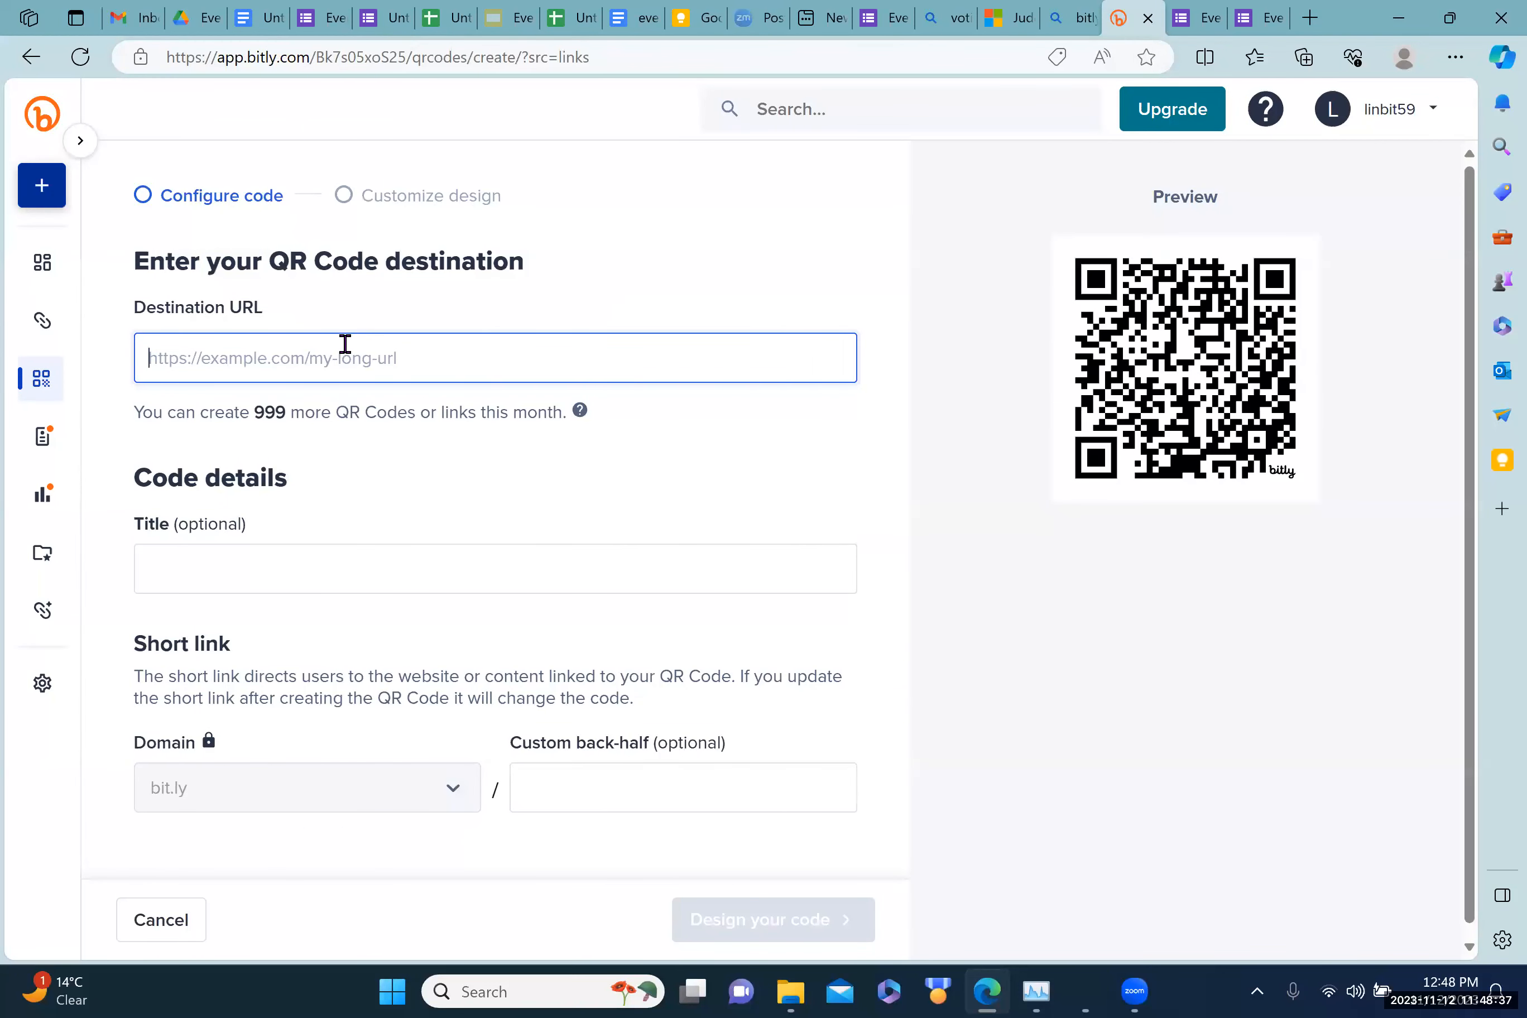
text(https://bit.ly/evnt1test)
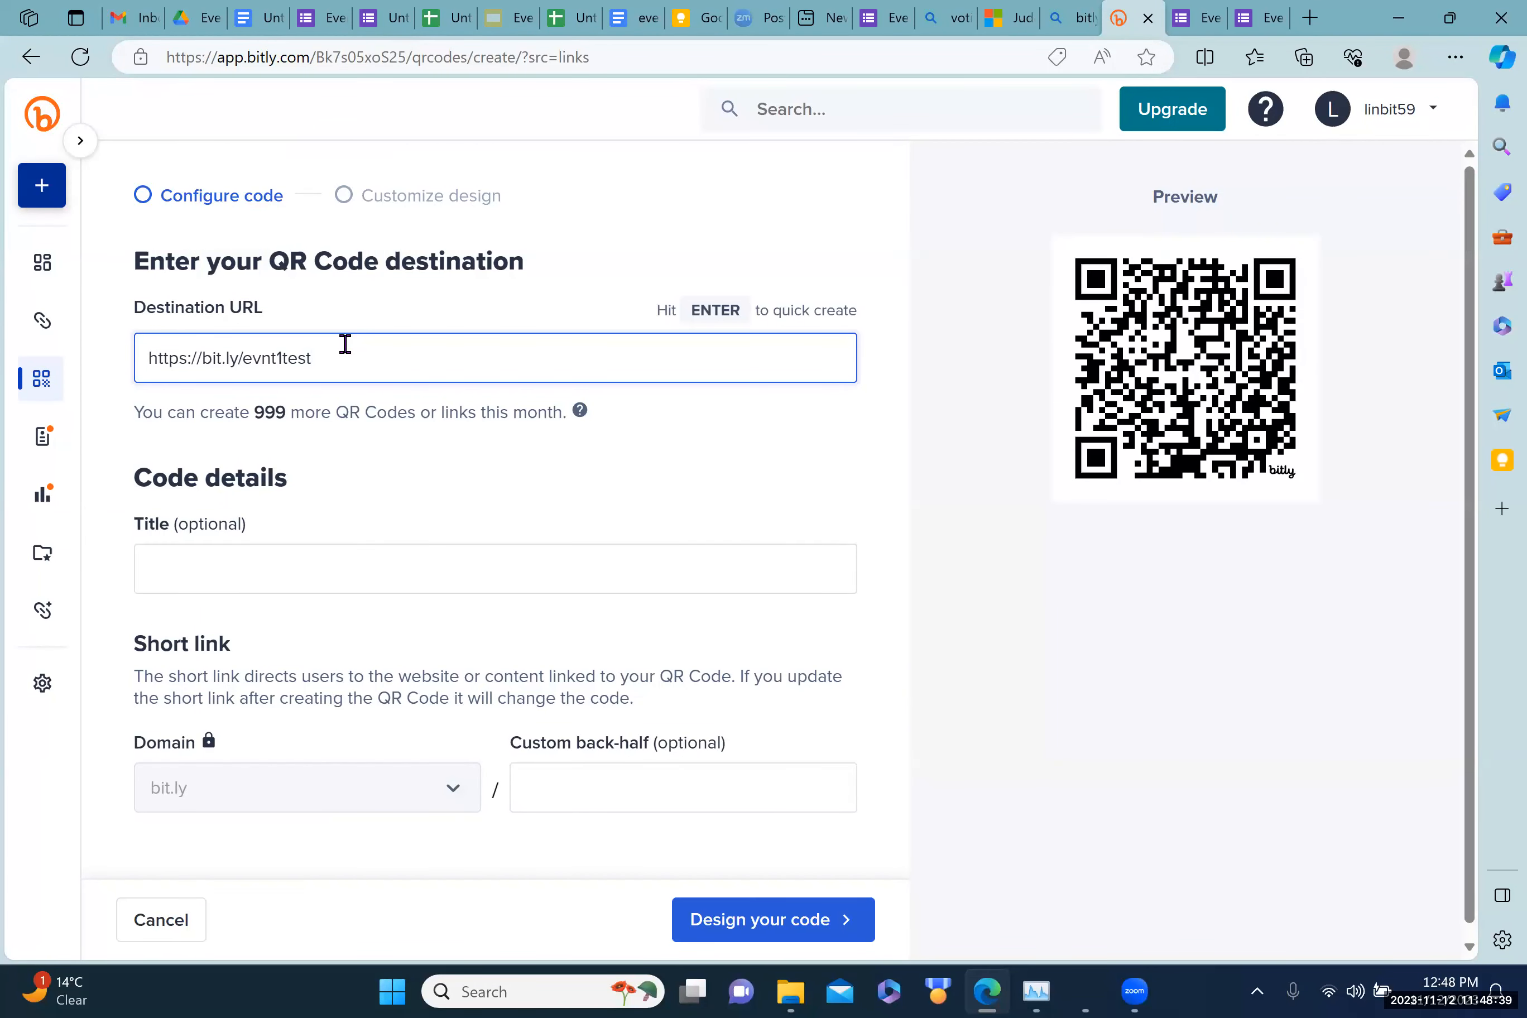
Step: Erase the bit.ly destination in Bitly and copy the Event 1 topics form's full share link
key(BackSpace)
key(BackSpace)
key(BackSpace)
key(BackSpace)
key(BackSpace)
key(BackSpace)
key(BackSpace)
key(BackSpace)
key(BackSpace)
key(BackSpace)
key(BackSpace)
key(BackSpace)
key(BackSpace)
key(BackSpace)
key(BackSpace)
key(BackSpace)
key(BackSpace)
key(BackSpace)
key(BackSpace)
key(BackSpace)
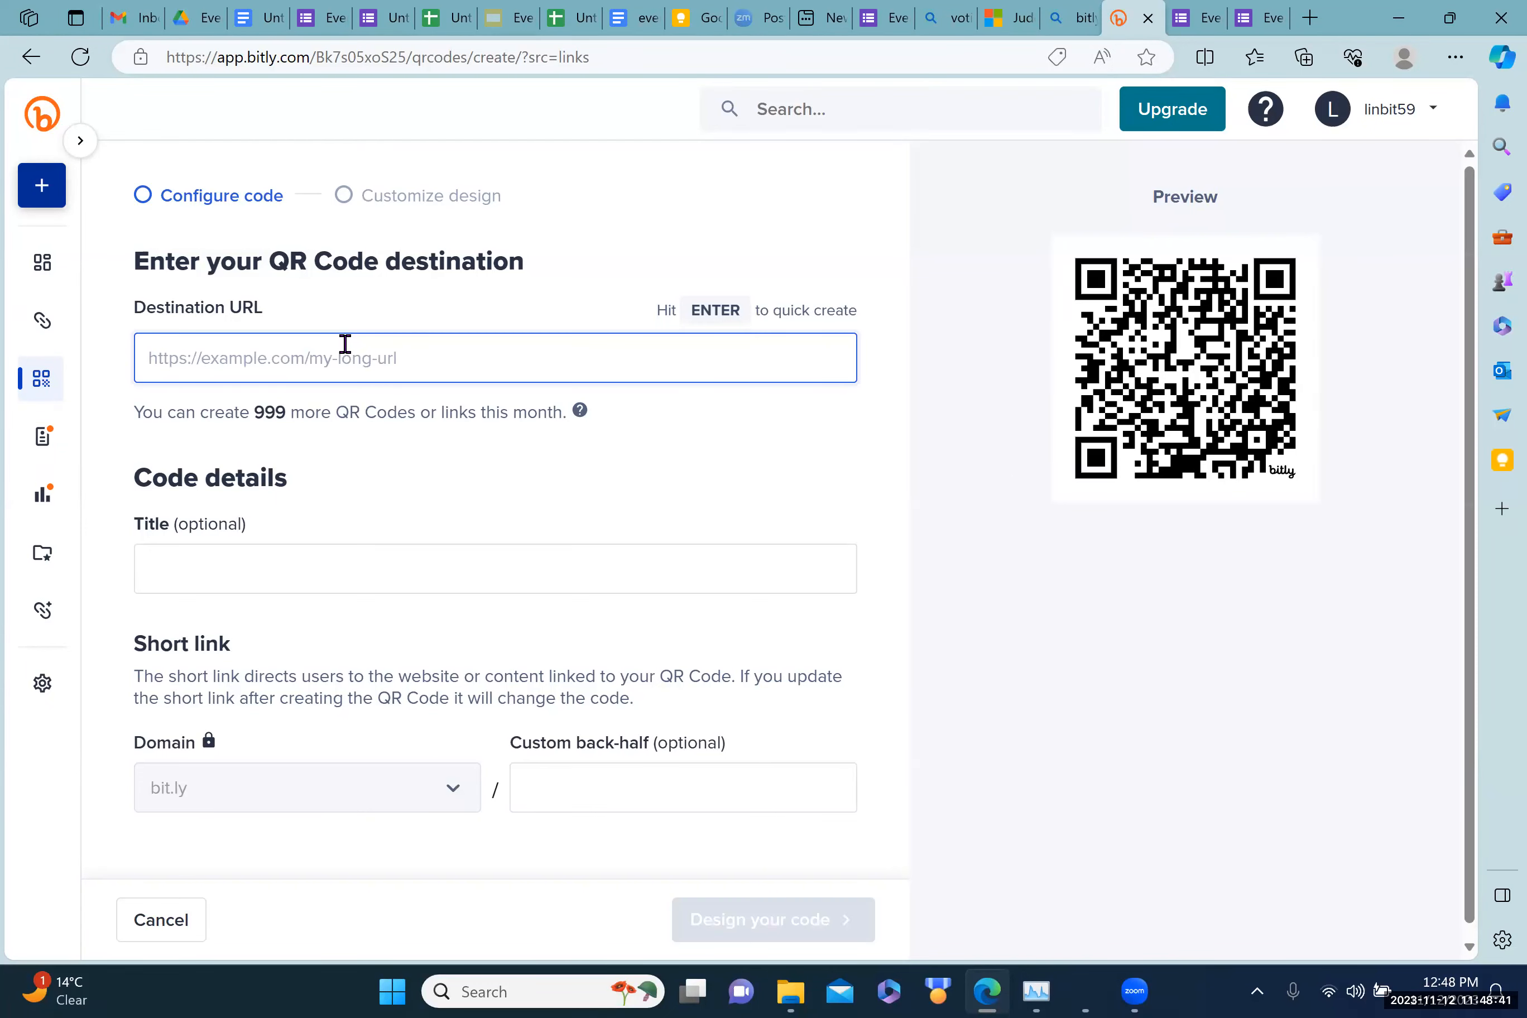
click(311, 20)
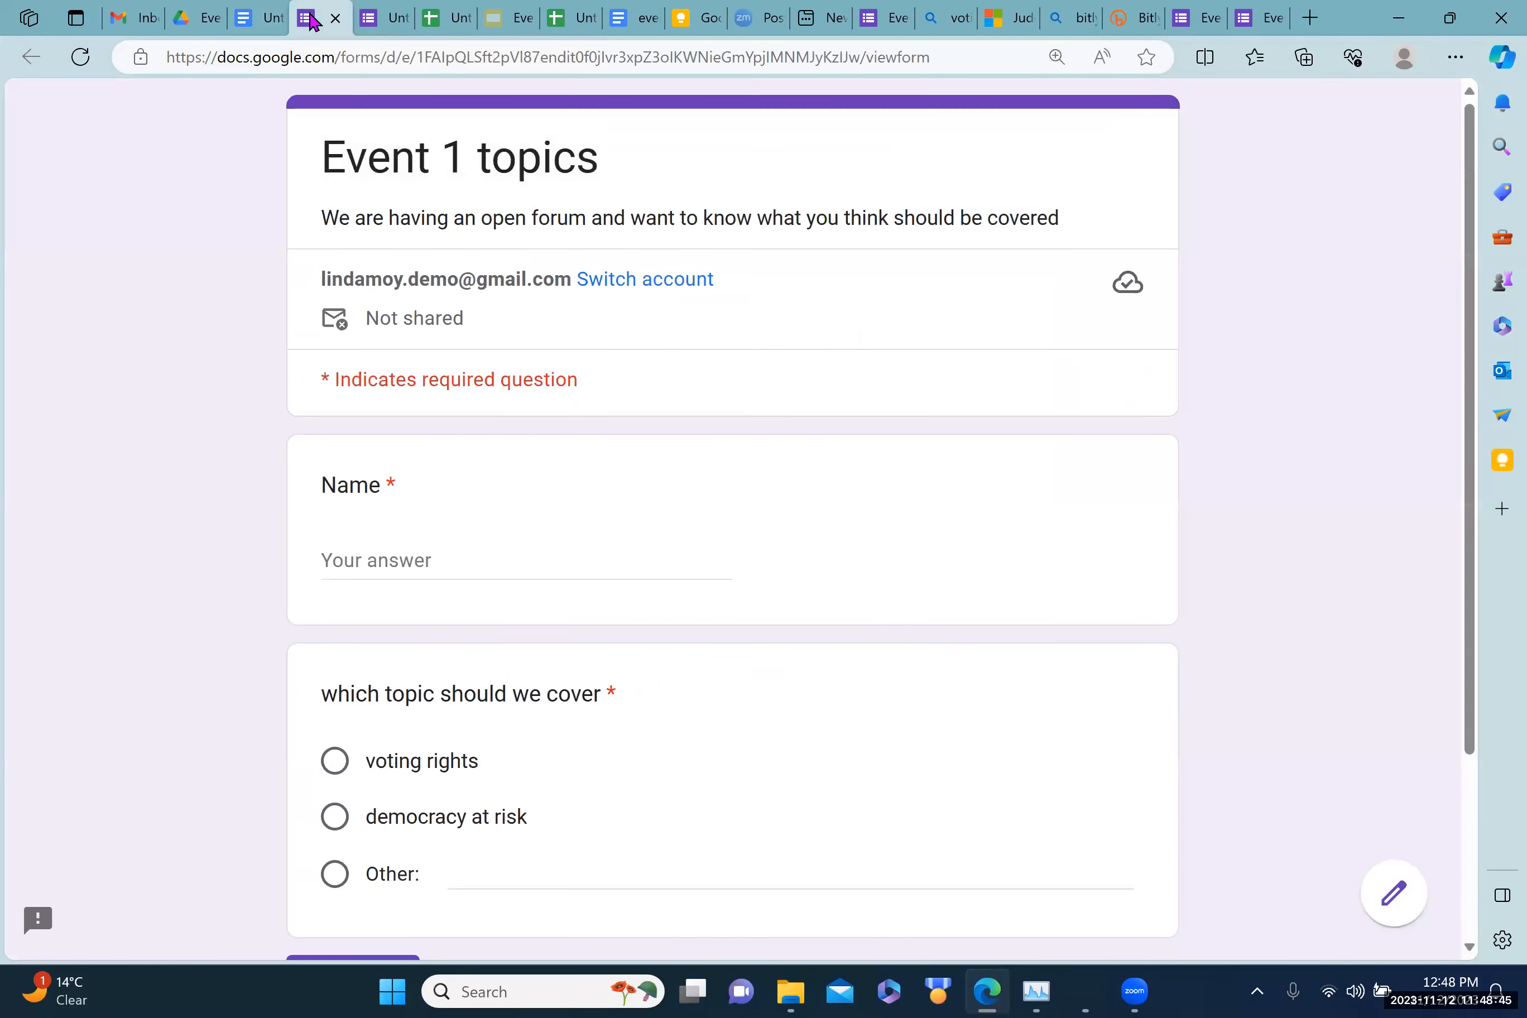
click(374, 20)
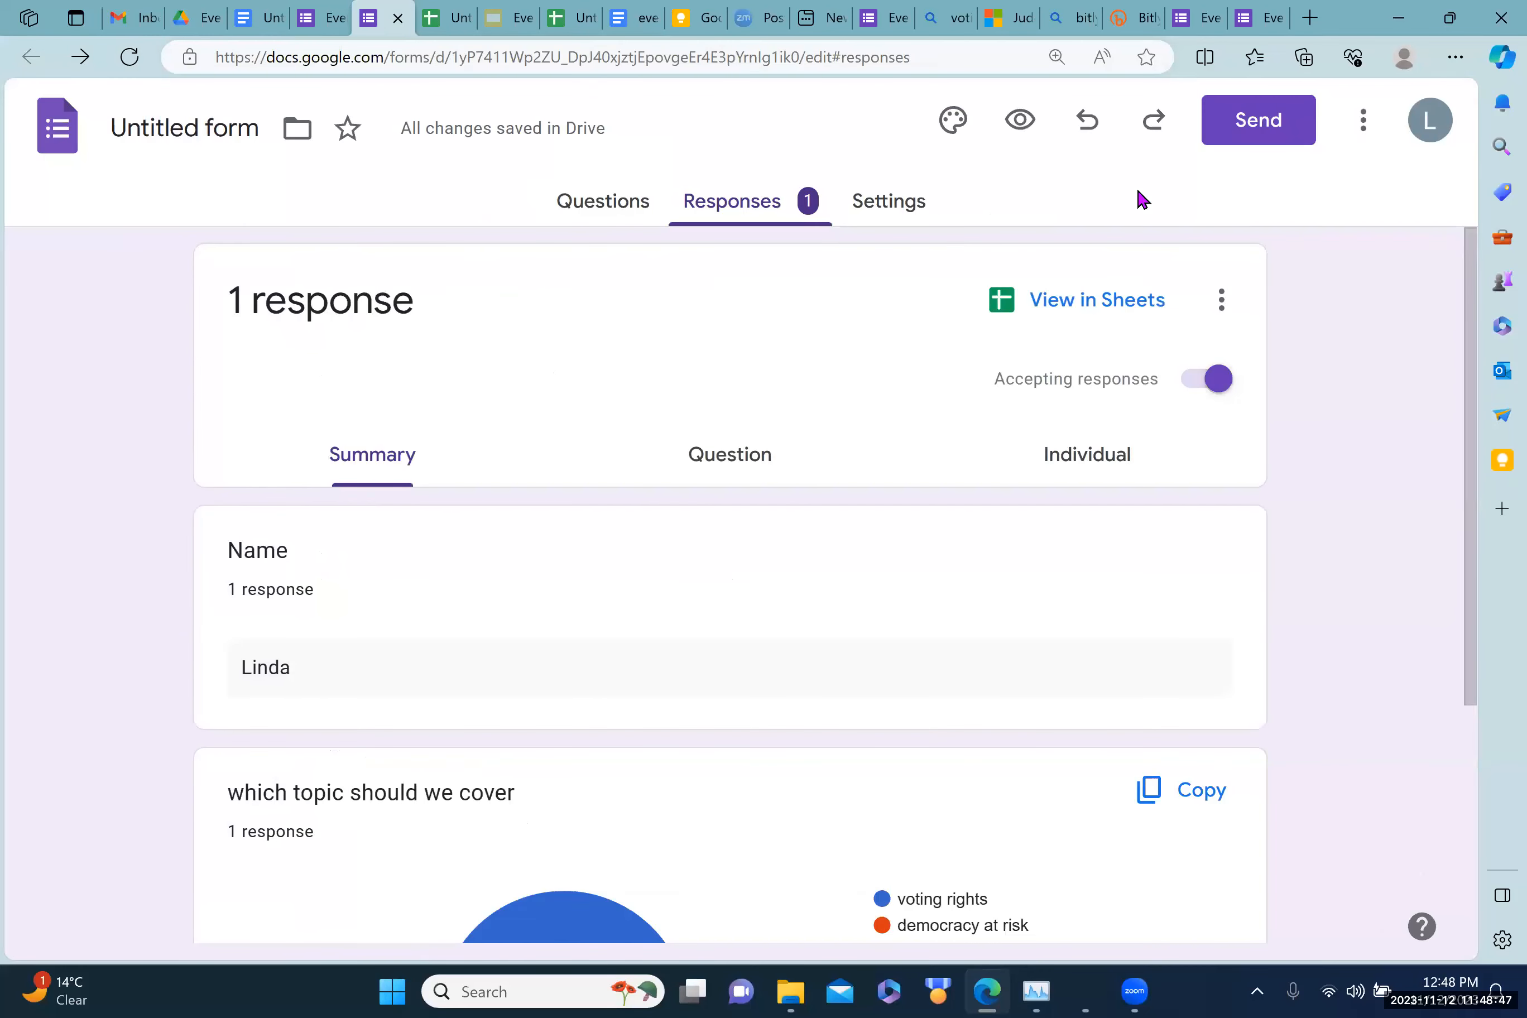
click(1250, 127)
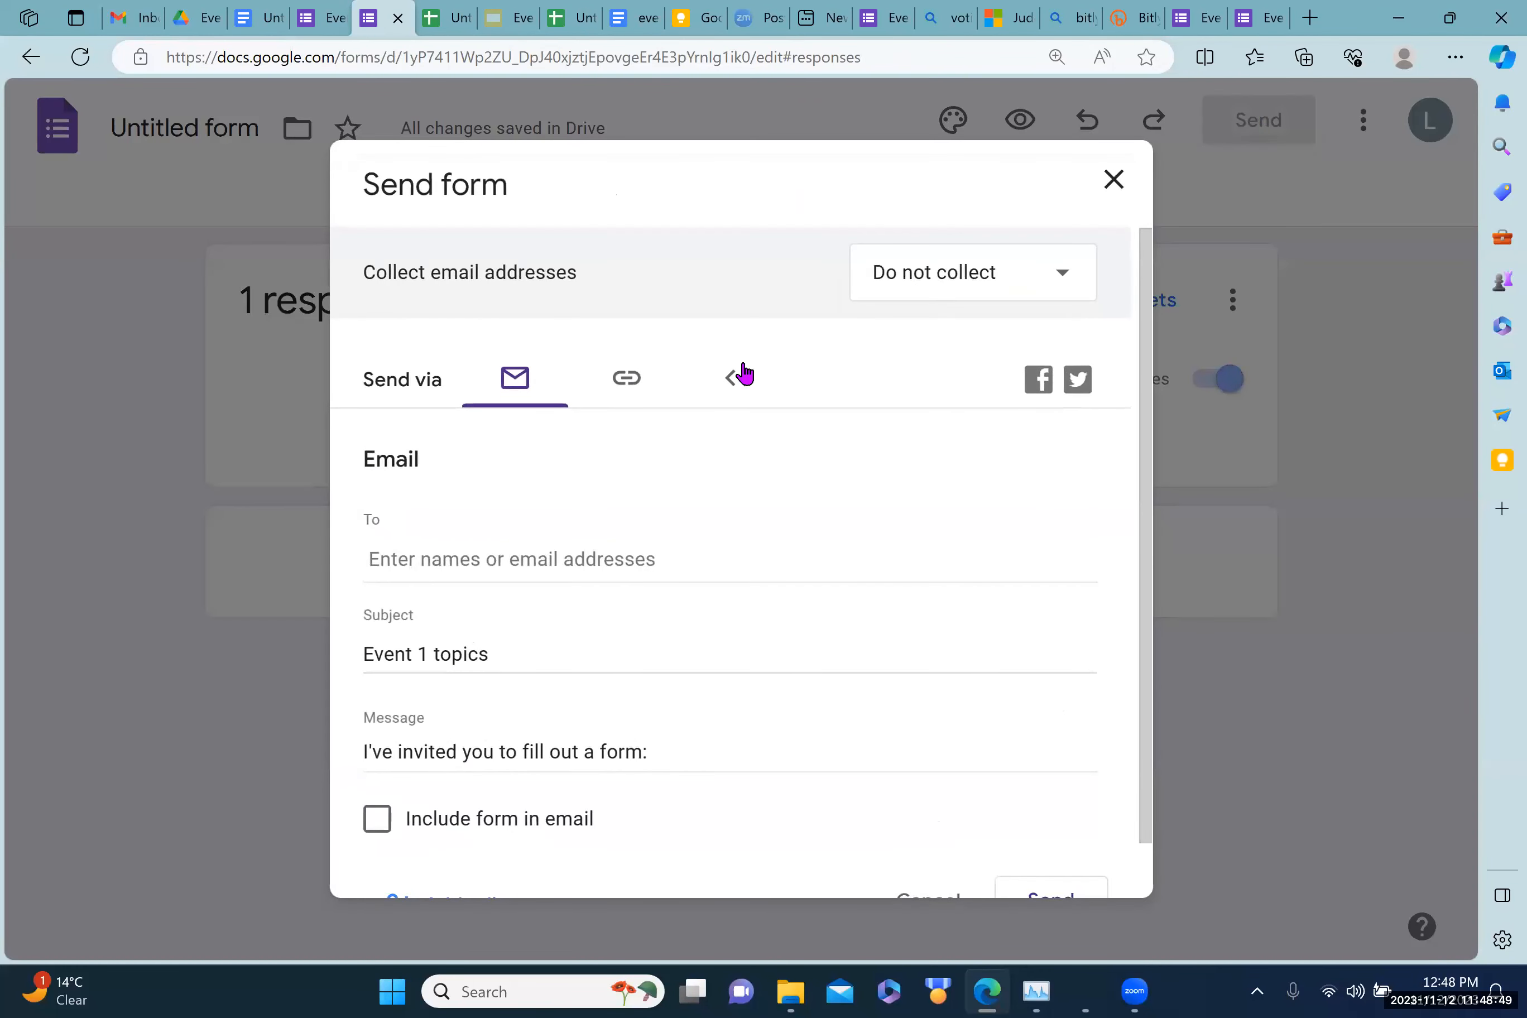
click(629, 381)
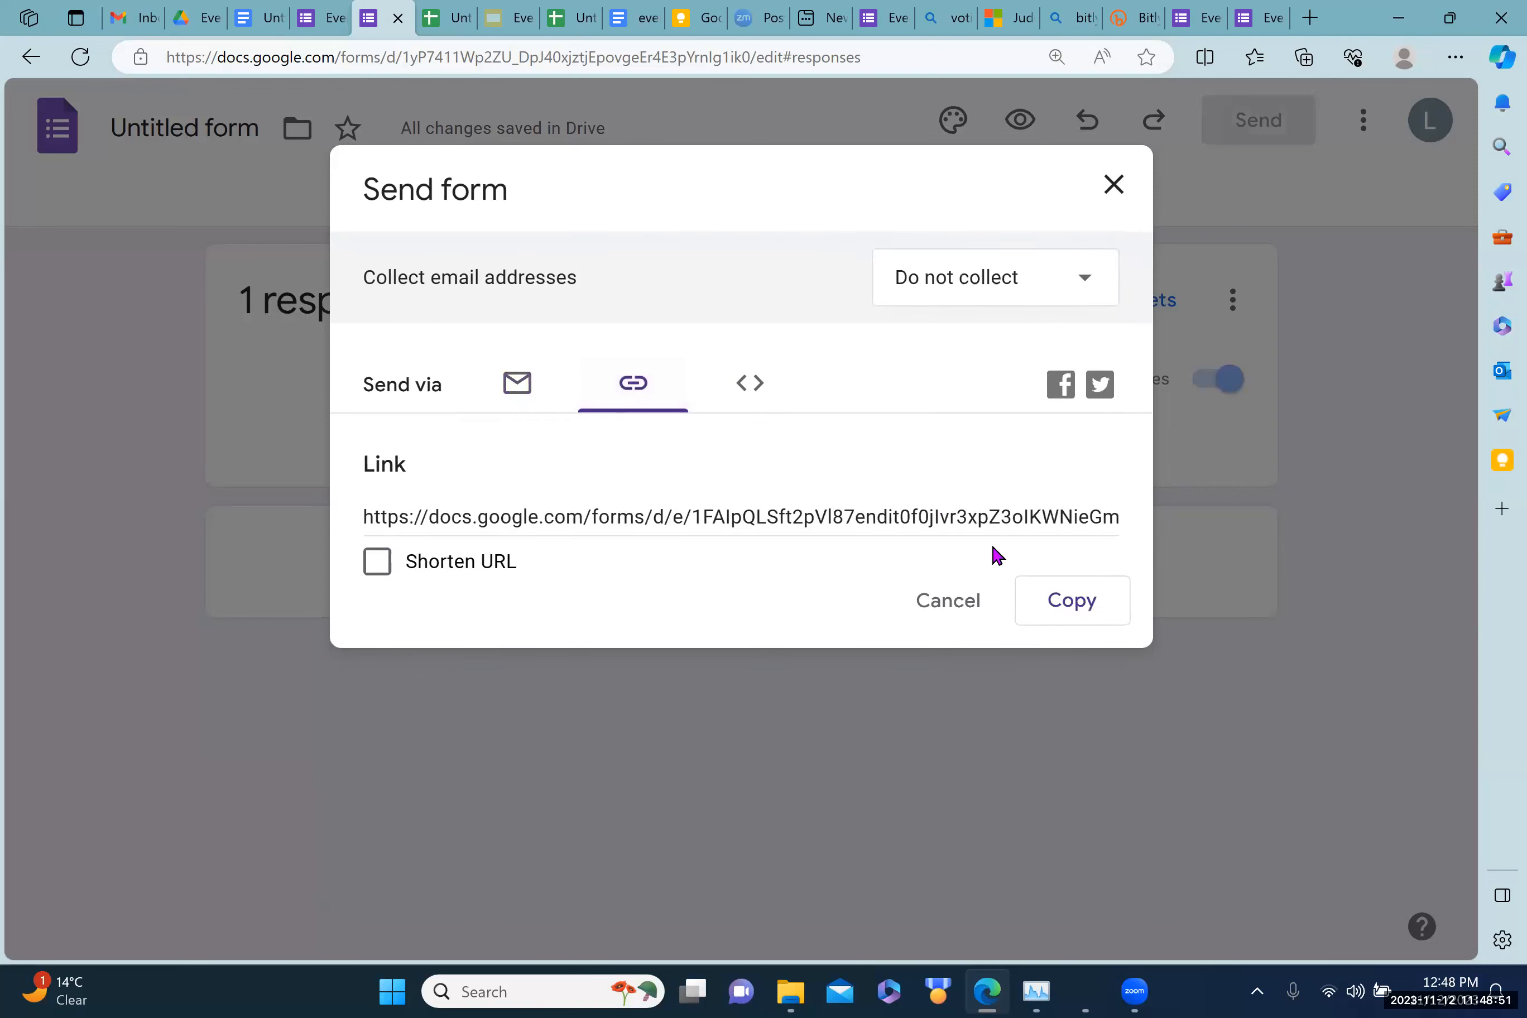
click(1064, 610)
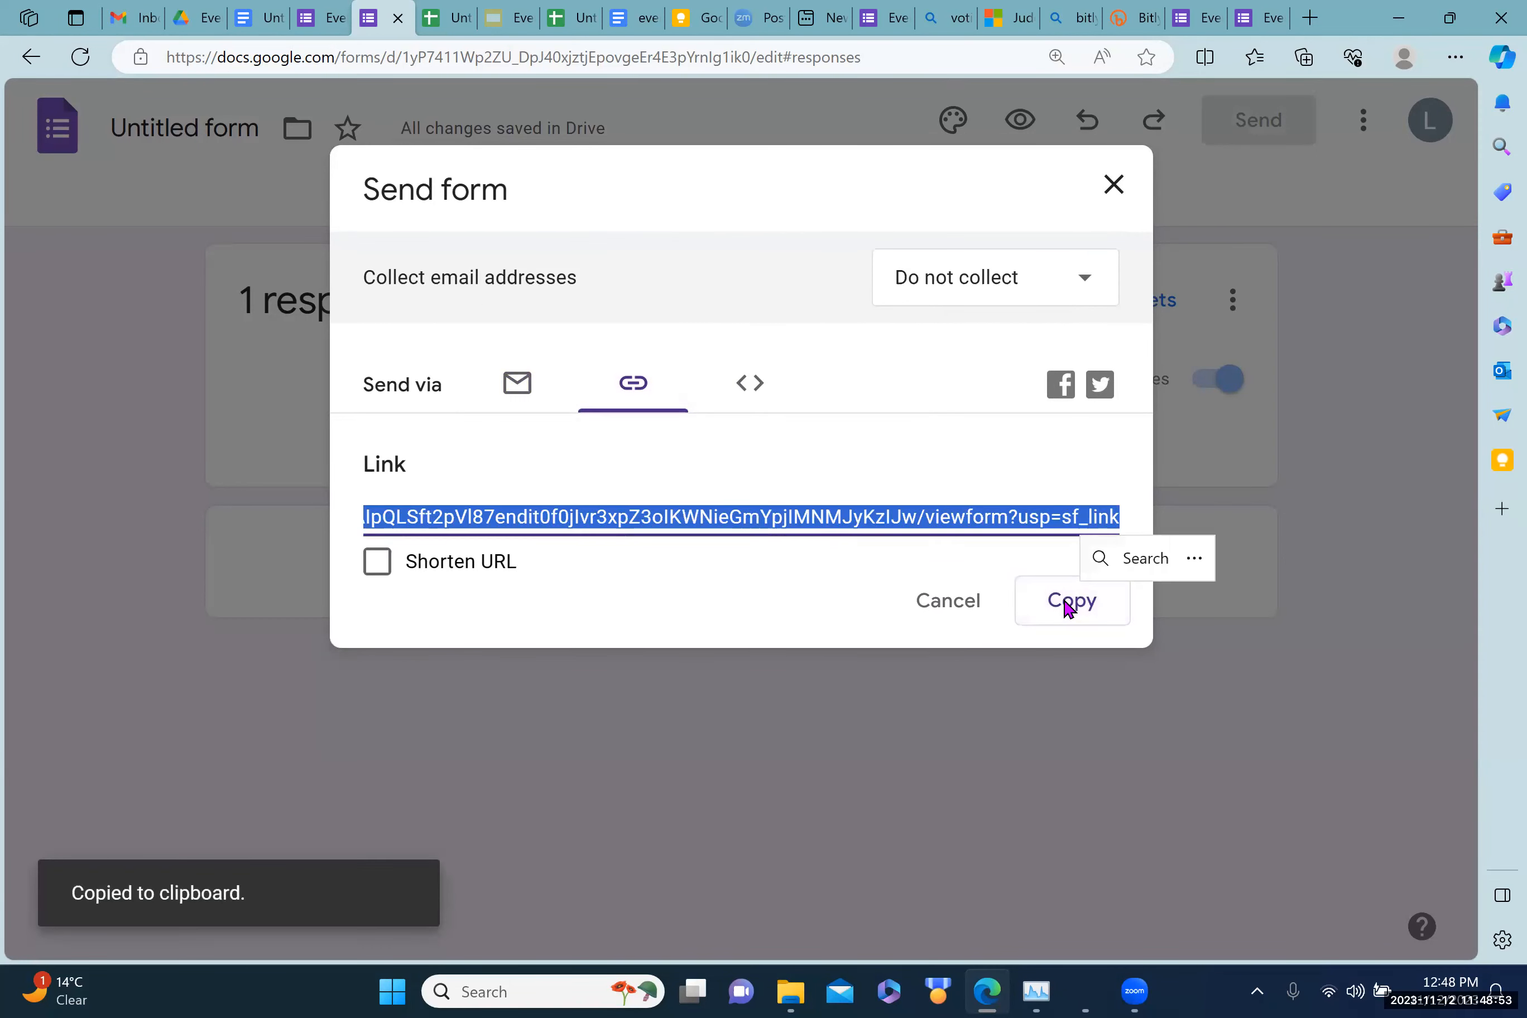
click(1112, 186)
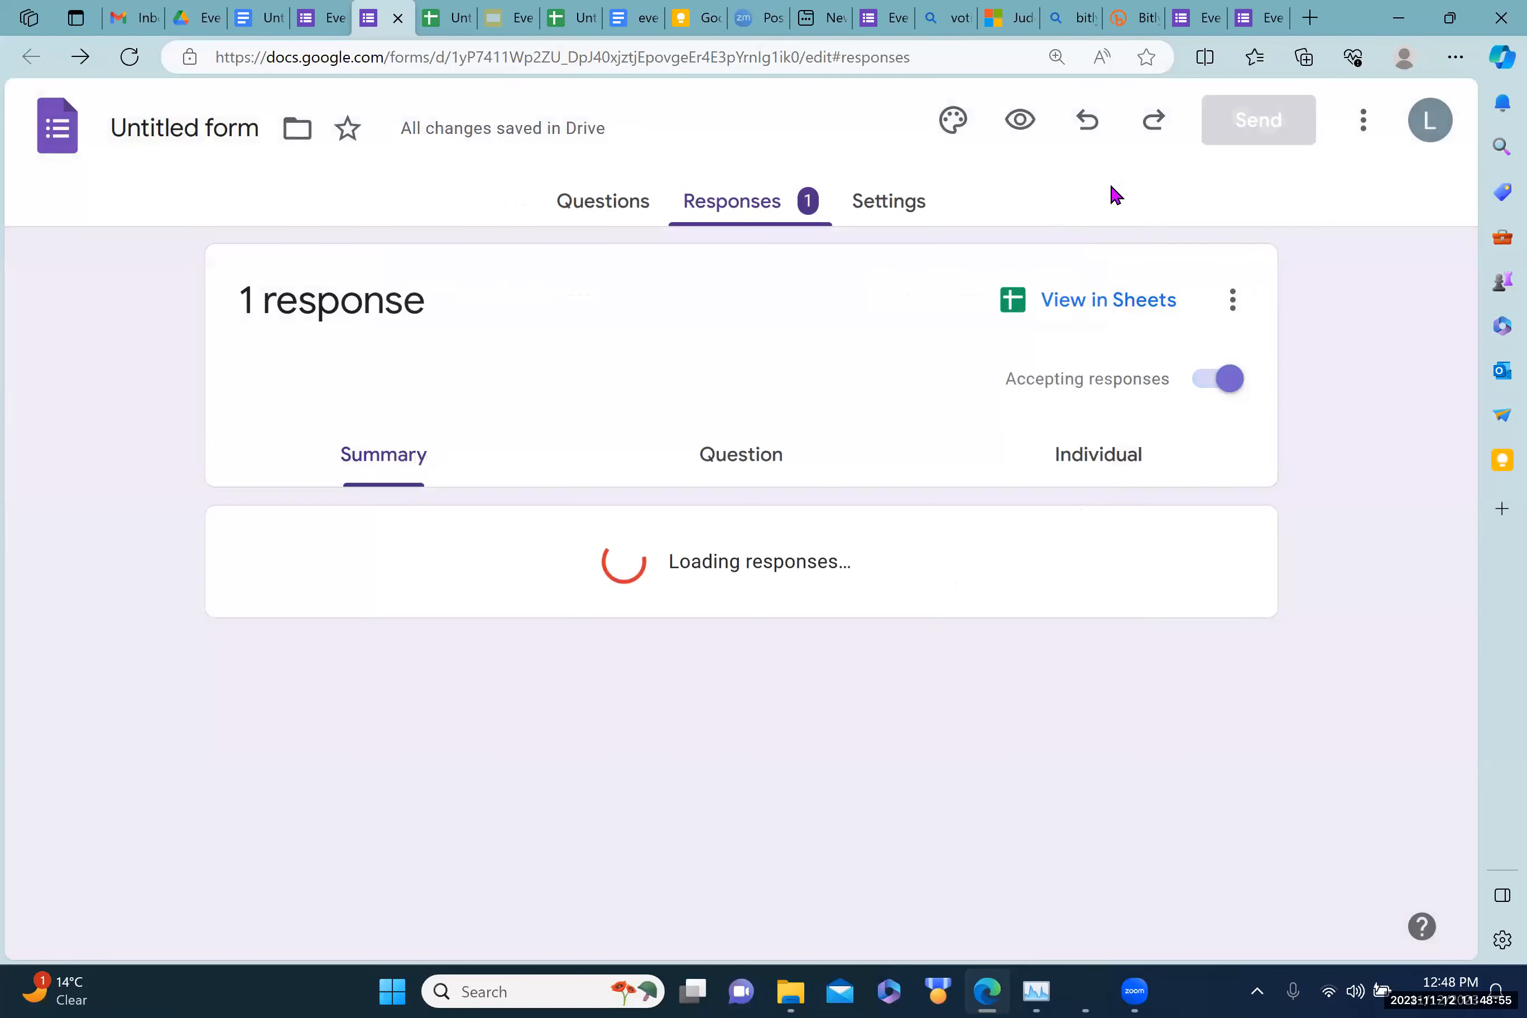
Step: Paste the full form link as the QR destination, titled 'Event 1 topics', and proceed to design
click(1116, 26)
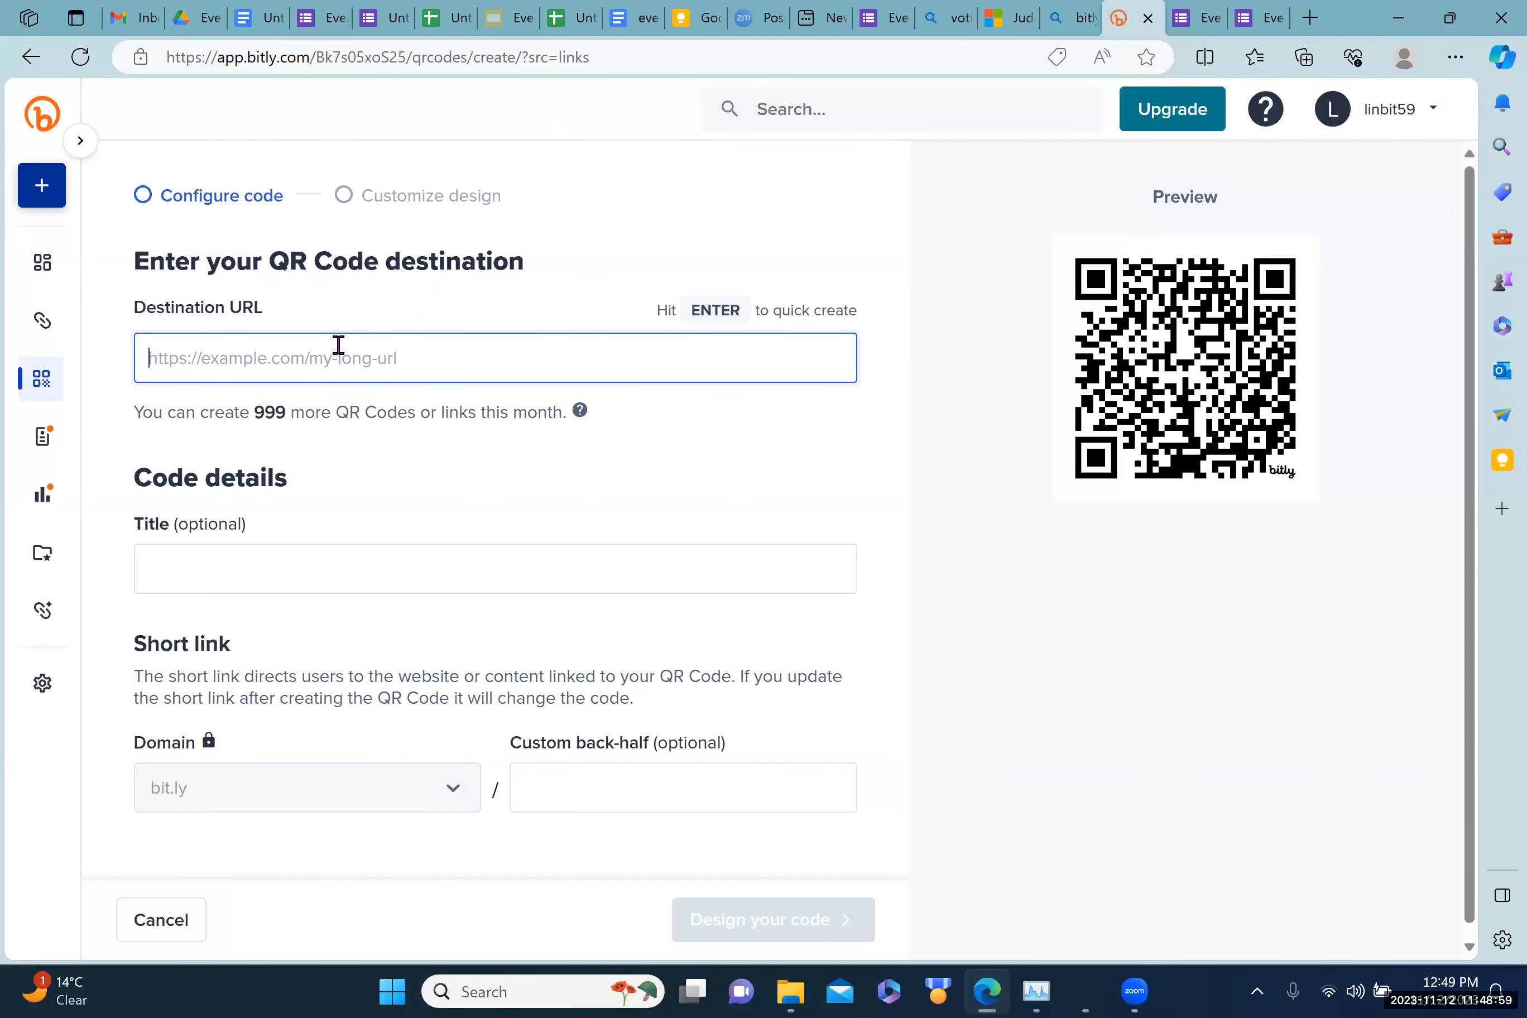
key(ctrl+v)
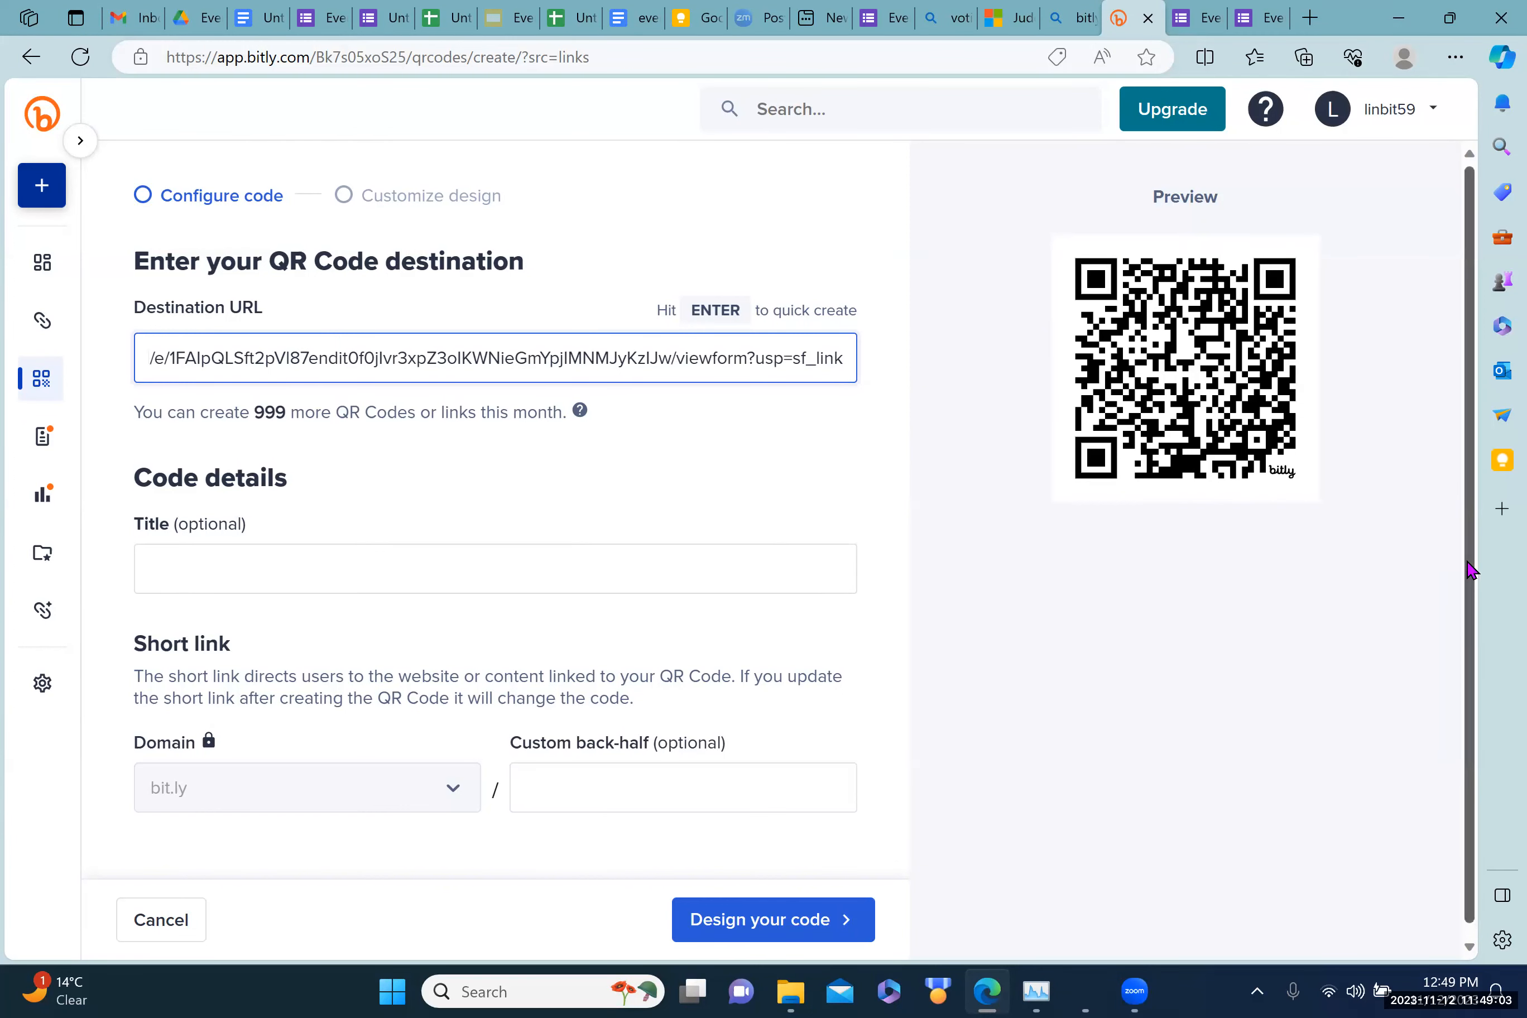
scroll(1460, 575, down, 1)
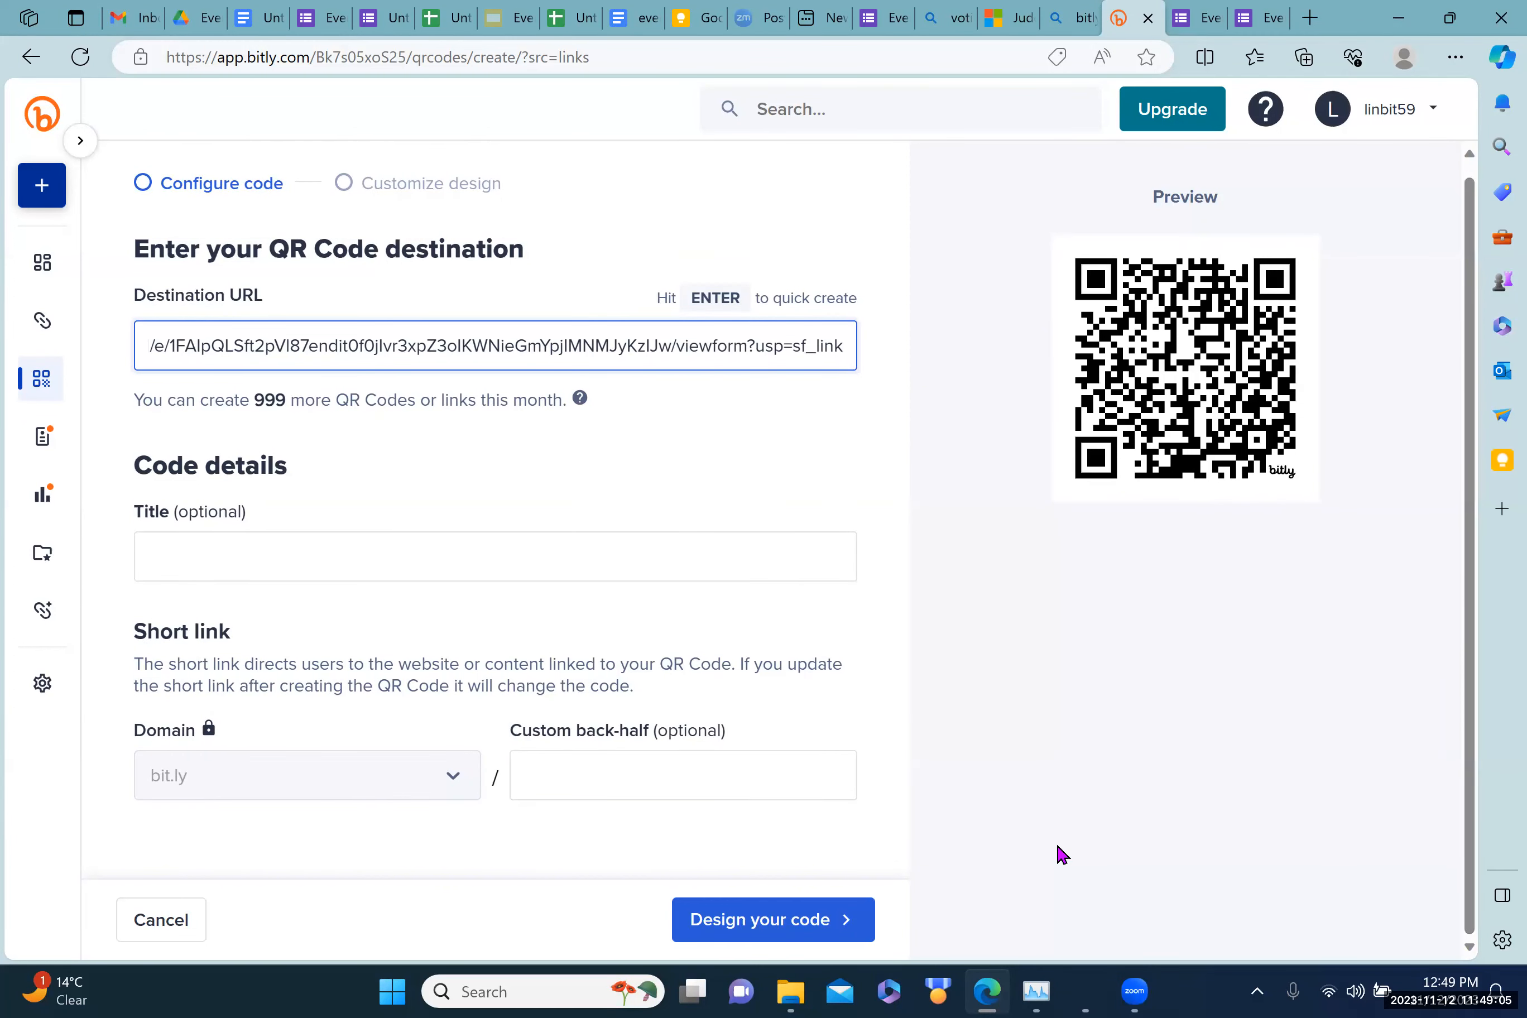
click(893, 844)
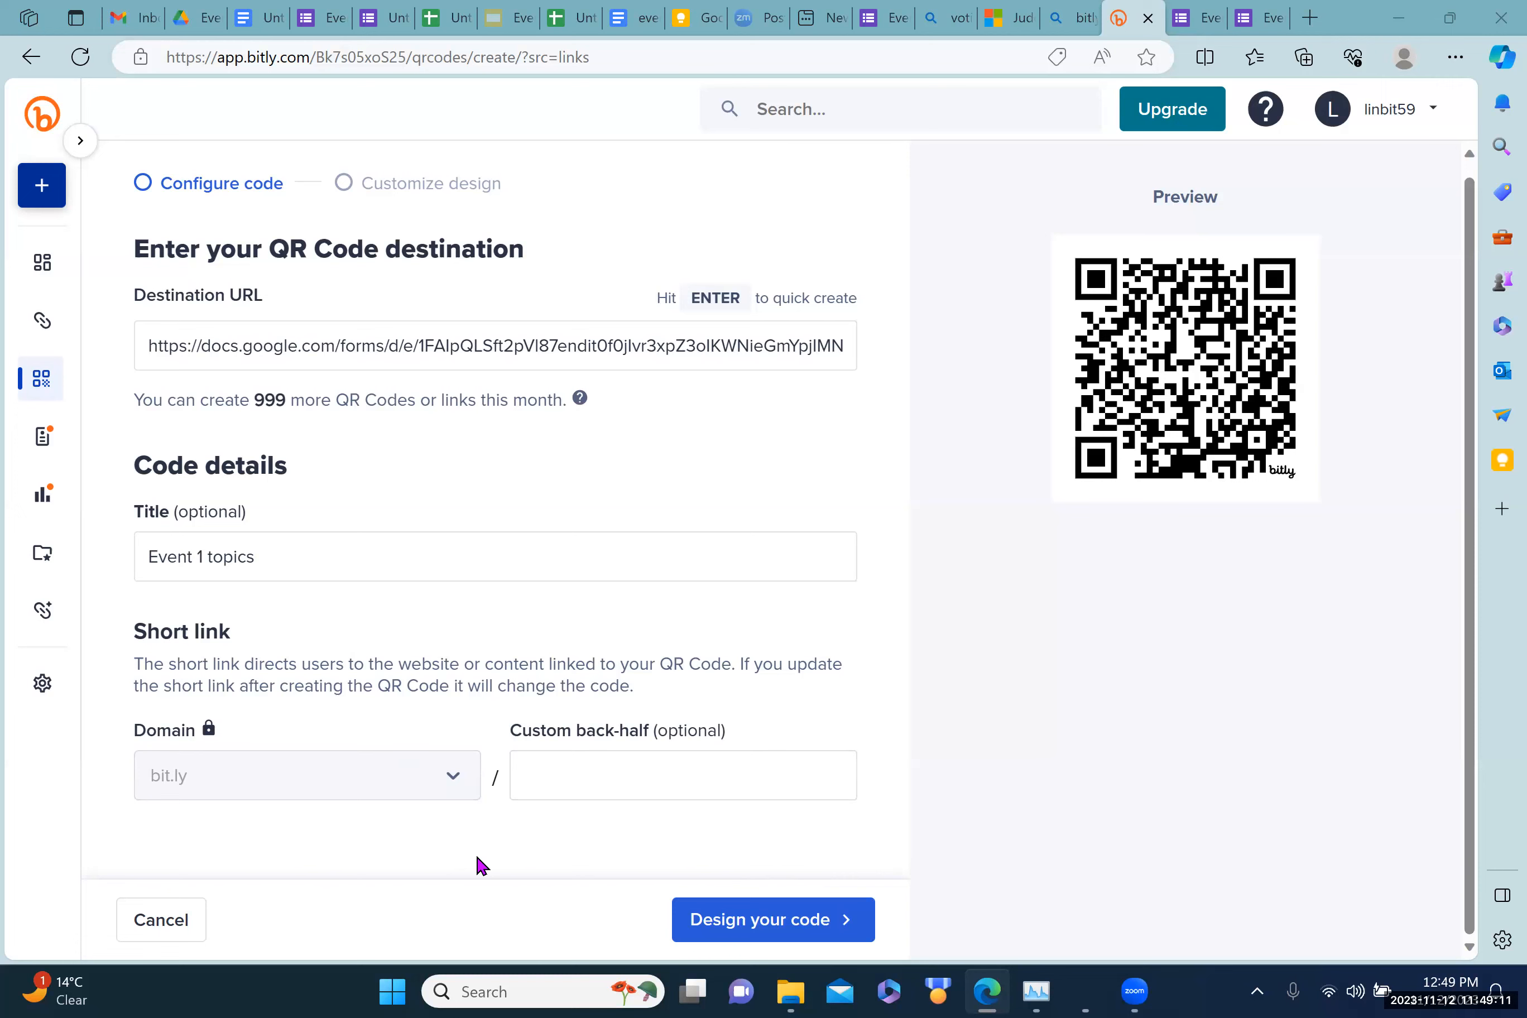
click(749, 921)
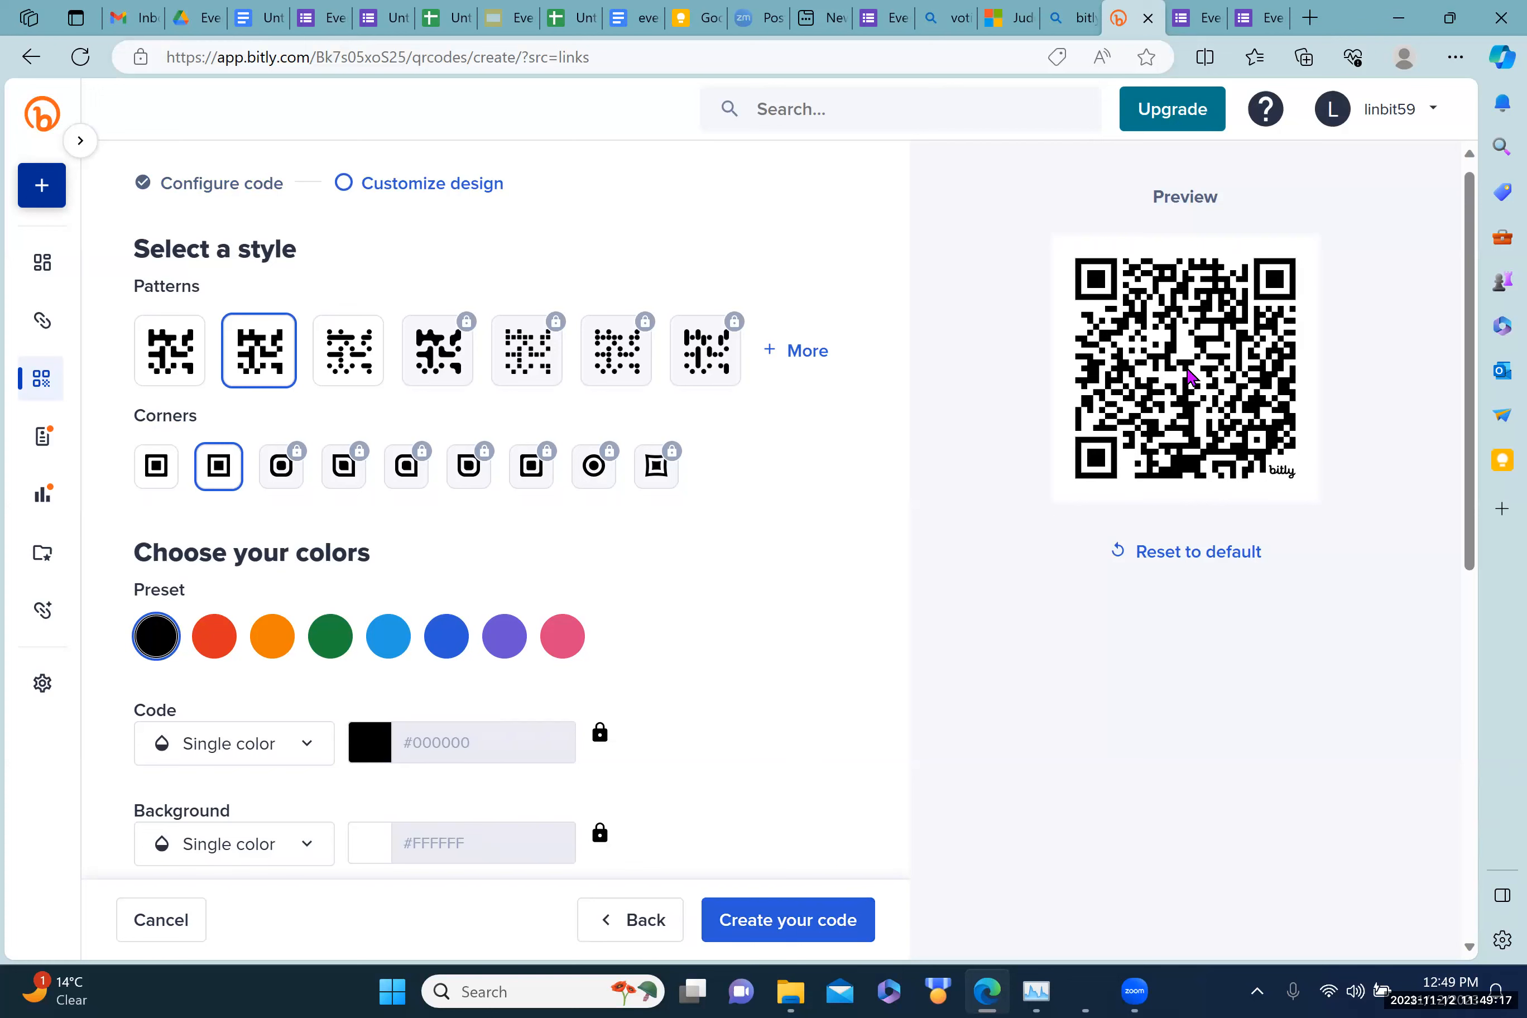
Step: Choose the first QR pattern in blue and try creating it, triggering an existing-link warning
click(174, 365)
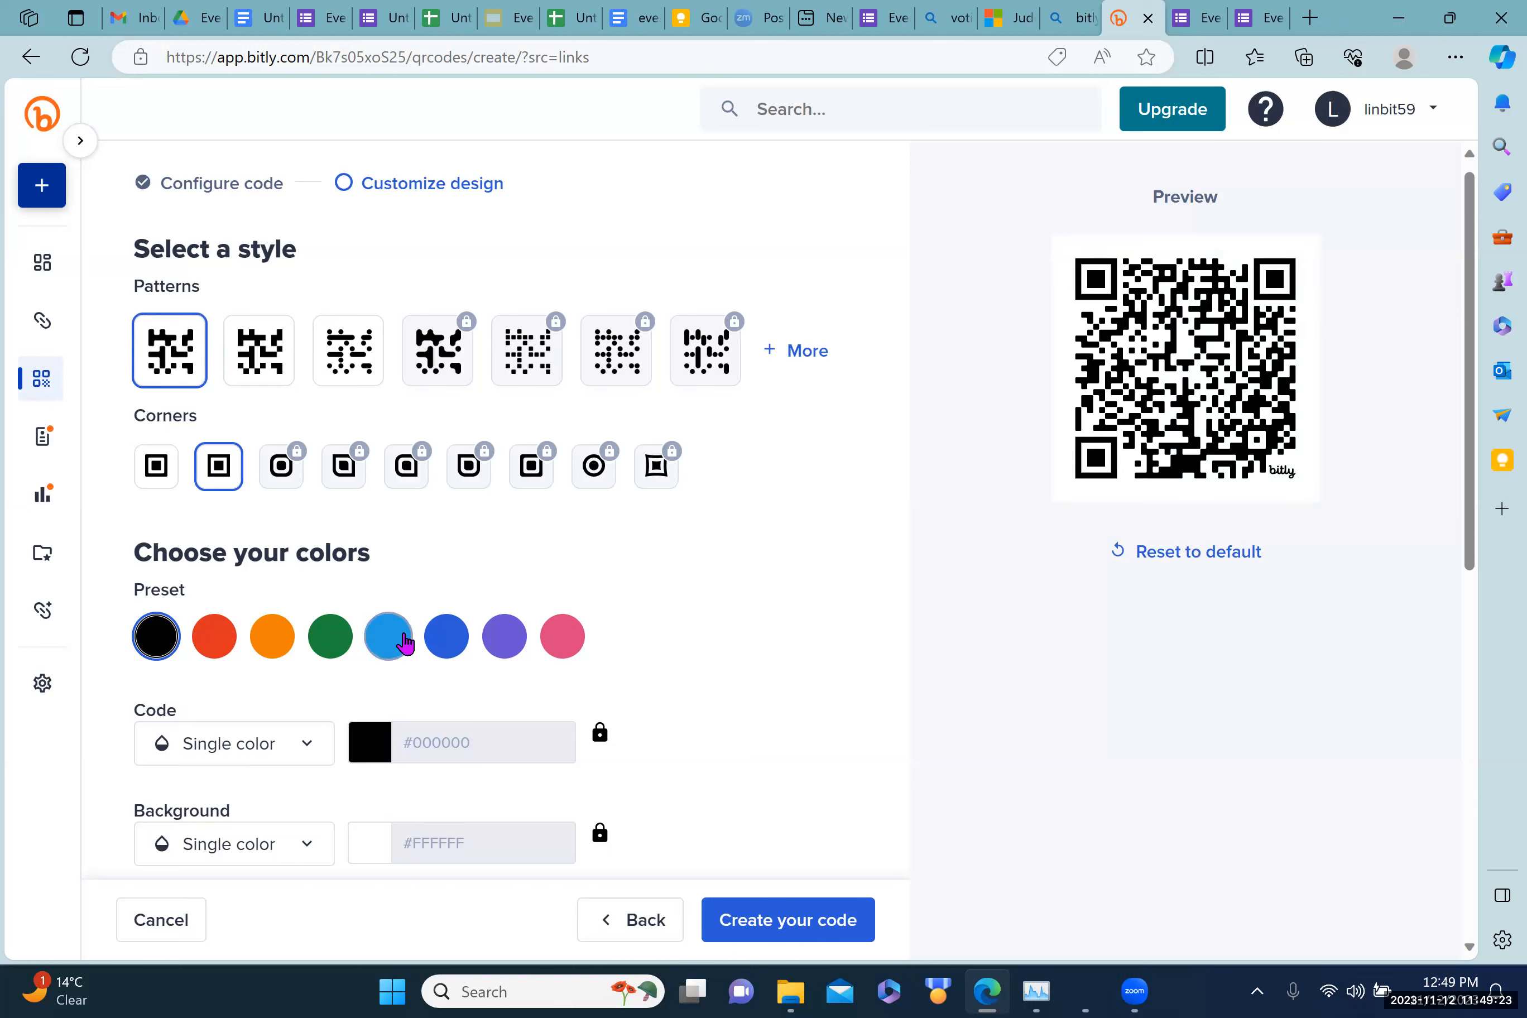
click(430, 646)
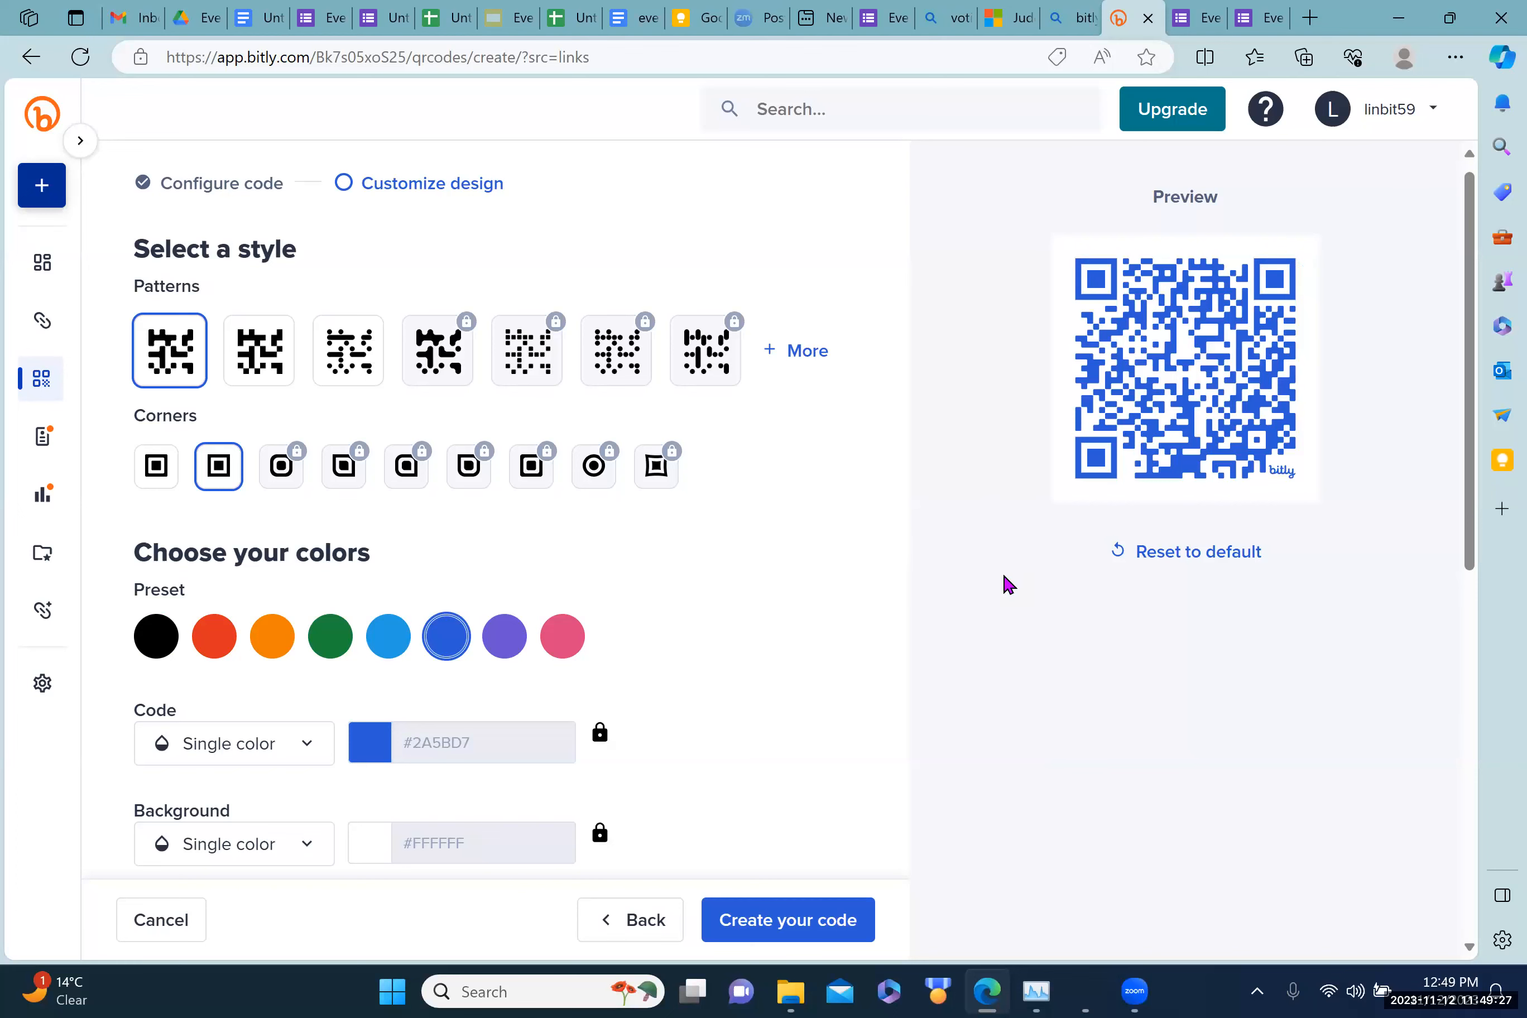
click(776, 919)
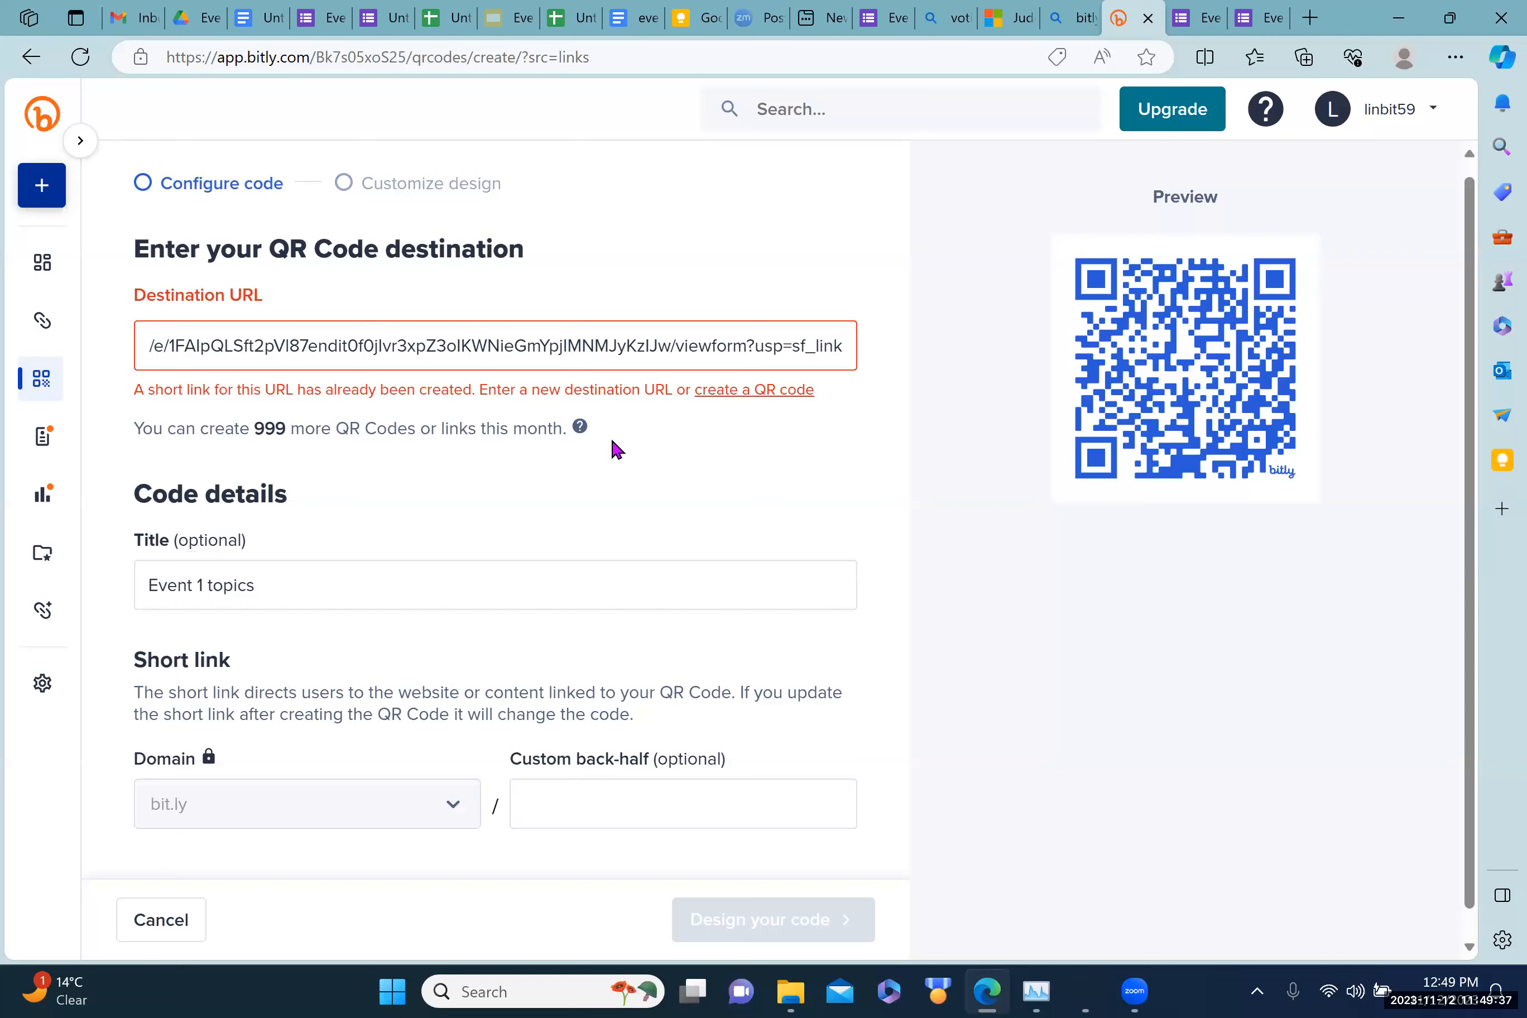
Step: Generate a QR code for bit.ly/evnt1test, copy its image, and place the cursor after the link in the Doc
click(748, 392)
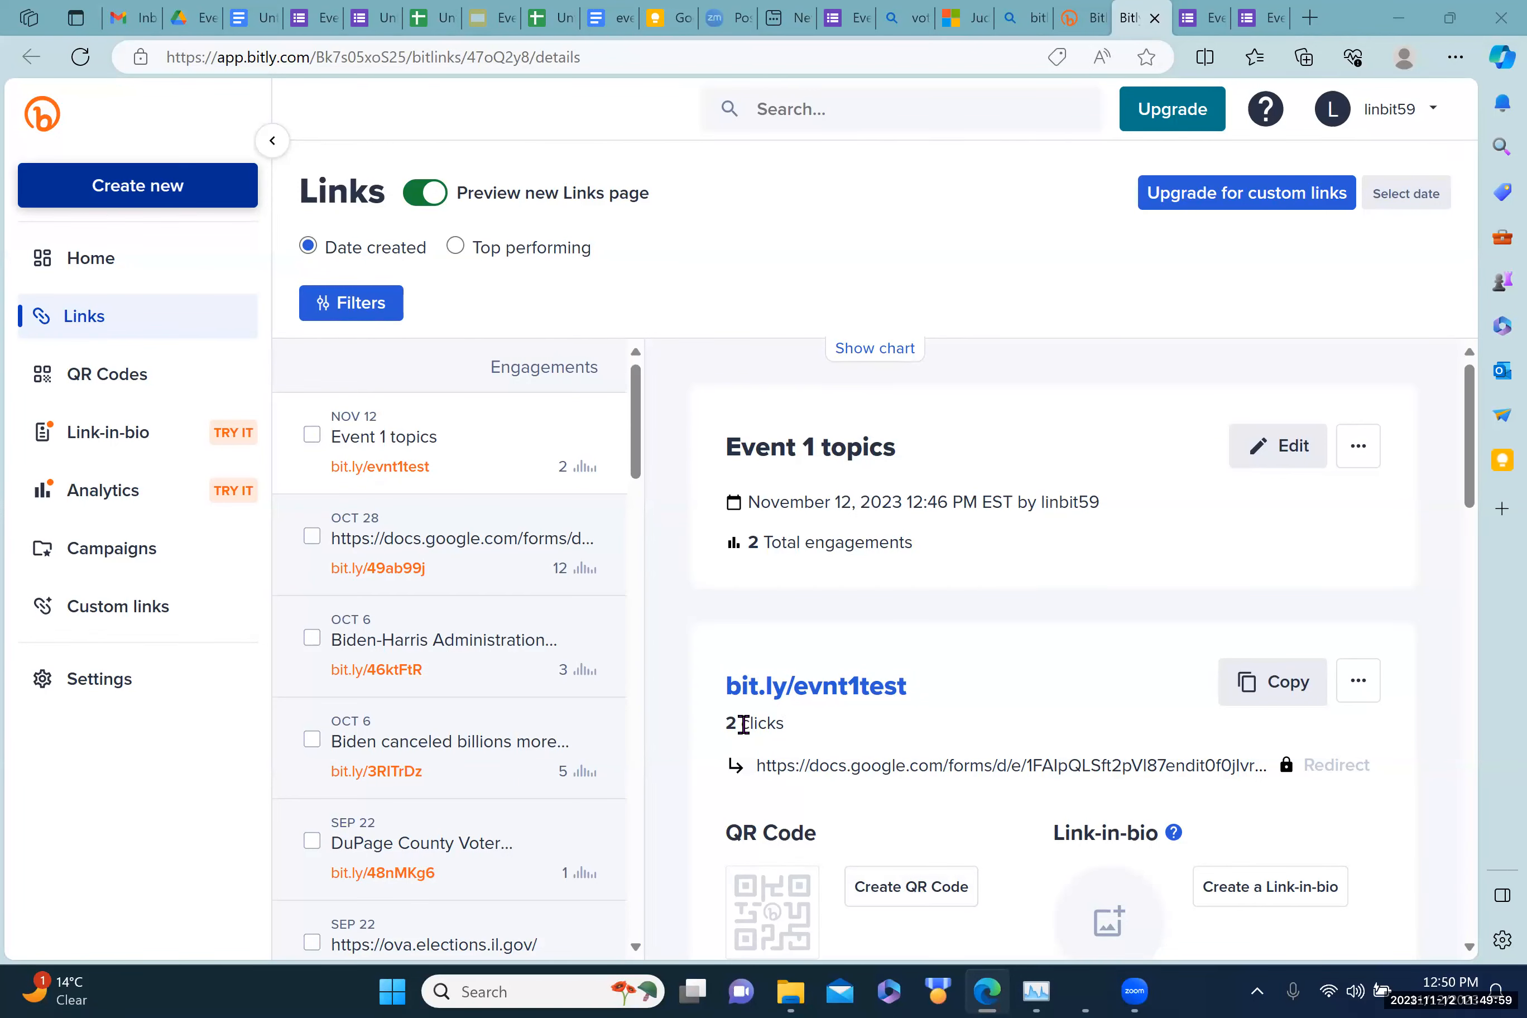
click(897, 887)
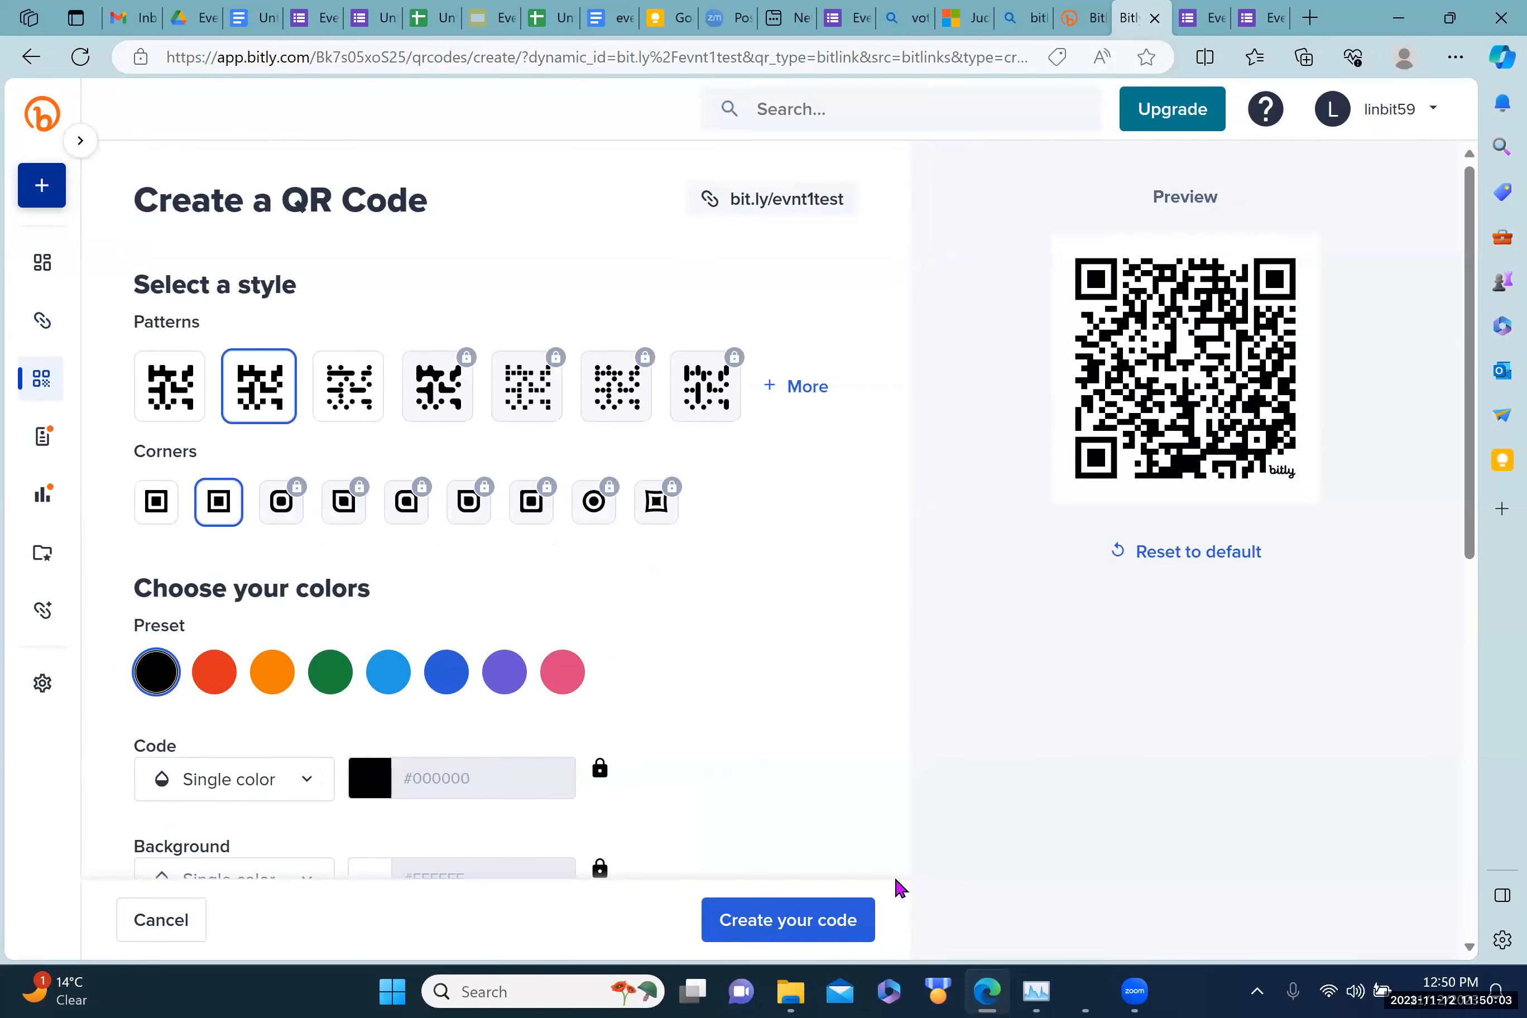
click(781, 920)
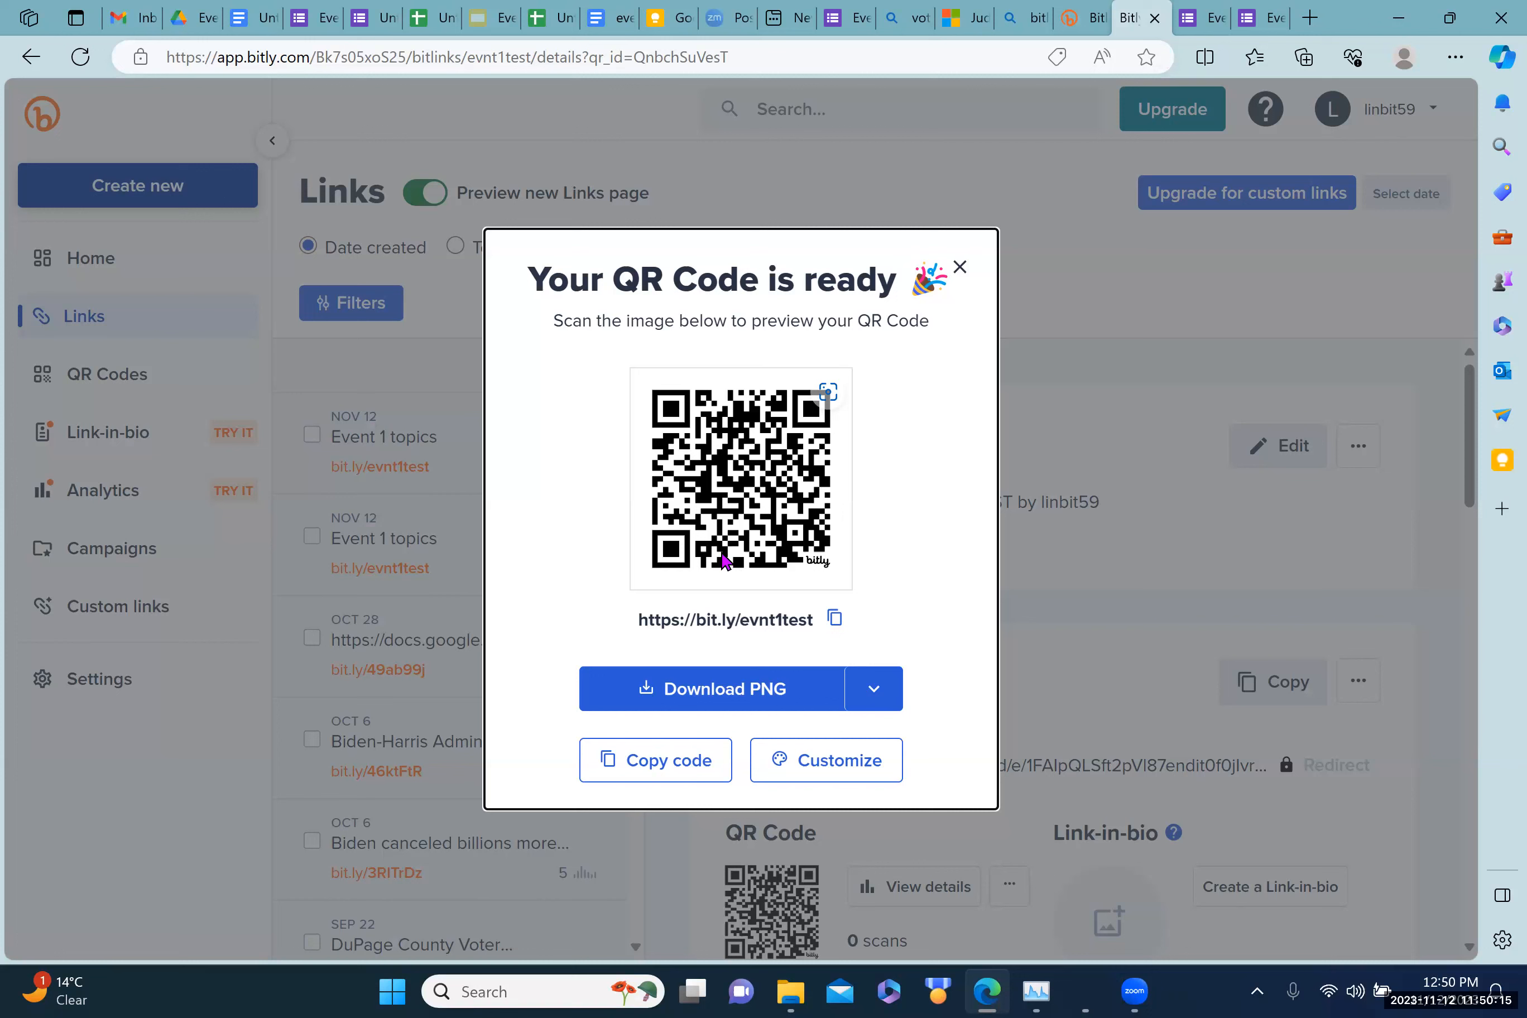
click(647, 766)
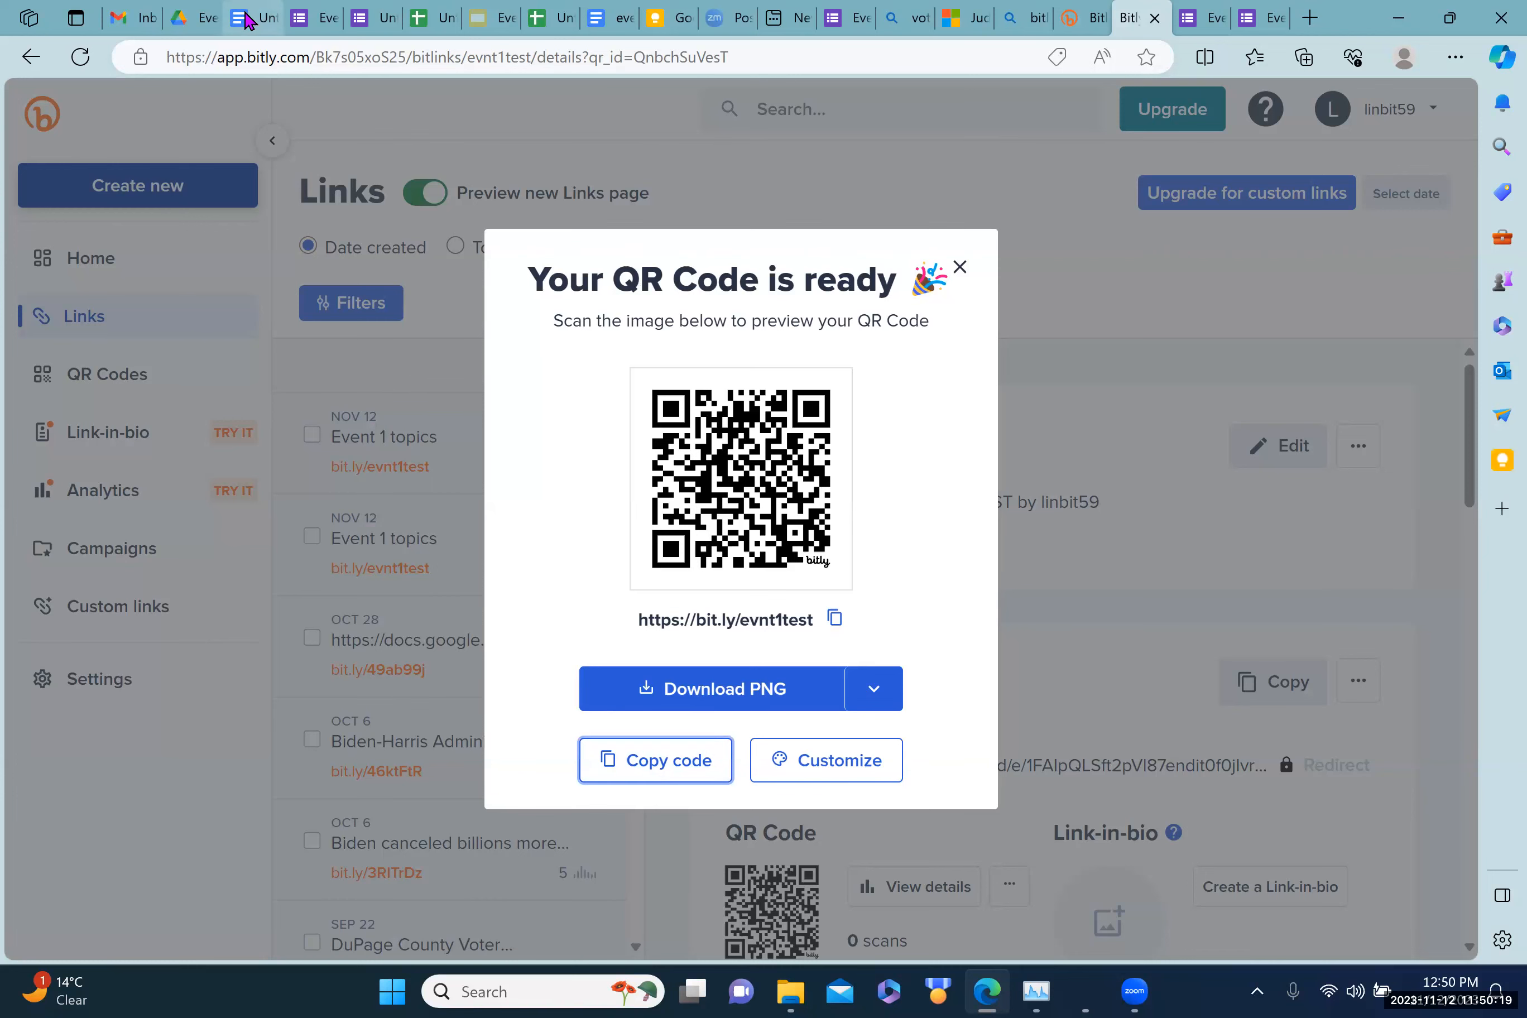
click(247, 19)
click(801, 608)
Step: Paste the bit.ly/evnt1test QR code image on a new line below the short link
key(Return)
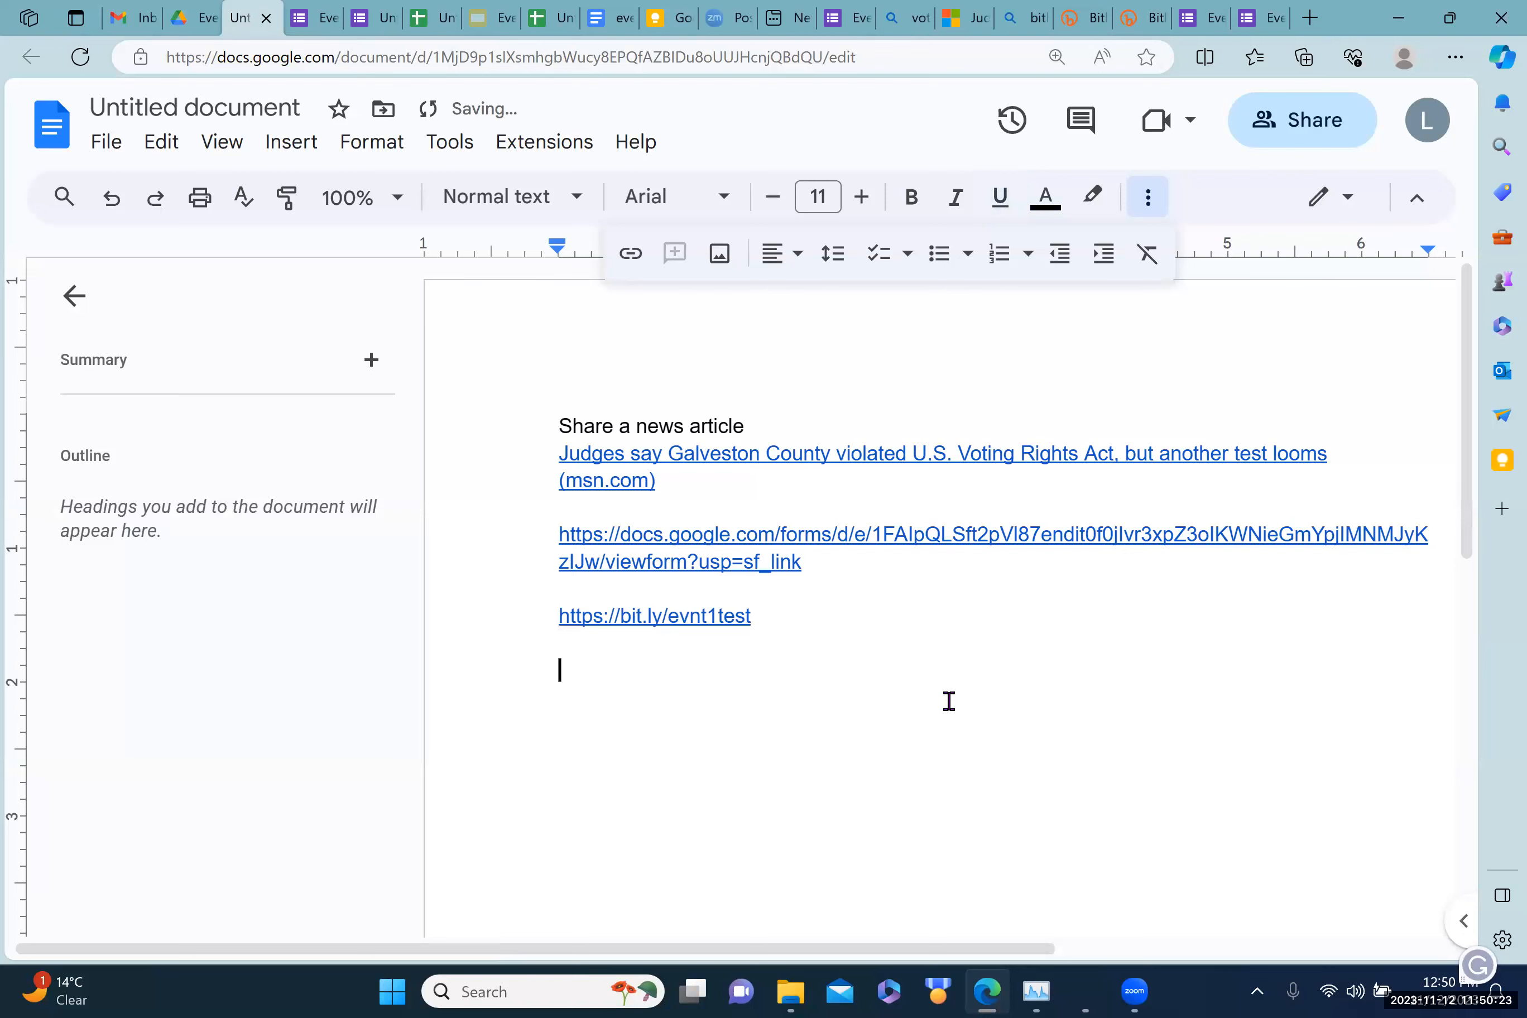
key(ctrl+v)
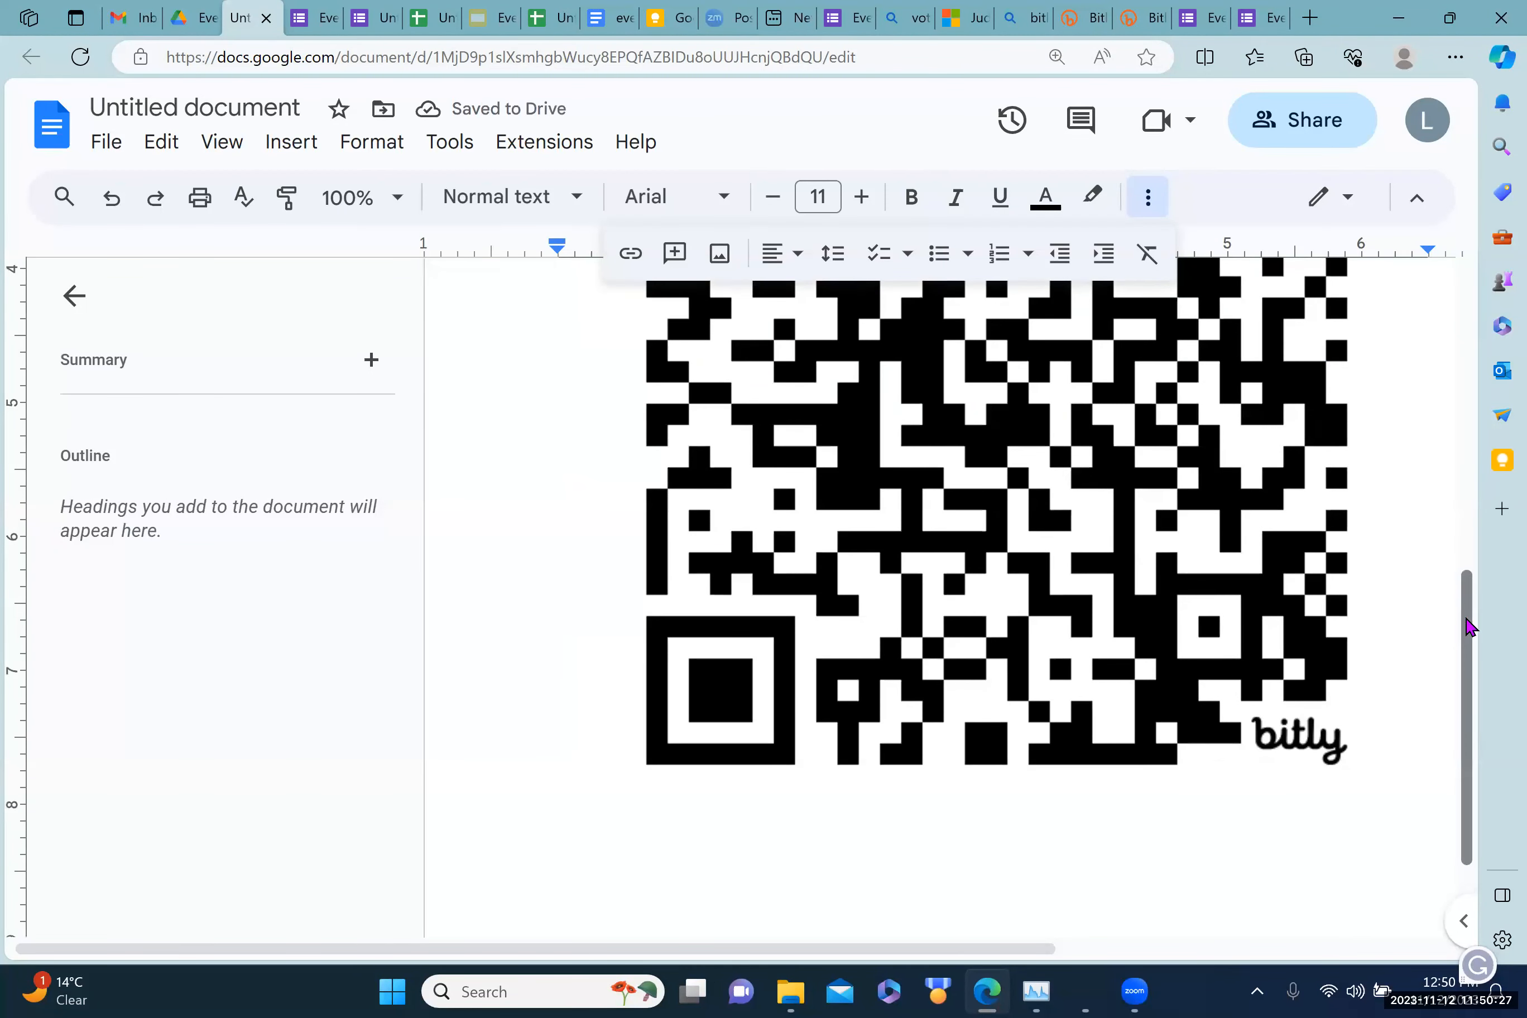
scroll(1468, 532, up, 2)
scroll(1472, 460, up, 3)
scroll(1472, 535, down, 3)
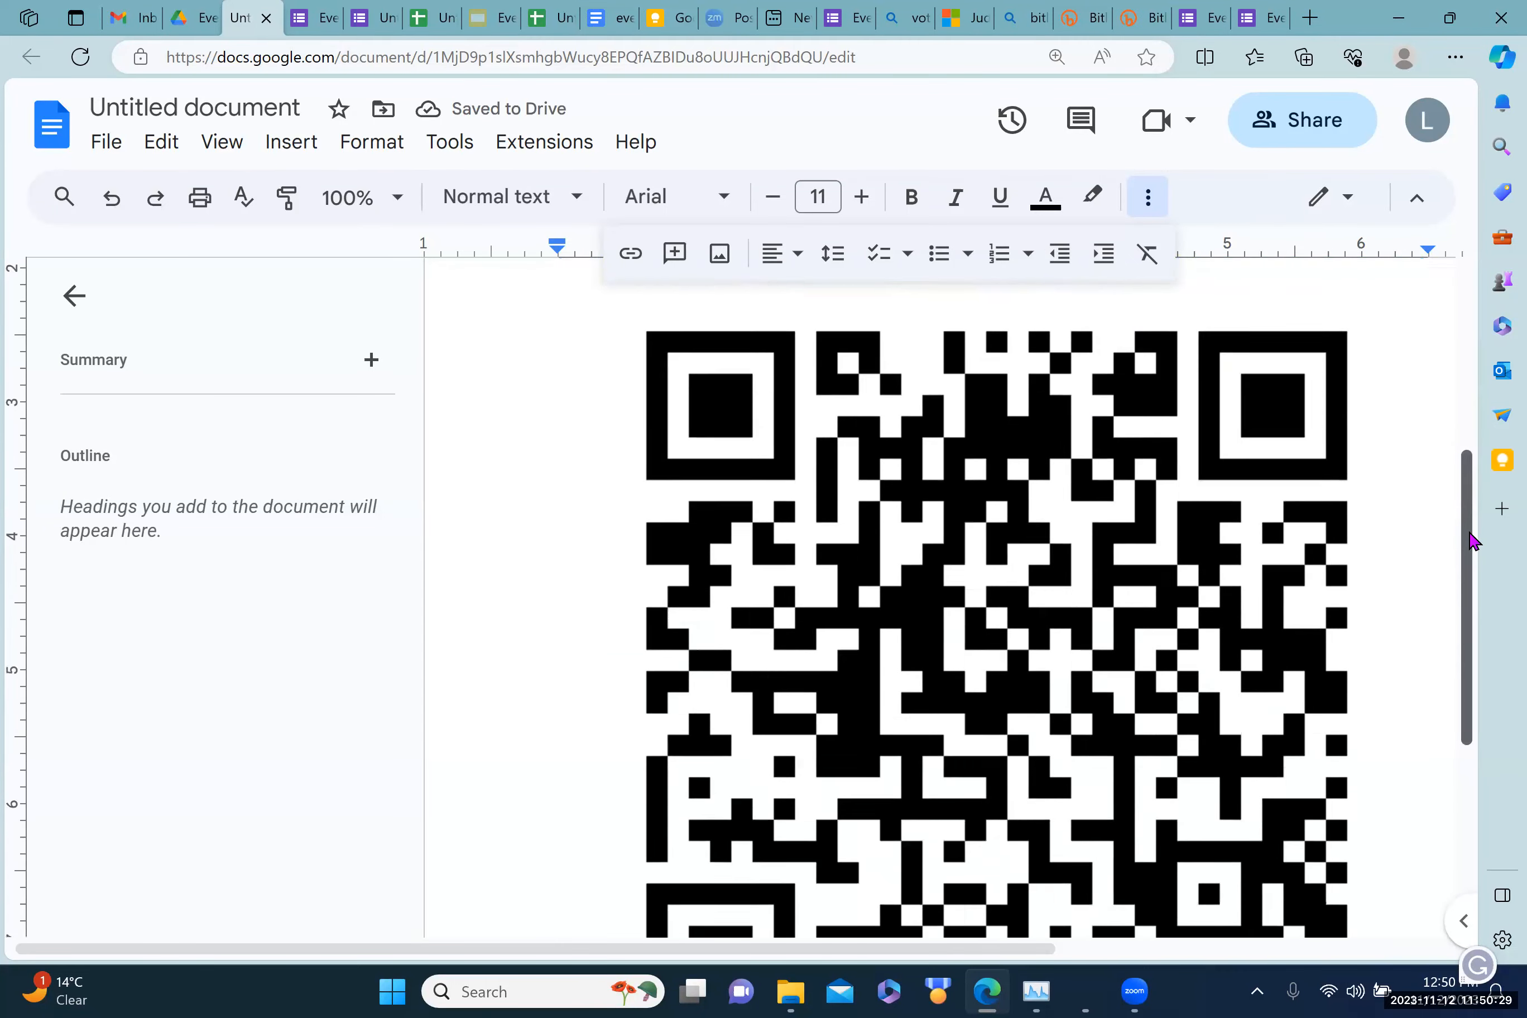
scroll(1471, 548, down, 1)
scroll(1468, 549, up, 1)
scroll(1465, 550, down, 1)
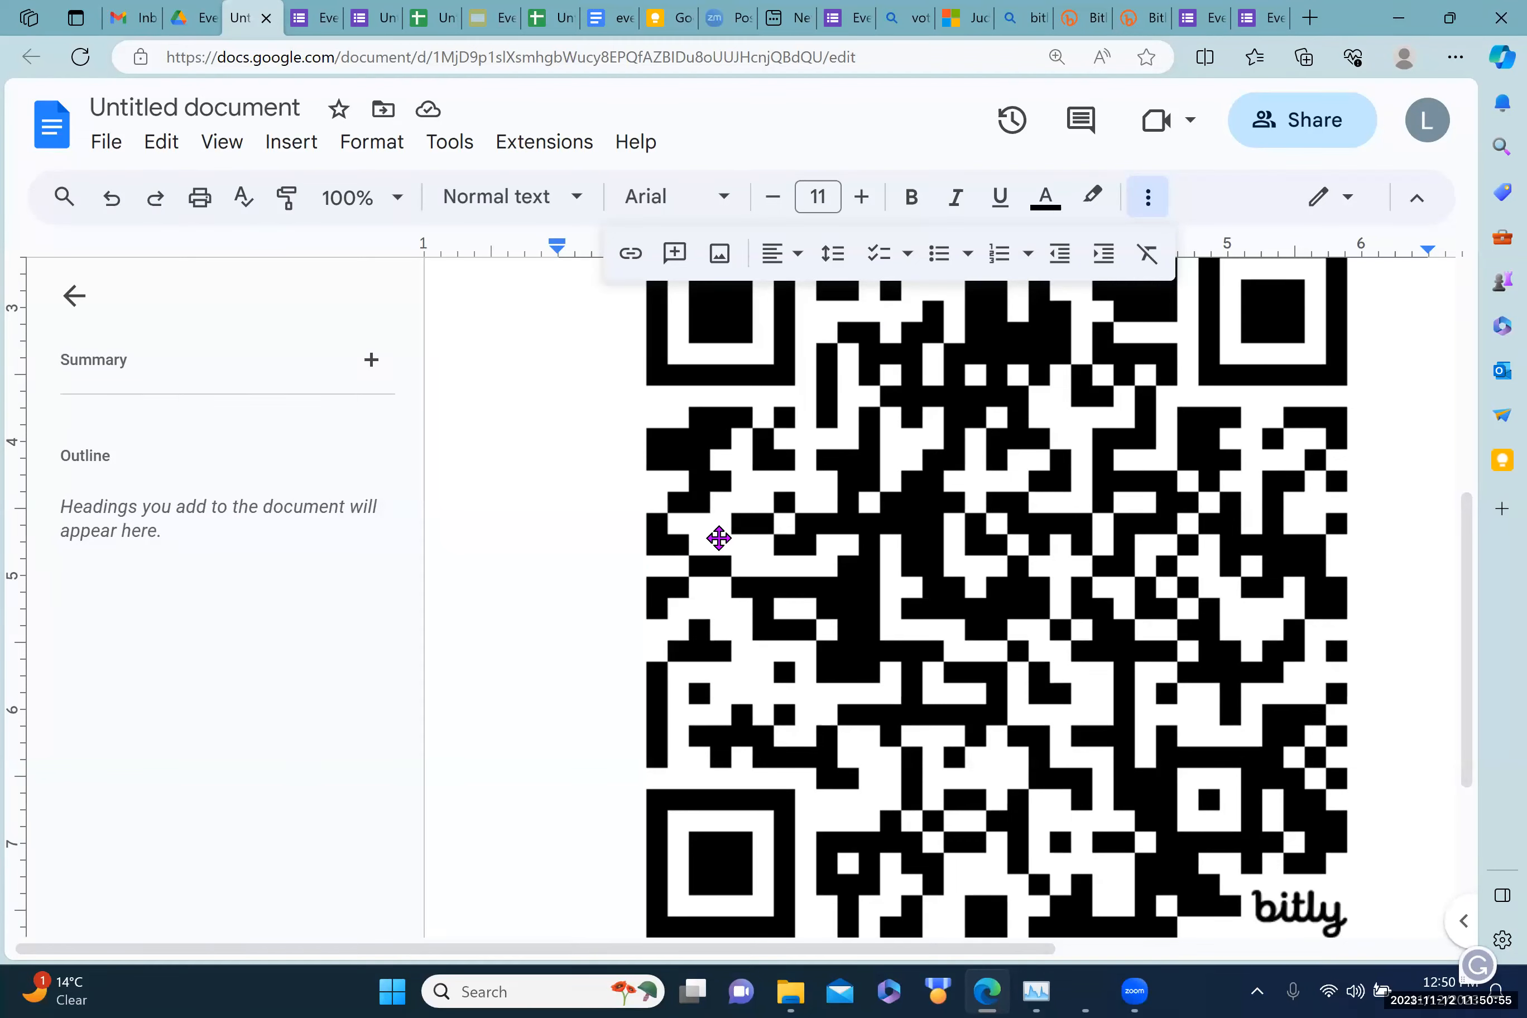
Step: Search Bing for 'voting rights graphic' in a new tab
click(1310, 16)
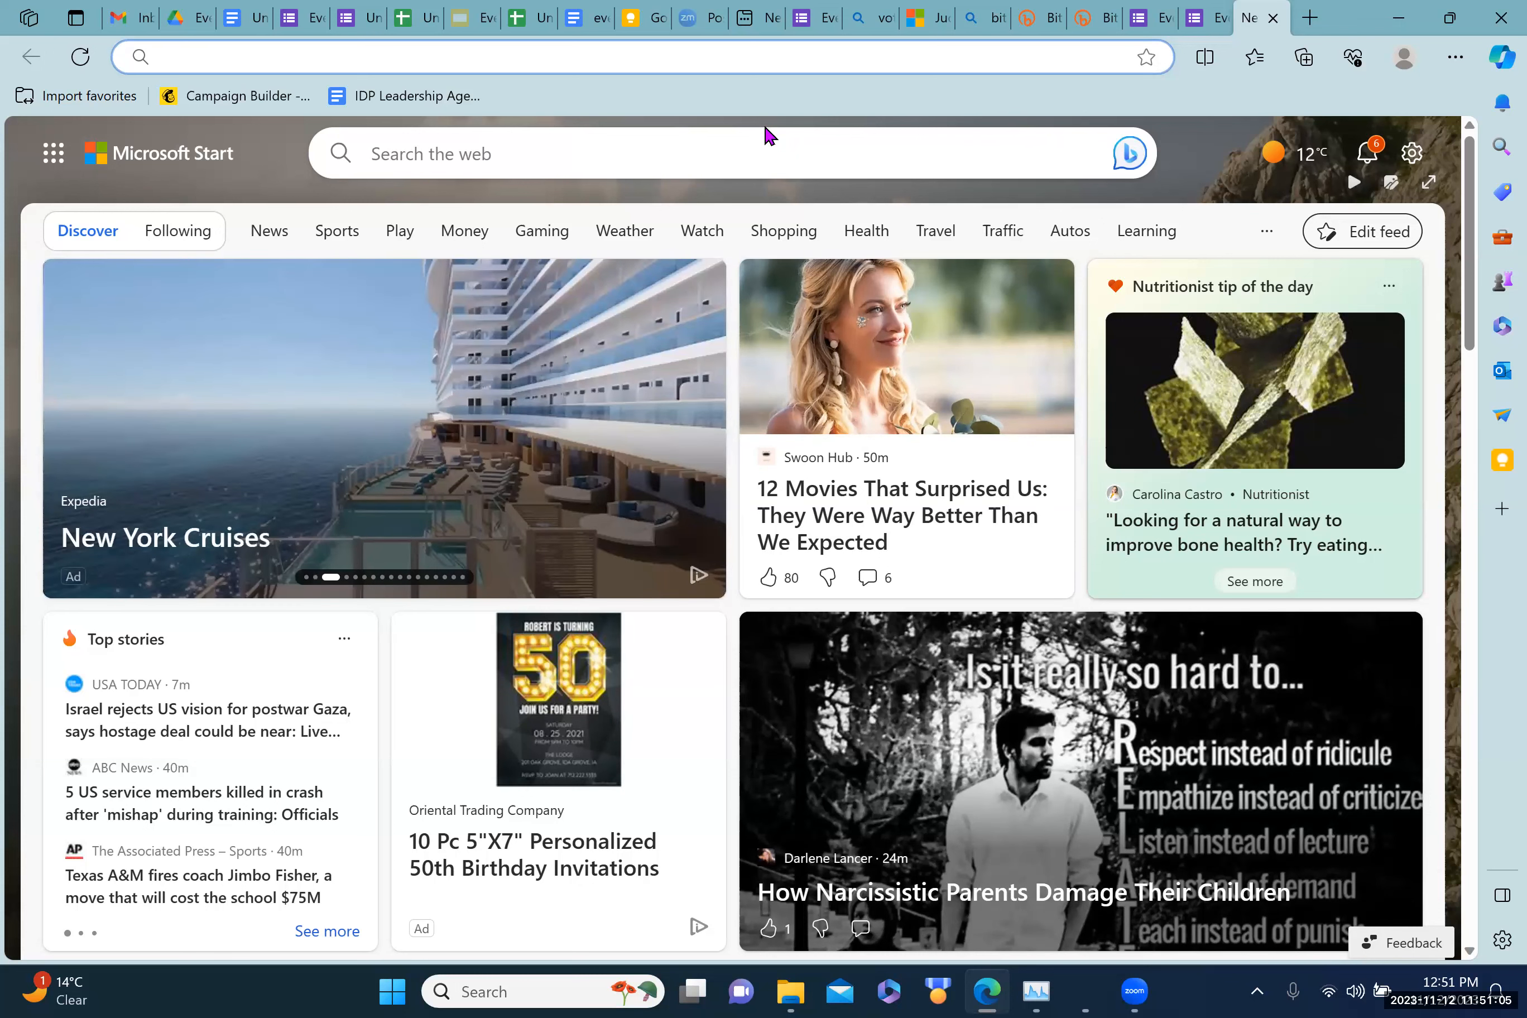
text(voting)
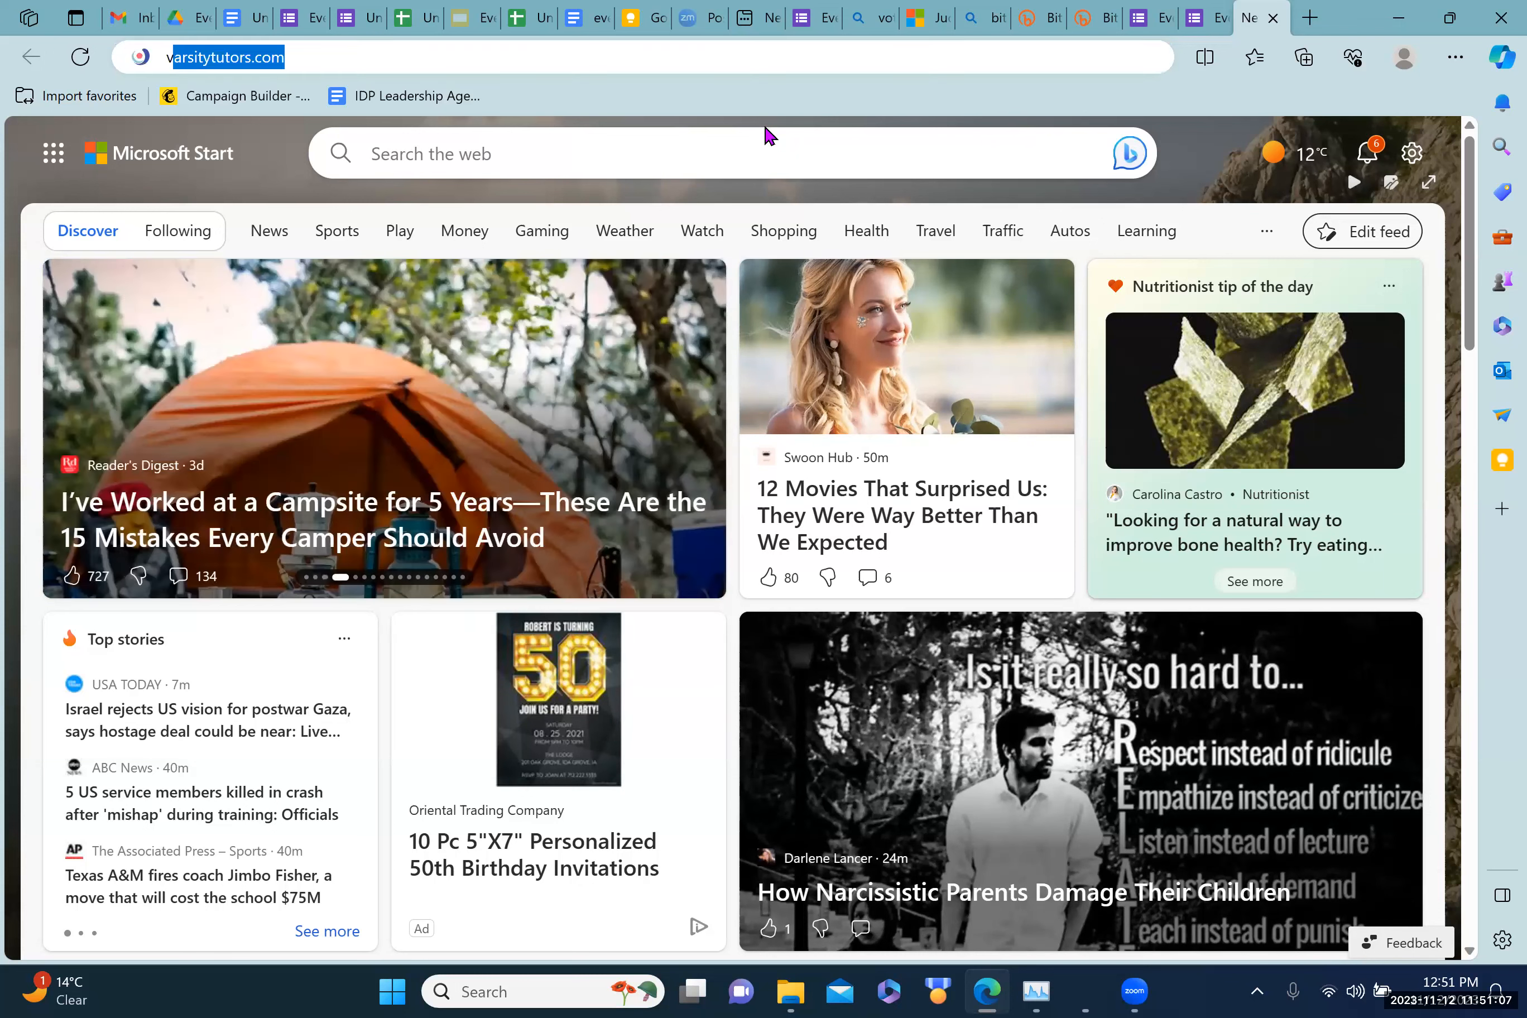
text( righ)
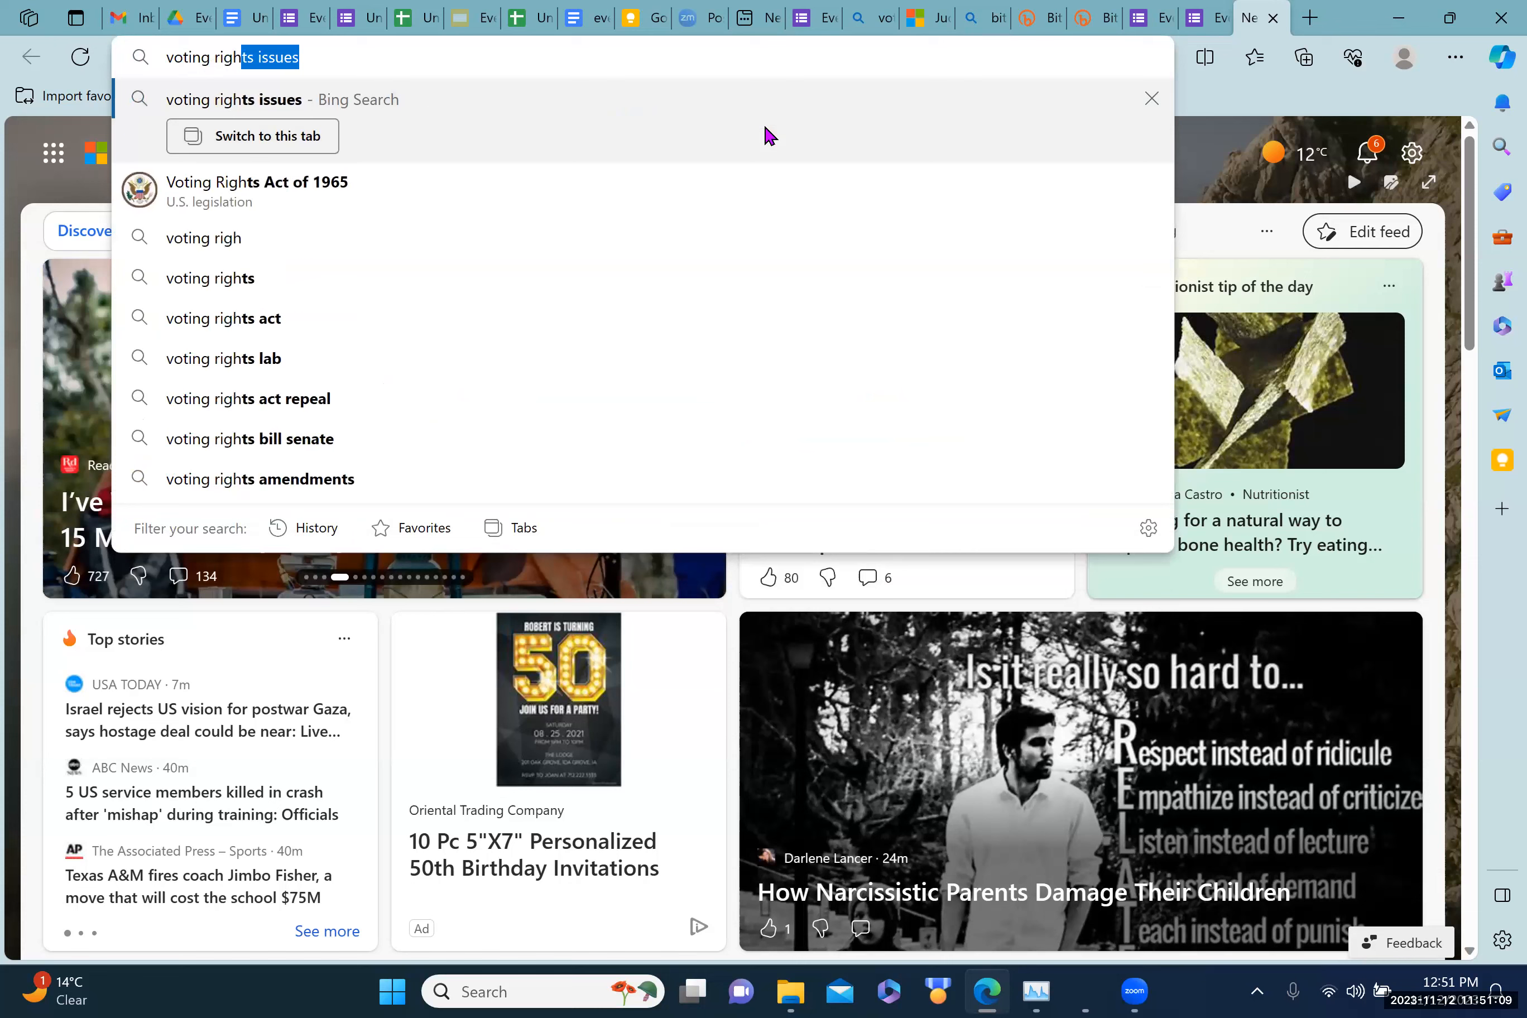
text(ts graphic)
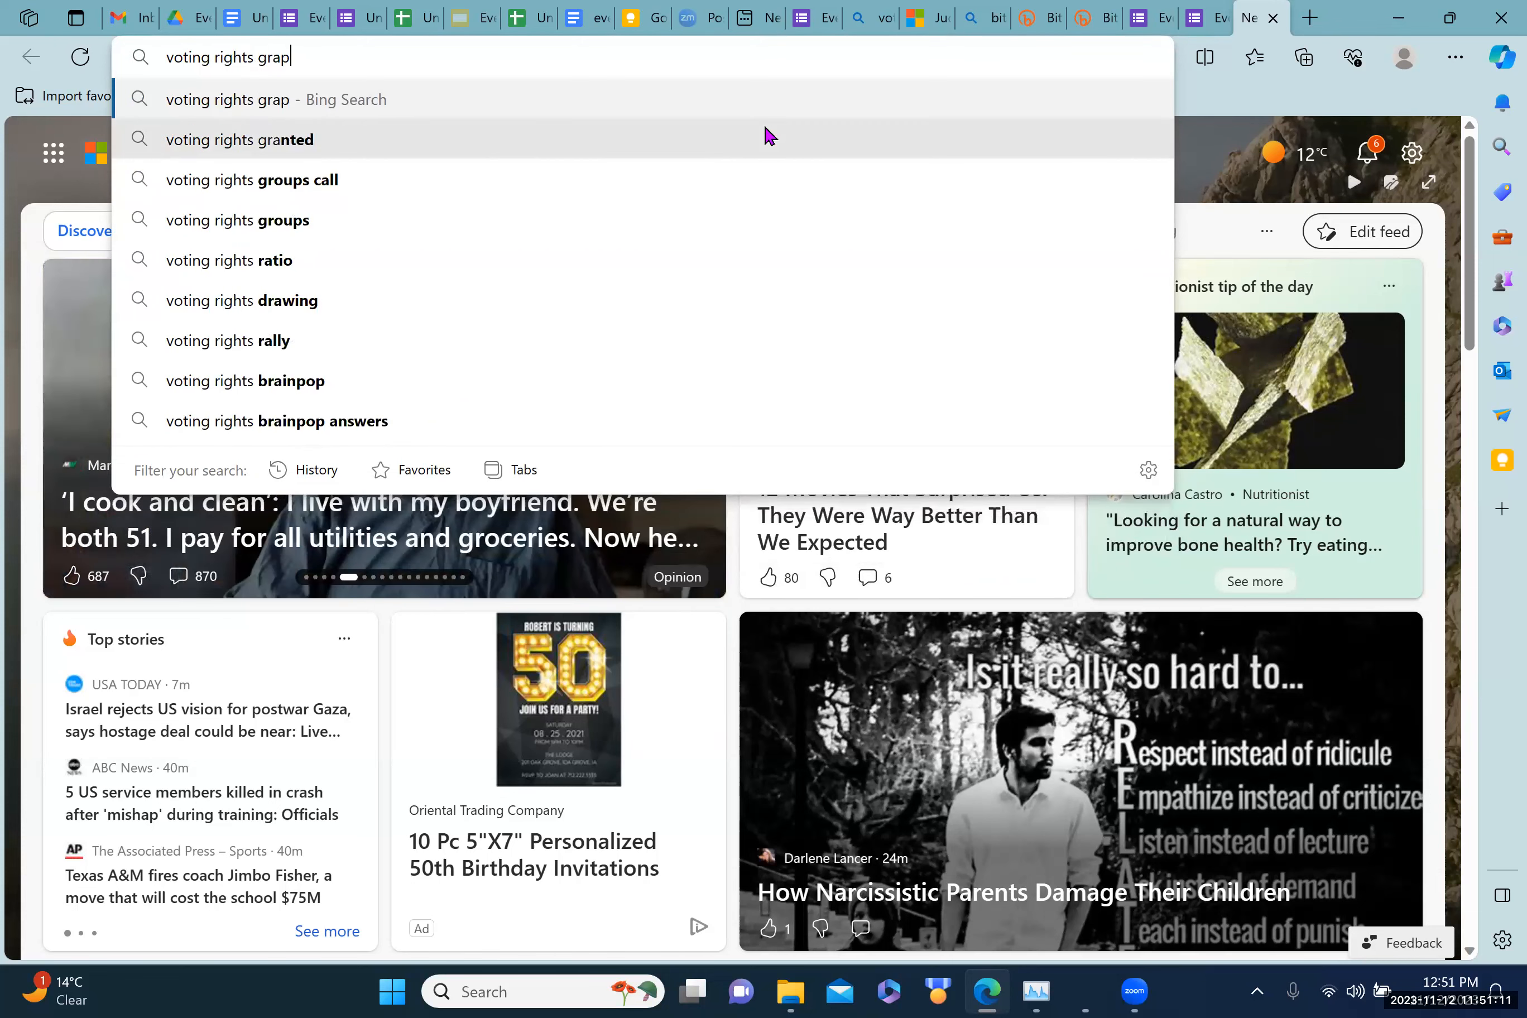
key(Return)
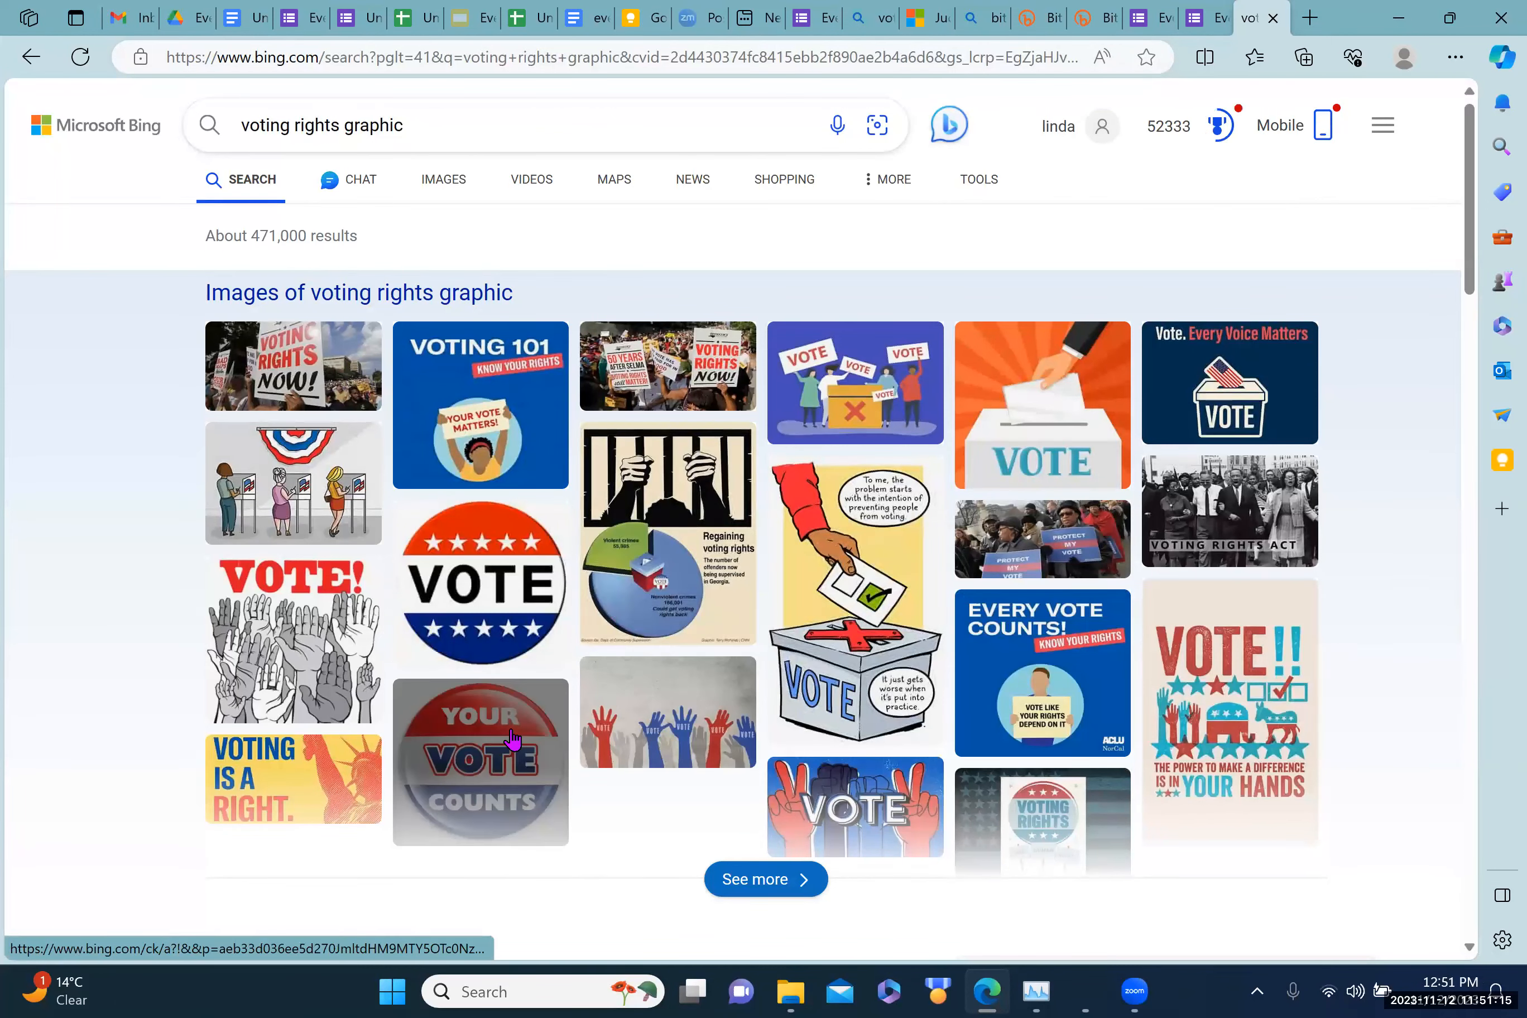
Step: Copy the 'Voting 101 – Know your rights' image from the results
mouse_move(510, 731)
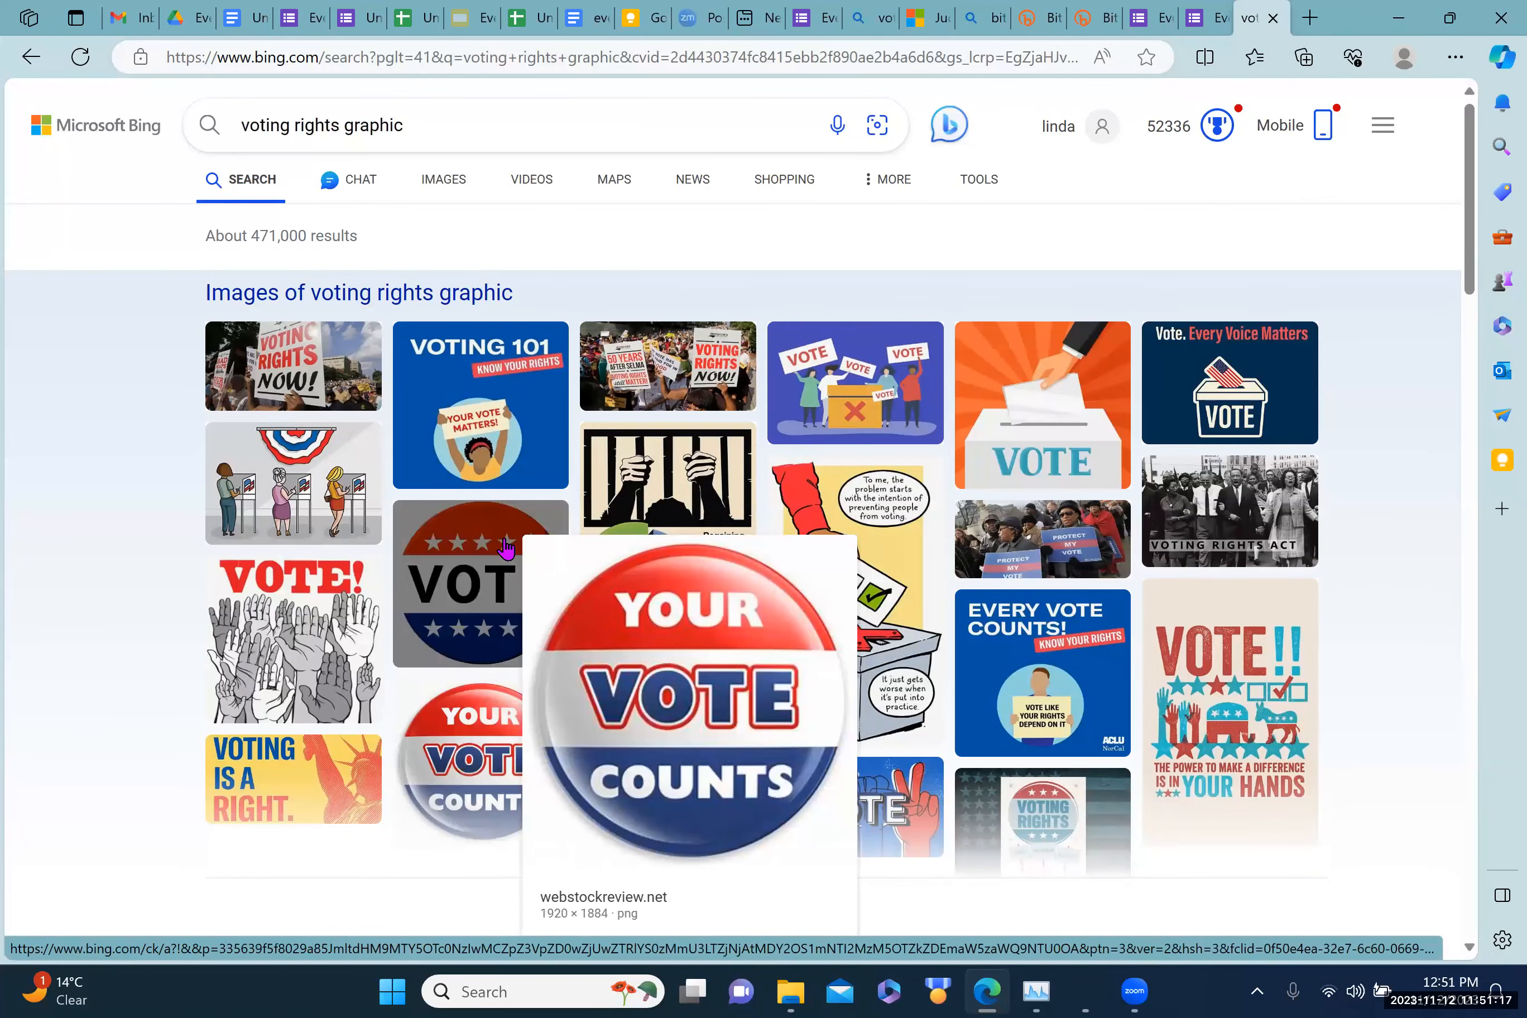
mouse_move(488, 417)
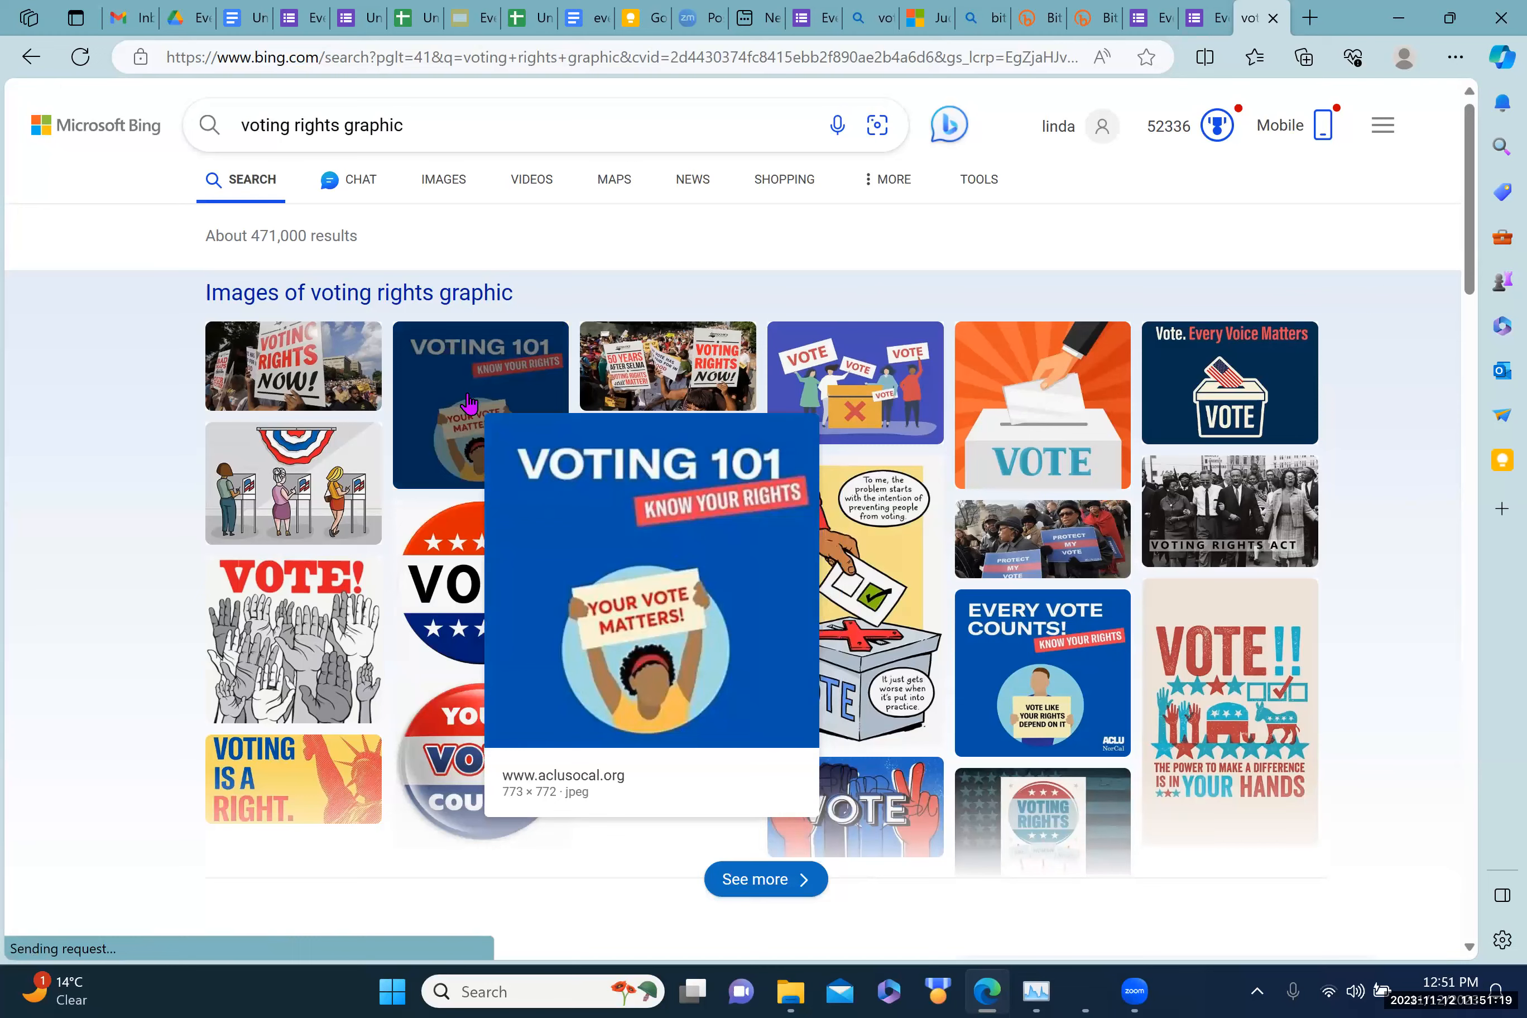
mouse_move(480, 786)
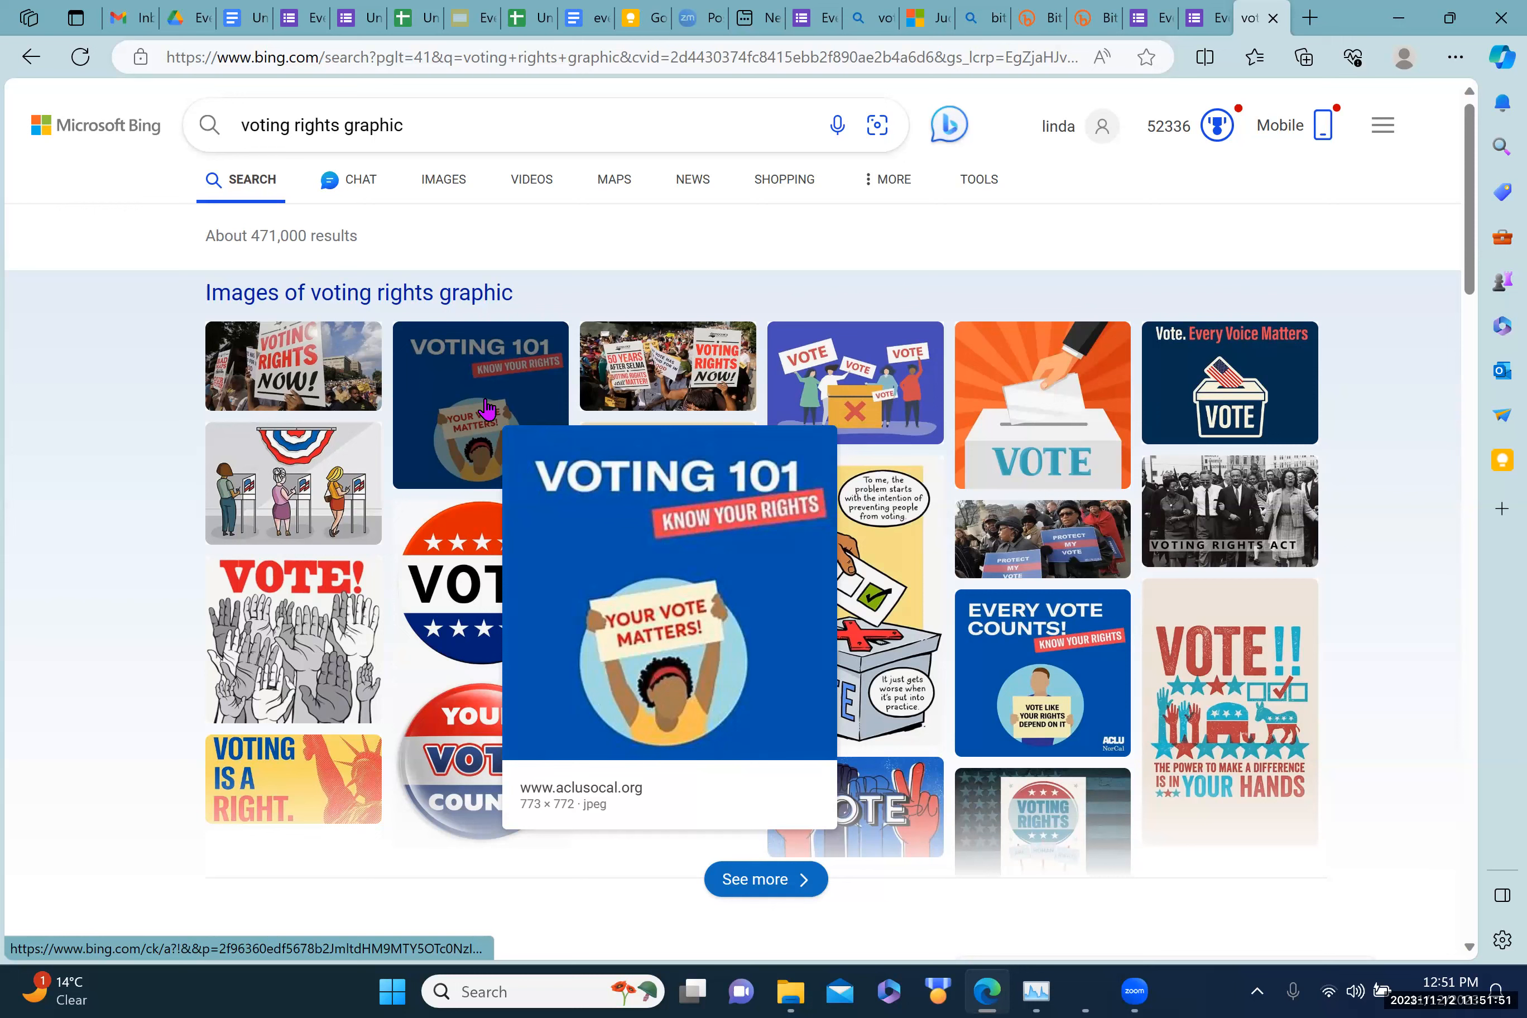
right_click(486, 410)
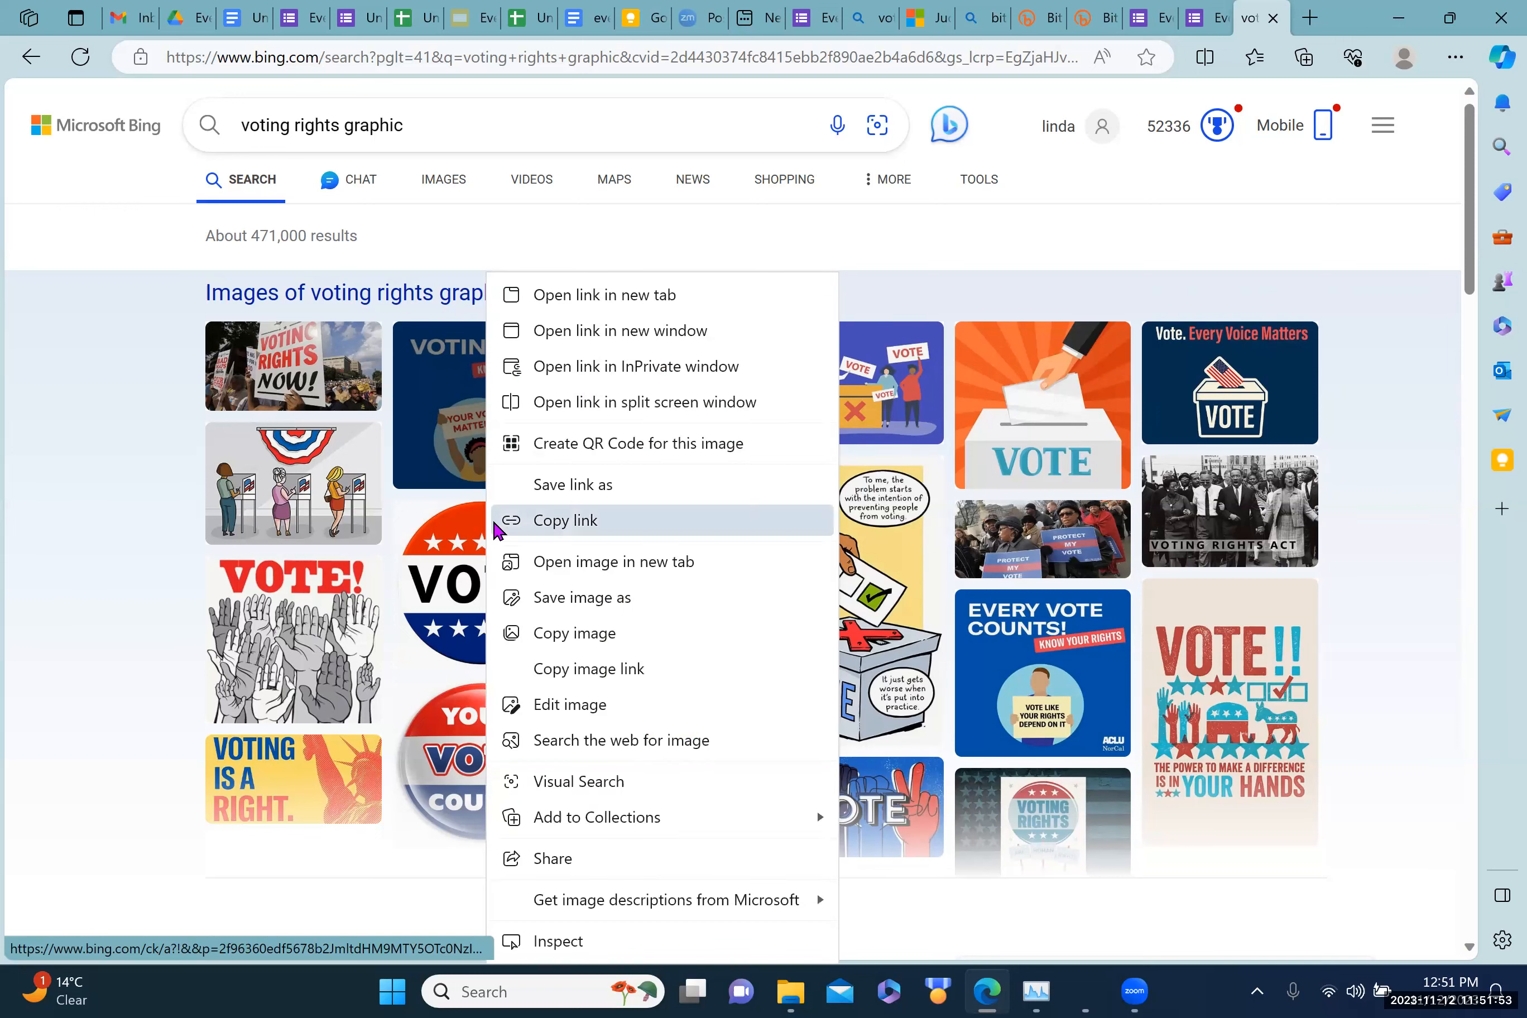
click(557, 522)
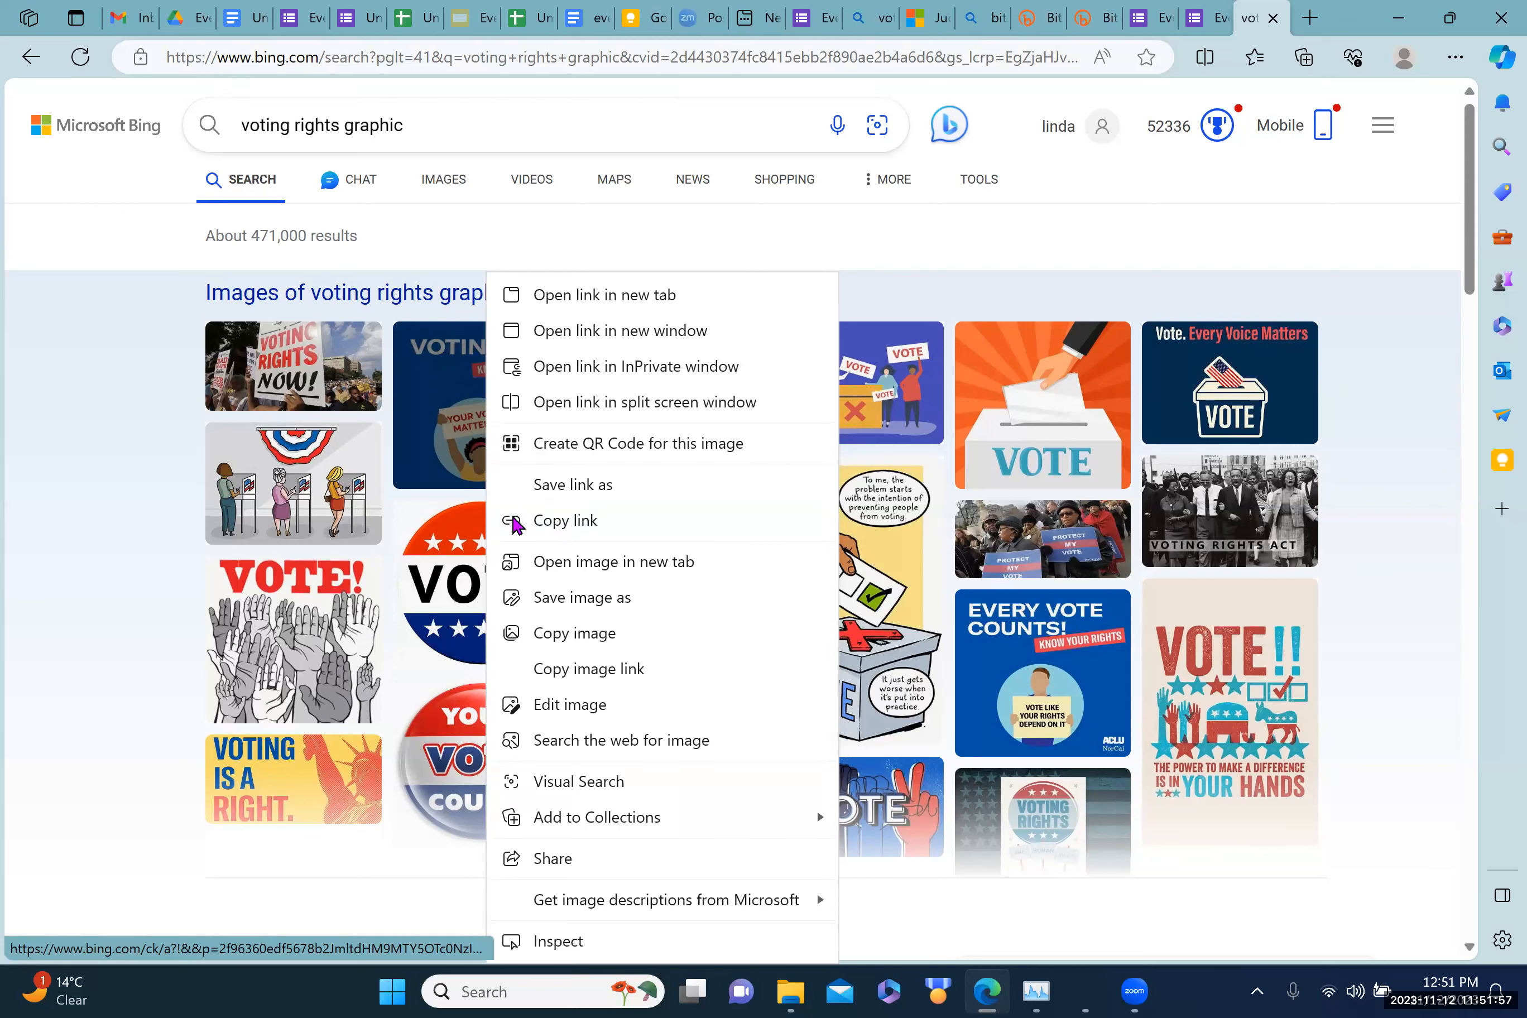
click(579, 633)
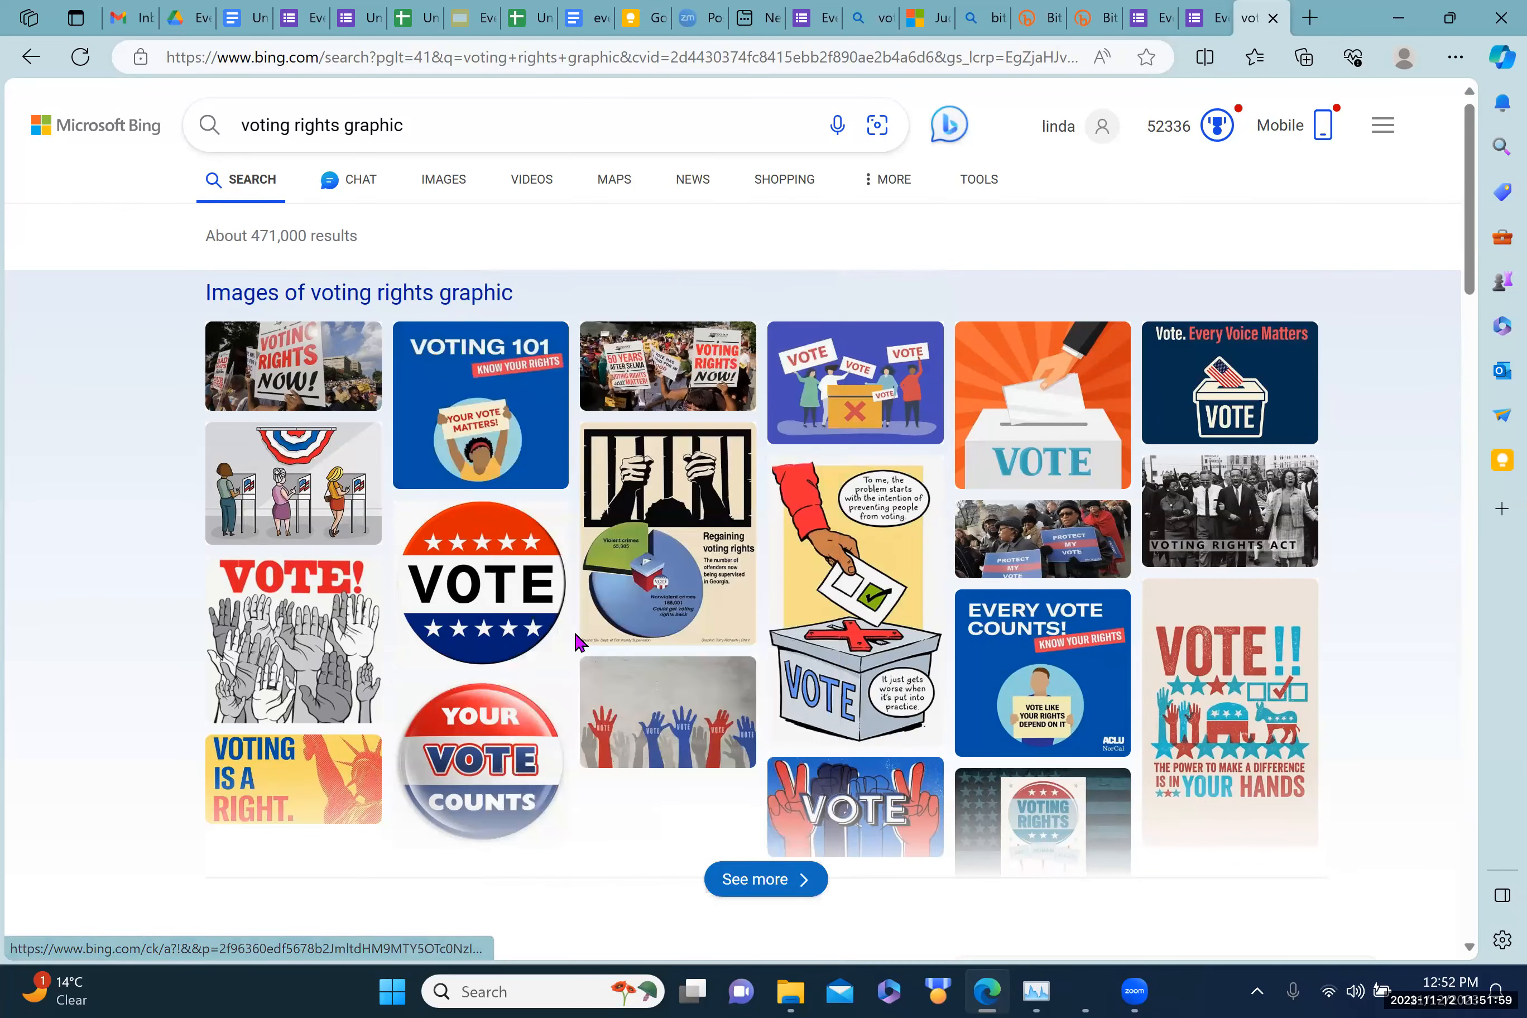
Step: Return to the original document and select the pasted QR code image
click(240, 19)
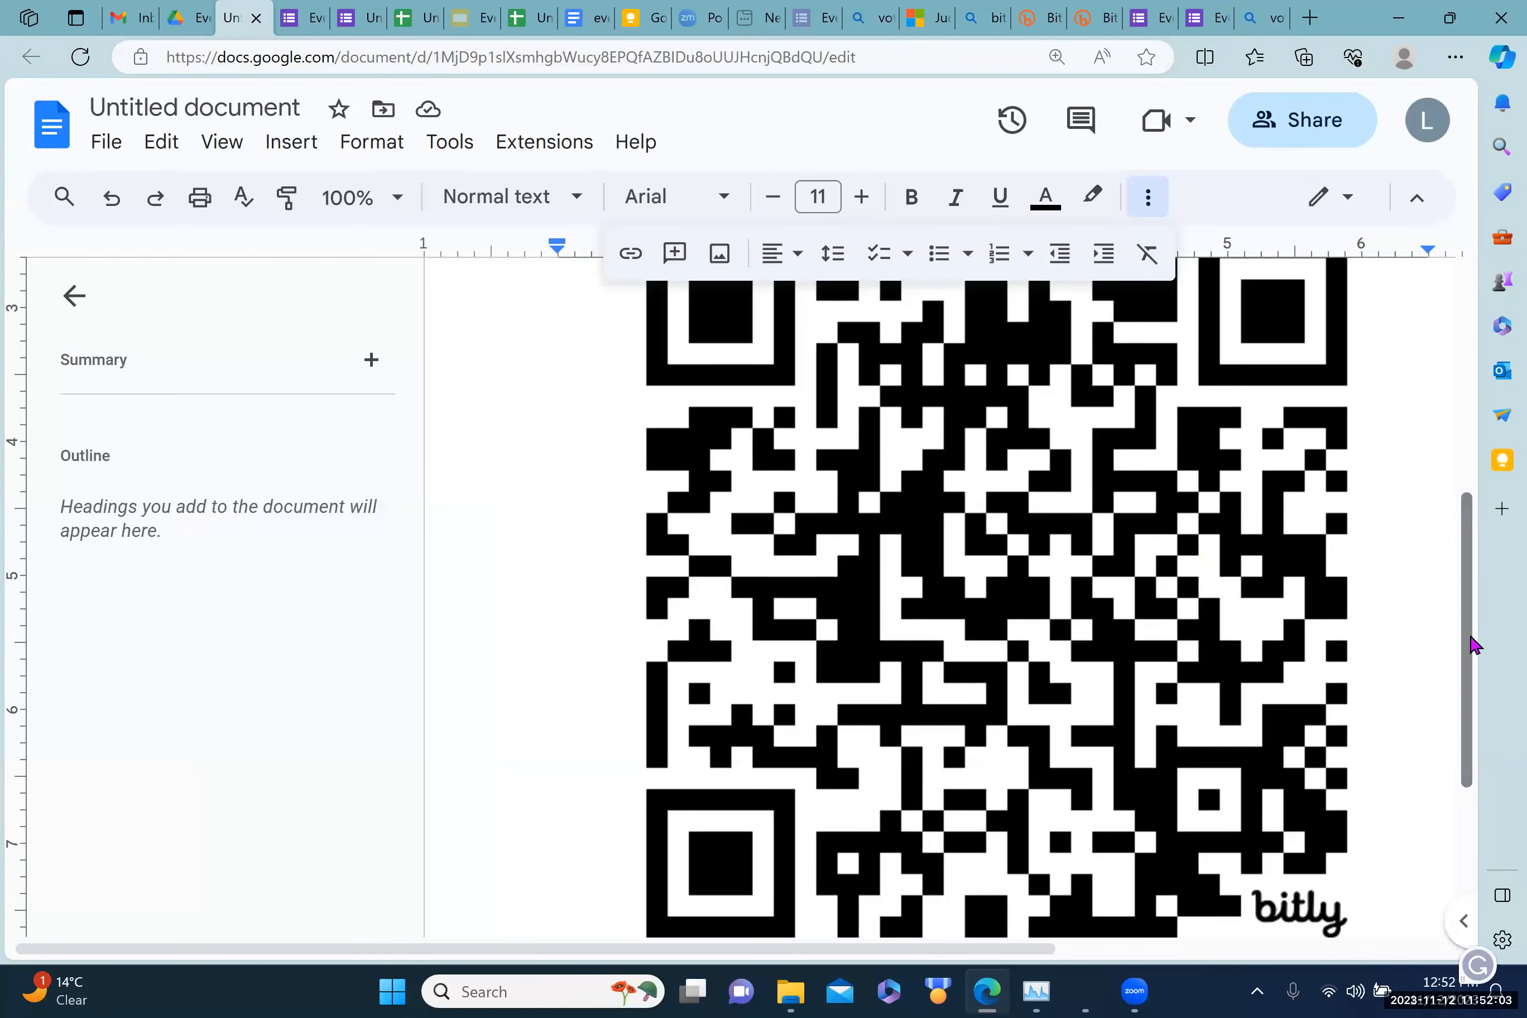
drag(1472, 640, 1452, 781)
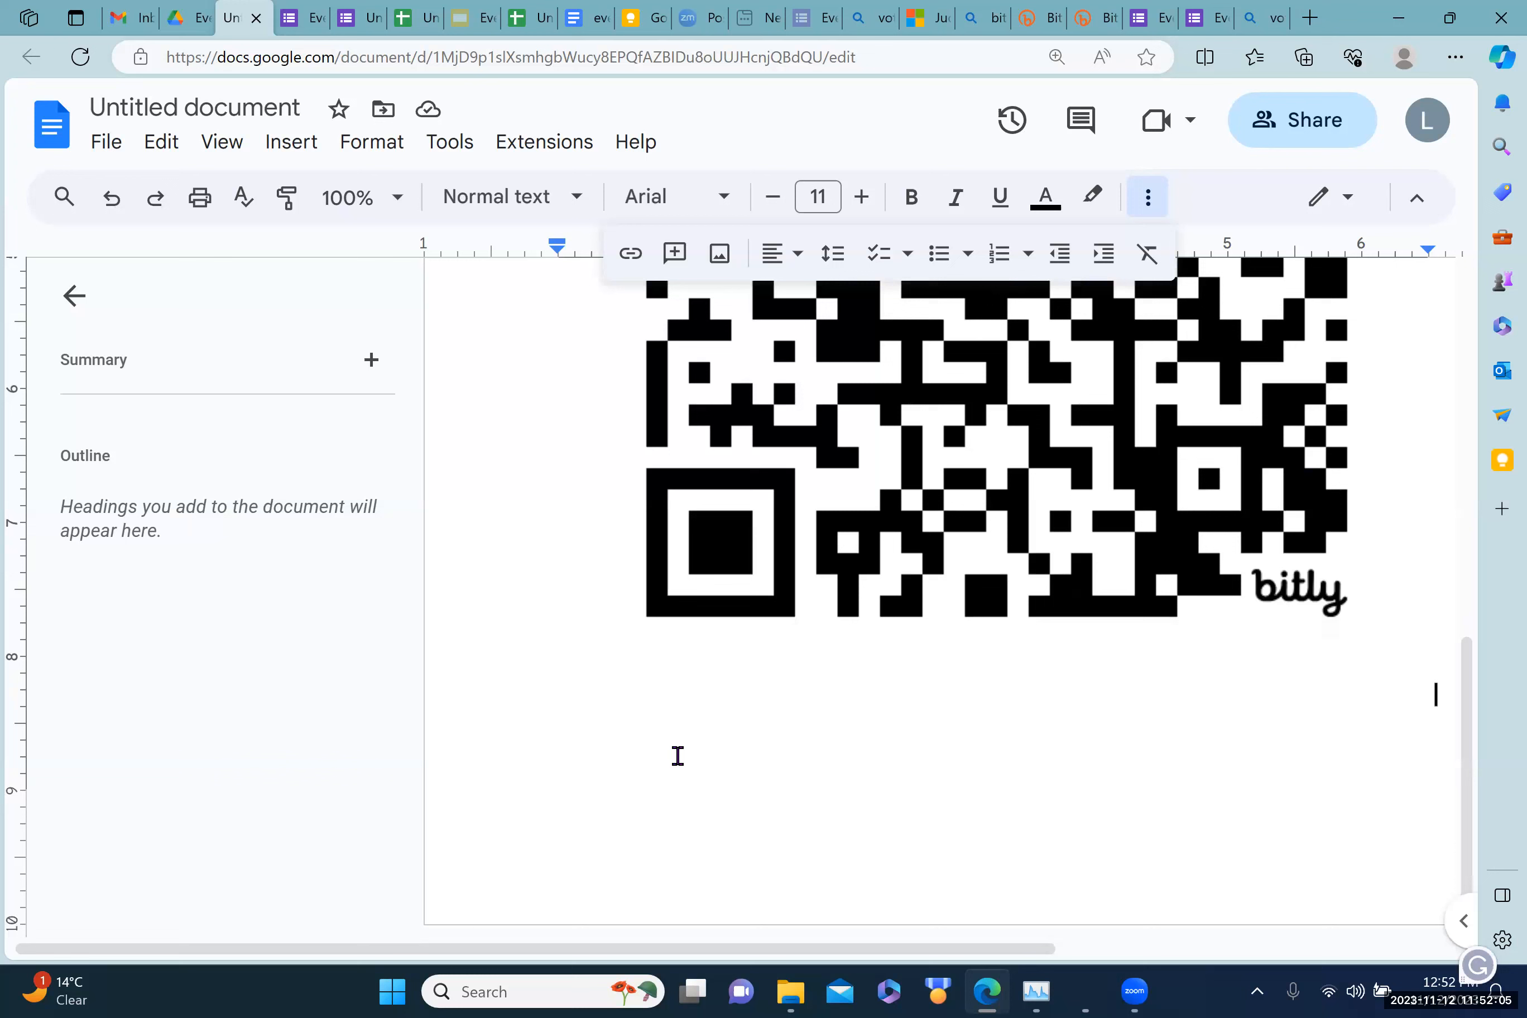
click(668, 762)
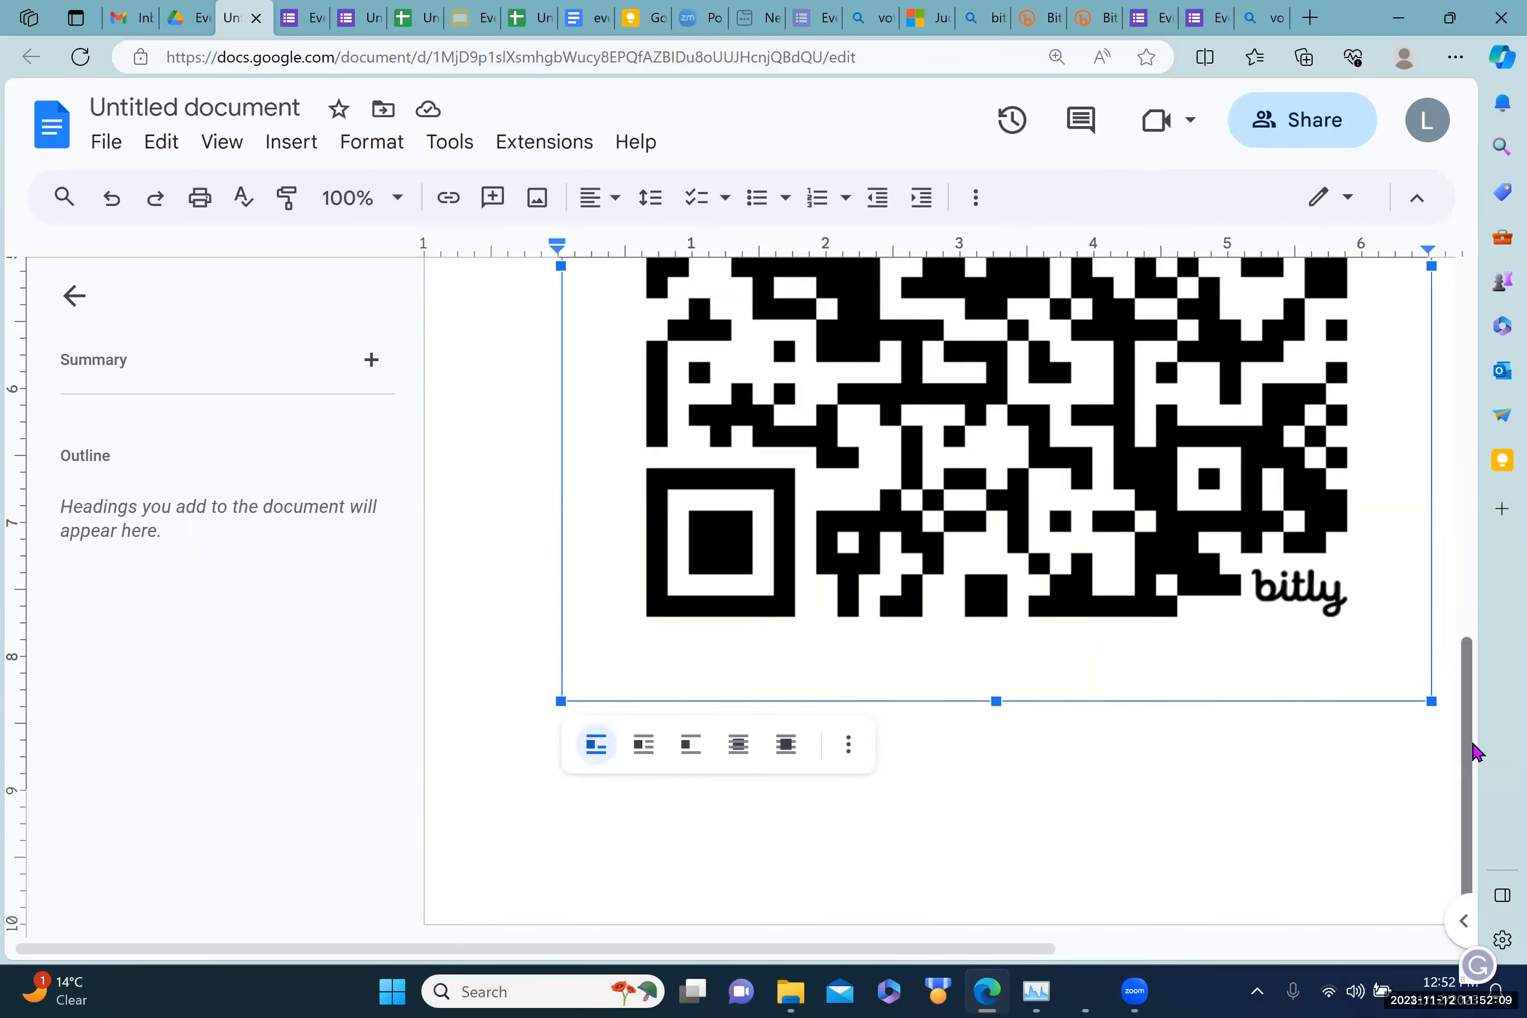
right_click(1490, 614)
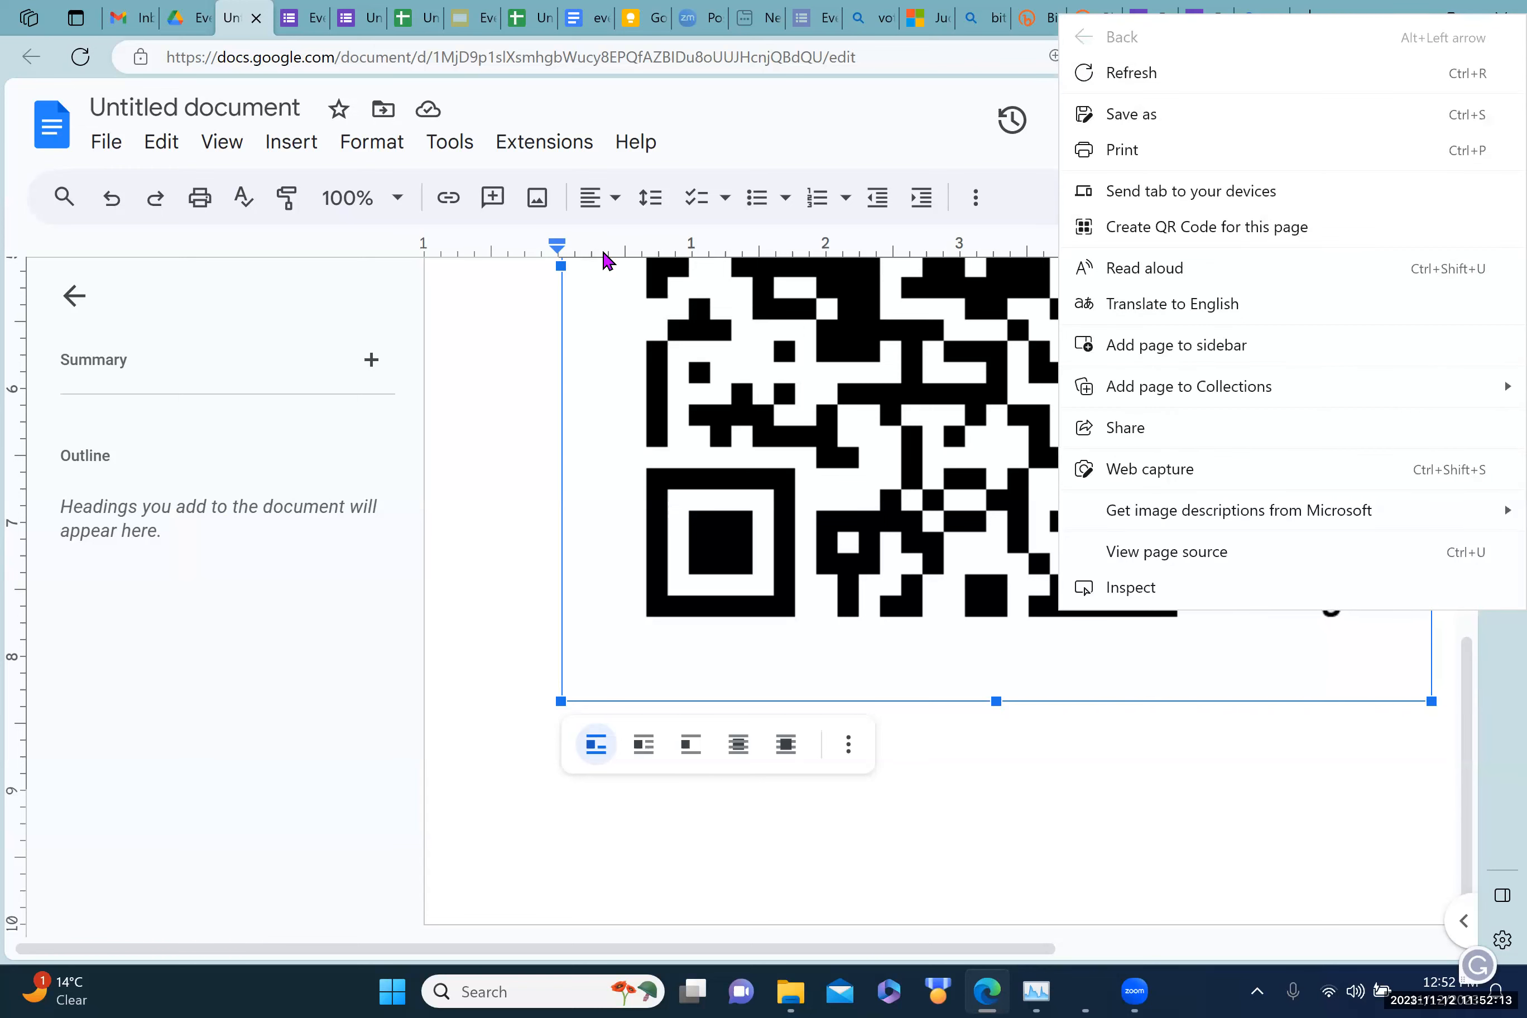
click(101, 146)
Step: Create a new blank Google Doc and paste the Bitly QR code into it
click(102, 146)
mouse_move(143, 190)
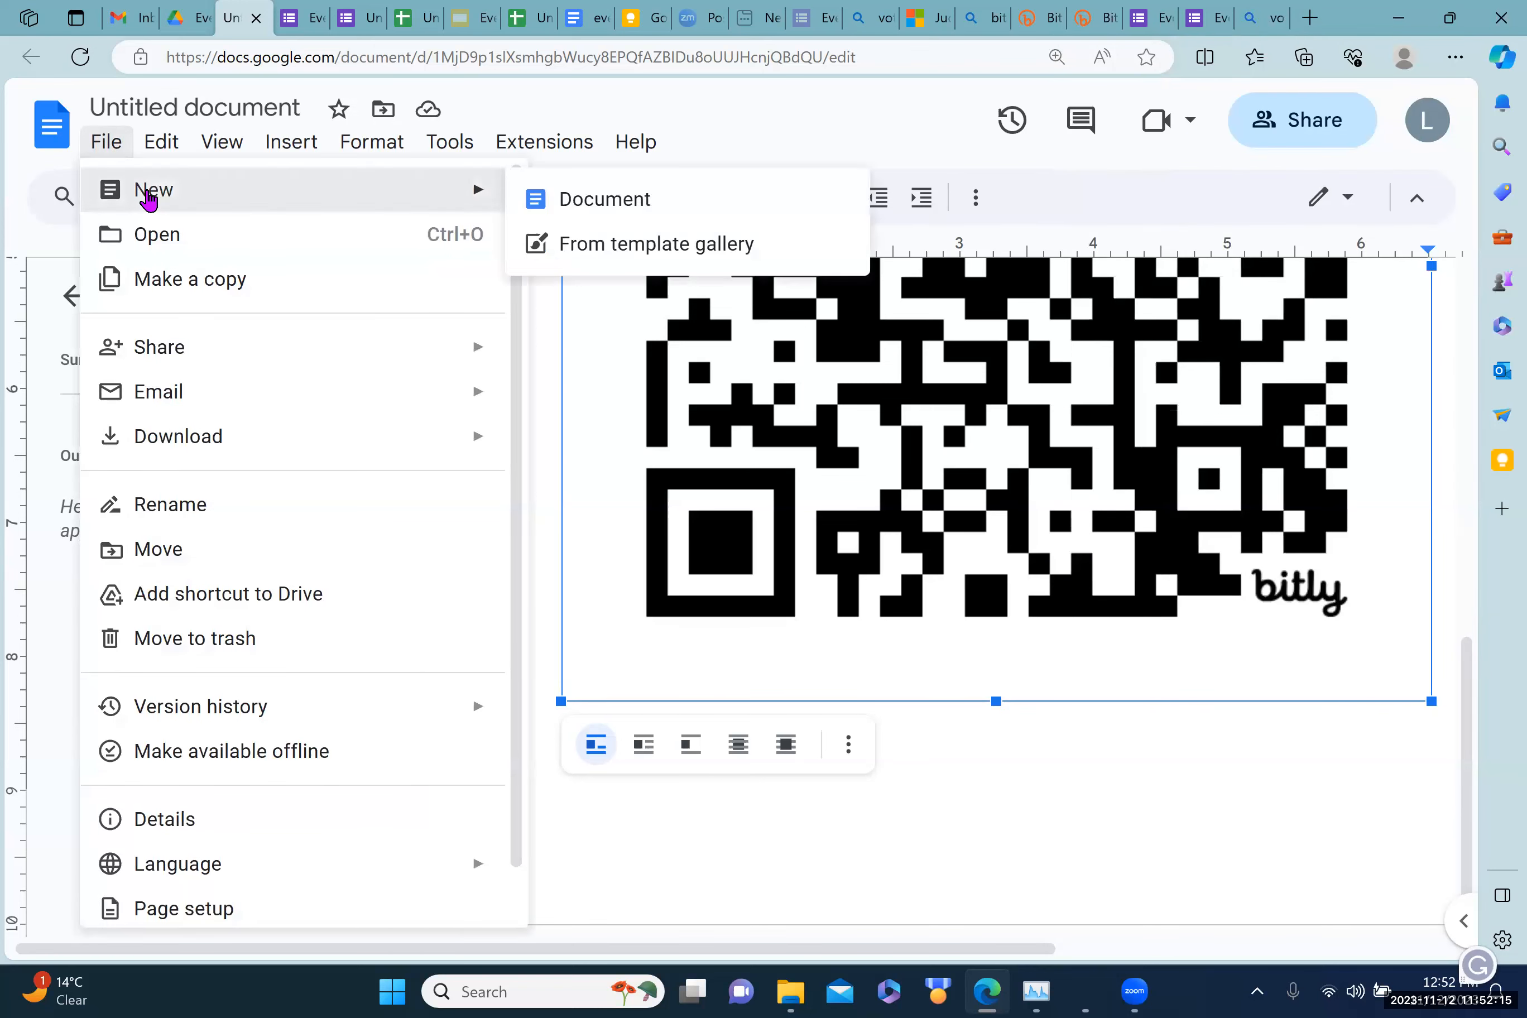
click(565, 204)
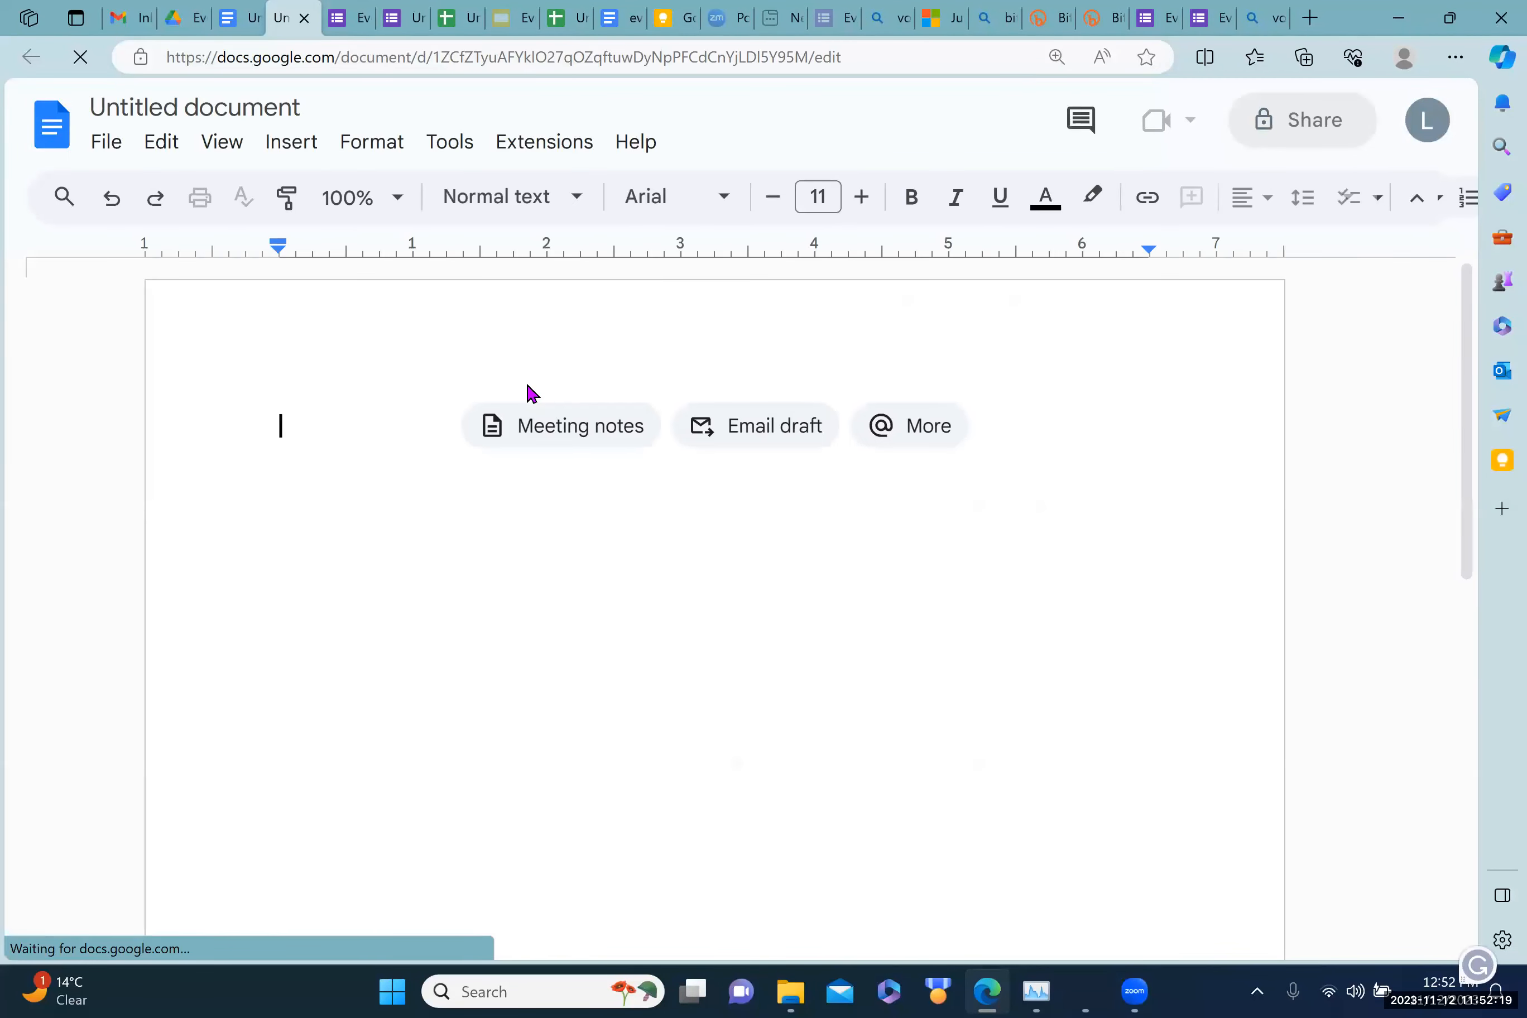
key(ctrl+v)
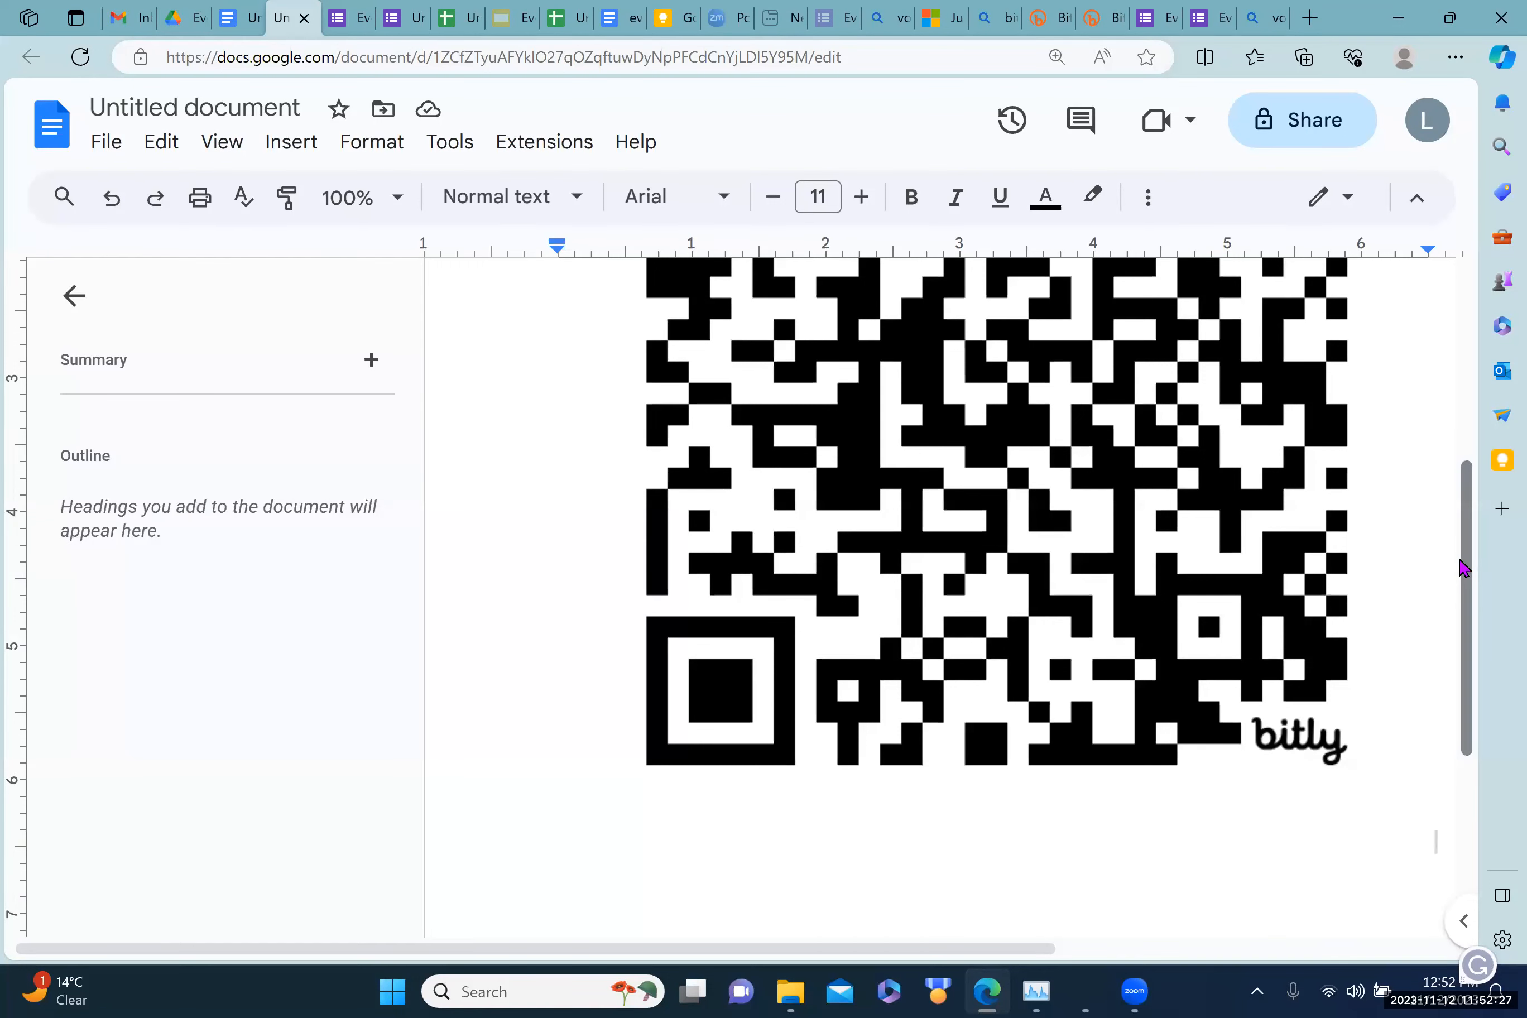
drag(1468, 577, 1472, 377)
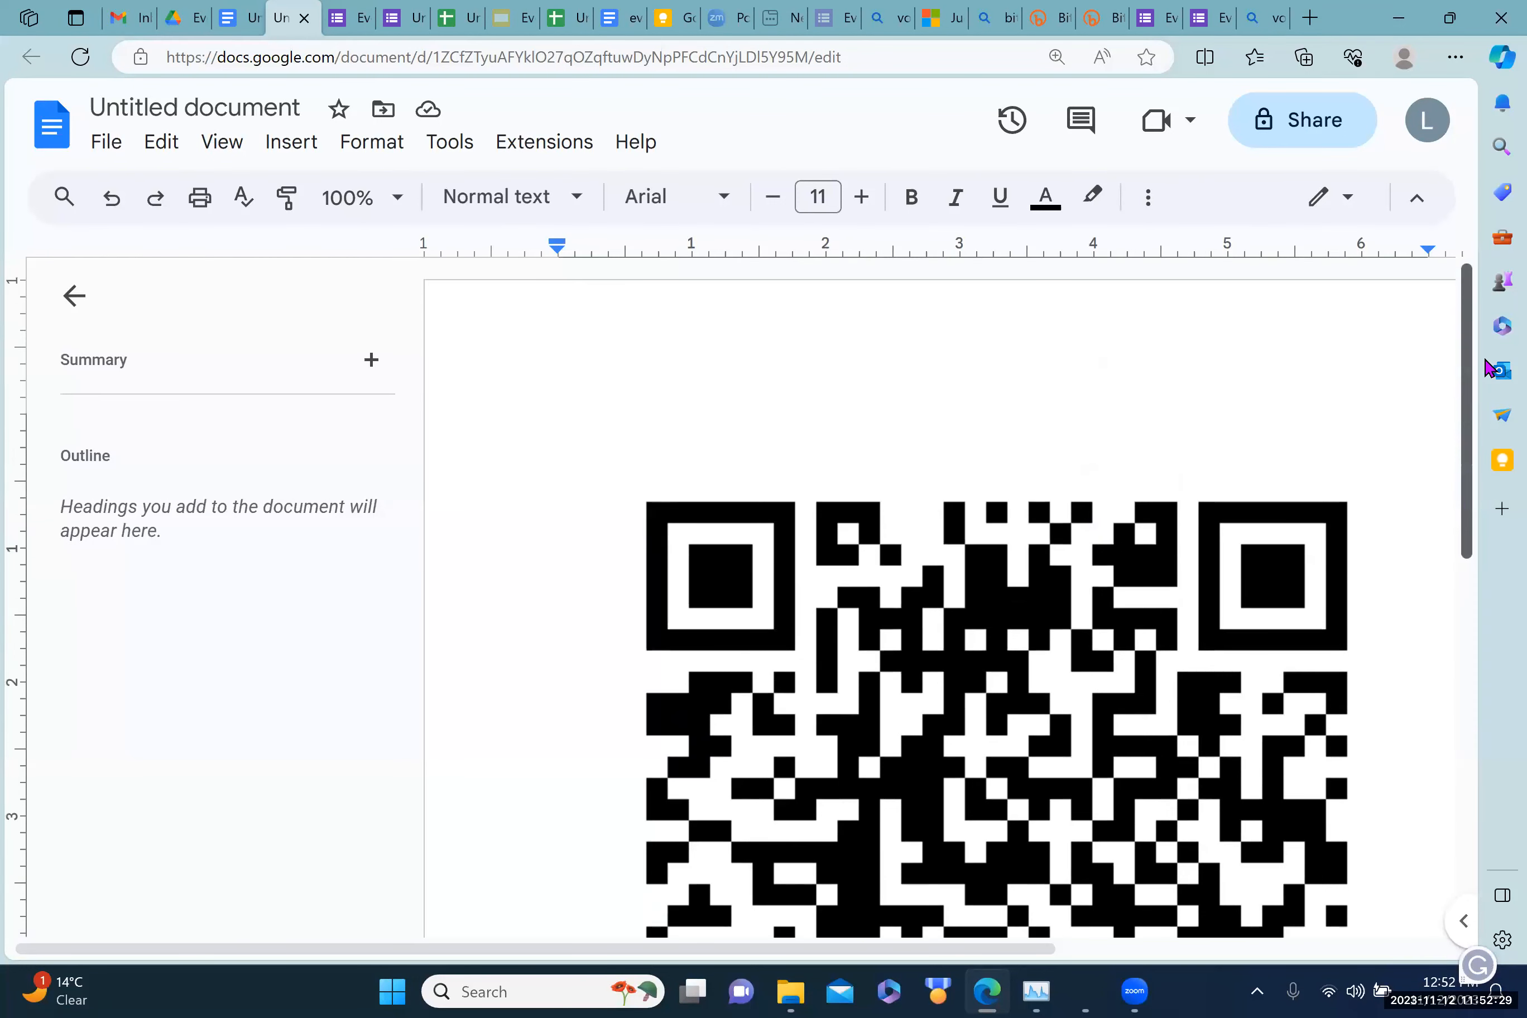
Step: Save the Voting 101 image into Pictures as 'voting rights.jfif'
click(1255, 18)
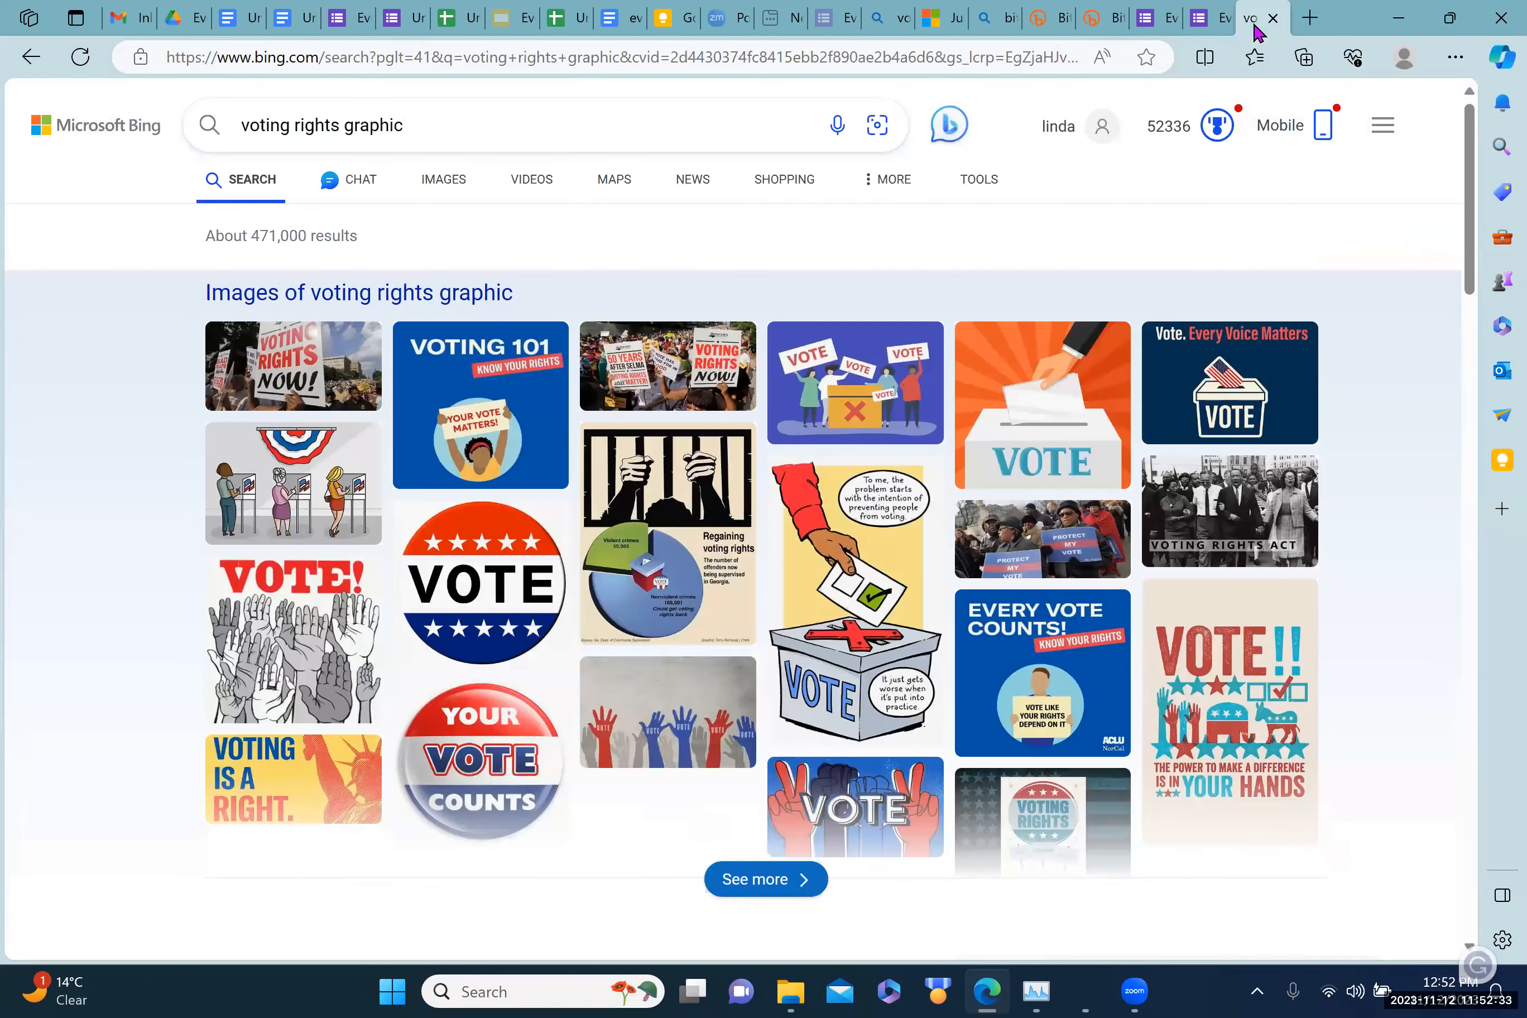
right_click(492, 392)
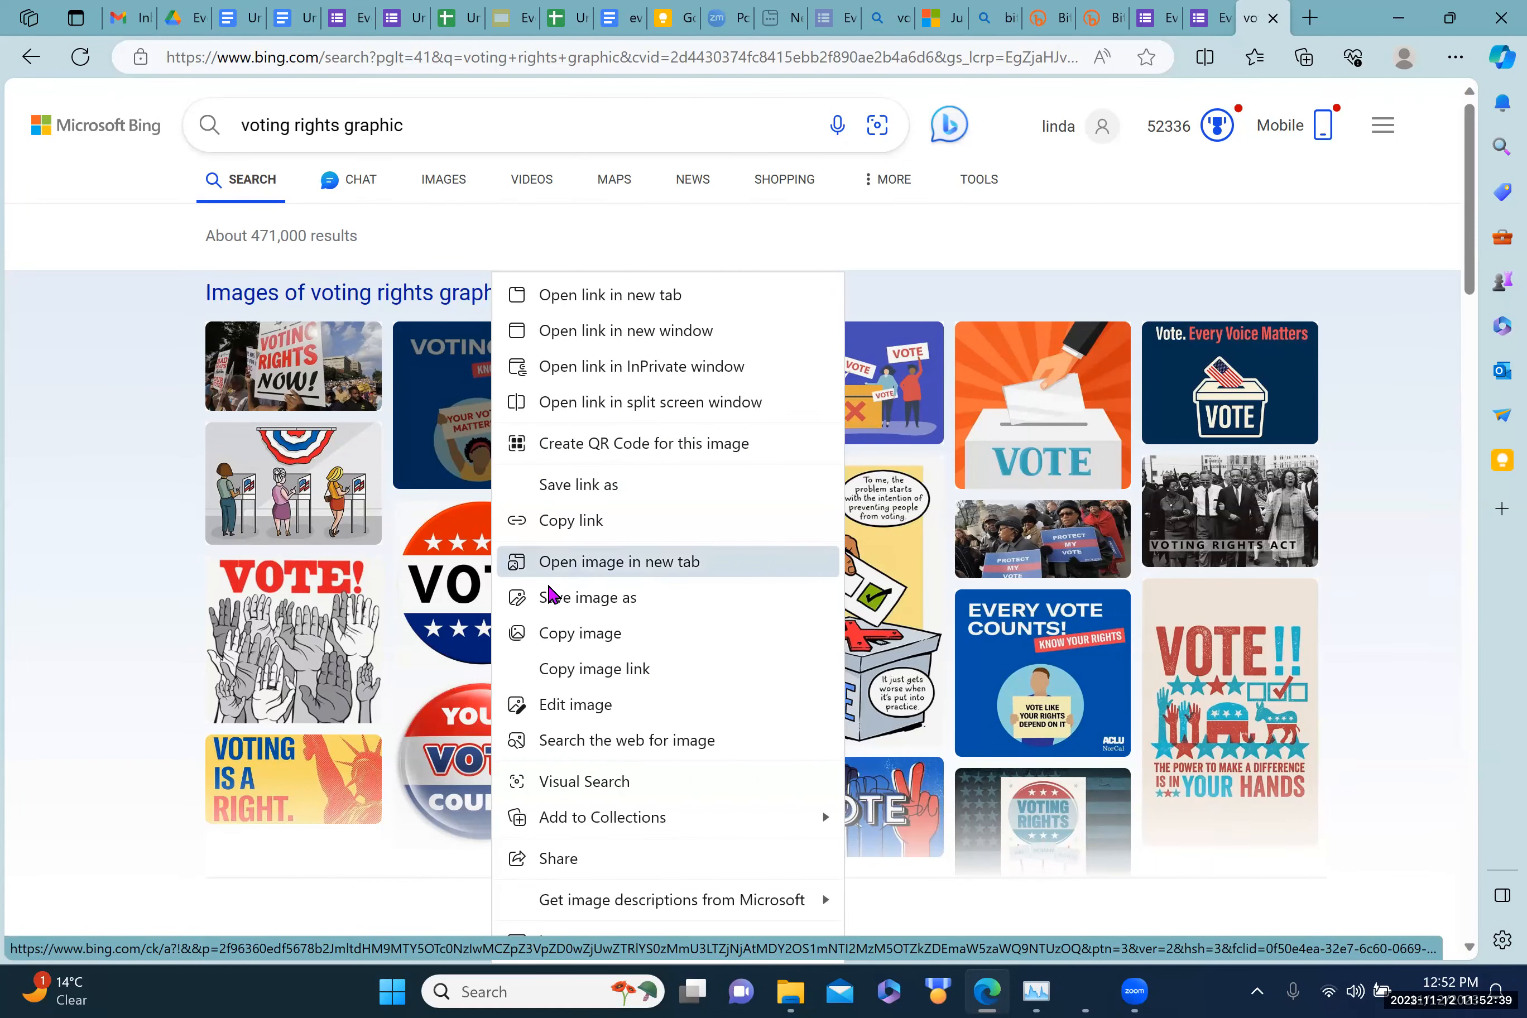
click(580, 597)
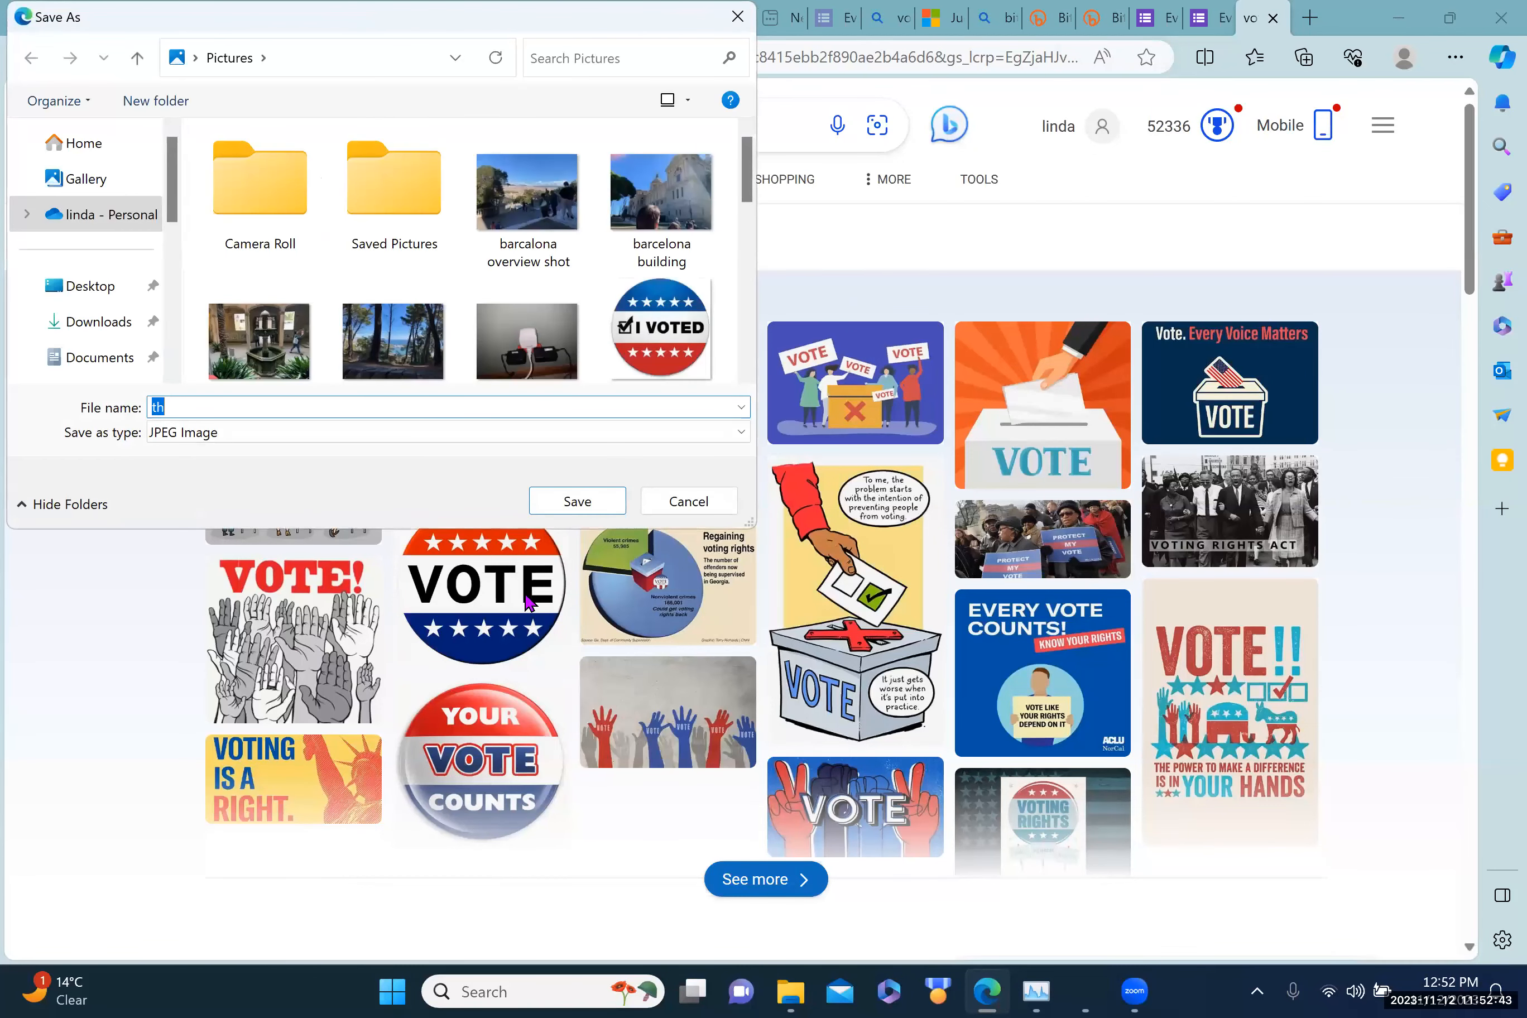
scroll(131, 236, down, 3)
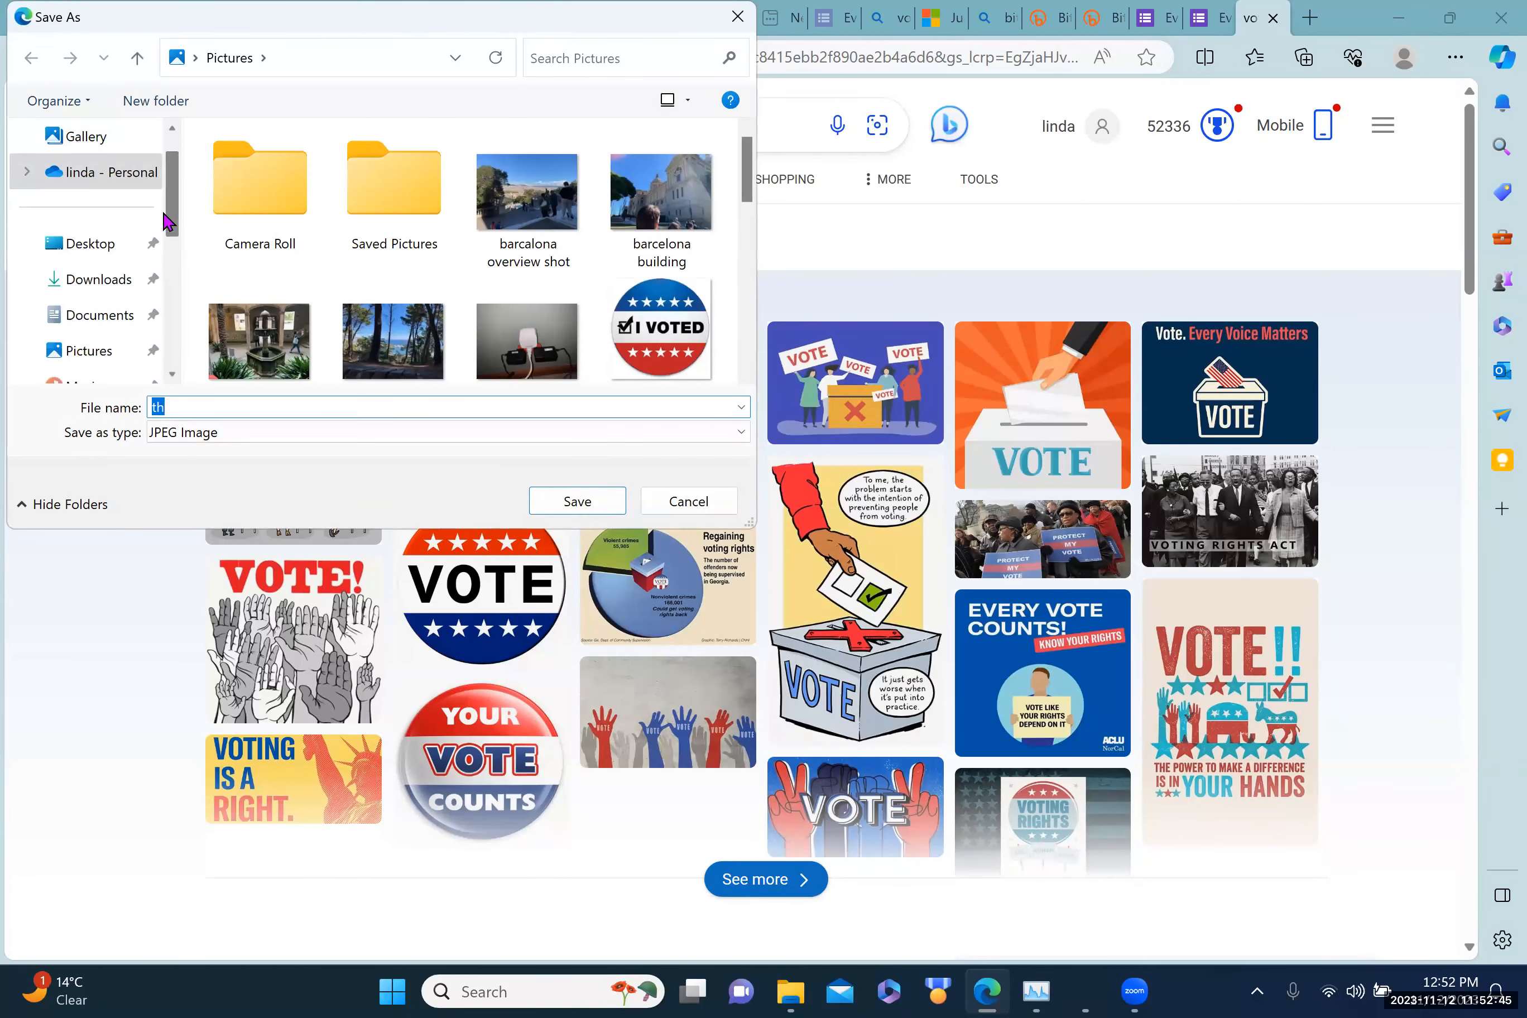
click(89, 289)
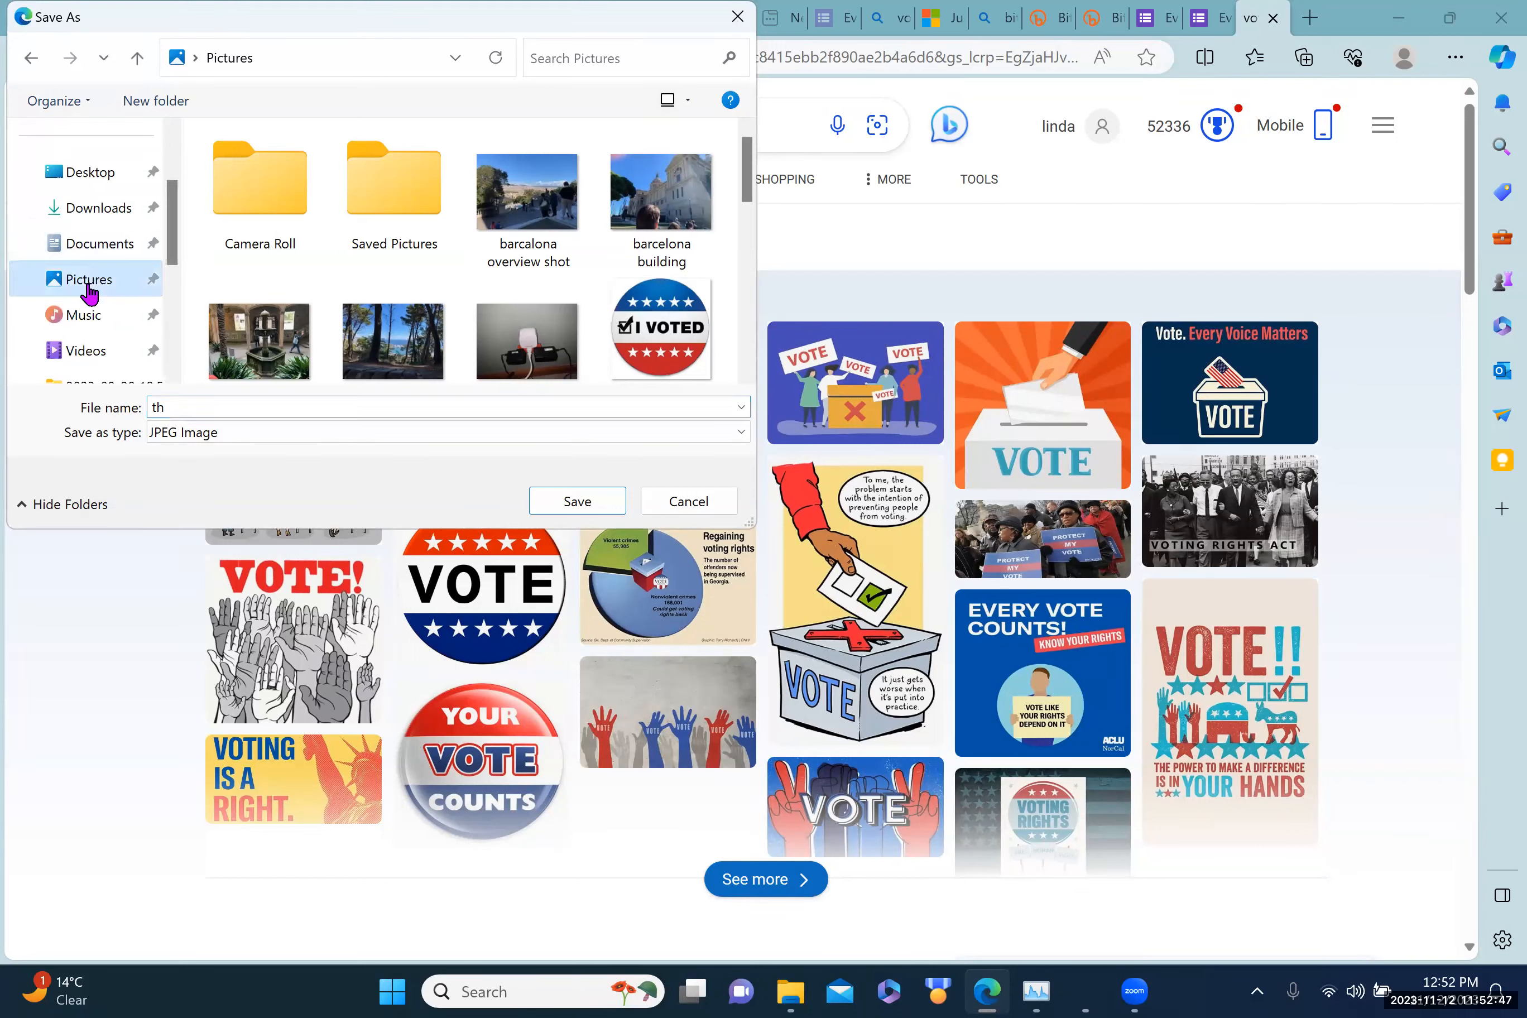
double_click(184, 406)
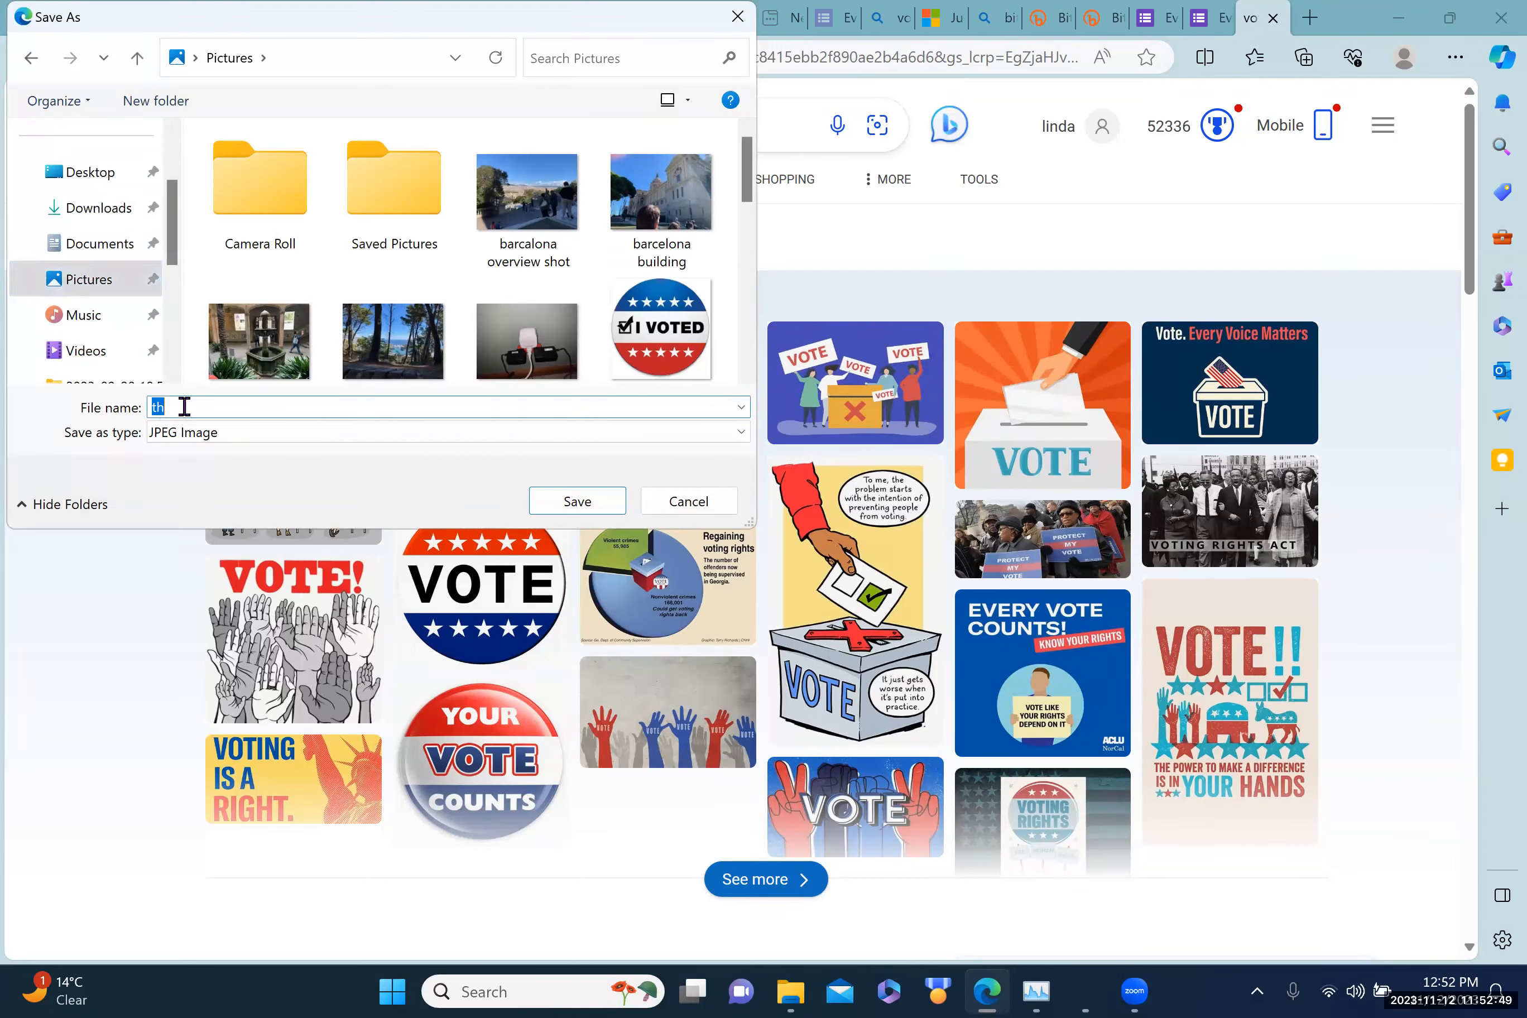
text(voting rith)
key(BackSpace)
key(BackSpace)
text(ghts)
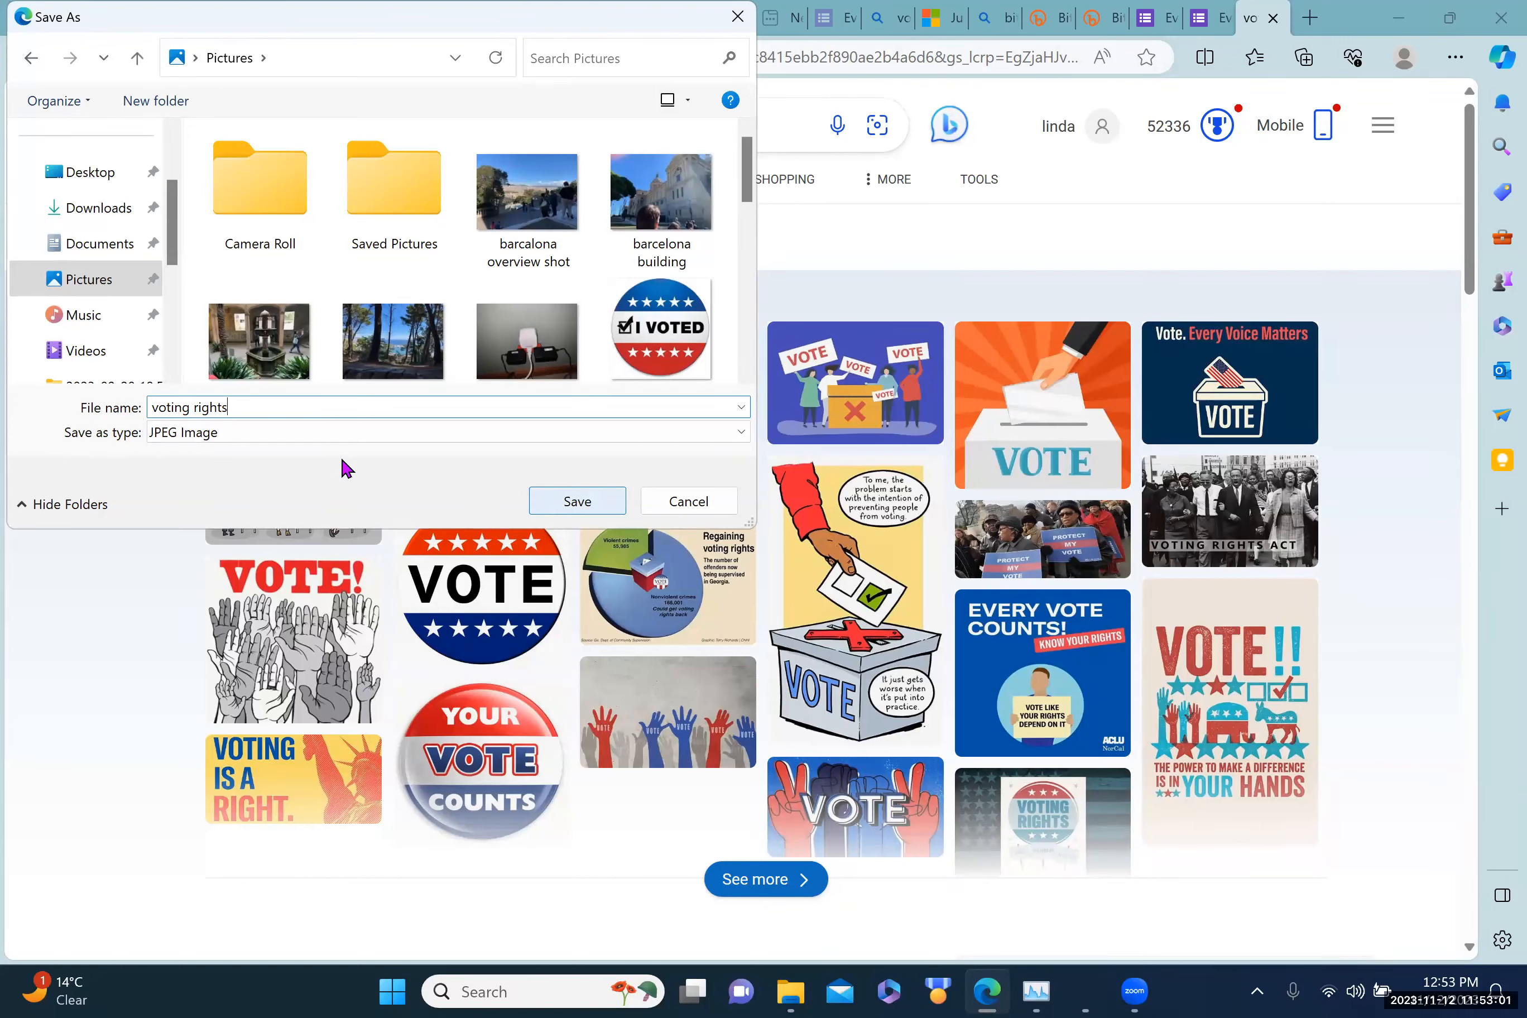
key(Return)
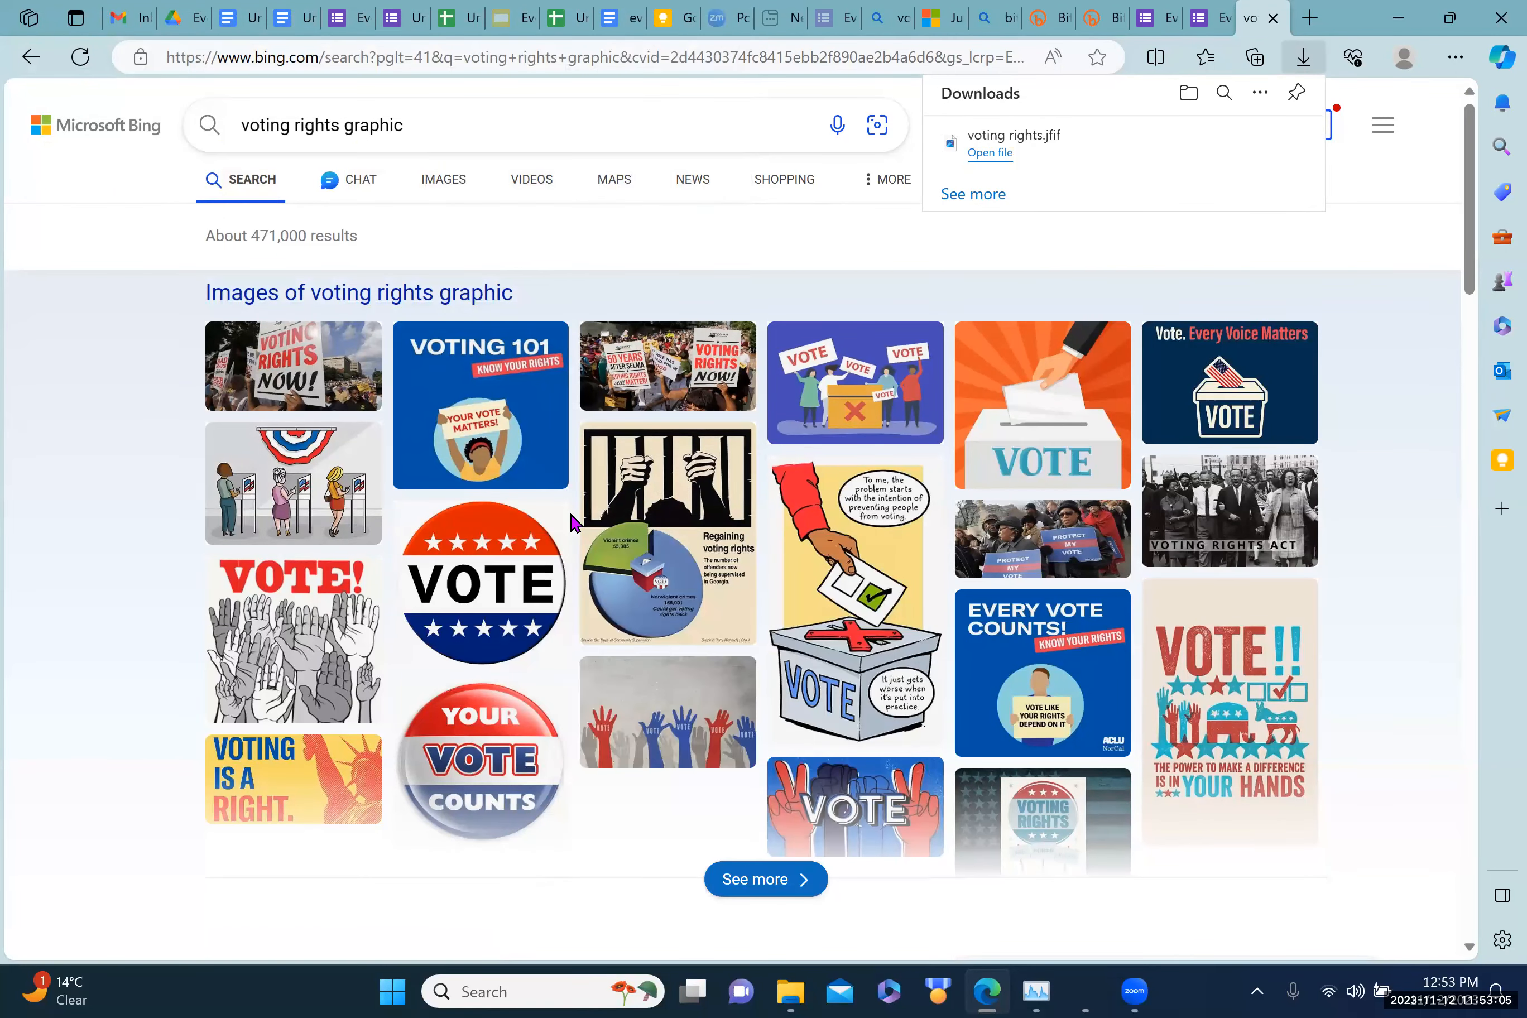
Step: Run a Bing search for 'jpeg to png' in a new Edge tab
mouse_move(573, 523)
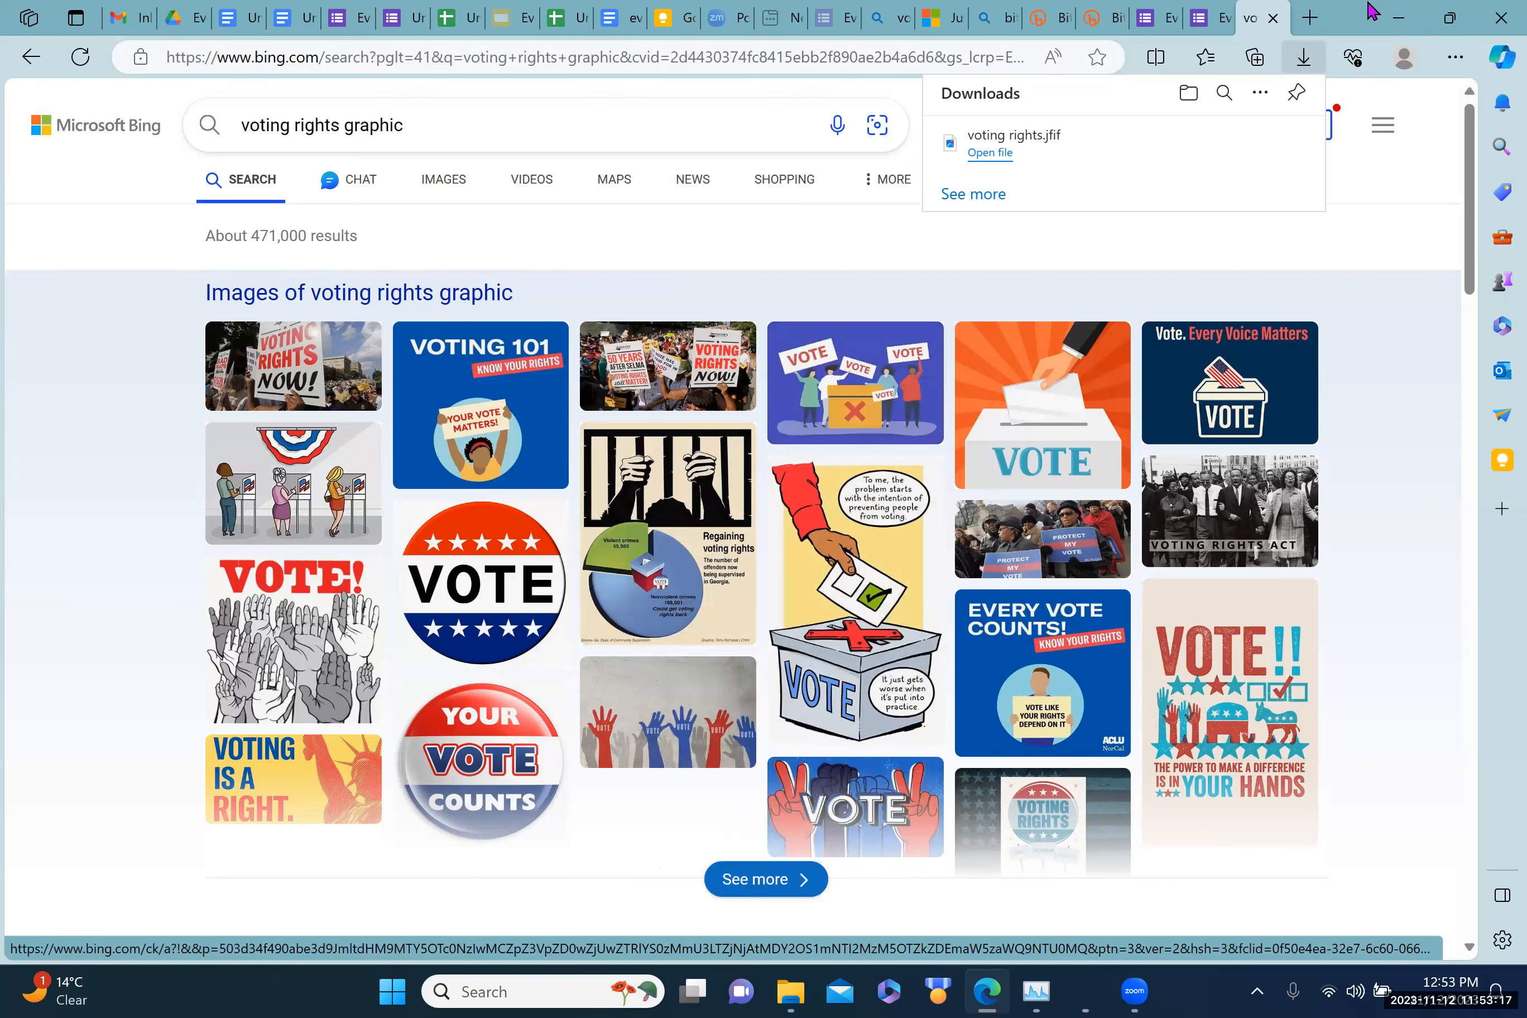
click(1308, 18)
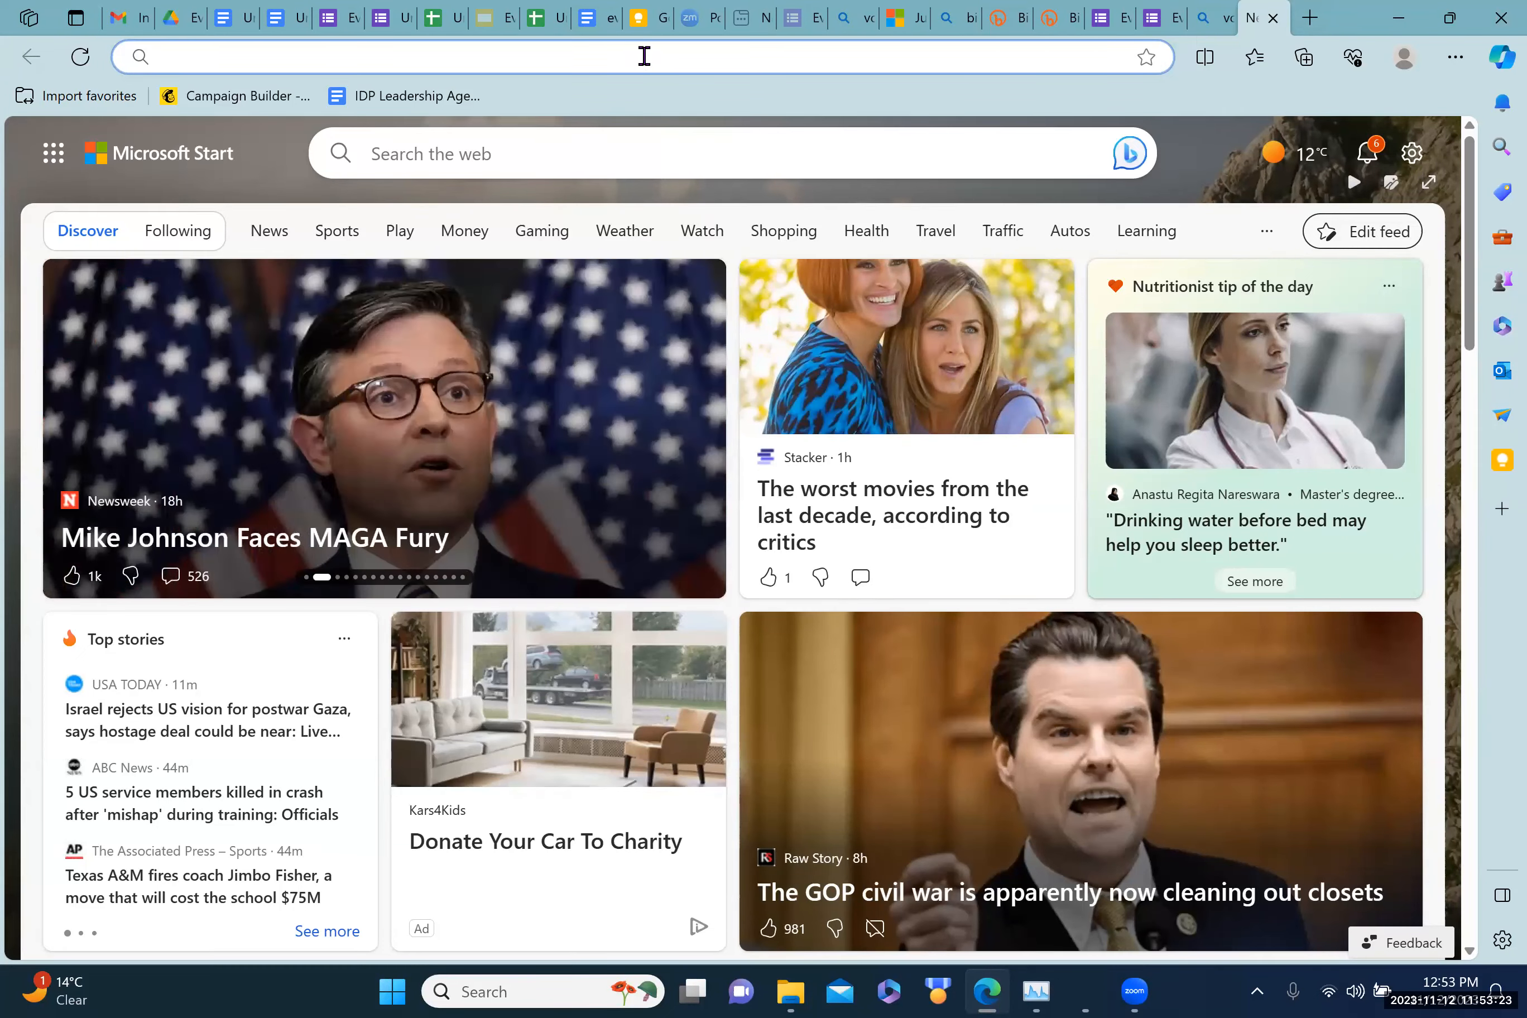
text(jpeg)
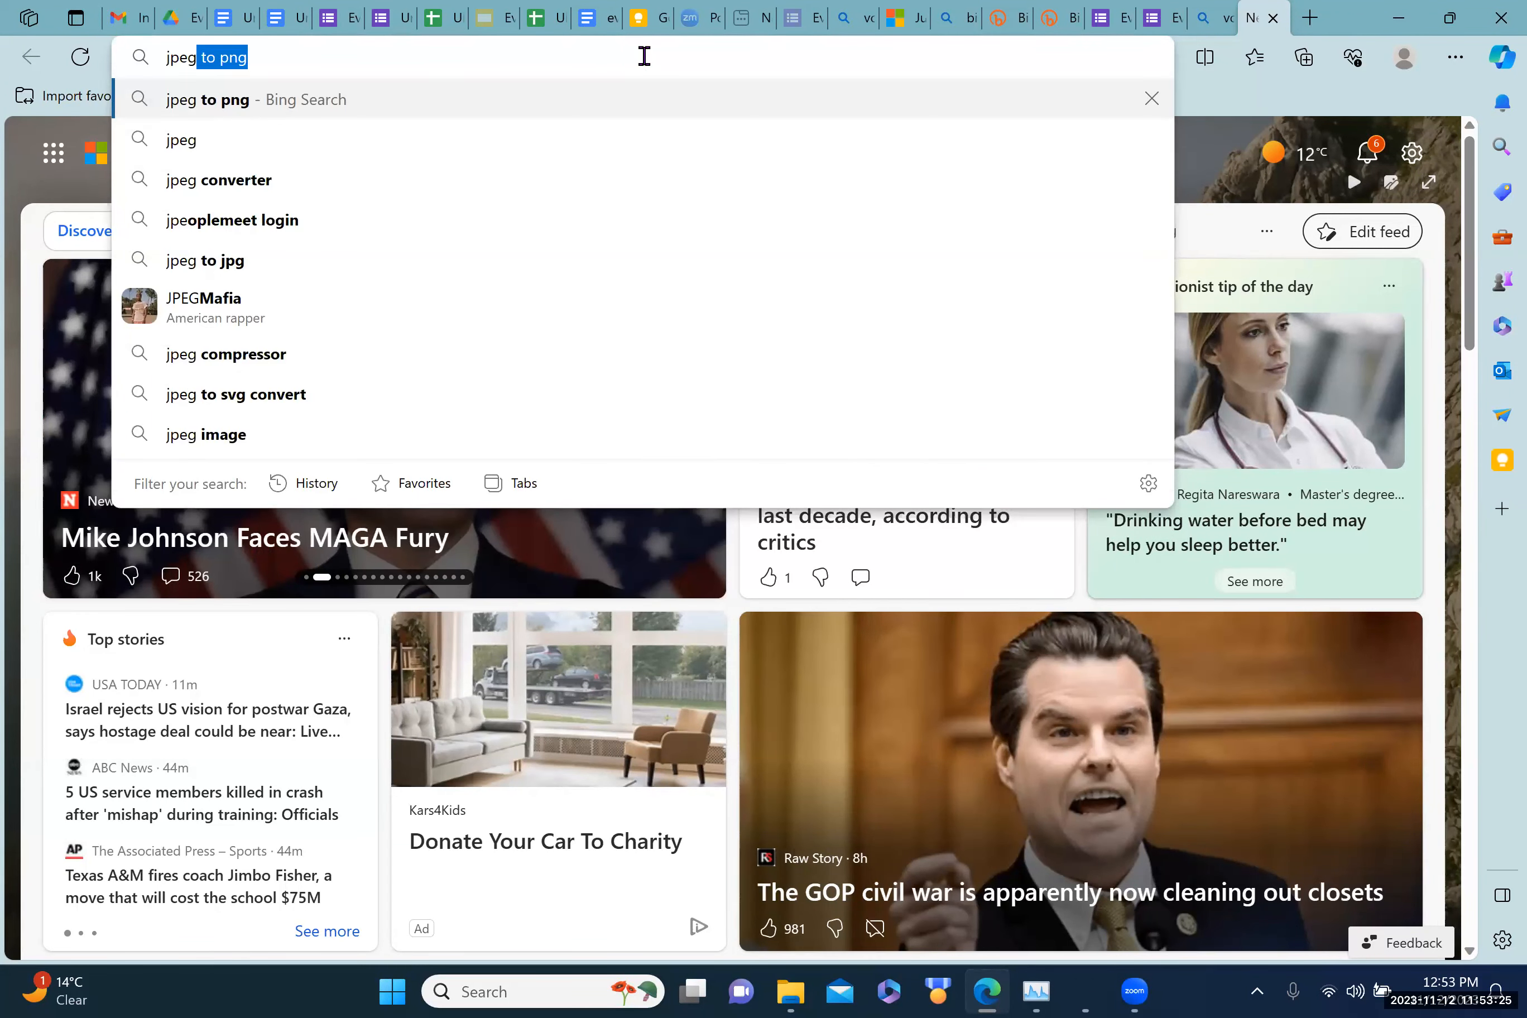
text( to)
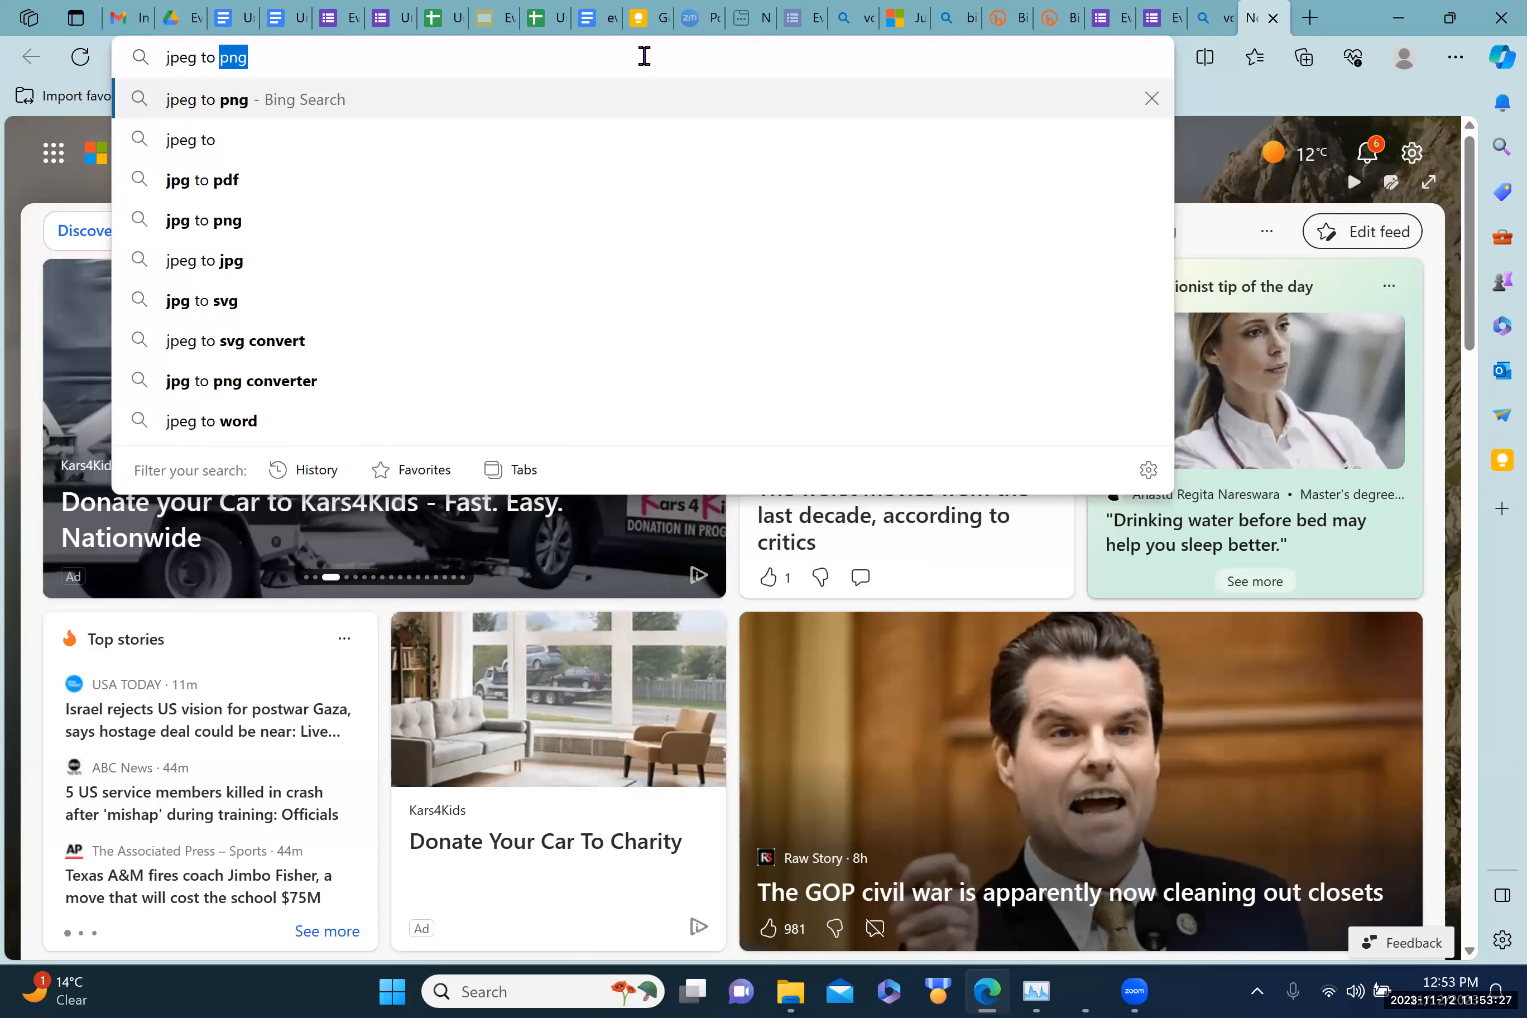
text( png)
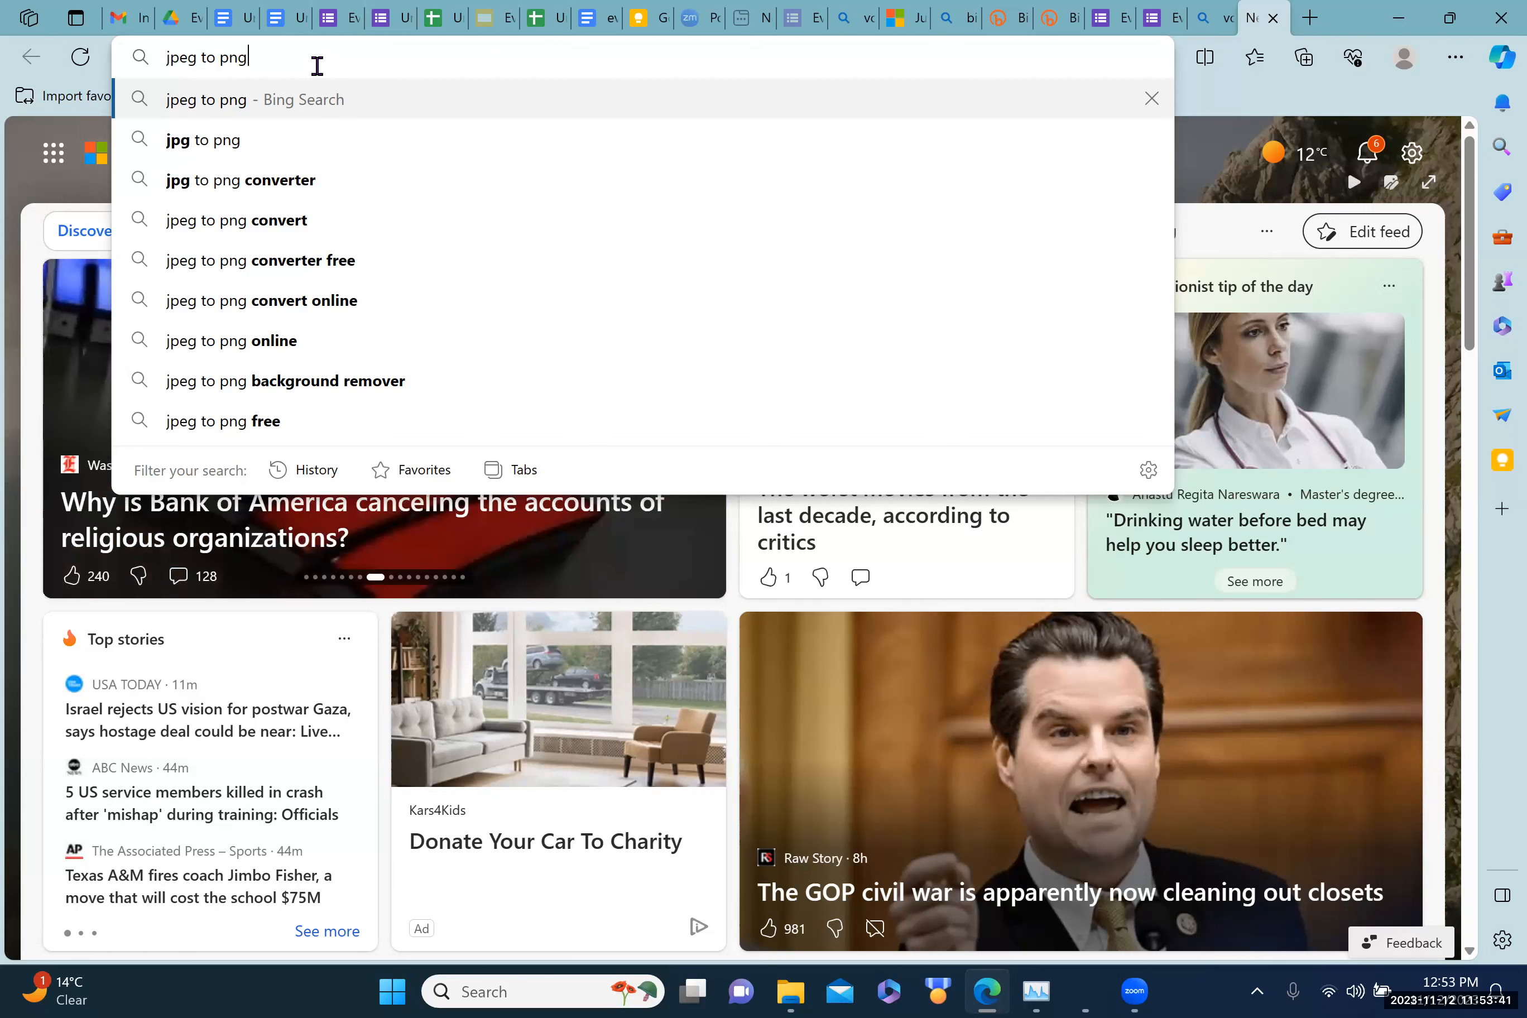
key(Return)
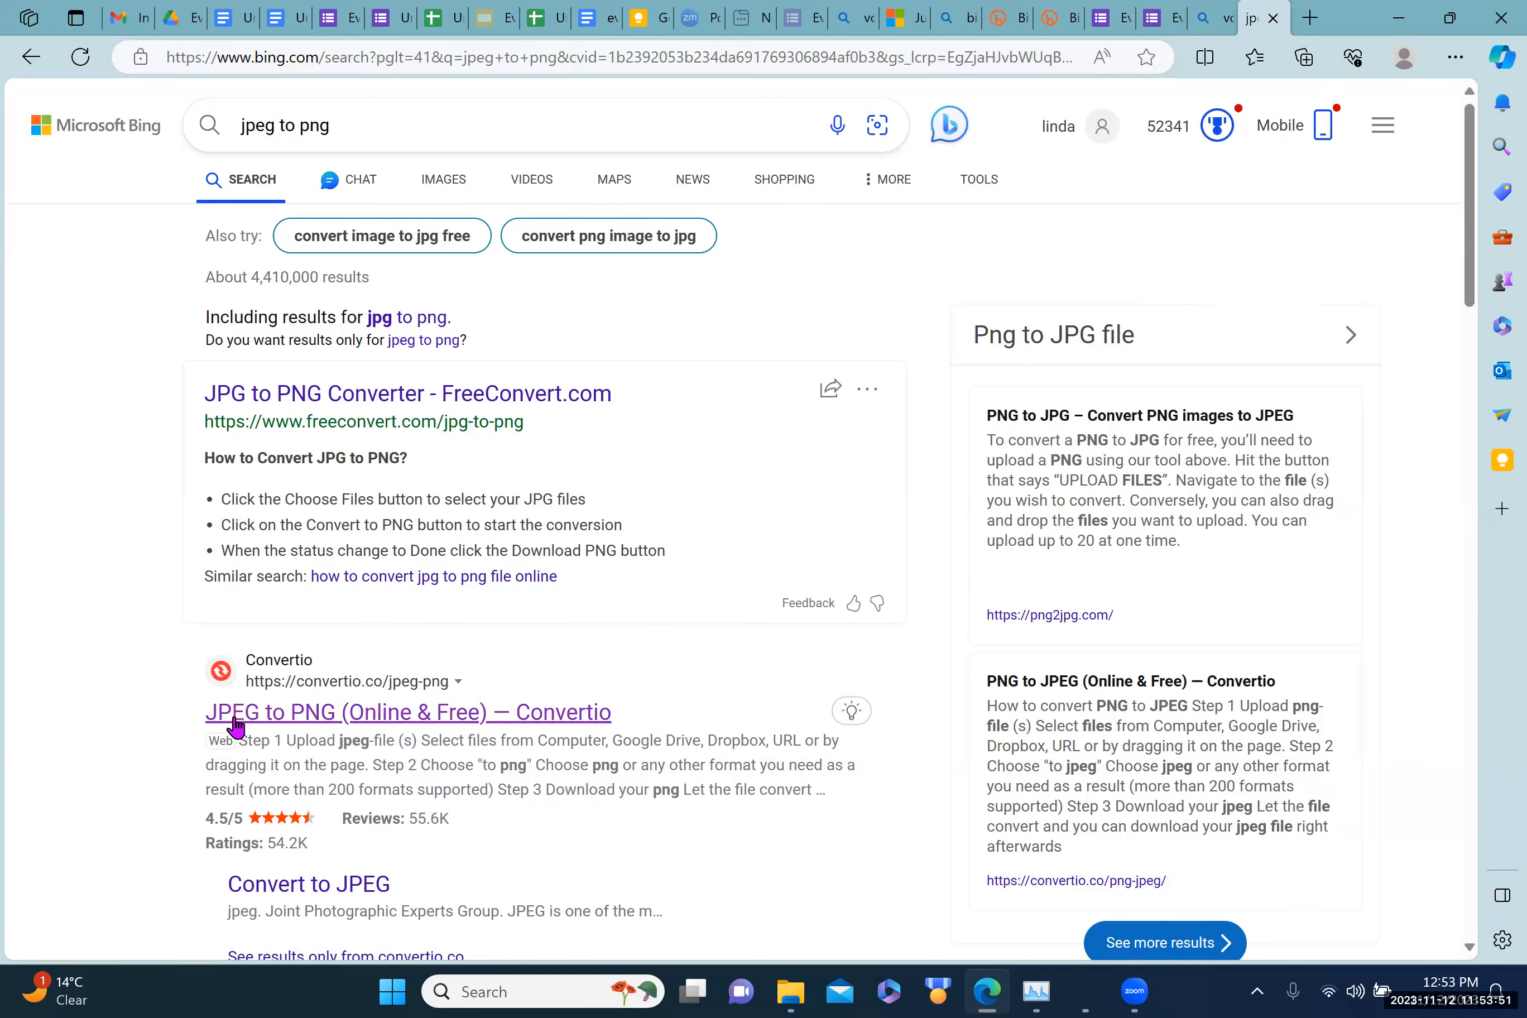
Step: Load the voting rights.jfif image into Convertio's JPEG to PNG converter
click(314, 718)
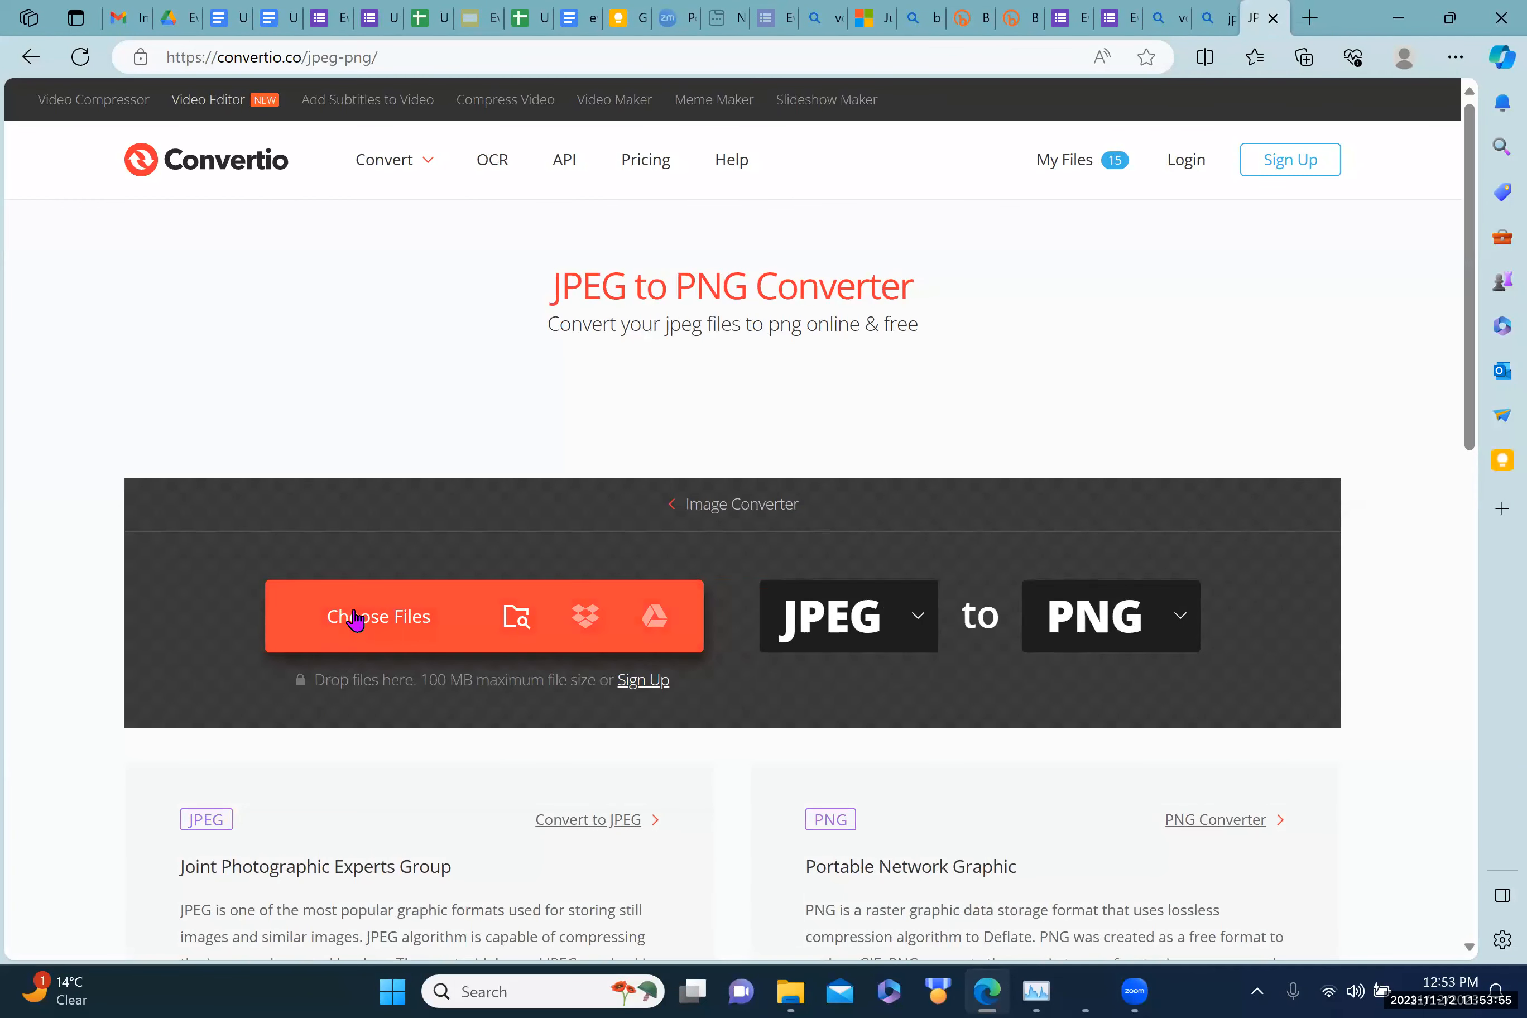
click(388, 620)
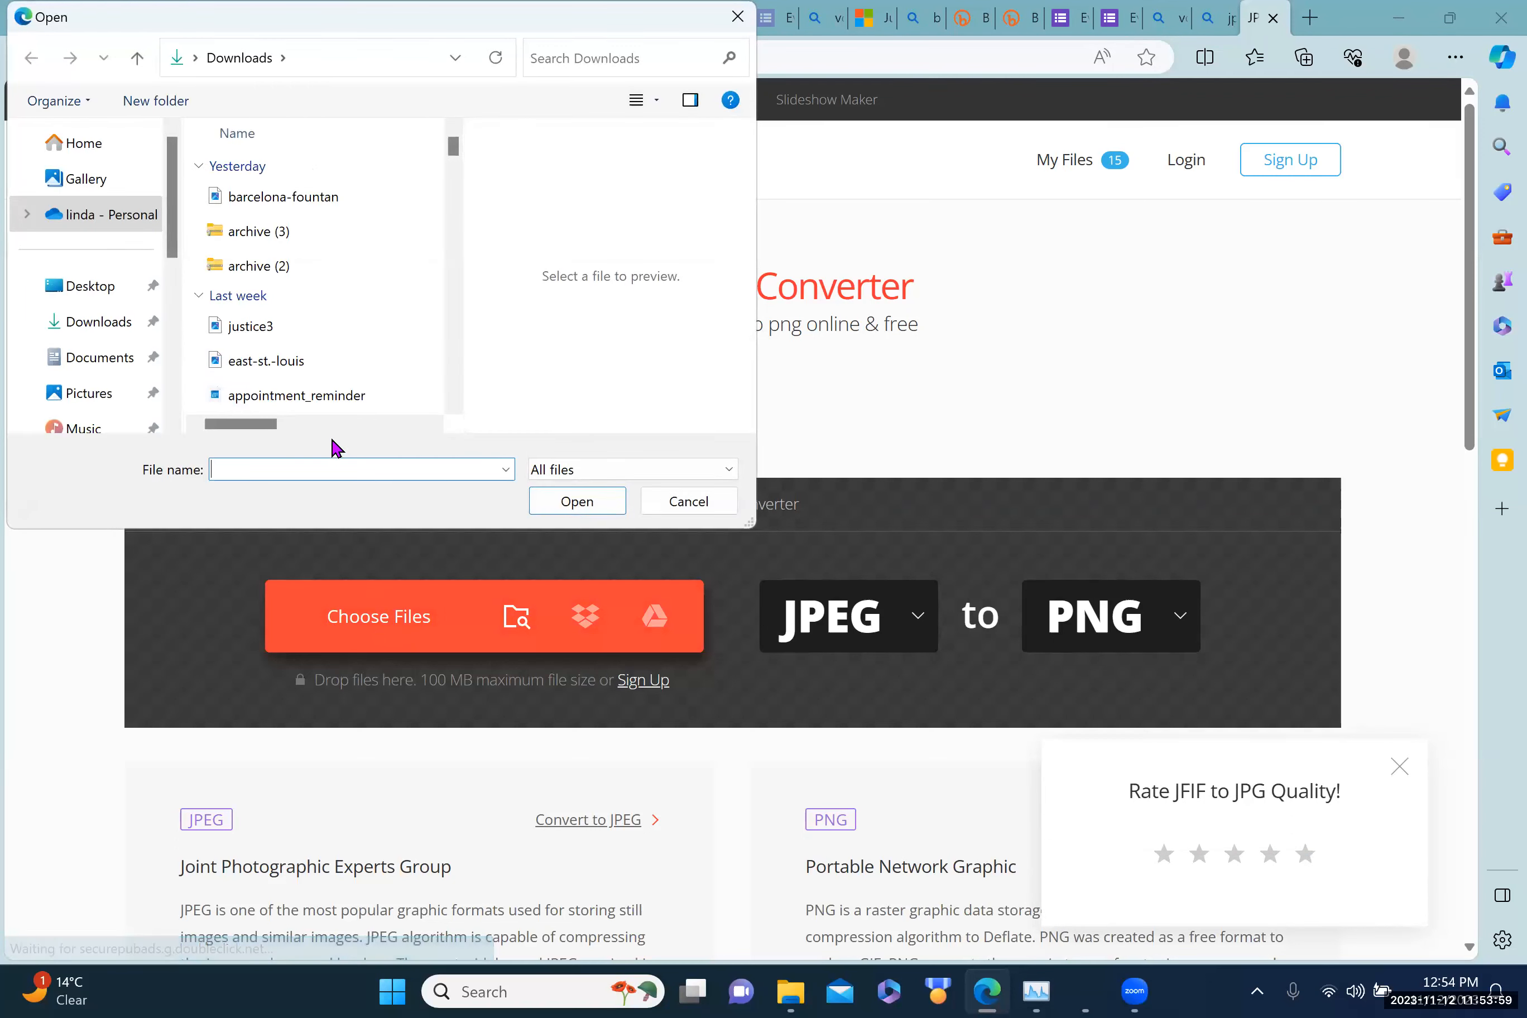
scroll(98, 397, down, 1)
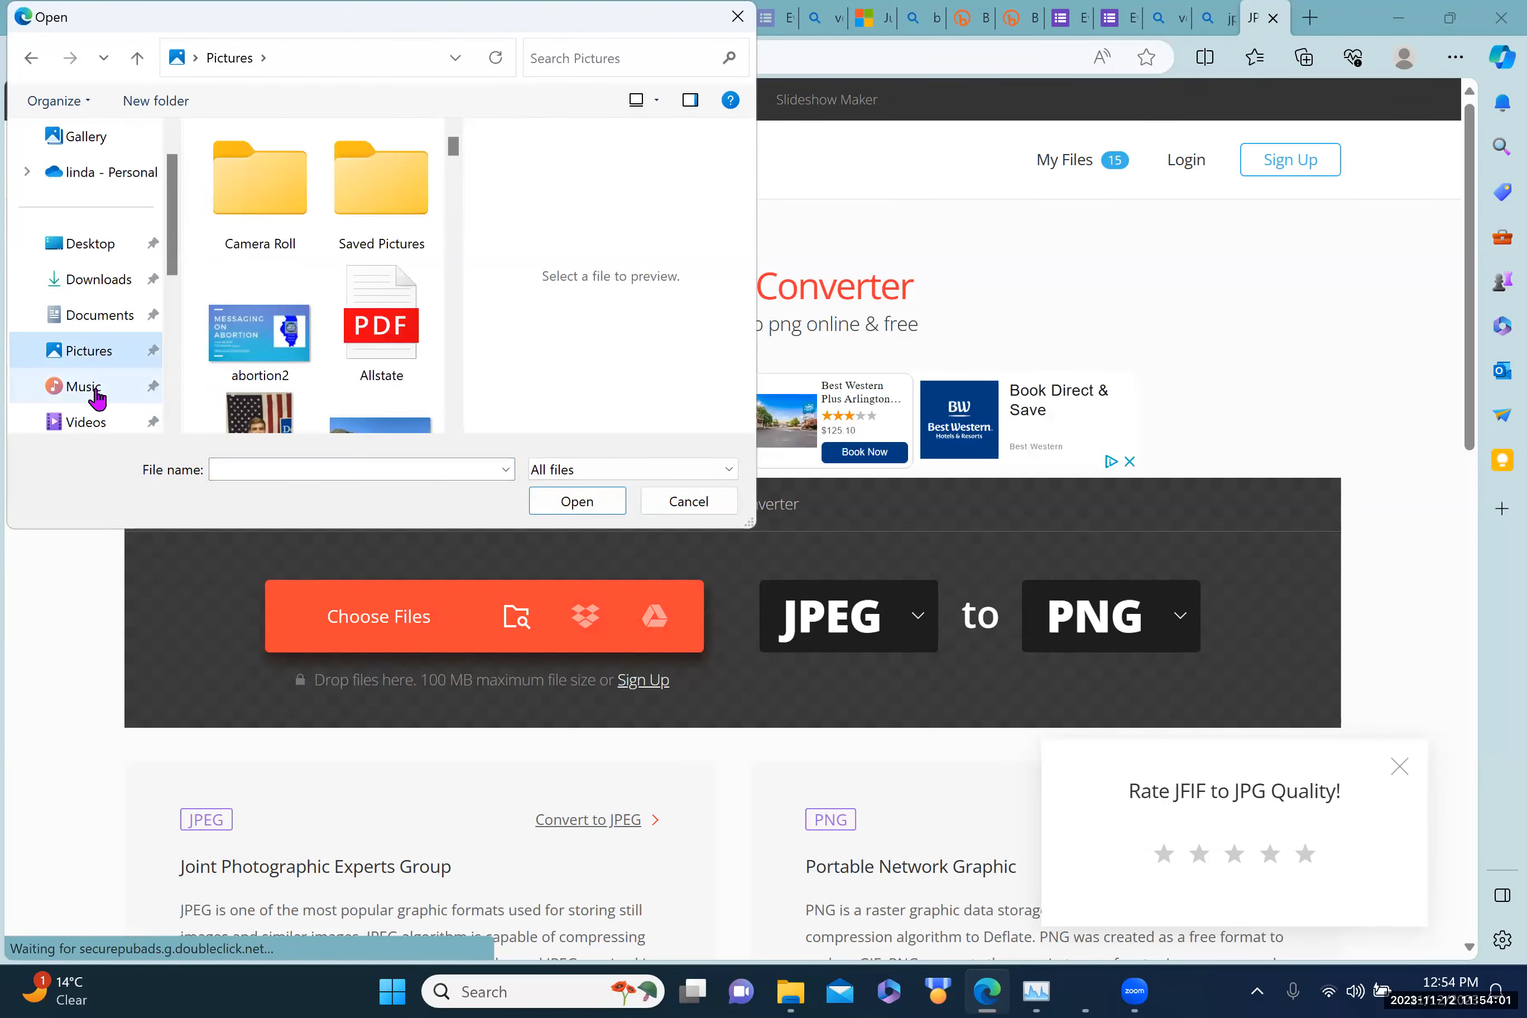
click(225, 466)
text(vo)
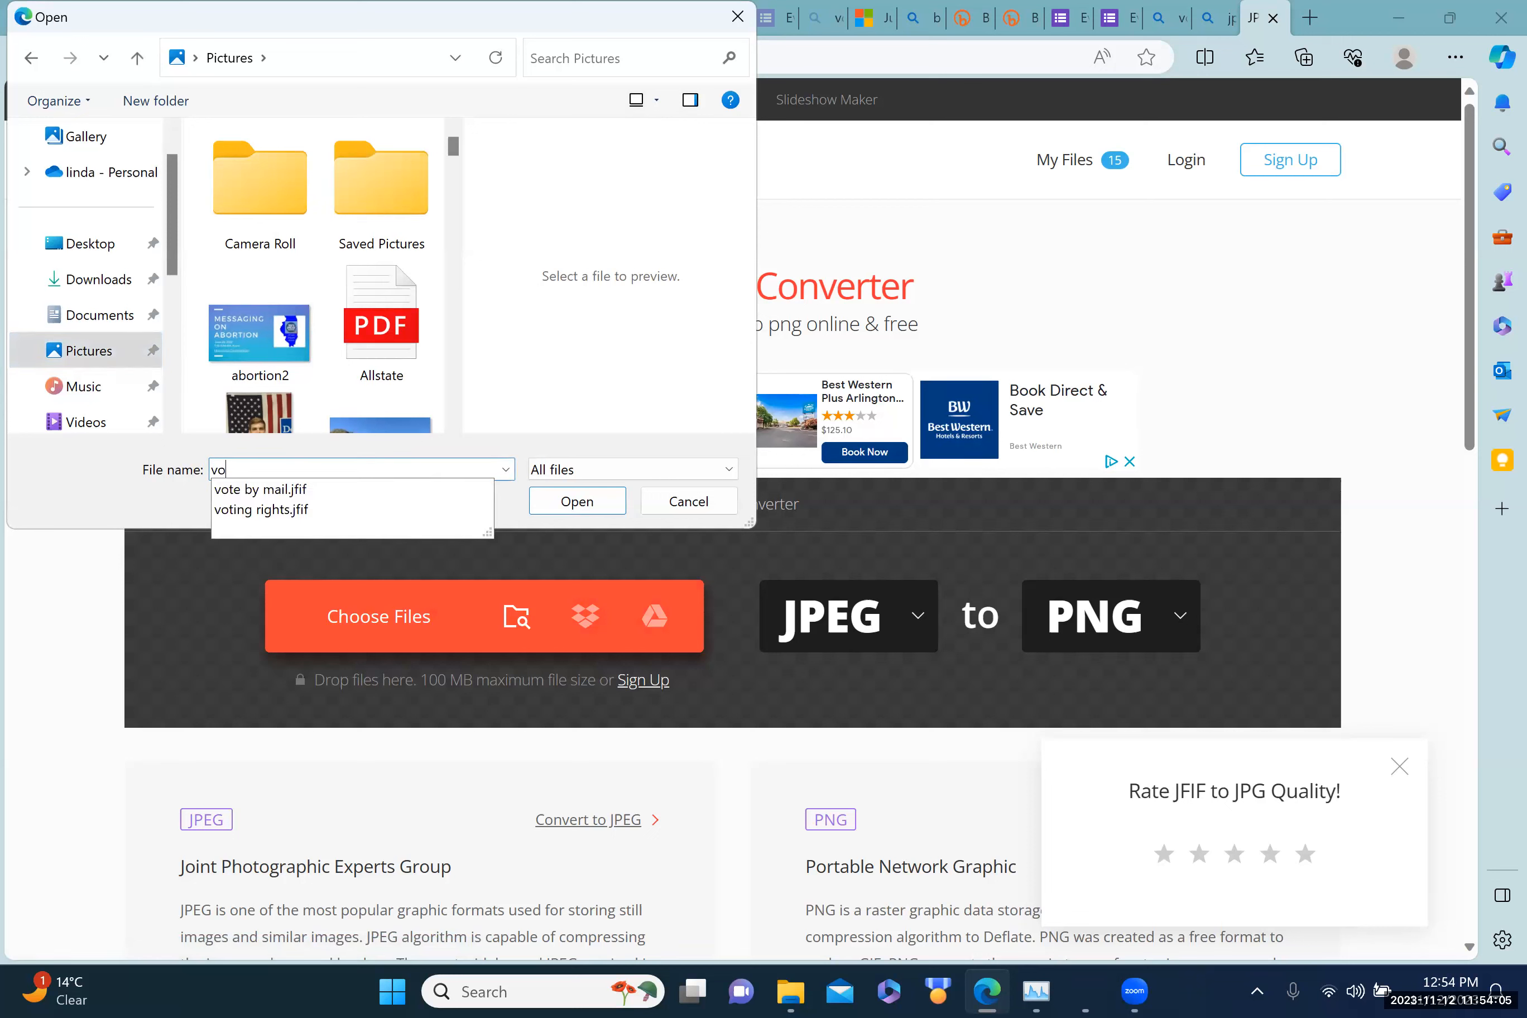
click(275, 512)
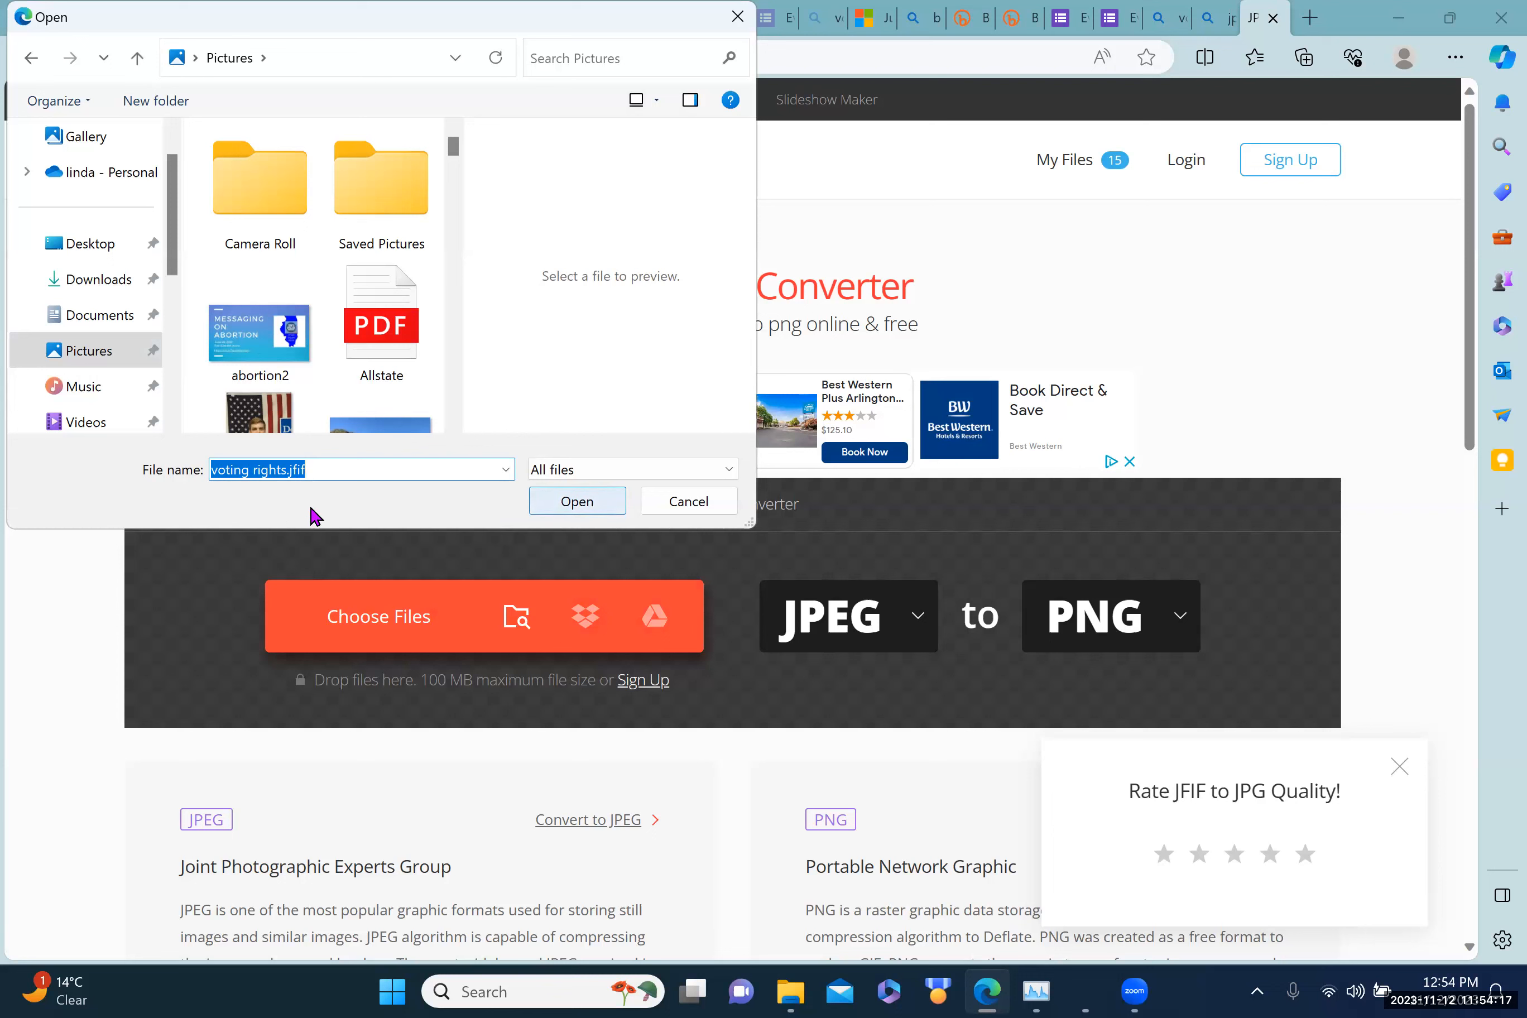
key(Return)
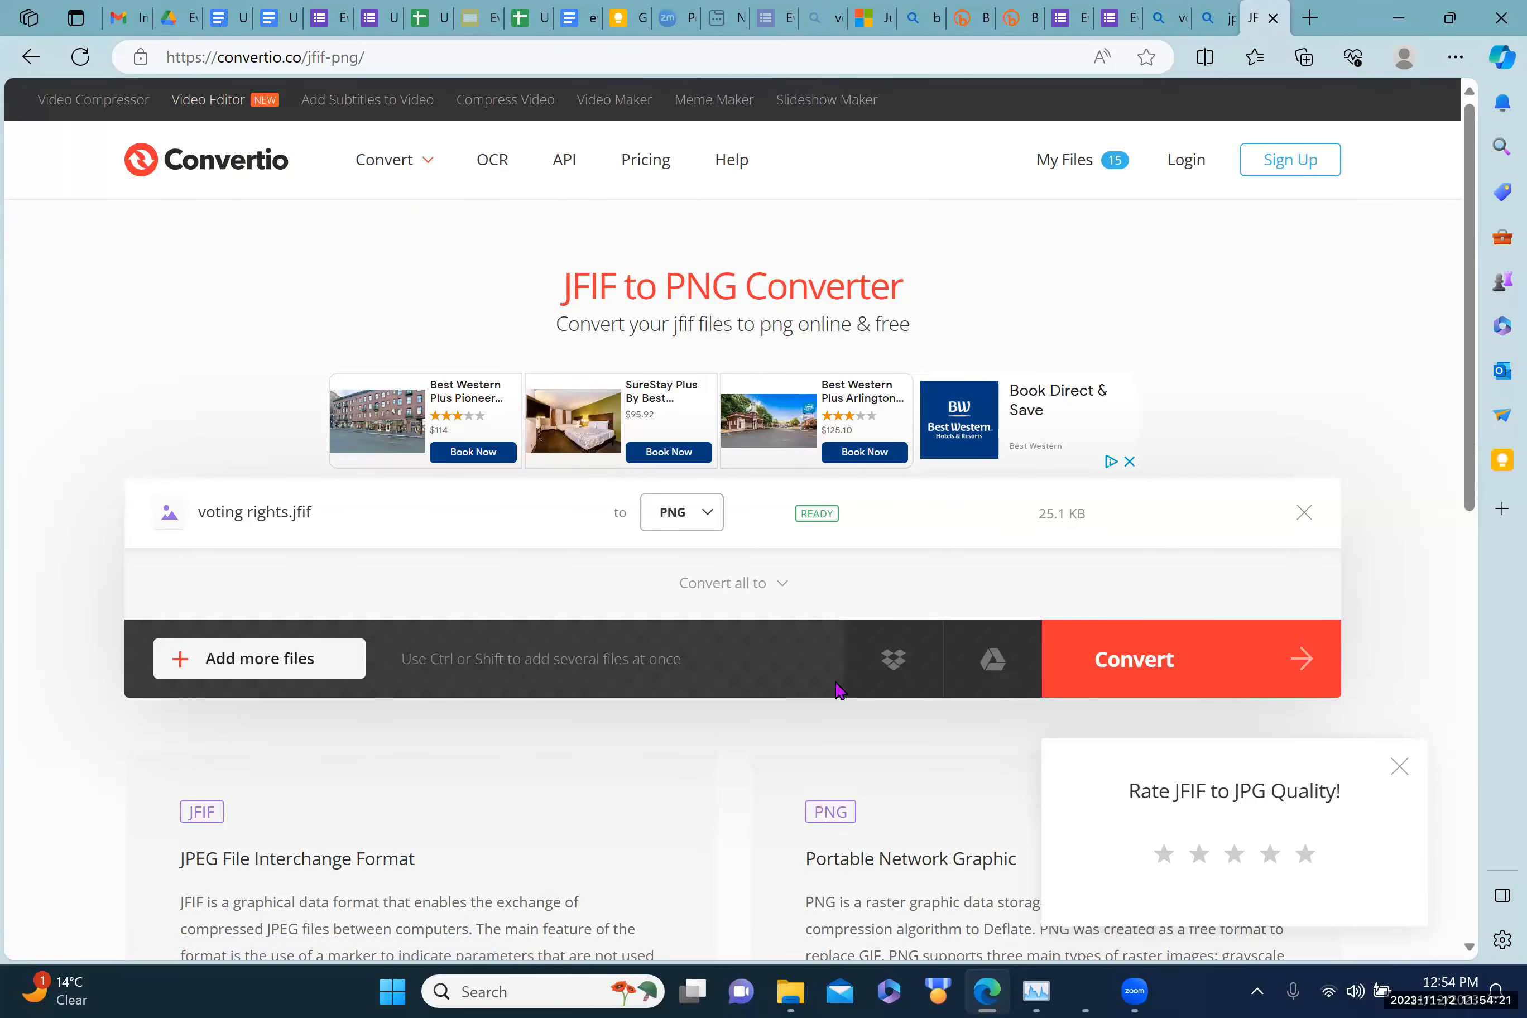
Step: Convert it and download voting-rights.png, then return to the Google Doc
click(1146, 672)
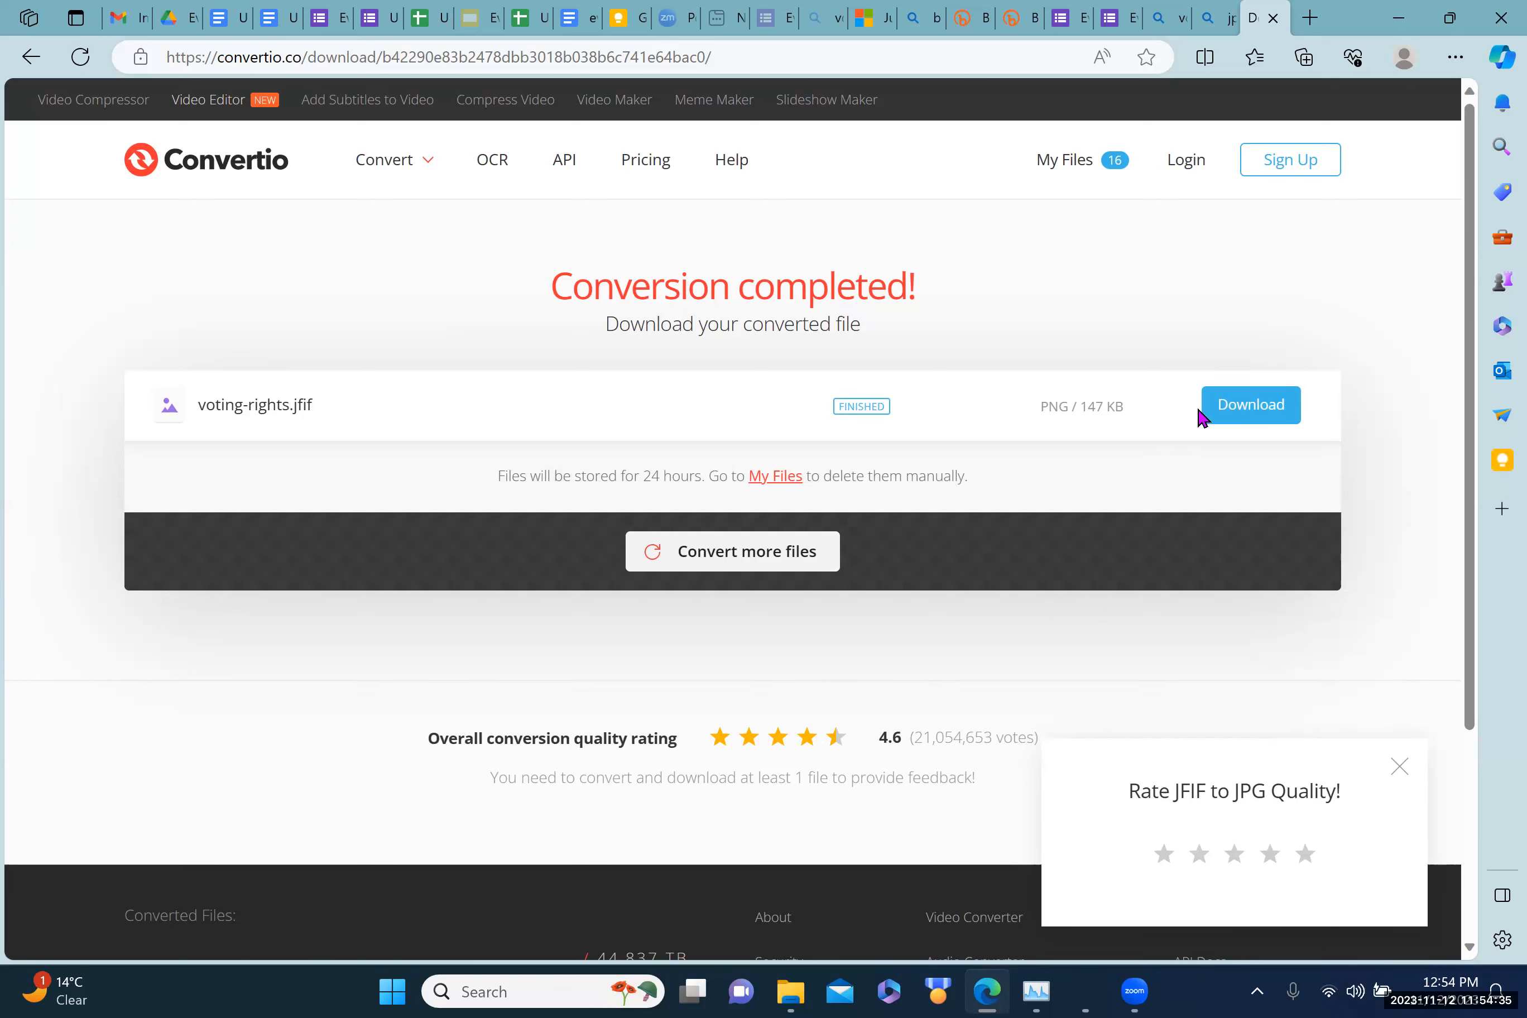
click(1246, 408)
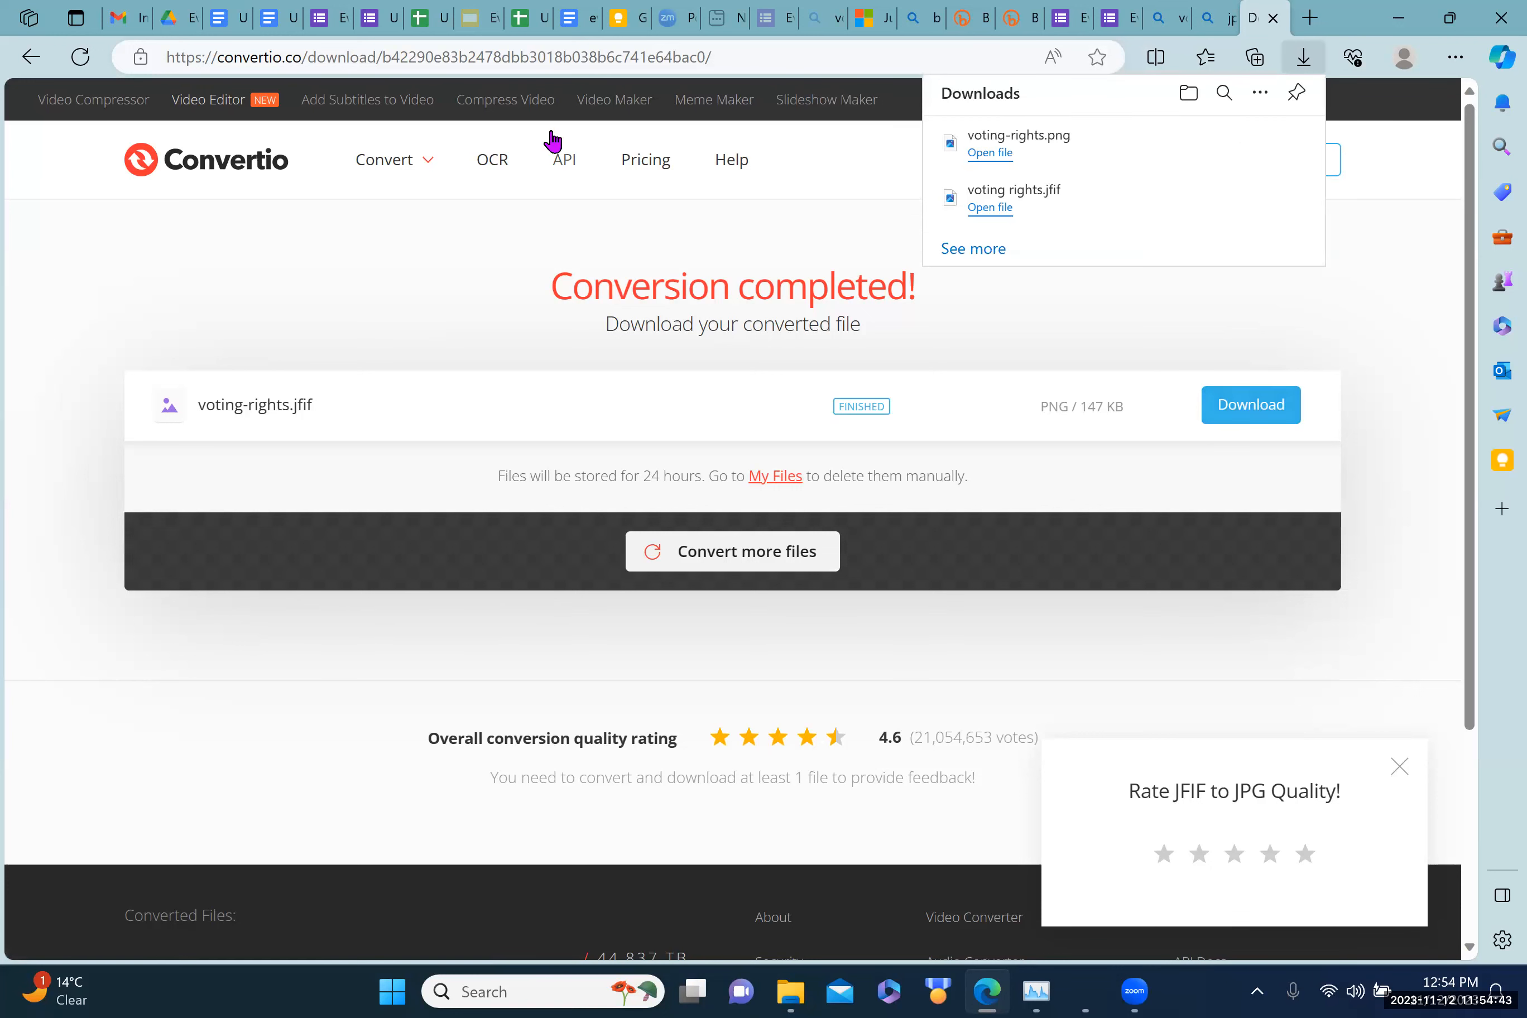
click(219, 20)
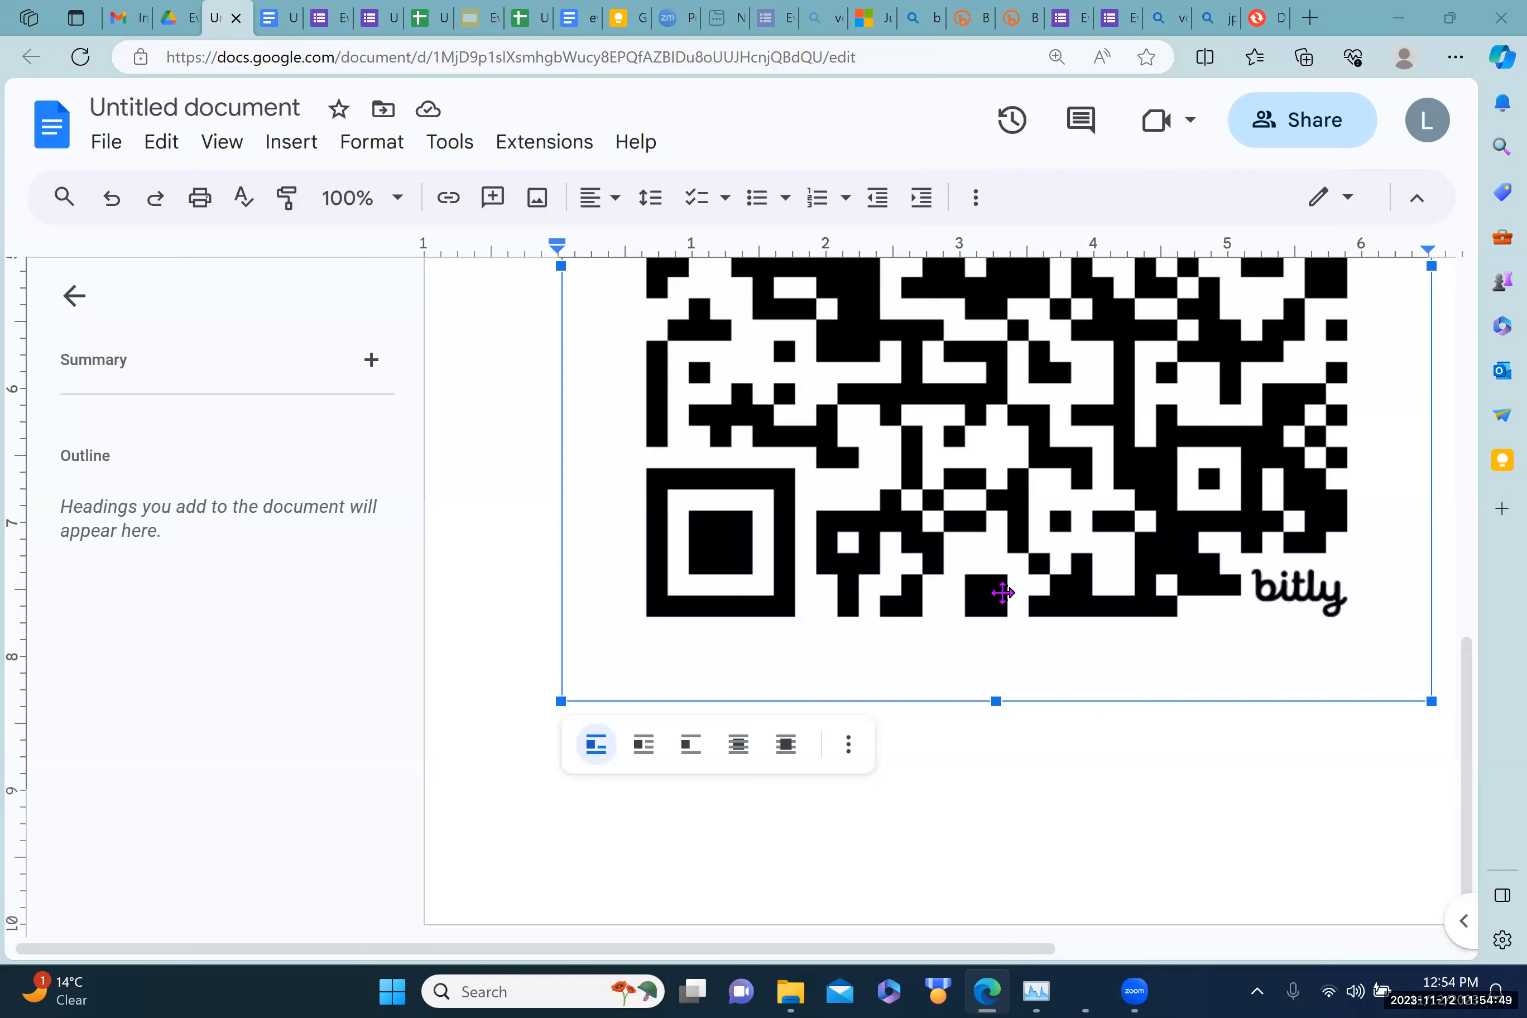
Step: Delete the QR code image beneath the bit.ly link
key(Delete)
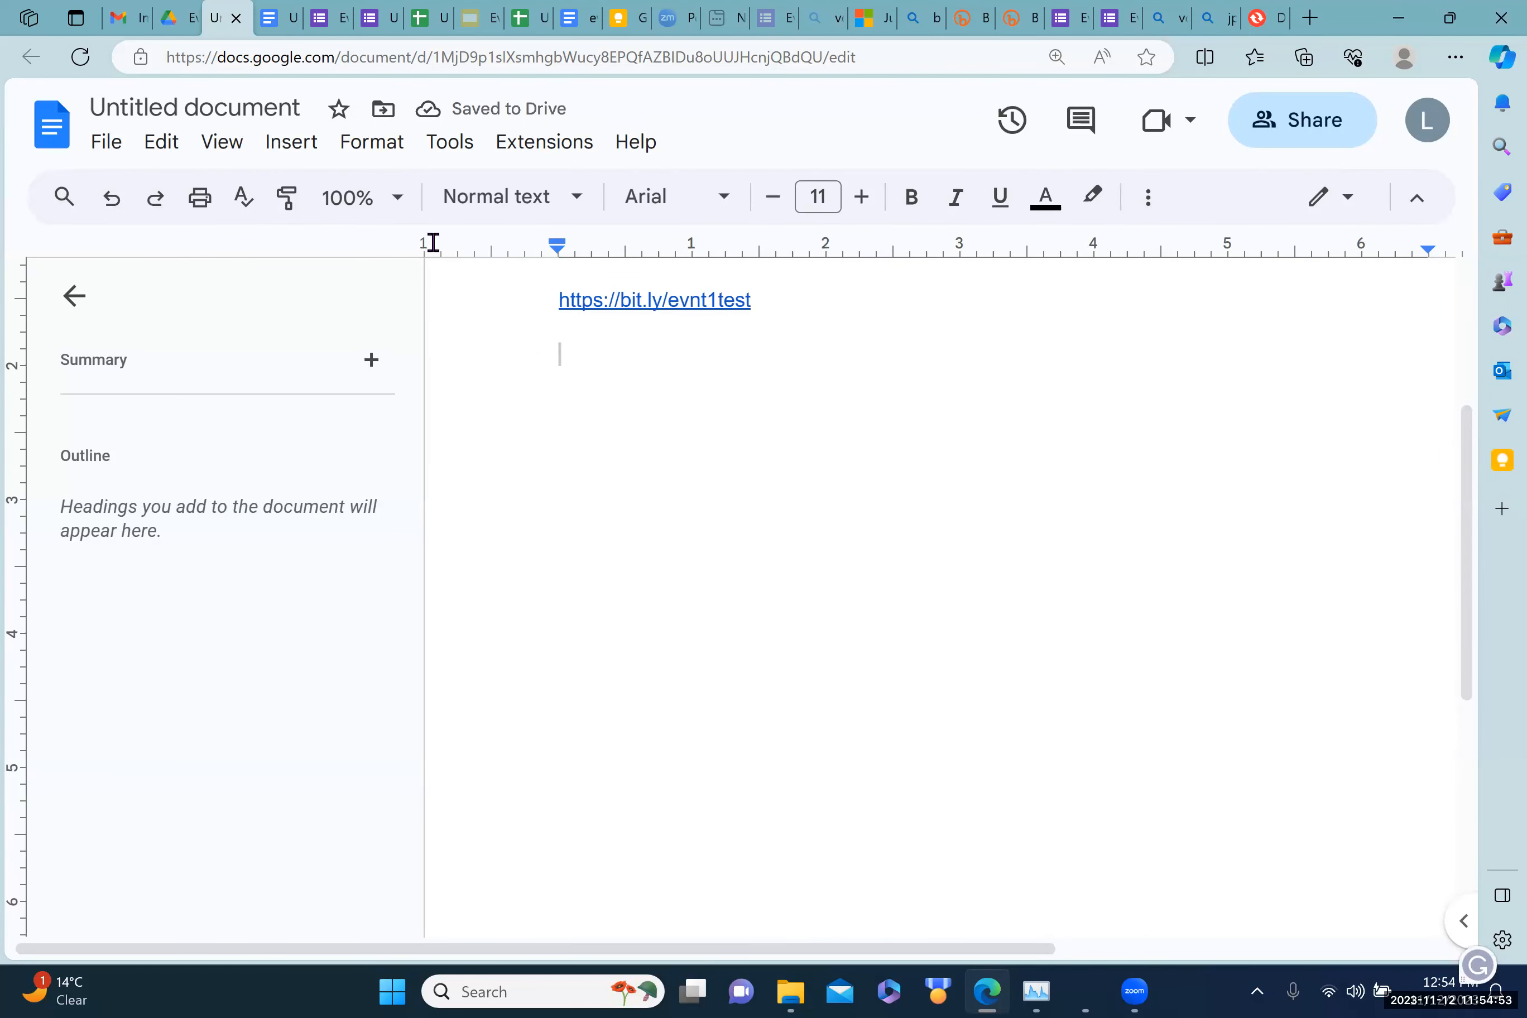
click(289, 157)
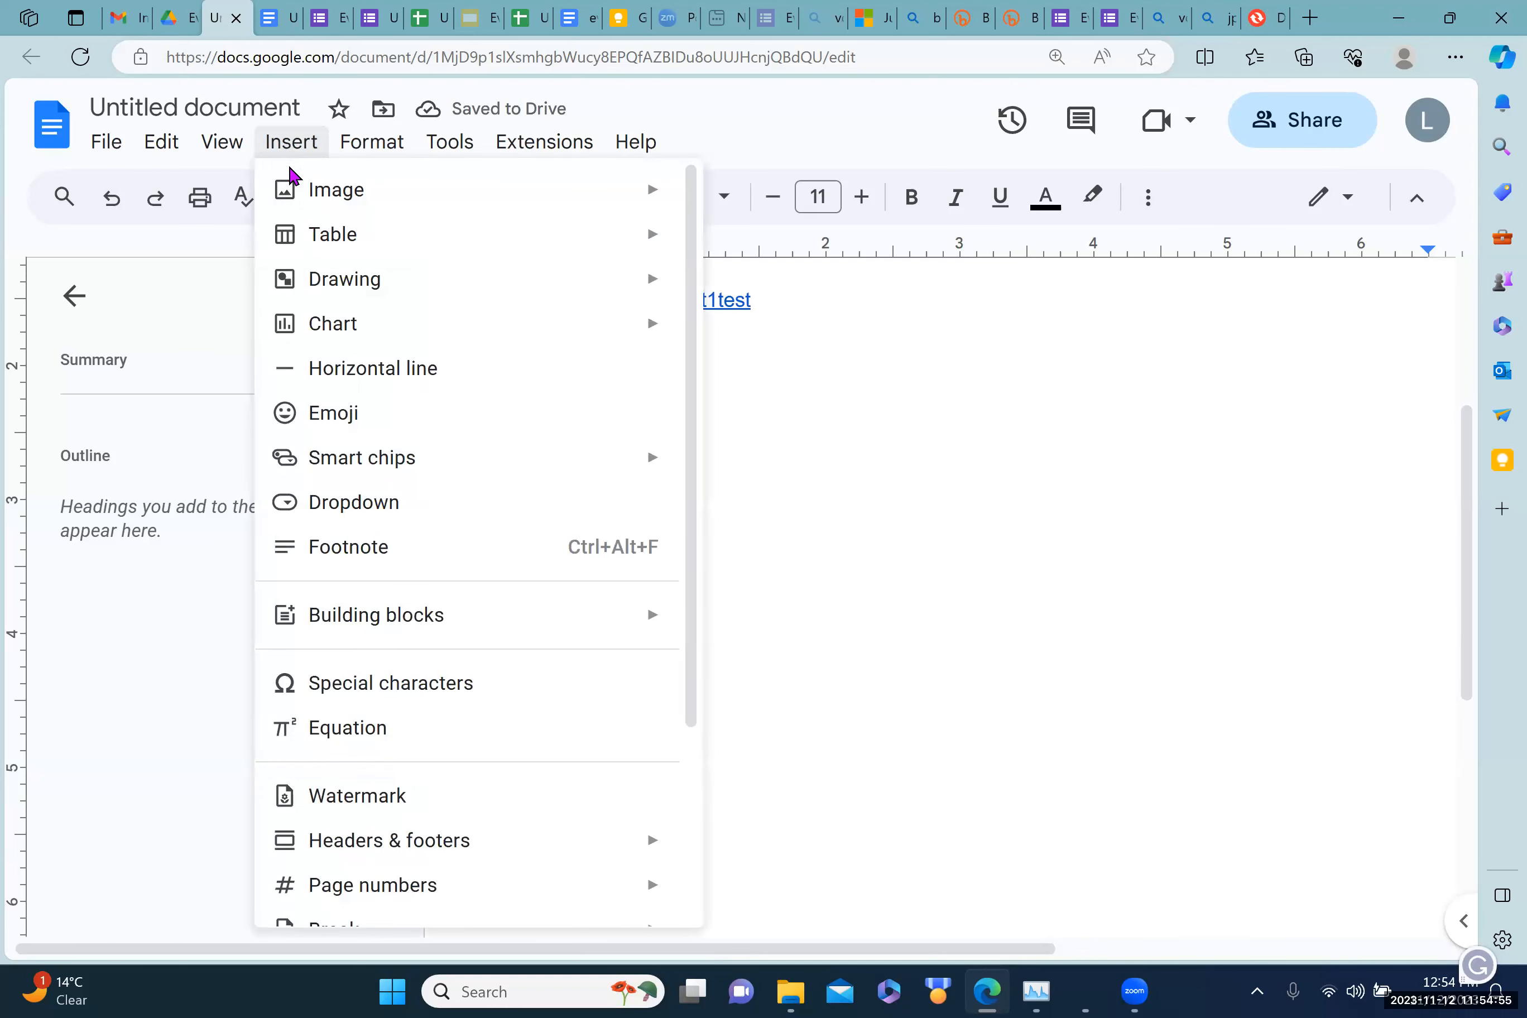
mouse_move(337, 240)
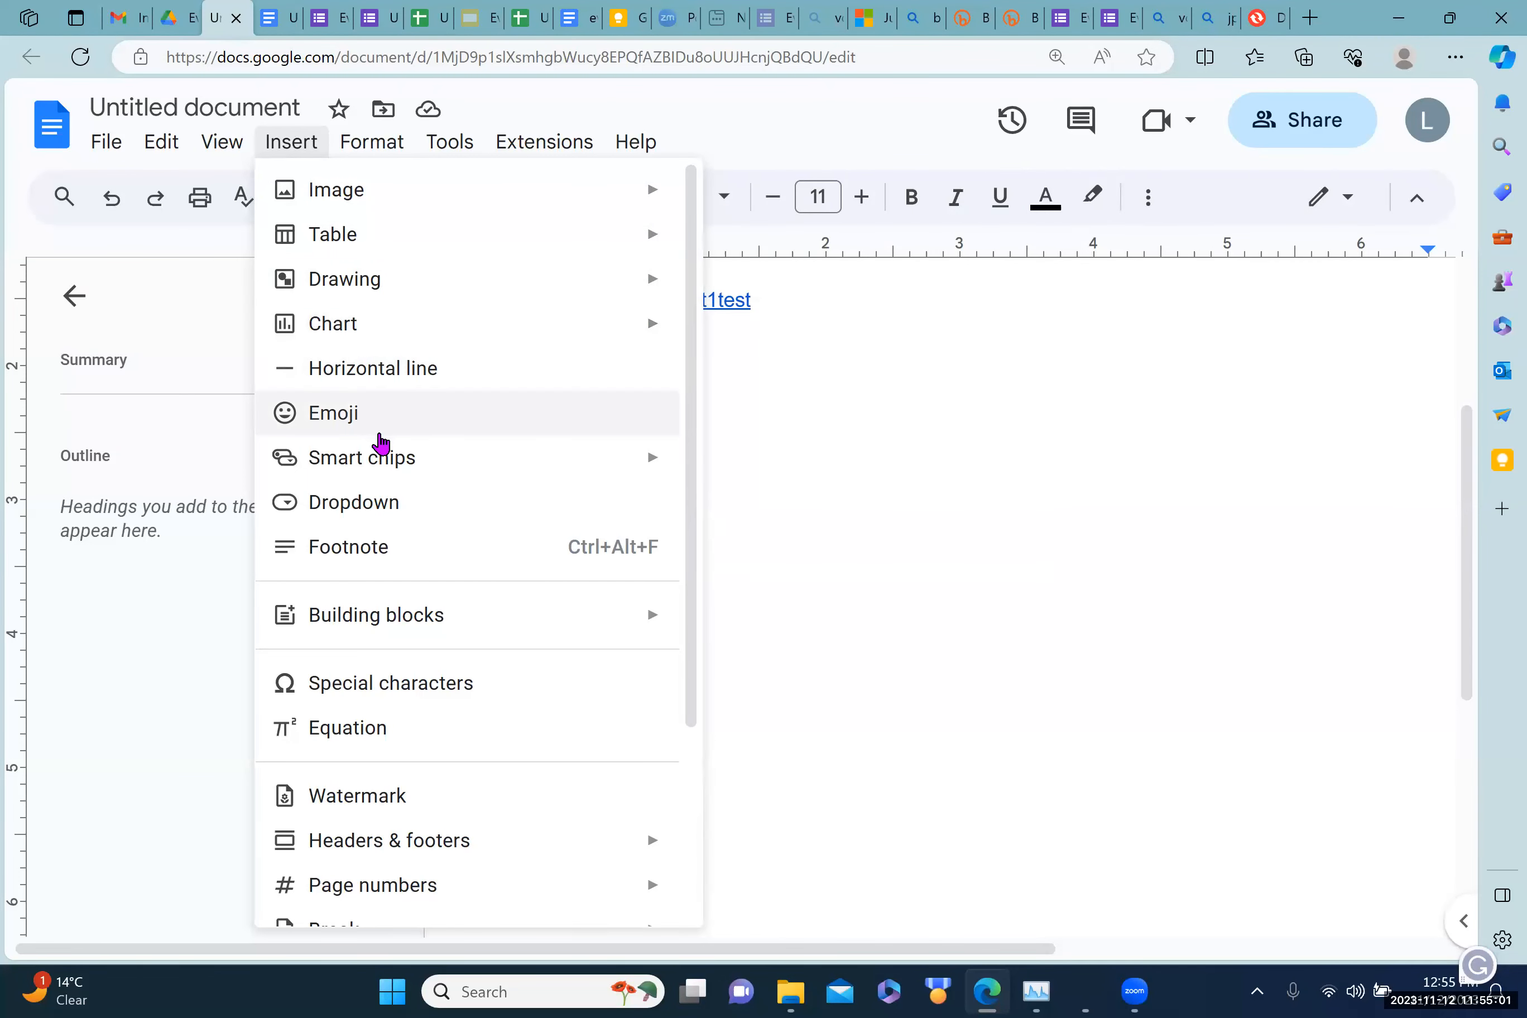
mouse_move(381, 440)
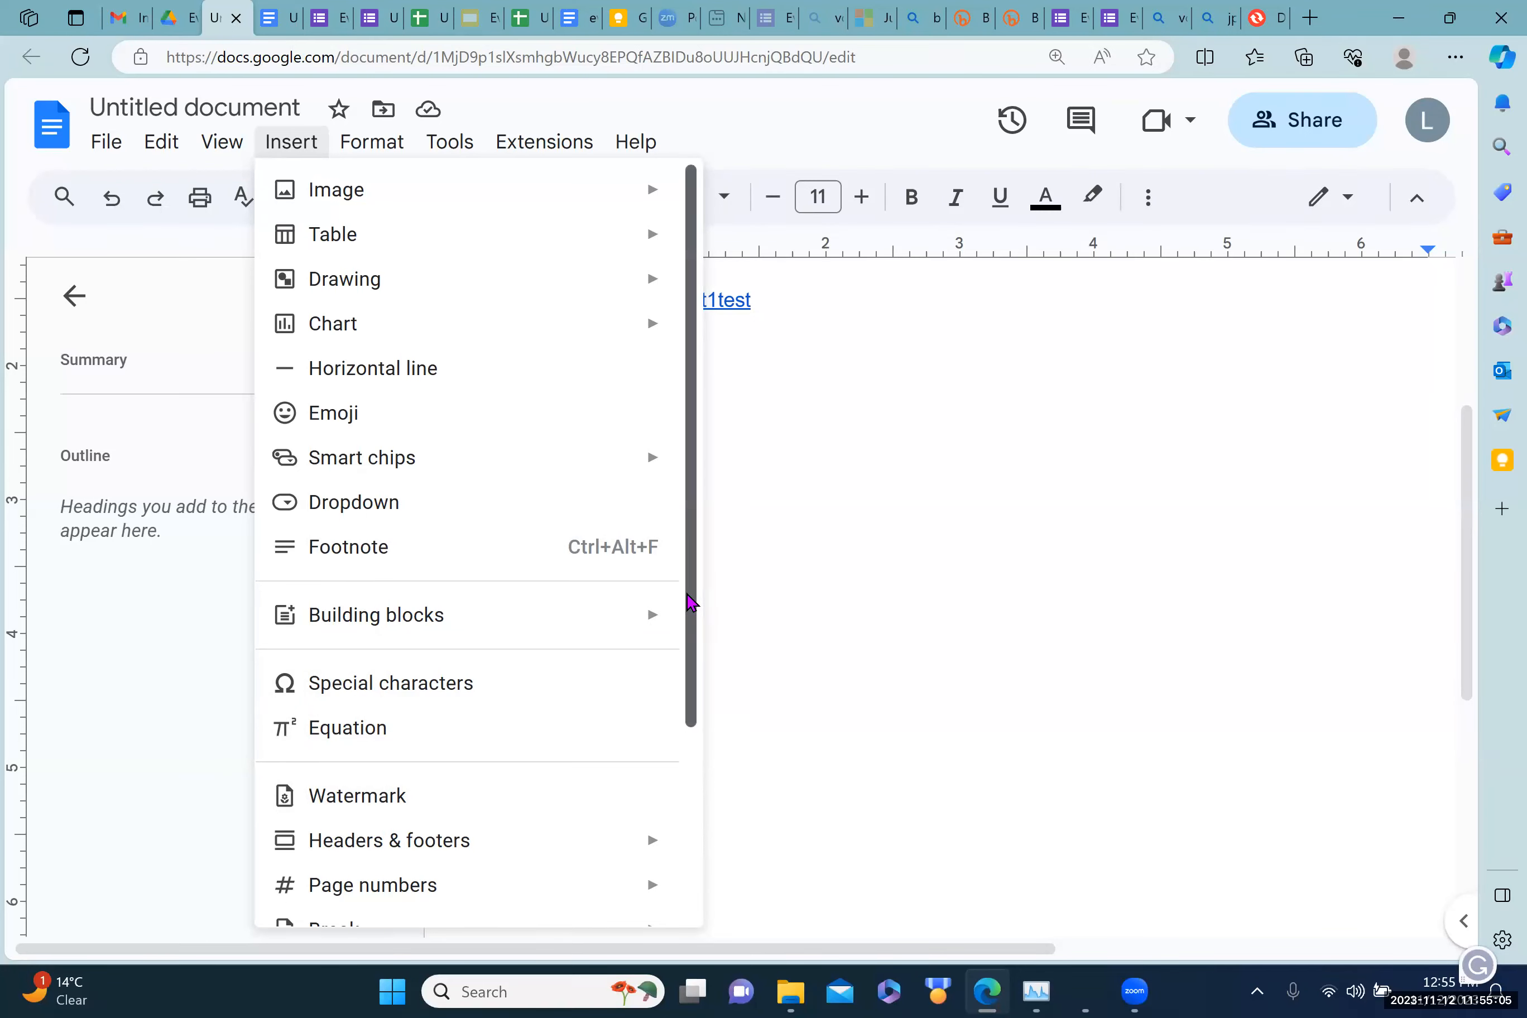
scroll(692, 605, down, 3)
drag(677, 725, 686, 519)
mouse_move(343, 151)
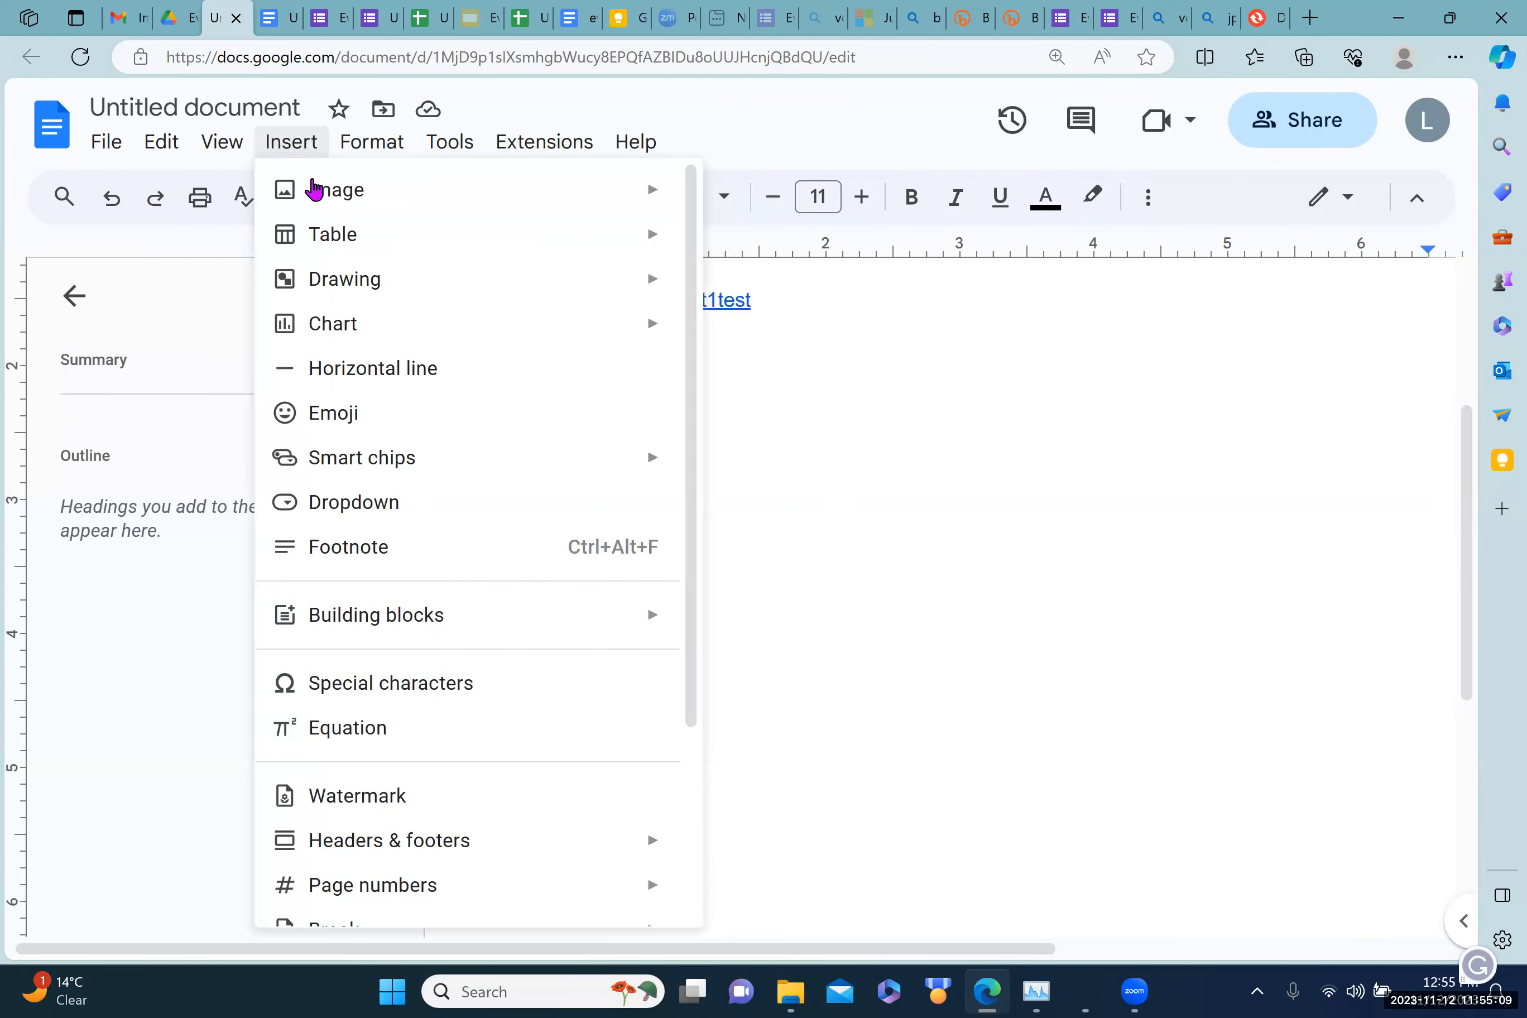
mouse_move(318, 194)
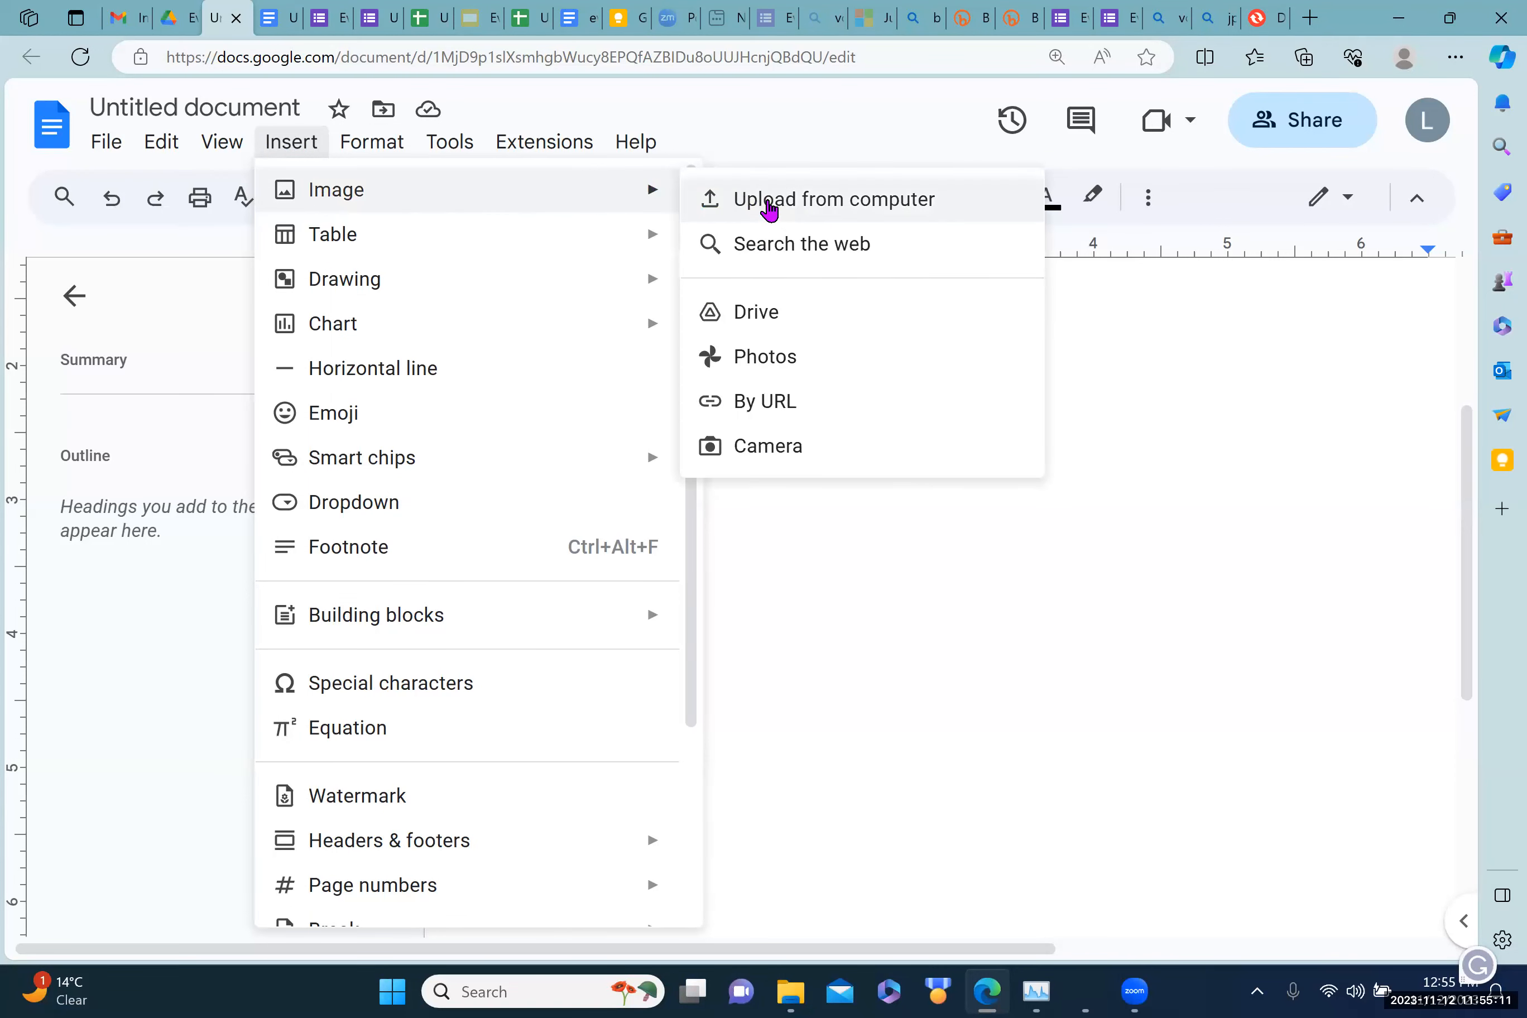
Step: Upload voting-rights.png from the Downloads folder into the document below the link
click(767, 211)
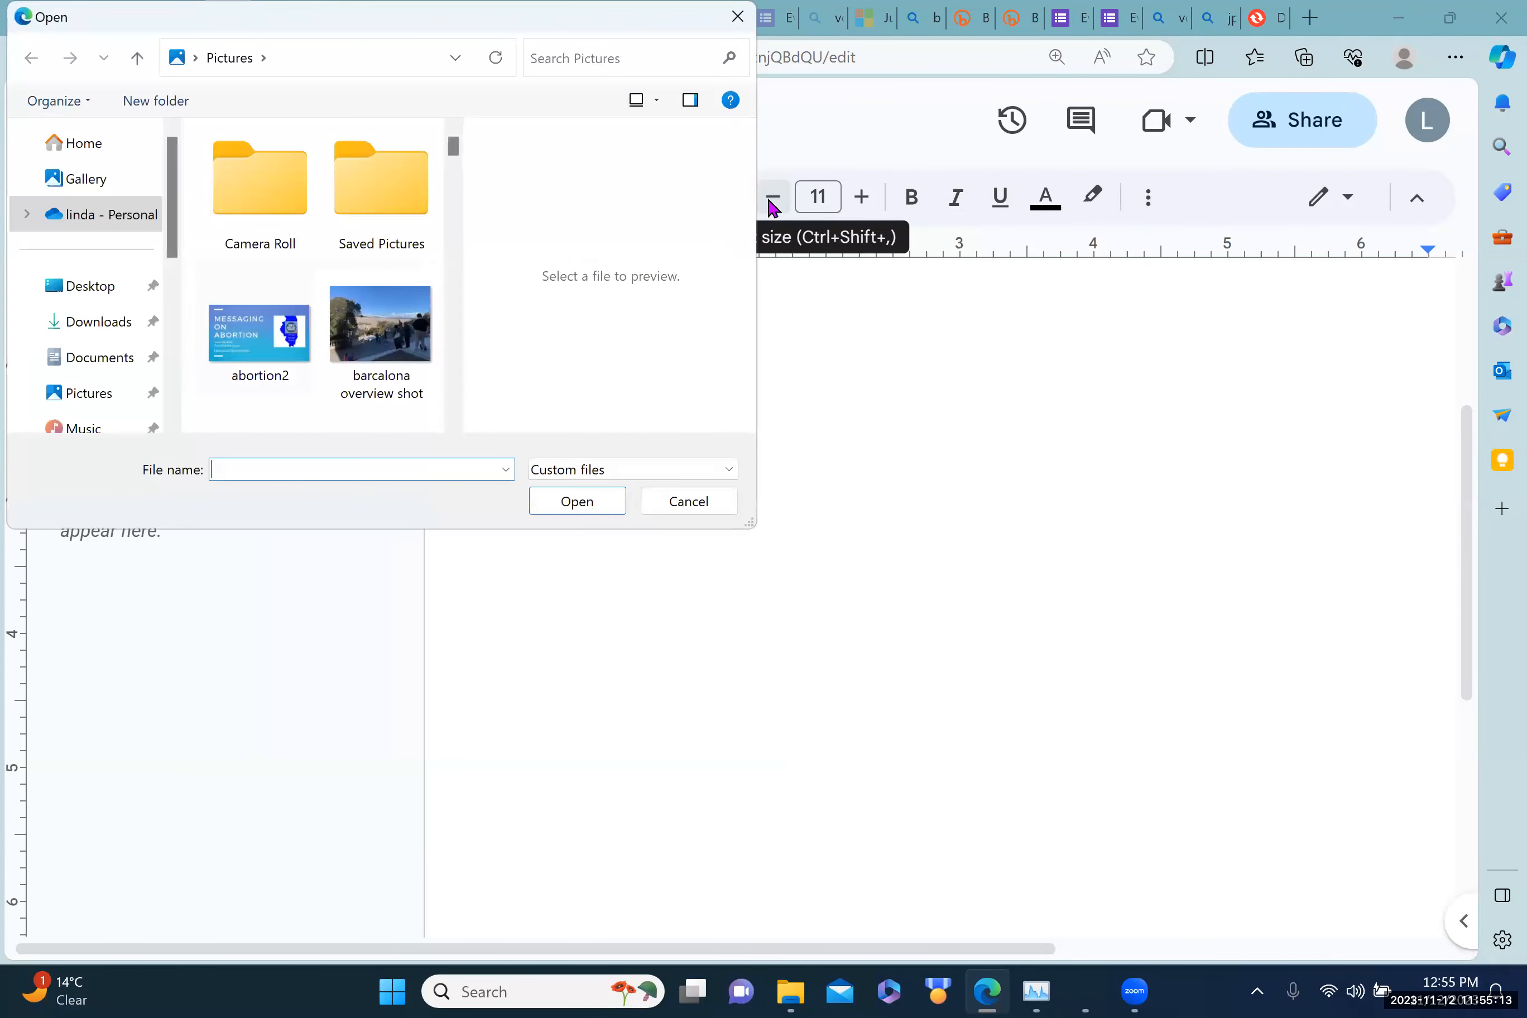
click(97, 327)
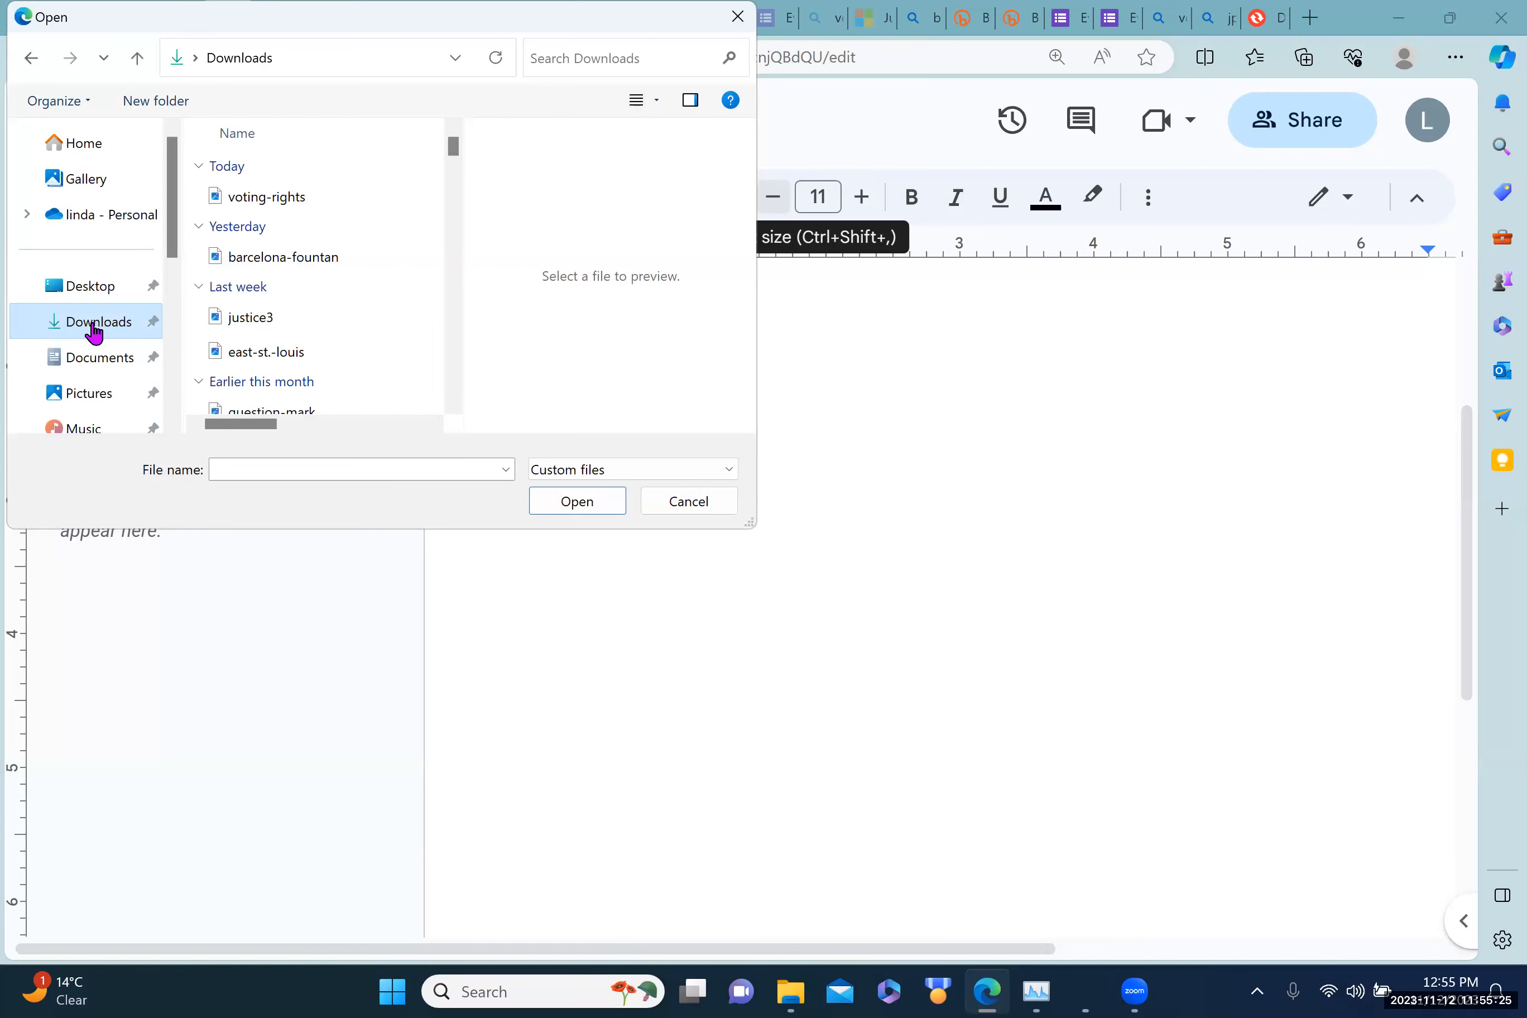
click(248, 197)
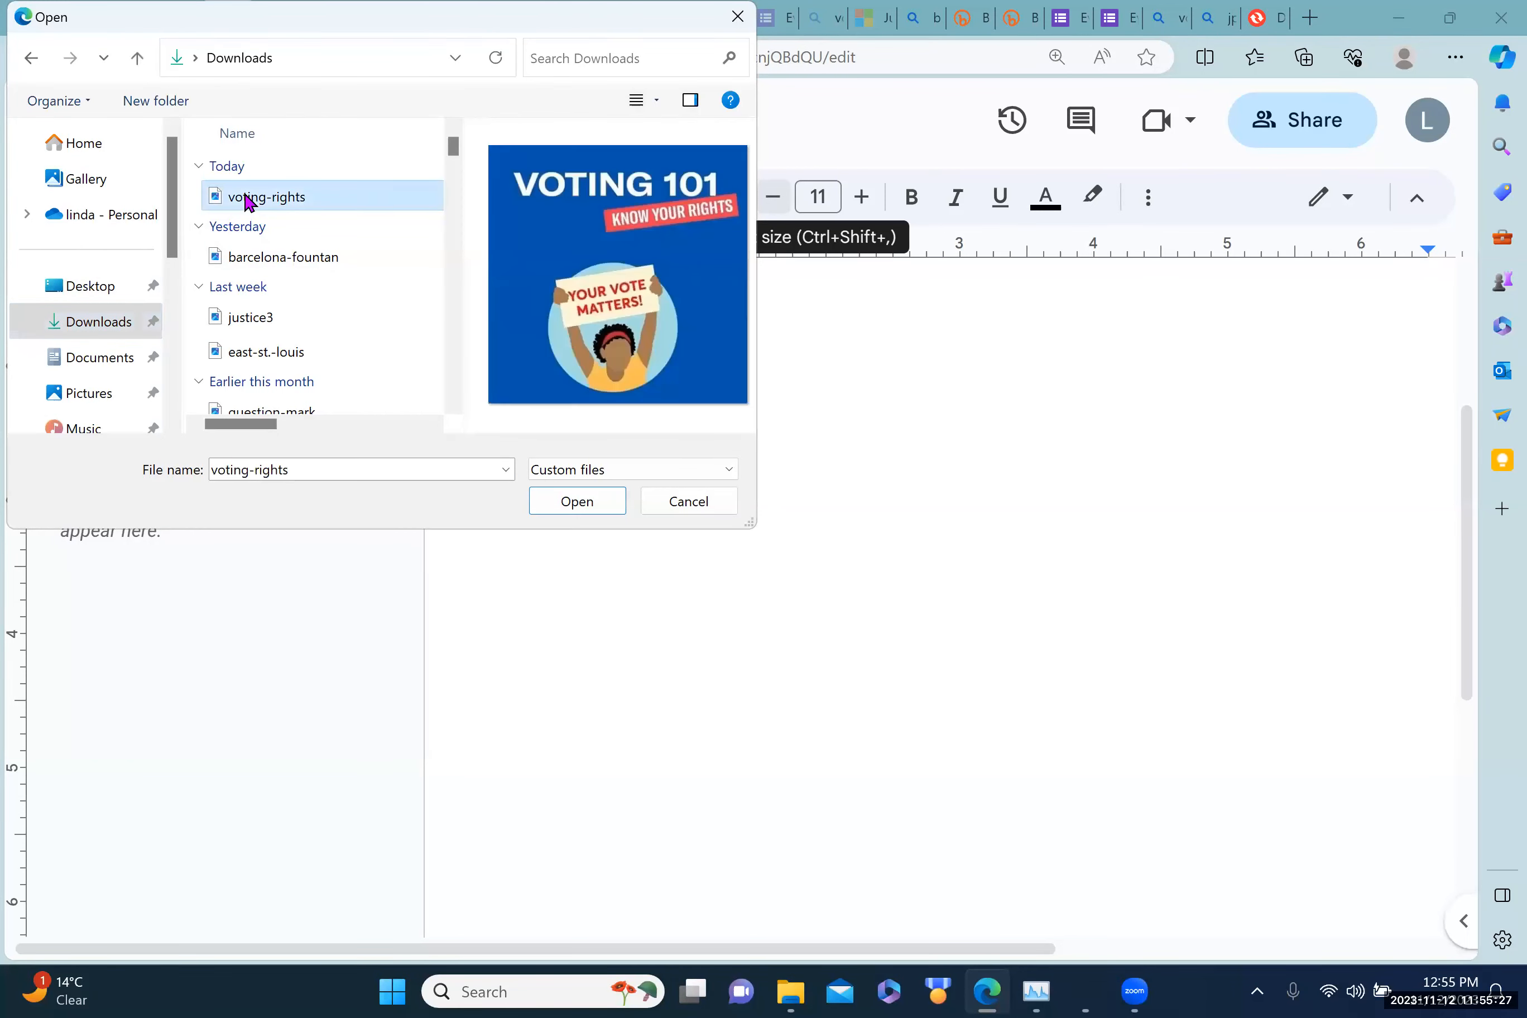
key(Return)
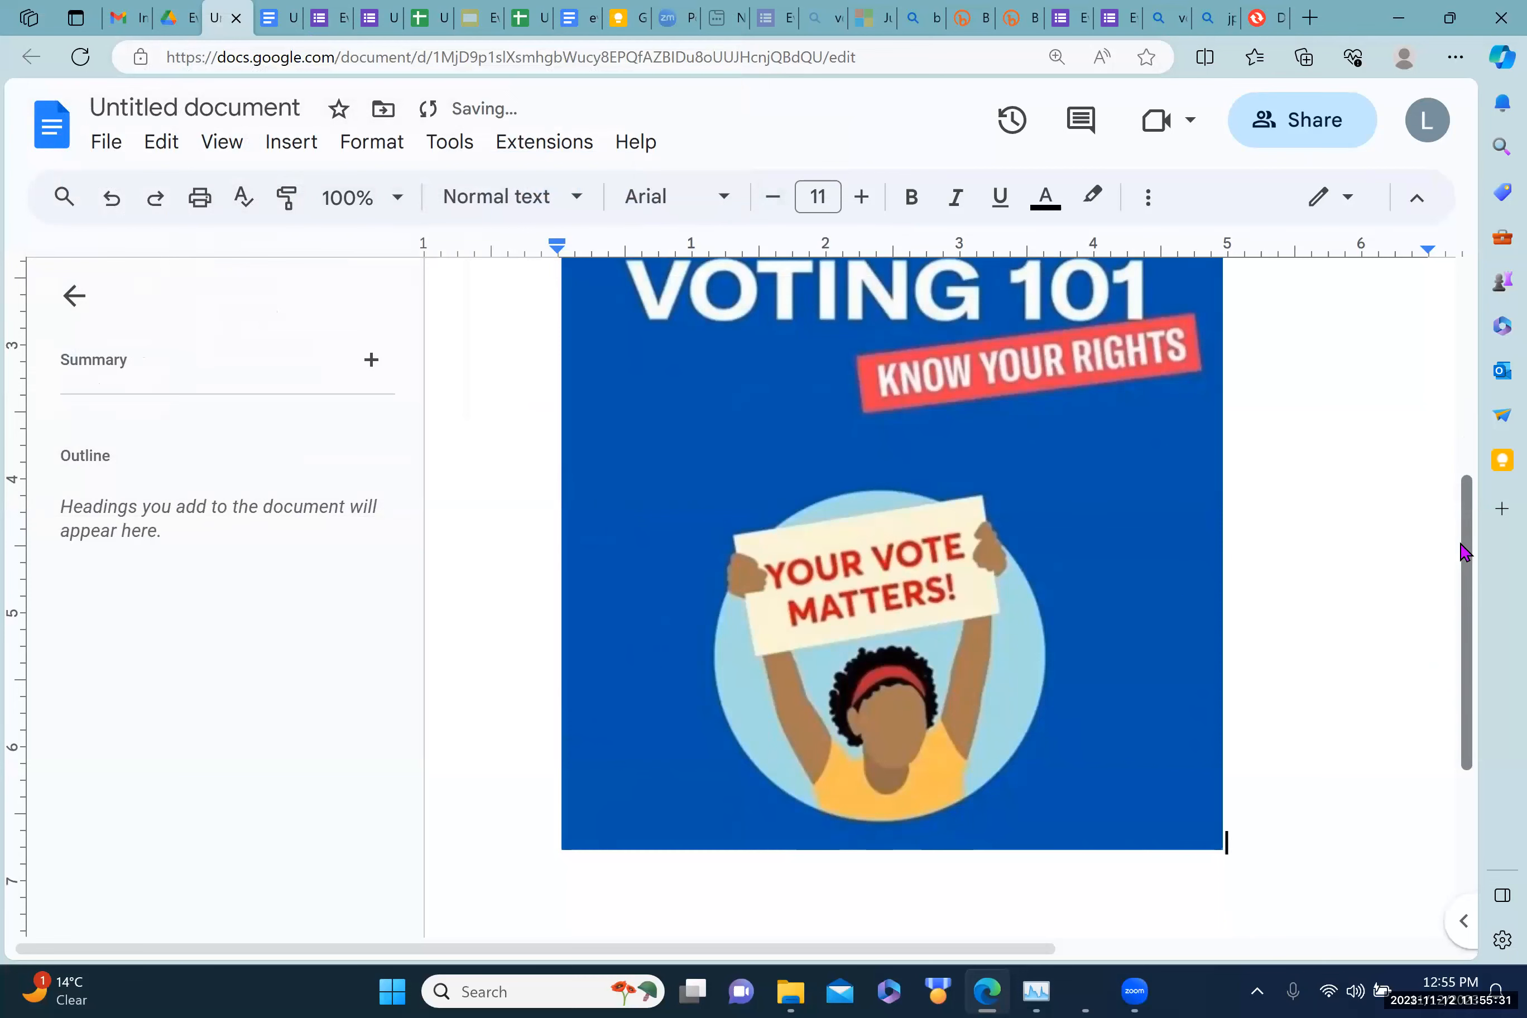
scroll(1464, 535, up, 3)
scroll(1463, 535, down, 1)
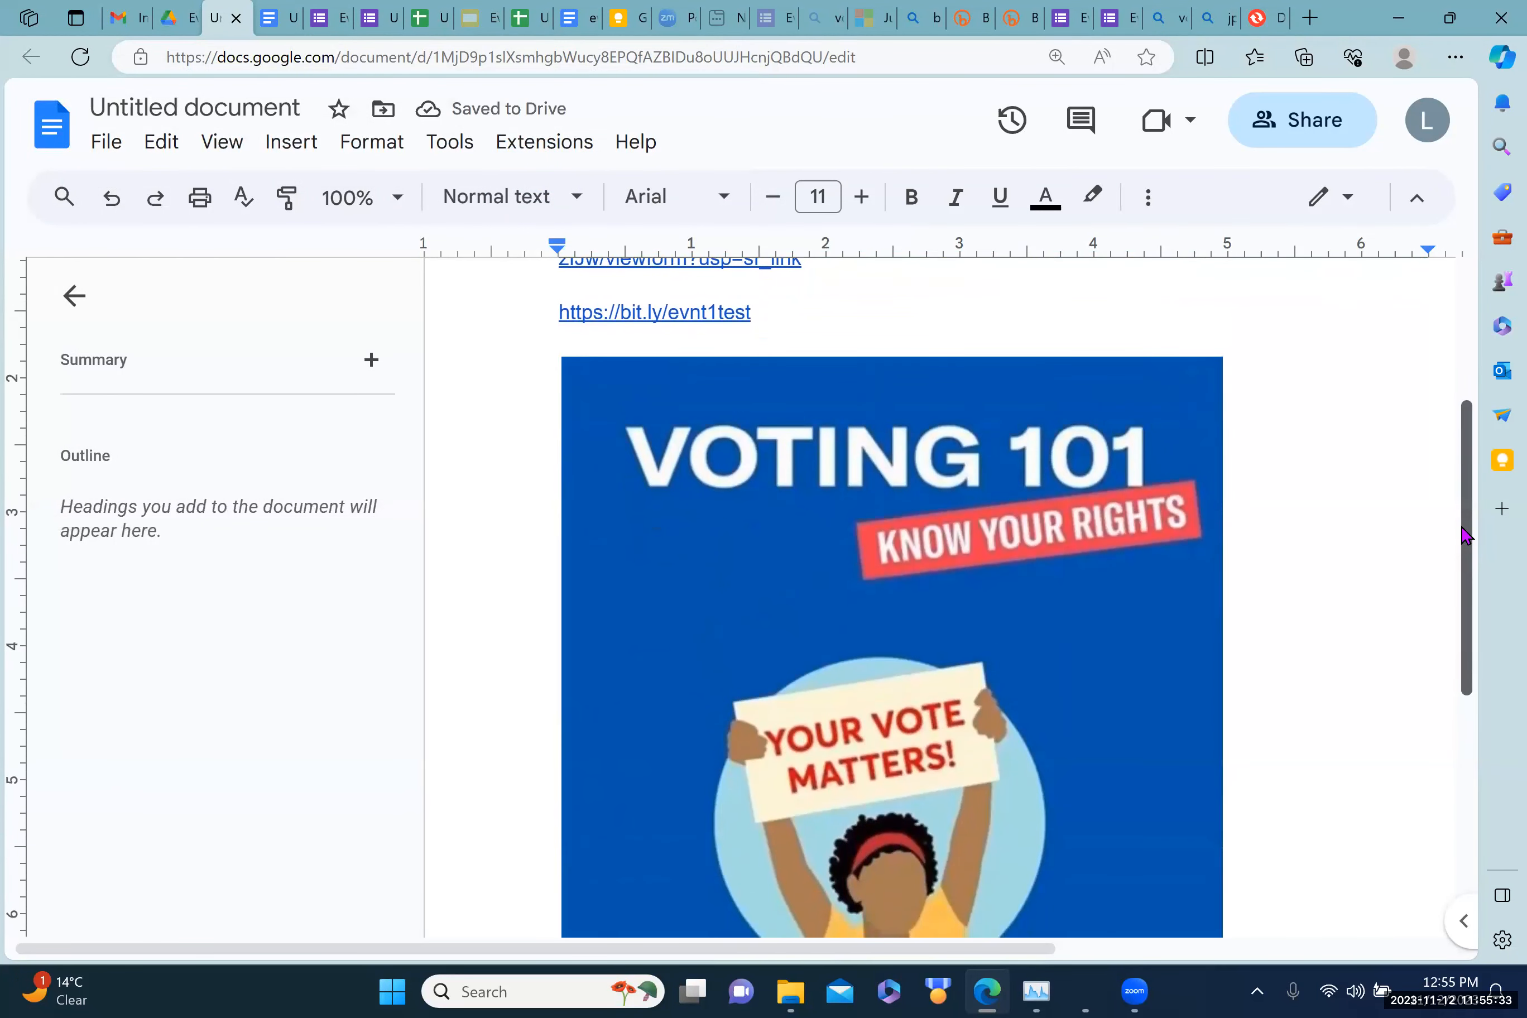
drag(1462, 527, 1462, 515)
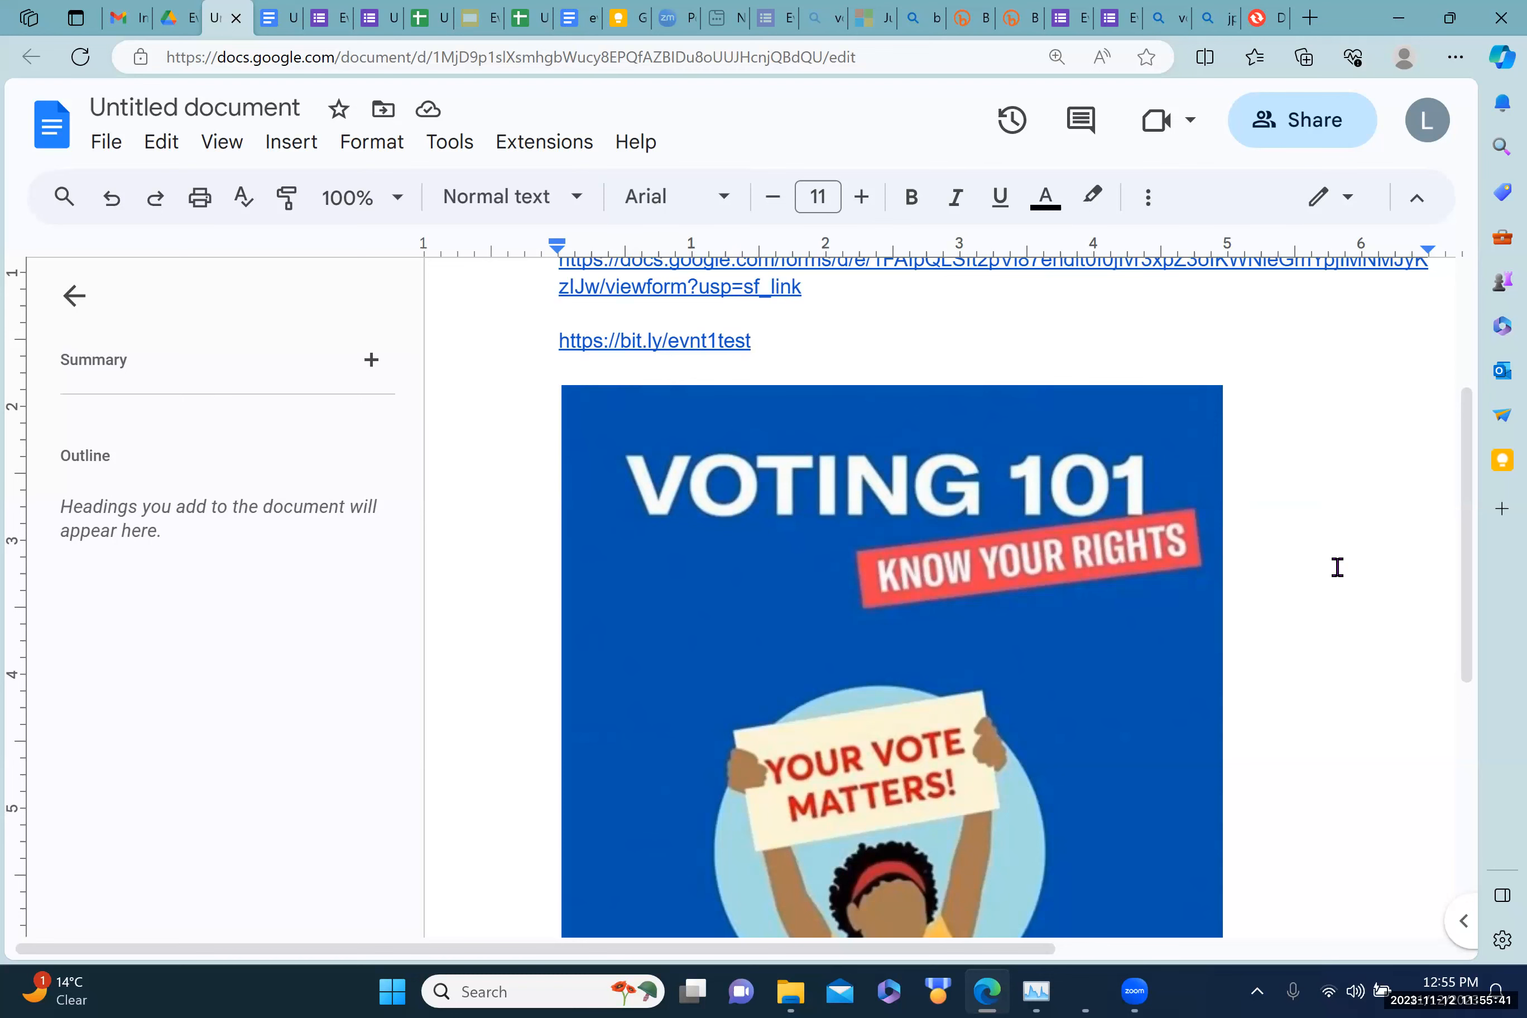
Step: Load voting-rights.png into a new Convertio conversion and show the output format list
click(1256, 20)
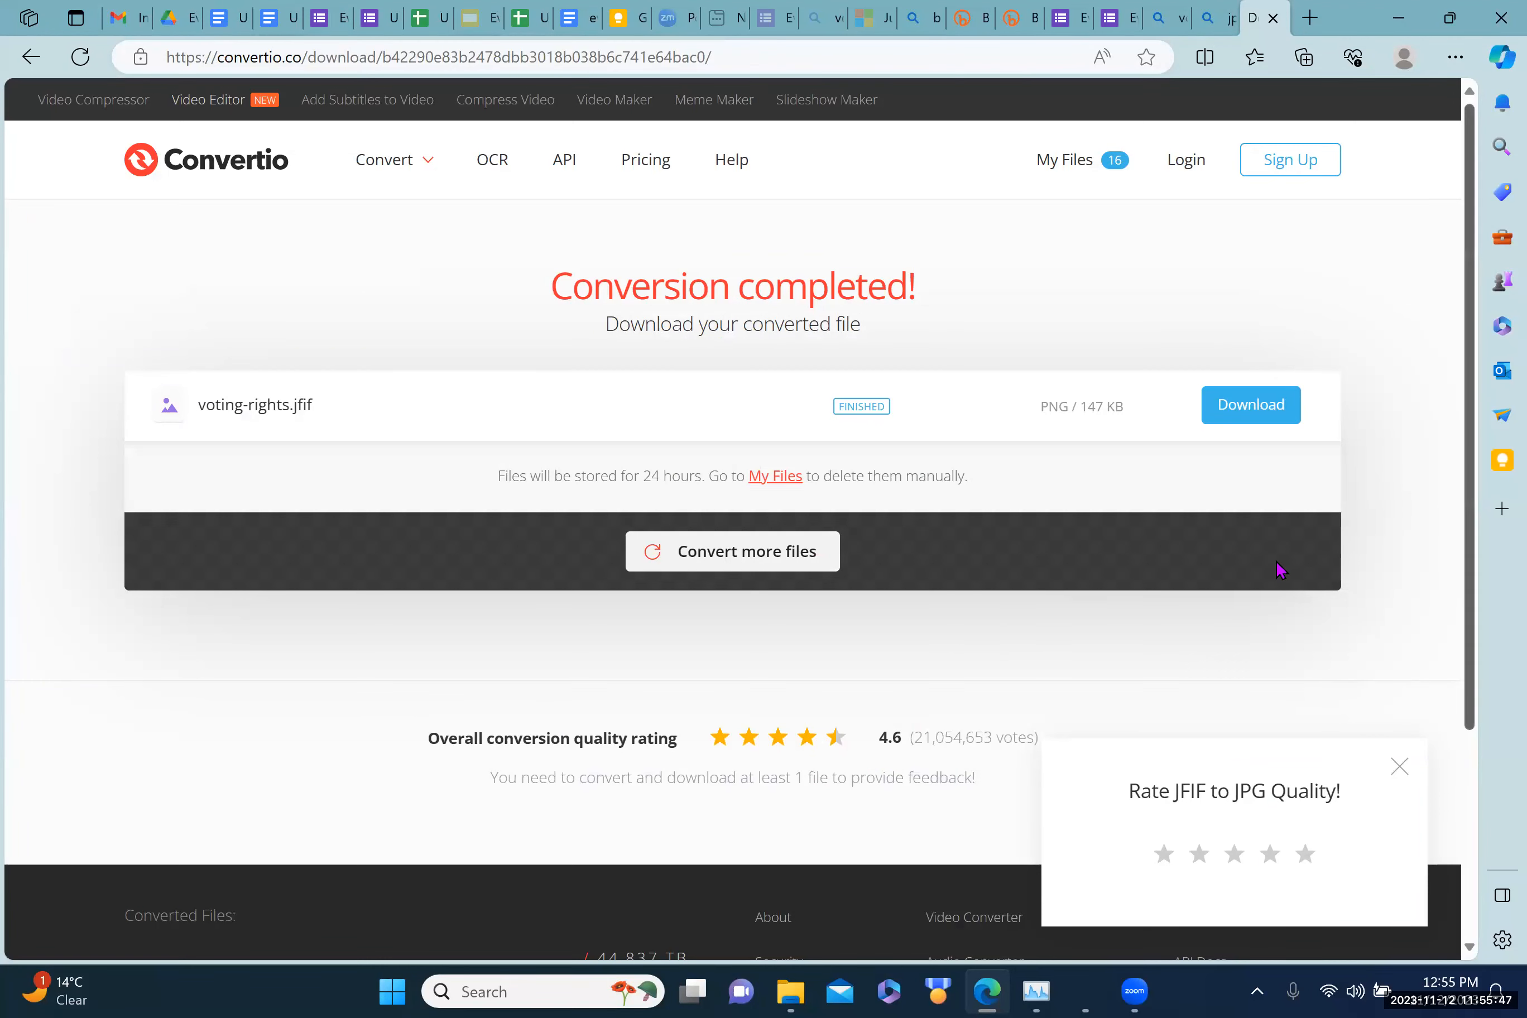
scroll(1456, 430, down, 2)
scroll(1456, 430, up, 1)
click(727, 536)
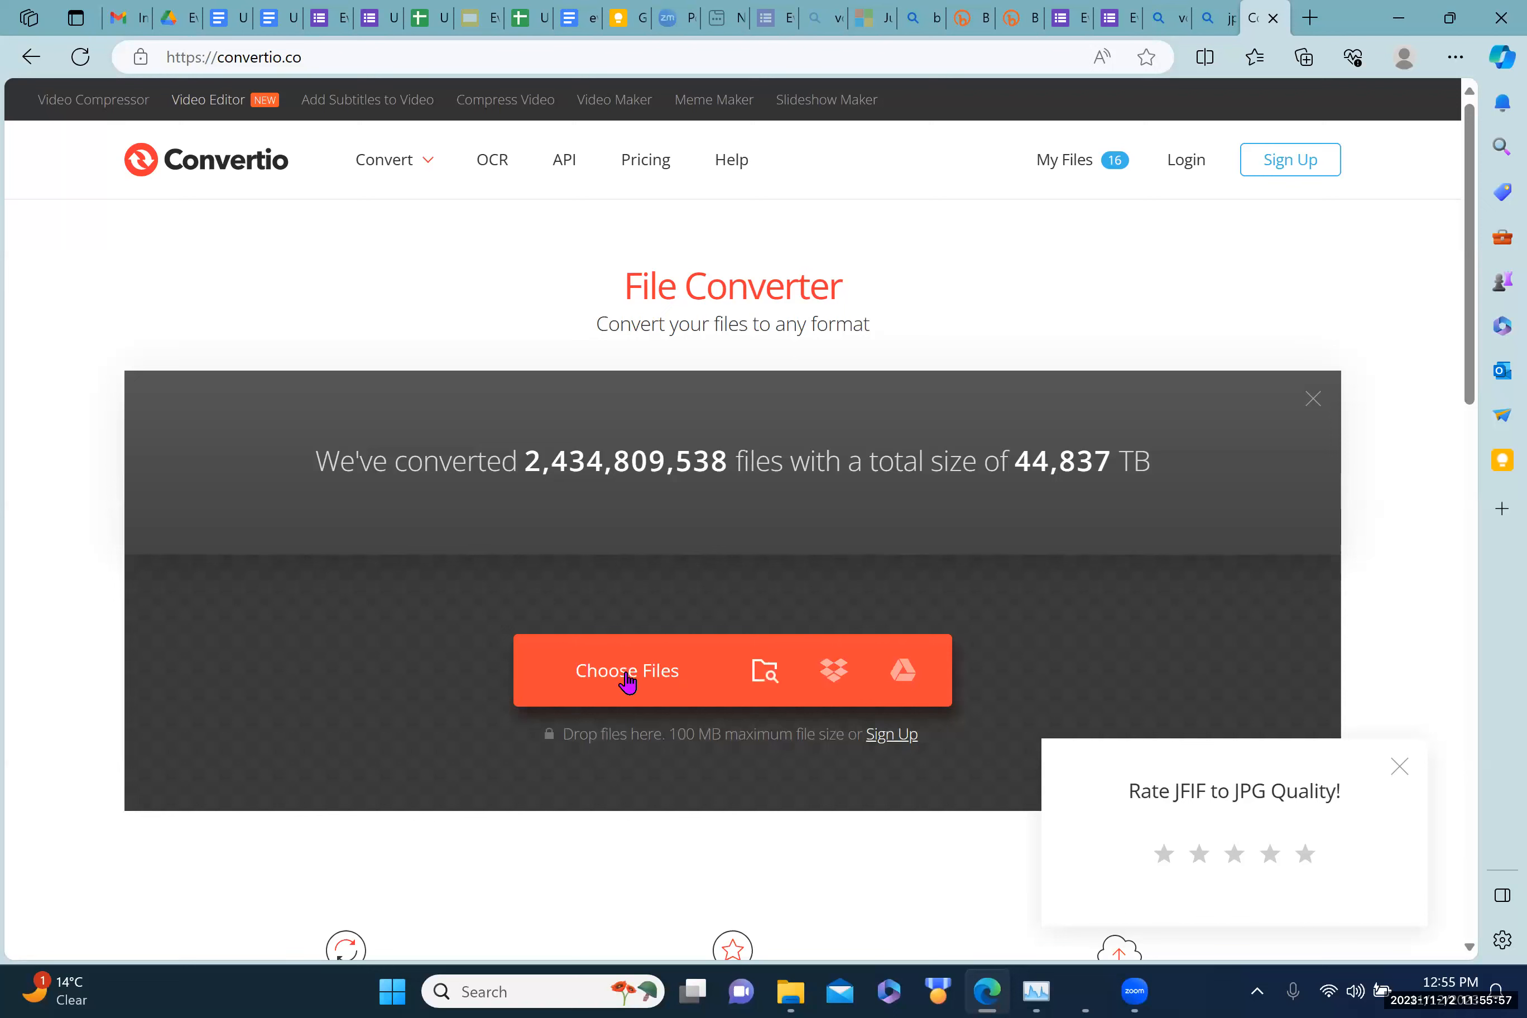
click(627, 680)
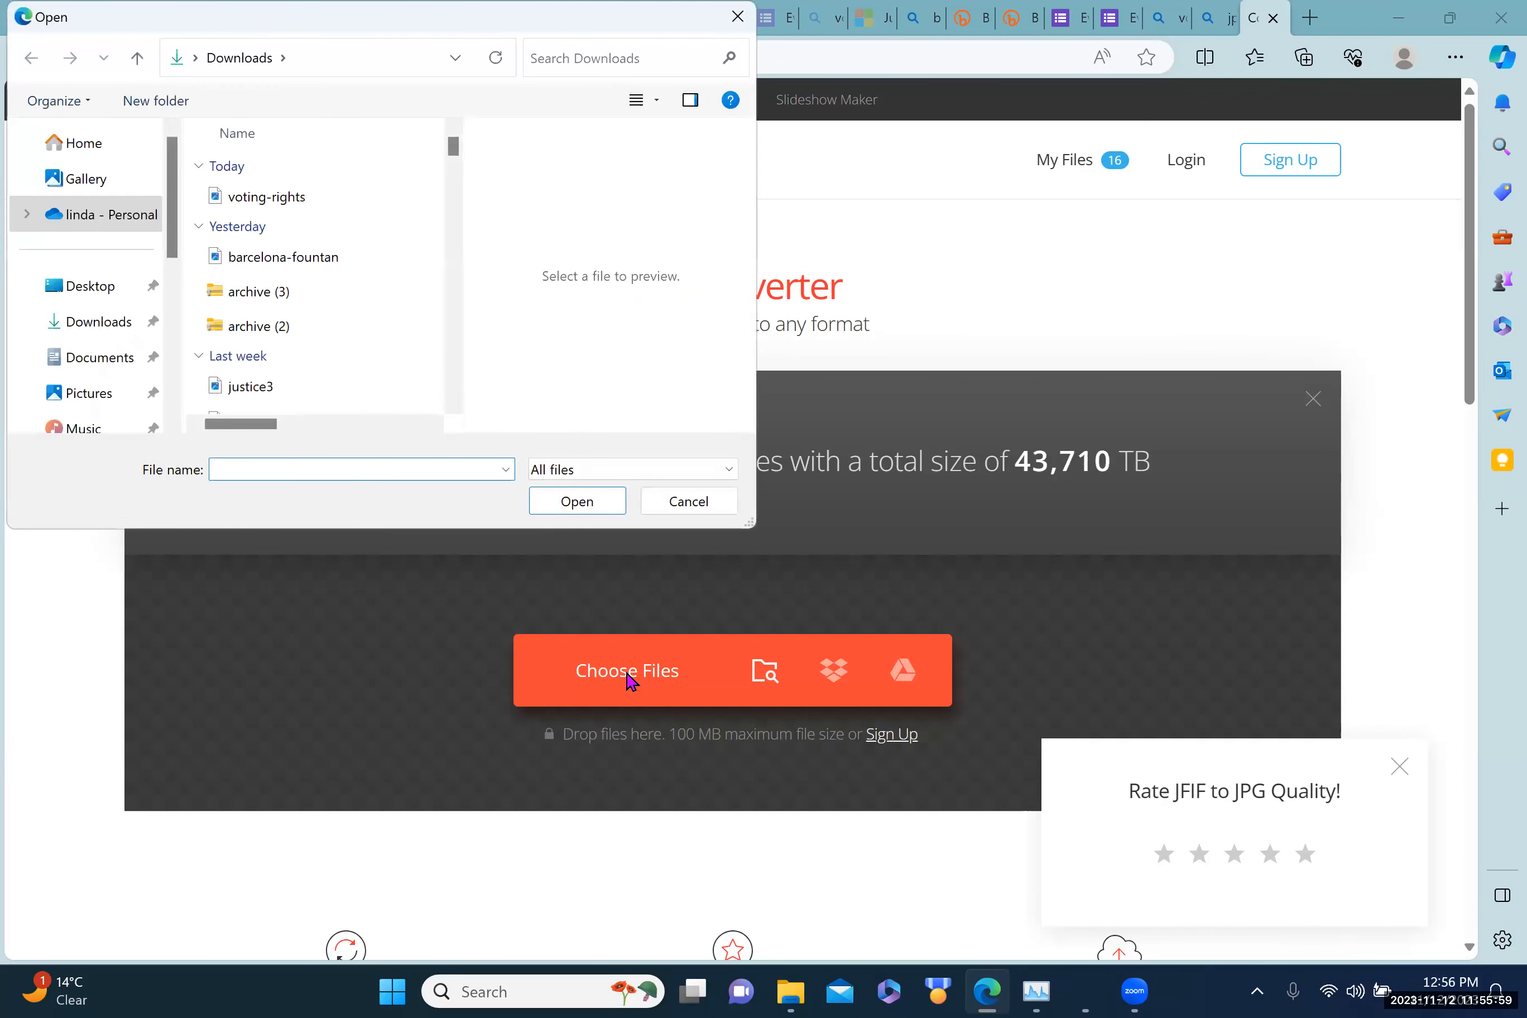
click(266, 197)
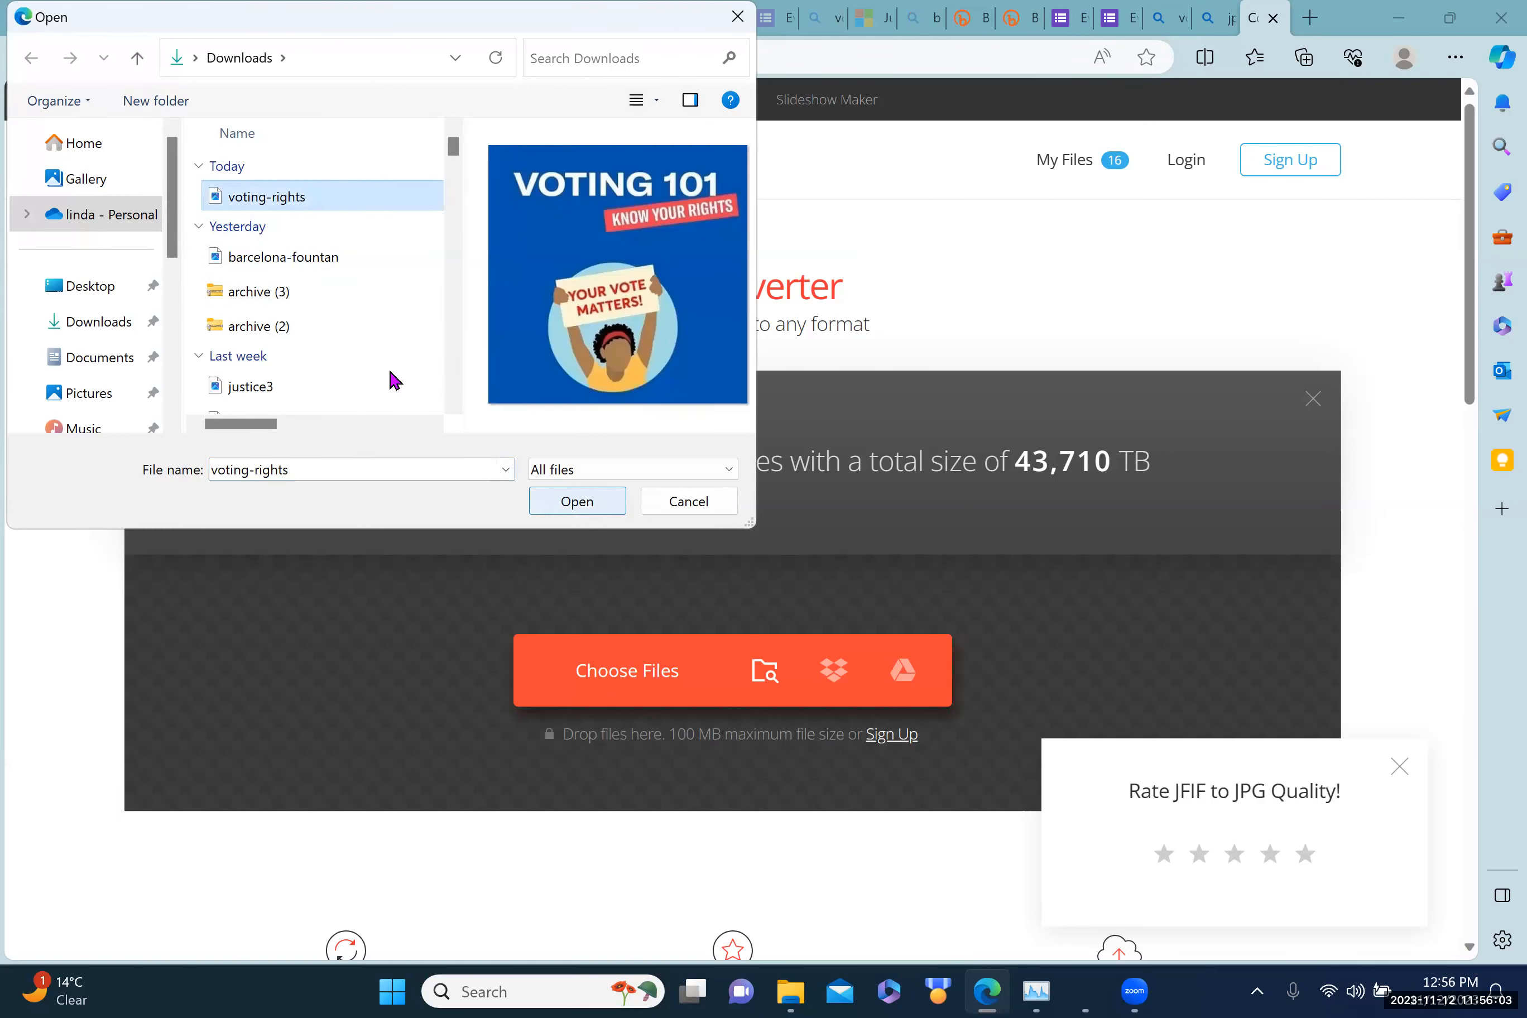
key(Return)
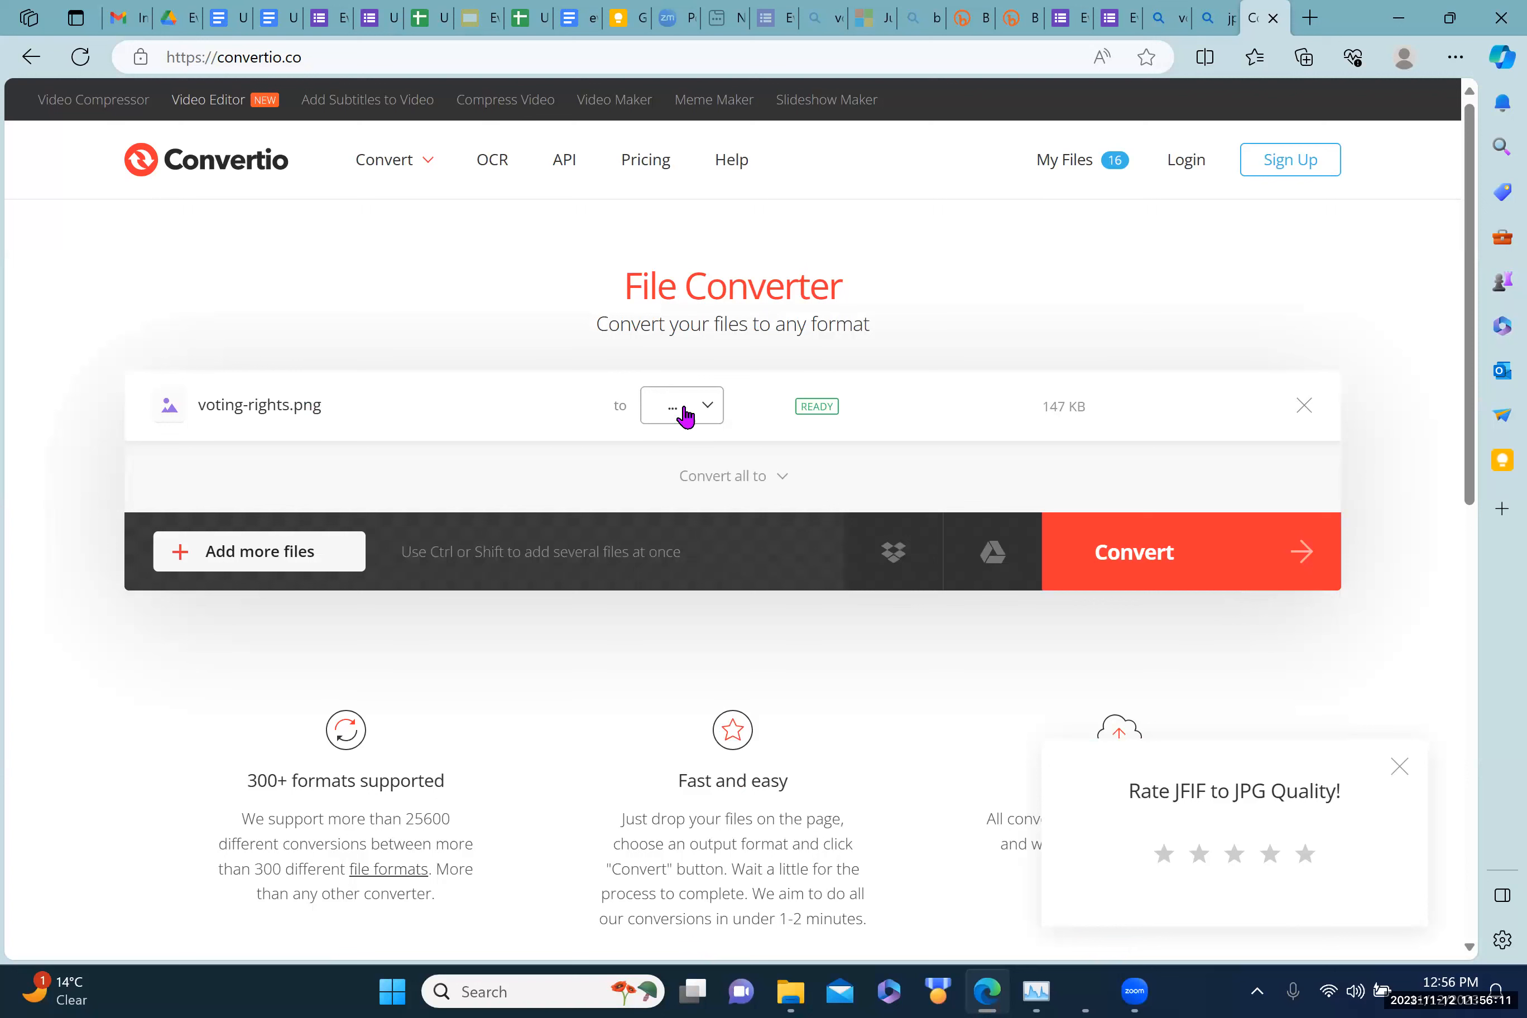
click(713, 410)
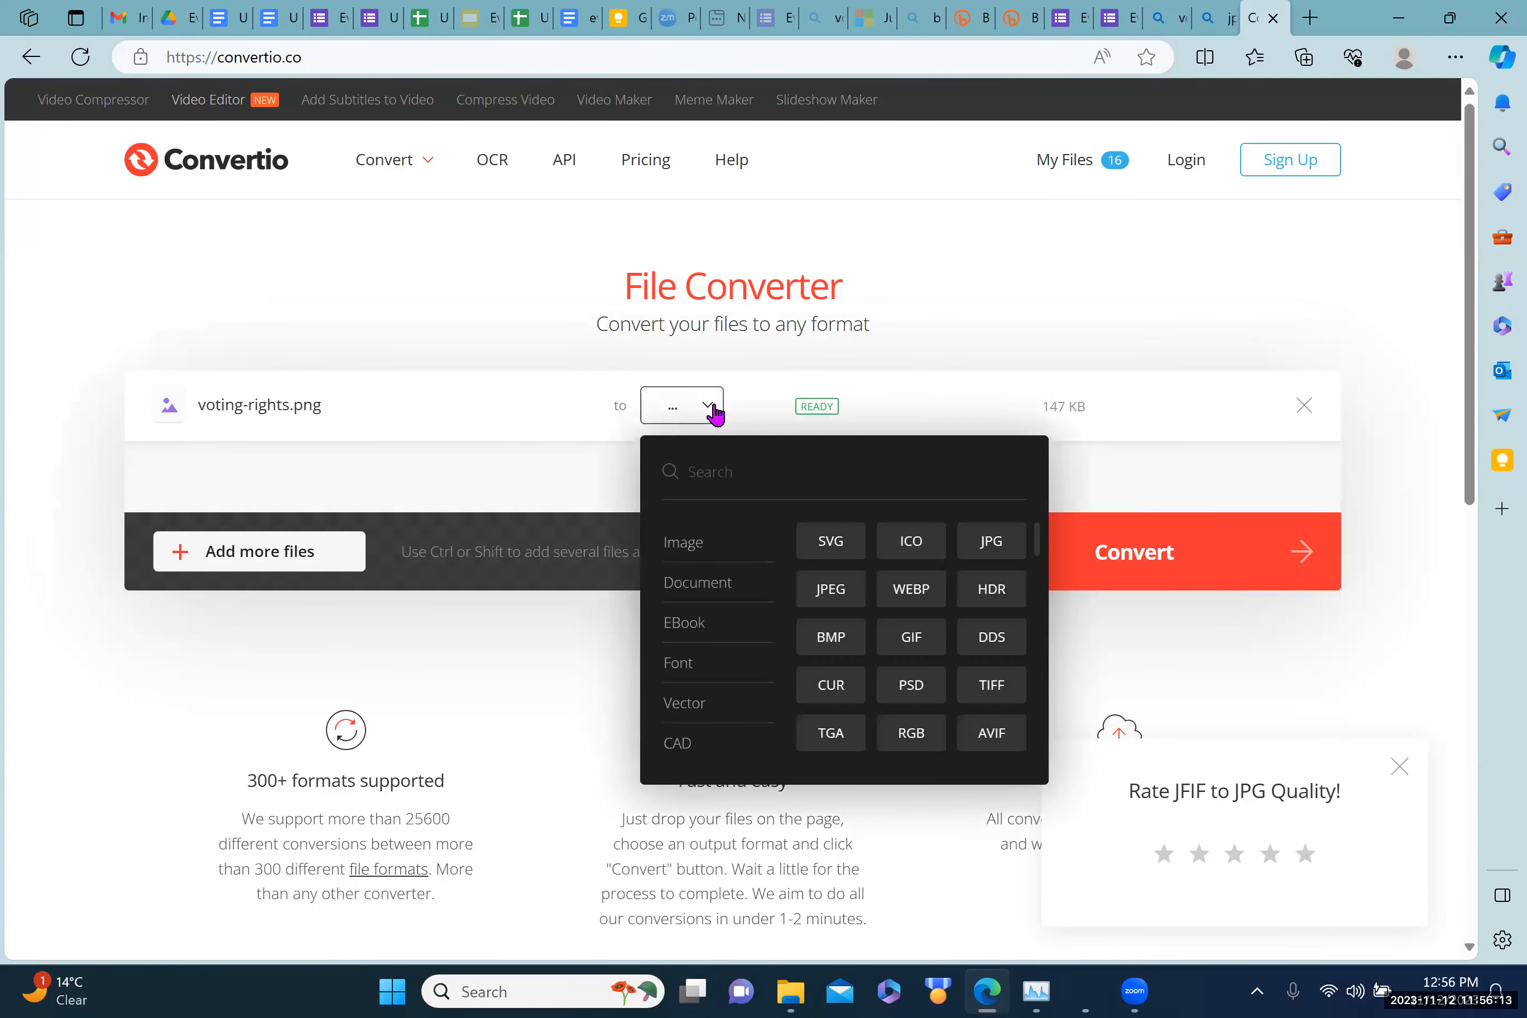